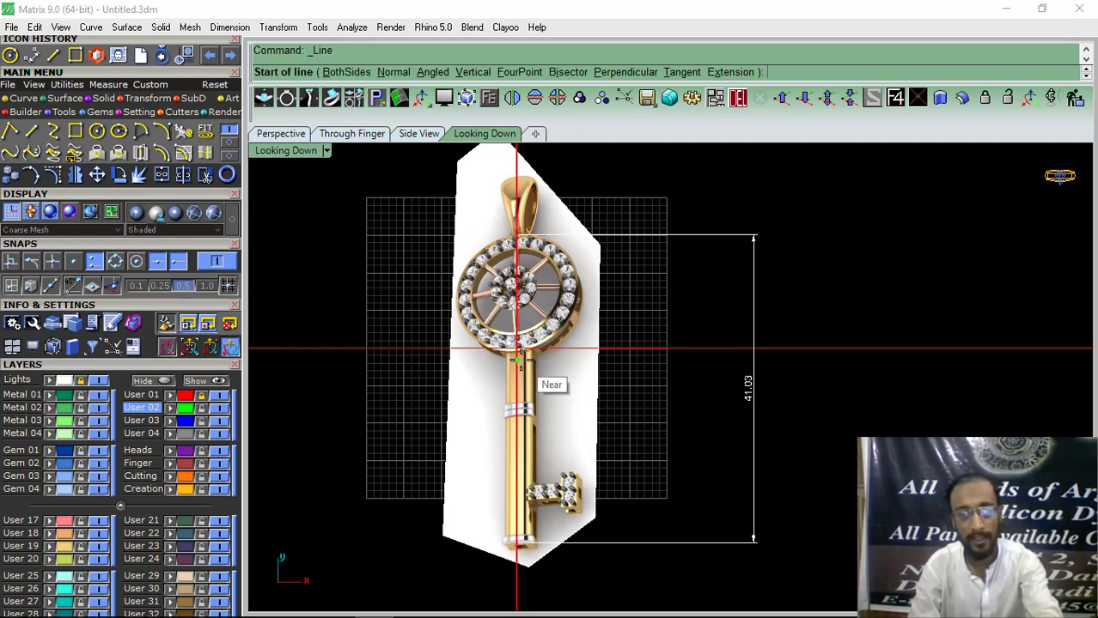
Examine the key pendant reference image and its overall length dimension in the Looking Down view.
scroll(546, 294, "down", 1)
right_click_drag(564, 292, 542, 301)
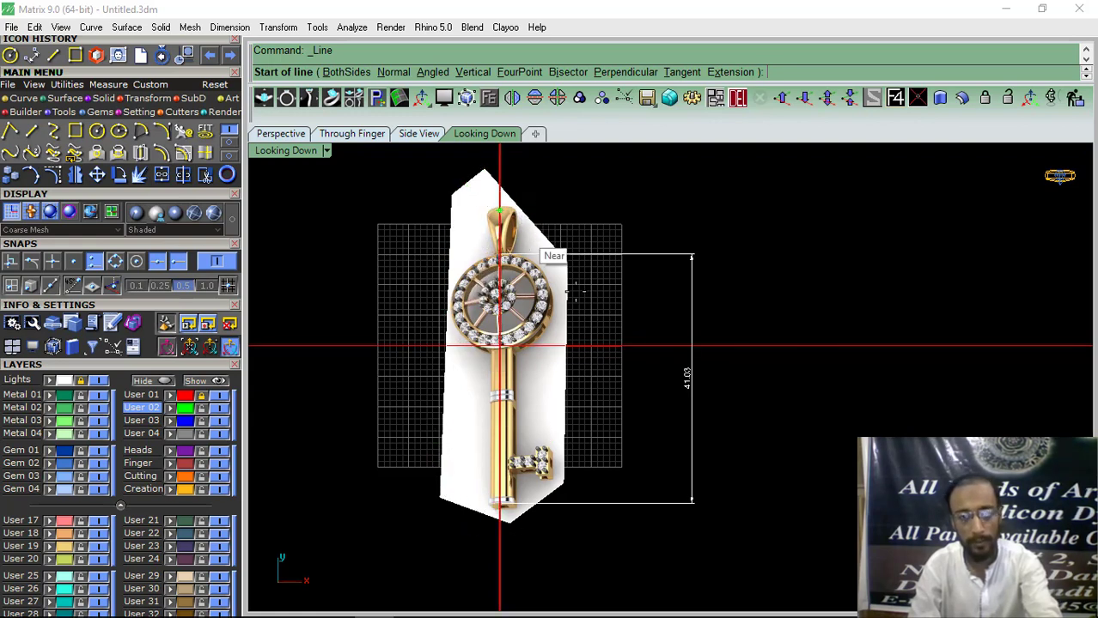
key("Escape")
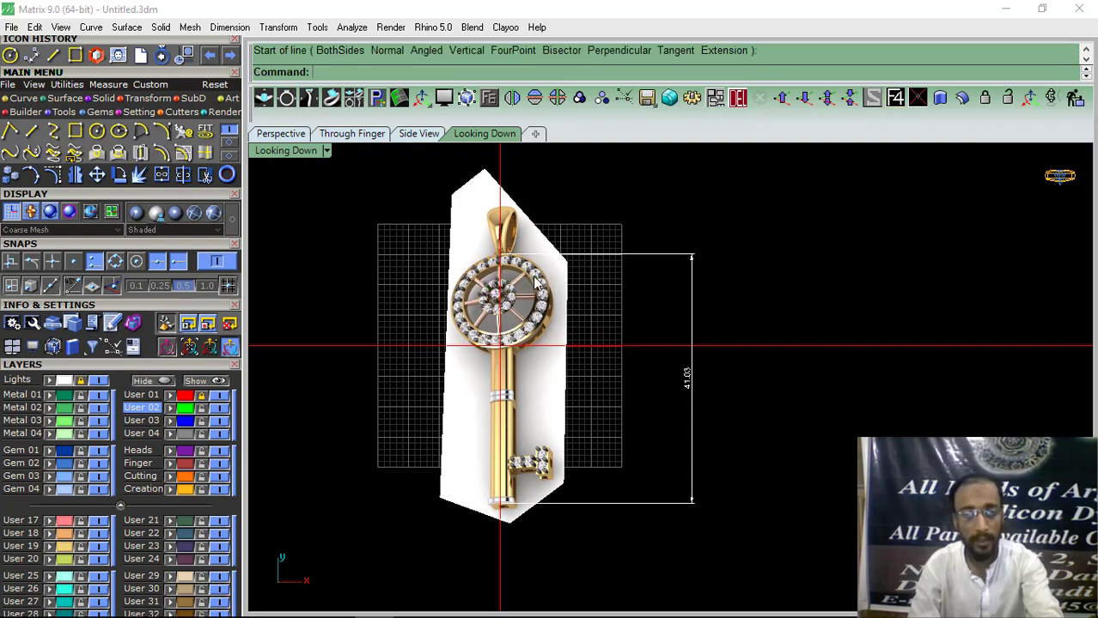
scroll(532, 296, "up", 2)
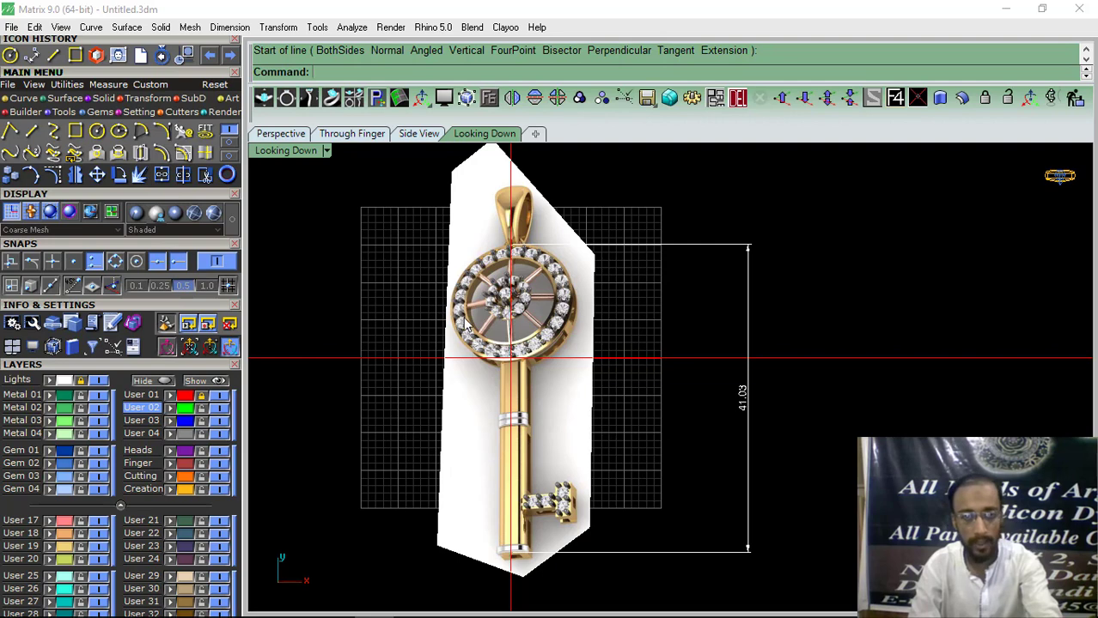
right_click_drag(501, 335, 501, 326)
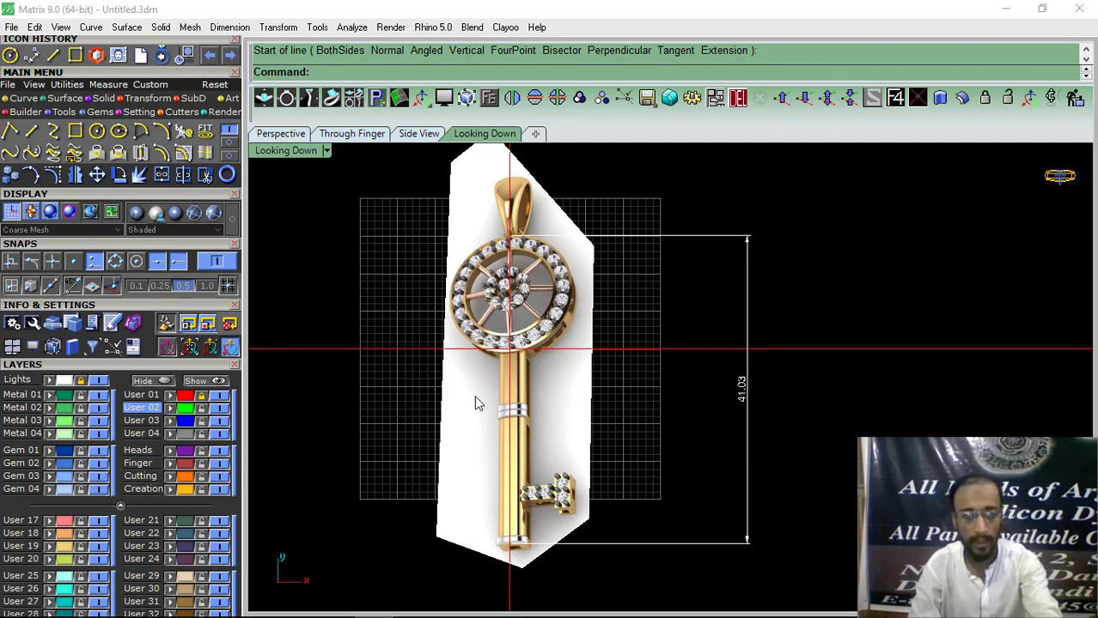
mouse_move(530, 334)
right_mouse_down()
mouse_move(539, 339)
mouse_move(520, 338)
right_mouse_up()
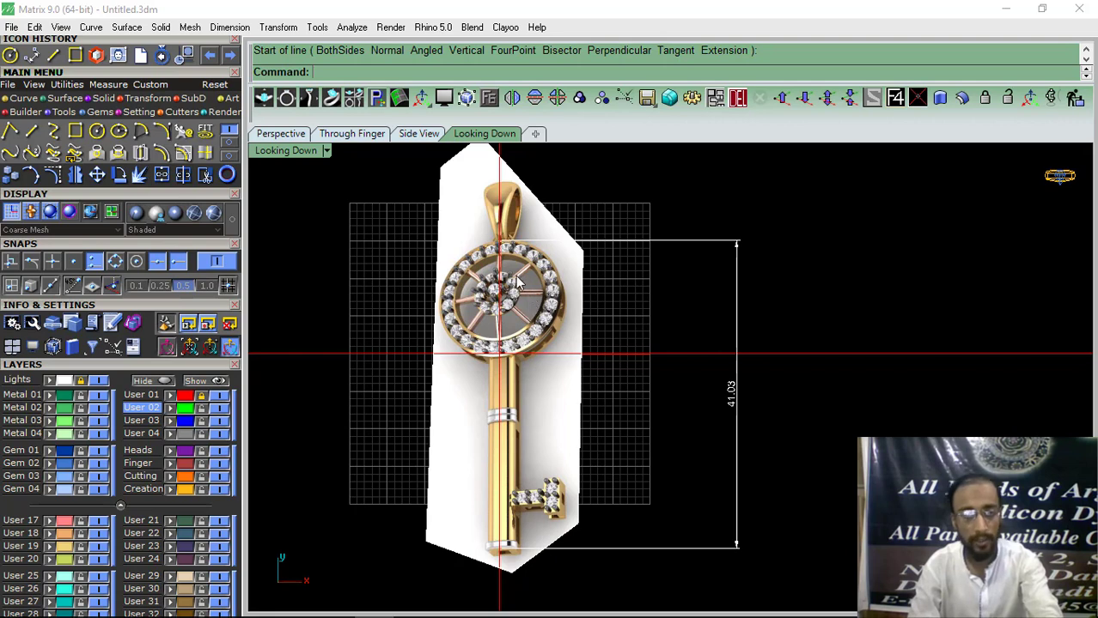
mouse_move(473, 347)
right_mouse_down()
mouse_move(483, 356)
mouse_move(470, 352)
right_mouse_up()
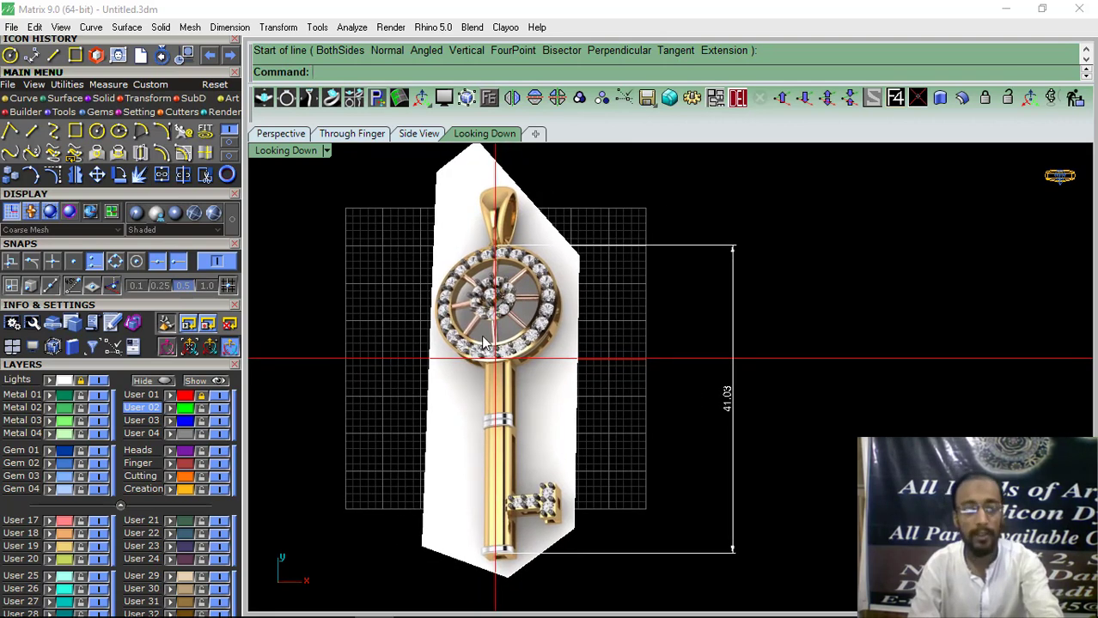
mouse_move(549, 453)
right_mouse_down()
mouse_move(525, 448)
mouse_move(547, 452)
right_mouse_up()
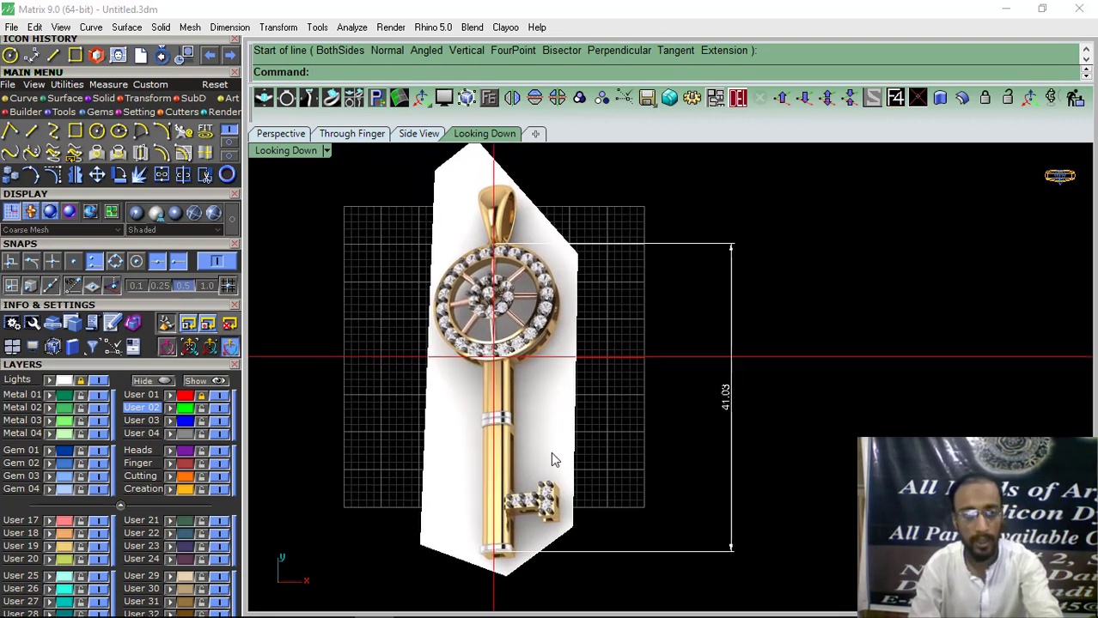
right_click_drag(616, 383, 591, 374)
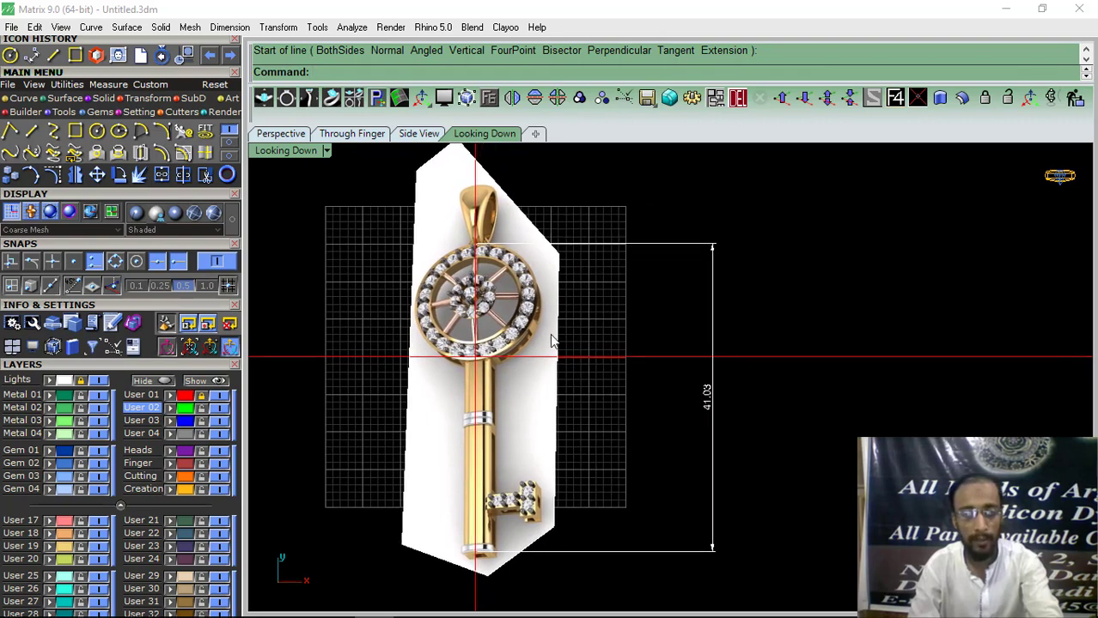
left_click(190, 368)
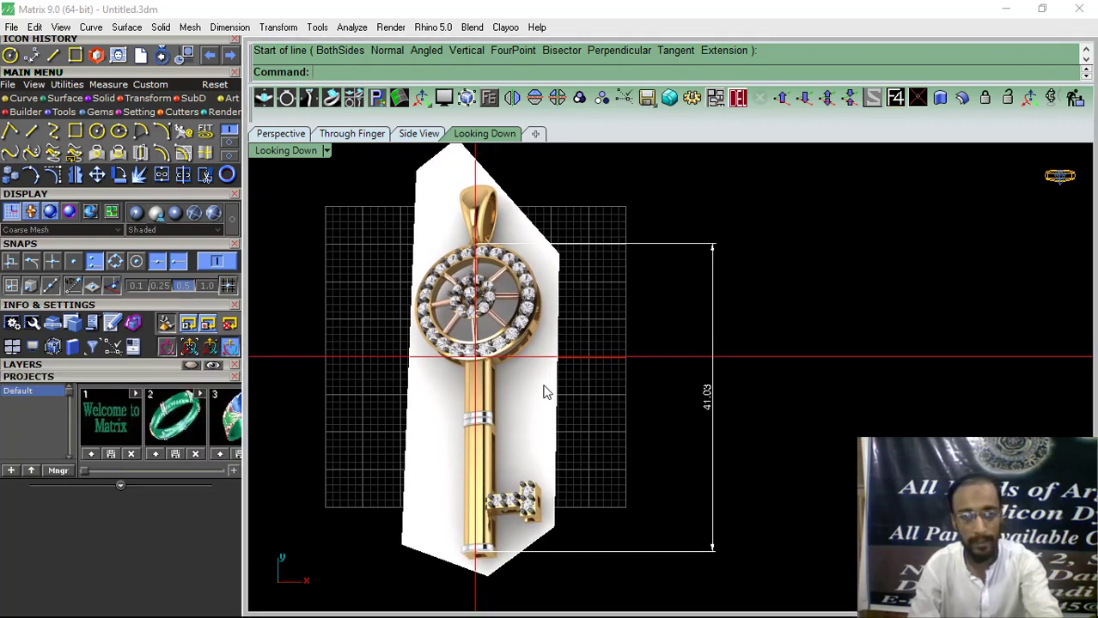
scroll(543, 391, "down", 5)
scroll(562, 399, "up", 4)
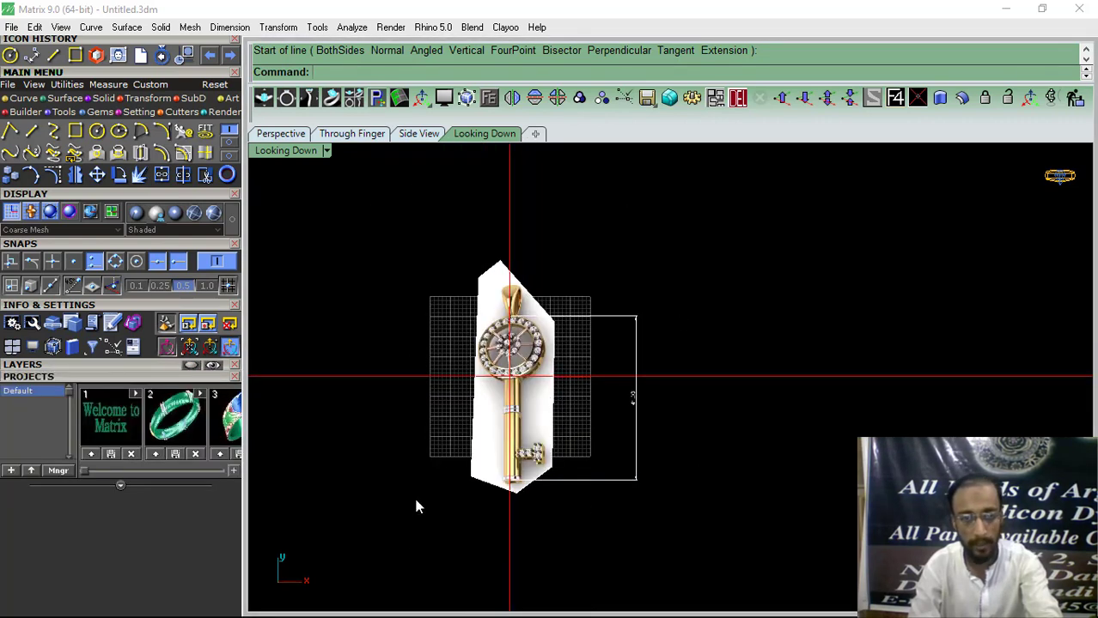
scroll(543, 380, "up", 3)
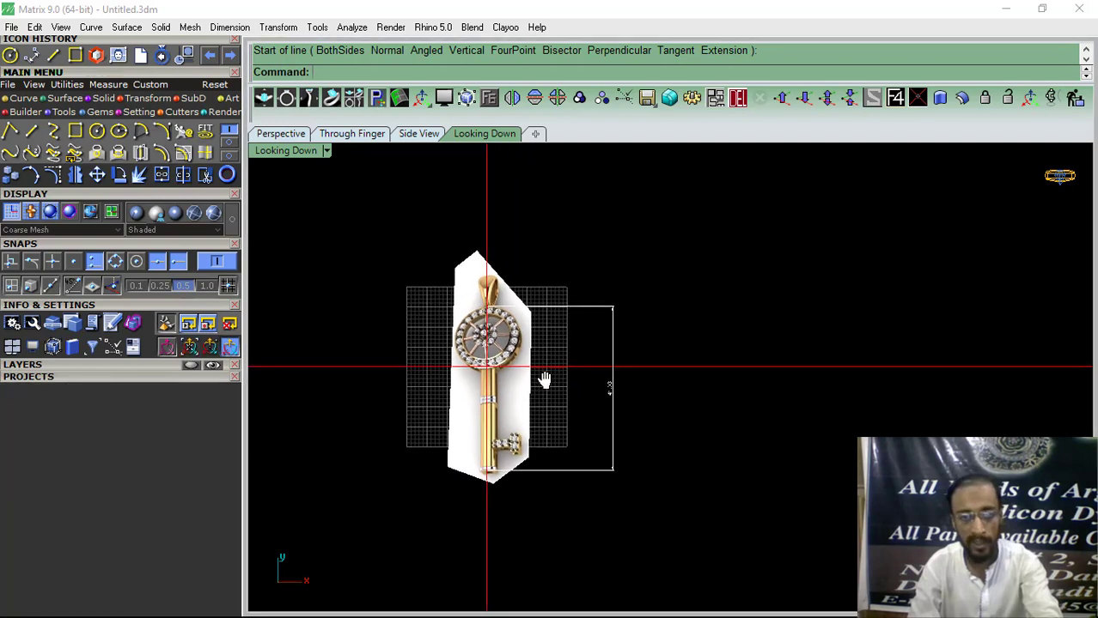
scroll(492, 365, "up", 2)
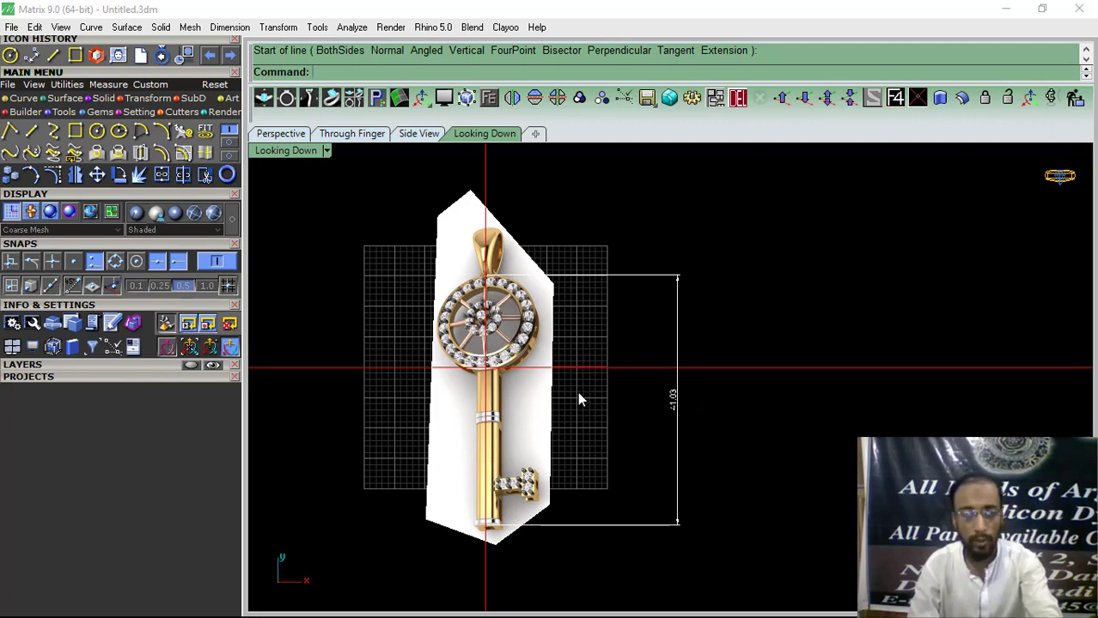
scroll(665, 419, "up", 5)
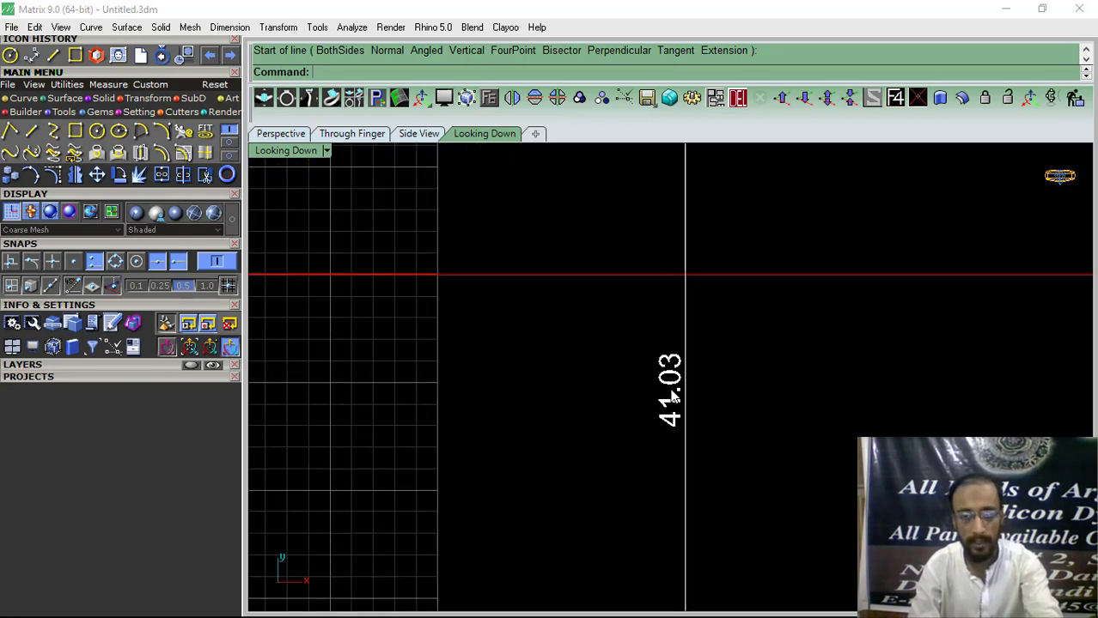
scroll(672, 440, "down", 5)
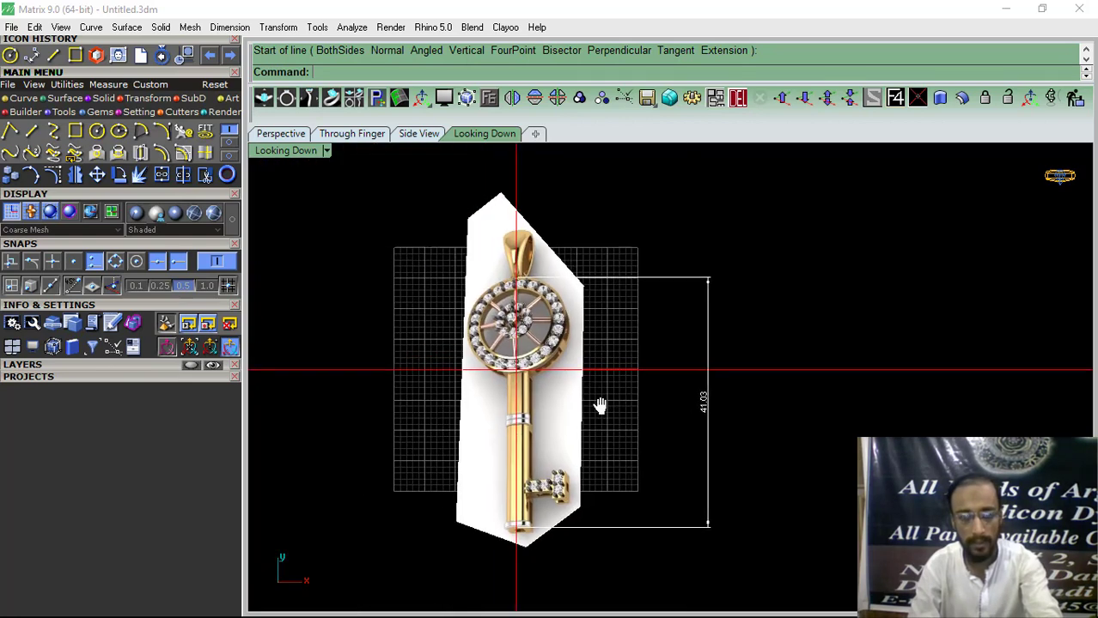
left_click(145, 365)
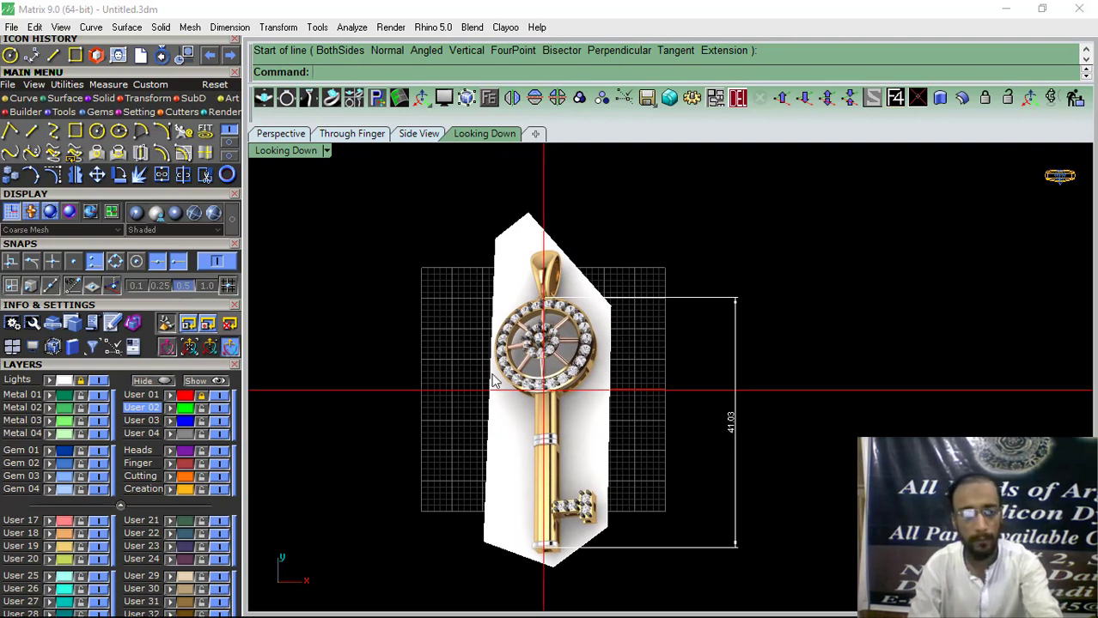
mouse_move(477, 614)
left_click(374, 605)
left_click(1050, 514)
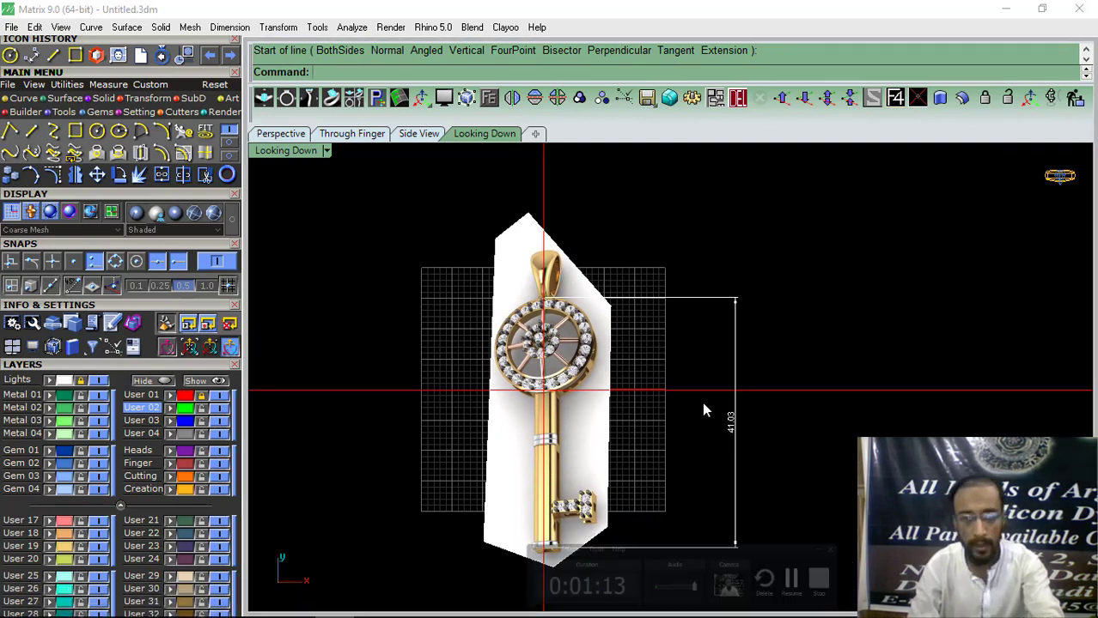
mouse_move(644, 424)
right_mouse_down()
mouse_move(684, 432)
mouse_move(643, 422)
right_mouse_up()
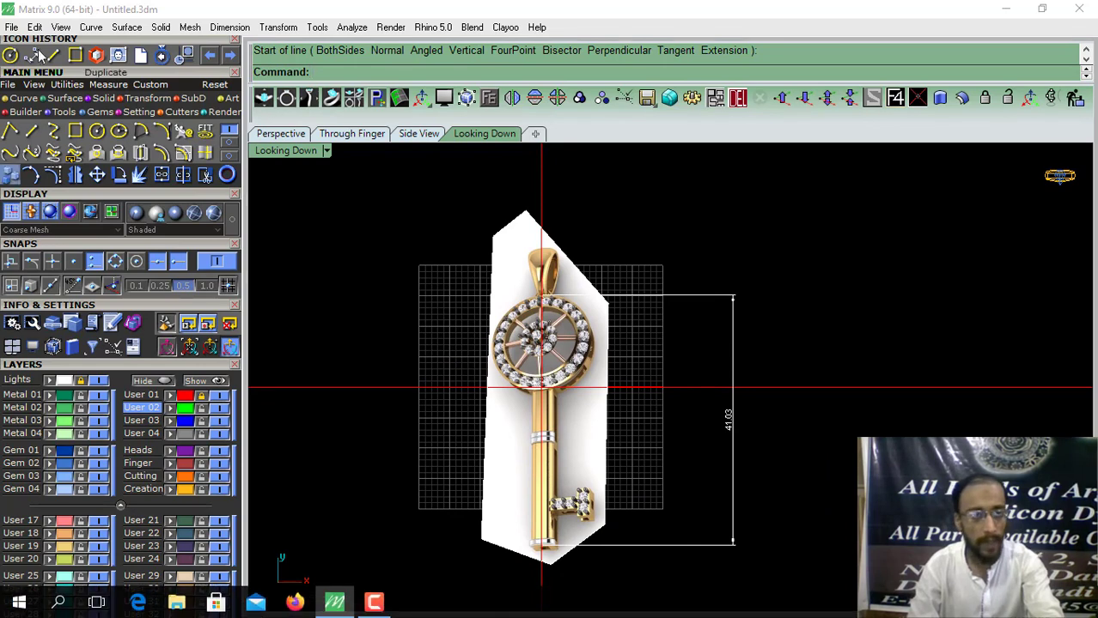
Draw a circle centred on the vertical axis in the middle of the key's round head, sized to the head's outer rim.
left_click(97, 133)
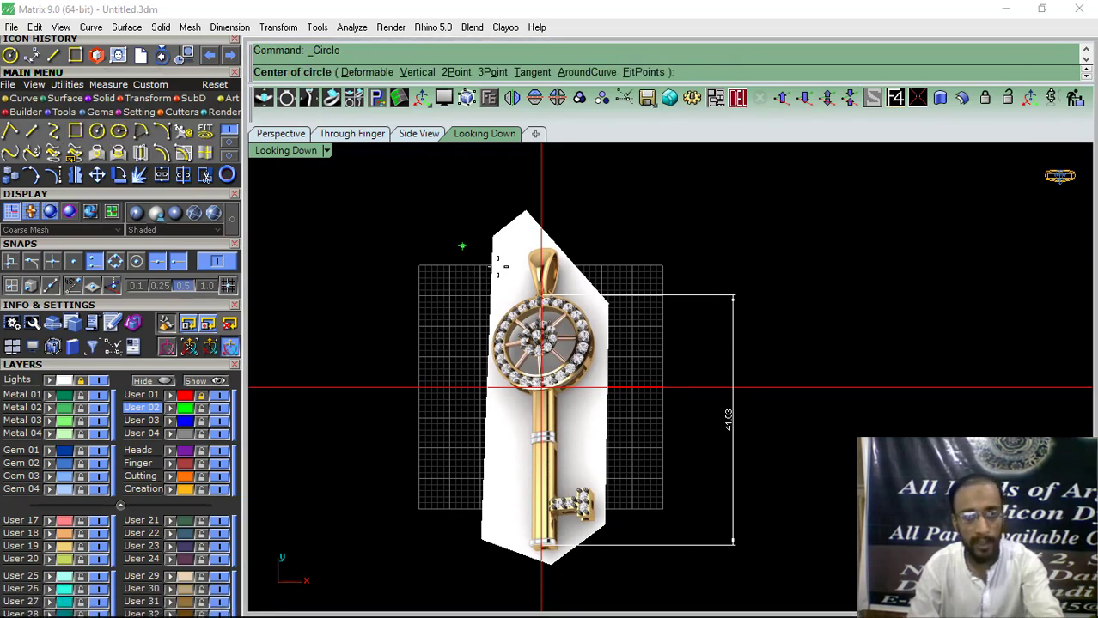
scroll(539, 357, "up", 3)
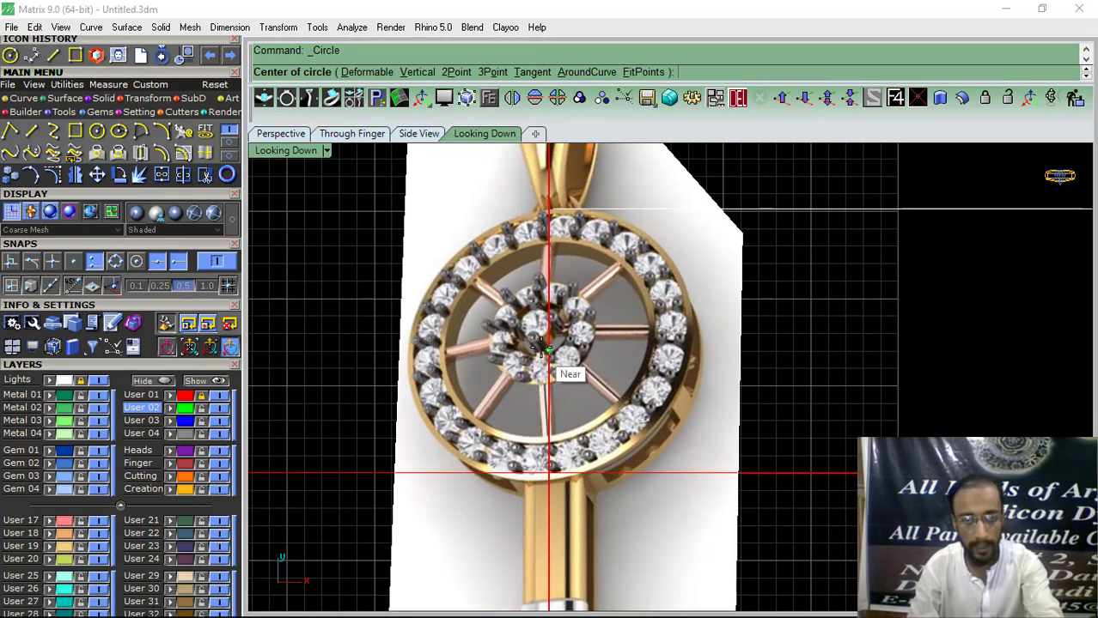
left_click(547, 343)
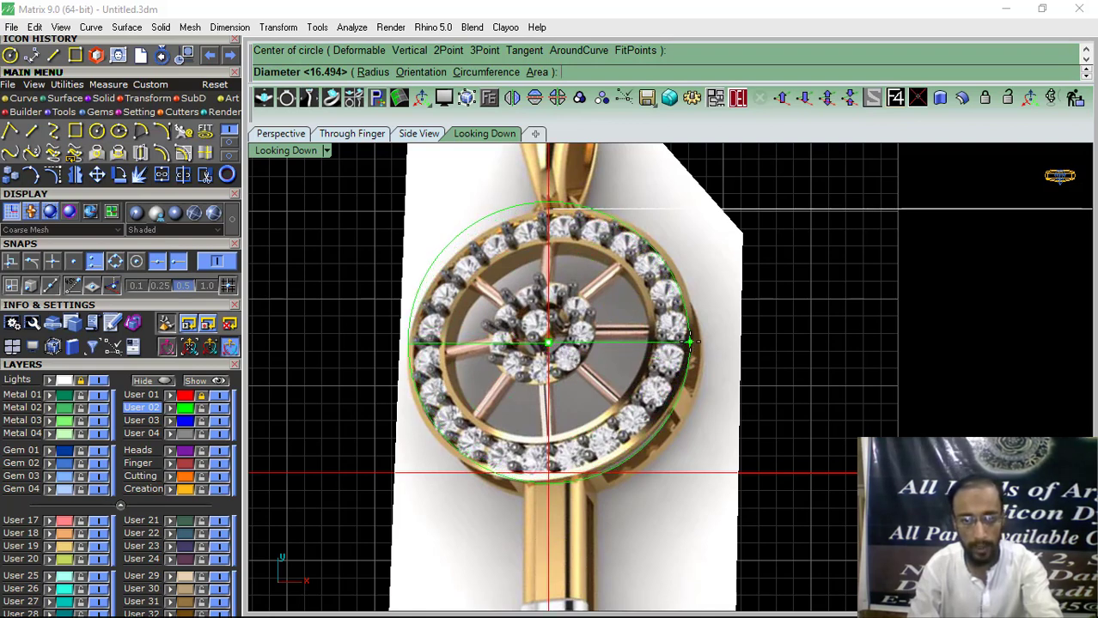
left_click(689, 343)
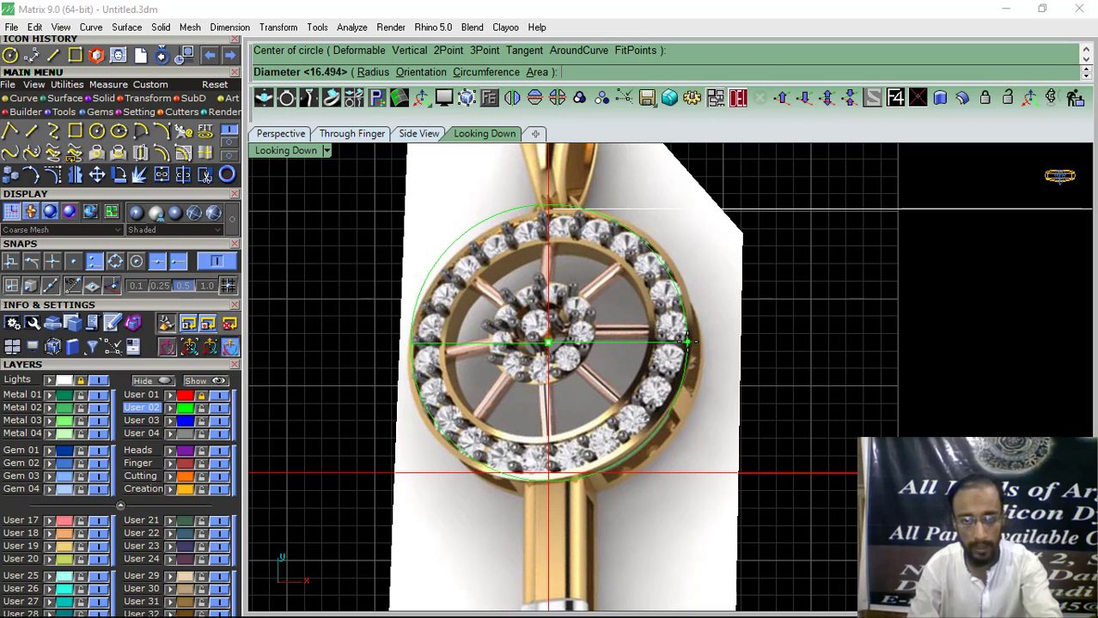
left_click(672, 284)
left_click_drag(550, 291, 549, 289)
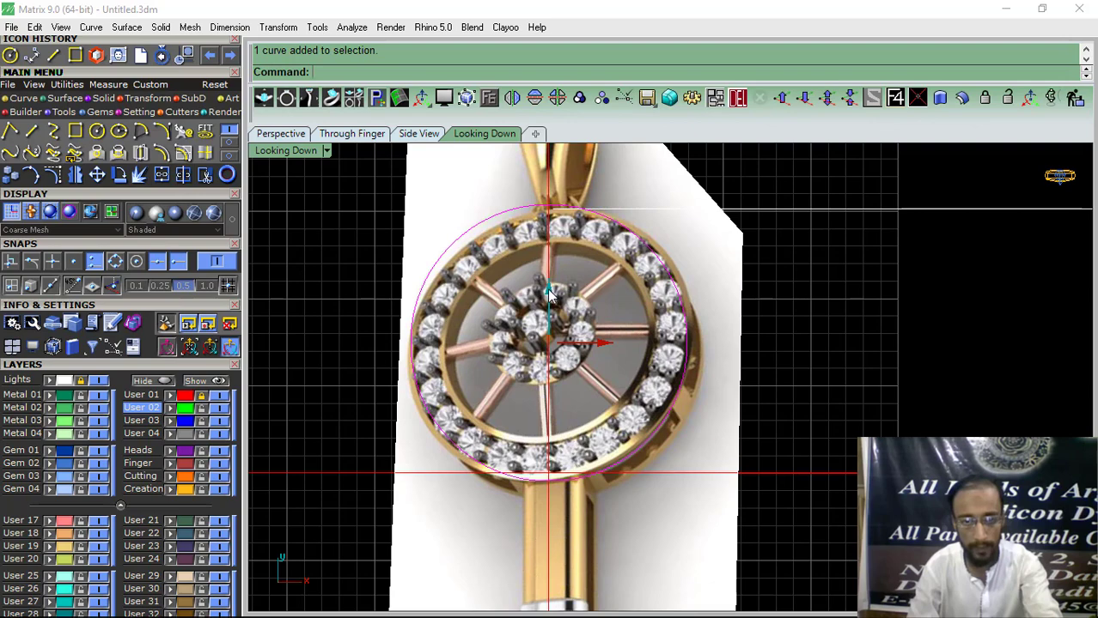
left_click(549, 293)
scroll(549, 294, "down", 2)
left_click(789, 345)
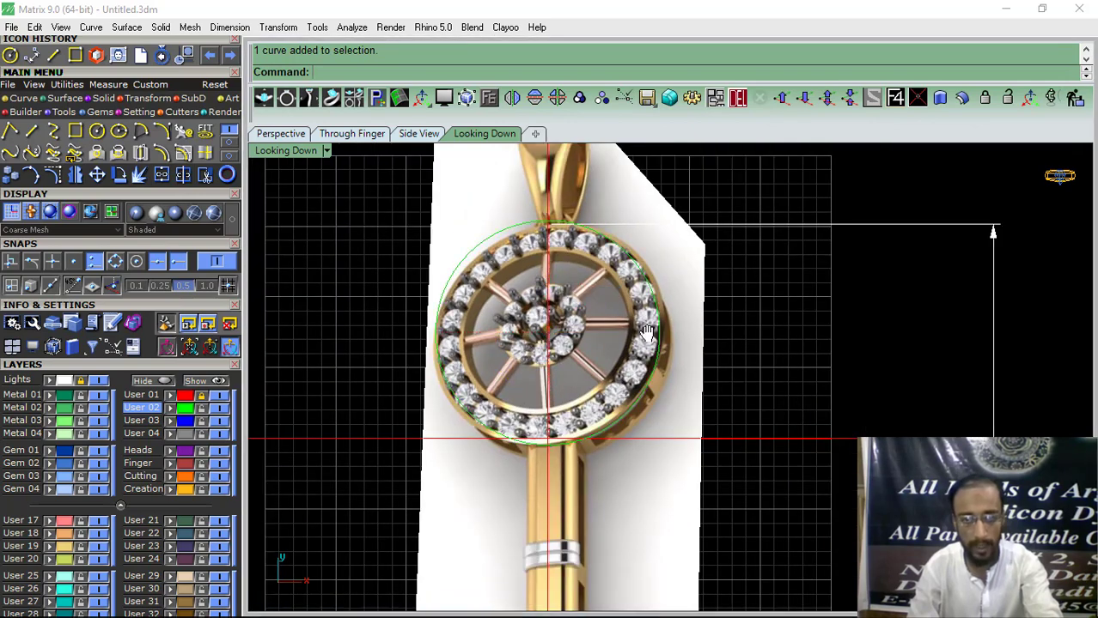
right_click_drag(651, 336, 566, 289)
left_click(649, 337)
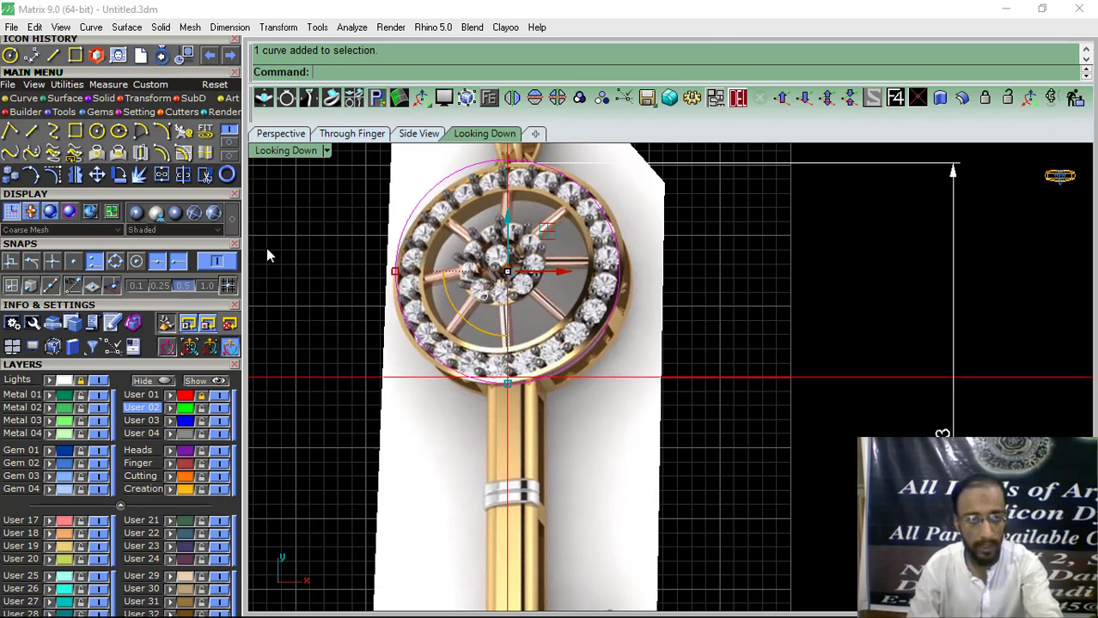
Draw a straight vertical polyline along the shaft's left edge, from the underside of the round head down to the end cap.
left_click(10, 132)
scroll(485, 387, "up", 4)
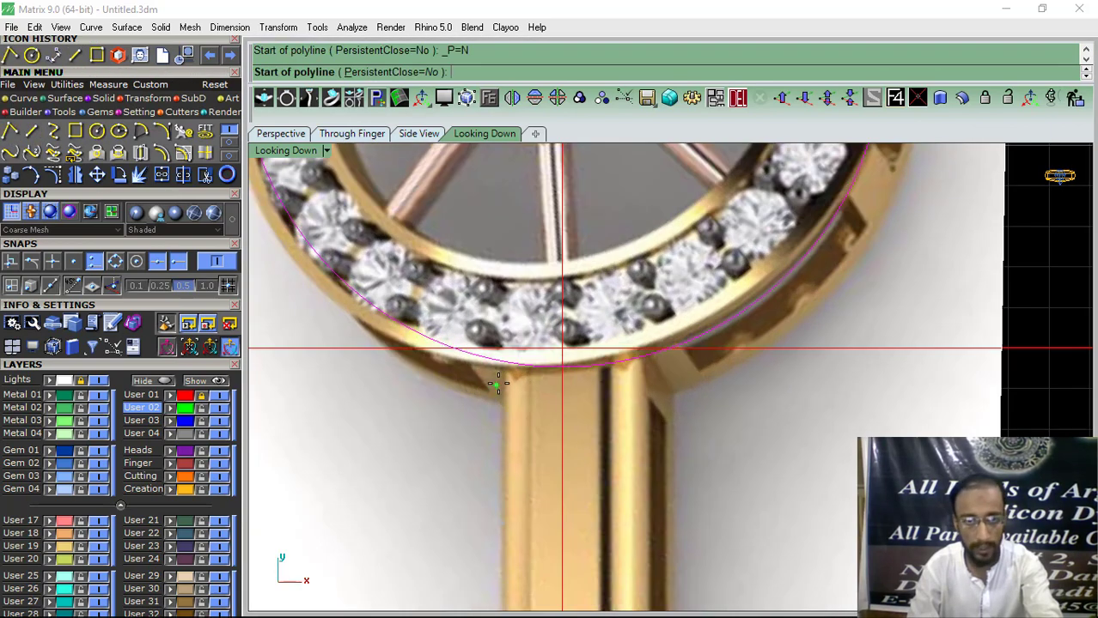
left_click(500, 365)
scroll(501, 367, "down", 4)
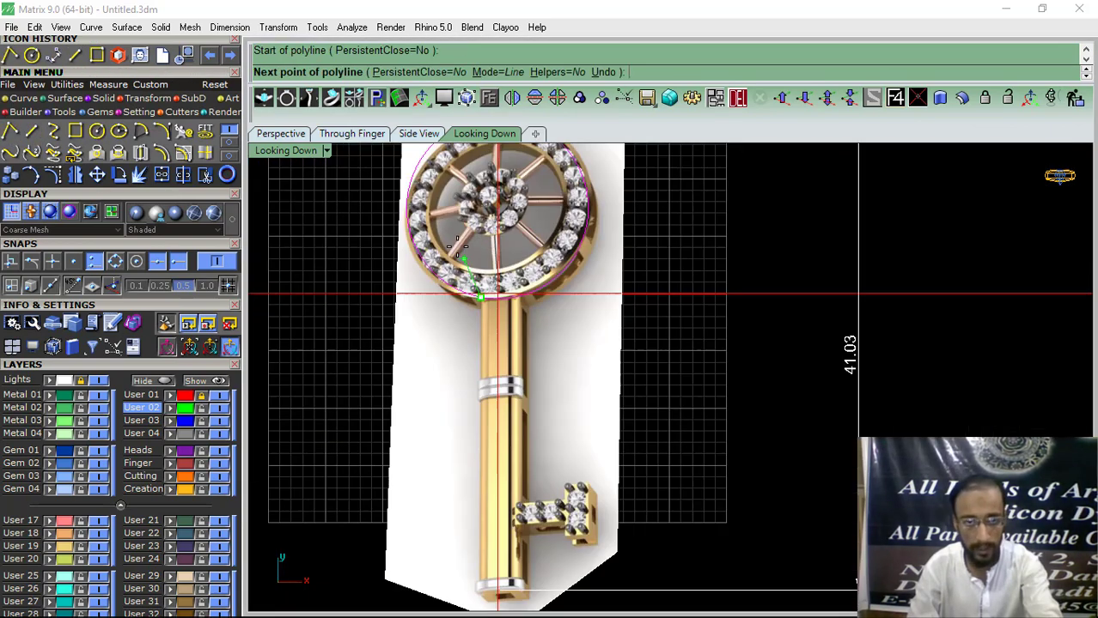
scroll(459, 411, "up", 5)
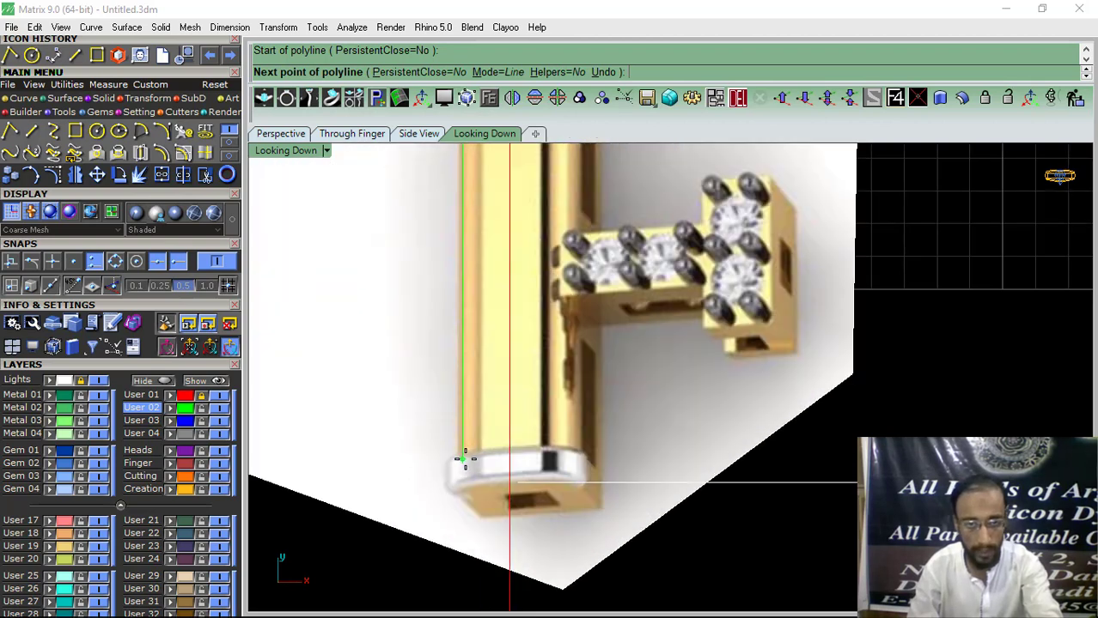
left_click(463, 458)
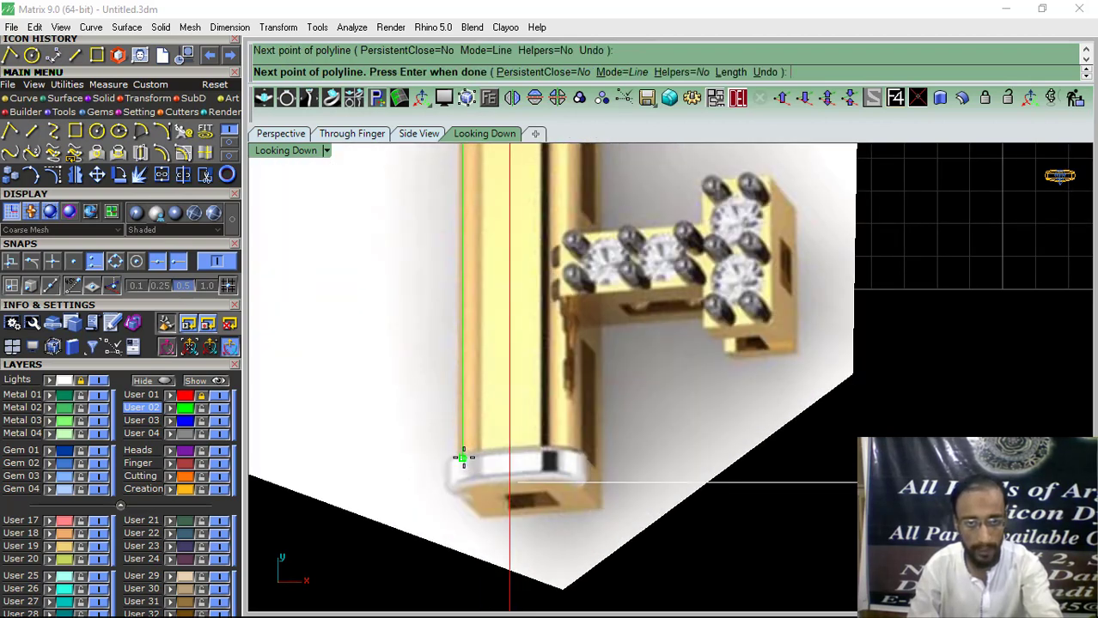
scroll(465, 456, "down", 4)
right_click_drag(445, 351, 478, 496)
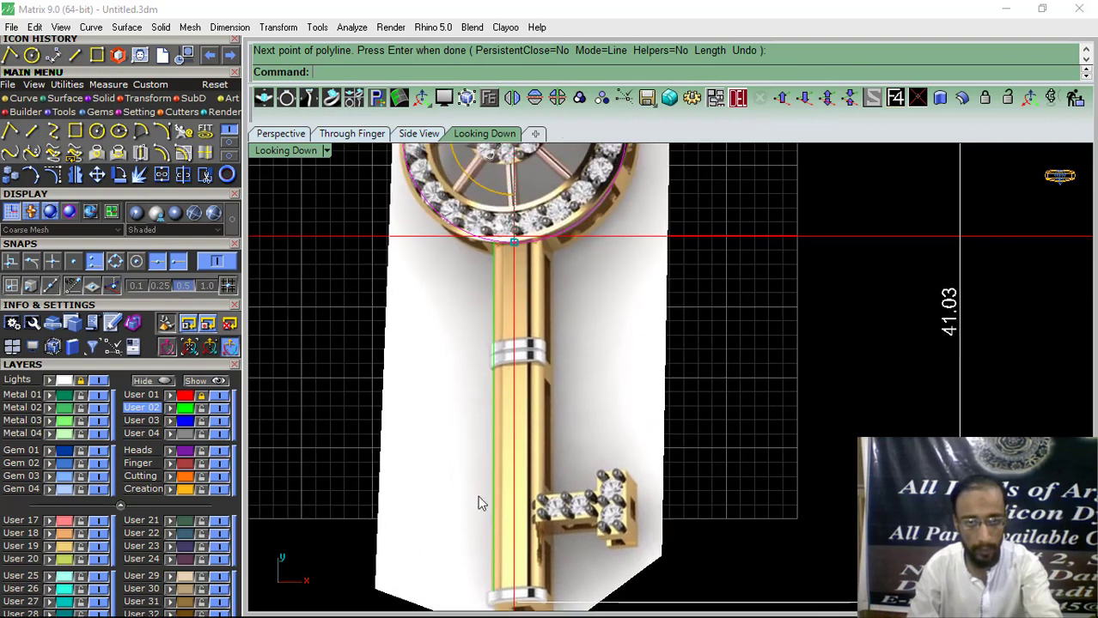
Offset the shaft's left edge line by 3.5 toward the shaft's right side.
scroll(506, 267, "up", 6)
left_click_drag(500, 292, 457, 340)
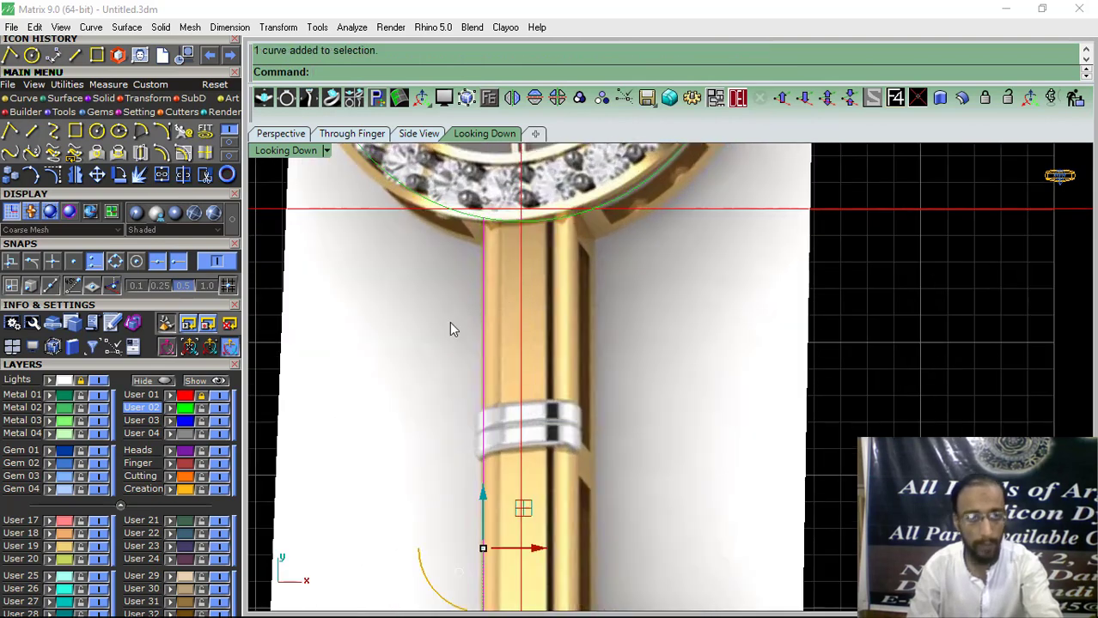
left_click(162, 153)
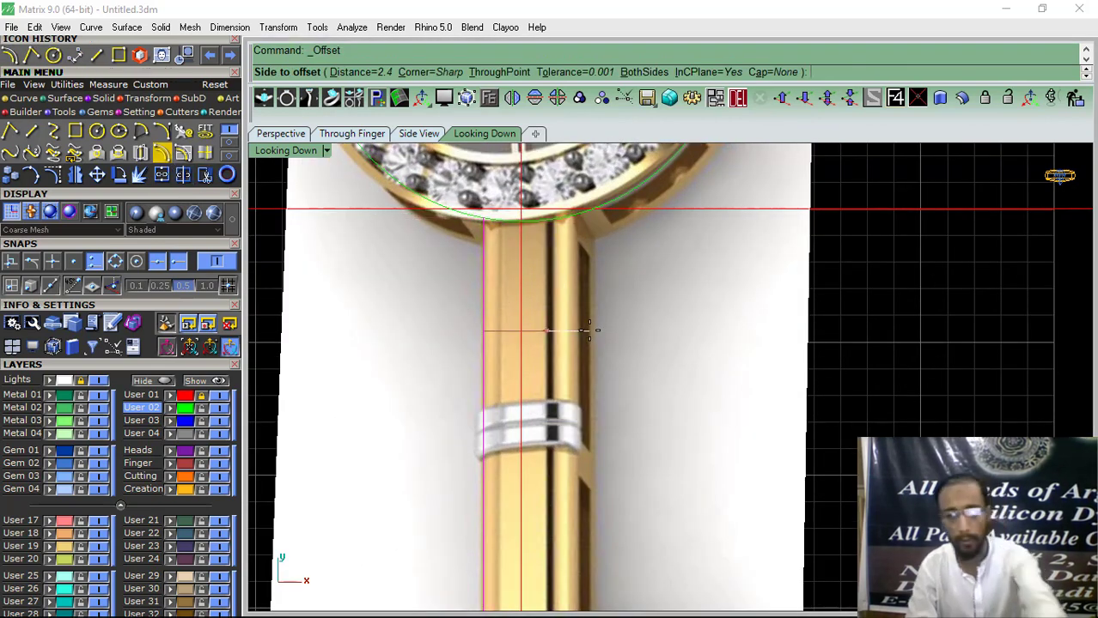
type("2")
key("Return")
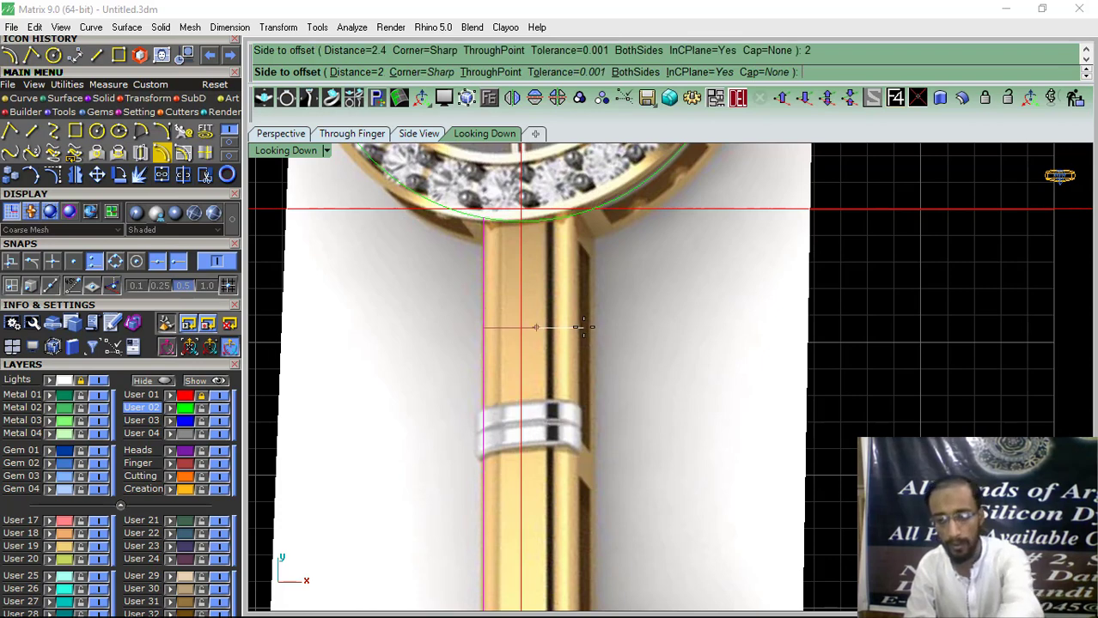
type("3")
key("Return")
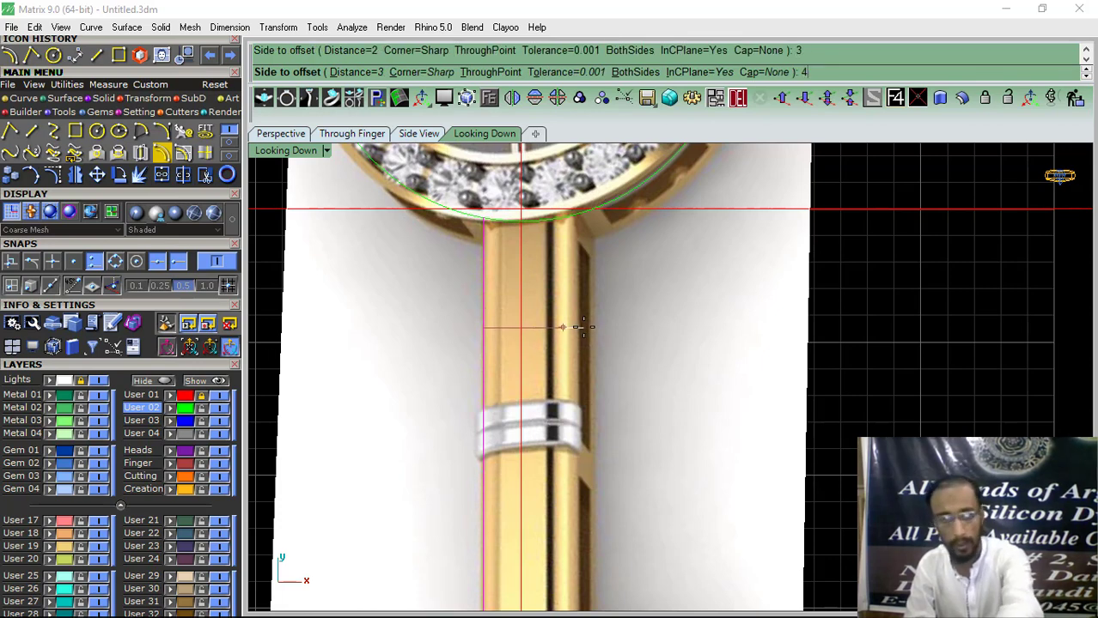
type("4")
key("Return")
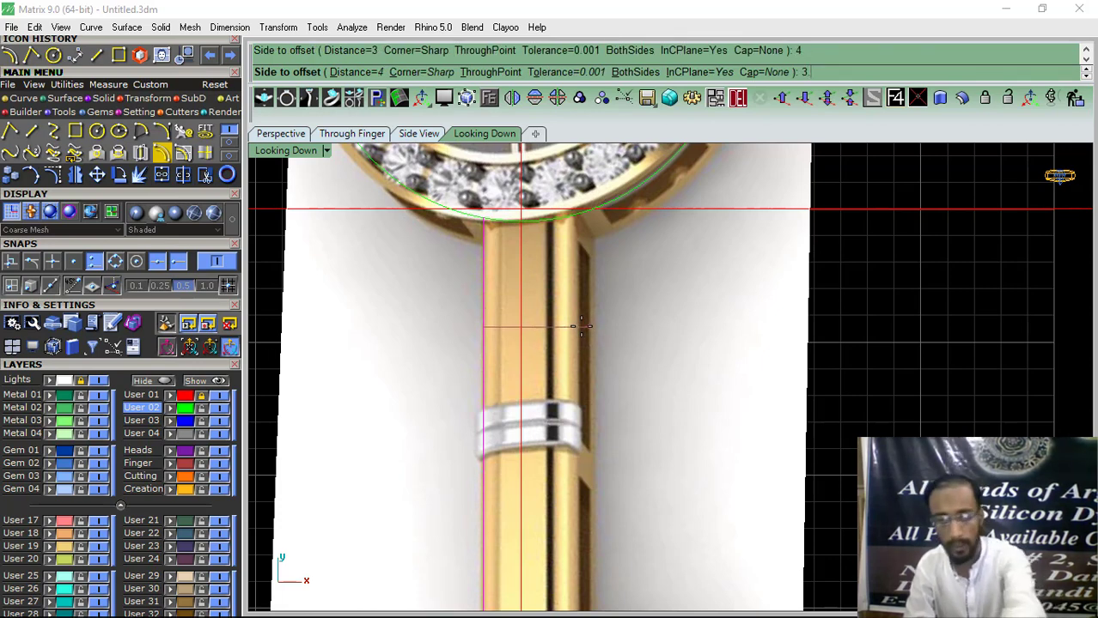
type("3.5")
key("Return")
left_click(581, 326)
scroll(437, 207, "down", 6)
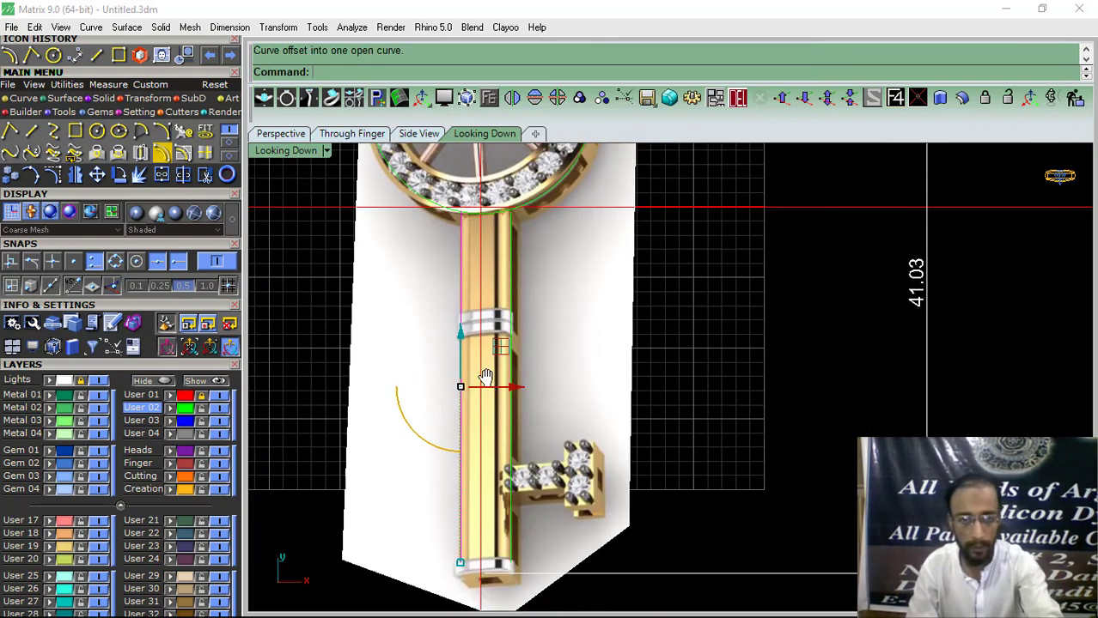
Hide the Lights layer holding the reference image so the top of the shaft's right line can be seen alone.
right_click_drag(485, 376, 527, 453)
left_click(647, 314)
scroll(538, 314, "up", 6)
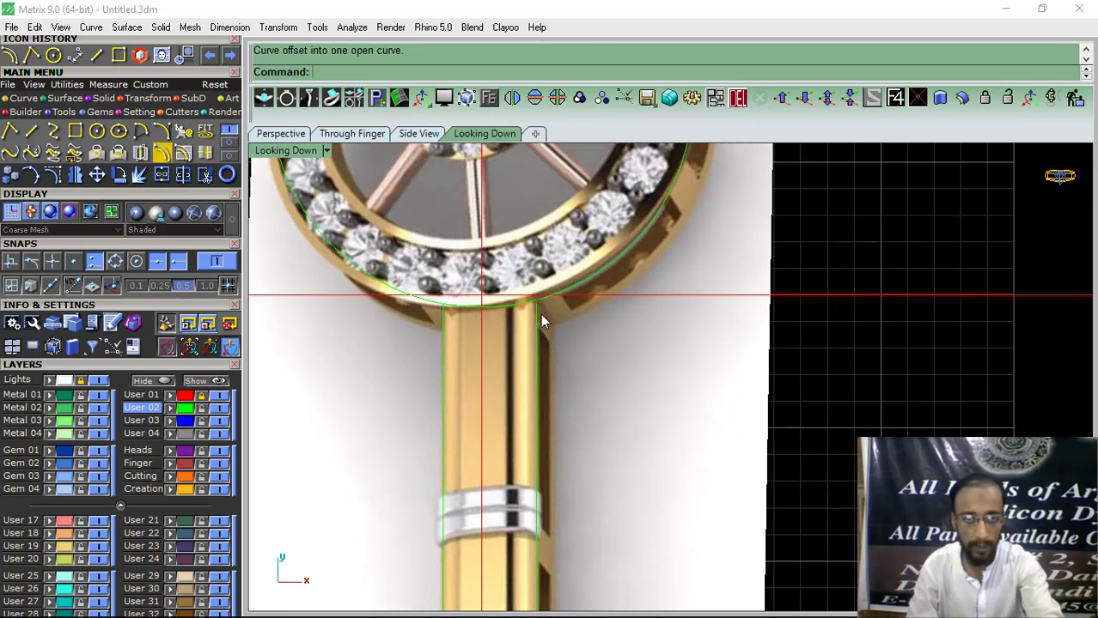
left_click(99, 381)
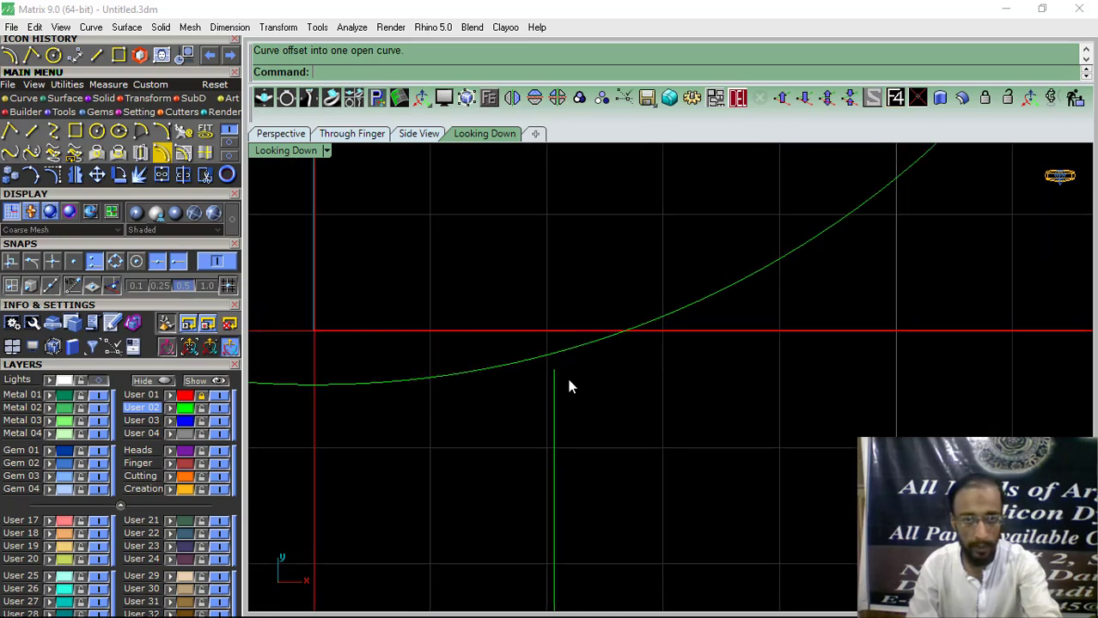
Try to move the shaft's right edge line up to meet the head circle, and undo that move.
left_click(555, 392)
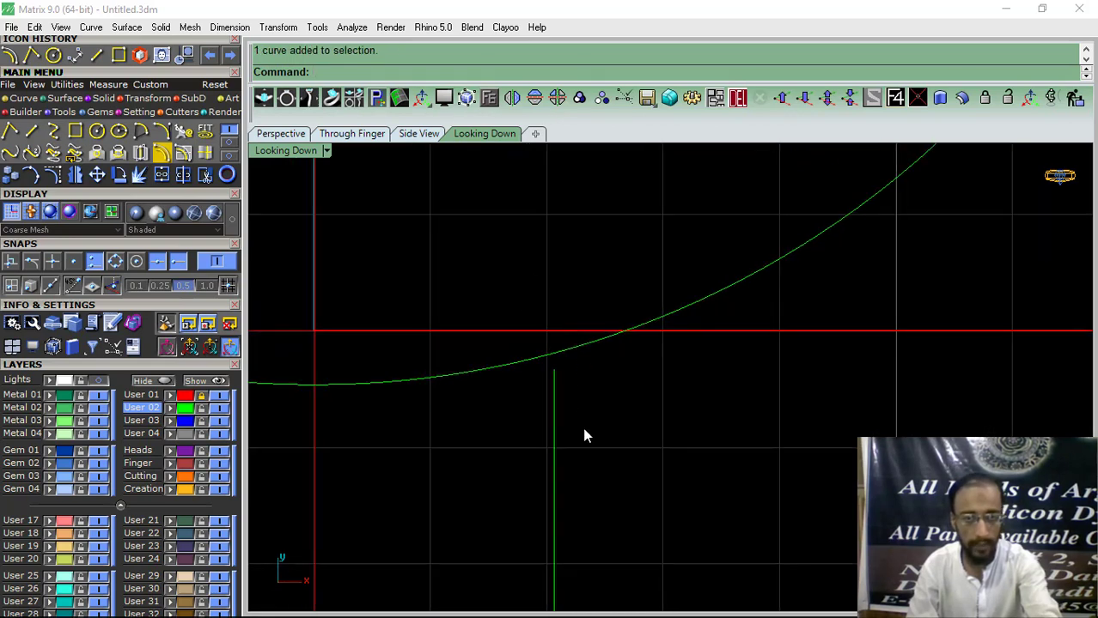
scroll(550, 352, "down", 3)
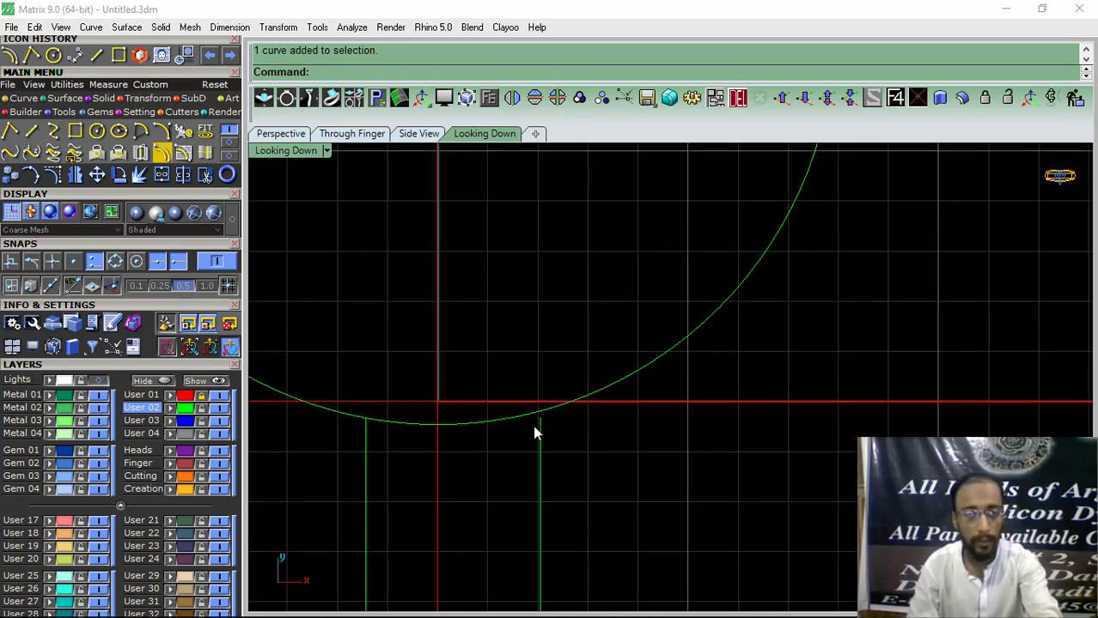
left_click(541, 476)
left_click(56, 176)
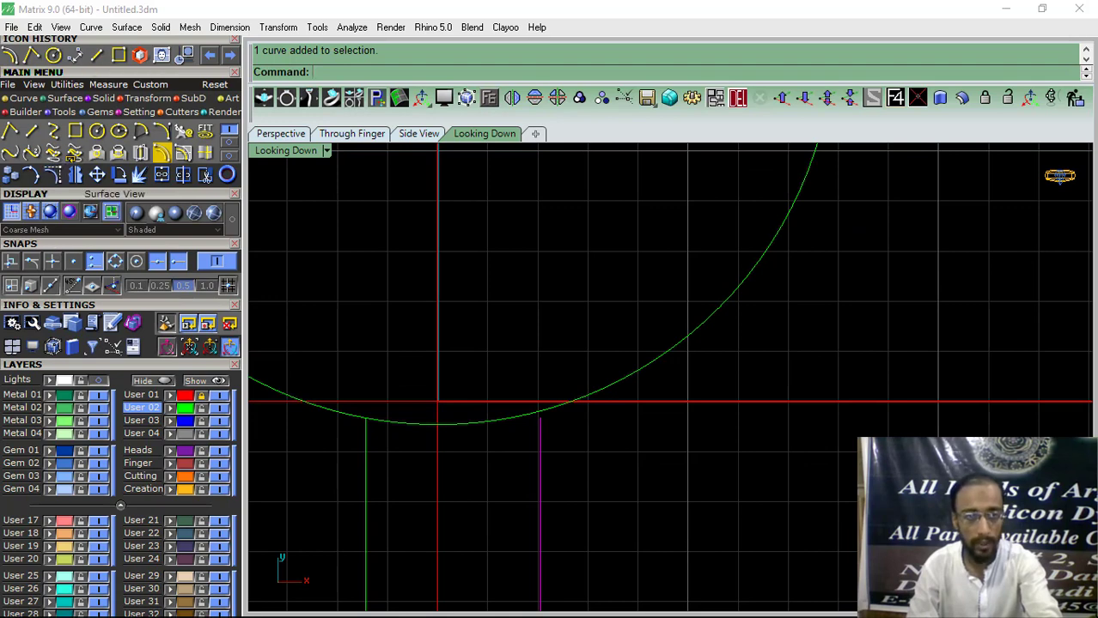
right_click_drag(524, 443, 533, 439)
scroll(533, 441, "up", 3)
left_click_drag(556, 413, 558, 386)
scroll(583, 382, "down", 4)
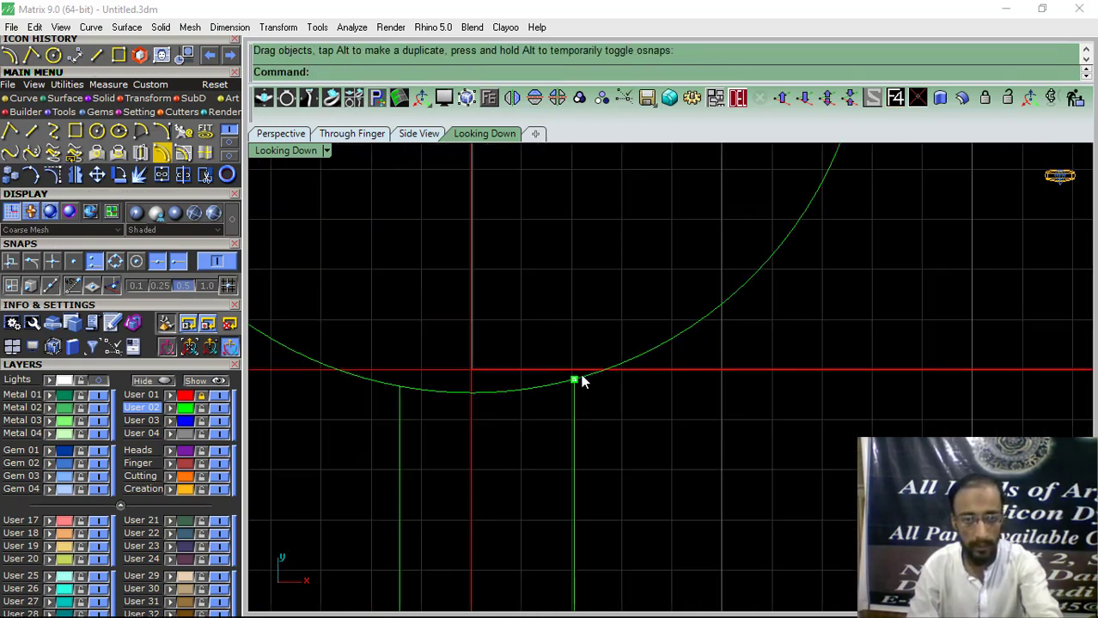
key("ctrl+z")
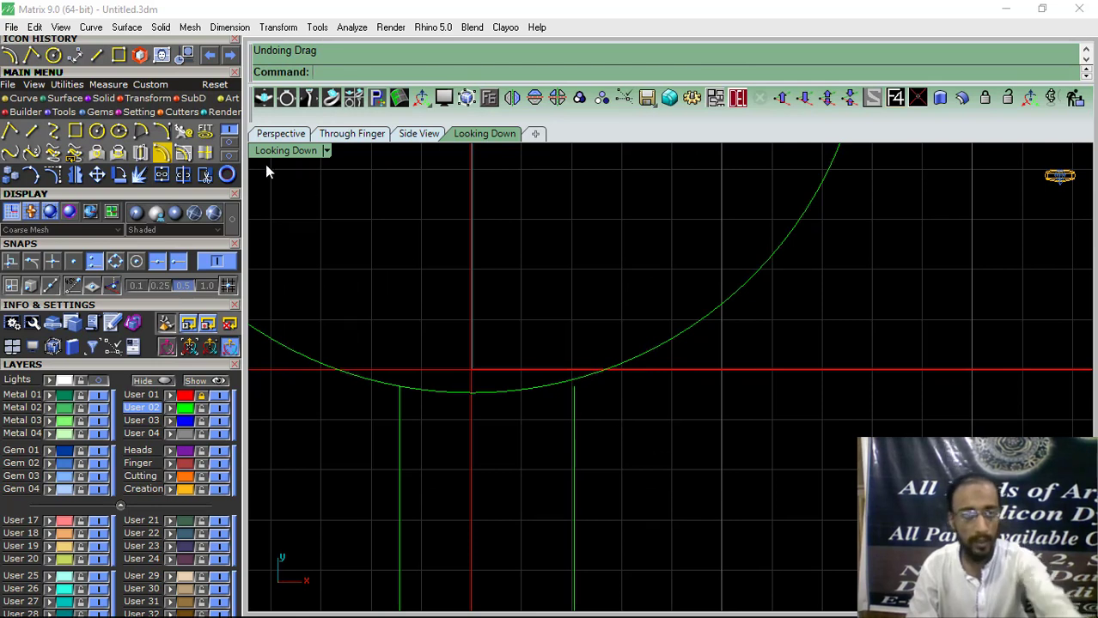
Extend the shaft's right edge line up to the head circle, using the circle as the boundary object.
left_click(229, 142)
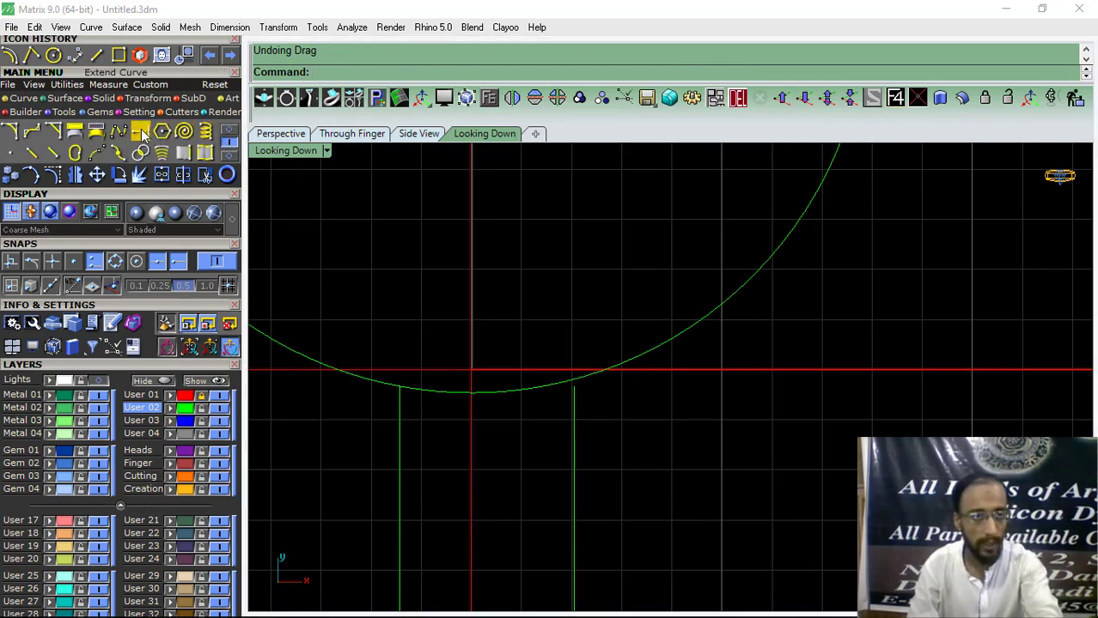
left_click(139, 153)
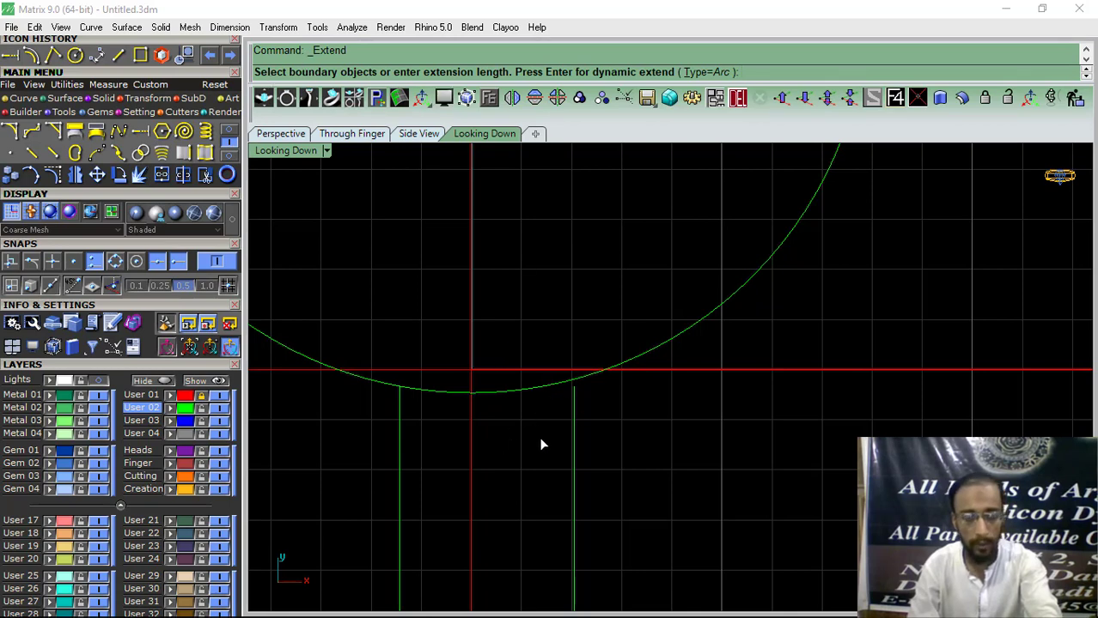
scroll(542, 444, "down", 4)
scroll(613, 424, "up", 4)
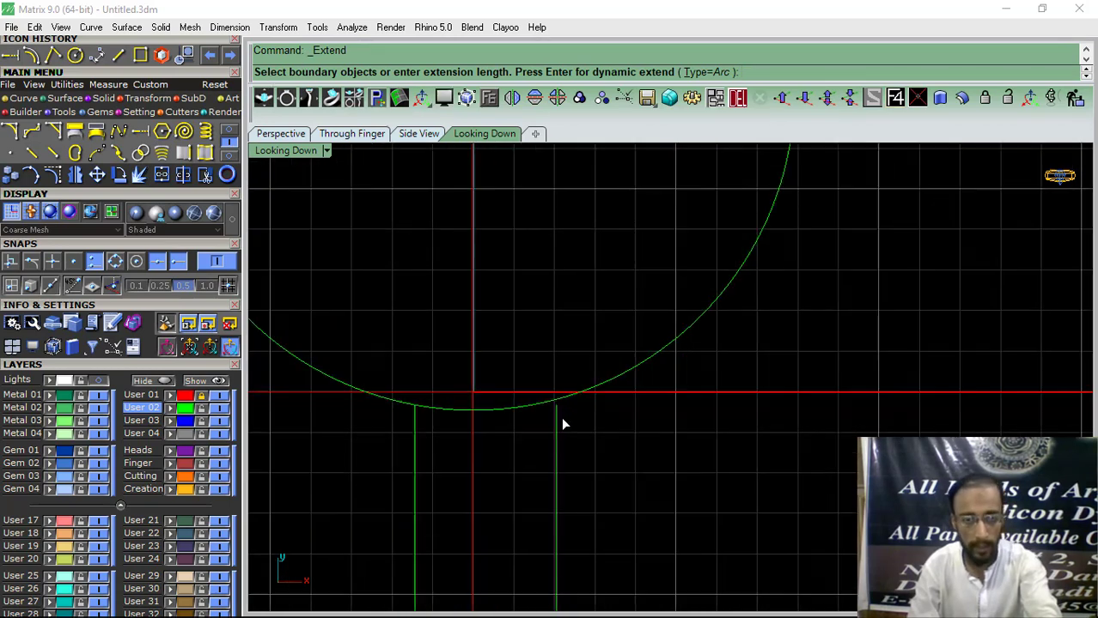
left_click(599, 386)
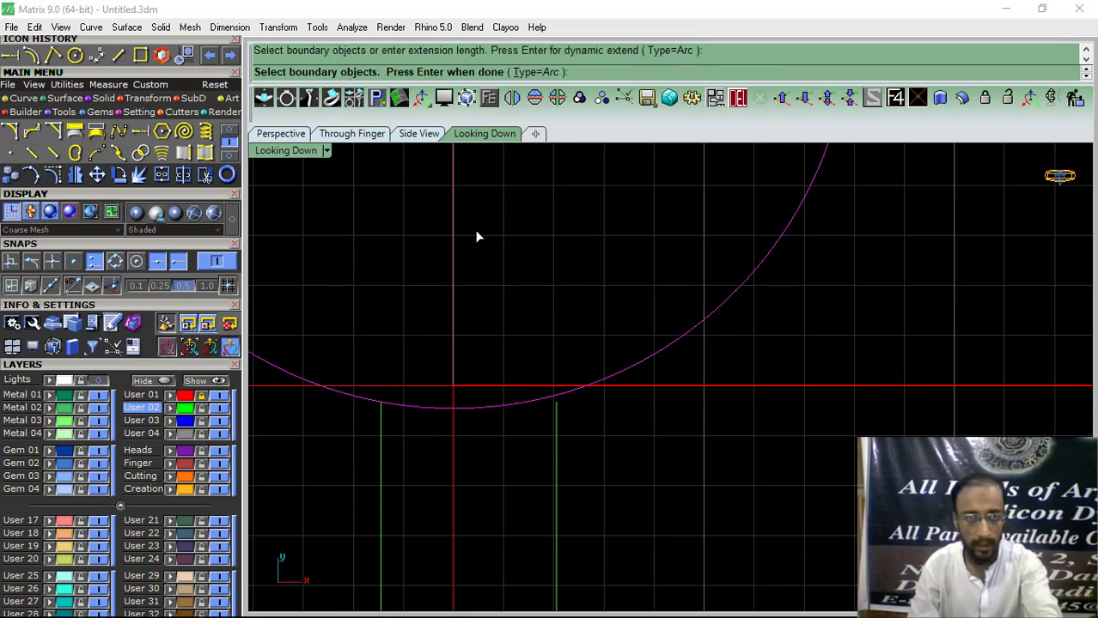
key("Return")
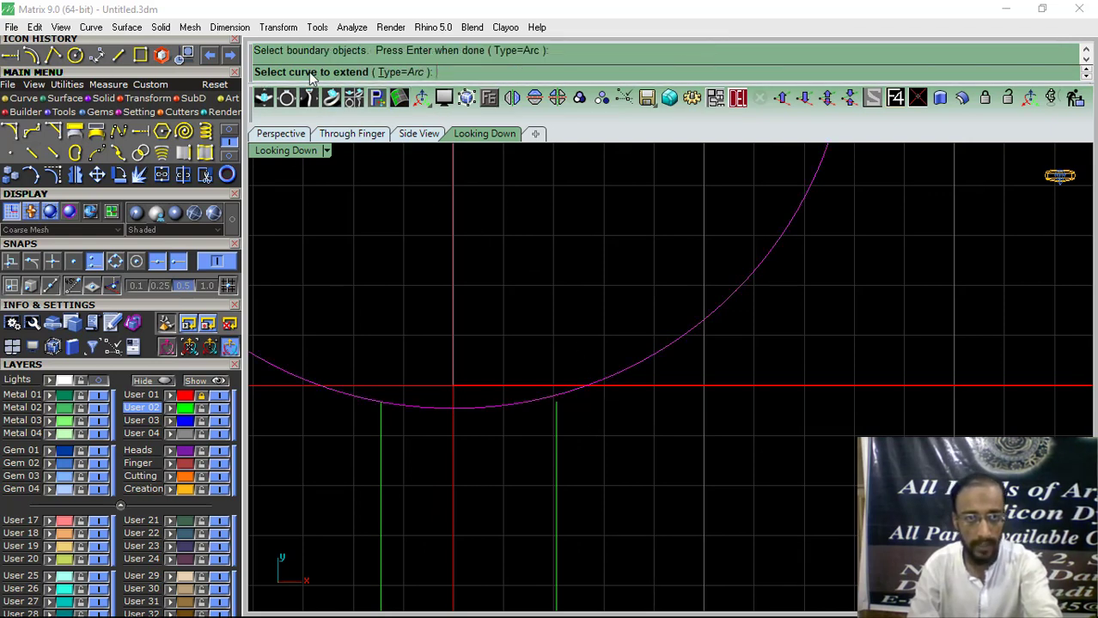
scroll(540, 417, "up", 3)
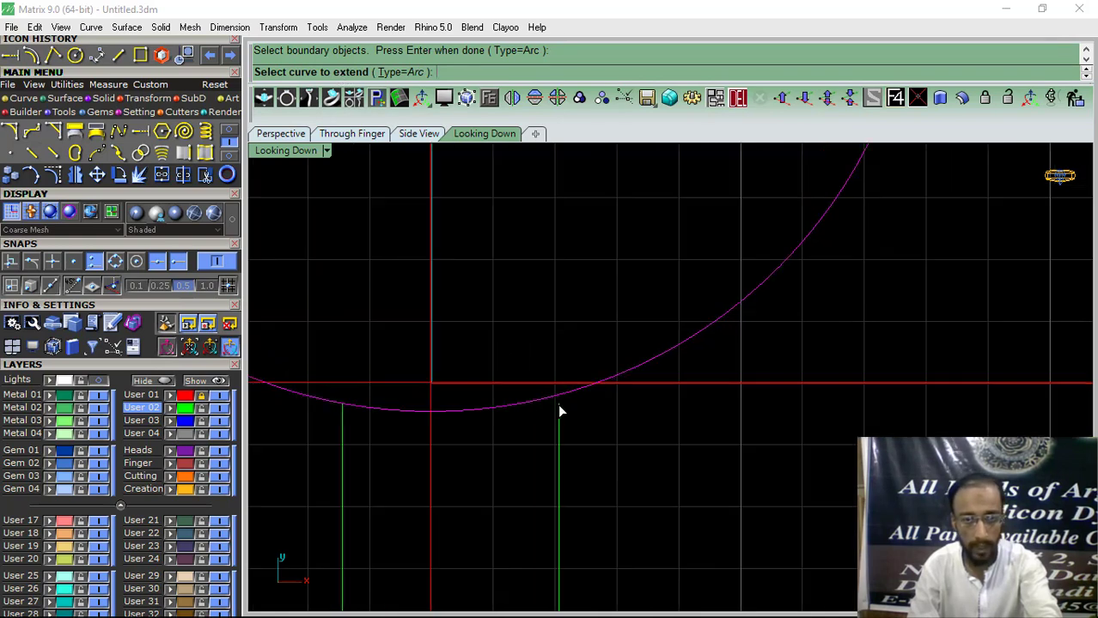
left_click(560, 462)
key("Return")
Examine how the traced head circle and the two shaft lines fit over the key reference image.
scroll(592, 379, "down", 6)
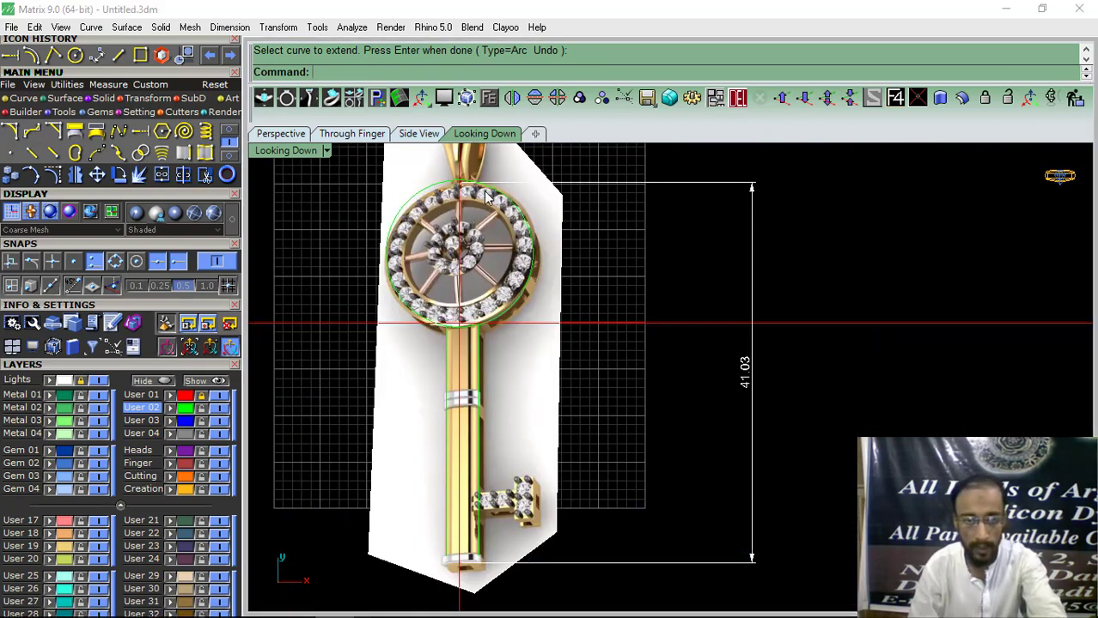
right_click_drag(492, 317, 530, 335)
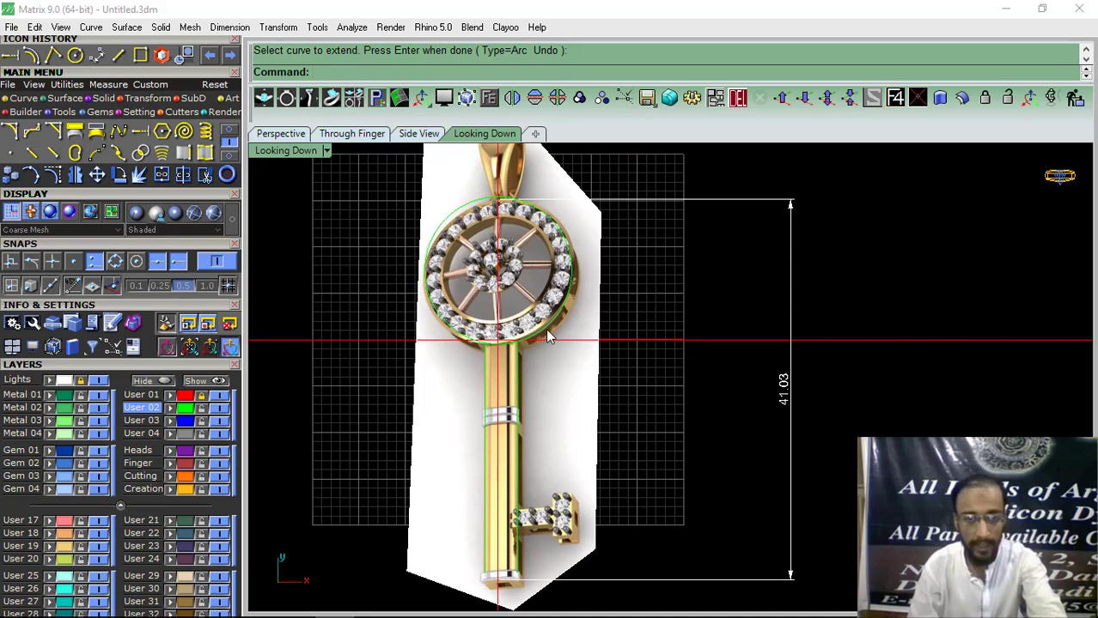
scroll(550, 338, "down", 5)
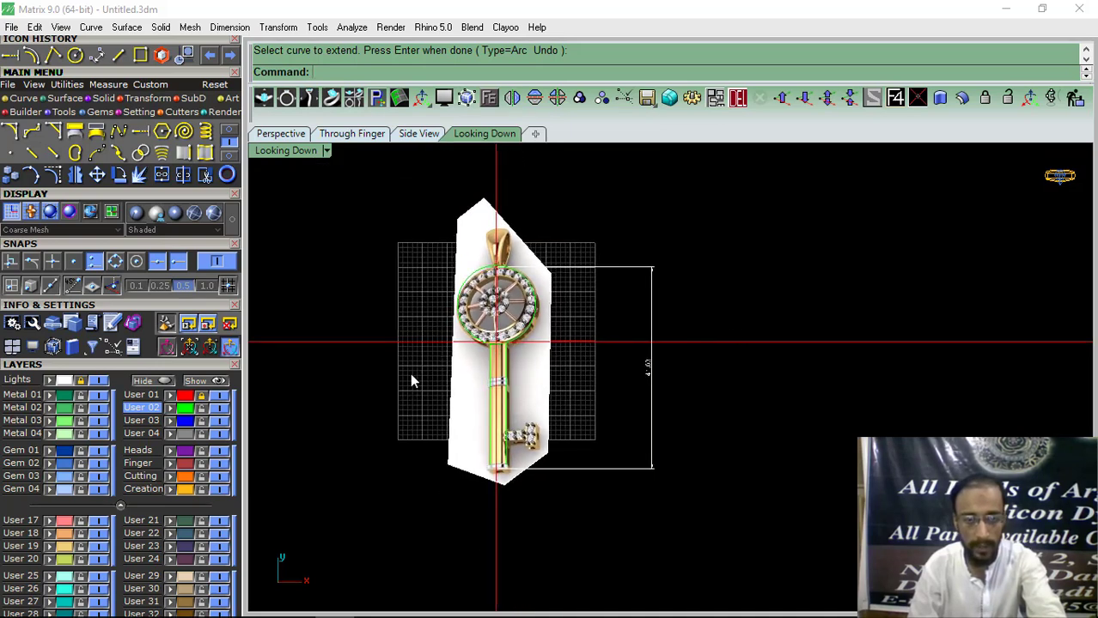
scroll(495, 351, "up", 3)
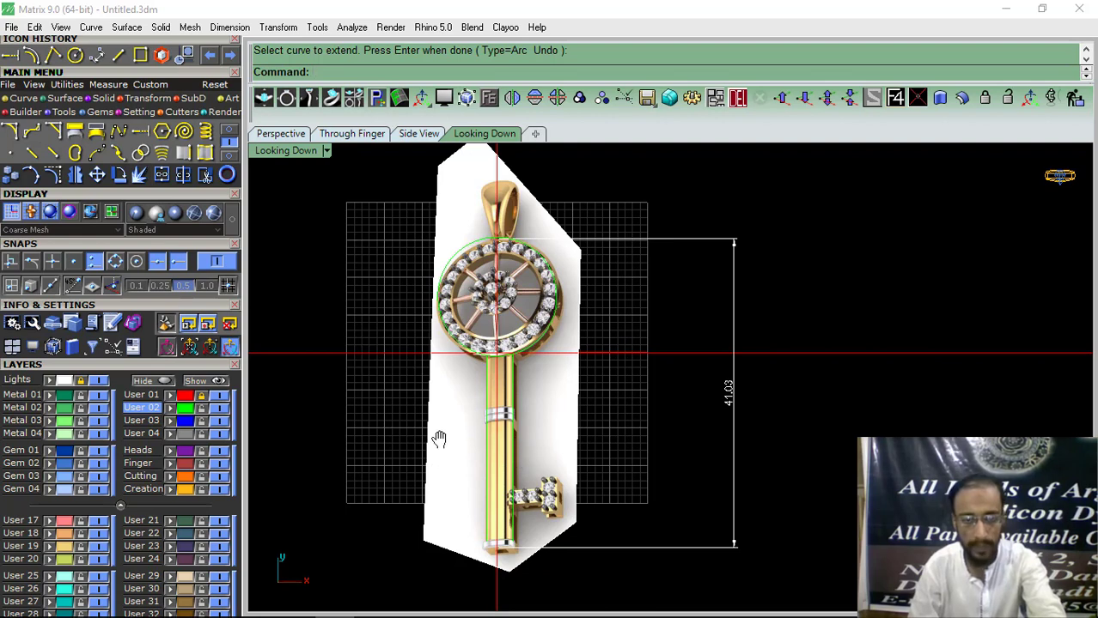
right_click_drag(438, 440, 488, 397)
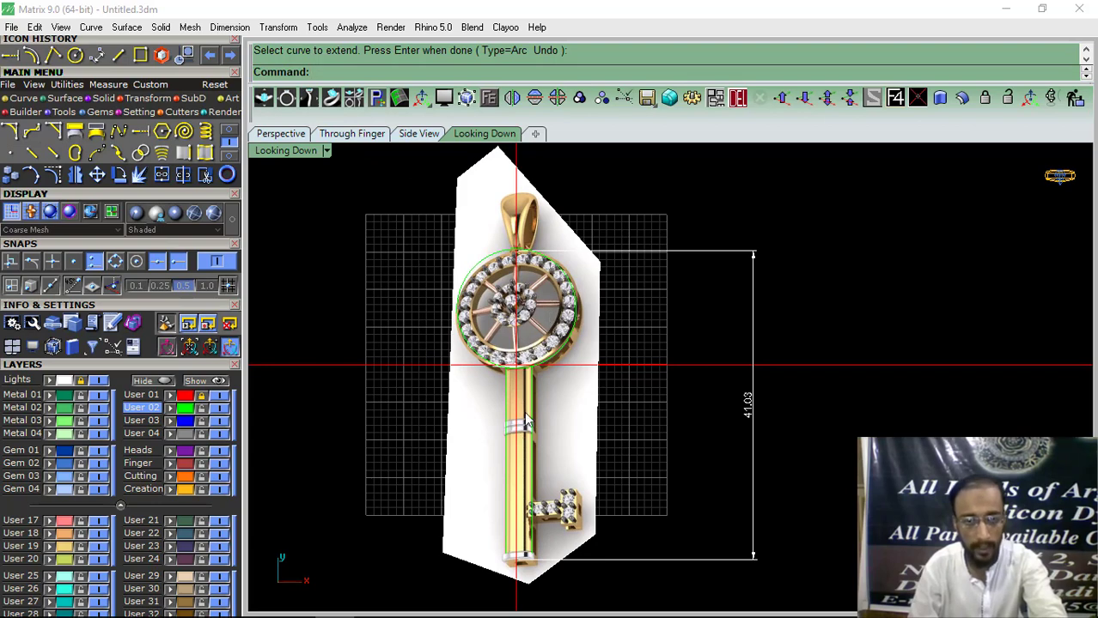
scroll(518, 402, "up", 12)
scroll(490, 355, "down", 8)
right_click_drag(522, 333, 523, 357)
scroll(506, 354, "down", 2)
scroll(523, 357, "down", 2)
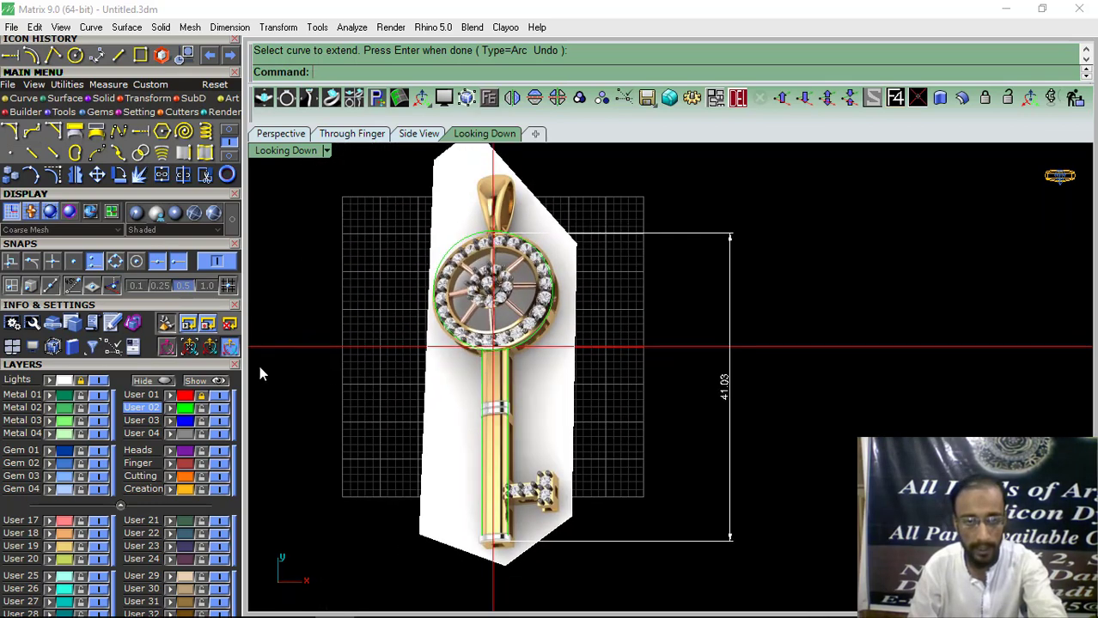
Move the reference image and its length dimension horizontally to the right, beside the traced curves, and lock the Lights layer.
left_click(141, 407)
scroll(399, 329, "down", 3)
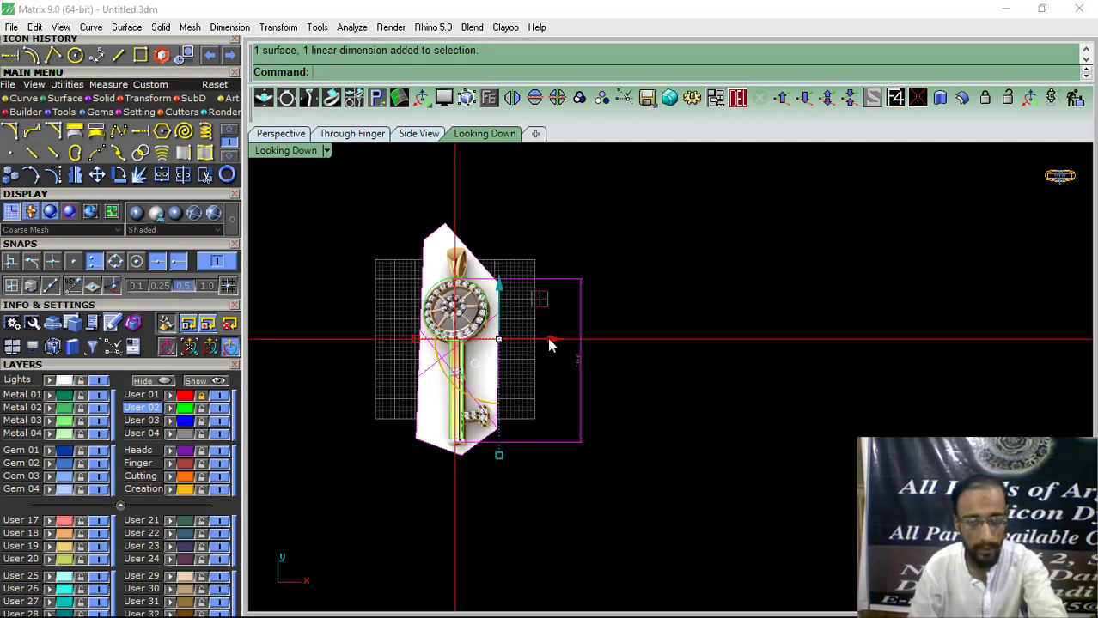
left_click_drag(551, 344, 760, 269)
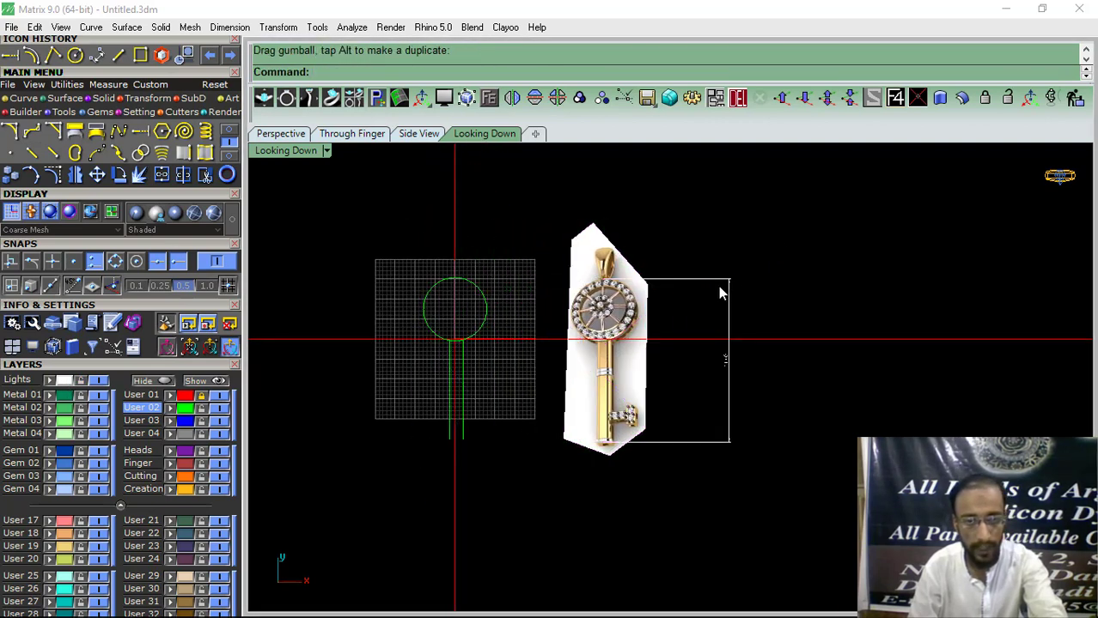
left_click(652, 350)
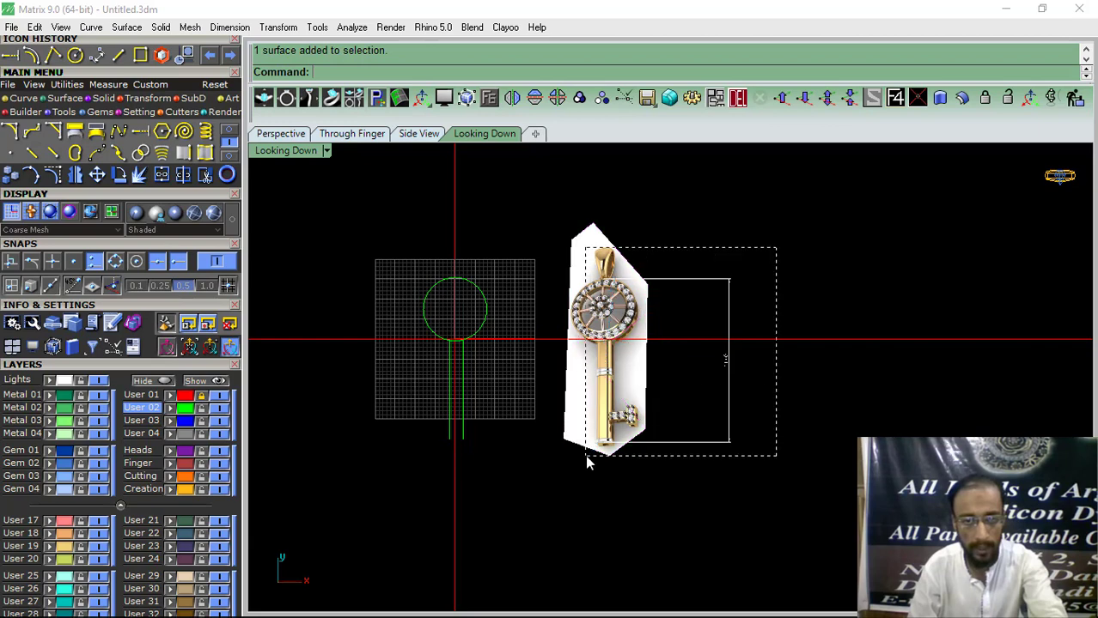
left_click_drag(585, 456, 584, 458)
scroll(643, 357, "up", 2)
left_click_drag(698, 341, 642, 347)
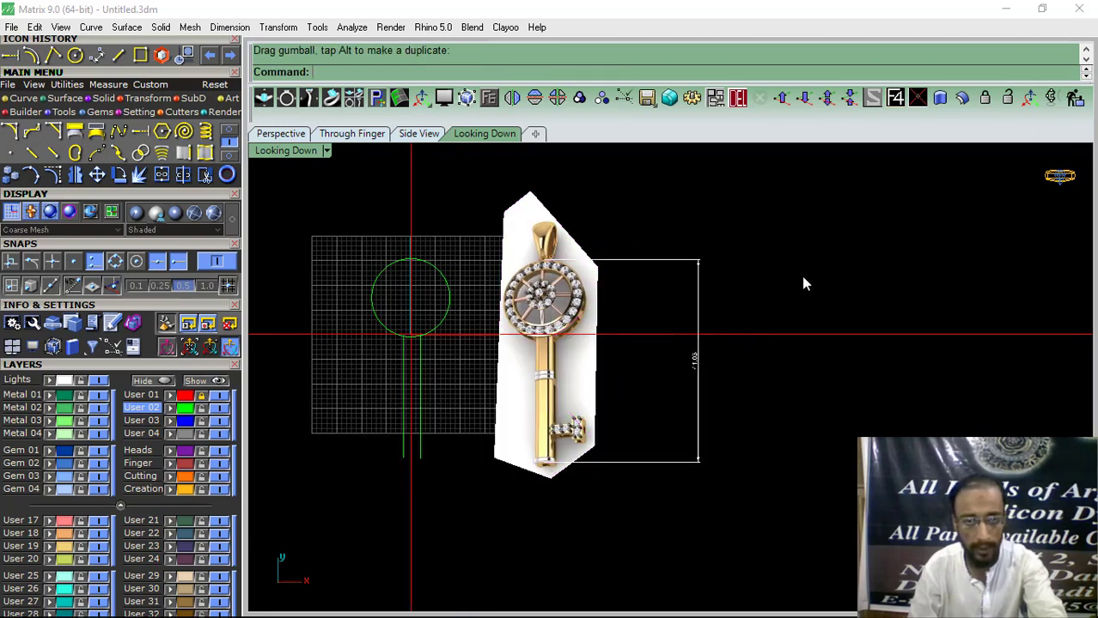
left_click(82, 381)
Measure the width of the diamond-set rim on the reference image with an aligned dimension, without placing it.
right_click_drag(499, 341, 457, 433)
scroll(507, 328, "up", 10)
left_click(500, 345)
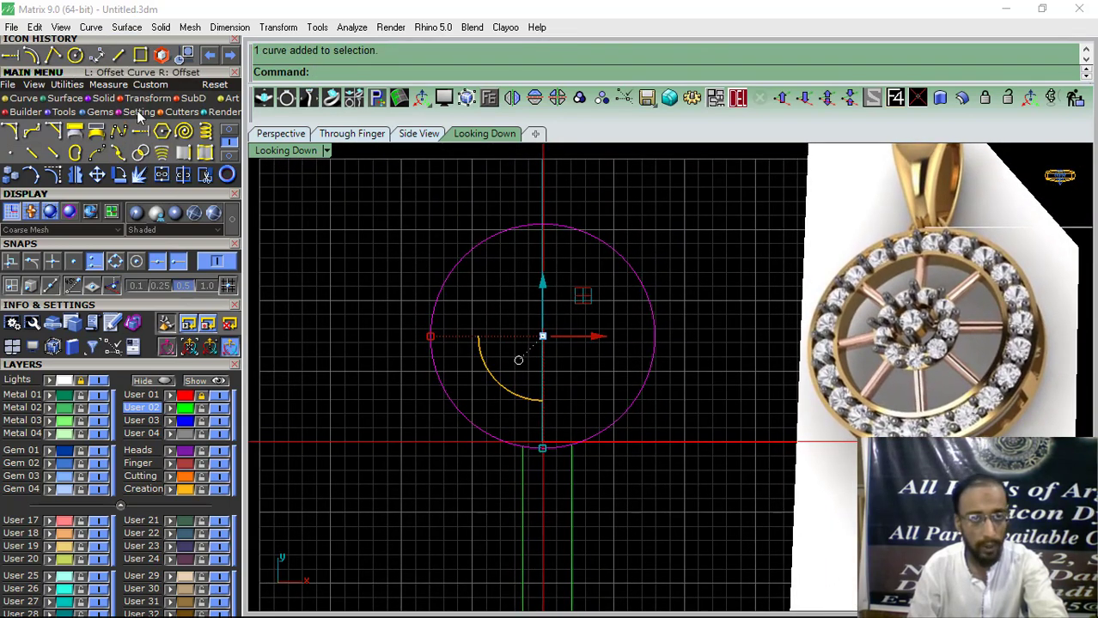
left_click(229, 27)
left_click(264, 81)
right_click_drag(804, 322, 579, 313)
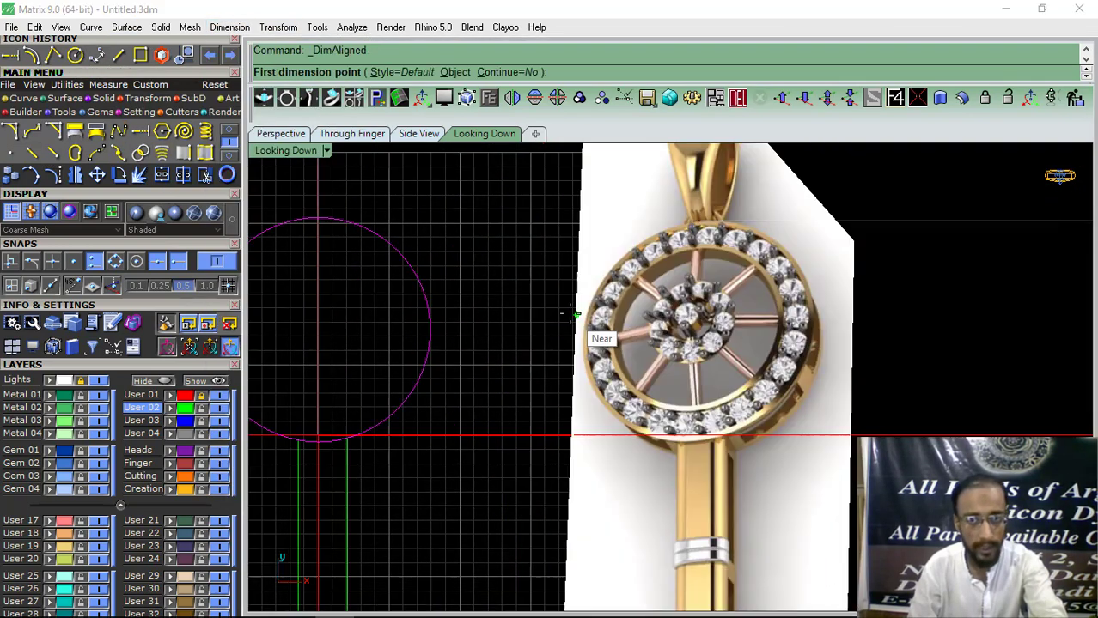
scroll(820, 348, "up", 10)
left_click(840, 402)
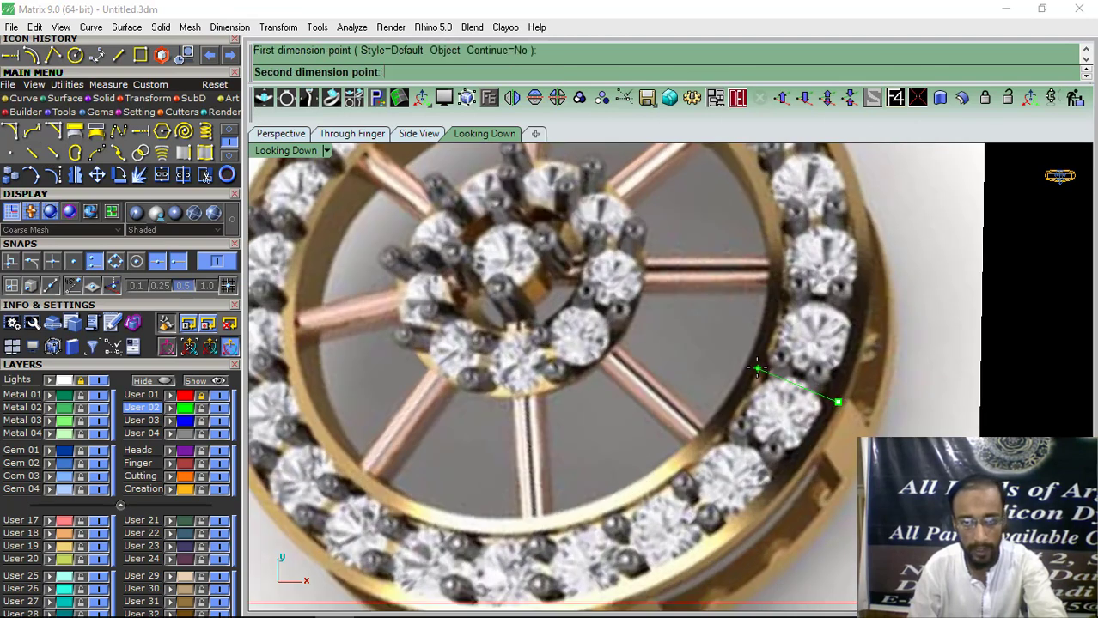
left_click(745, 368)
key("Escape")
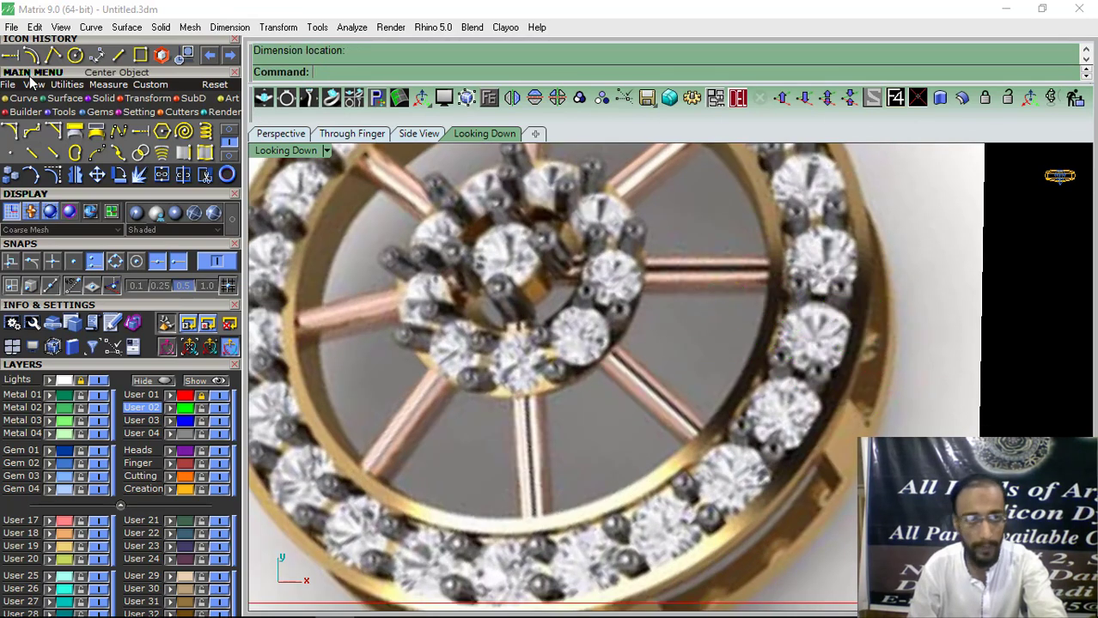
Offset the head circle inward by 2.50 to form the rim's inner edge.
left_click(32, 56)
scroll(481, 322, "down", 5)
scroll(497, 312, "up", 5)
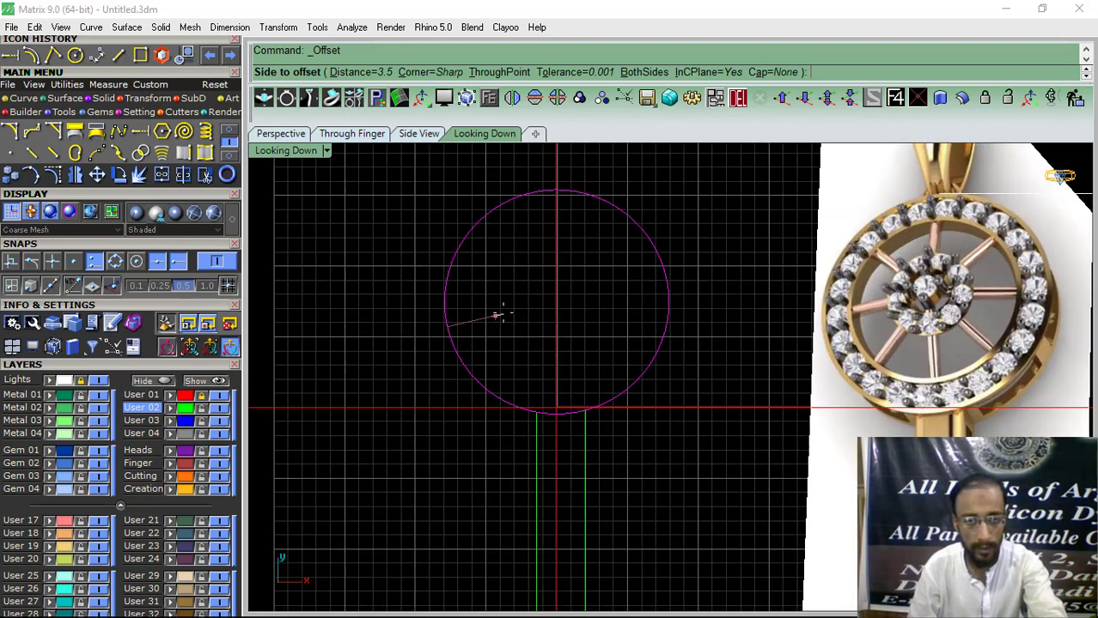
type("2.50")
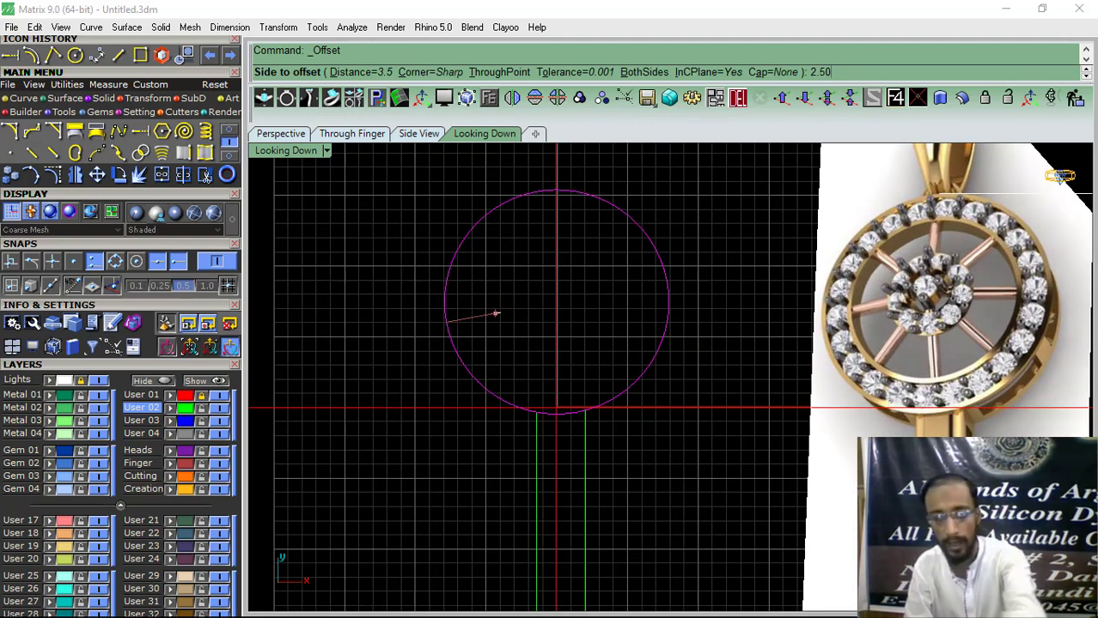
key("Return")
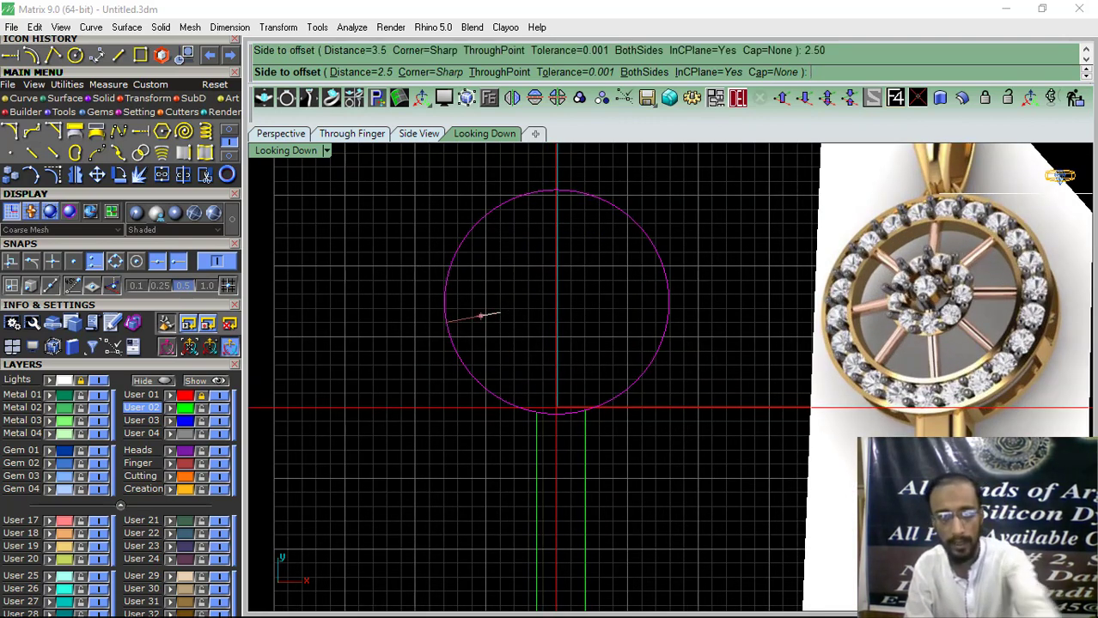
left_click(500, 317)
scroll(408, 416, "down", 5)
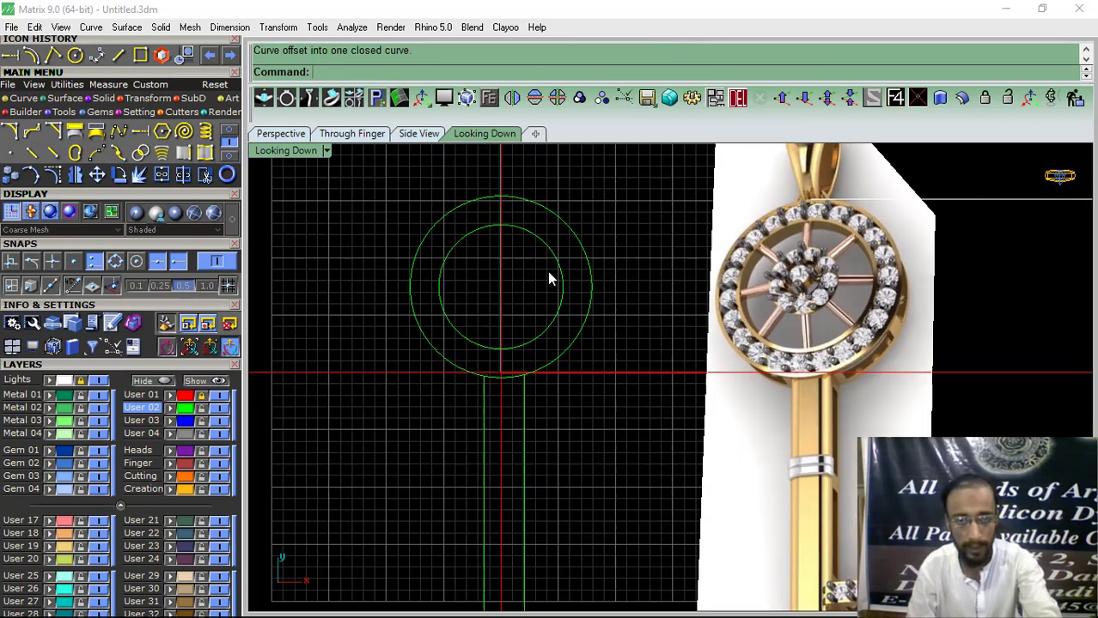
scroll(686, 354, "up", 7)
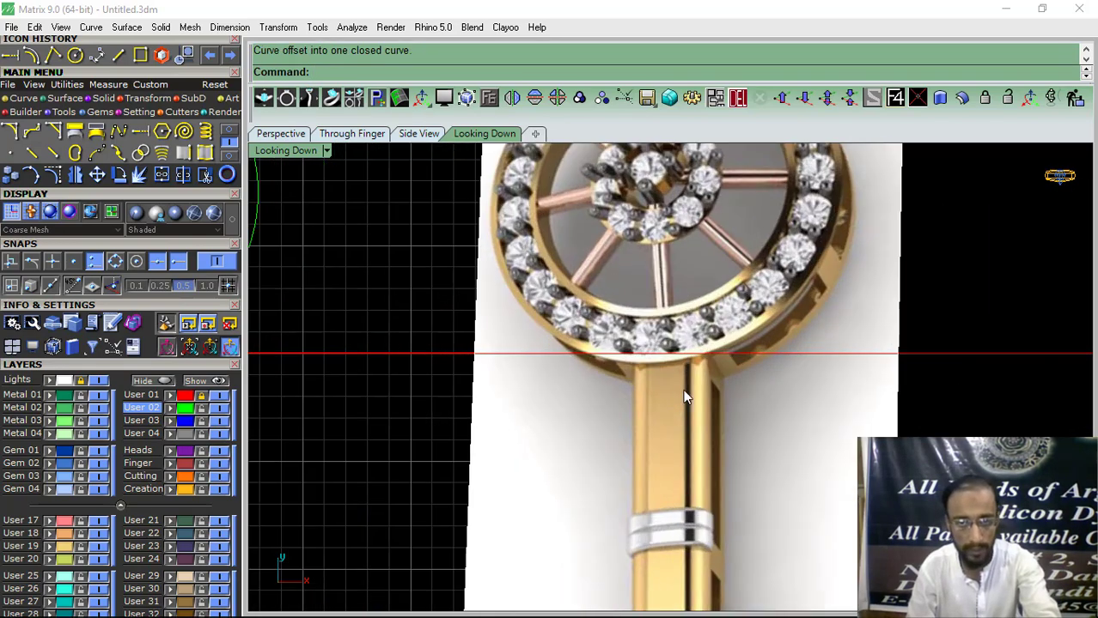
scroll(739, 353, "down", 6)
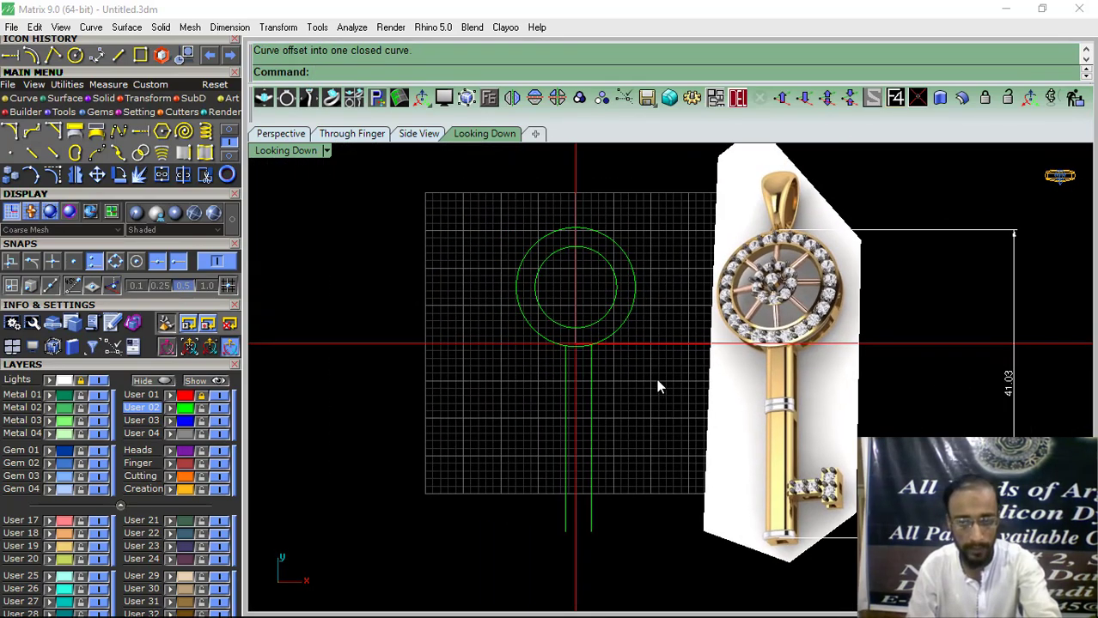
scroll(562, 319, "up", 5)
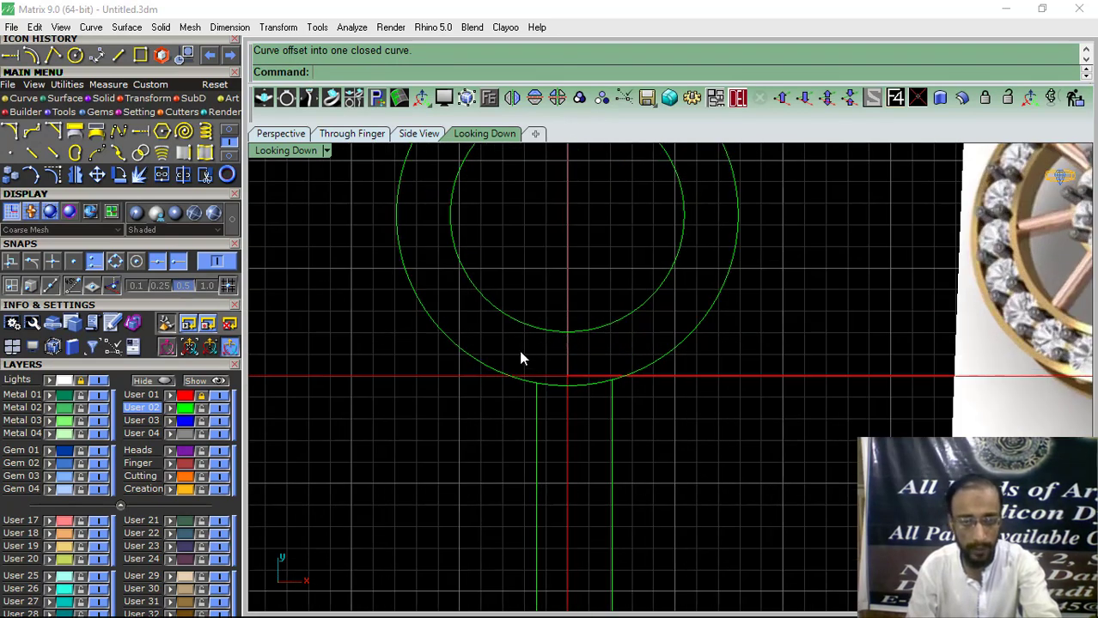
scroll(519, 350, "down", 3)
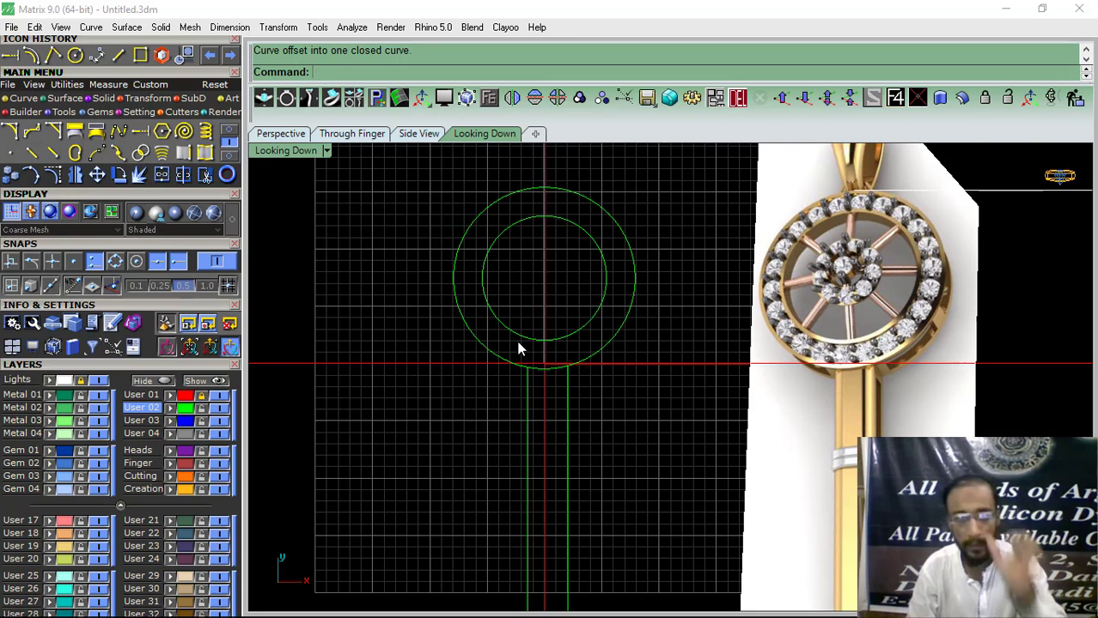
right_click_drag(521, 337, 517, 380)
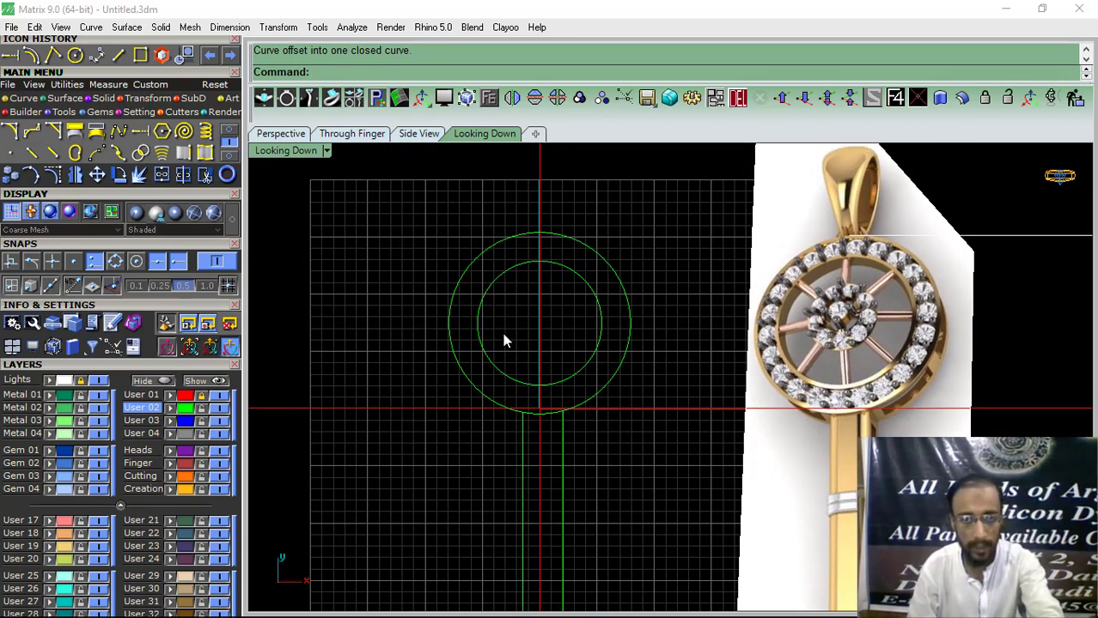
left_click_drag(433, 381, 432, 380)
left_click(405, 371)
scroll(445, 352, "up", 2)
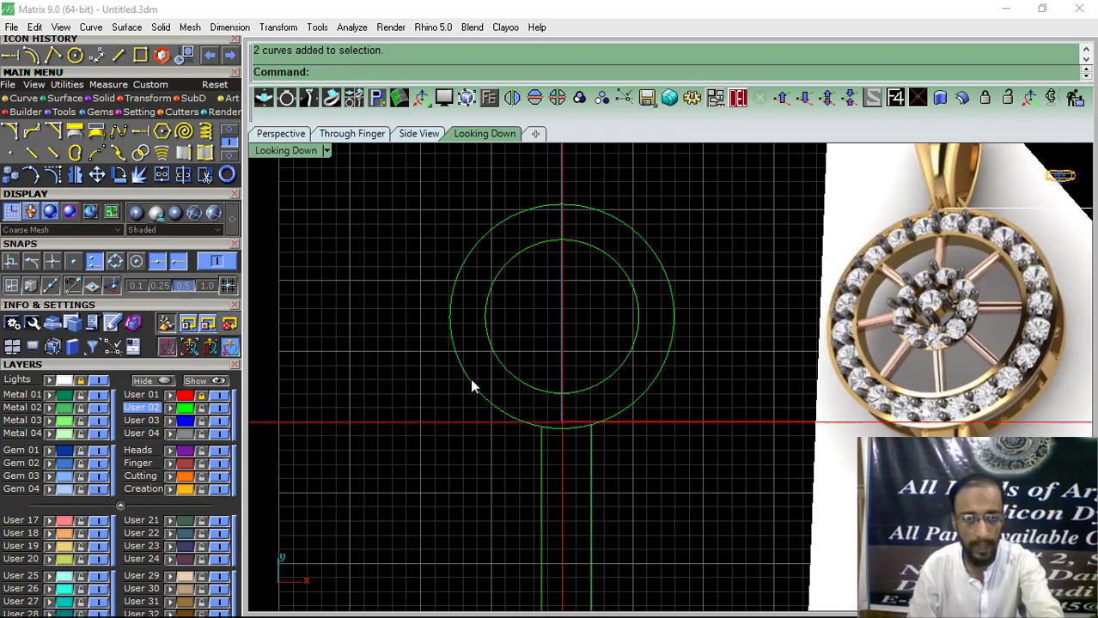
left_click(469, 377)
scroll(456, 327, "up", 2)
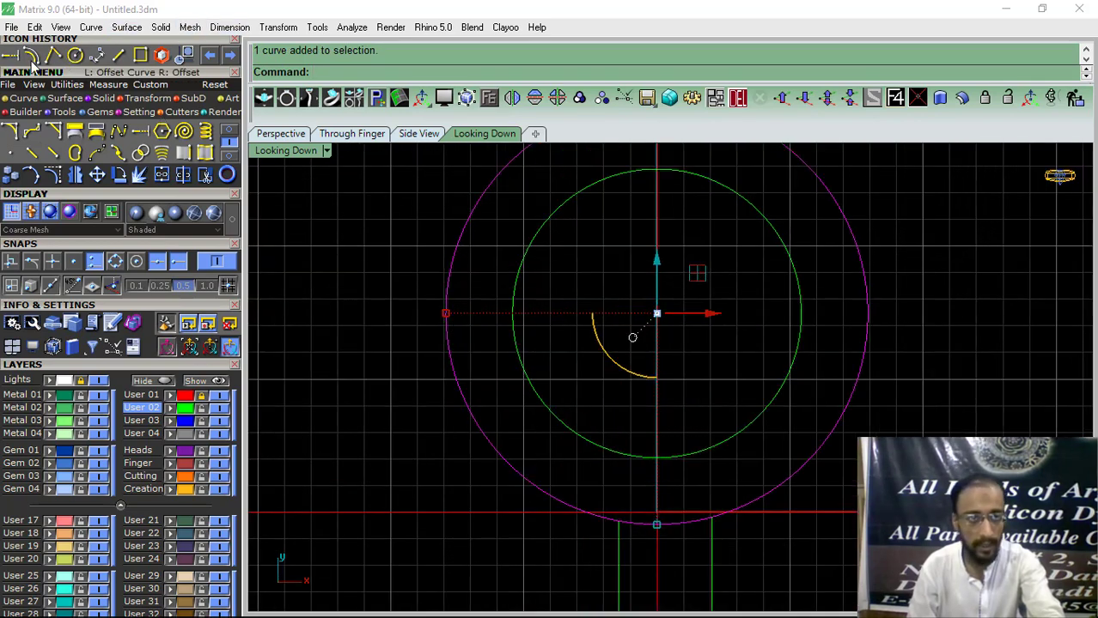
left_click(339, 344)
Measure the width of the rim's inner gold edge on the reference image with an aligned dimension, without placing it.
scroll(349, 284, "down", 12)
scroll(554, 305, "up", 12)
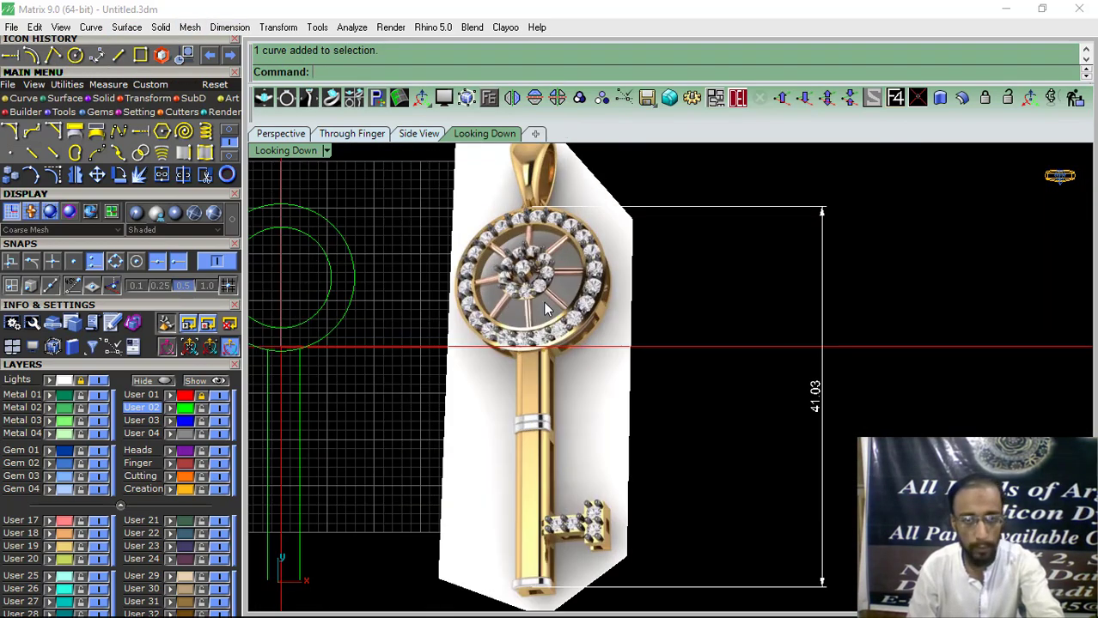
scroll(590, 304, "up", 7)
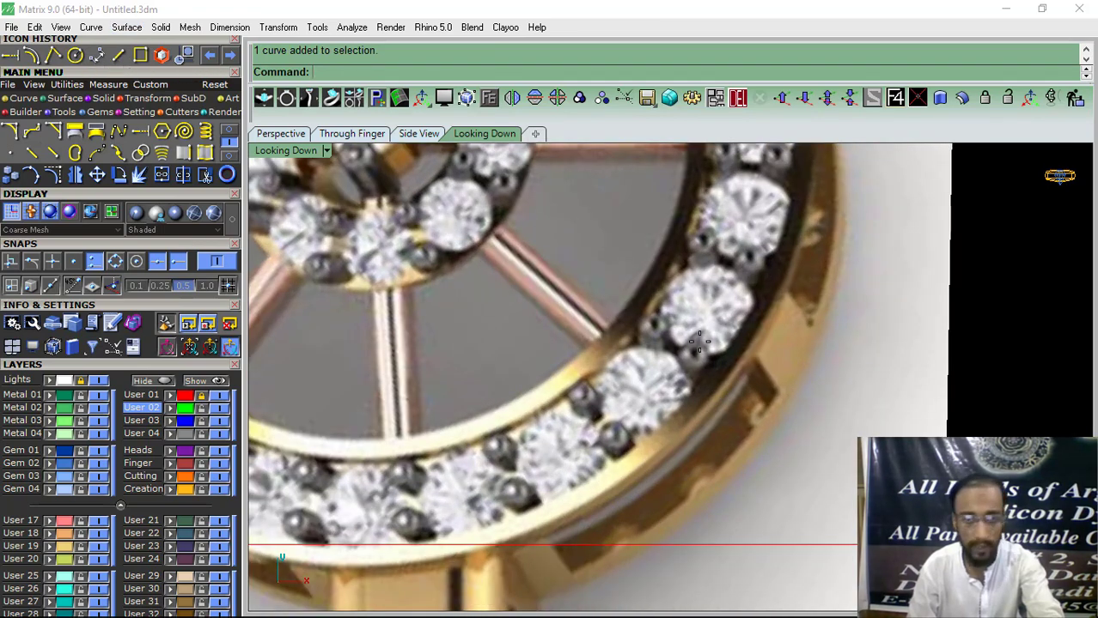
left_click(98, 59)
scroll(624, 339, "up", 4)
left_click(625, 340)
left_click(594, 316)
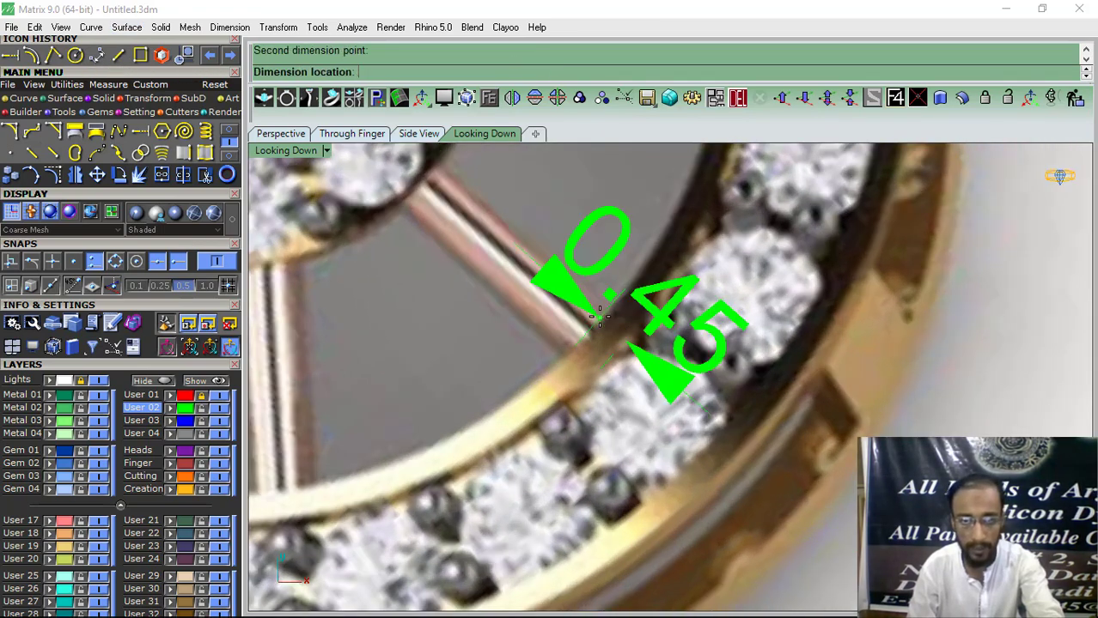
key("Escape")
Measure the width of the rim's outer gold edge beside the diamonds on the reference image, without placing the dimension.
right_click_drag(730, 408, 723, 407)
right_click(722, 407)
left_click(729, 412)
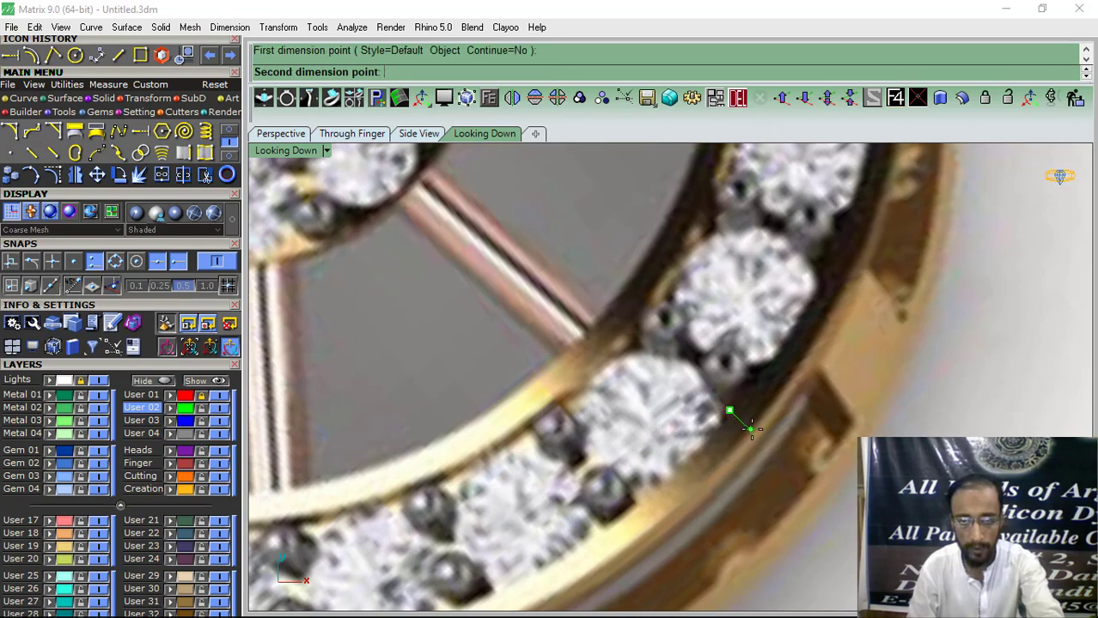
left_click(756, 435)
key("Escape")
Offset the outer head circle inward and the inner one outward by equal amounts, leaving a 1.50 band between the new circles.
scroll(533, 367, "down", 6)
scroll(502, 354, "up", 4)
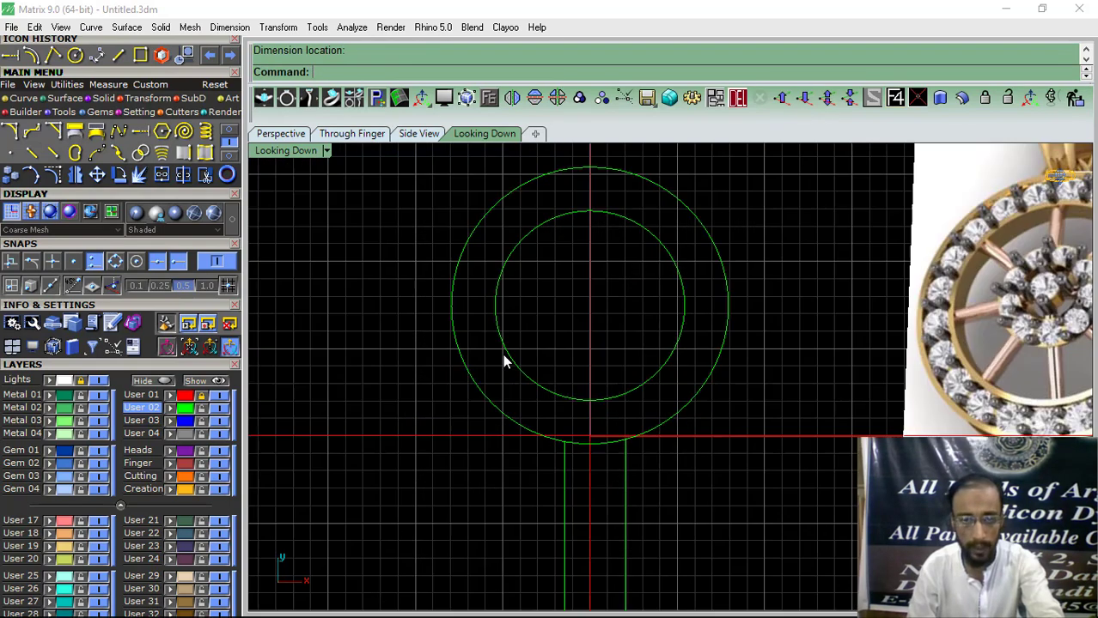
left_click_drag(483, 371, 451, 406)
left_click(31, 56)
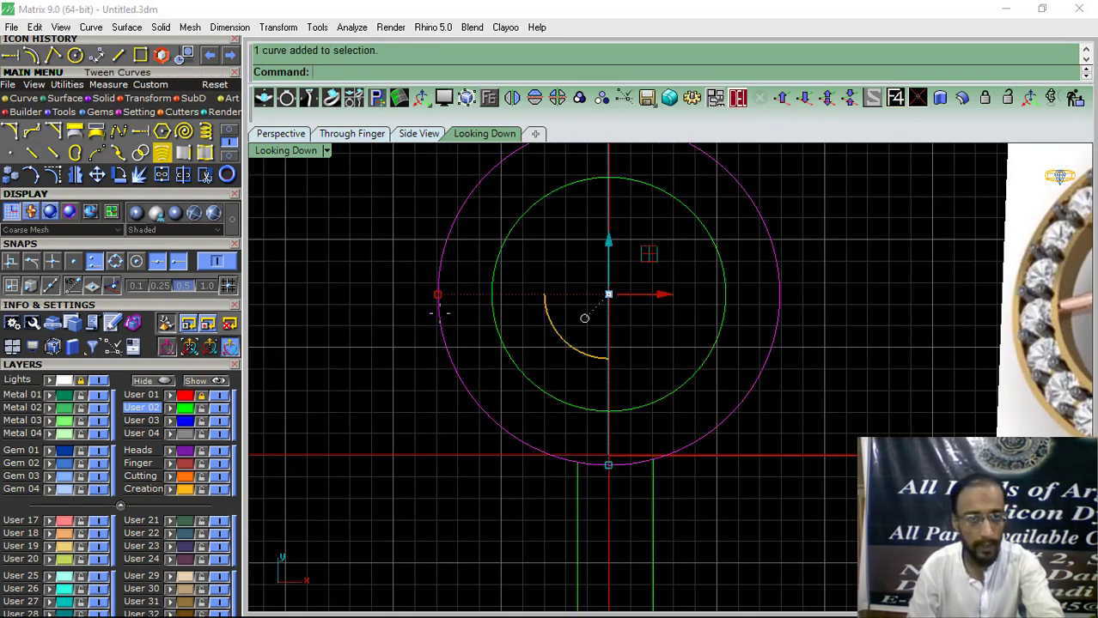
scroll(493, 340, "up", 8)
left_click(443, 337)
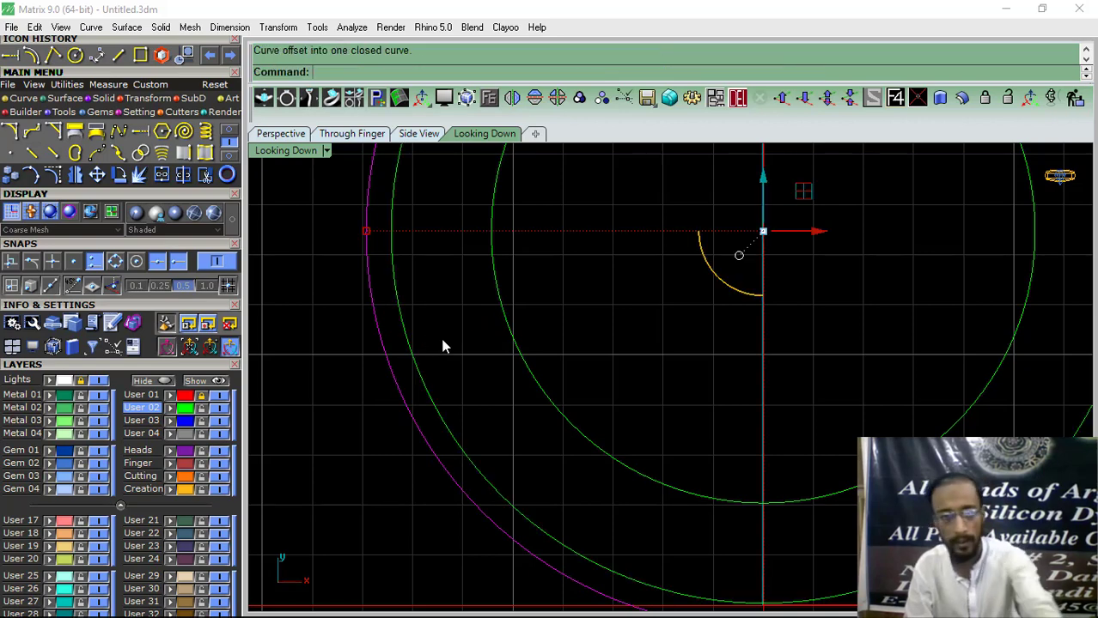
right_click(496, 359)
left_click(496, 359)
left_click(447, 259)
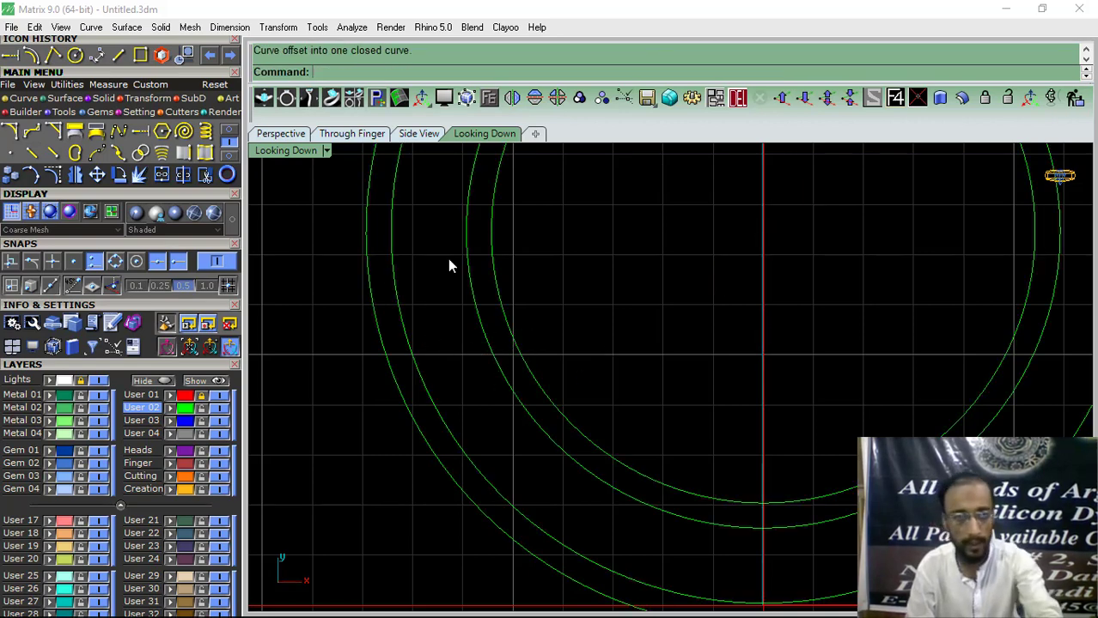
Measure the band between the two middle circles with an aligned dimension, without placing it.
left_click(206, 176)
left_click(477, 442)
left_click(531, 409)
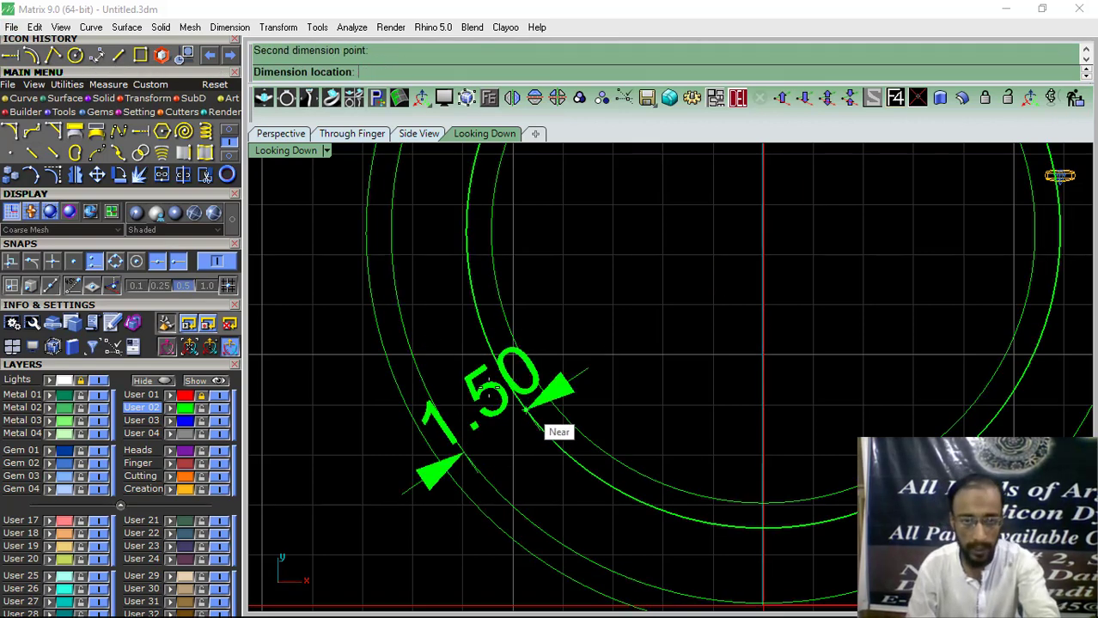
left_click(487, 386)
scroll(512, 336, "down", 5)
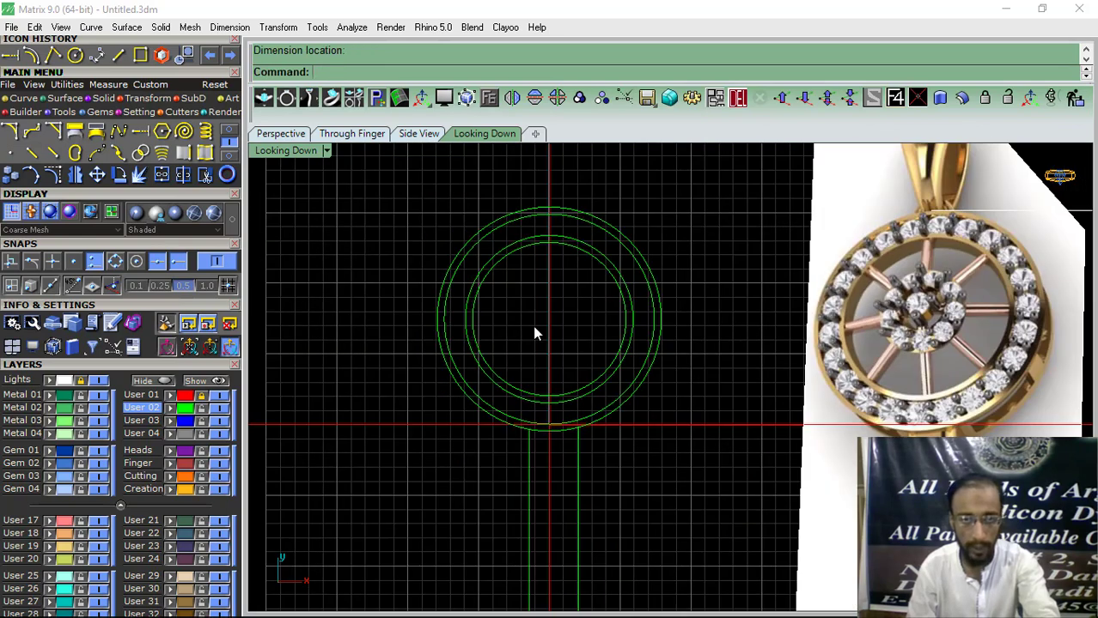
Create a Patch surface from the four concentric head circles.
scroll(532, 326, "up", 1)
left_click_drag(492, 353, 493, 353)
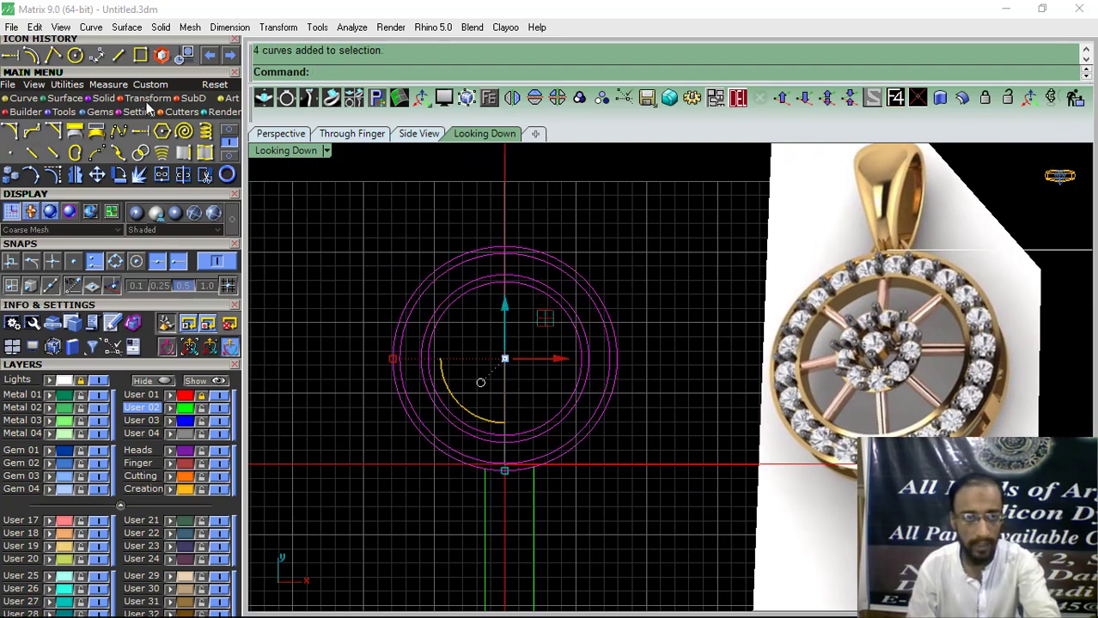
left_click(60, 98)
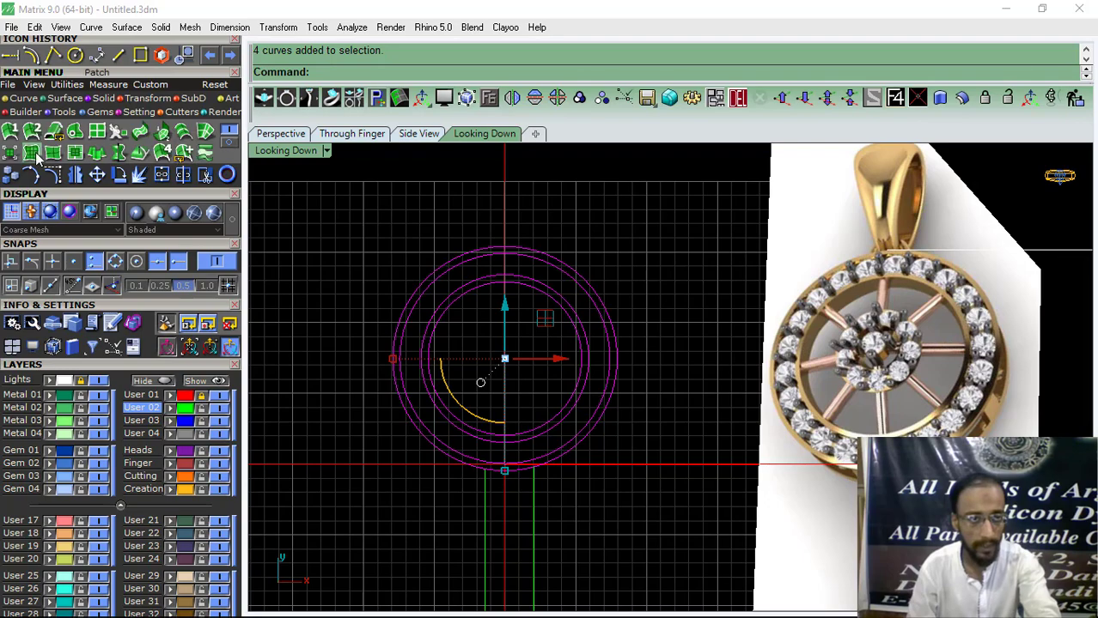
left_click(32, 152)
left_click(289, 238)
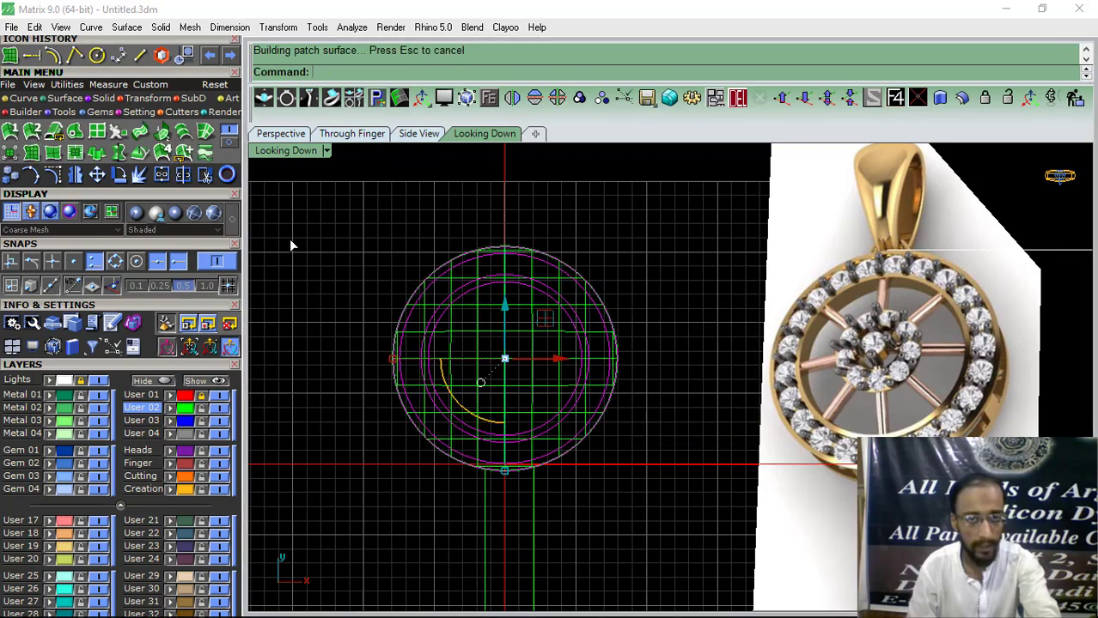
Show the patch shaded in the Perspective view and trim away its area inside the innermost circle.
left_click(140, 214)
left_click(280, 133)
right_click_drag(412, 427, 618, 464)
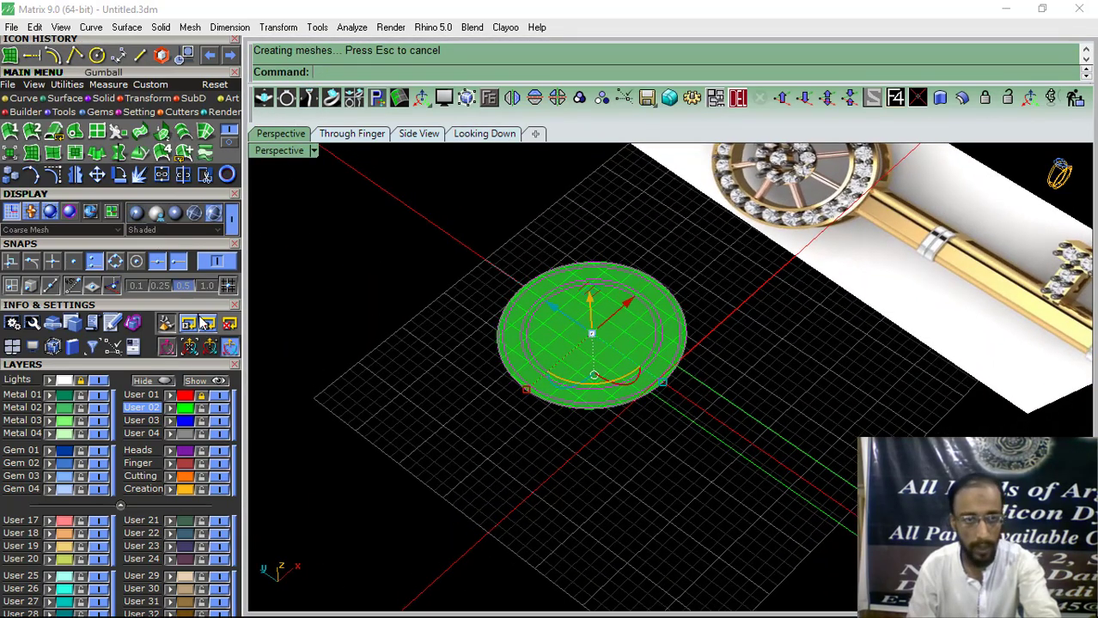
left_click(205, 176)
left_click(139, 217)
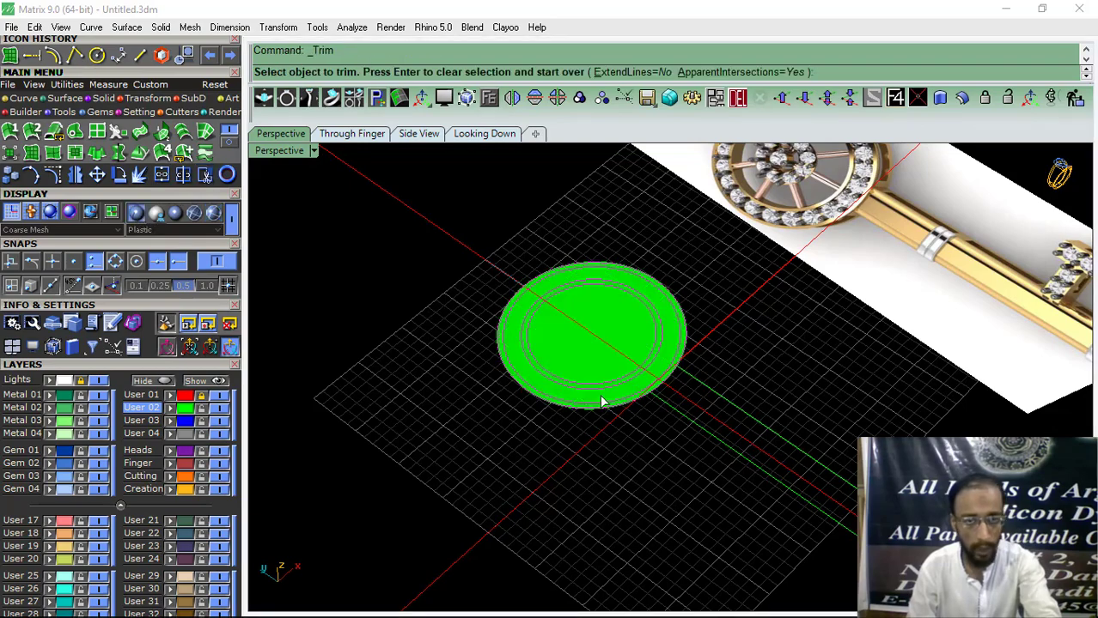
scroll(560, 341, "up", 4)
left_click(550, 355)
key("Return")
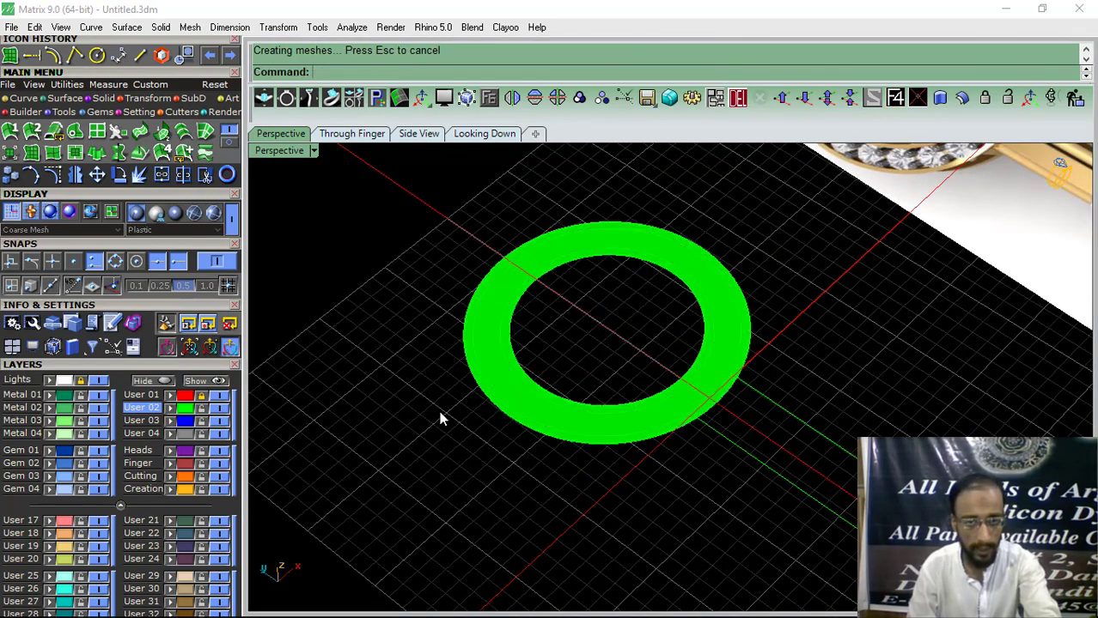
Assign the trimmed ring surface to the Metal 01 layer.
scroll(481, 352, "up", 4)
left_click(480, 359)
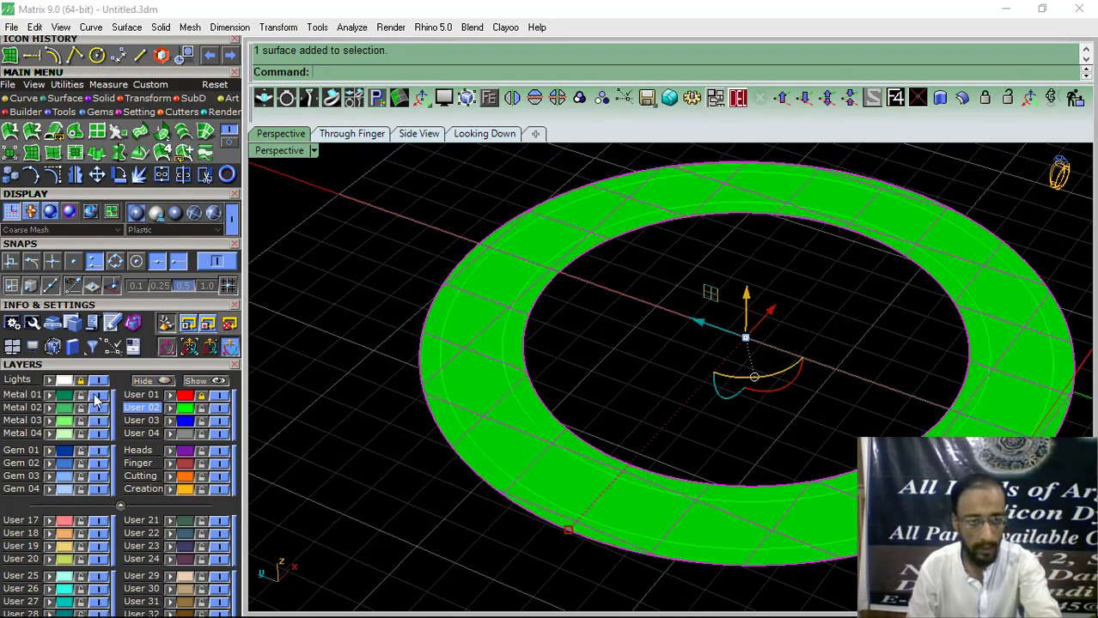
left_click(50, 396)
left_click(464, 393)
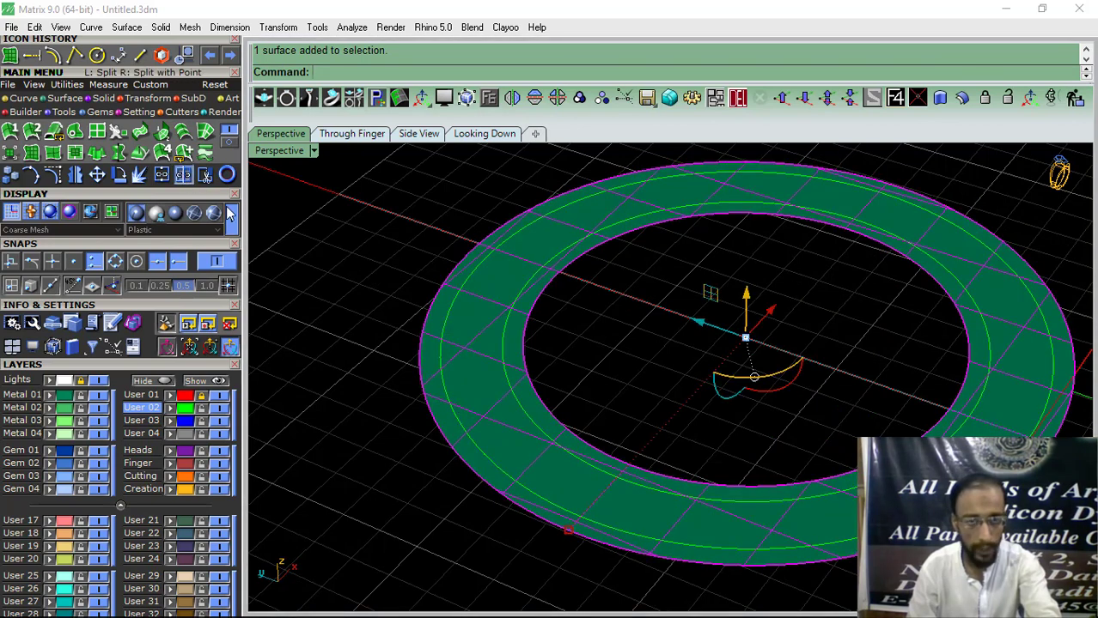
Split the ring surface along the two middle circles to separate the central band from the edge strips.
left_click_drag(395, 504, 397, 498)
right_click(400, 449)
left_click(402, 449)
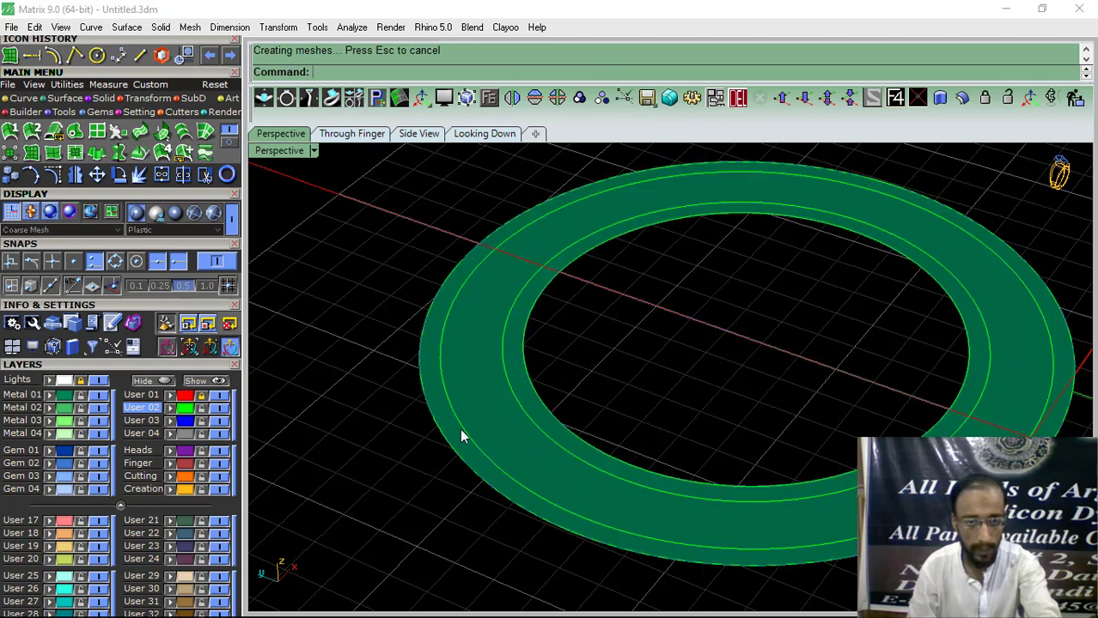
Offset the middle band surface upward by 0.5 as a solid.
left_click(475, 415)
left_click(939, 98)
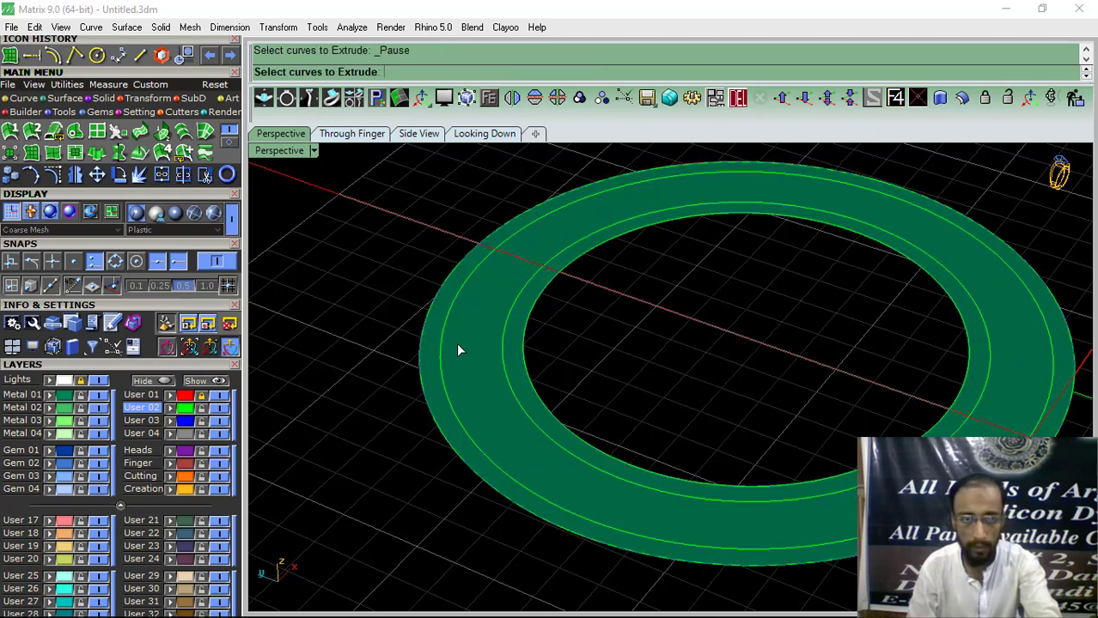
left_click(479, 350)
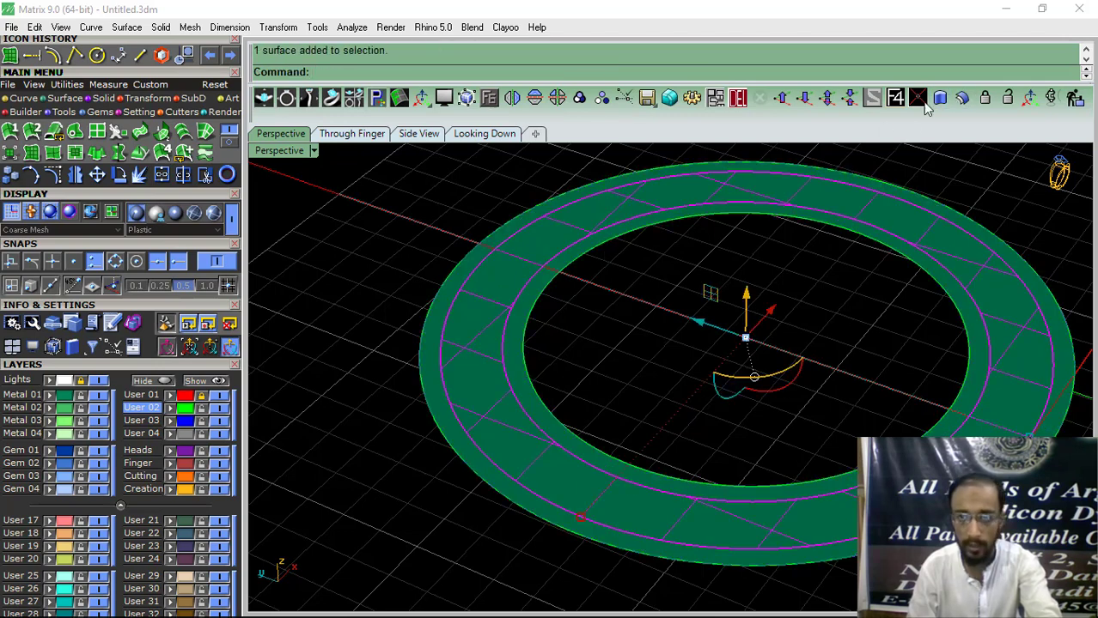
left_click(962, 98)
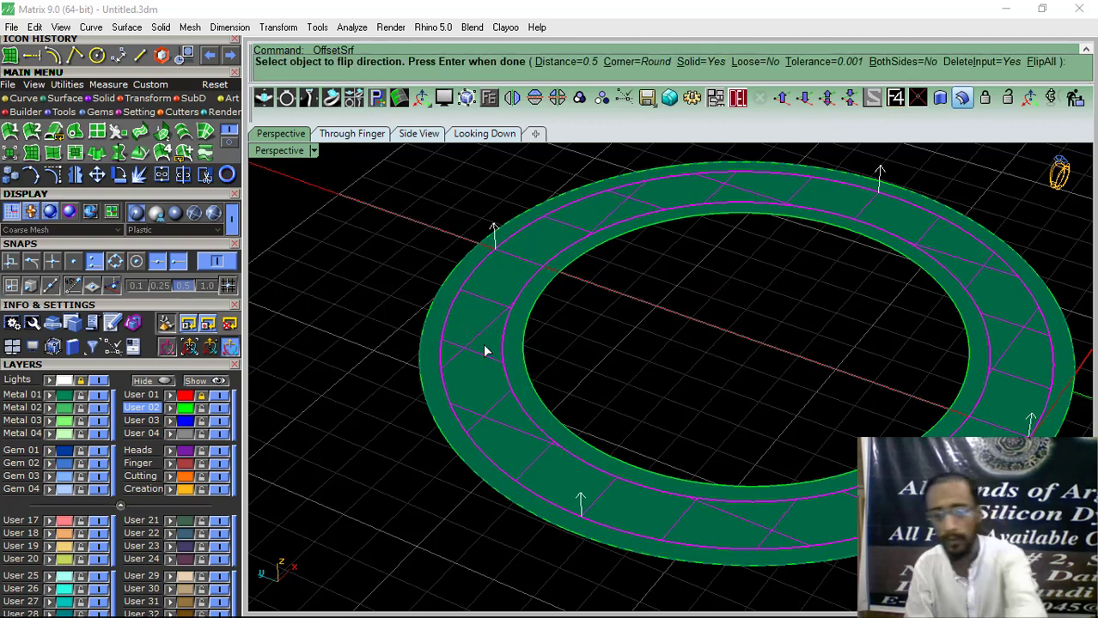
key("Return")
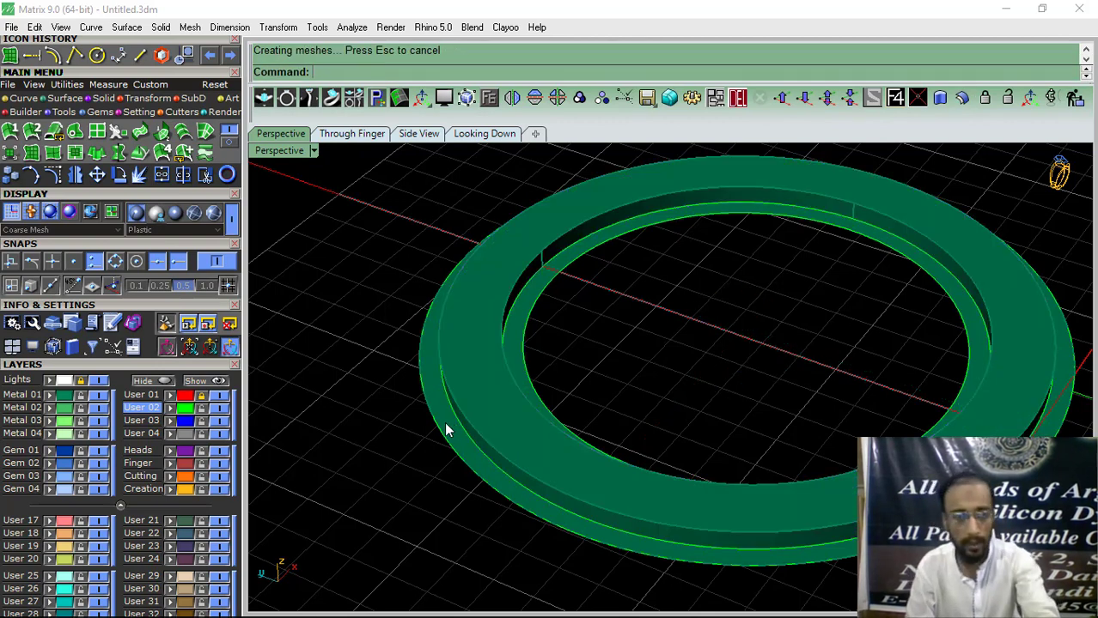
Offset the inner and outer edge strips of the ring upward by 1 as solids.
scroll(445, 431, "up", 4)
left_click(590, 307)
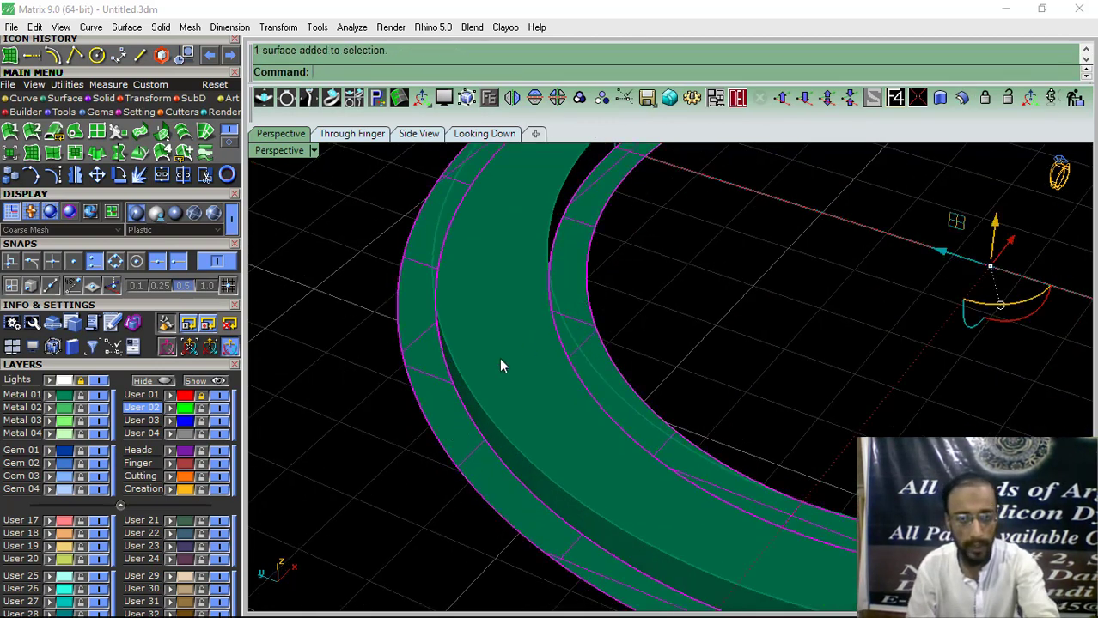
scroll(552, 394, "down", 4)
right_click_drag(552, 394, 556, 386)
key("Return")
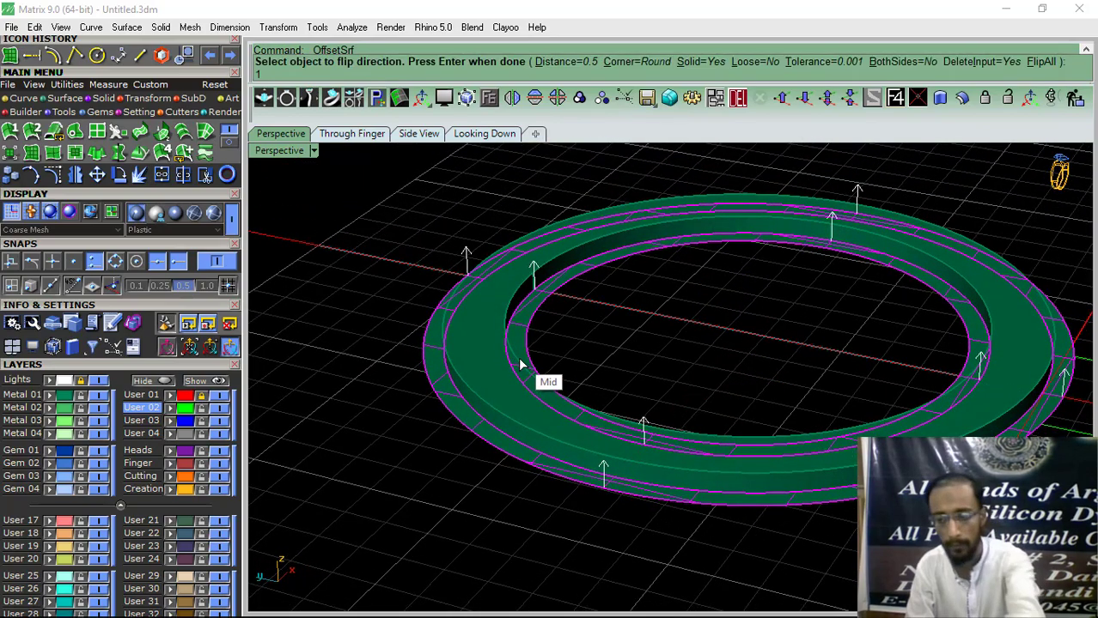
type("1")
key("Return")
key("Return")
left_click(372, 265)
Assign the raised inner and outer edge solids to the User 04 layer and turn that layer off.
right_click_drag(523, 427, 529, 563)
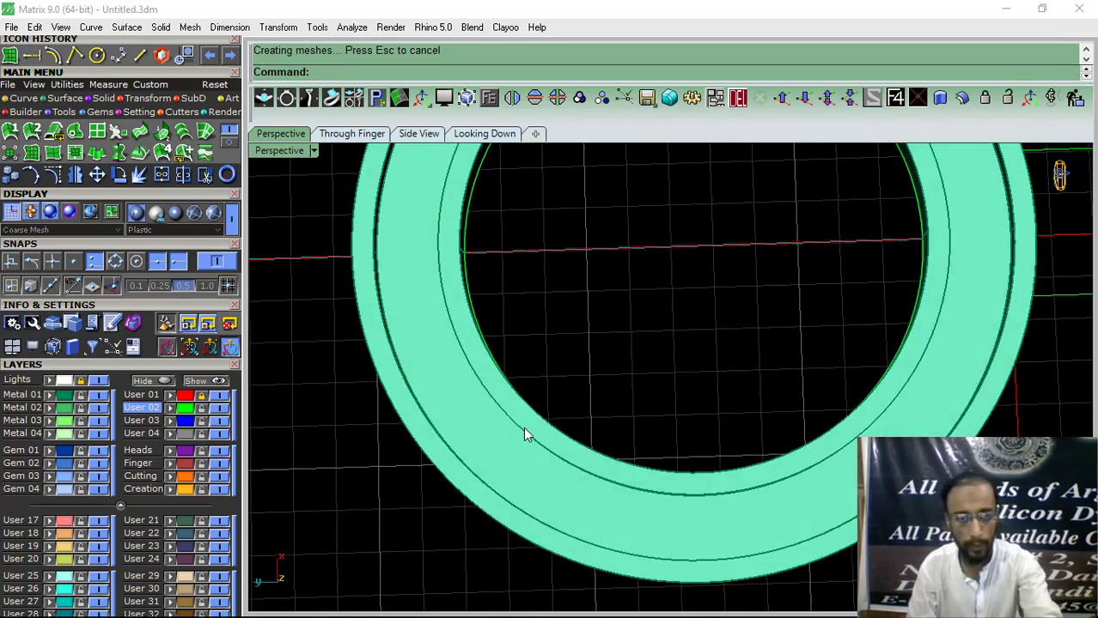
scroll(510, 461, "down", 5)
right_click_drag(508, 459, 483, 317)
scroll(494, 389, "up", 3)
left_click(554, 343)
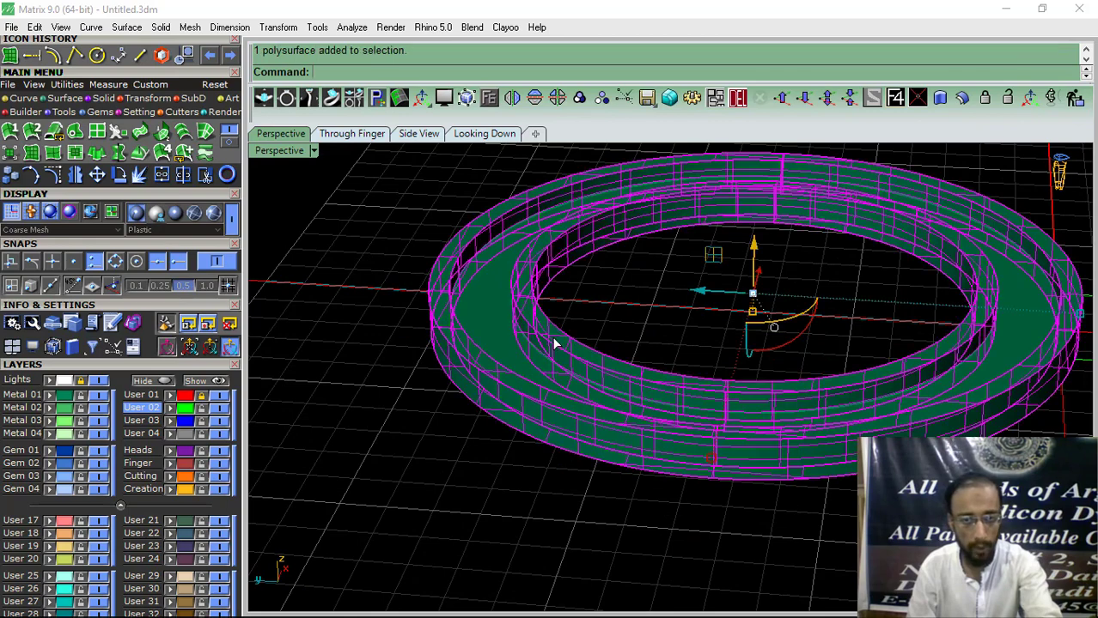
left_click(169, 435)
left_click(219, 433)
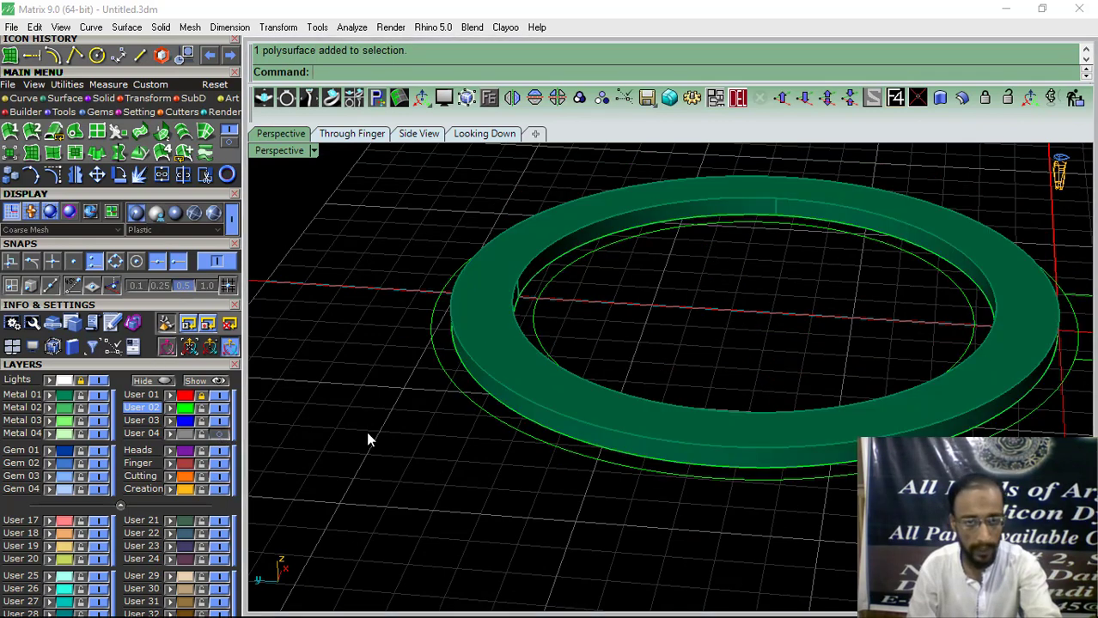
Duplicate the outer and inner top edges of the middle band solid as curves.
right_click_drag(367, 432, 387, 455, "shift")
left_click(25, 100)
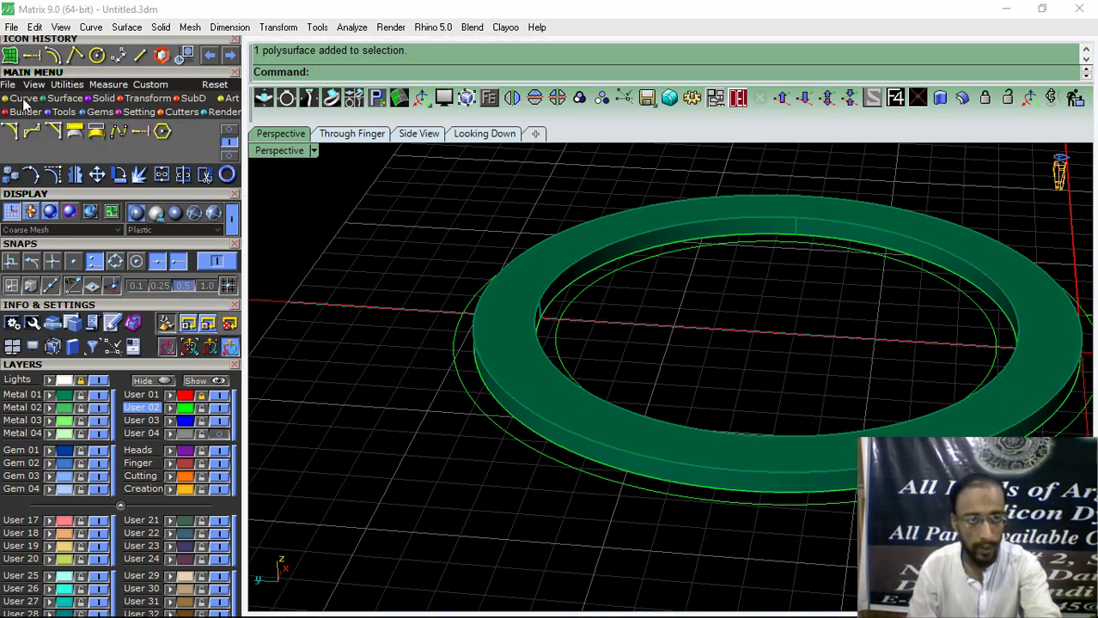
left_click(184, 154)
left_click(600, 442)
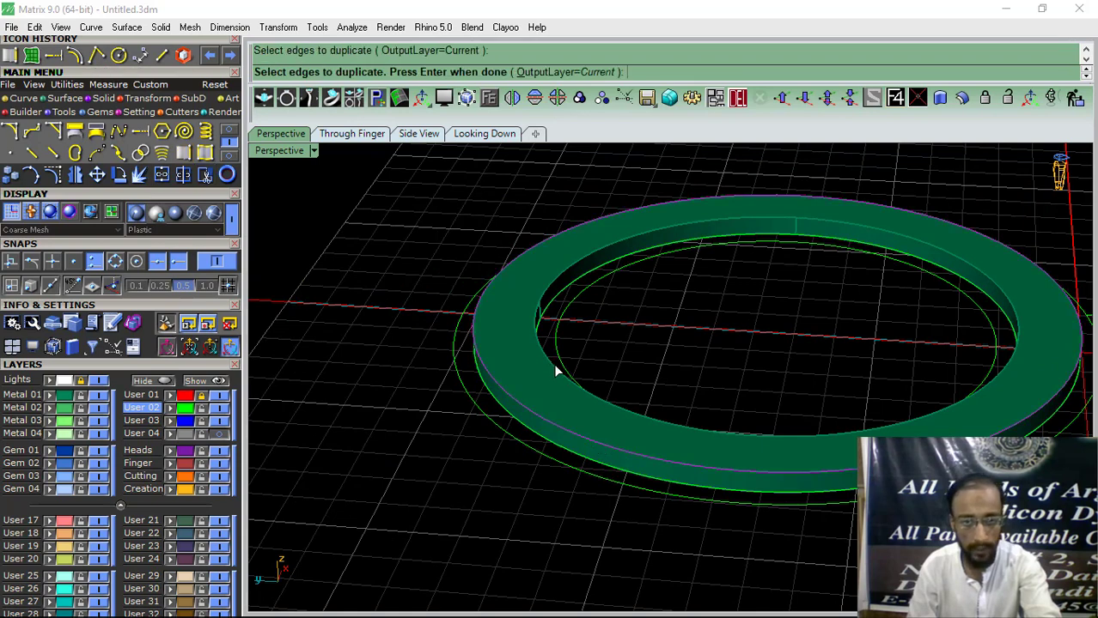
left_click(558, 368)
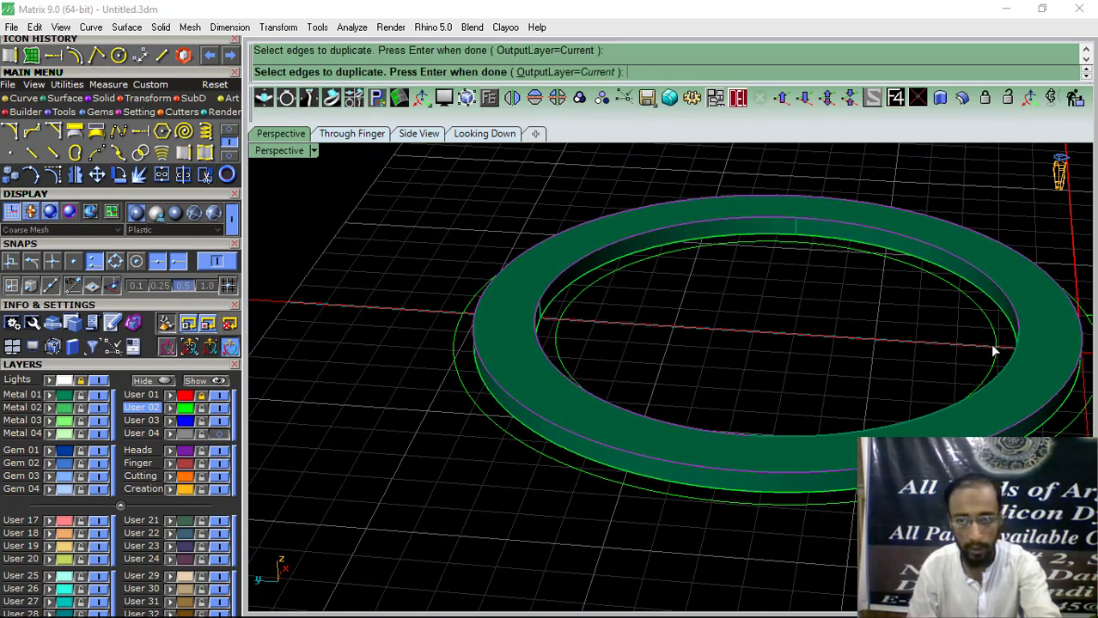
right_click(754, 355)
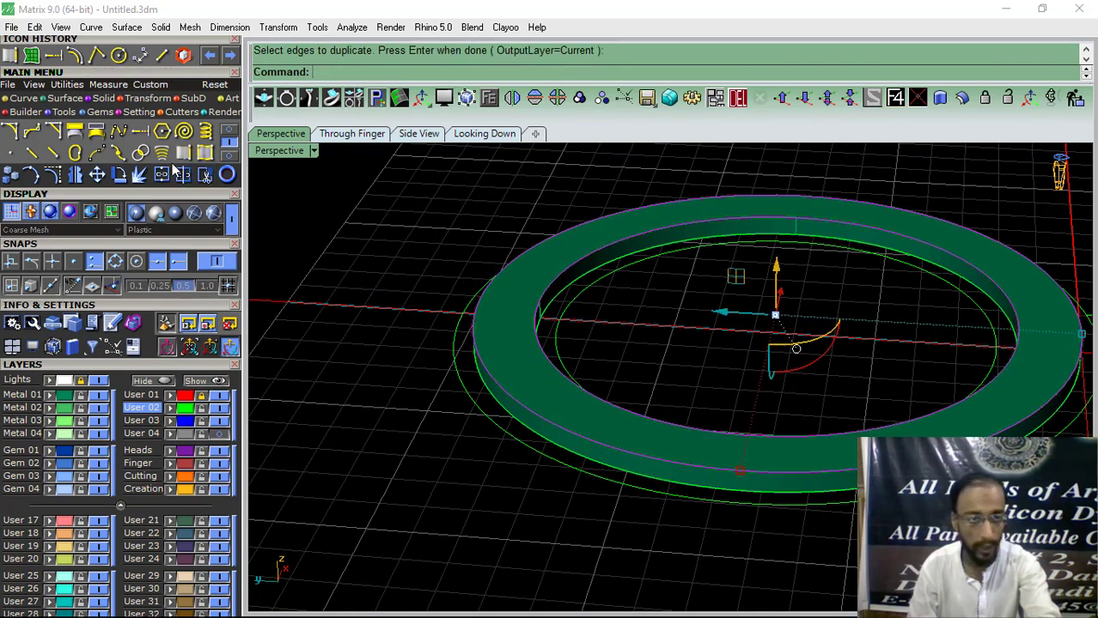
Try to create one tween curve between the outer and inner top edge curves of the middle band.
left_click(163, 175)
left_click(162, 154)
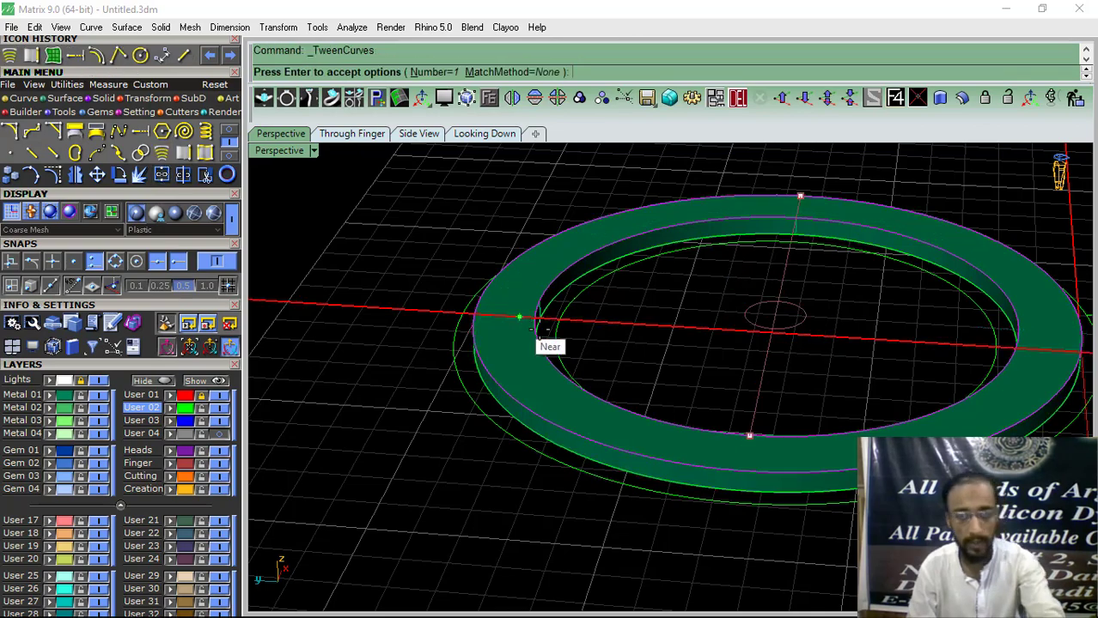
right_click_drag(493, 356, 490, 294)
key("Return")
Delete the duplicated inner top edge curve of the middle band.
left_click(488, 292)
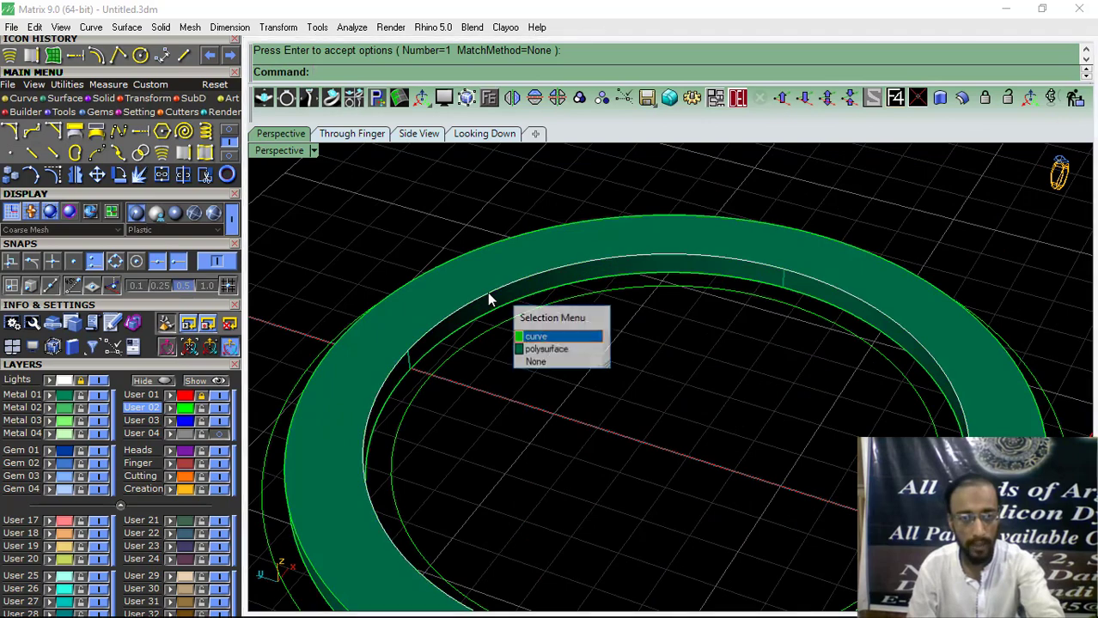
left_click(535, 338)
scroll(581, 305, "down", 5)
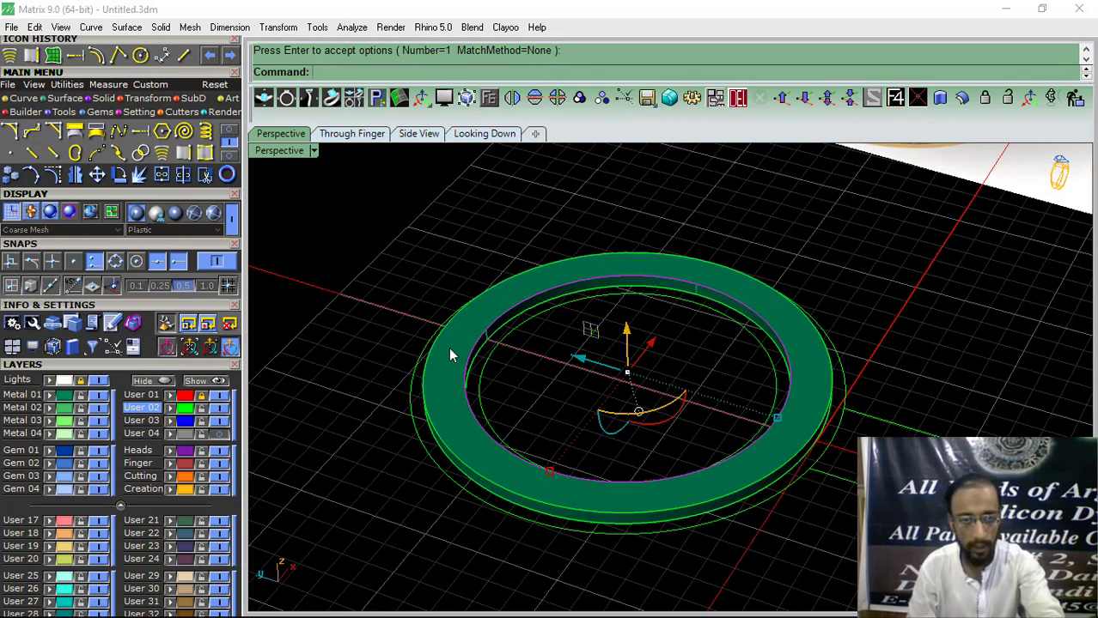
scroll(427, 406, "up", 3)
left_click(736, 100)
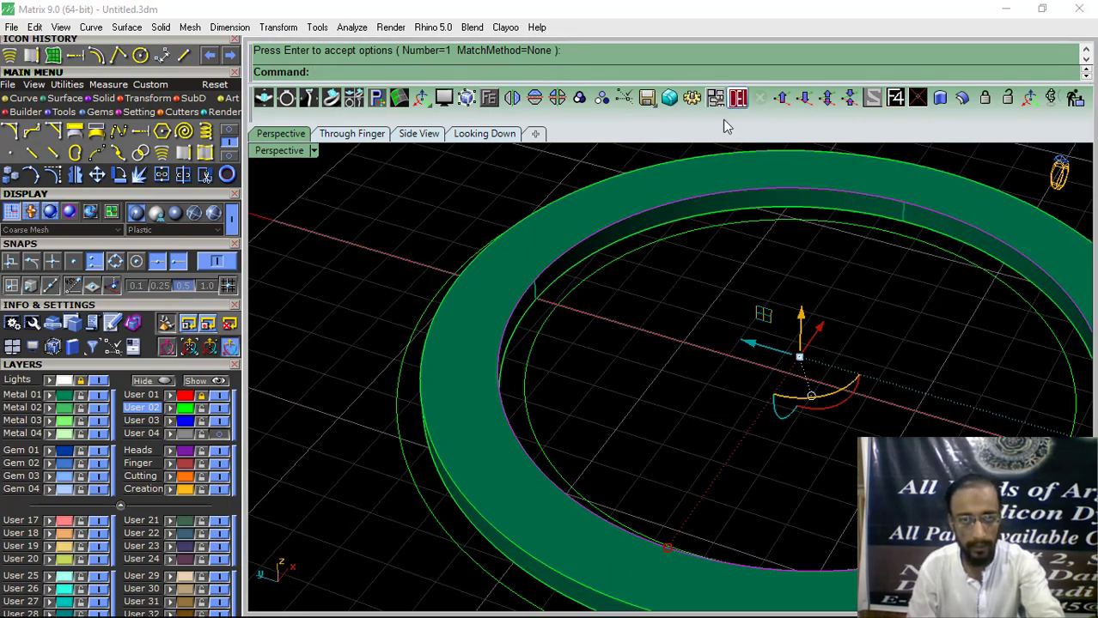
right_click_drag(596, 236, 541, 330, "shift")
scroll(651, 331, "down", 3)
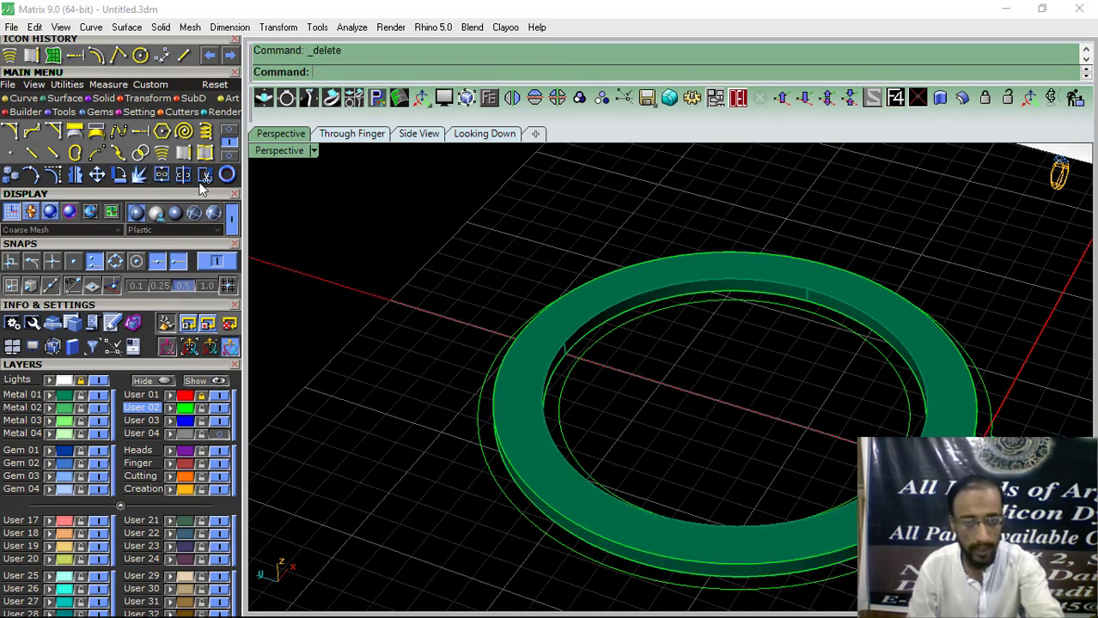
Try raising the duplicated outer top edge curve above the middle band, and undo the move.
scroll(514, 498, "up", 3)
left_click(533, 483)
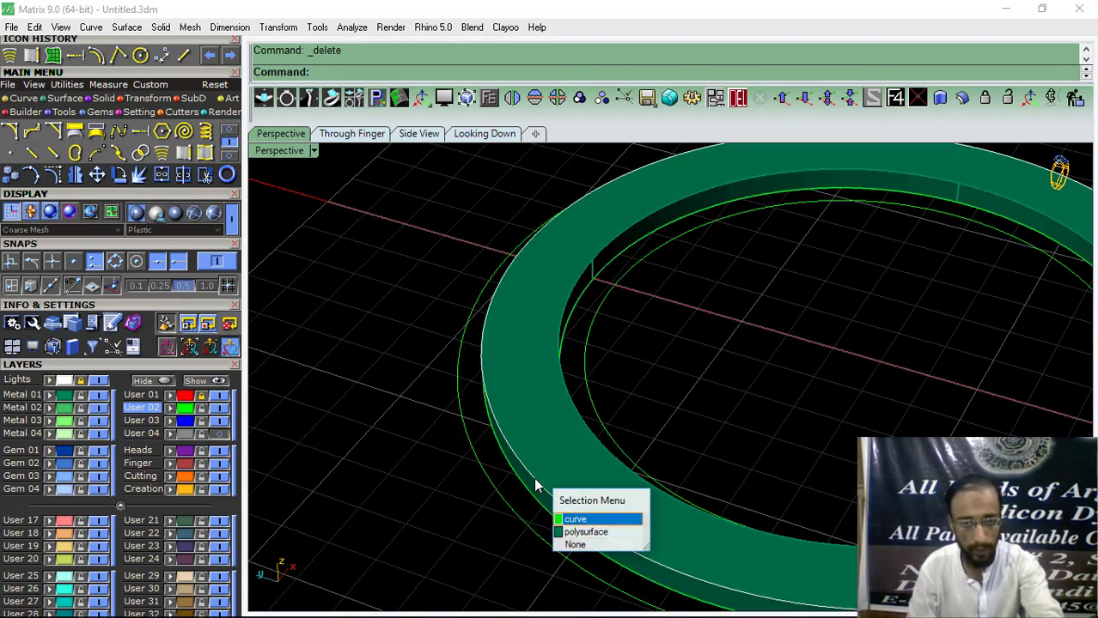
left_click(592, 519)
scroll(443, 454, "down", 4)
right_click_drag(444, 454, 568, 393)
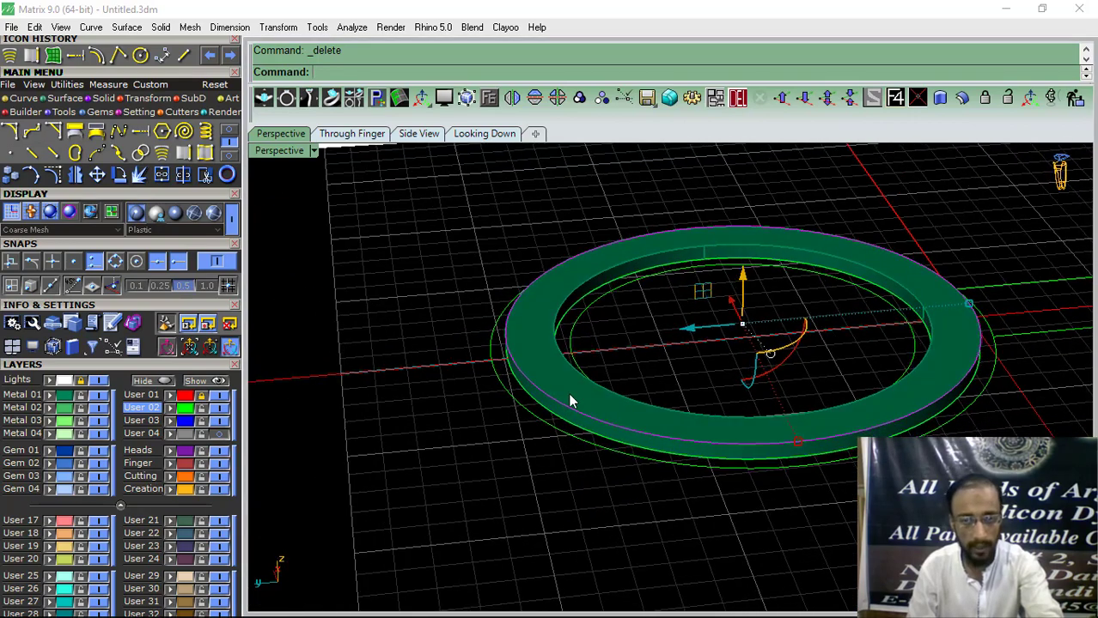
left_click(490, 469)
scroll(567, 408, "up", 2)
left_click(567, 412)
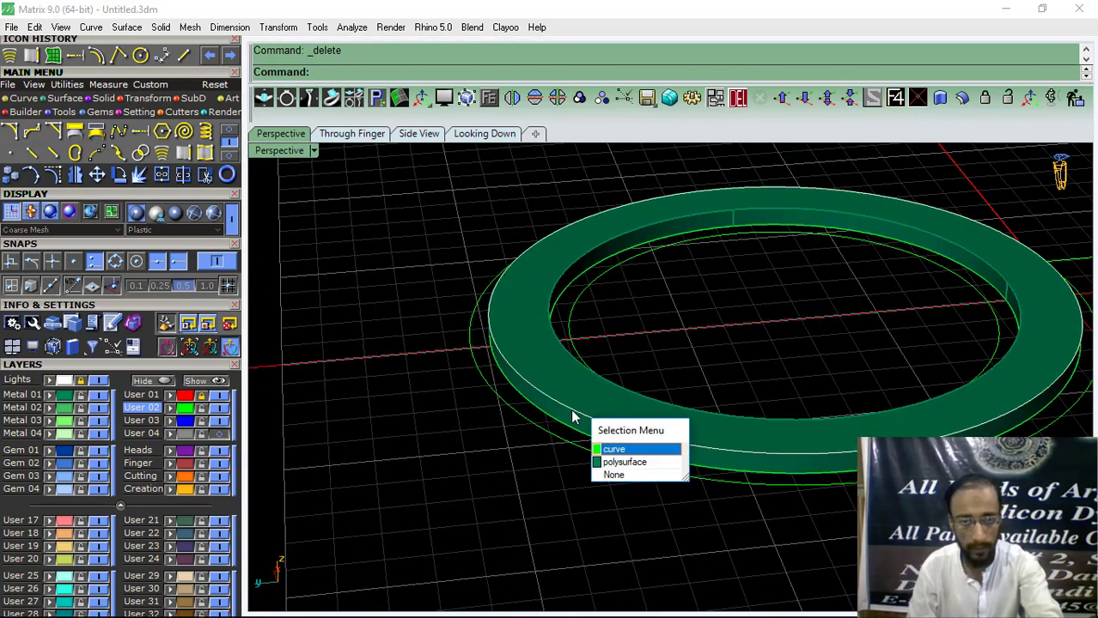
left_click(626, 461)
scroll(566, 392, "down", 3)
right_click_drag(564, 392, 501, 289)
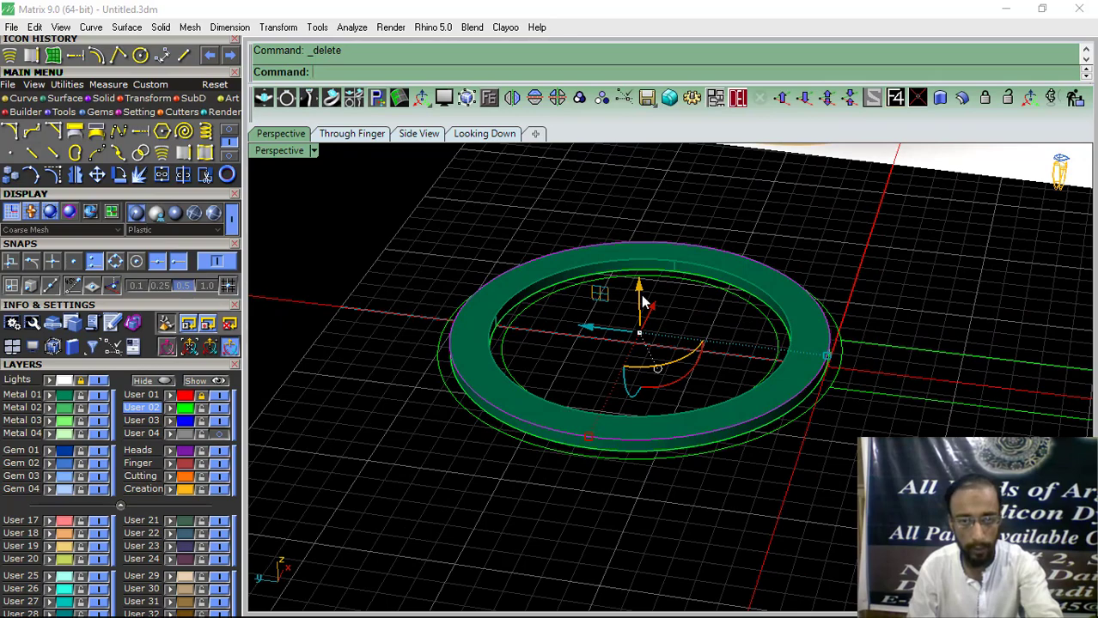
left_click_drag(642, 295, 643, 273)
left_click(498, 367)
right_click_drag(498, 368, 512, 344)
key("ctrl+z")
left_click(375, 417)
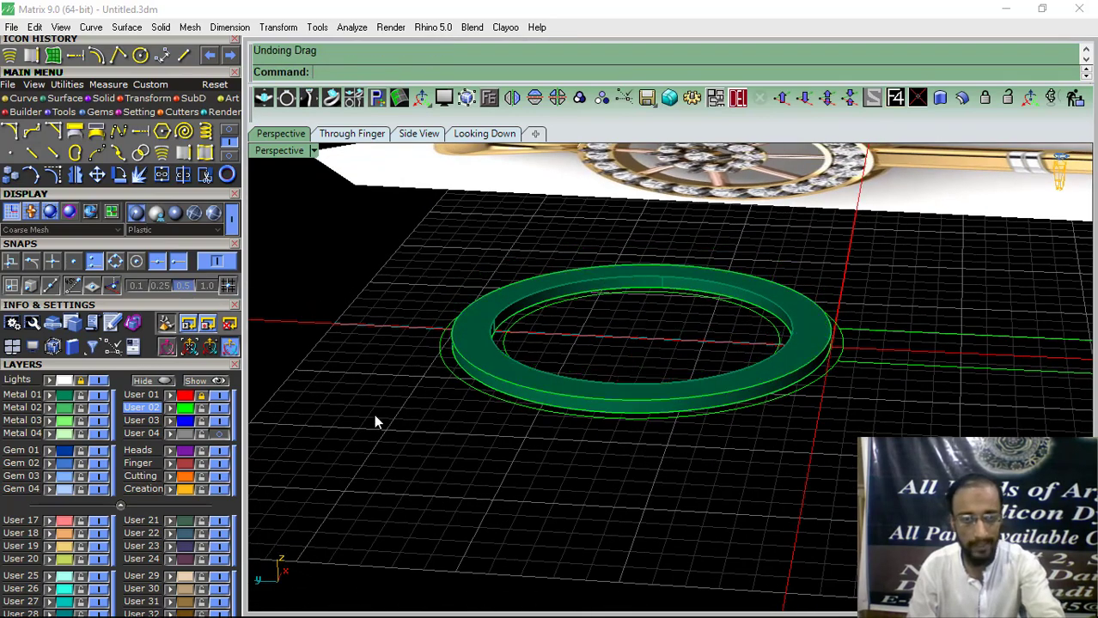
Offset the outer top edge curve inward by 0.75 on the top surface of the middle band.
scroll(464, 355, "up", 3)
scroll(501, 339, "down", 4)
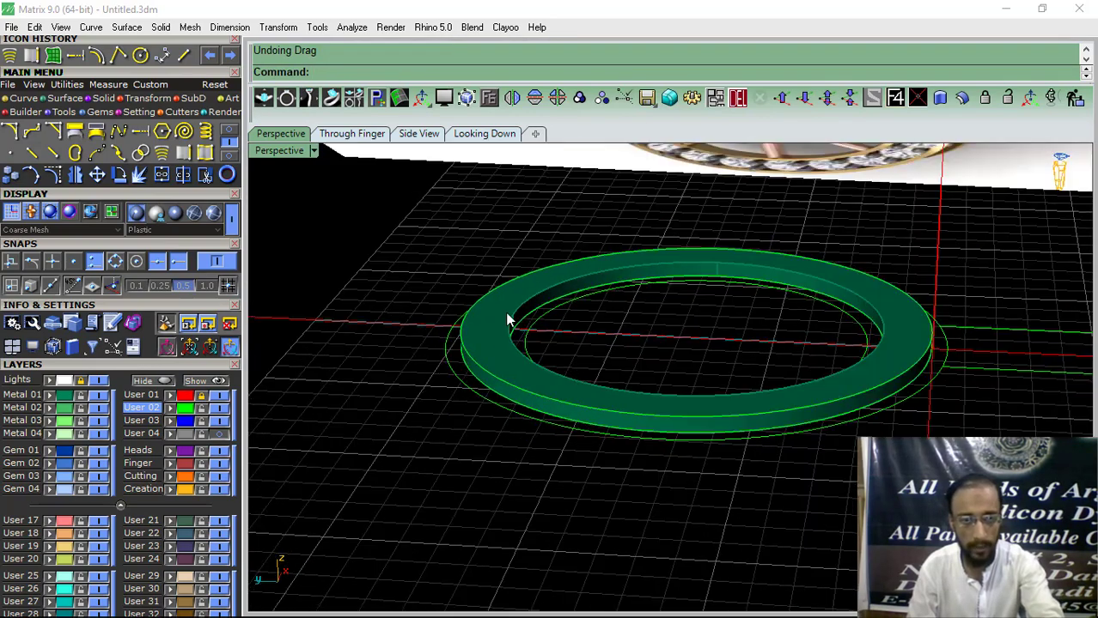
scroll(507, 314, "up", 3)
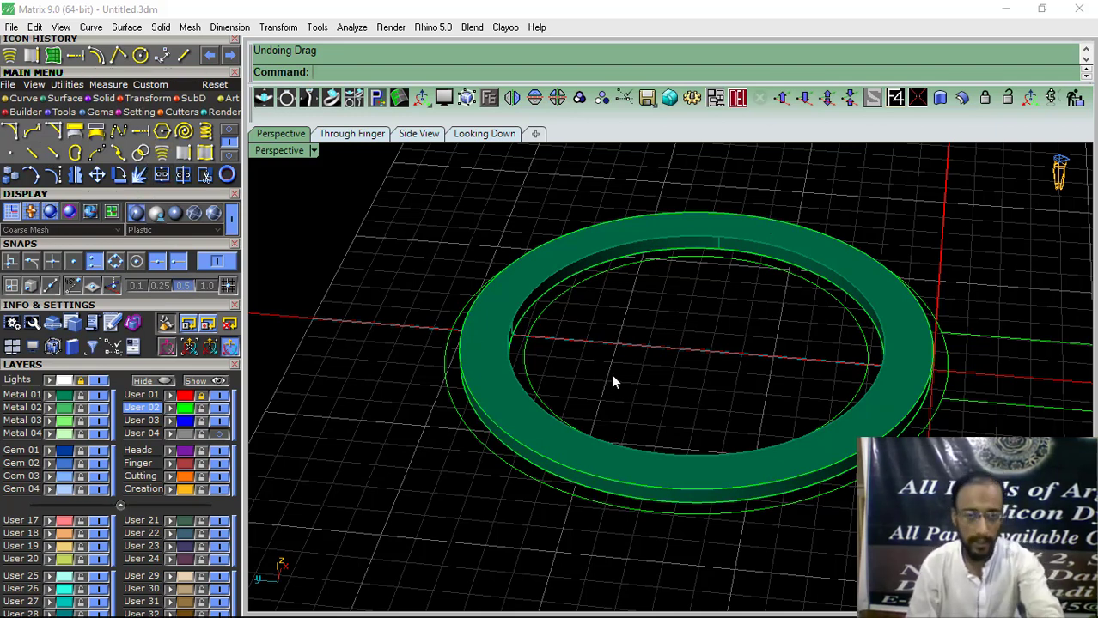
scroll(528, 455, "up", 2)
left_click(521, 448)
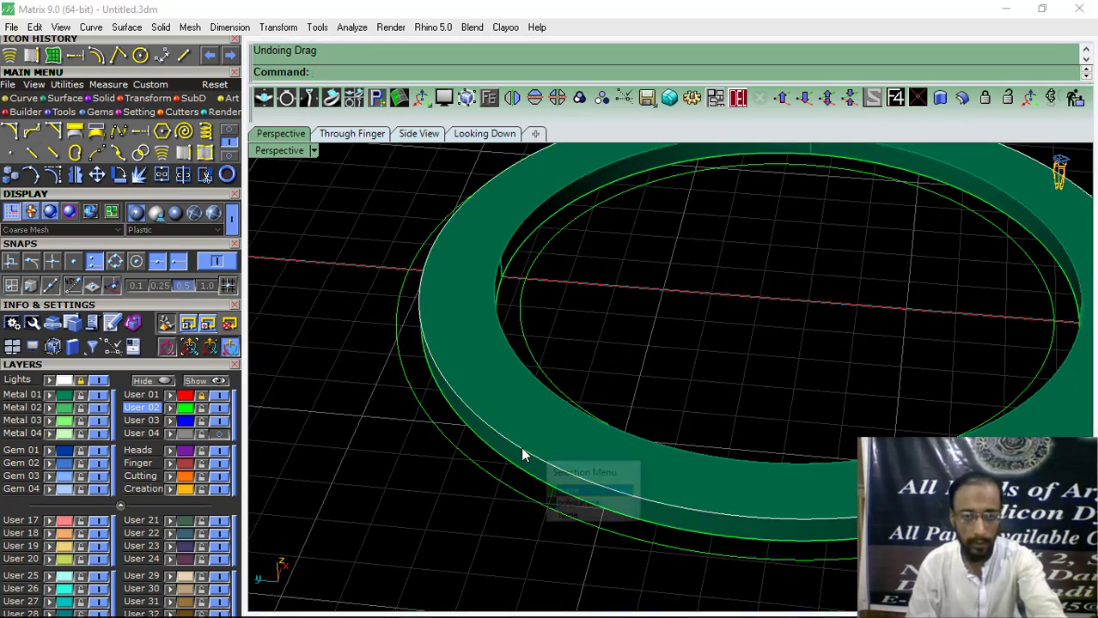
left_click(568, 493)
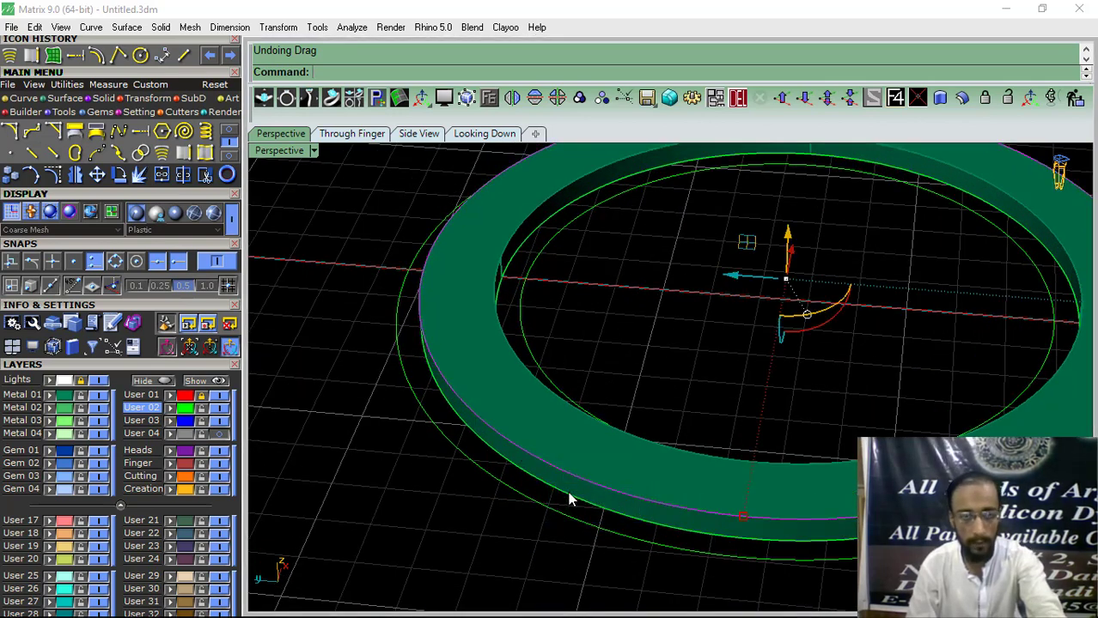
left_click(228, 135)
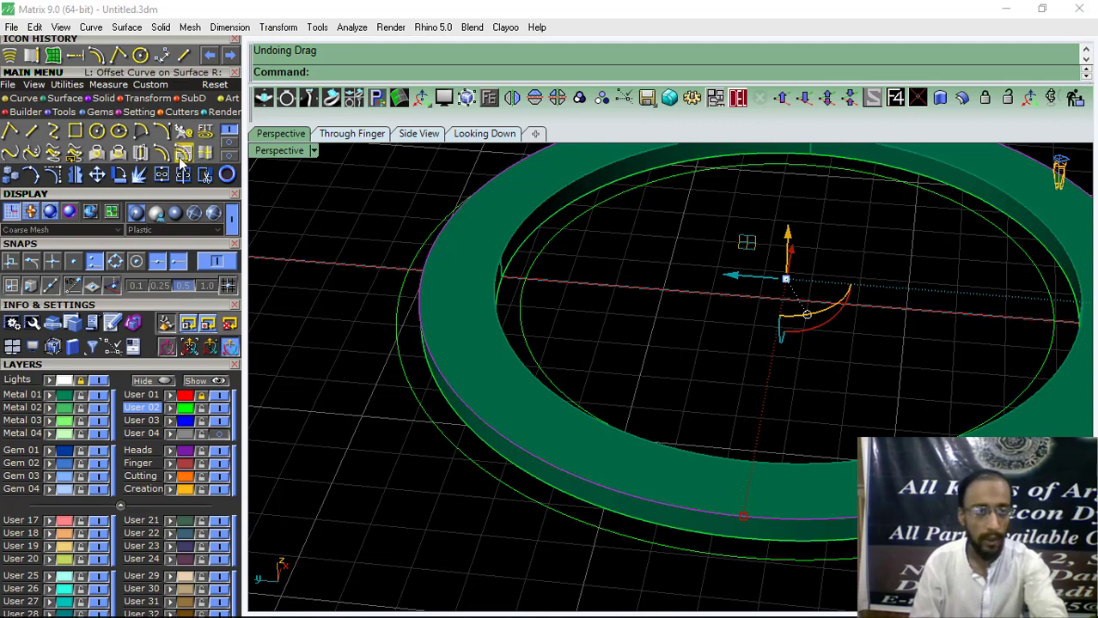
left_click(183, 154)
left_click(521, 412)
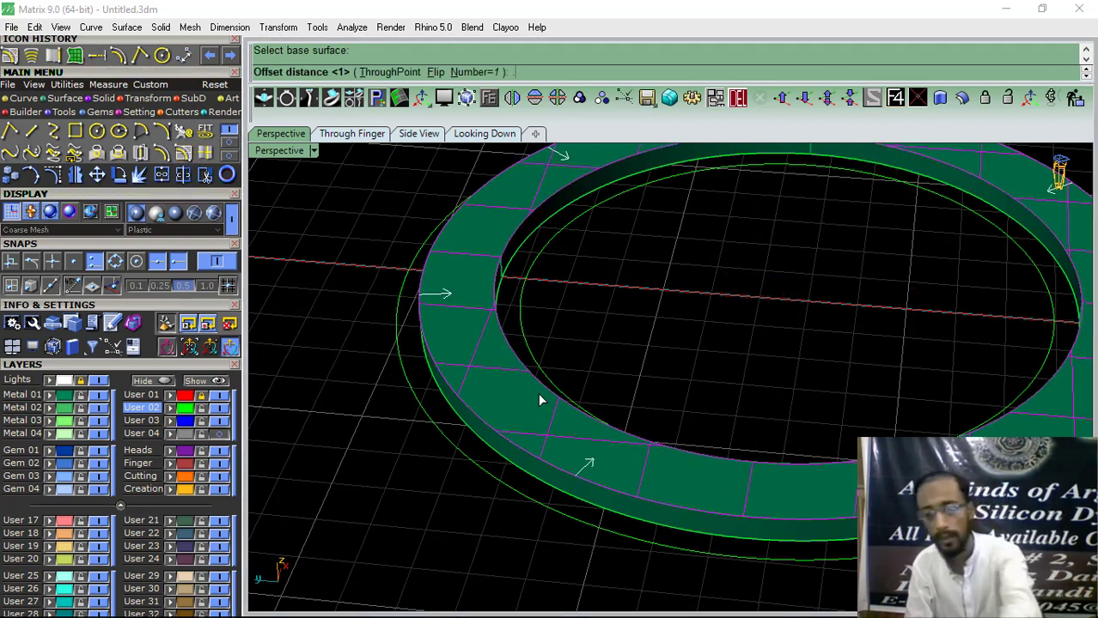
type(".75")
key("Return")
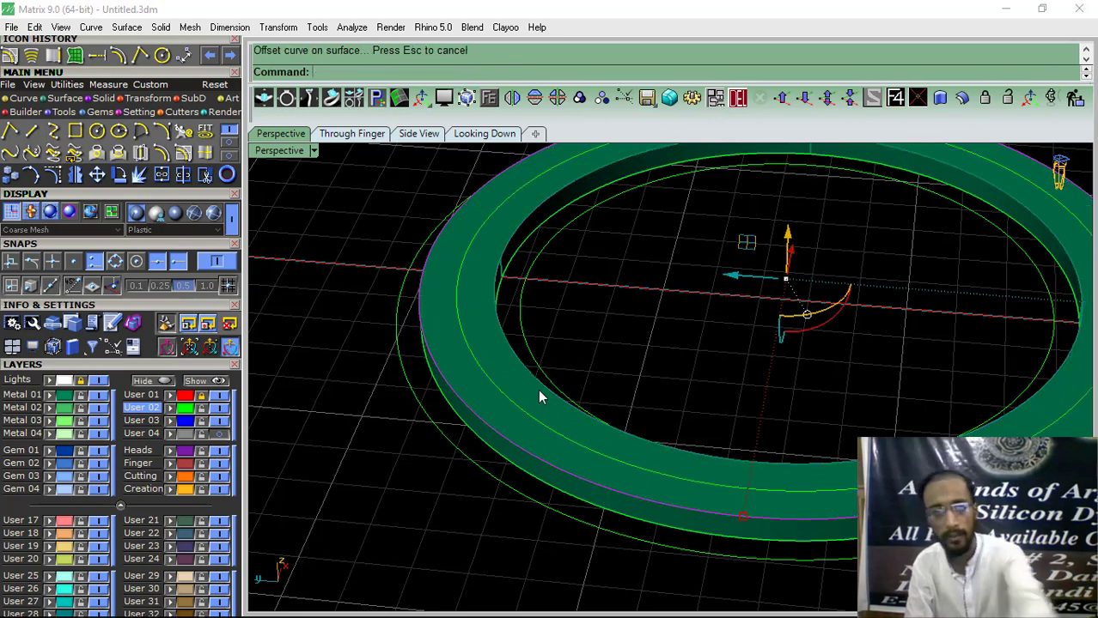
Select the offset centre curve, switch to the Looking Down view and turn the User 04 layer back on.
left_click(579, 356)
left_click(496, 388)
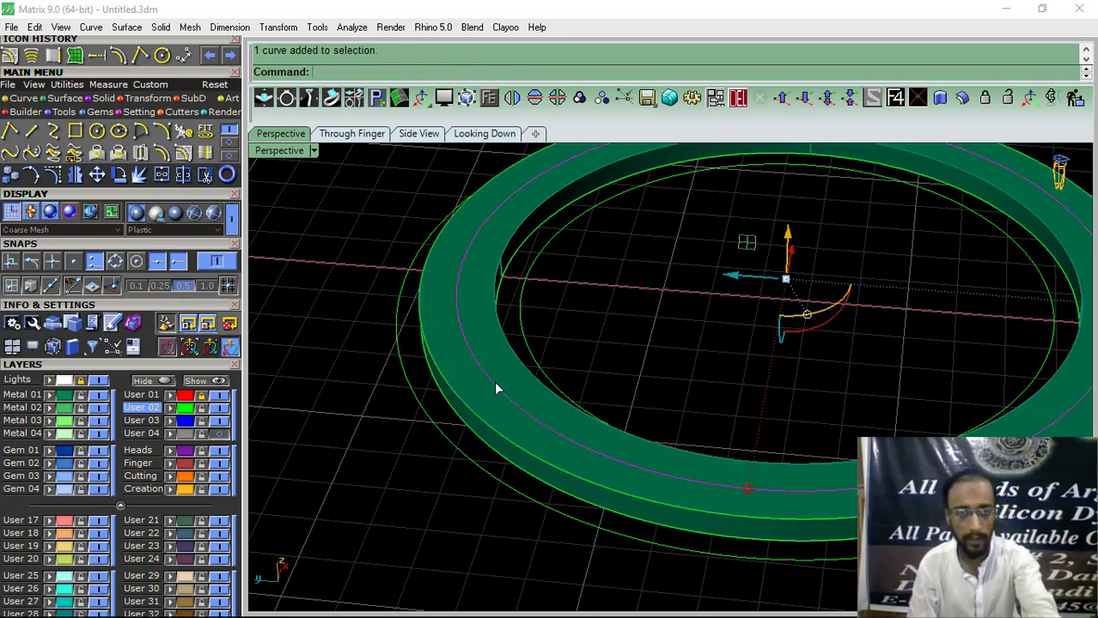
left_click(483, 134)
scroll(496, 271, "up", 5)
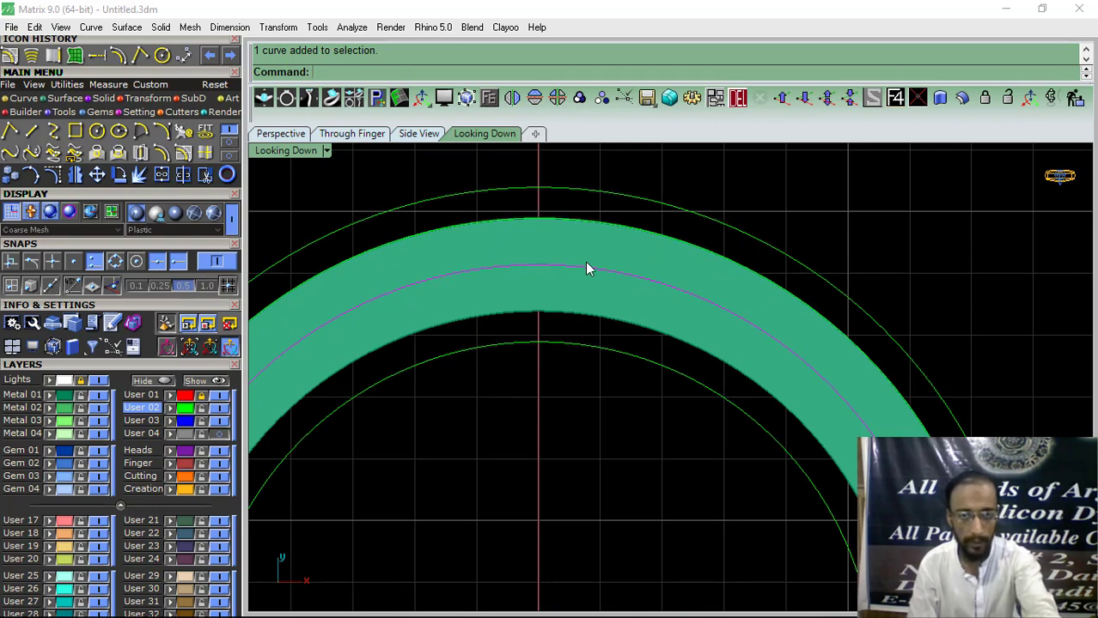
left_click(218, 435)
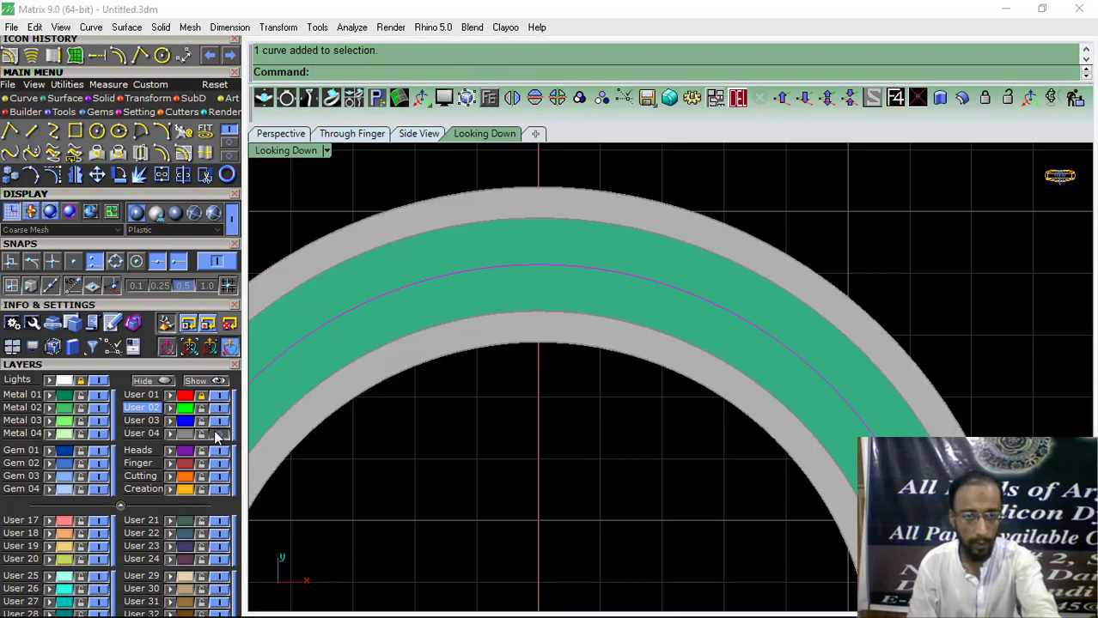
Try Gem on Curve with round gems along the band's centre curve, using Object as the culet direction.
left_click(491, 99)
left_click(518, 144)
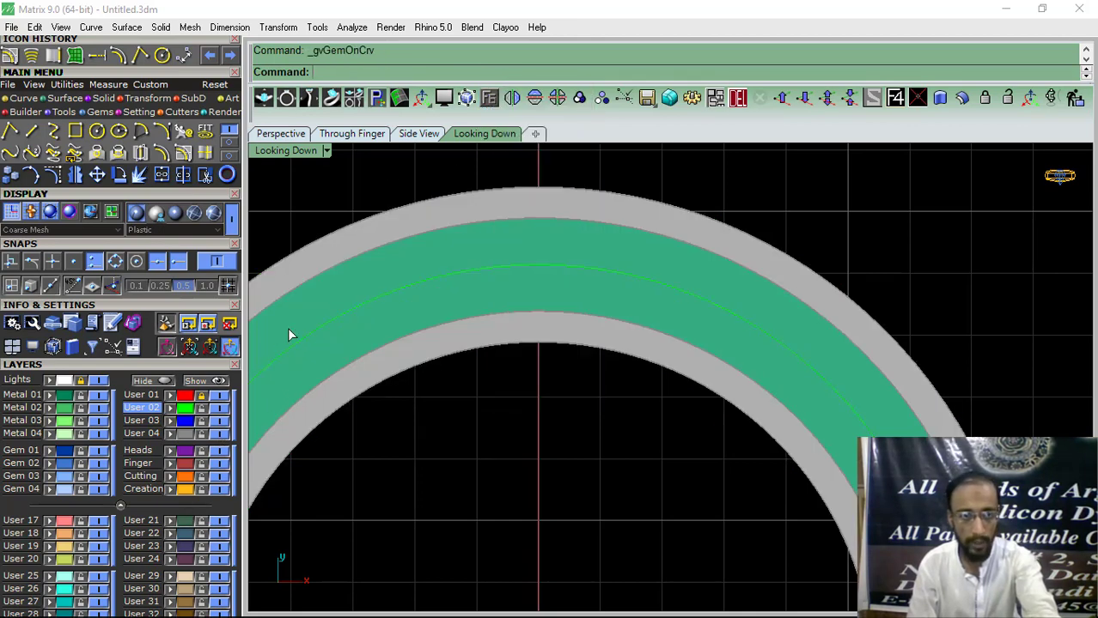
left_click(114, 365)
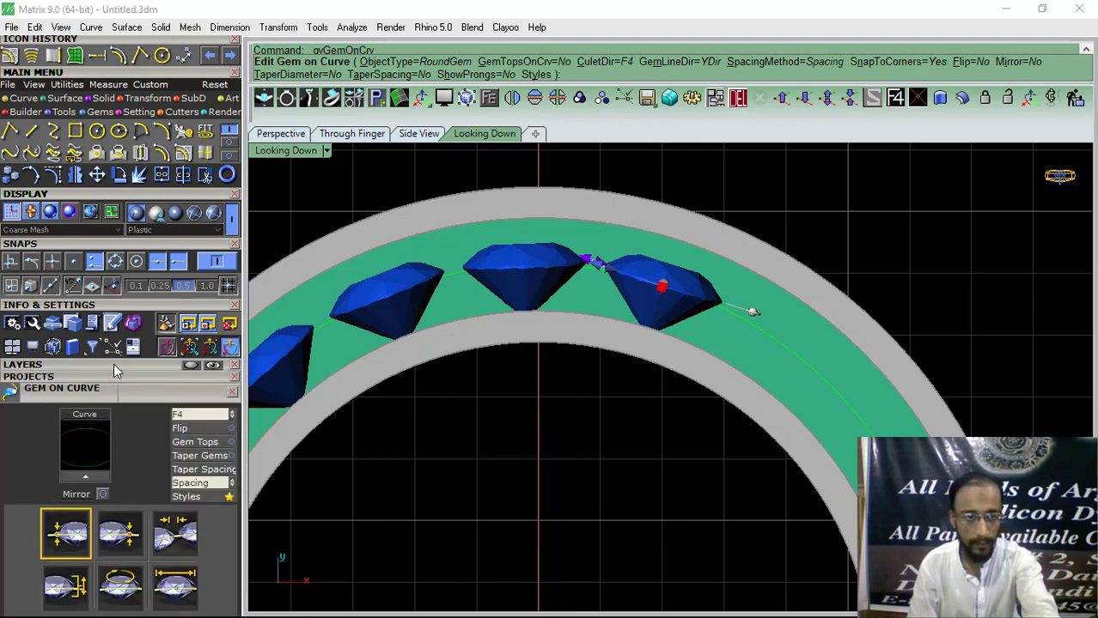
left_click_drag(128, 385, 147, 169)
left_click(191, 198)
left_click(191, 198)
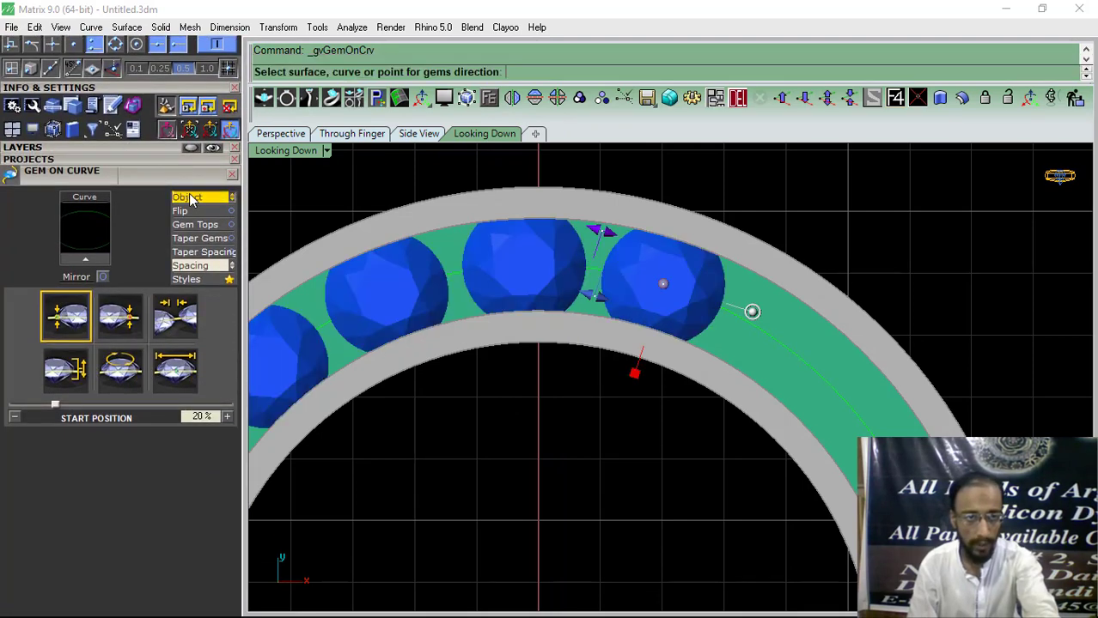
Try a 0% start position, 100% end position and 1.35 mm start size for the gems, and undo the gem row.
scroll(804, 373, "up", 2)
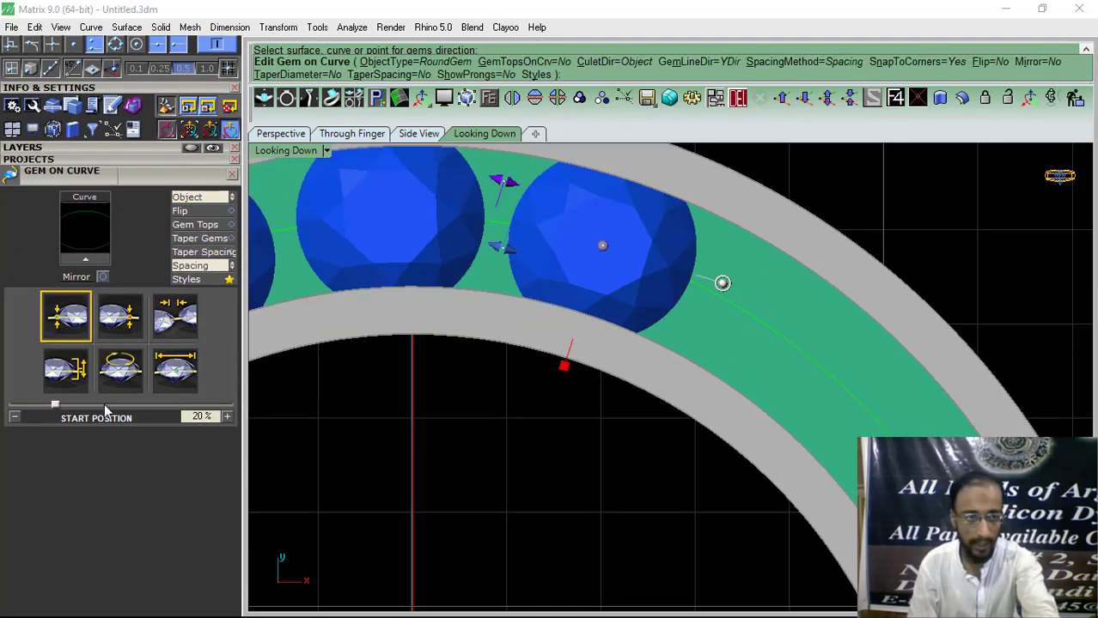
left_click_drag(56, 406, 0, 432)
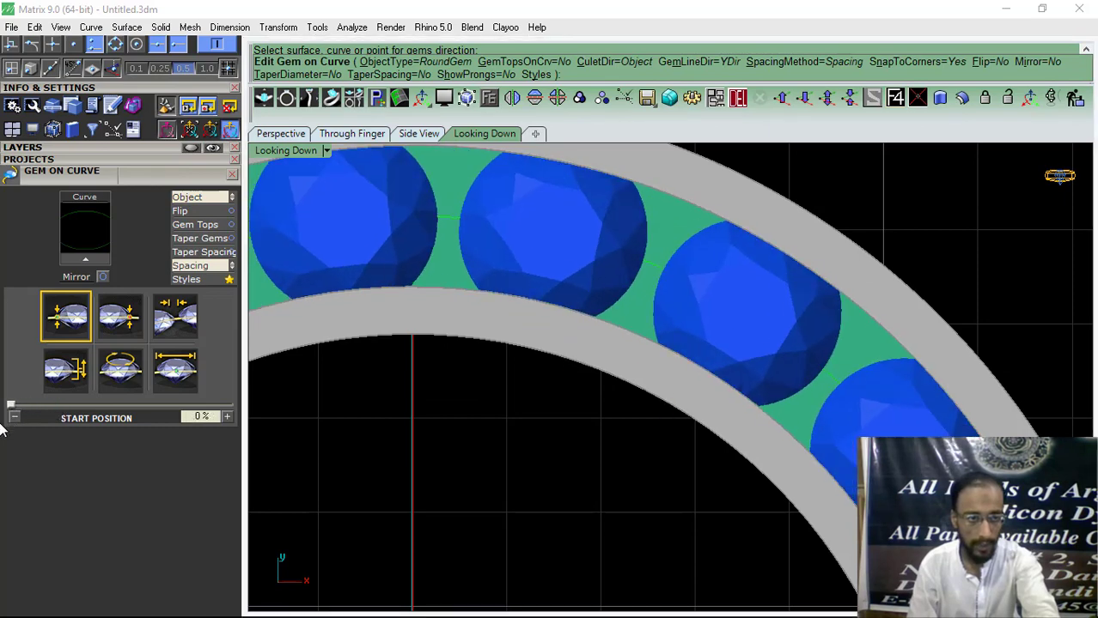
left_click(120, 319)
left_click_drag(186, 405, 241, 406)
left_click(188, 374)
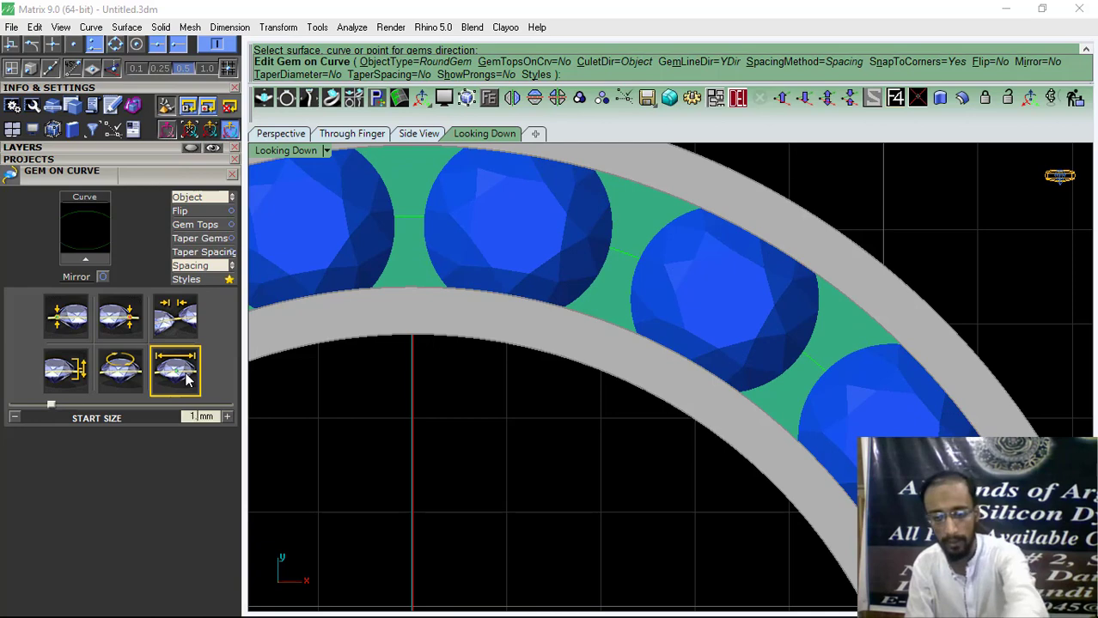
right_click(316, 365)
key("ctrl+z")
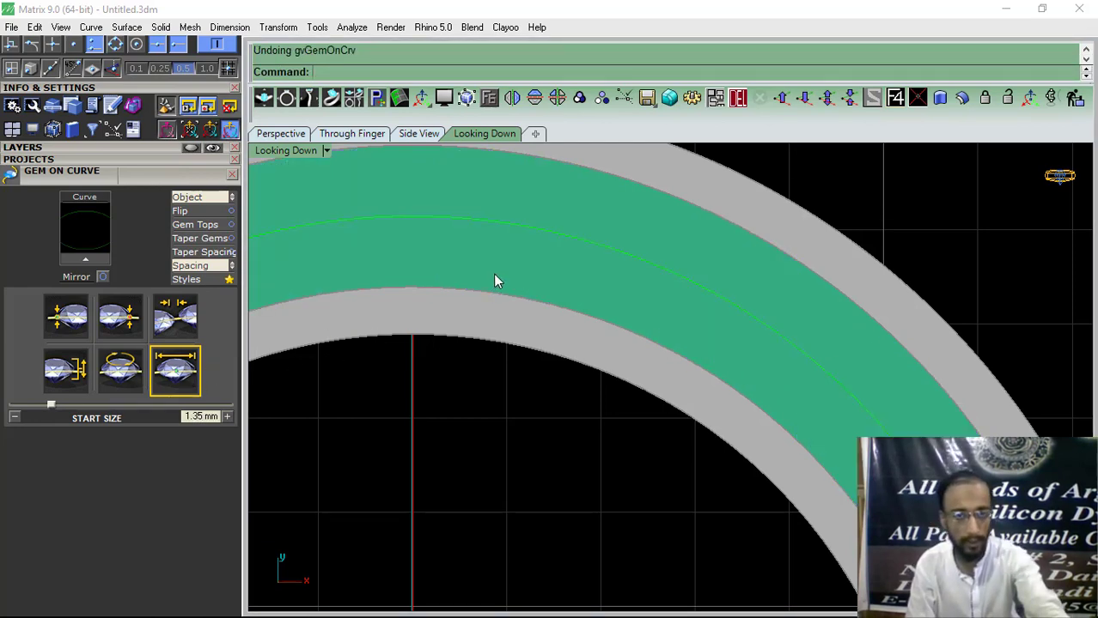
Place round gems along the centre curve with a 1.35 mm start size and Object as the culet direction.
left_click(504, 230)
left_click(541, 266)
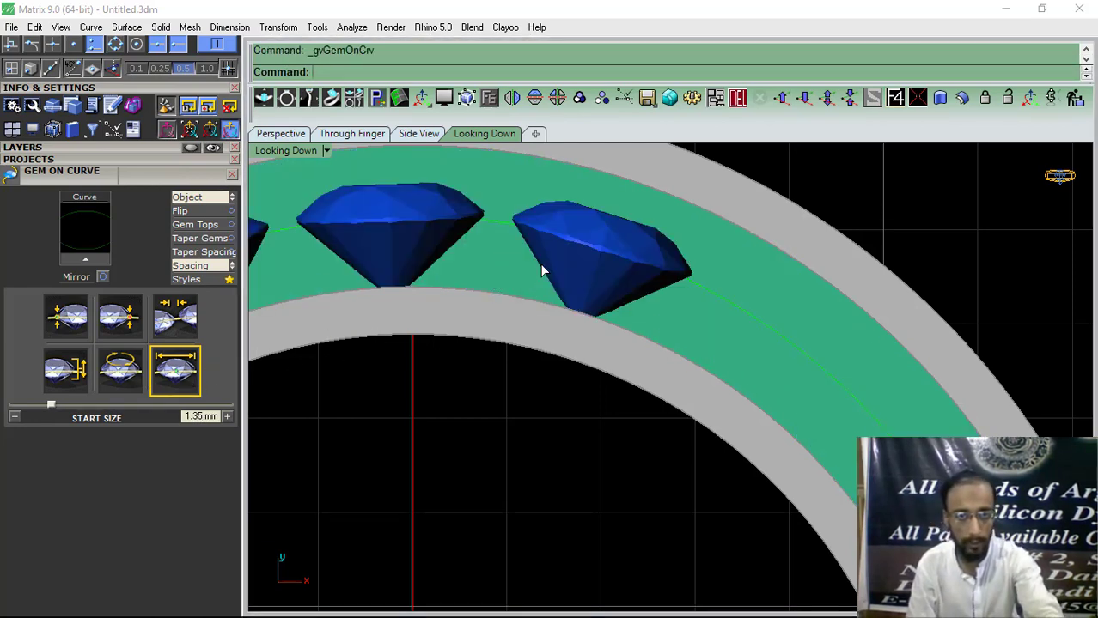
left_click(178, 383)
left_click(178, 383)
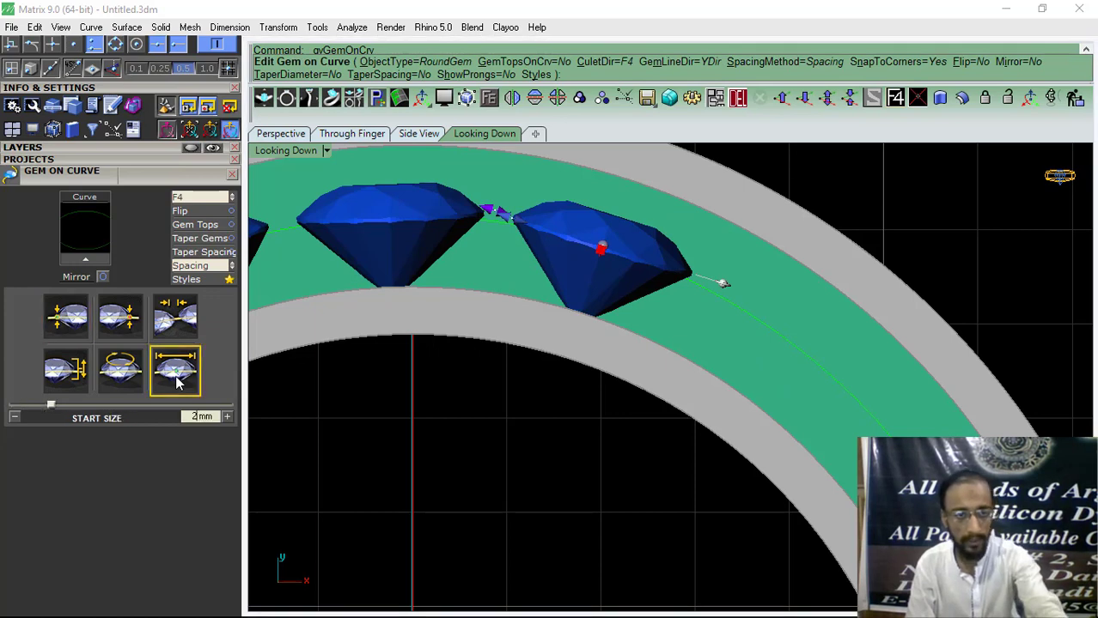
type("2")
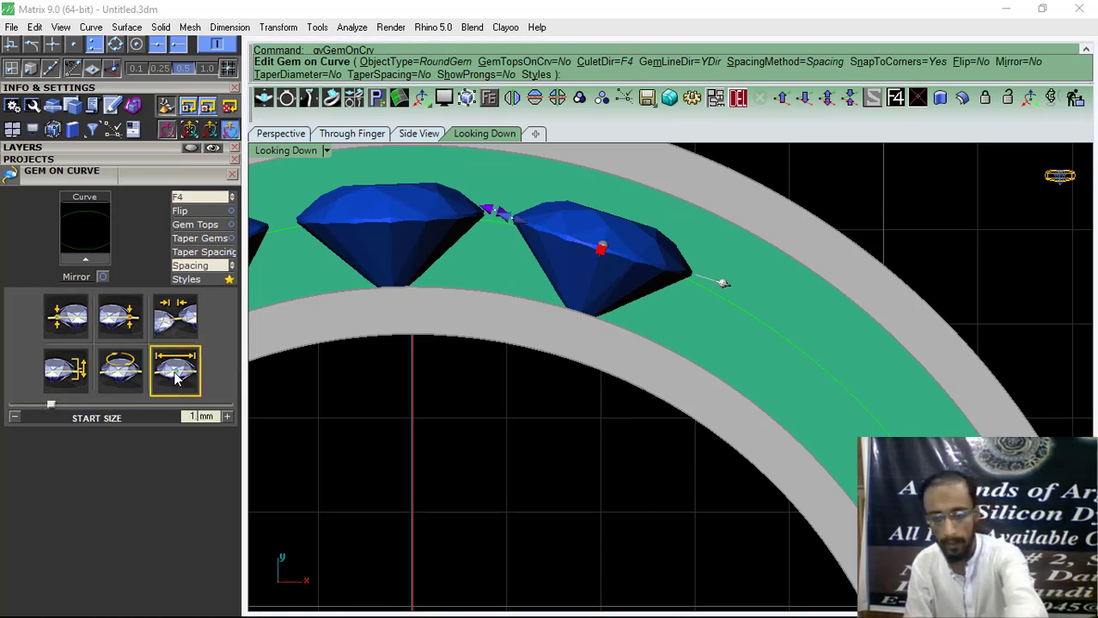
left_click(188, 199)
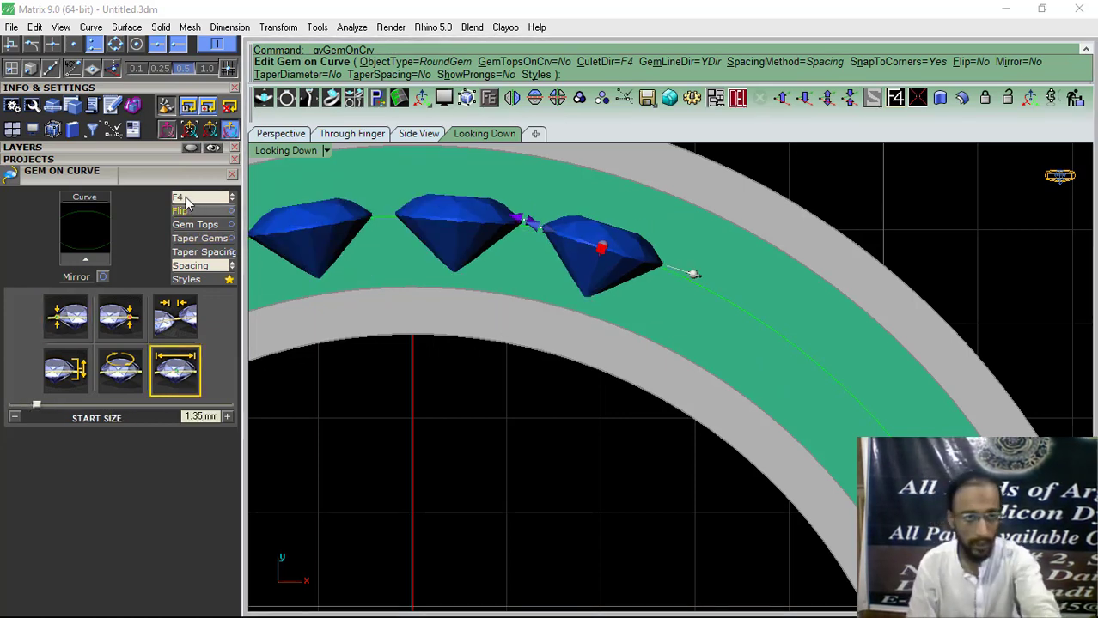
left_click(187, 199)
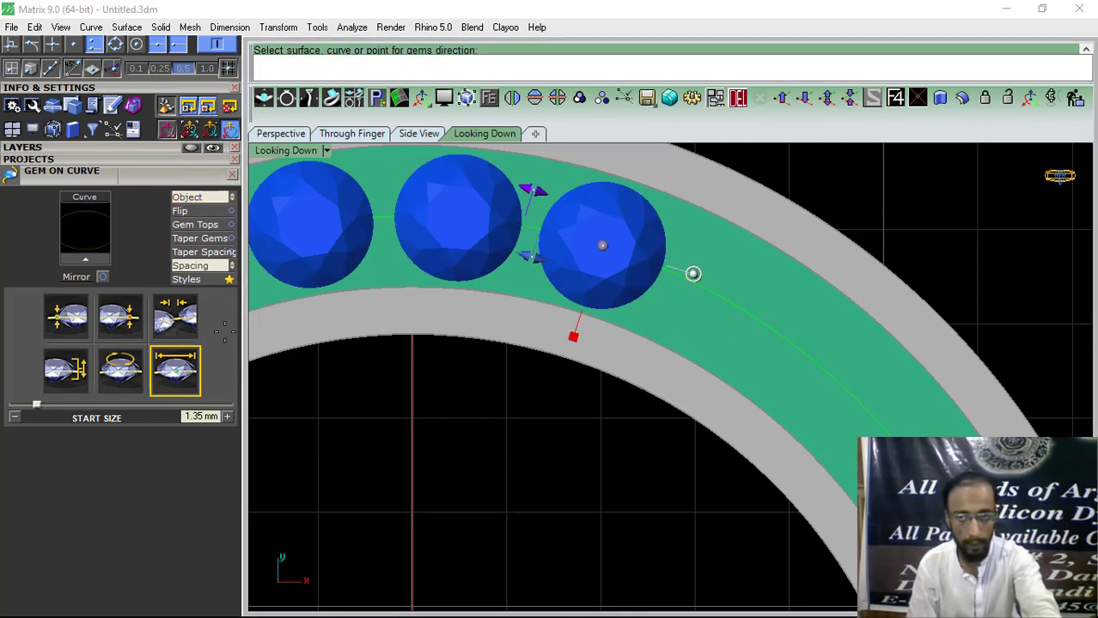
Set the gem row's start position to 0% and its end position to 100% so it follows the whole ring.
left_click(66, 317)
left_click_drag(55, 406, 11, 405)
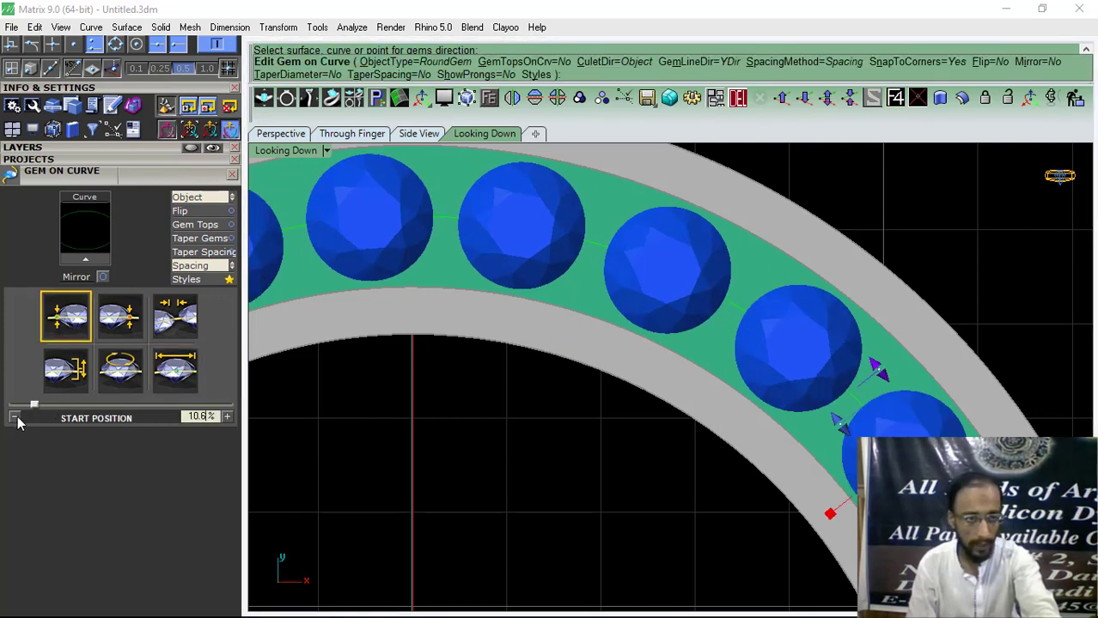
left_click(119, 318)
left_click_drag(185, 405, 257, 406)
scroll(484, 275, "down", 8)
right_click_drag(471, 429, 434, 345)
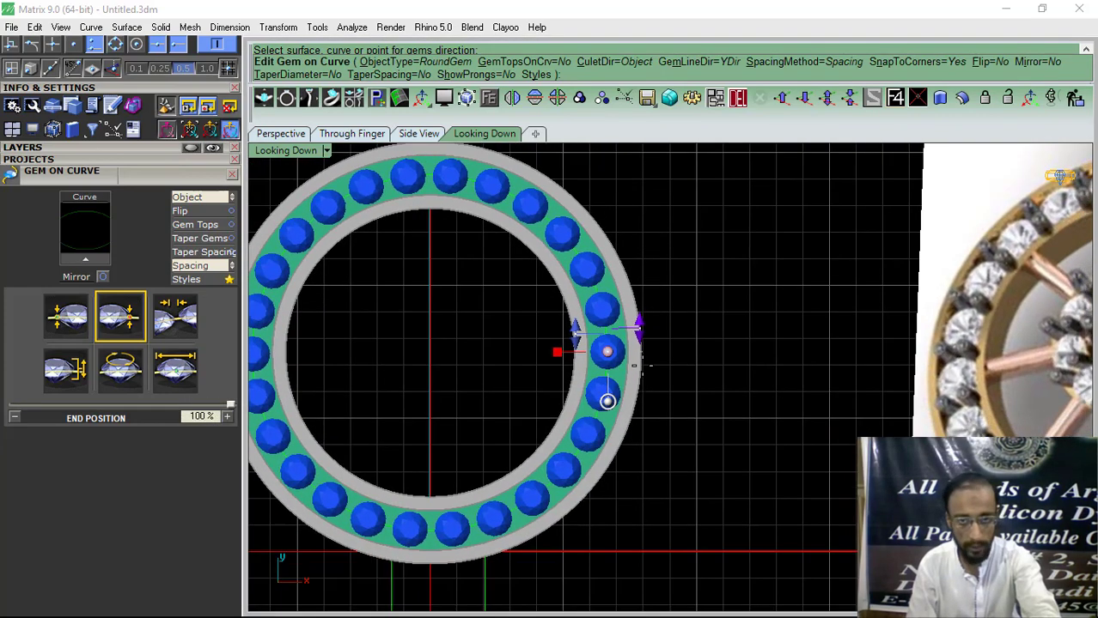
Set the spacing between the gems around the ring to 0.1 mm.
scroll(605, 316, "up", 5)
left_click_drag(598, 297, 599, 315)
scroll(599, 316, "down", 8)
right_click_drag(519, 274, 545, 320)
right_click(544, 320)
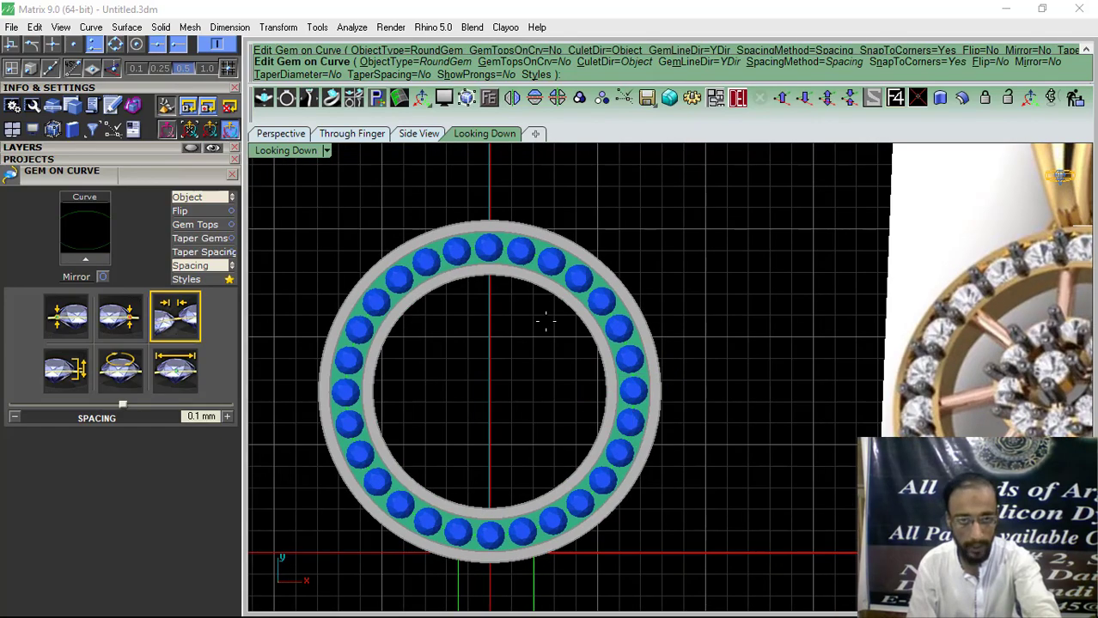
Accept the gem row and examine its fit around the ring in the perspective view.
left_click(232, 174)
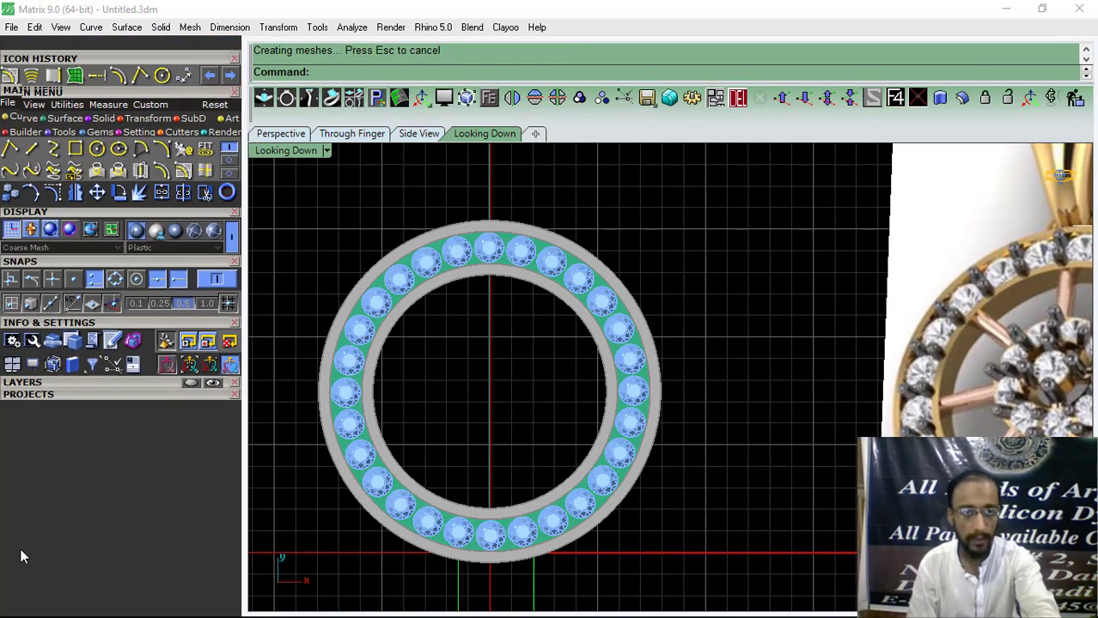
left_click(273, 135)
scroll(472, 314, "down", 6)
right_click_drag(485, 344, 537, 453)
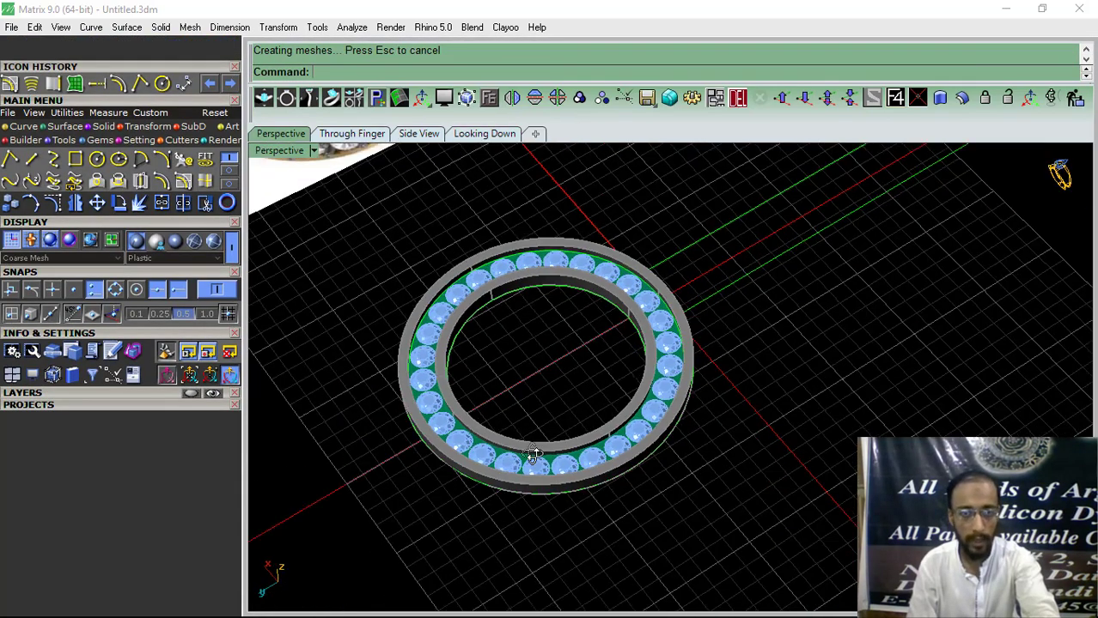
scroll(578, 421, "down", 8)
right_click_drag(644, 405, 622, 304)
scroll(622, 304, "up", 9)
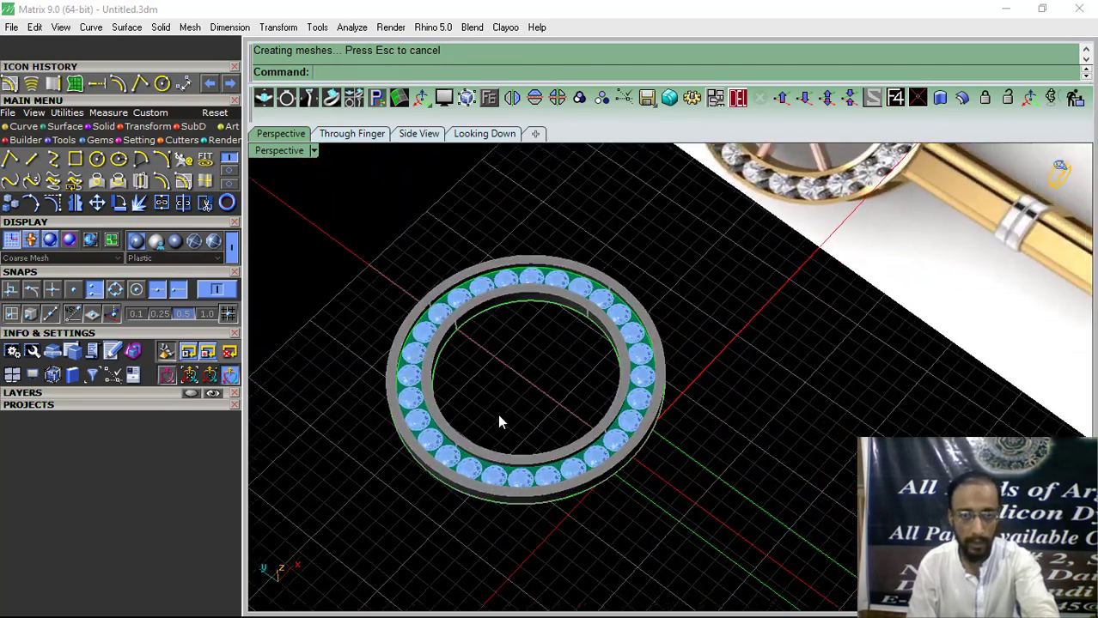
right_click_drag(499, 417, 432, 327)
scroll(432, 327, "up", 10)
Create gem cutters in the Pilot Hole Straight style for all the round gems in the ring.
left_click(468, 365)
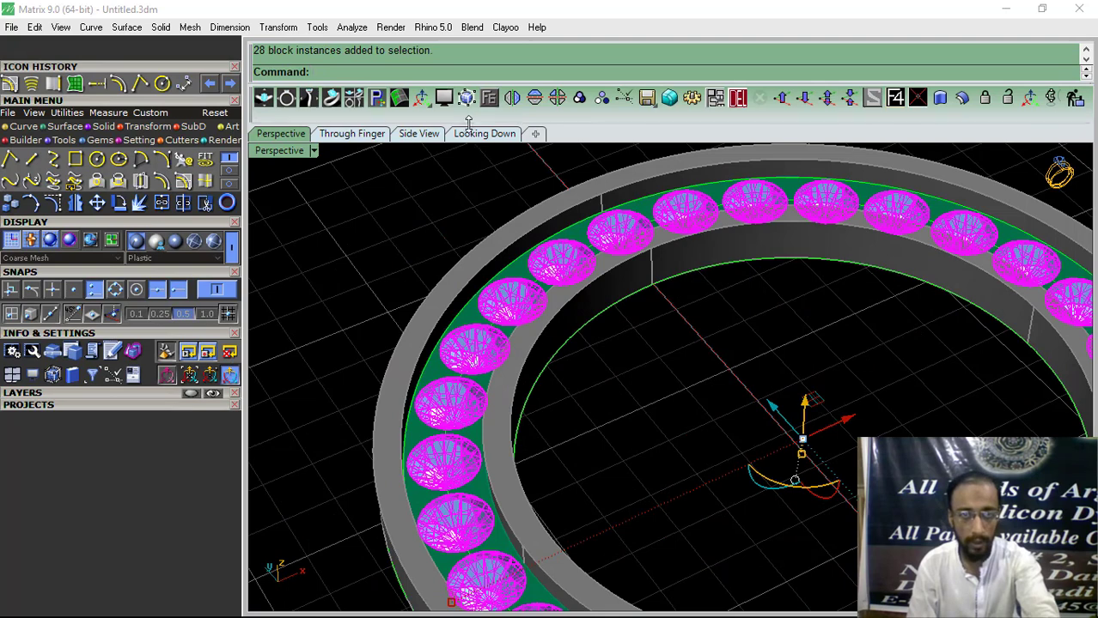
left_click(487, 97)
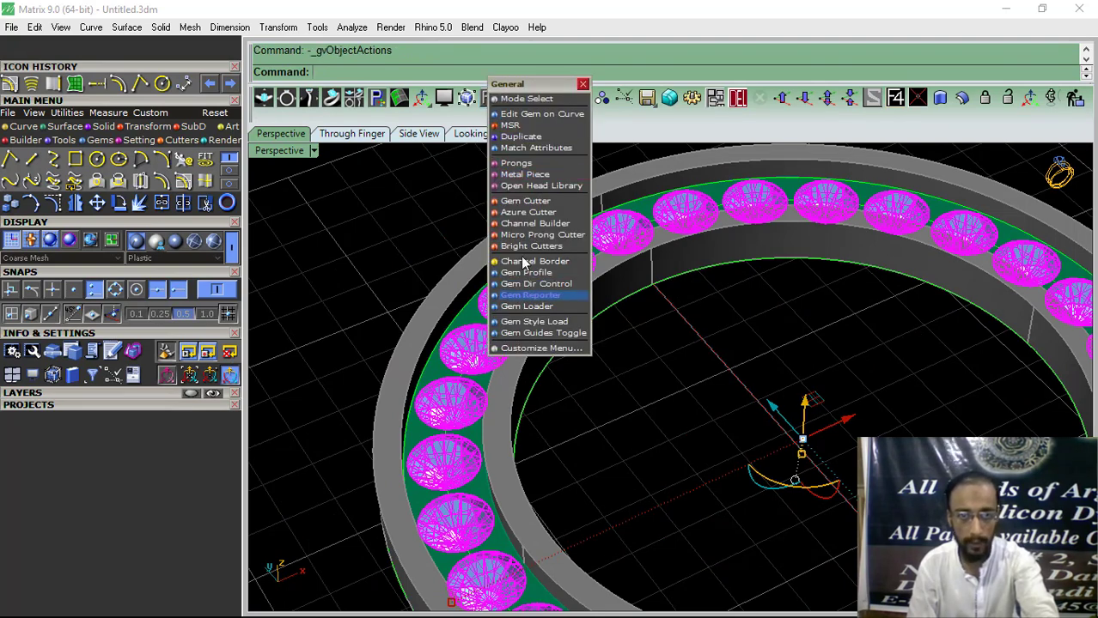
left_click(528, 212)
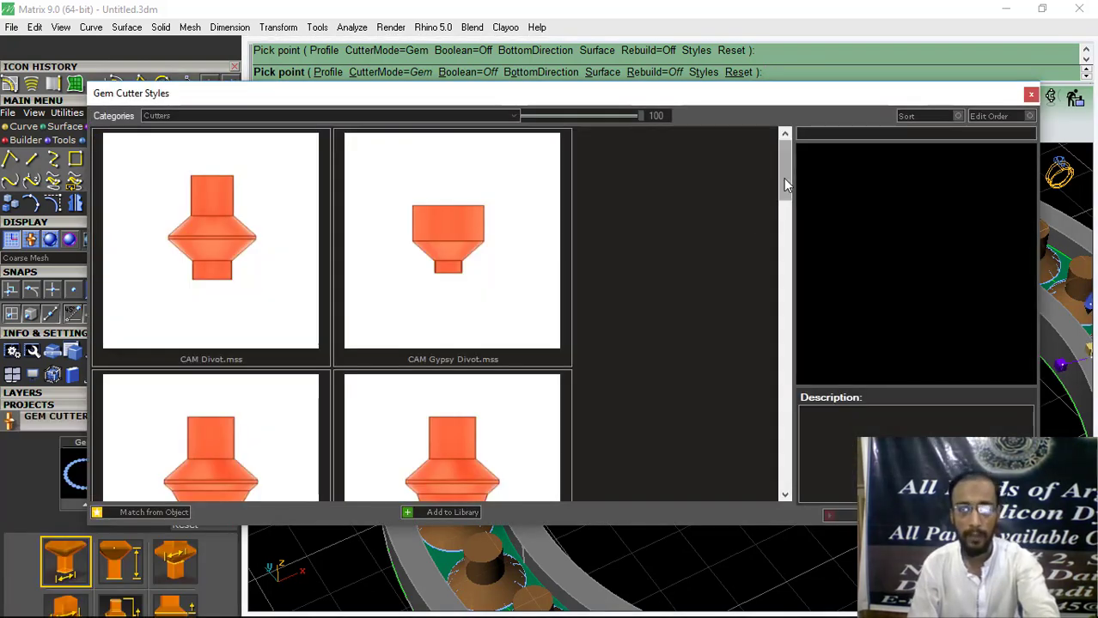
left_click_drag(783, 178, 788, 446)
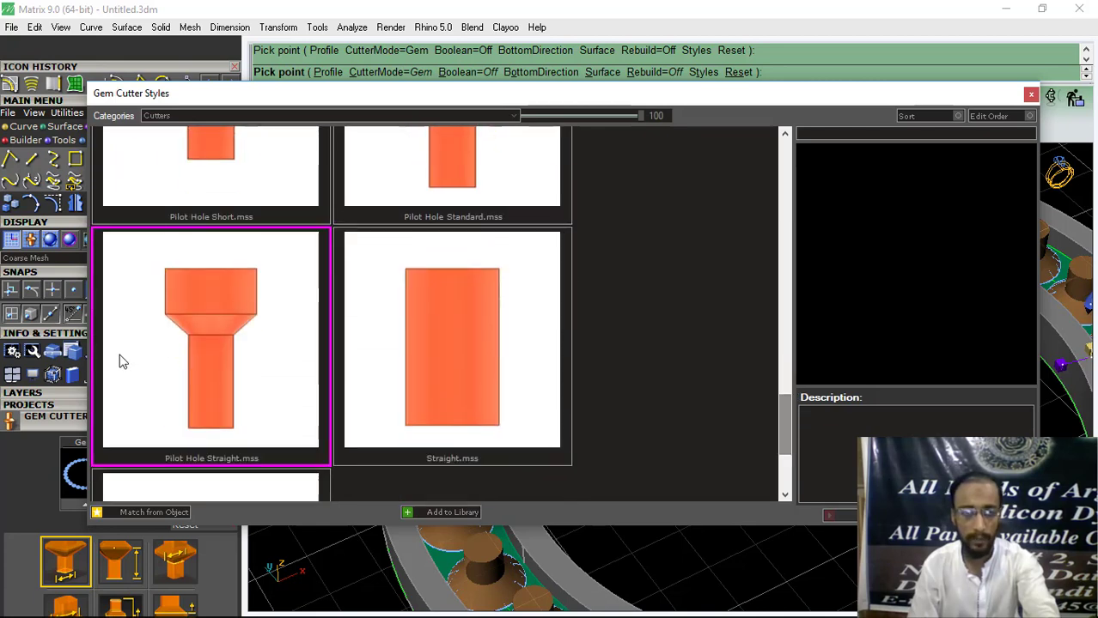
left_click(256, 401)
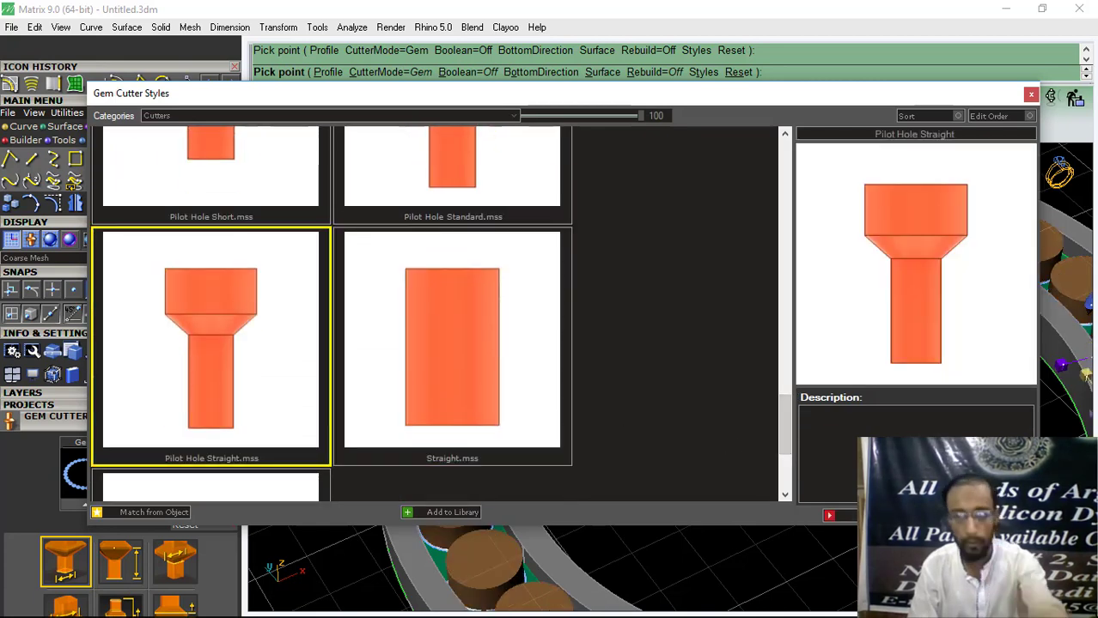
right_click(636, 404)
right_click(569, 348)
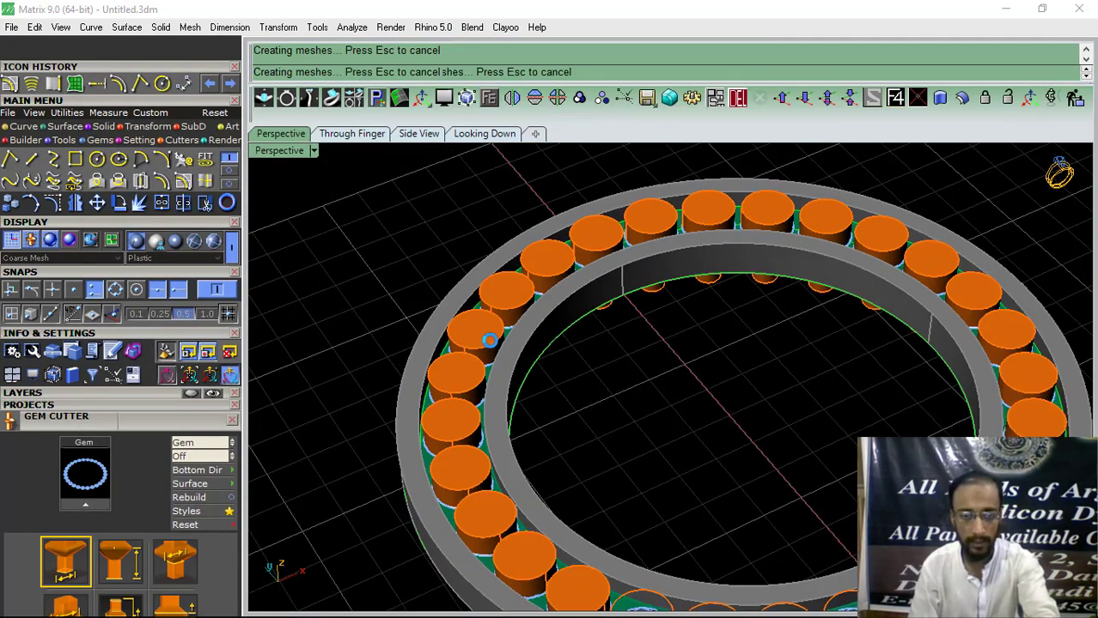
Subtract the gem cutters from the ring's central band with a Boolean difference.
right_click_drag(490, 341, 552, 522)
scroll(500, 508, "up", 10)
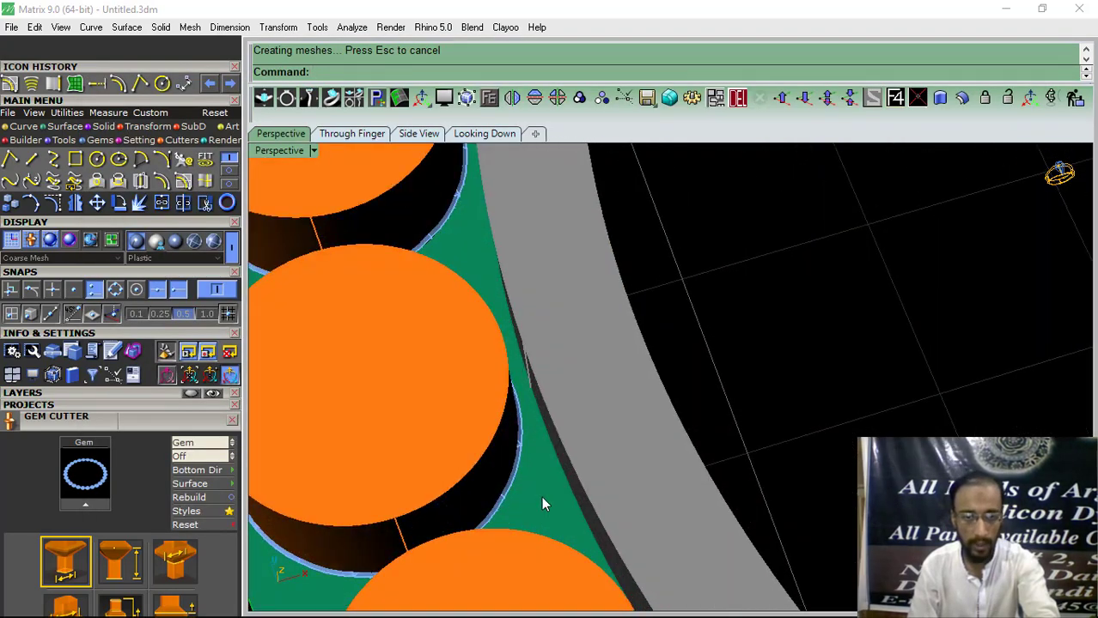
left_click(542, 498)
left_click(104, 127)
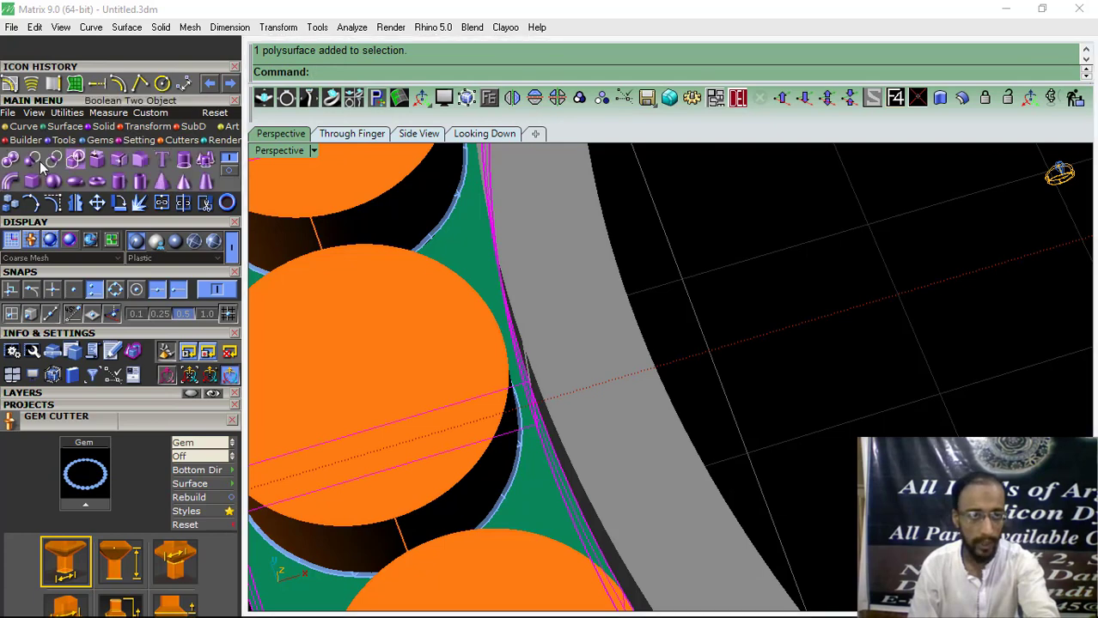
left_click(33, 160)
scroll(516, 335, "down", 4)
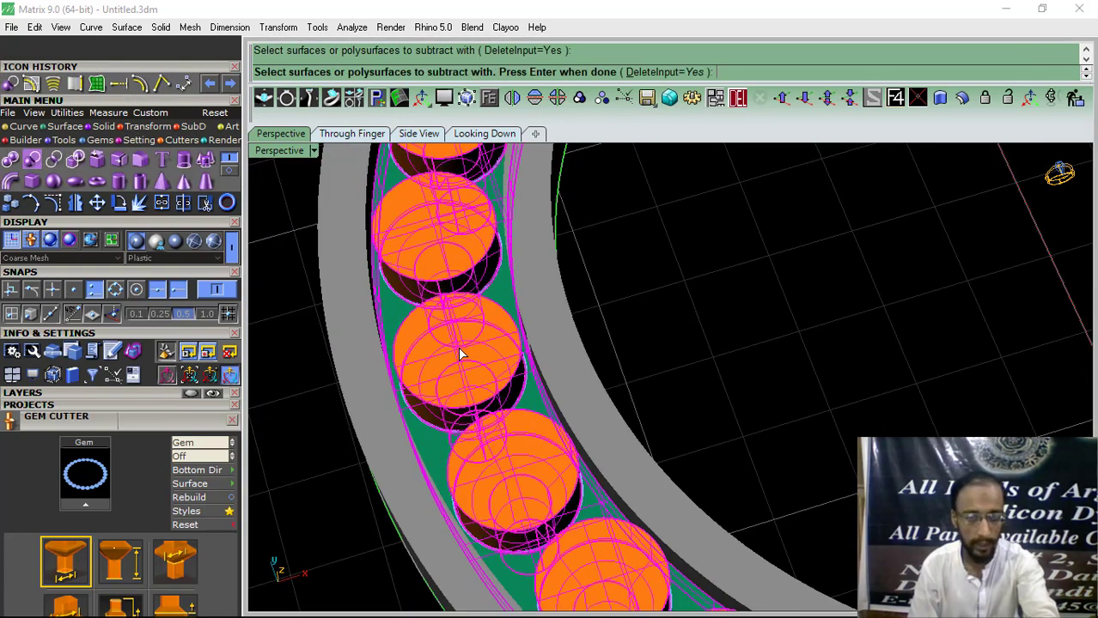
left_click(460, 354)
key("Return")
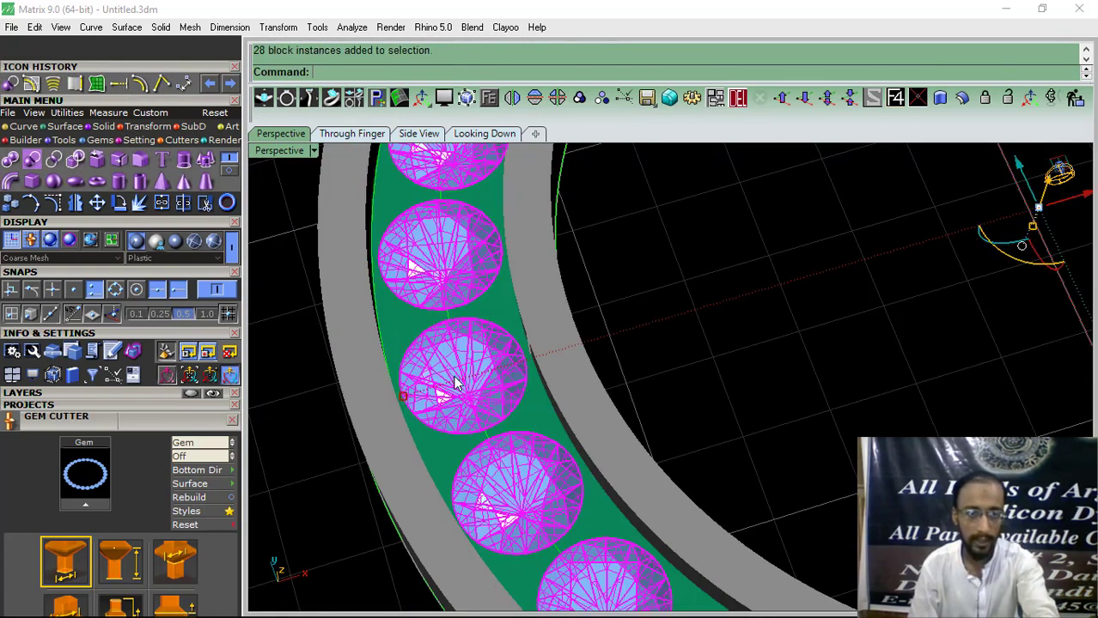
Hide the Gem 03 layer and delete the centre curve that runs through the gem seats.
left_click(85, 397)
left_click(97, 505)
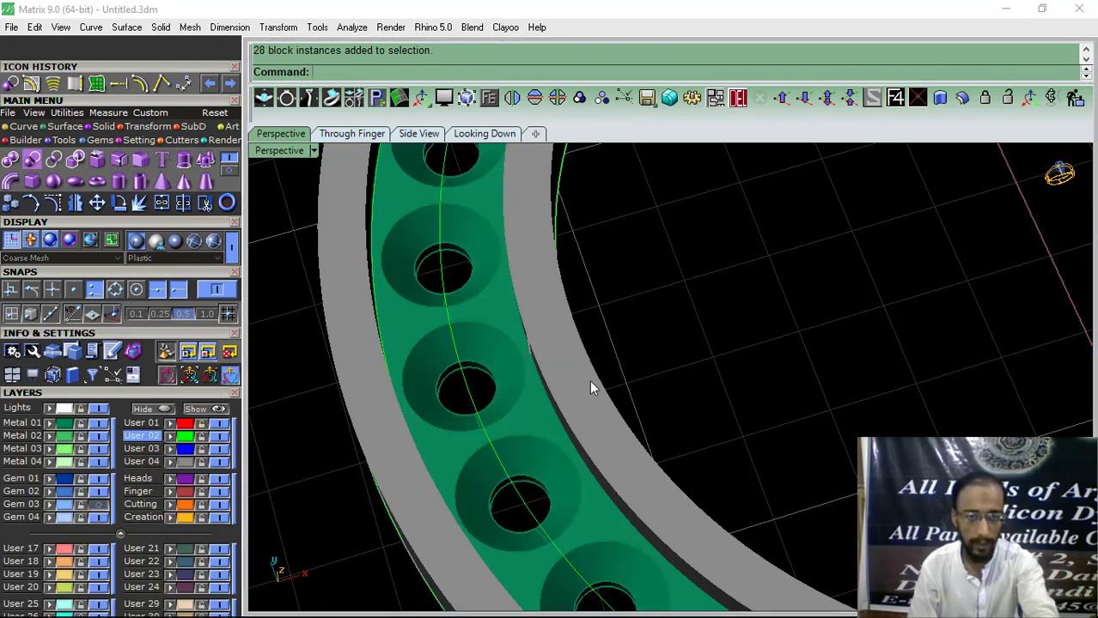
scroll(490, 434, "down", 5)
scroll(475, 416, "up", 6)
left_click(463, 472)
scroll(512, 474, "down", 5)
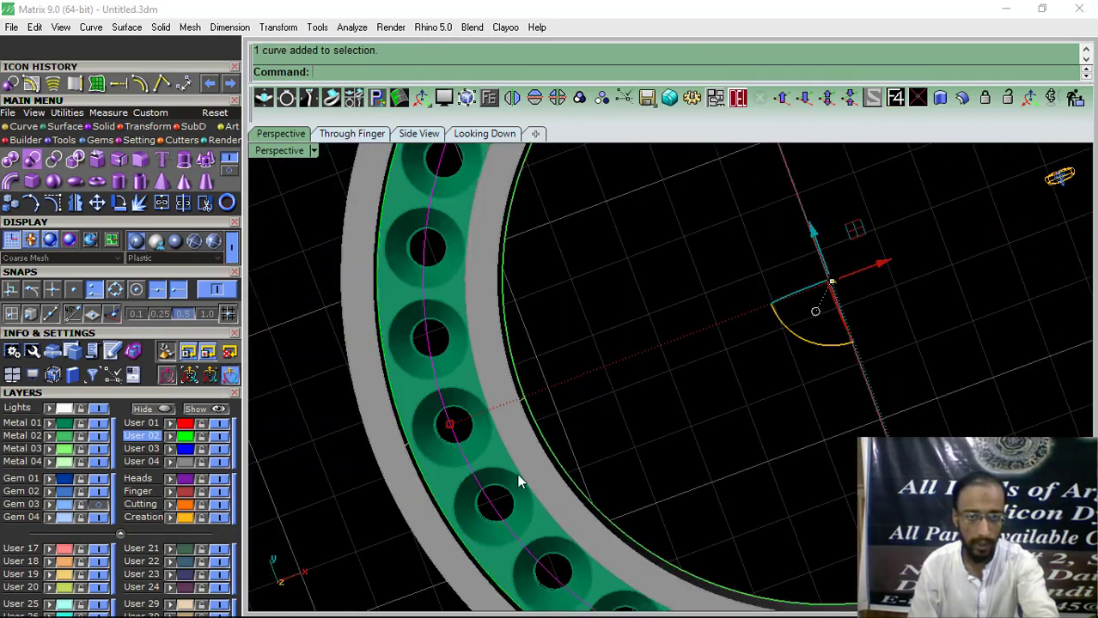
right_click_drag(518, 475, 496, 406)
left_click(740, 101)
scroll(516, 361, "down", 5)
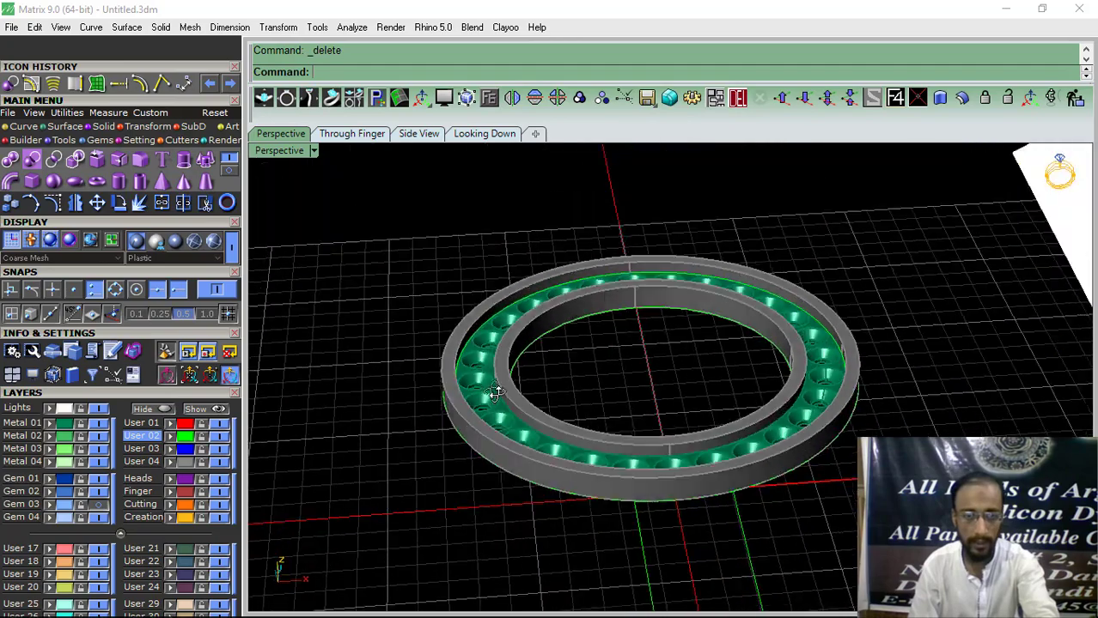
Show the Gem 03 layer again so the gems sit in their cut seats.
right_click_drag(516, 361, 515, 403)
left_click(97, 506)
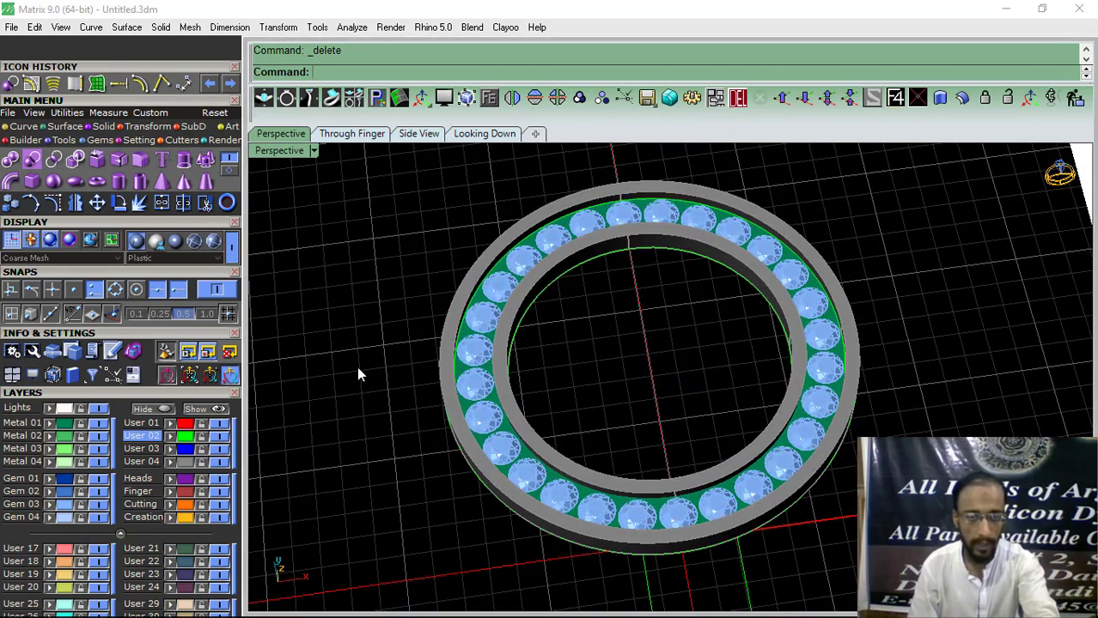
right_click_drag(490, 342, 650, 380)
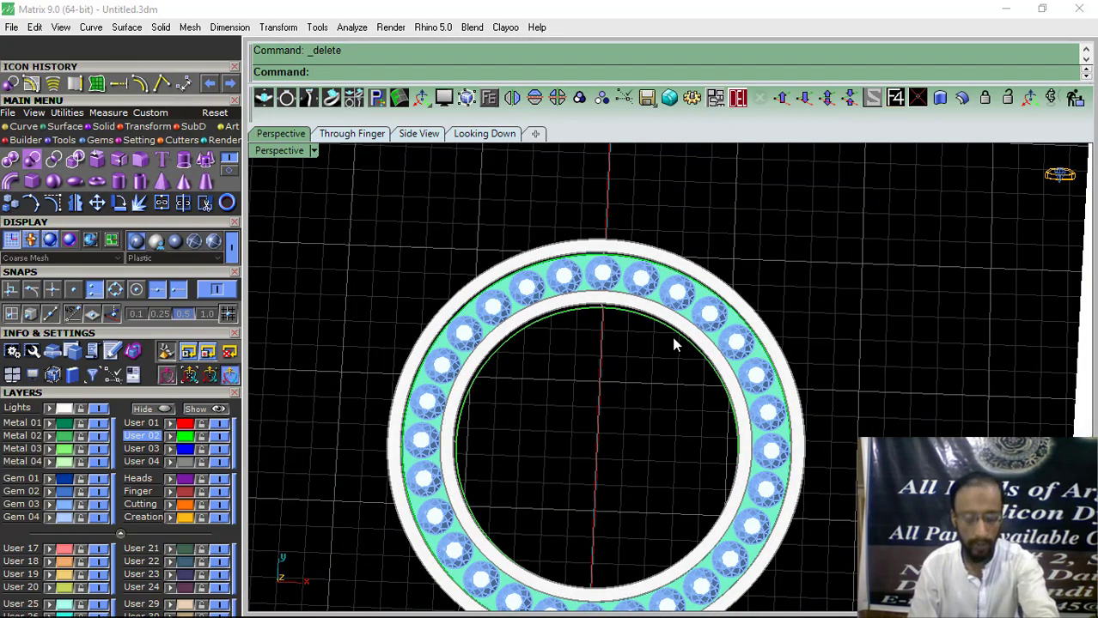
Load all the round gems into the Prong Adder in 2 Shared Prongs mode.
scroll(666, 252, "up", 3)
left_click(607, 289)
scroll(608, 289, "down", 6)
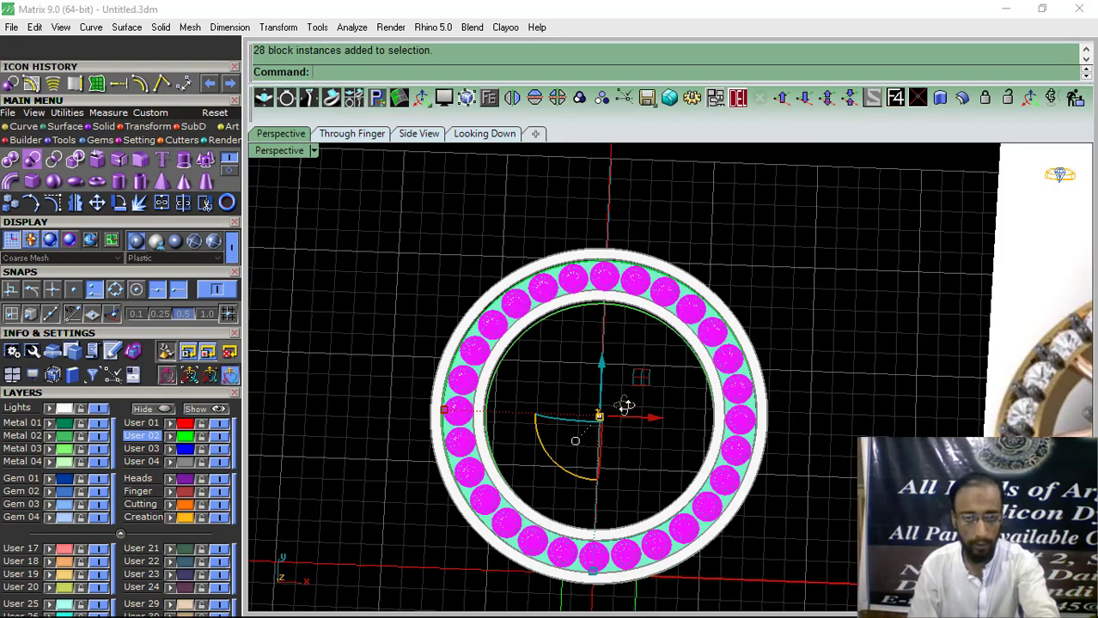
right_click_drag(623, 405, 625, 387)
left_click(139, 143)
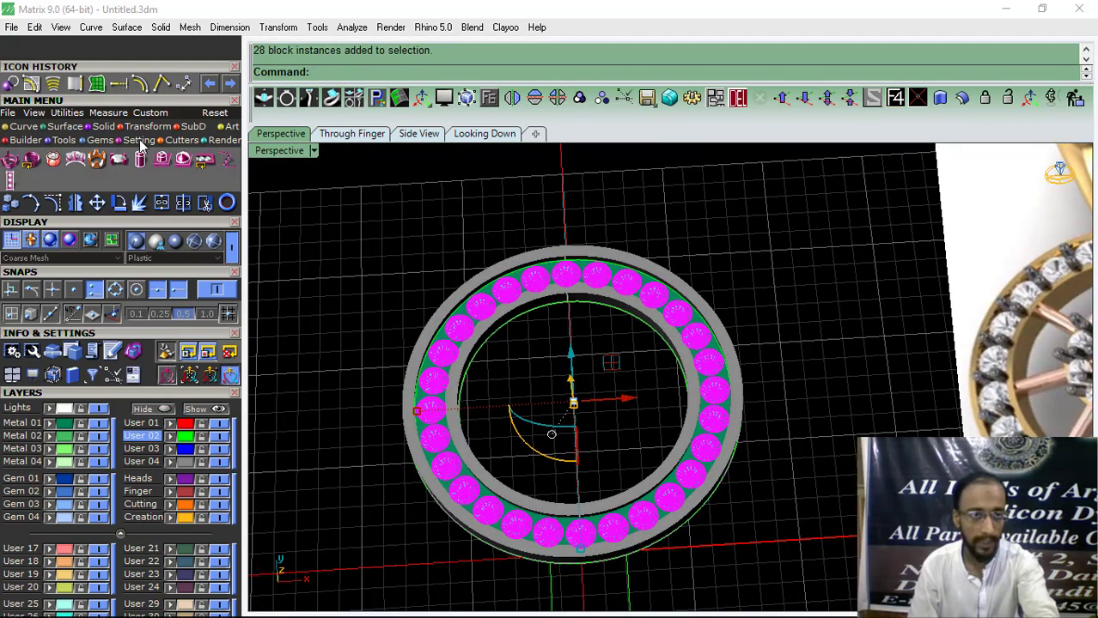
left_click(120, 160)
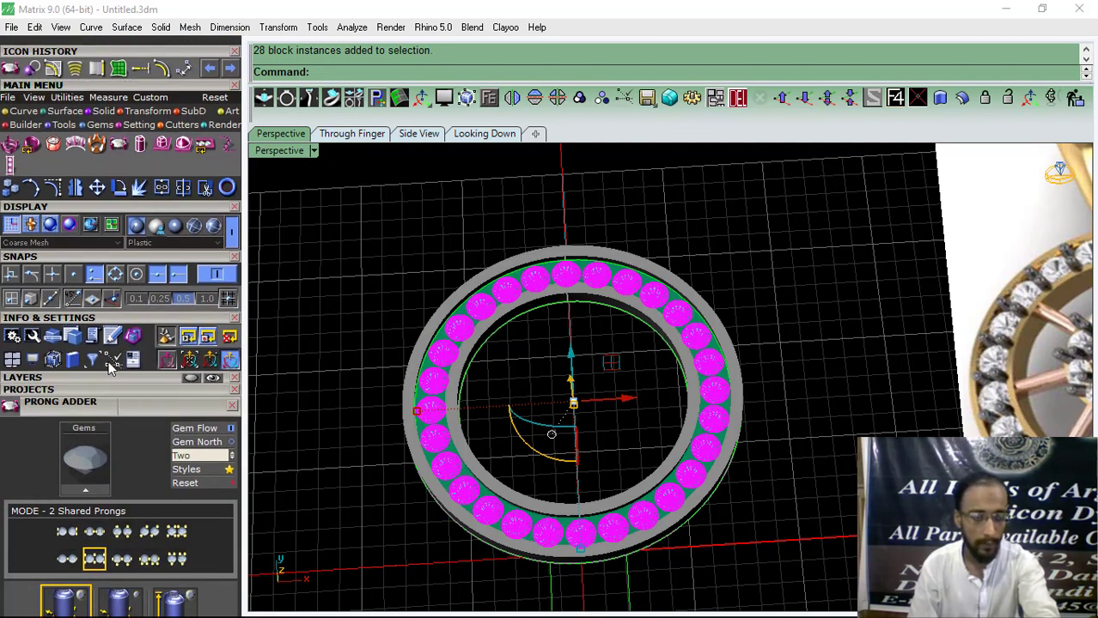
scroll(141, 244, "down", 4)
left_click(101, 327)
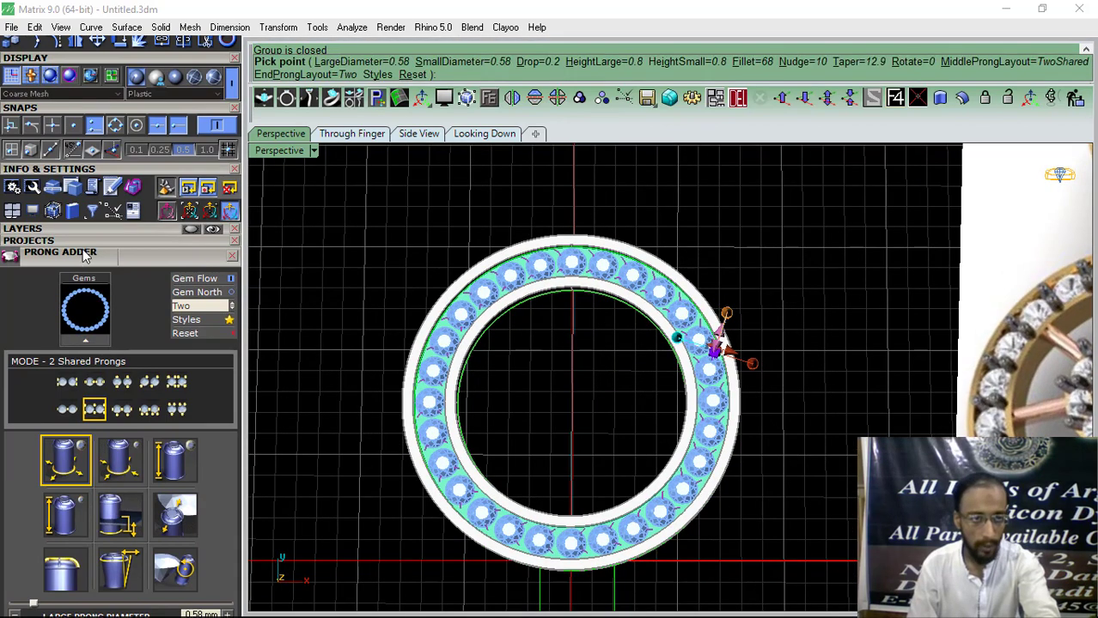
Set the large and small prong diameters to 0.5 mm and the large and small prong heights to 0.7 mm.
scroll(77, 239, "down", 3)
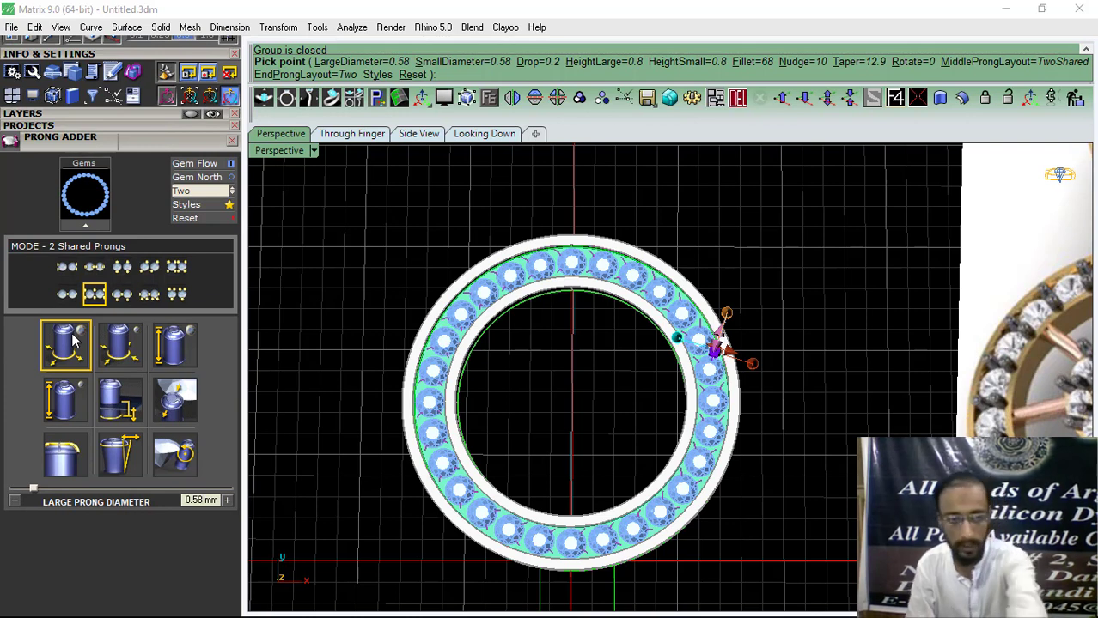
key("BackSpace")
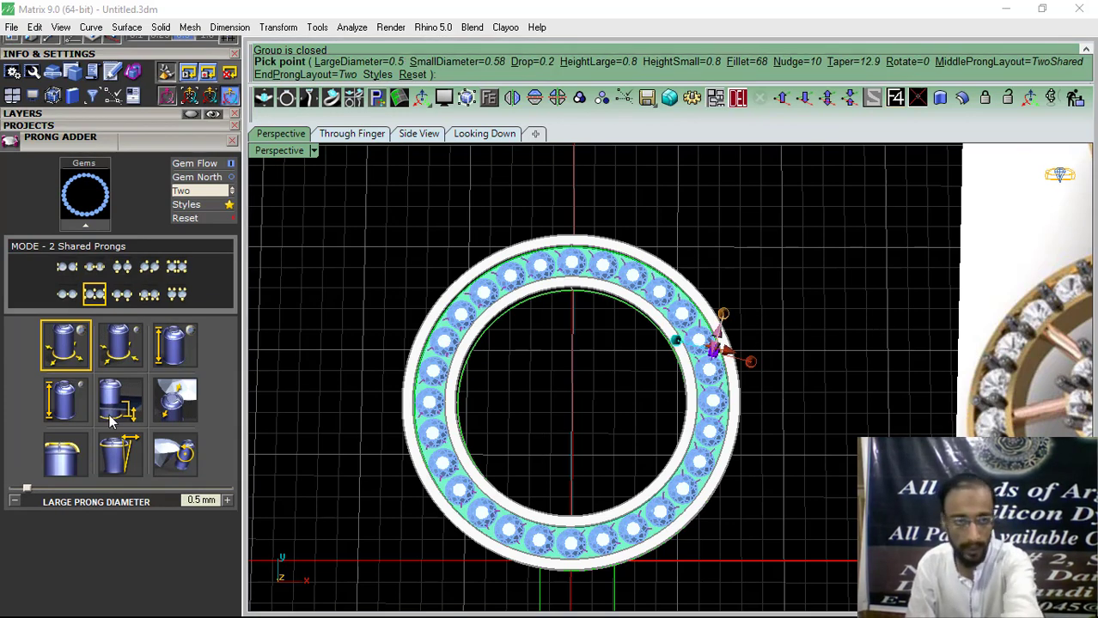
left_click(121, 365)
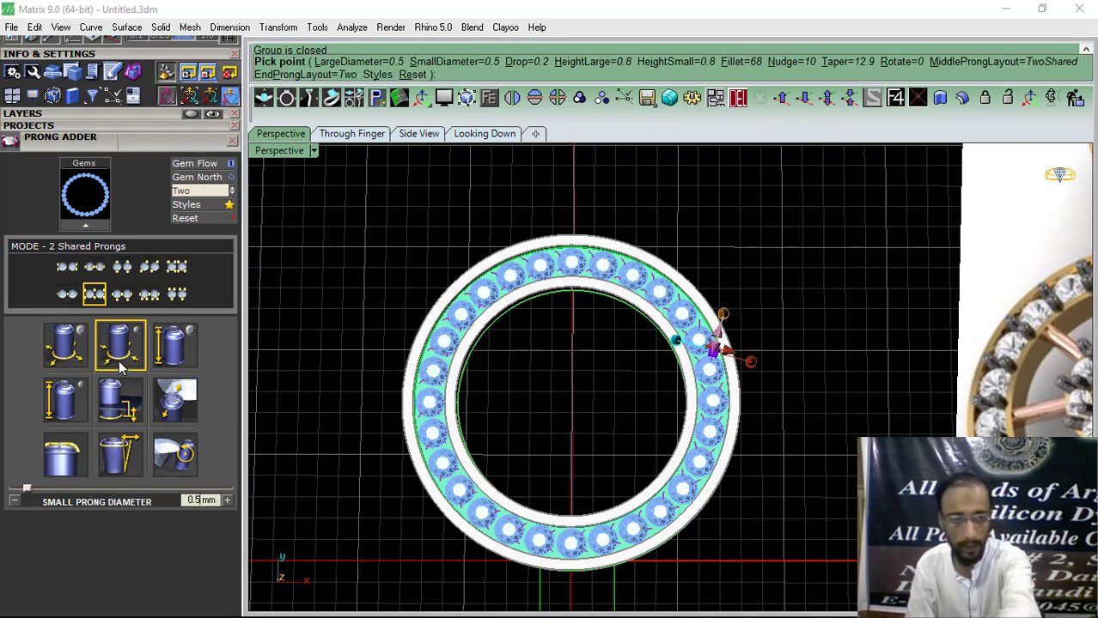
left_click(167, 361)
left_click(14, 501)
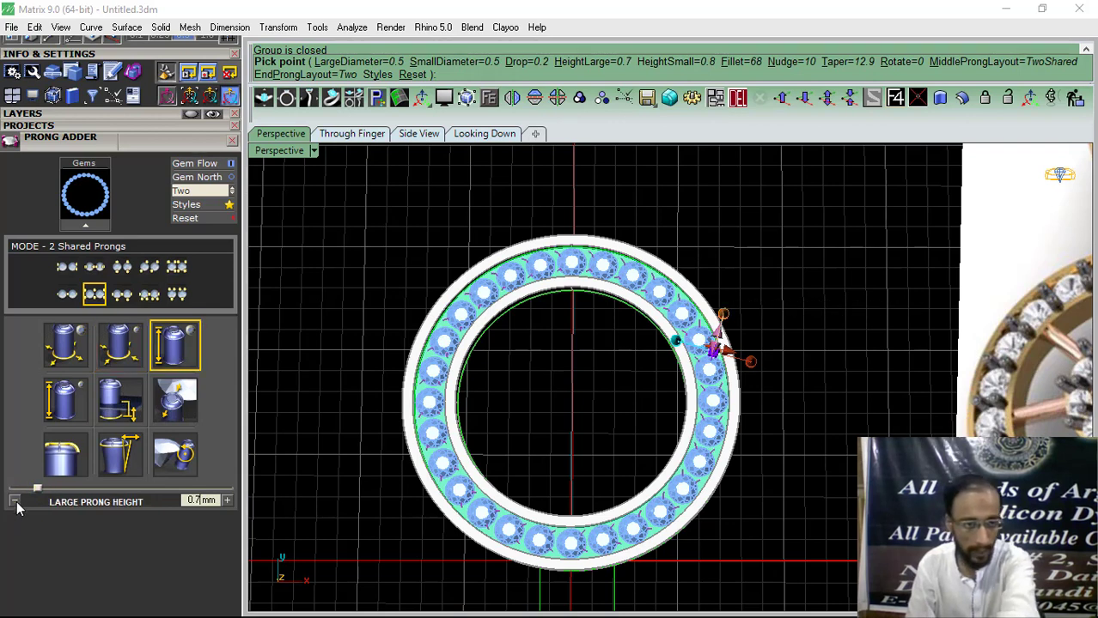
left_click(73, 408)
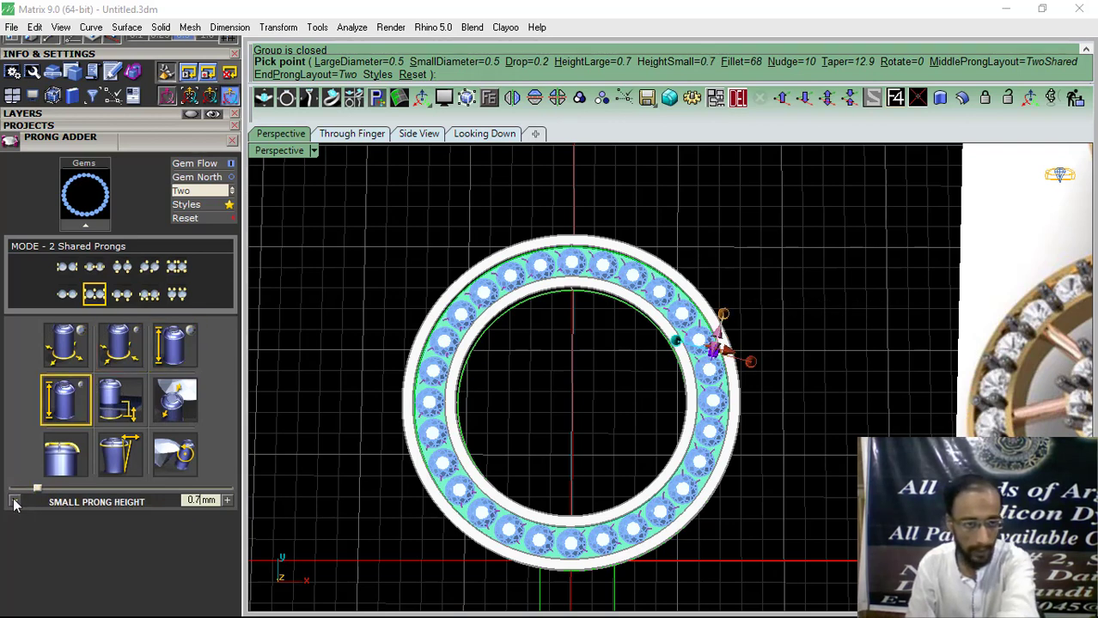
Set the prong drop to 0.15 mm and the nudge to 0%, and create the prongs around the ring.
left_click(123, 402)
left_click(14, 504)
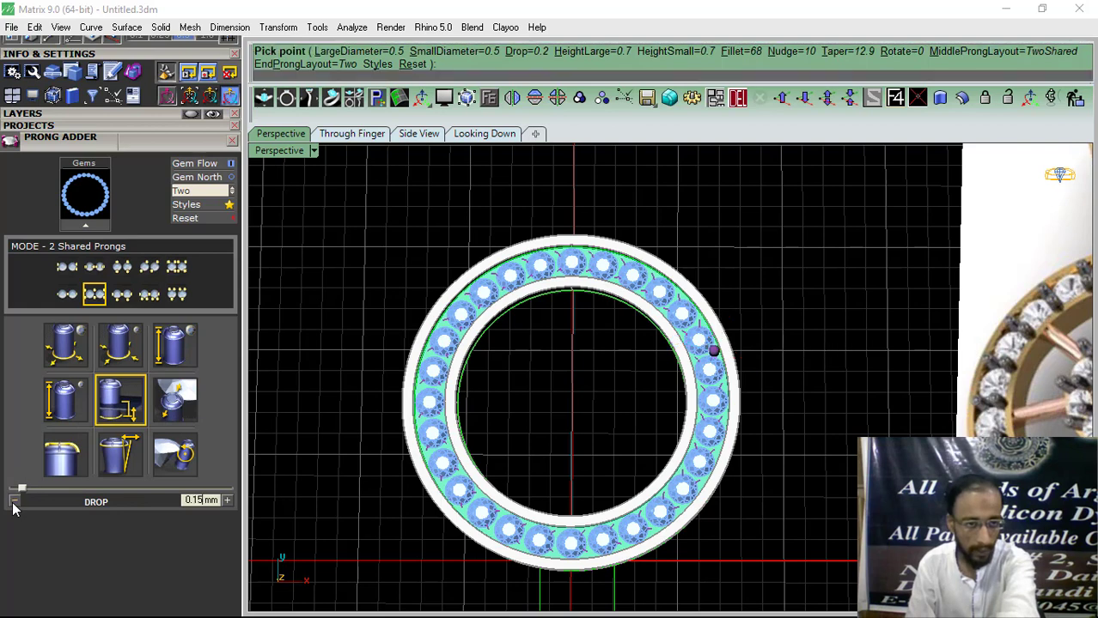
left_click(175, 404)
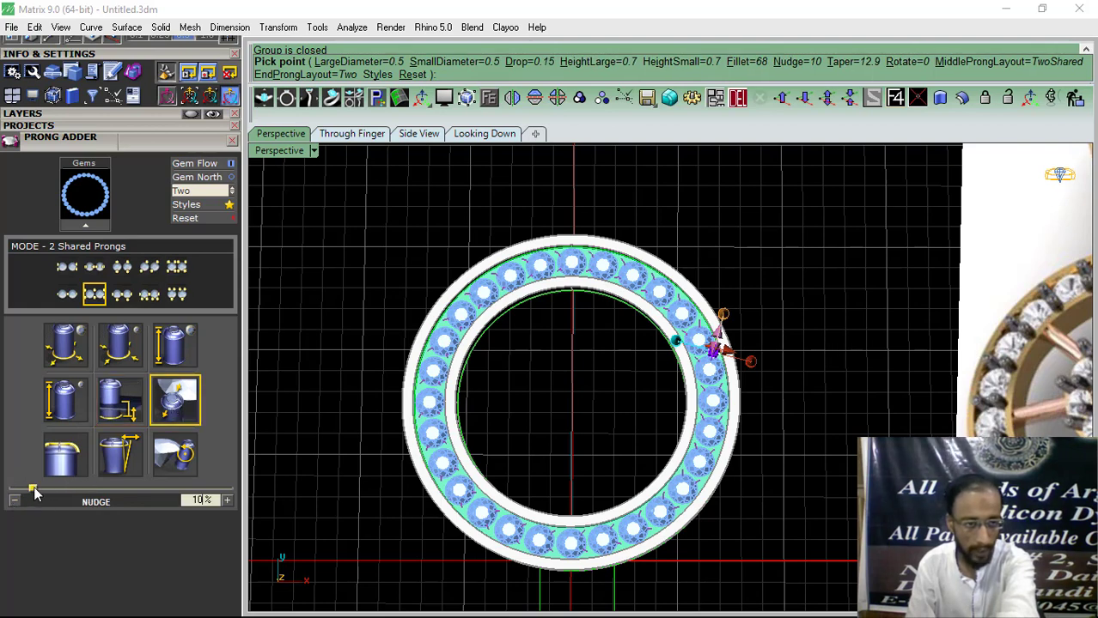
left_click_drag(35, 493, 11, 491)
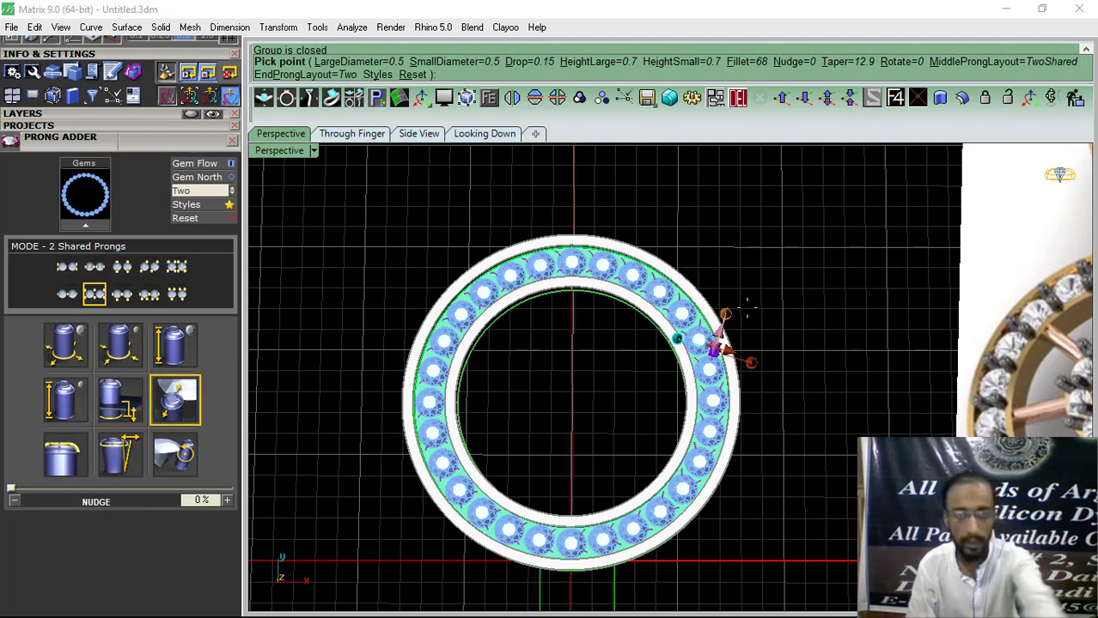
left_click(679, 337)
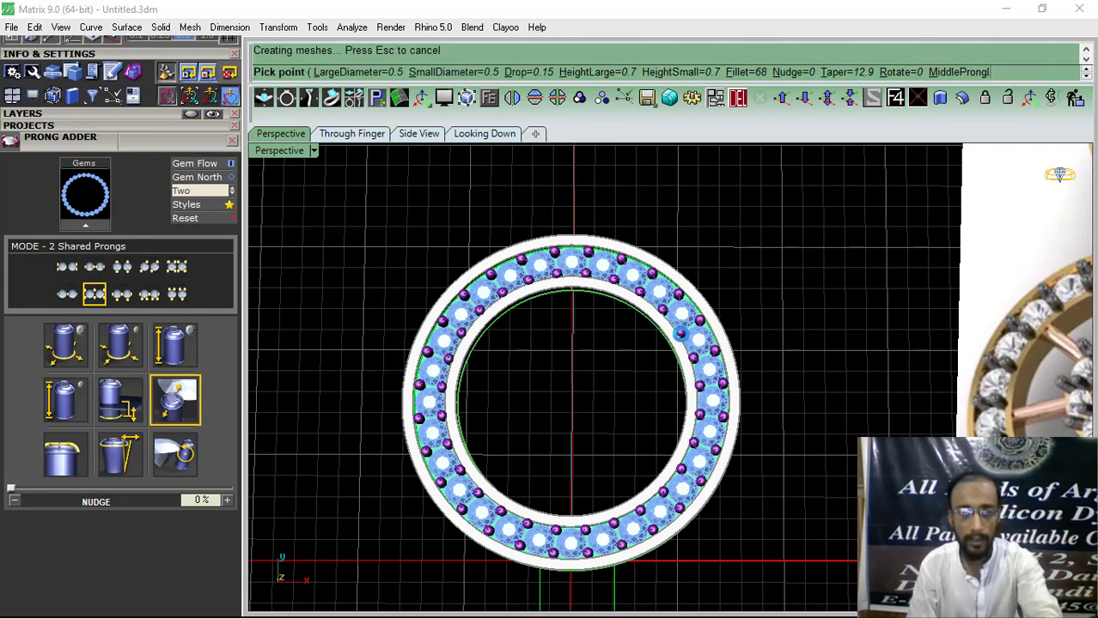
left_click(375, 602)
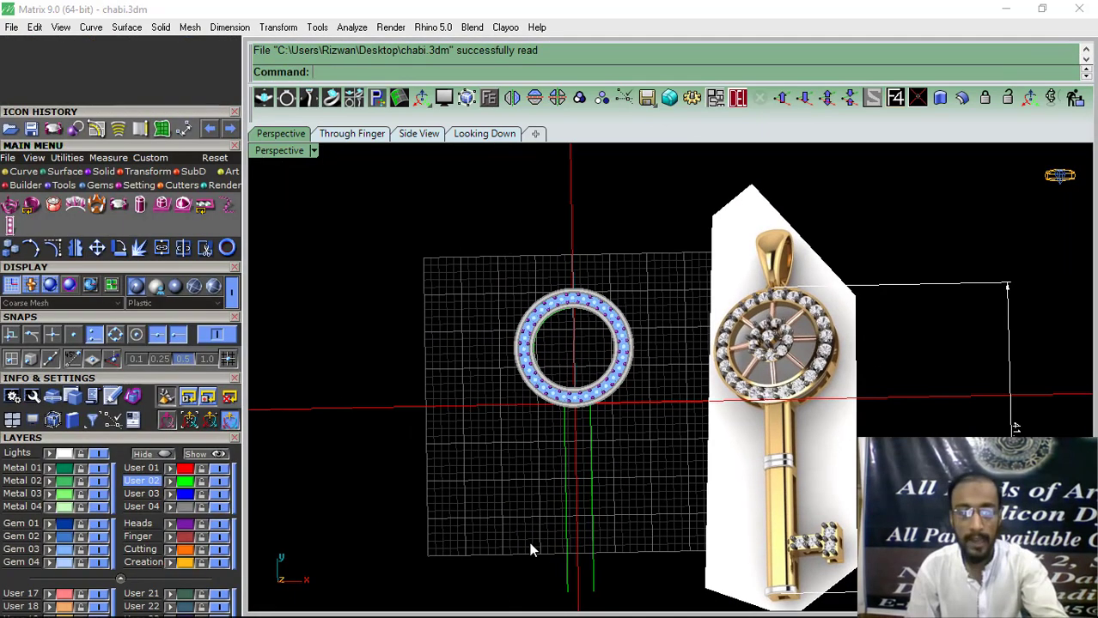
Examine the prongs and gems around the ring-shaped head from several angles.
right_click_drag(530, 550, 588, 507)
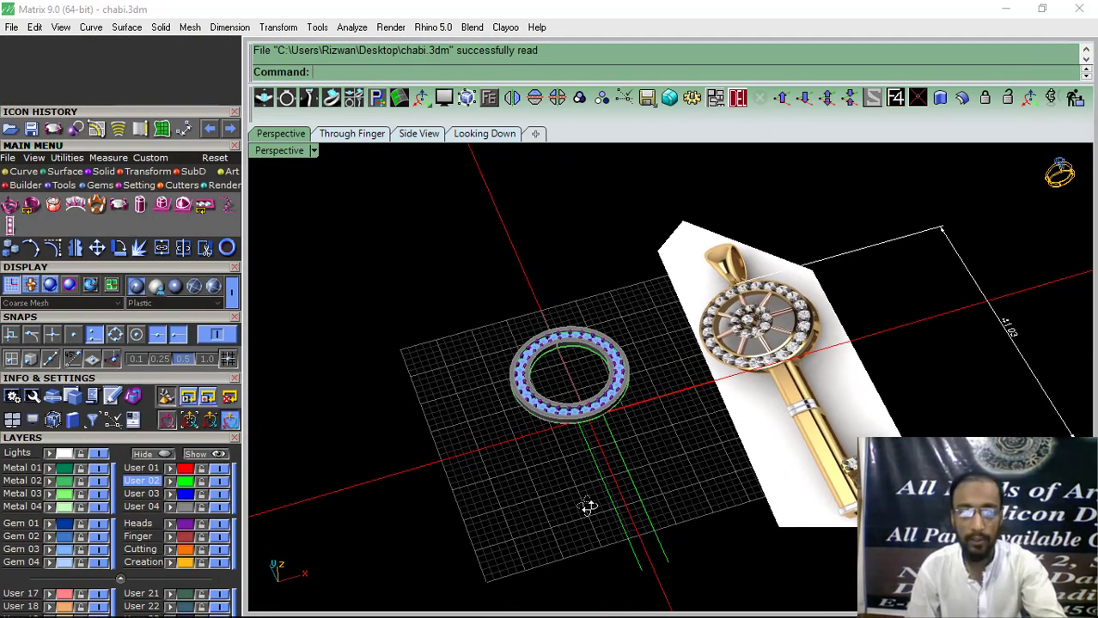
scroll(535, 384, "up", 5)
right_click_drag(517, 391, 543, 392)
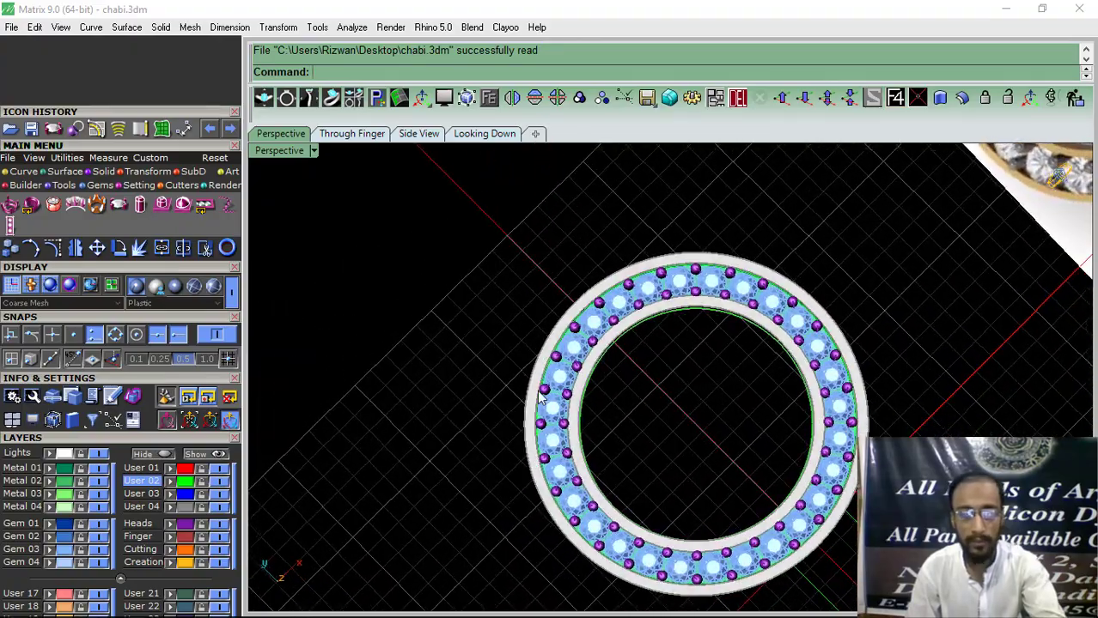
scroll(544, 386, "up", 6)
right_click_drag(620, 489, 592, 348)
scroll(498, 361, "down", 4)
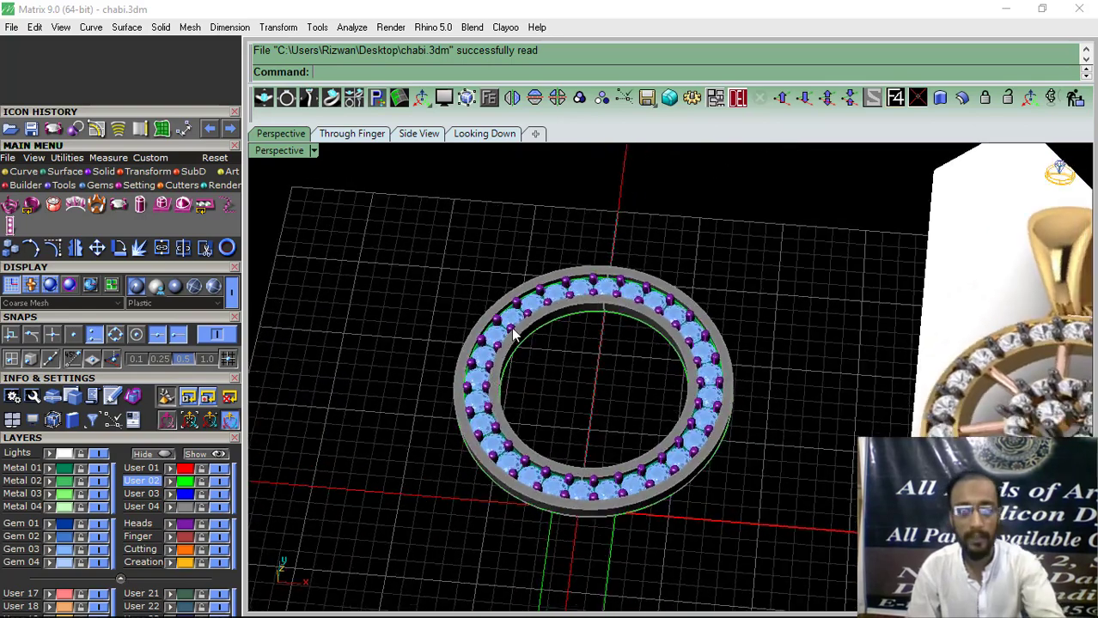
Examine the spokes and the central stone cluster of the key head in the reference image from the top view.
scroll(548, 351, "down", 6)
left_click(479, 135)
scroll(518, 301, "down", 9)
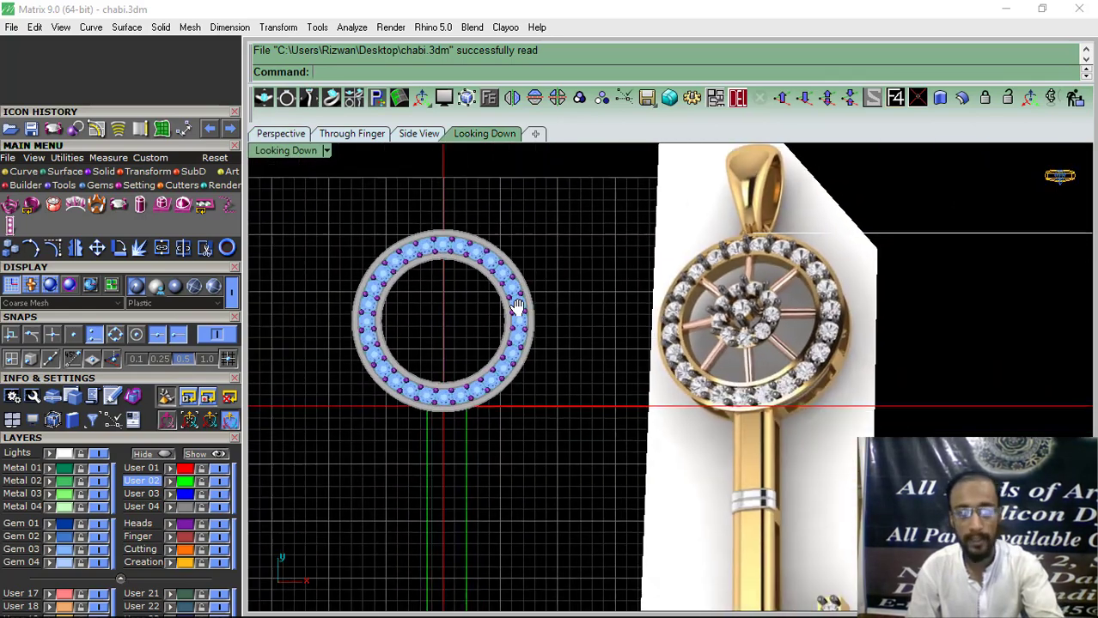
right_click_drag(560, 348, 595, 358)
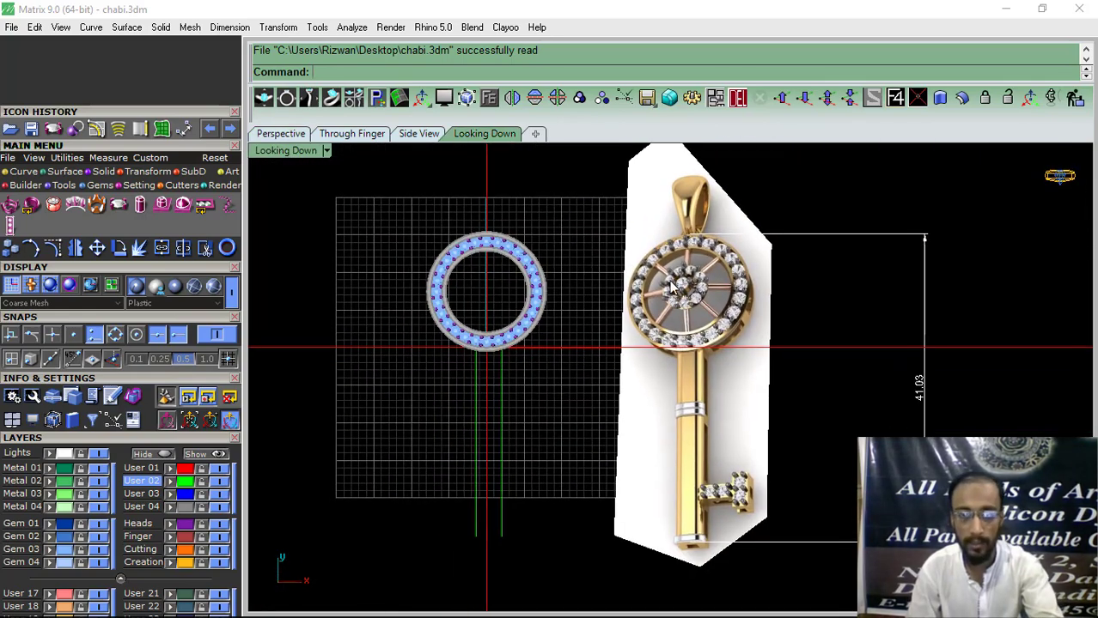
scroll(672, 288, "up", 6)
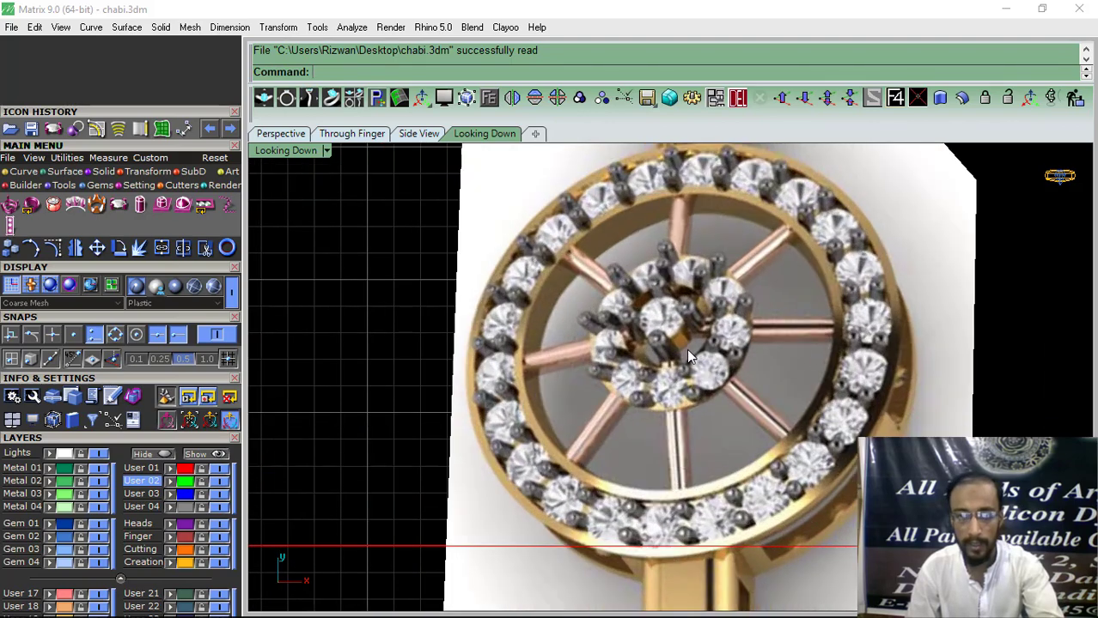
scroll(710, 315, "down", 10)
right_click_drag(485, 400, 581, 437)
scroll(551, 349, "up", 6)
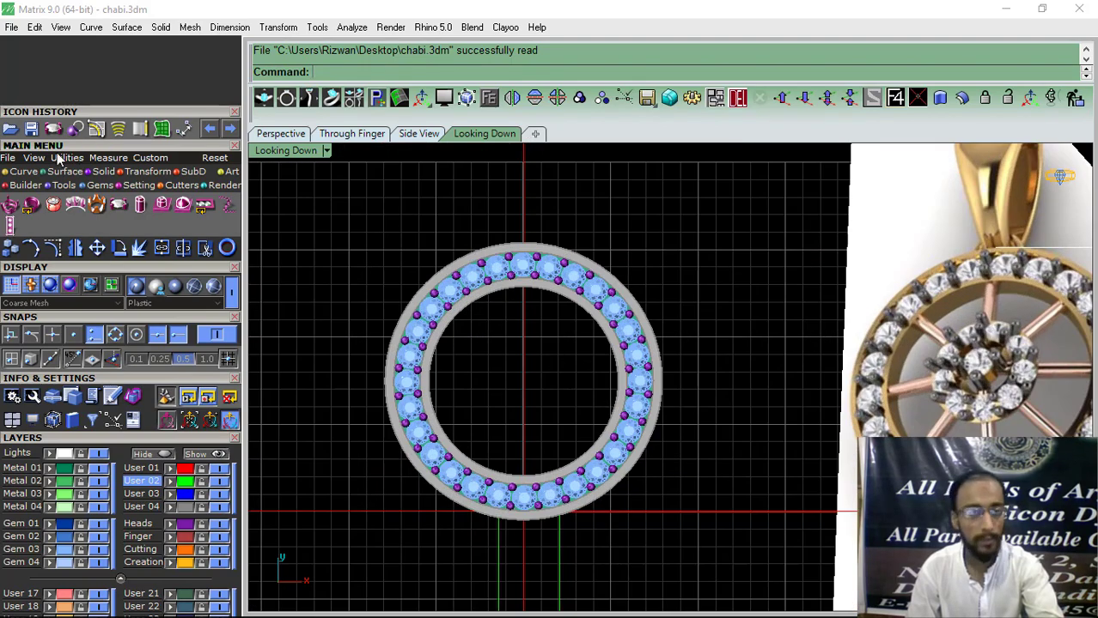
left_click(23, 171)
left_click(96, 204)
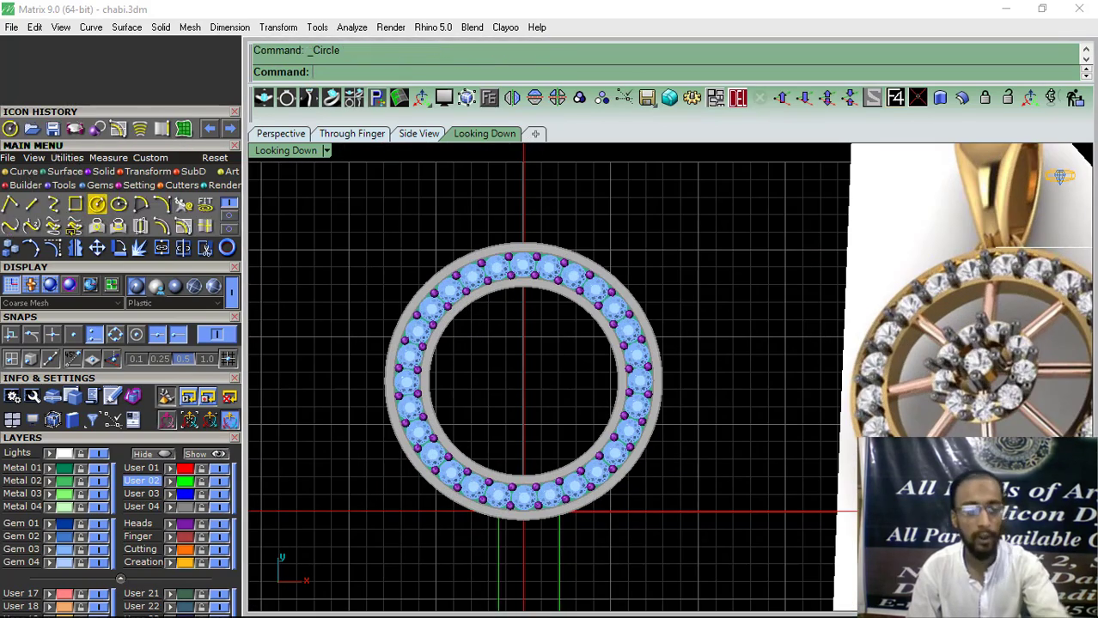
left_click(523, 511)
scroll(546, 390, "down", 3)
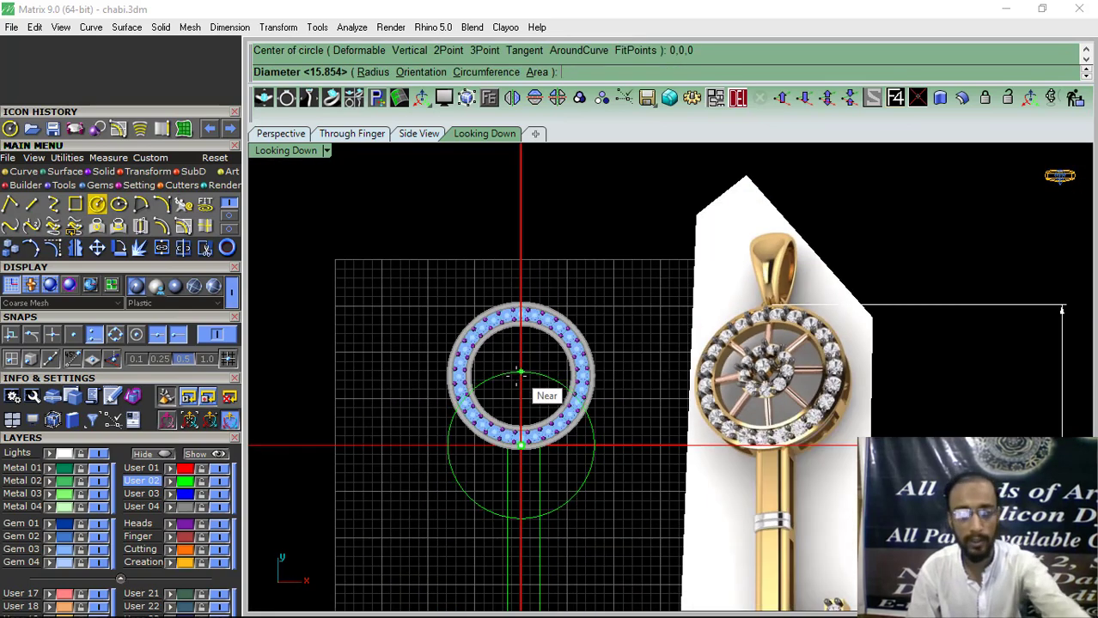
left_click(531, 453)
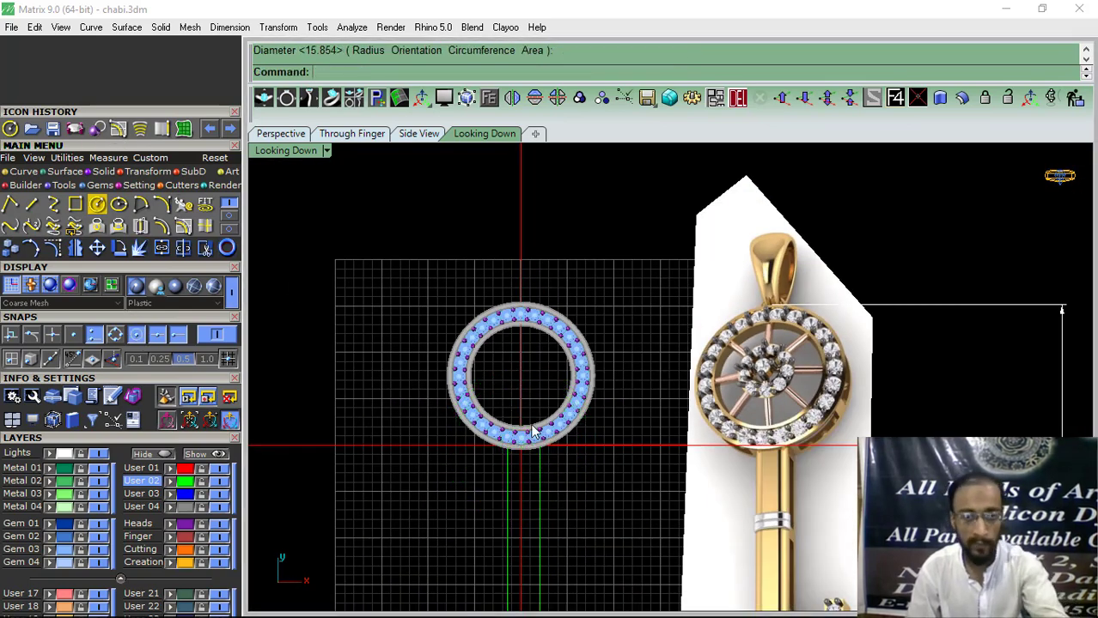
Try a circle 8 mm in diameter at the centre of the gem-set ring, and undo it.
scroll(486, 399, "up", 5)
right_click(486, 400)
left_click(551, 325)
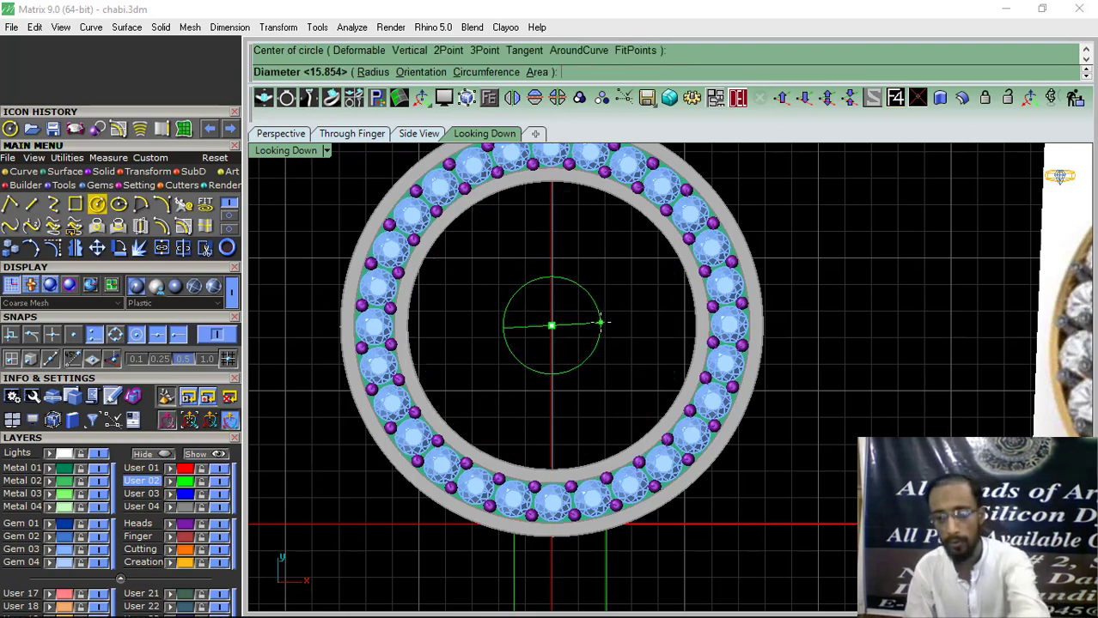
key("Return")
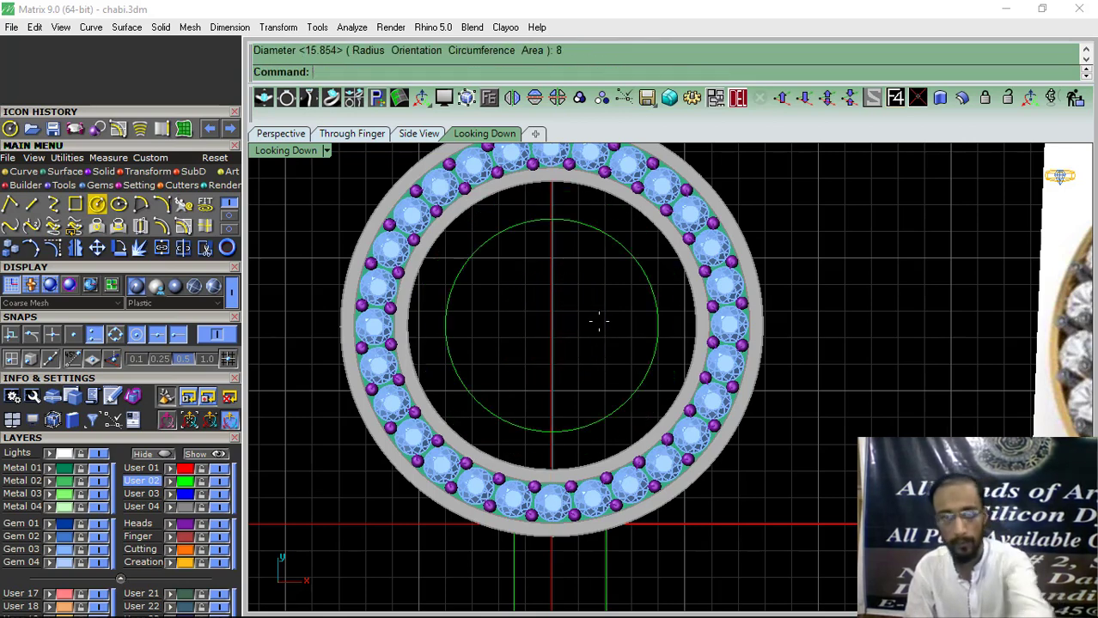
right_click_drag(543, 325, 546, 365)
key("ctrl+z")
Draw a circle 5 mm in diameter at the centre of the gem-set ring.
right_click(540, 365)
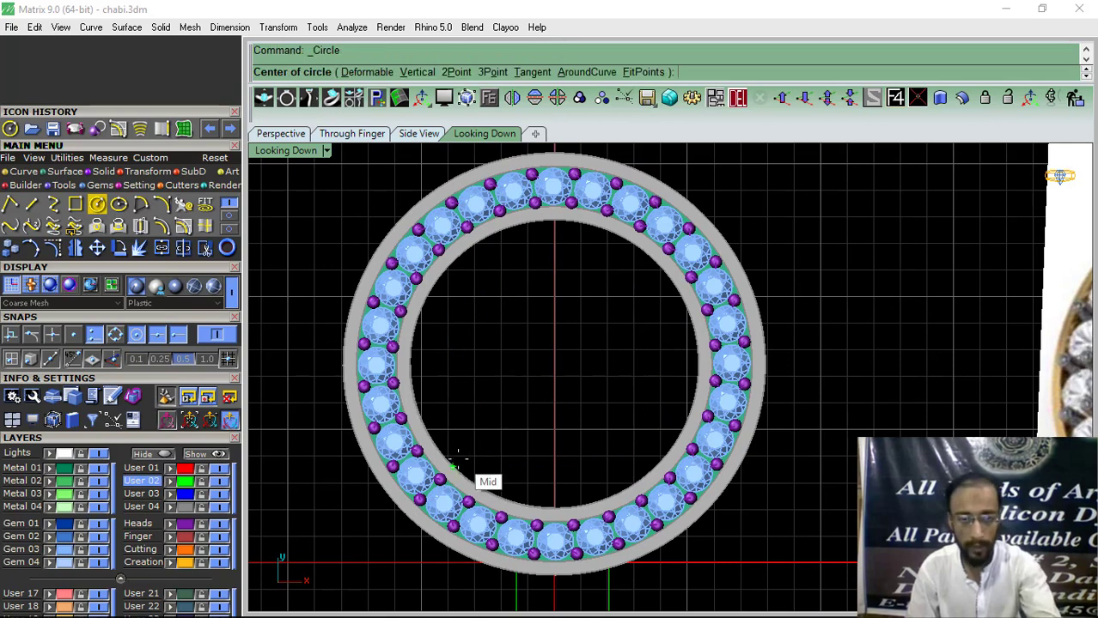
left_click(461, 466)
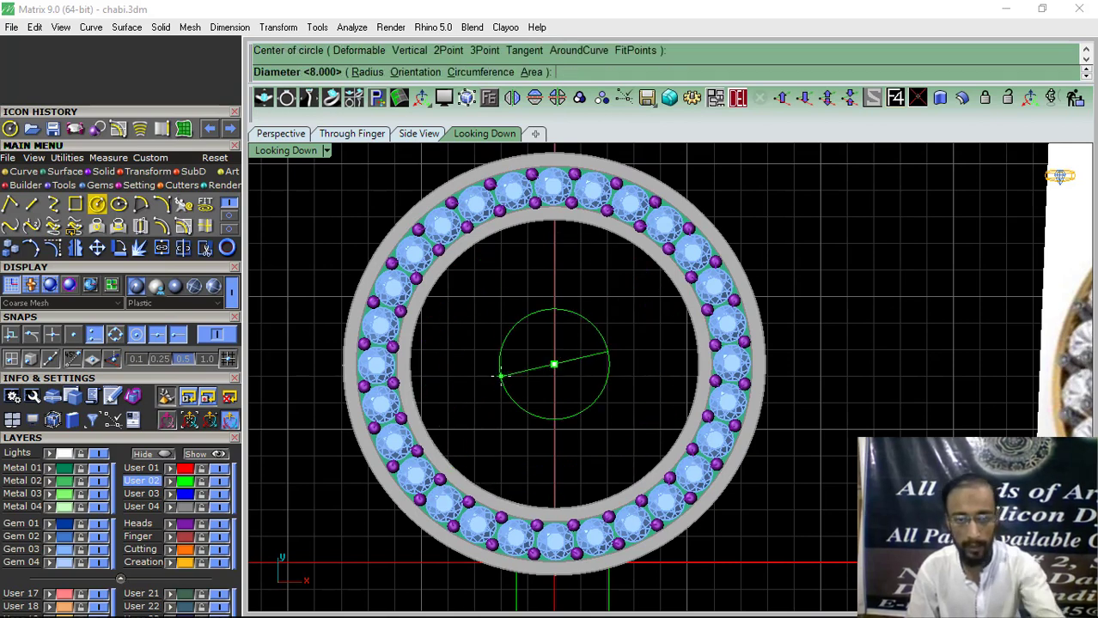
type("5")
key("Return")
right_click_drag(589, 344, 546, 345)
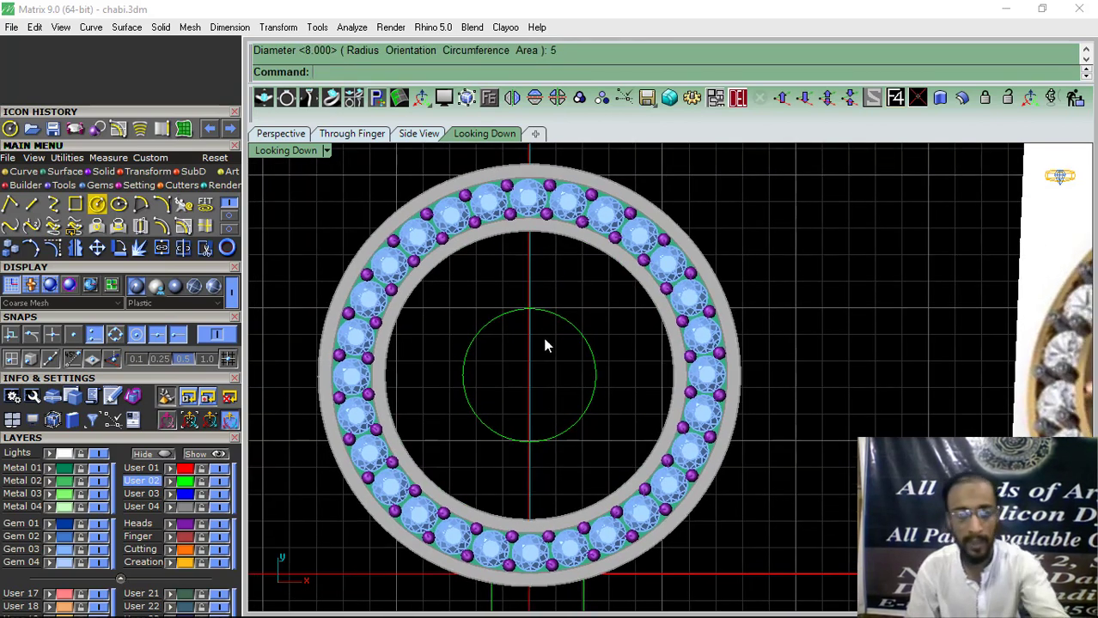
Offset the 5 mm circle by 0.75 mm to both sides and delete the original circle.
left_click(572, 336)
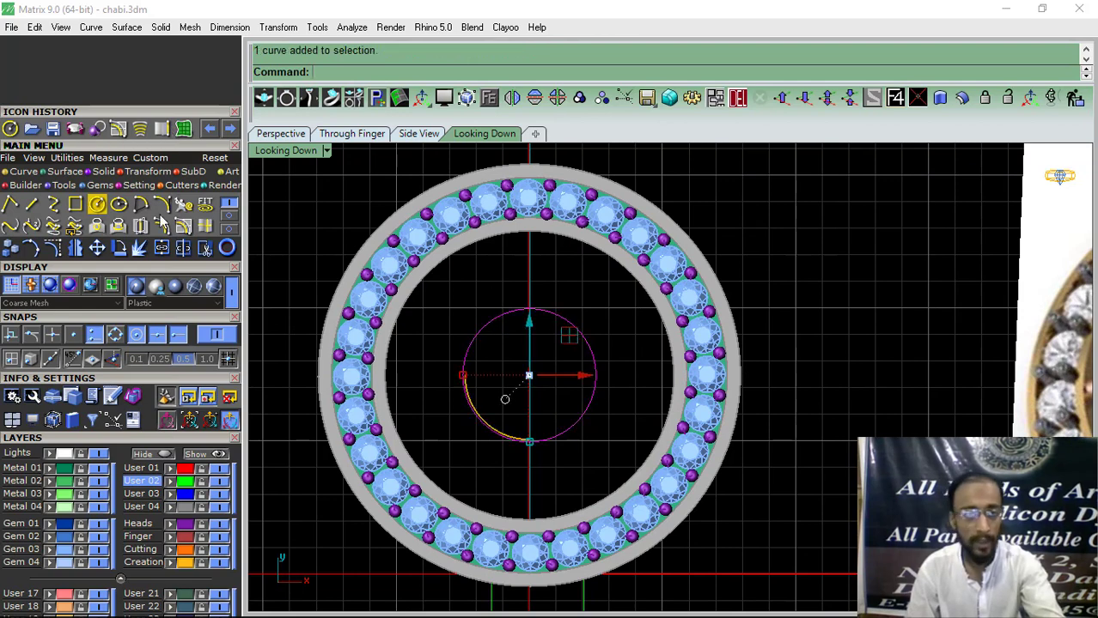
left_click(165, 227)
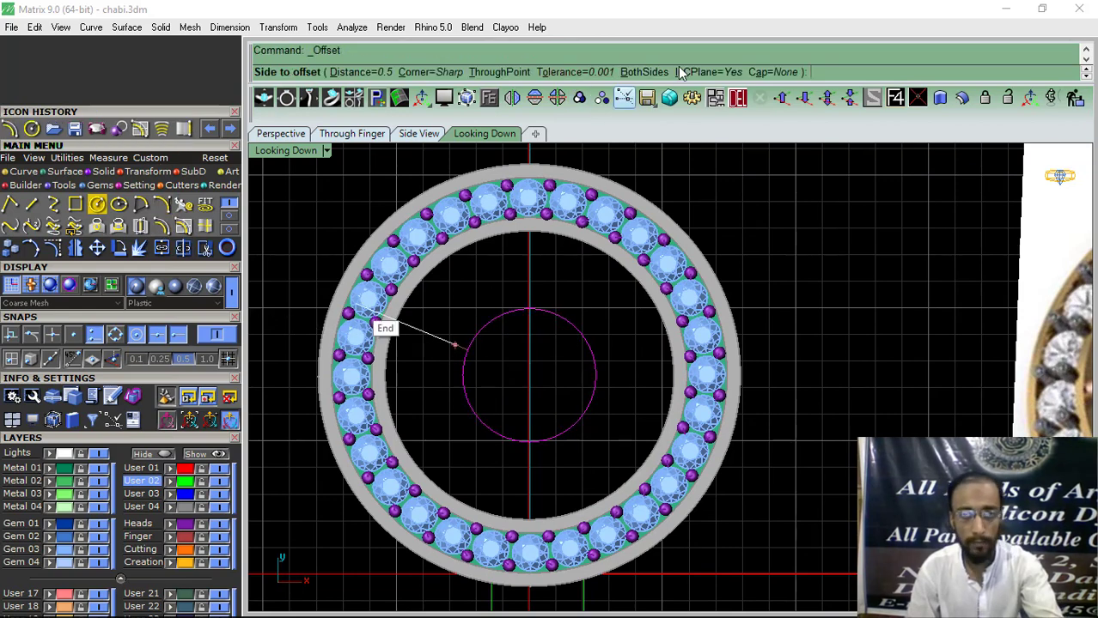
left_click(643, 72)
scroll(436, 335, "up", 3)
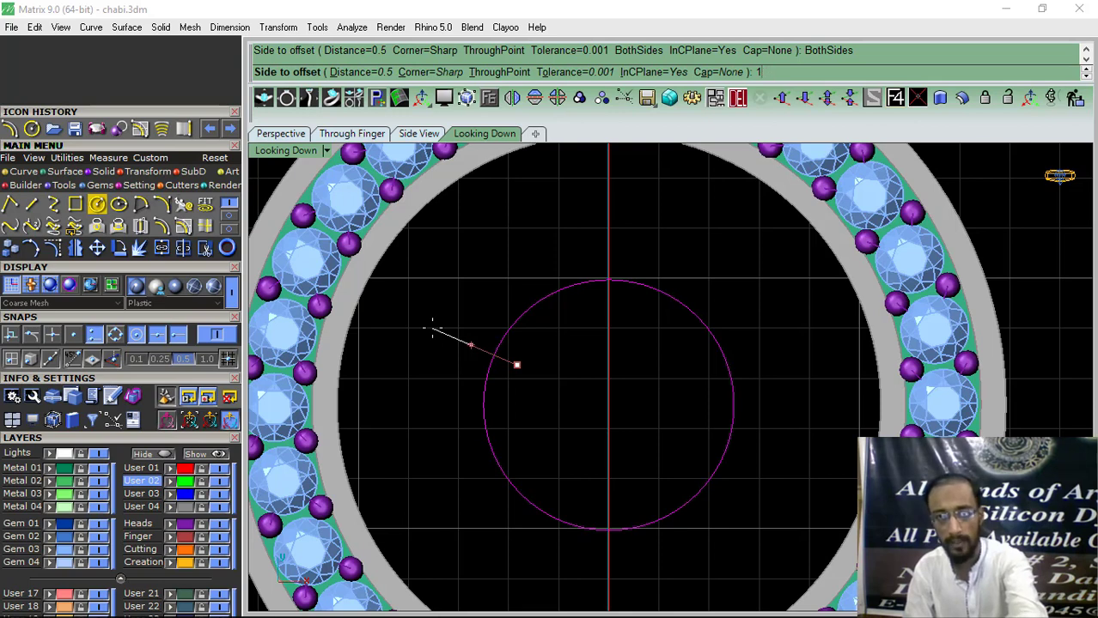
type(".75")
key("Return")
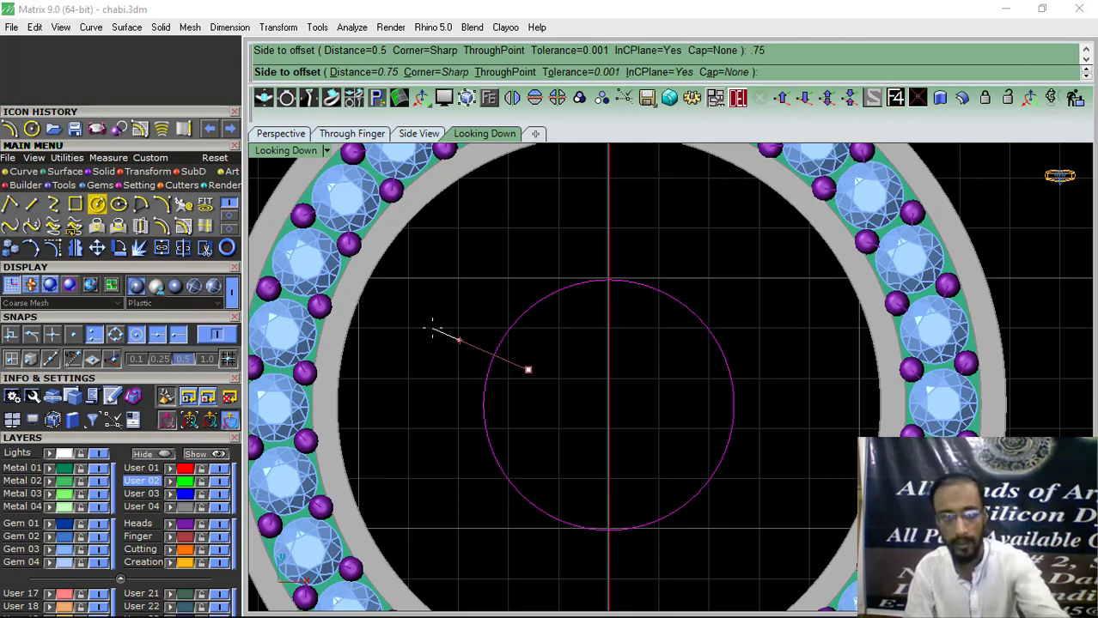
left_click(432, 329)
key("Delete")
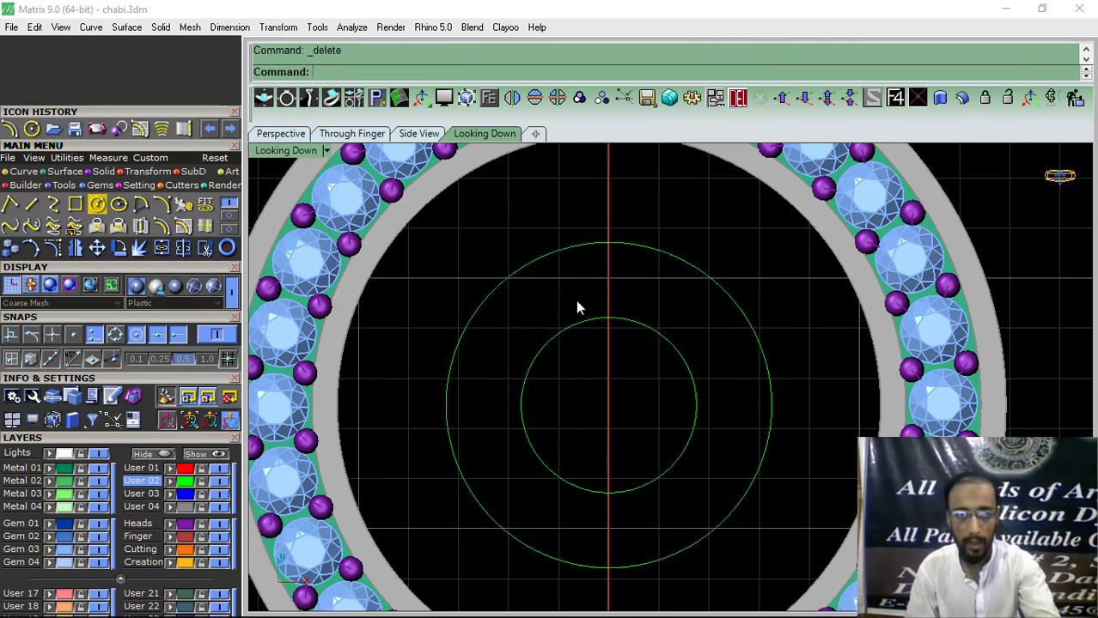
Try to dimension the inner circle's diameter between its upper and lower points.
scroll(575, 300, "down", 3)
scroll(603, 321, "up", 1)
left_click_drag(532, 376, 531, 374)
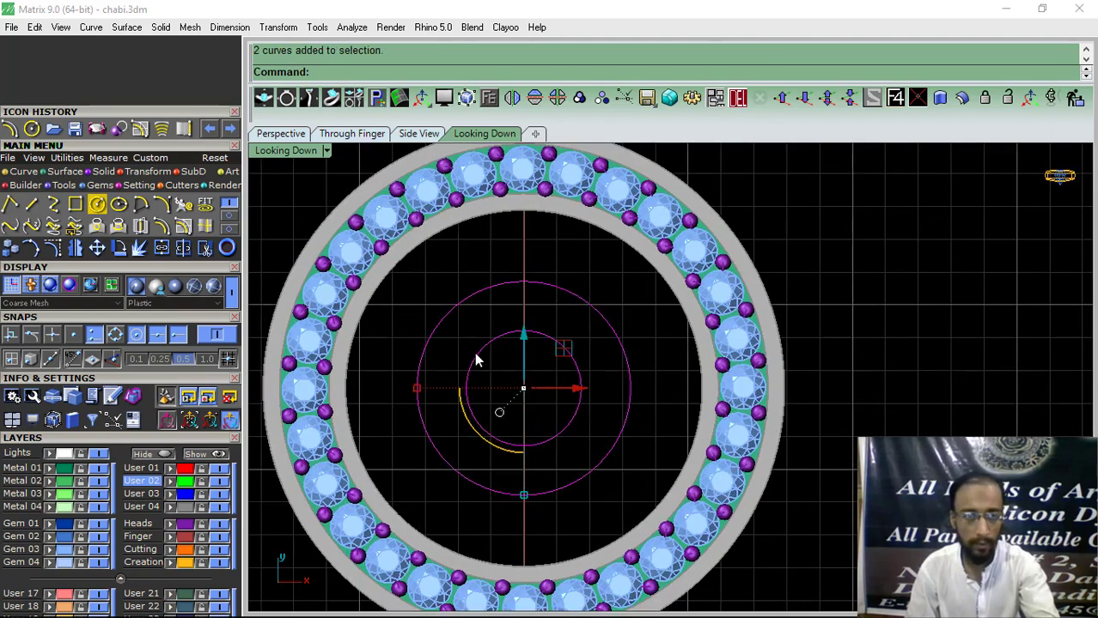
left_click(471, 319)
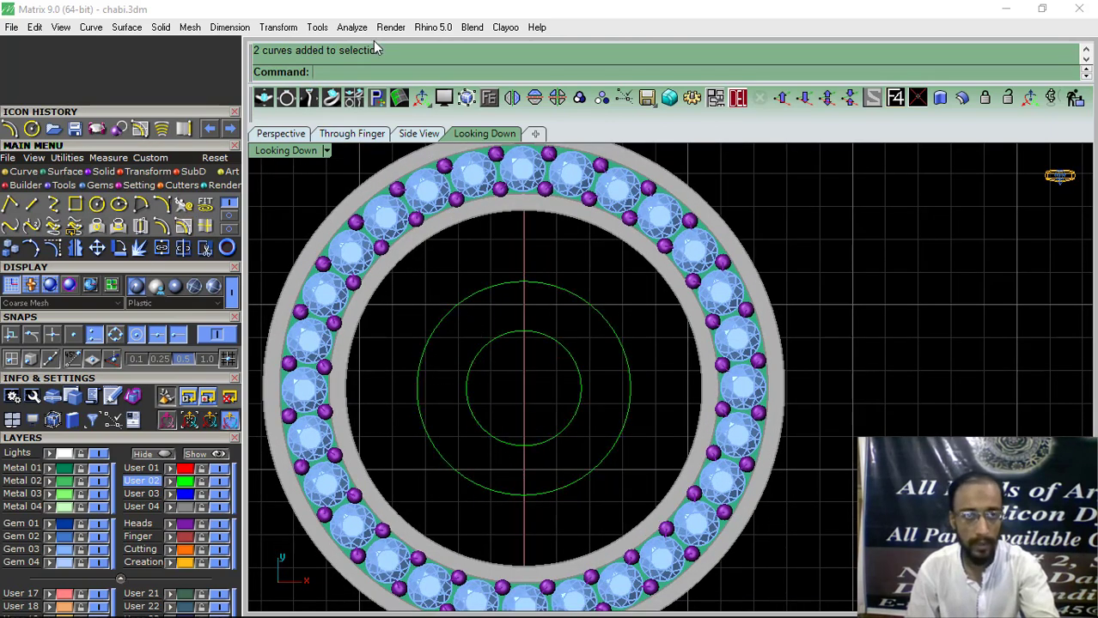
left_click(230, 27)
left_click(255, 79)
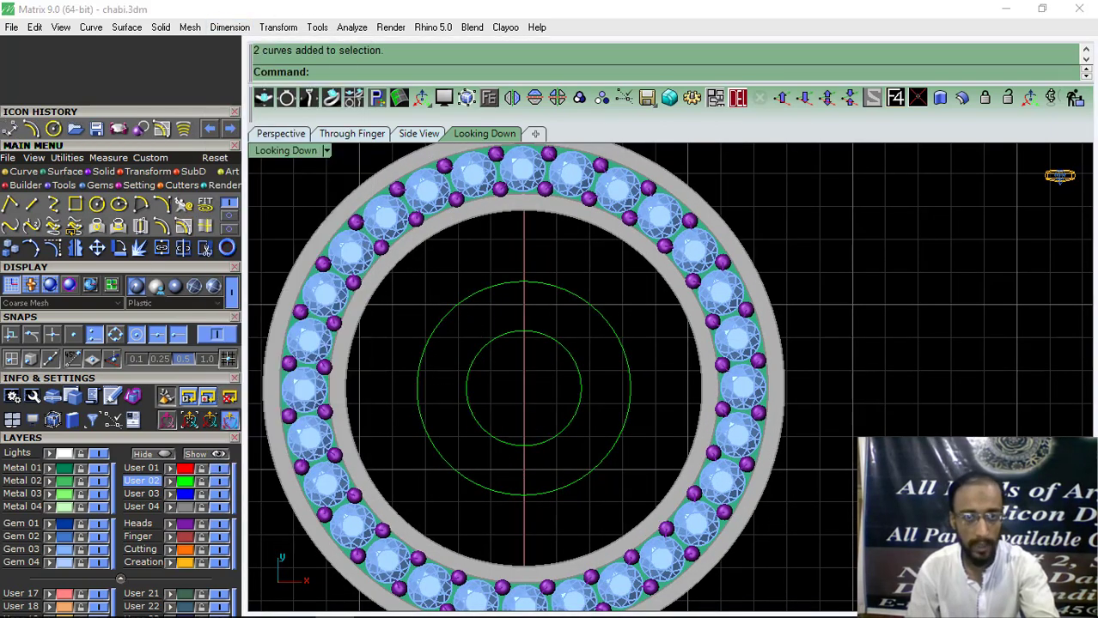
left_click(523, 328)
scroll(511, 453, "up", 2)
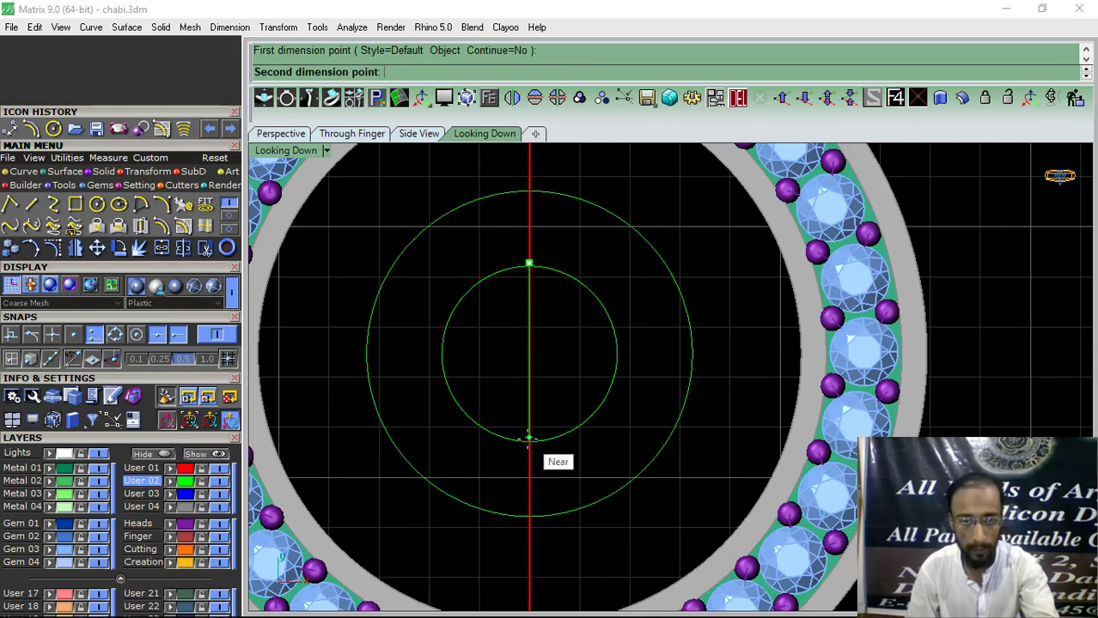
left_click(528, 439)
key("Escape")
right_click_drag(565, 356, 565, 418)
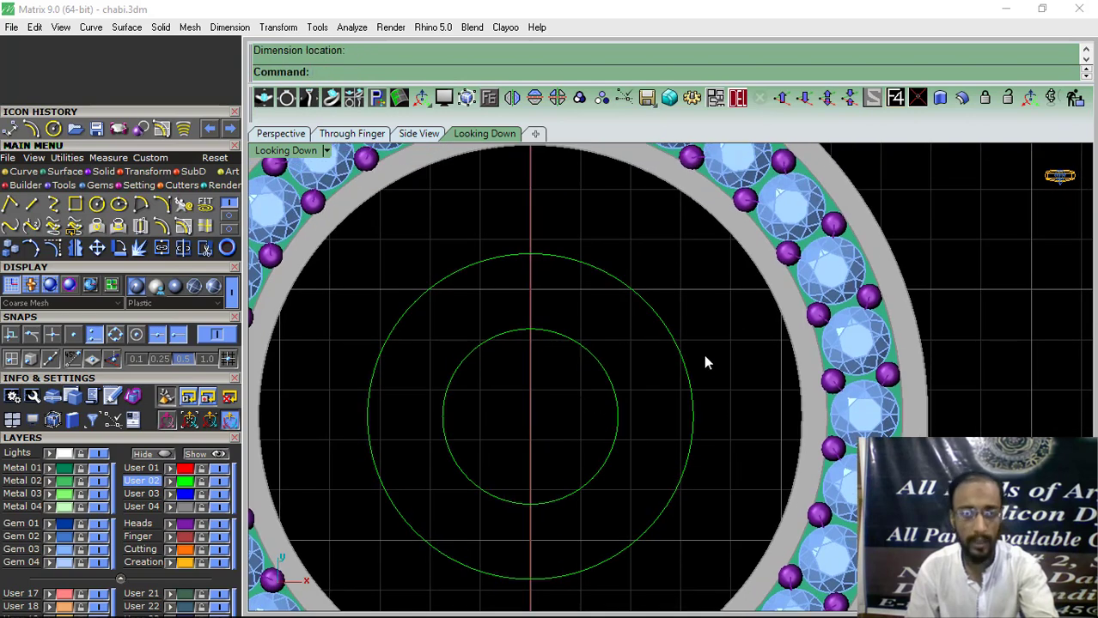
Scale both circles down uniformly to an inner diameter of about 2.9 mm, and dimension the inner circle's diameter.
left_click_drag(560, 426, 560, 425)
left_click_drag(371, 417, 395, 406, "shift")
right_click(516, 394)
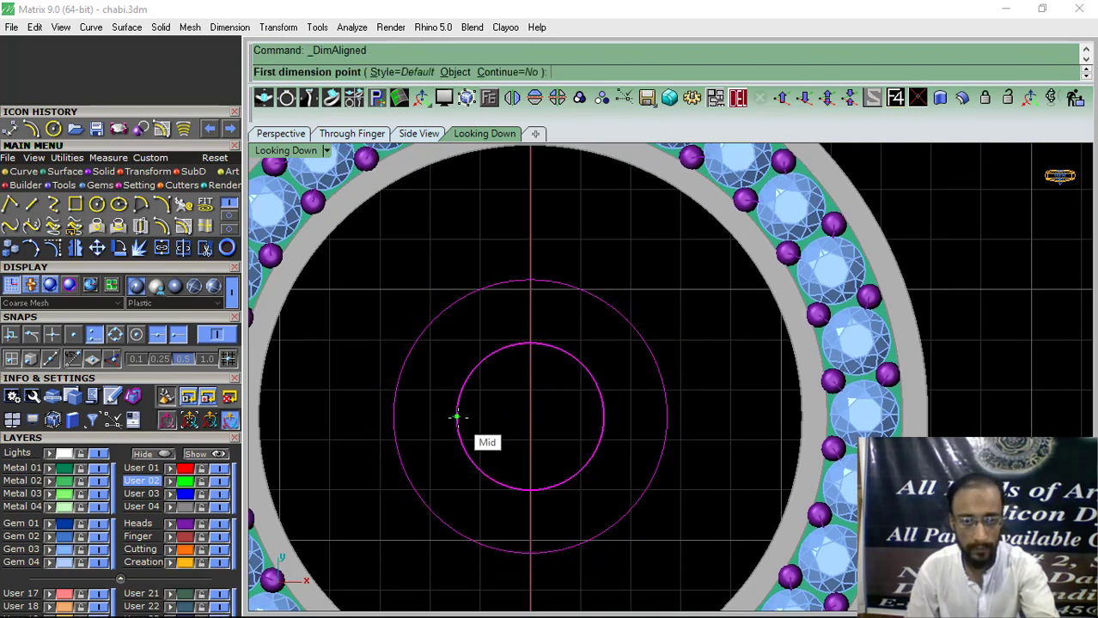
left_click(458, 416)
left_click(604, 417)
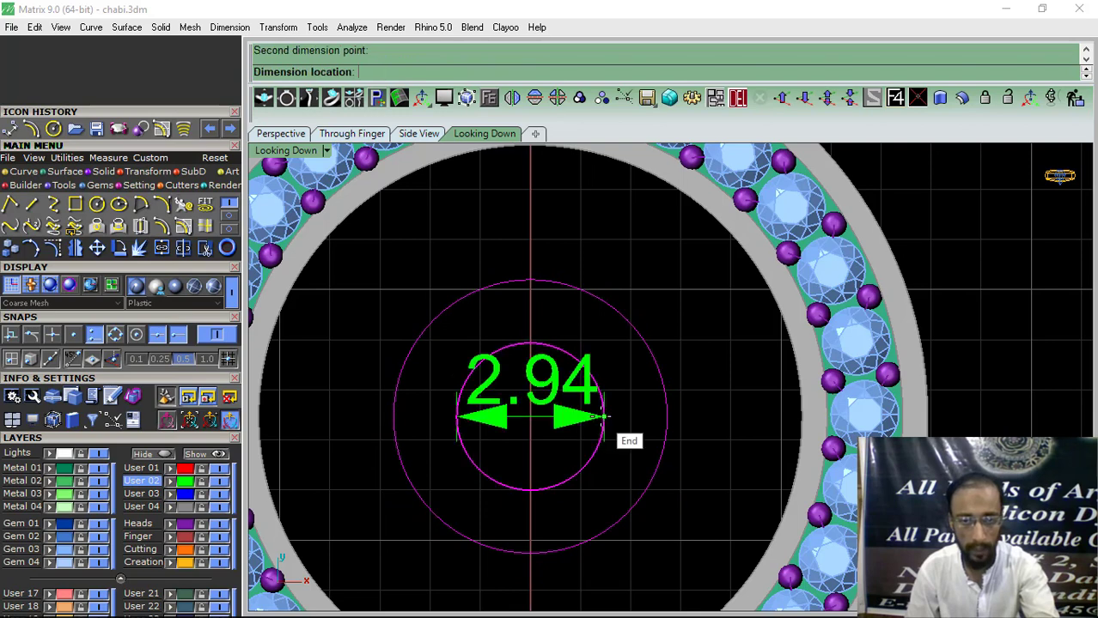
left_click(606, 253)
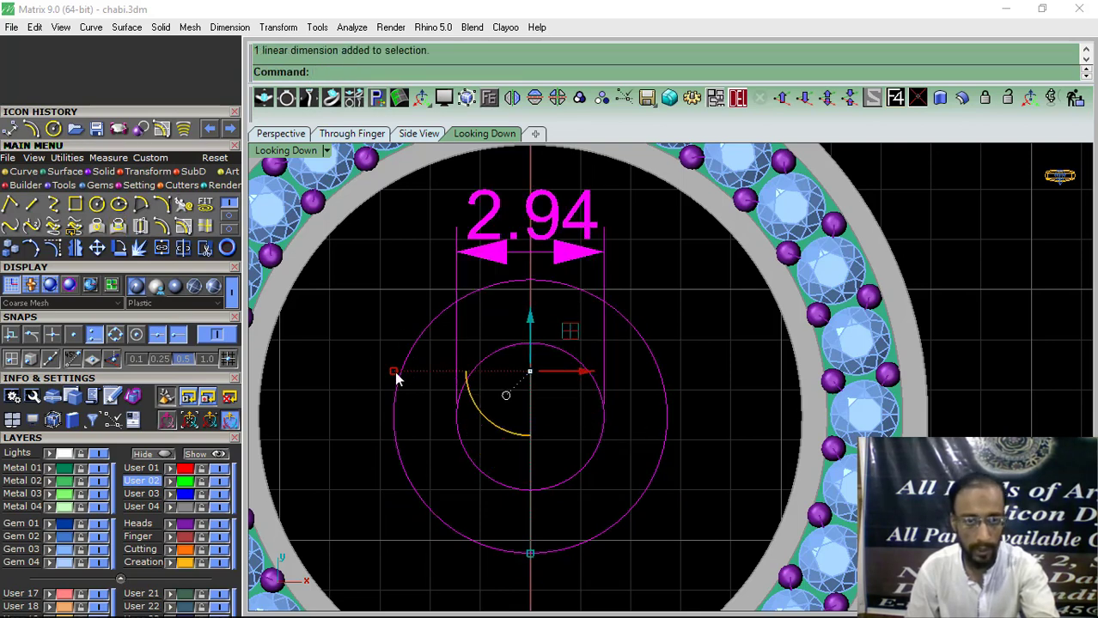
Scale both circles with the dimension down uniformly to an inner diameter of about 2.5 mm, and delete the dimension.
left_click_drag(394, 373, 416, 371, "shift")
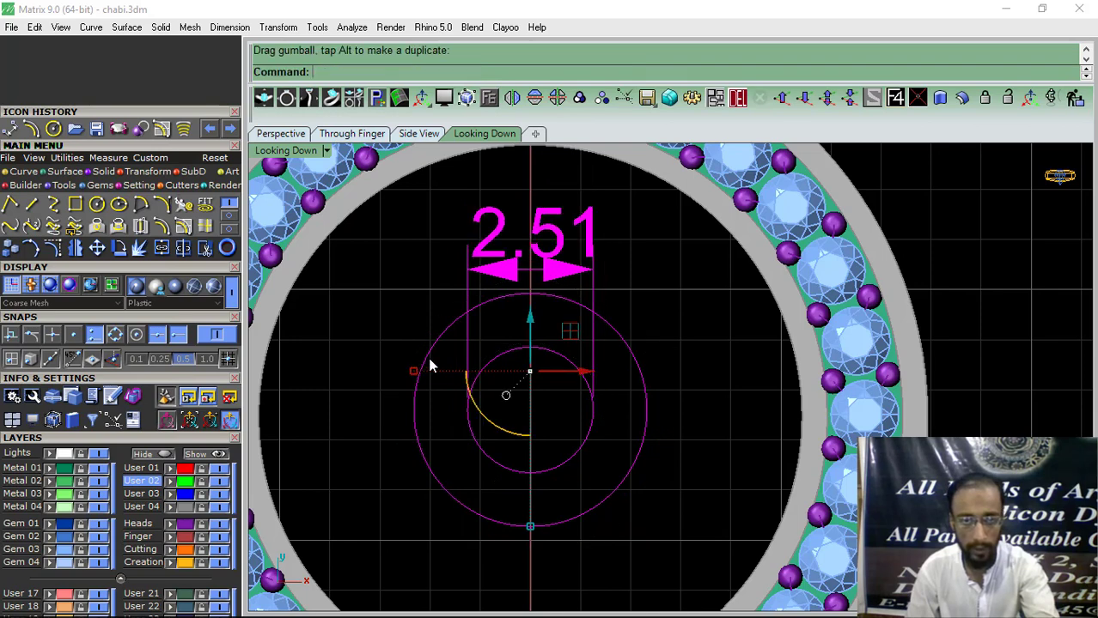
left_click(662, 302)
left_click(582, 249)
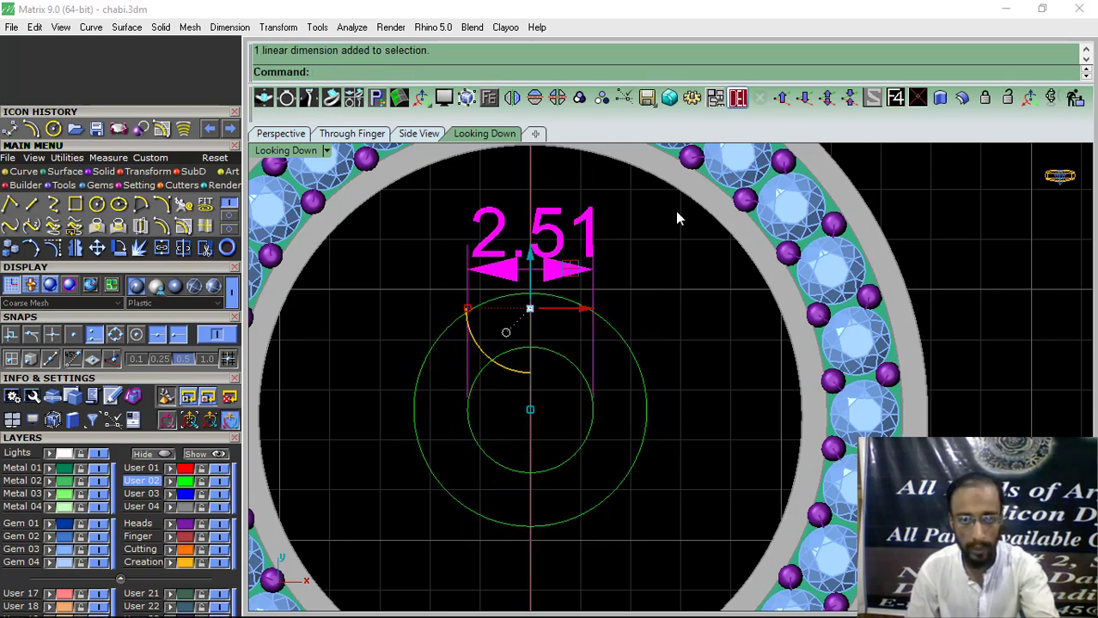
key("Delete")
Delete the outer circle and offset the inner circle 1.5 mm outward.
left_click(592, 397)
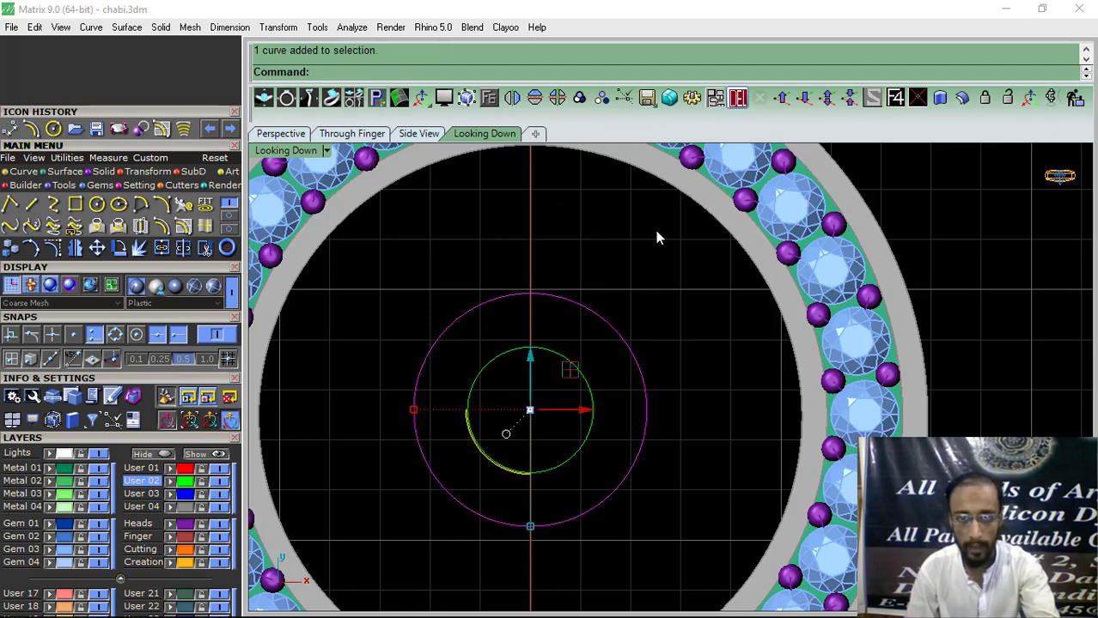
key("Delete")
left_click_drag(624, 312, 520, 431)
left_click(27, 131)
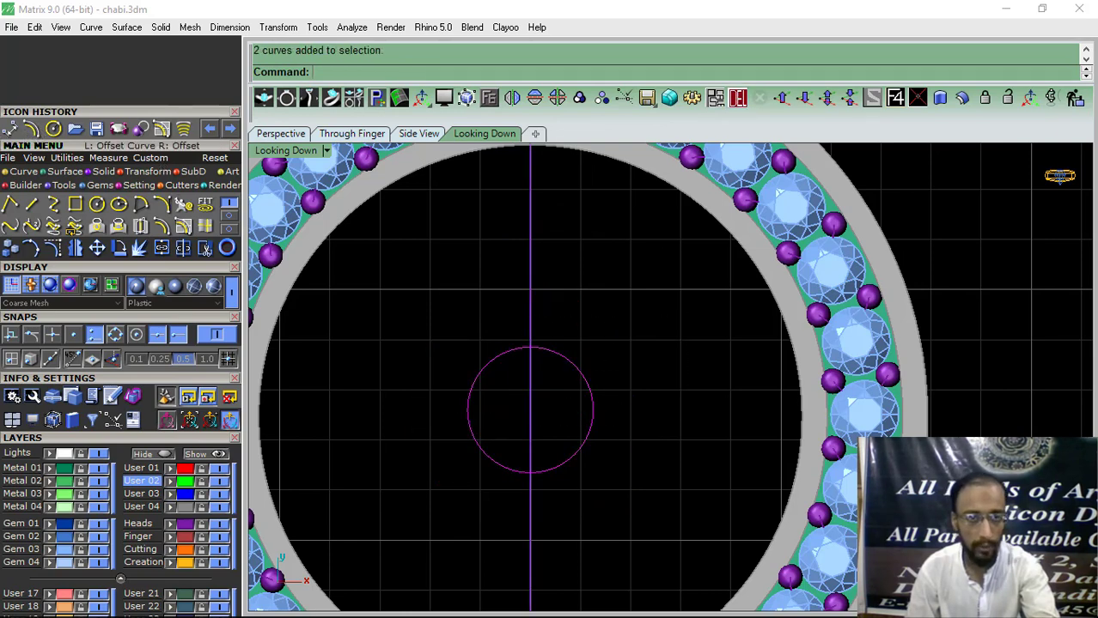
left_click(474, 412)
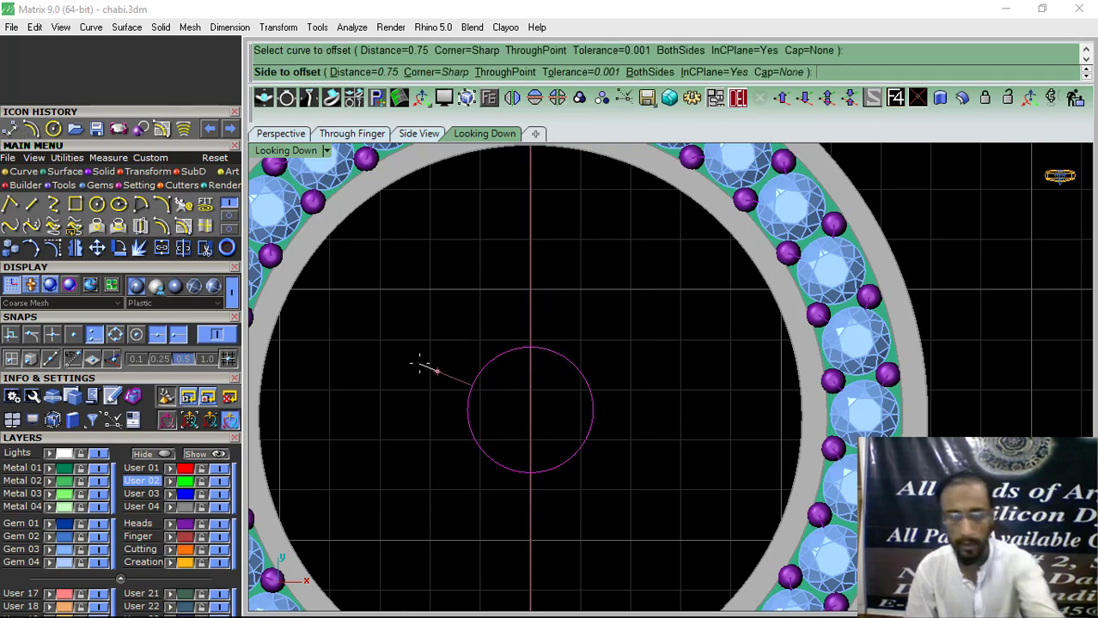
type("1.5")
key("Return")
left_click(414, 351)
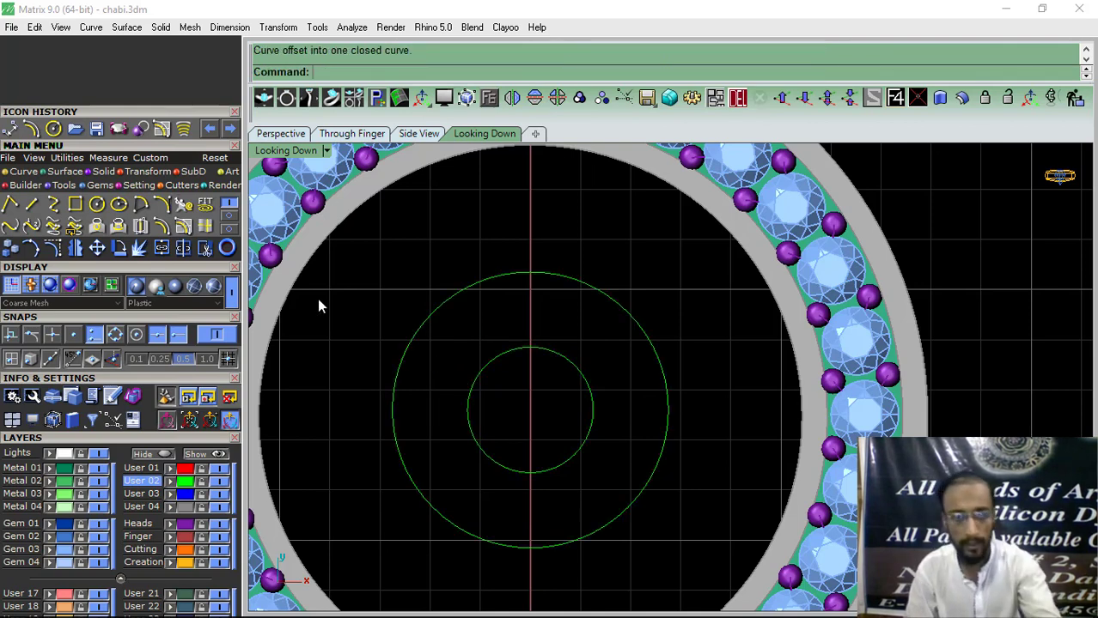
Measure the gap between the inner and outer circles.
left_click(10, 128)
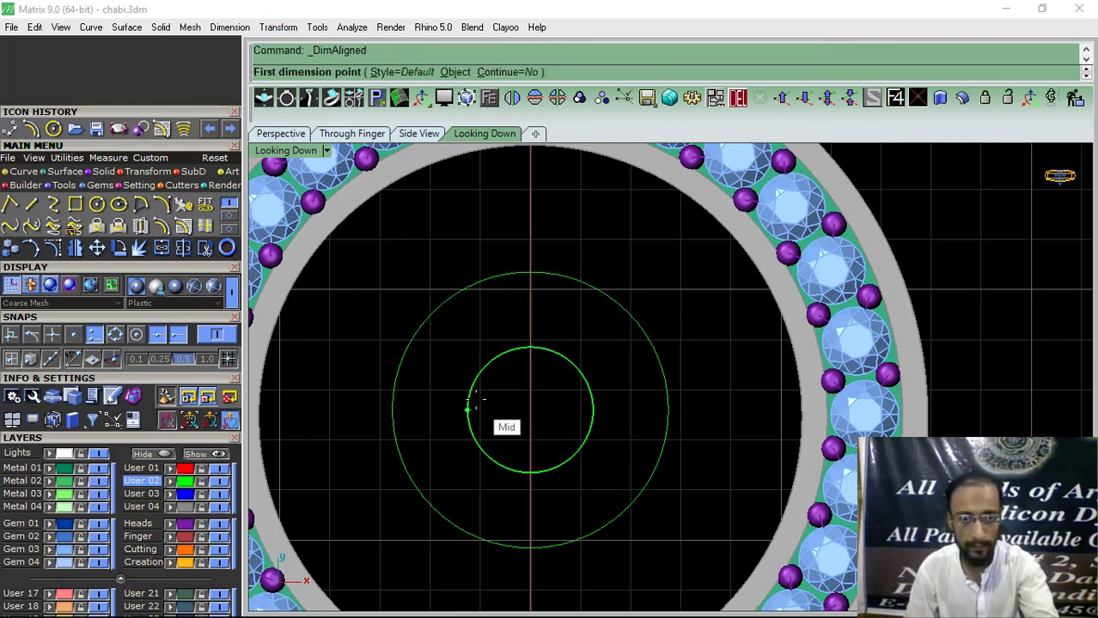
left_click(468, 411)
left_click(392, 411)
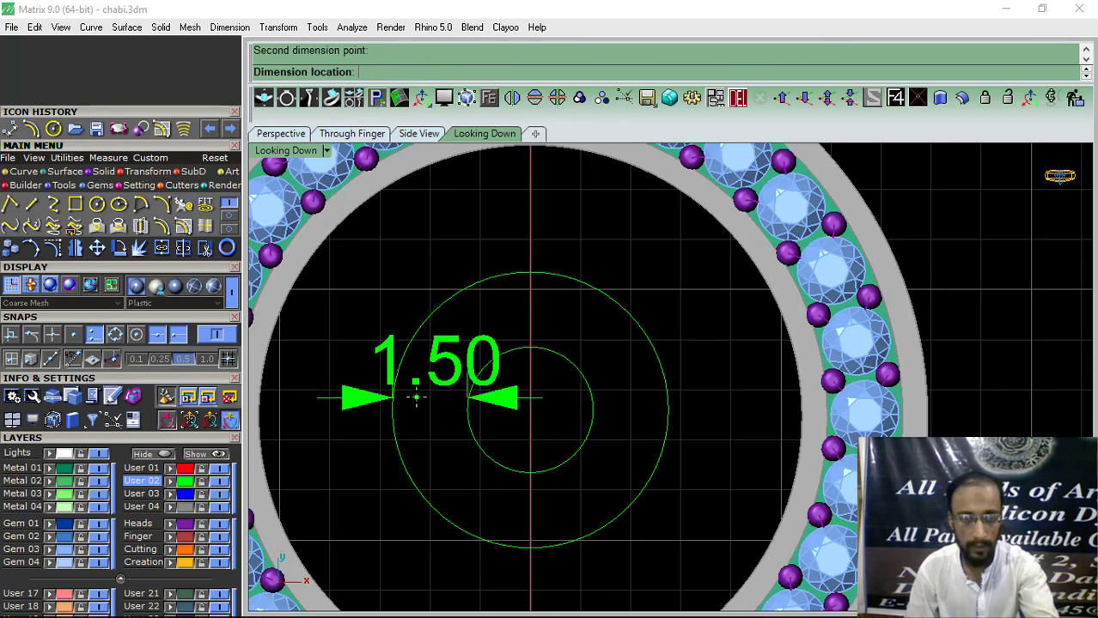
key("Escape")
Switch to the perspective view and select the inner circle at the center of the gem-set ring.
scroll(526, 378, "down", 6)
right_click_drag(526, 378, 489, 373)
scroll(509, 351, "up", 2)
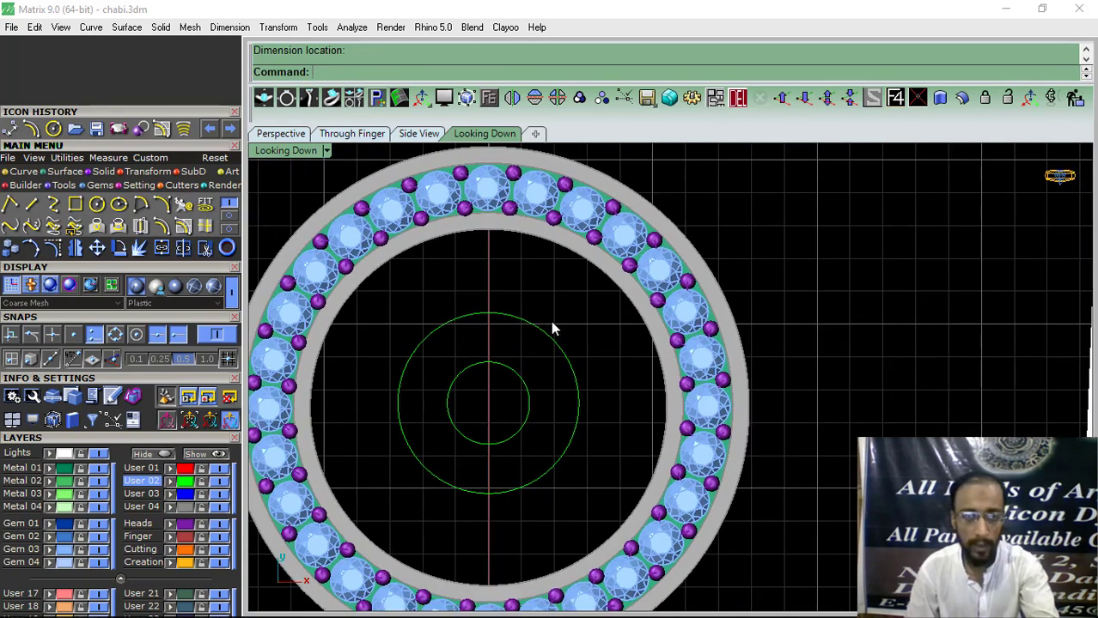
left_click_drag(552, 327, 481, 400)
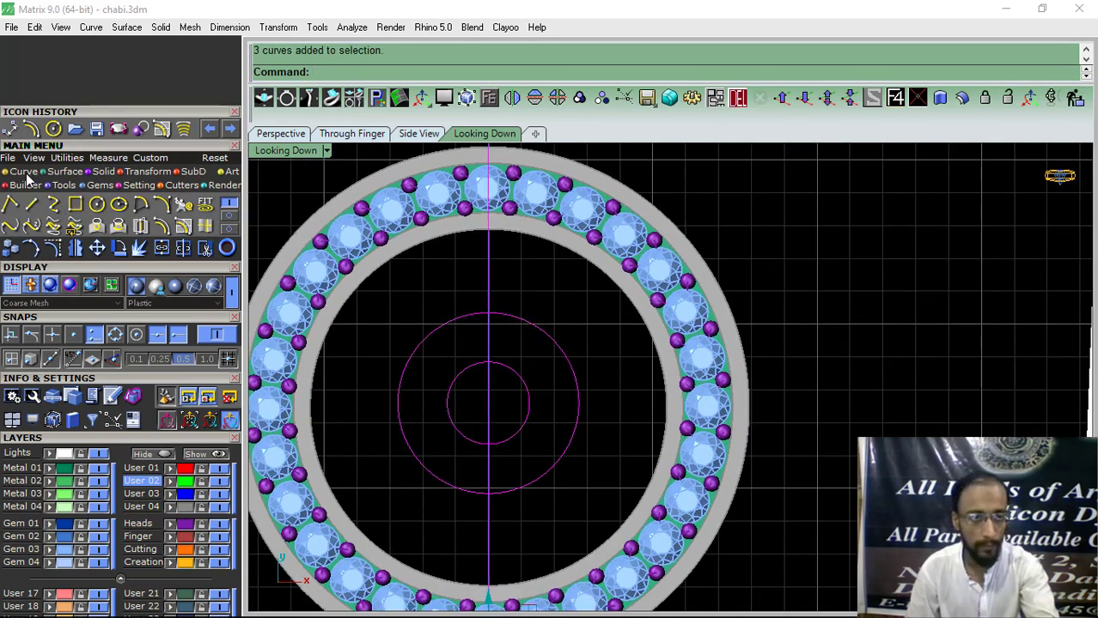
left_click(272, 138)
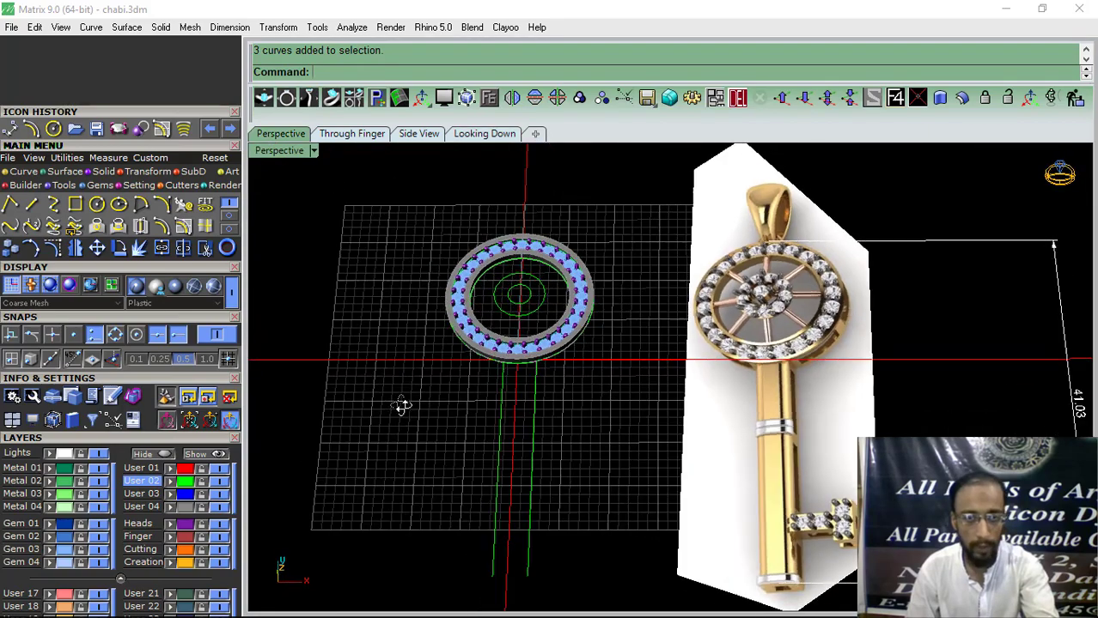
right_click_drag(402, 406, 523, 399)
scroll(512, 368, "up", 5)
left_click(583, 400)
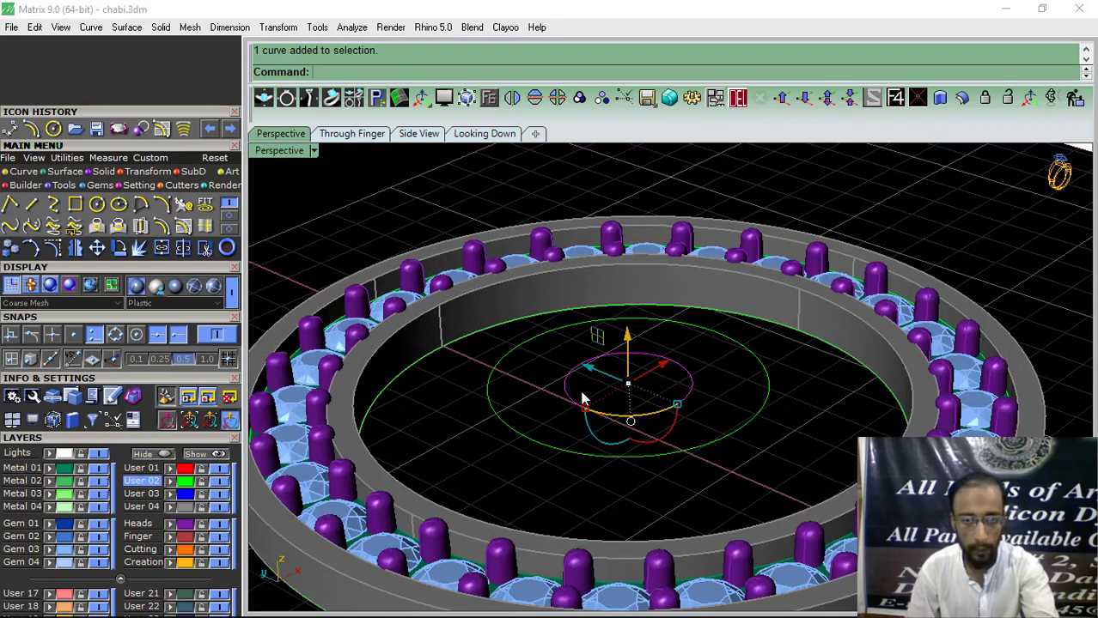
Try to raise the inner circle 0.5 mm, and undo the attempt.
left_click(628, 337)
type(".")
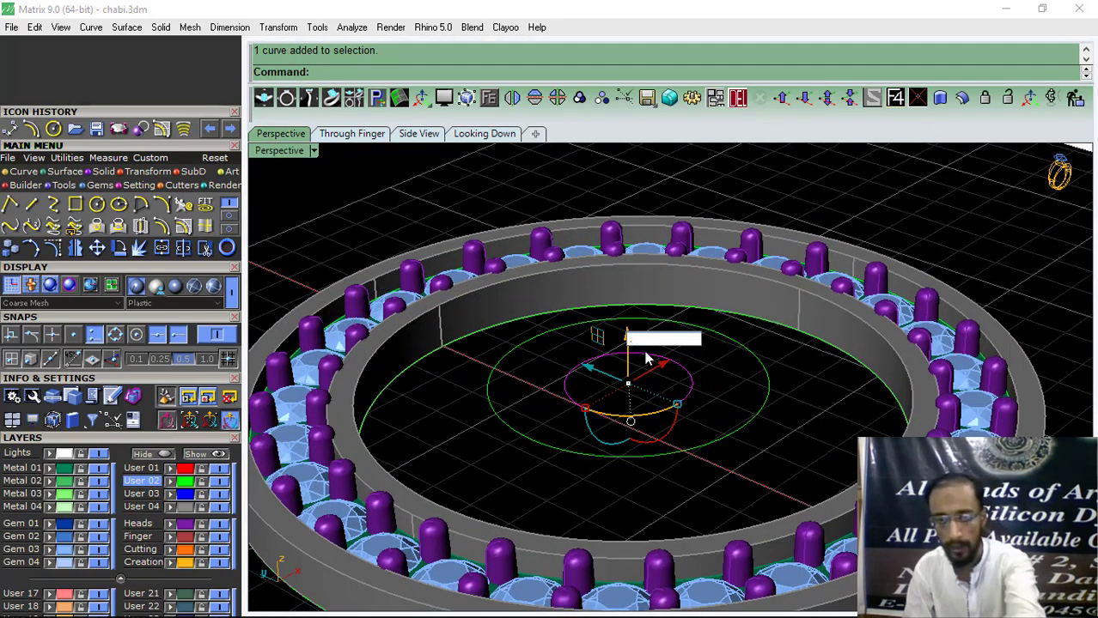
type("5")
key("Return")
left_click(562, 422)
key("ctrl+z")
key("space")
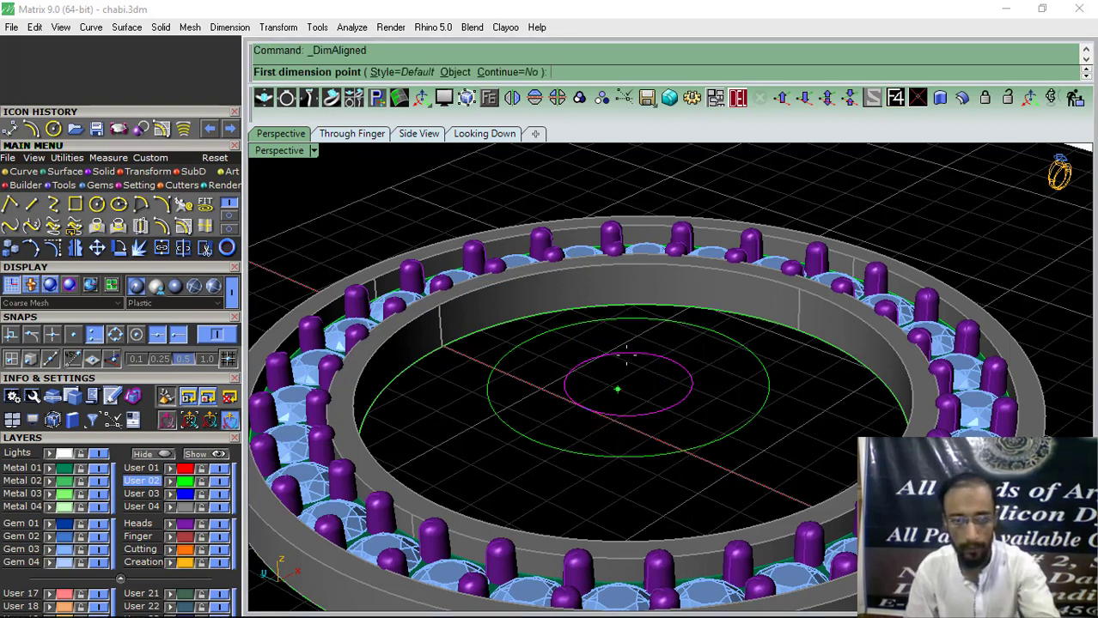
key("Escape")
Raise the inner circle 0.5 mm above the plane of the outer circle.
left_click(632, 342)
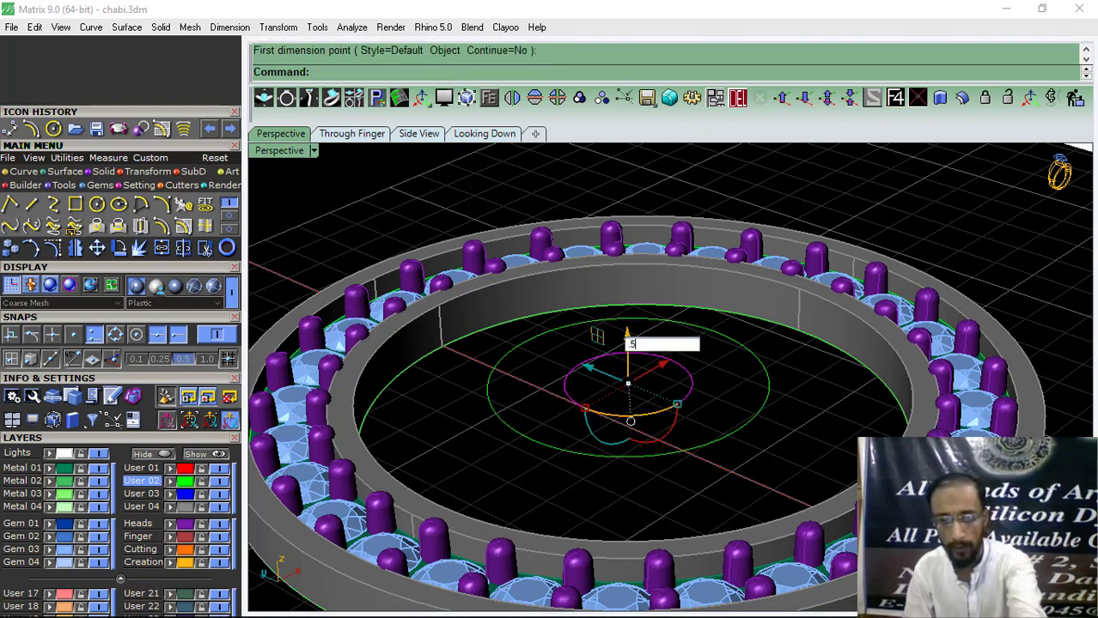
type(".5")
key("Return")
Create a domed surface through the inner and outer circles, and trim away the area inside the inner circle.
left_click(576, 448, "shift")
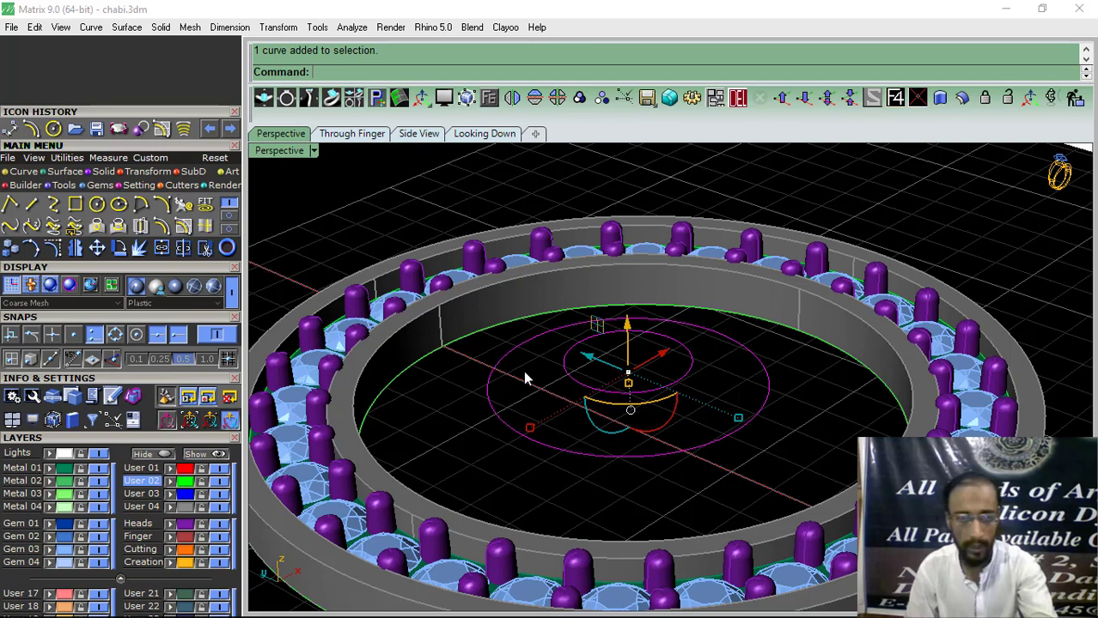
left_click(72, 173)
left_click(36, 227)
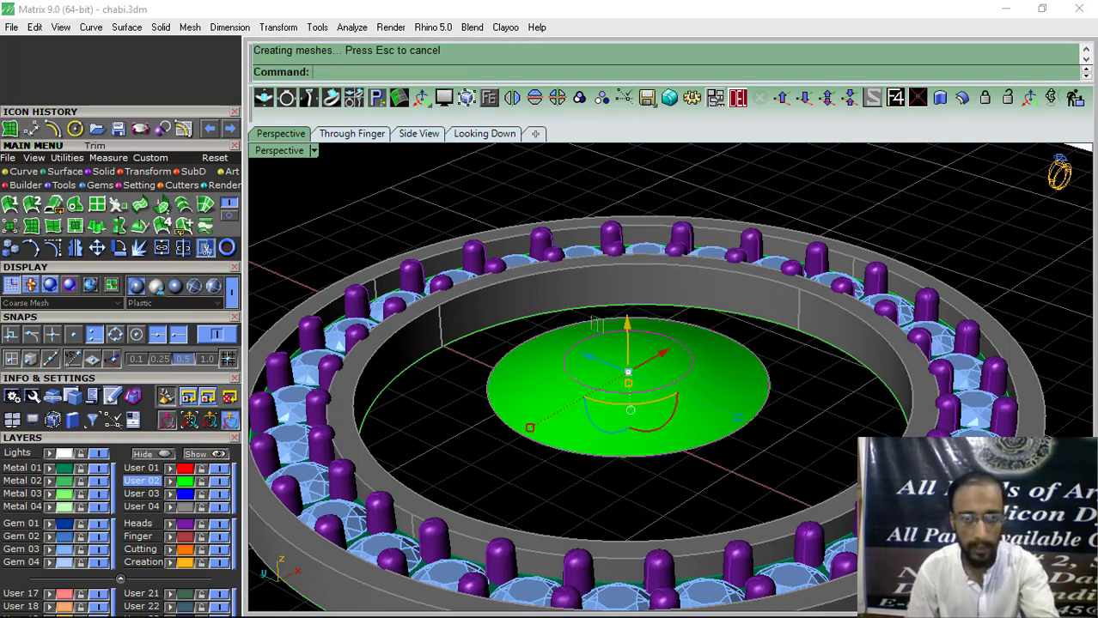
left_click(206, 248)
left_click(645, 369)
key("Return")
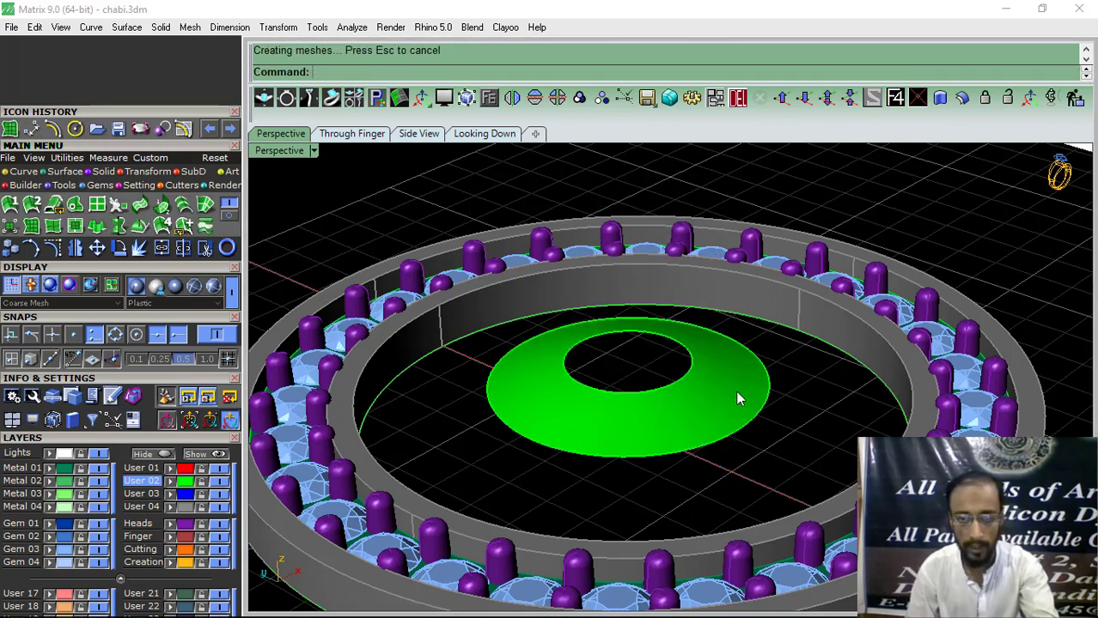
Offset the trimmed domed surface 0.5 mm downward as a solid.
left_click(713, 386)
left_click(962, 97)
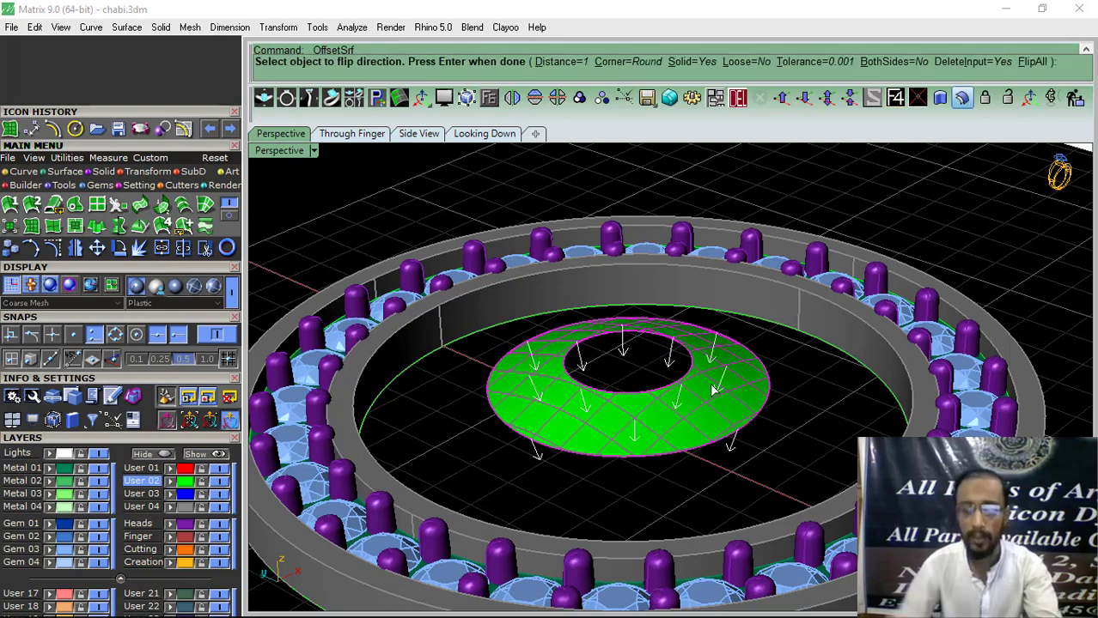
type(".5")
key("Return")
key("Return")
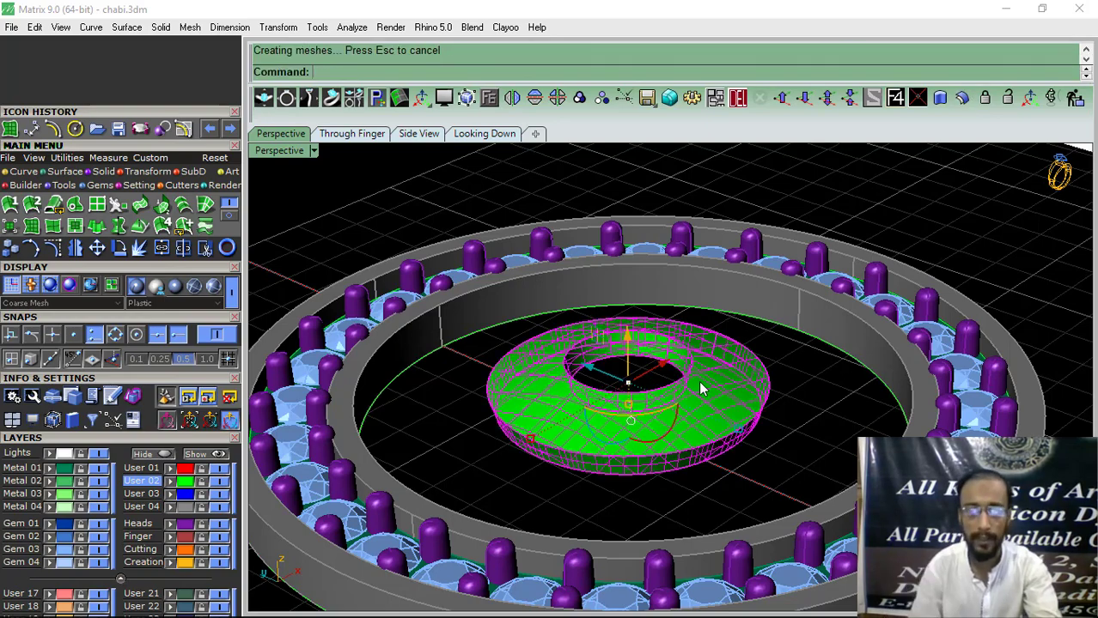
Place one 1.2 mm round gem on the domed disc's upper surface, midway between its hole and outer edge.
right_click_drag(794, 453, 565, 420)
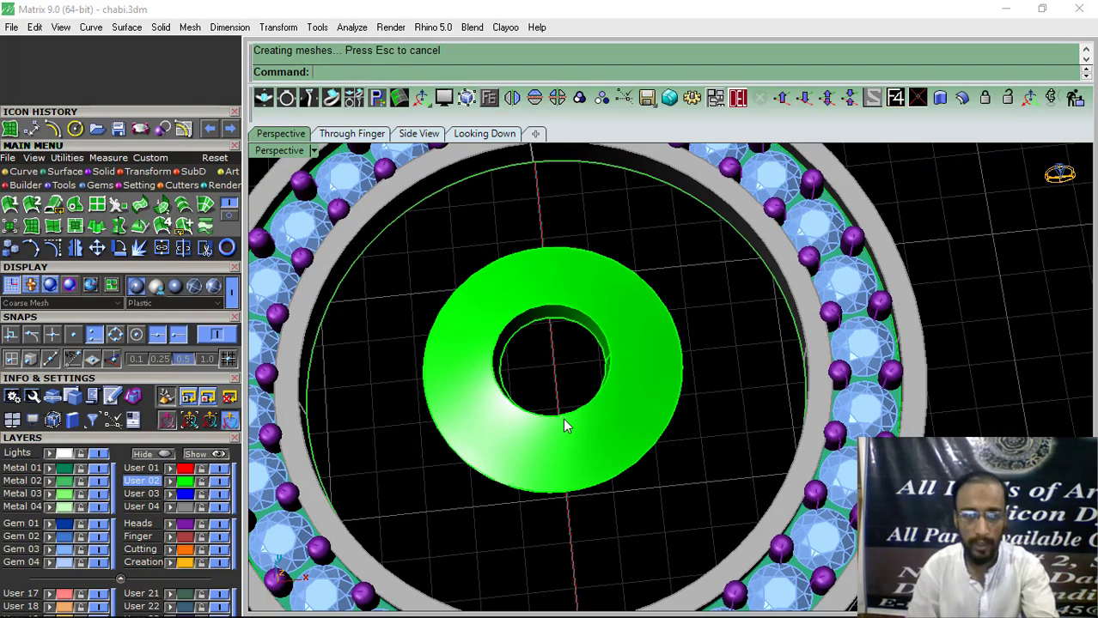
left_click(589, 458)
left_click(488, 97)
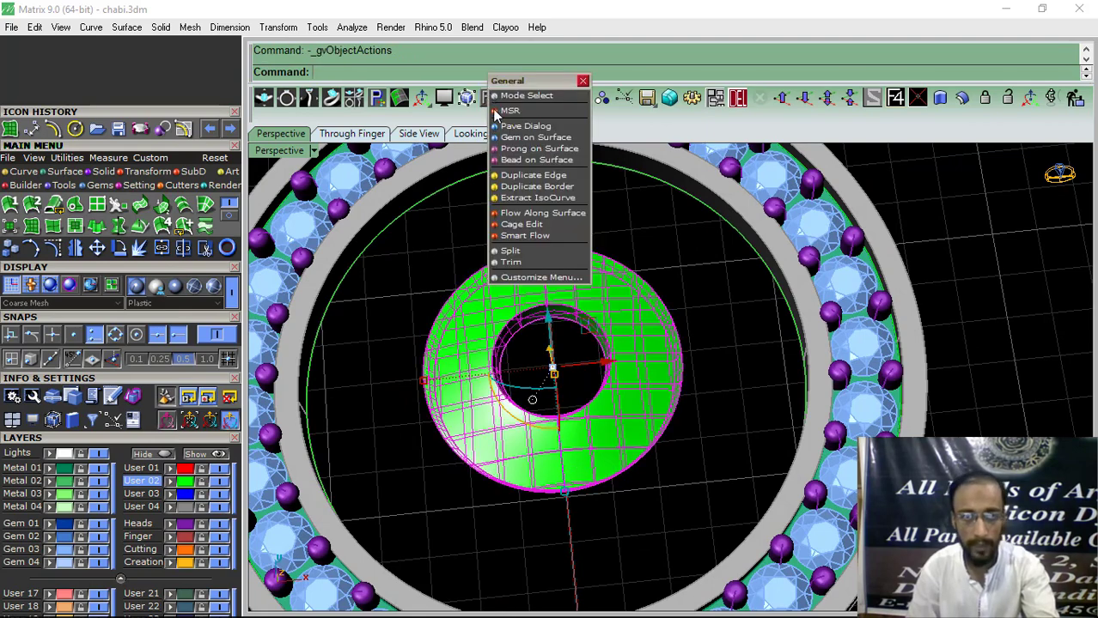
left_click(520, 151)
scroll(560, 441, "up", 3)
scroll(559, 441, "up", 1)
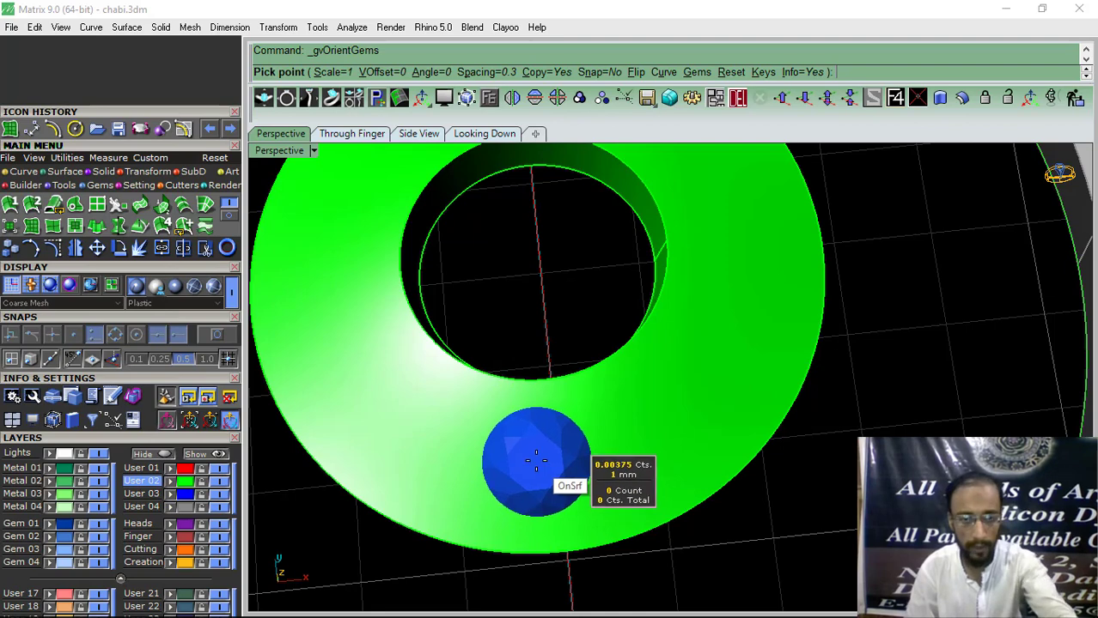
key("Up")
key("Up")
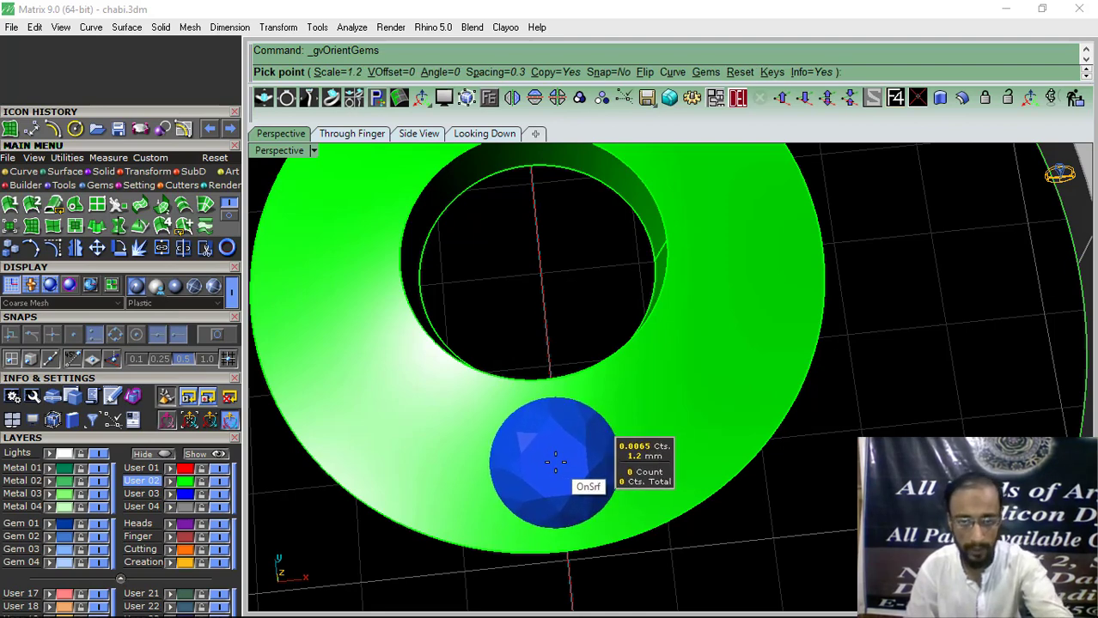
left_click(555, 463)
key("Return")
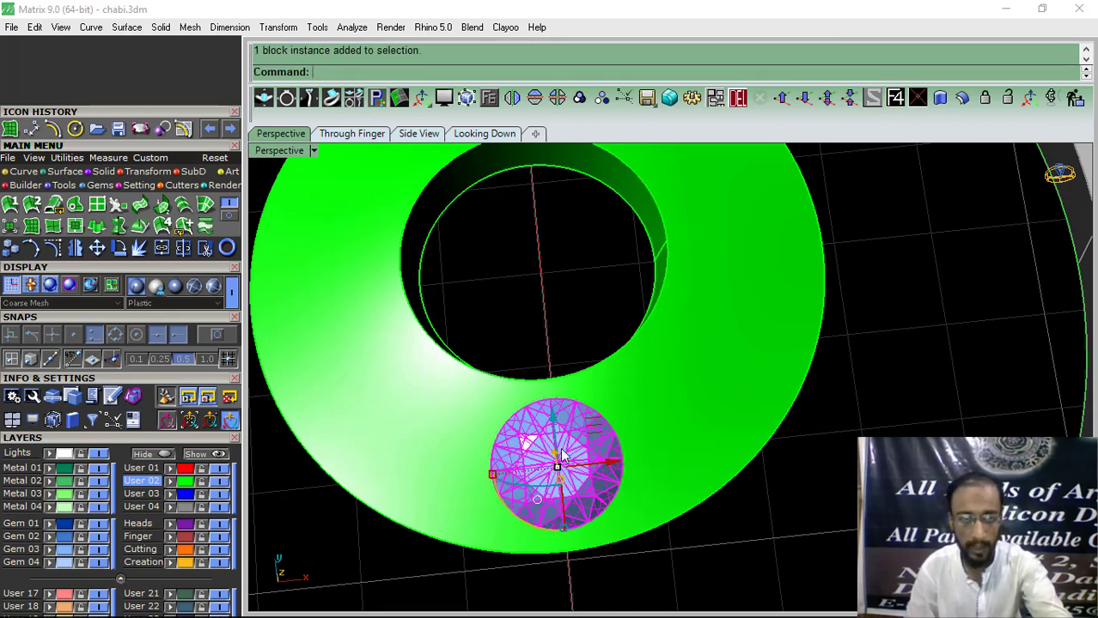
Set up a polar array of the gem around the disc's center with 8 items over 360 degrees.
left_click(148, 172)
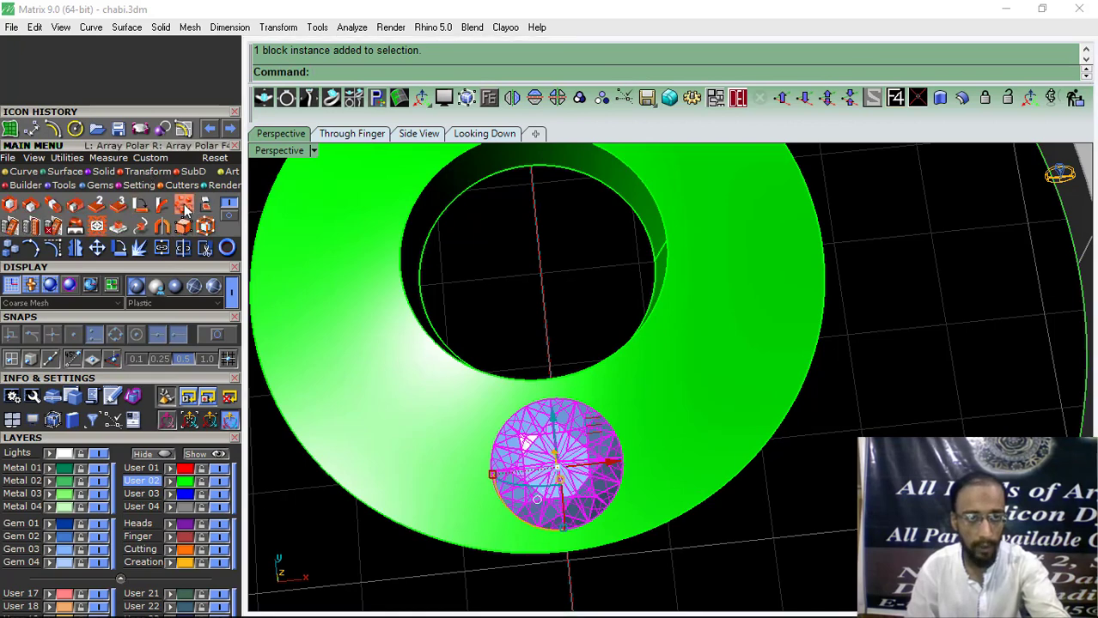
left_click(183, 204)
left_click(216, 335)
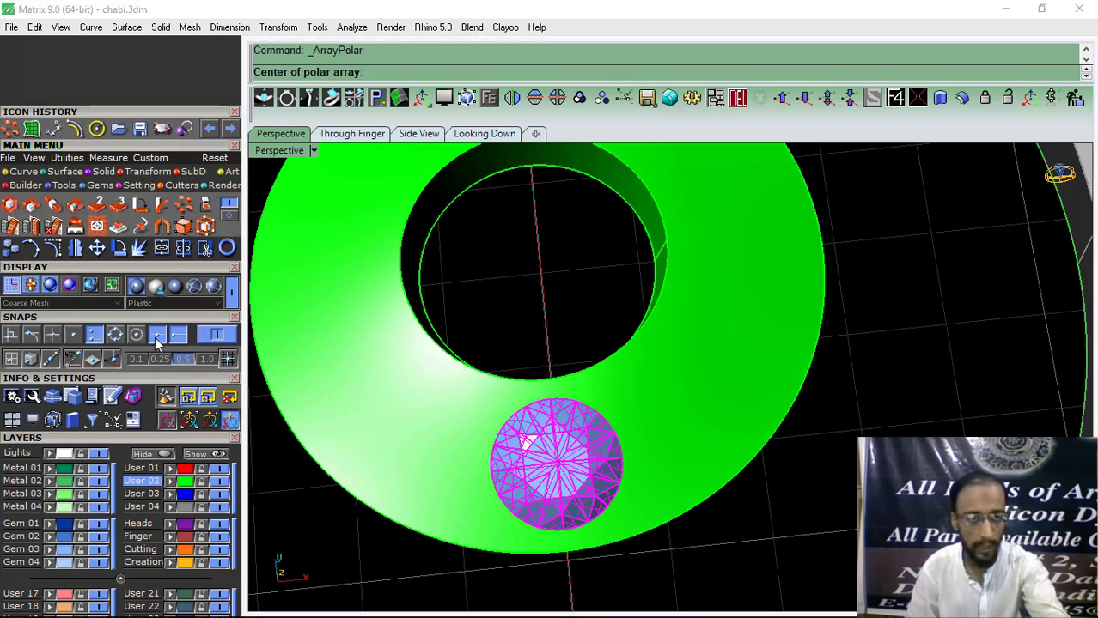
left_click(417, 320)
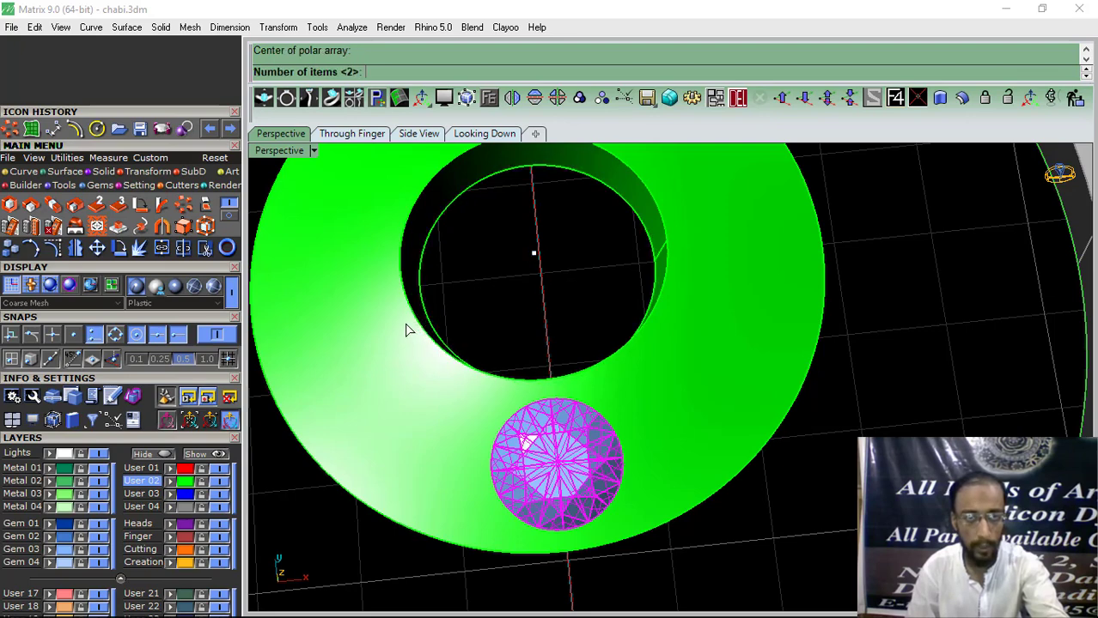
type("8")
key("Return")
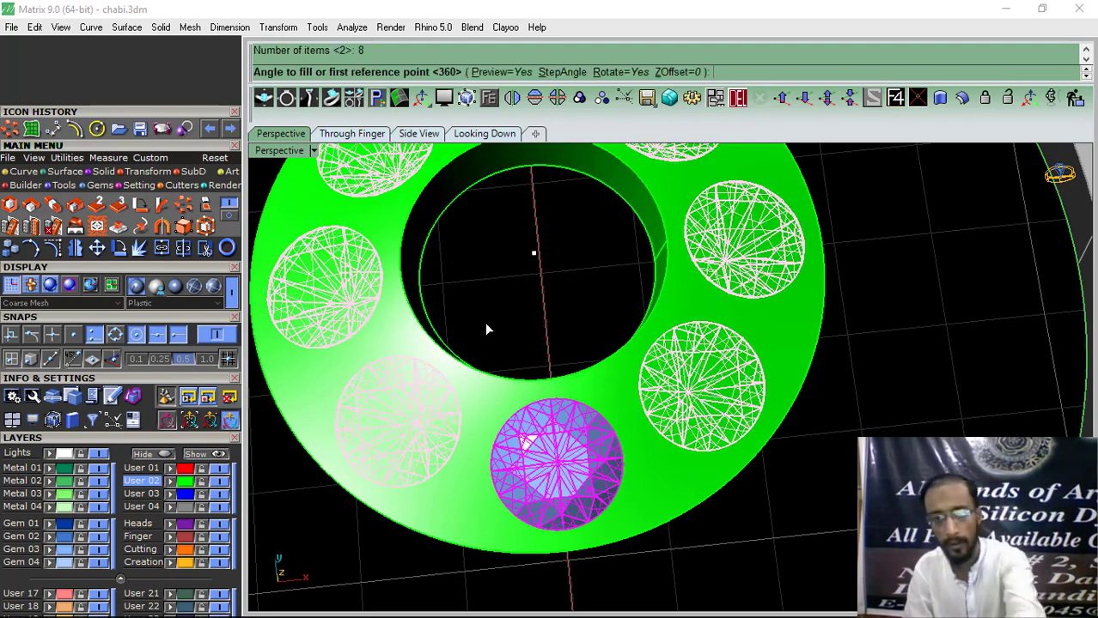
key("Return")
Change the number of items in the polar array to 10, then to 9, and accept the array.
left_click(467, 73)
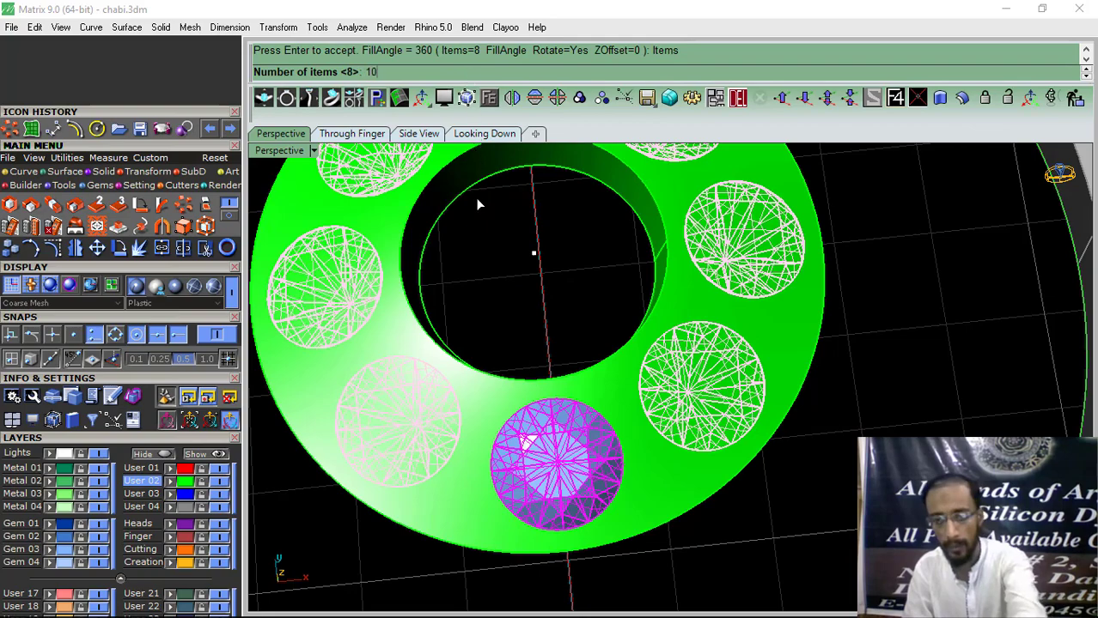
key("Return")
left_click(477, 73)
type("9")
key("Return")
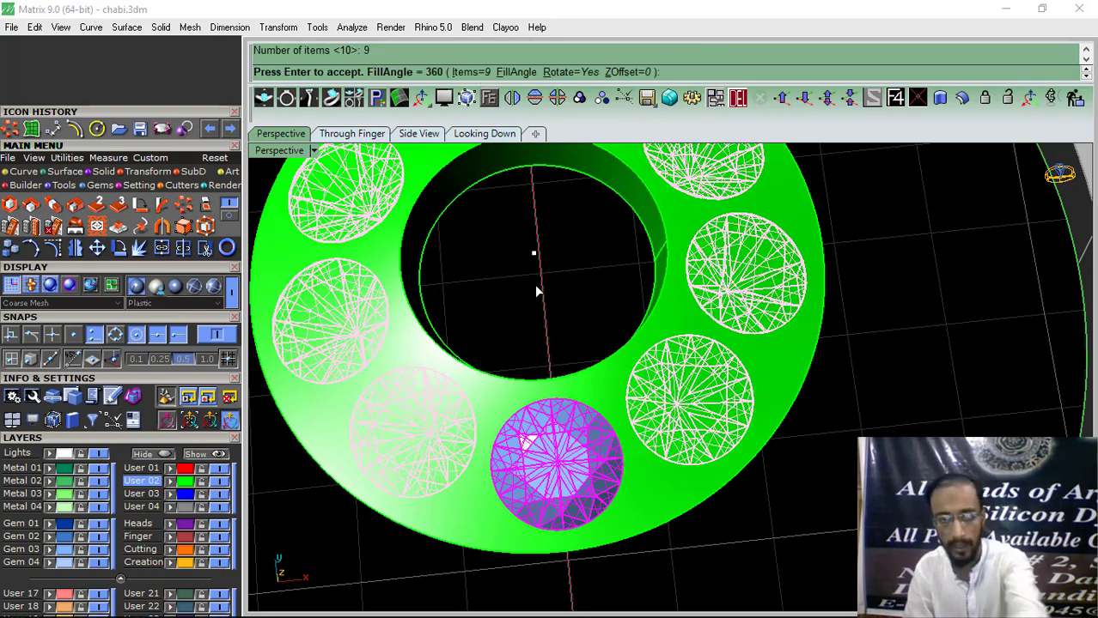
scroll(580, 391, "down", 6)
key("Return")
right_click_drag(736, 411, 666, 414)
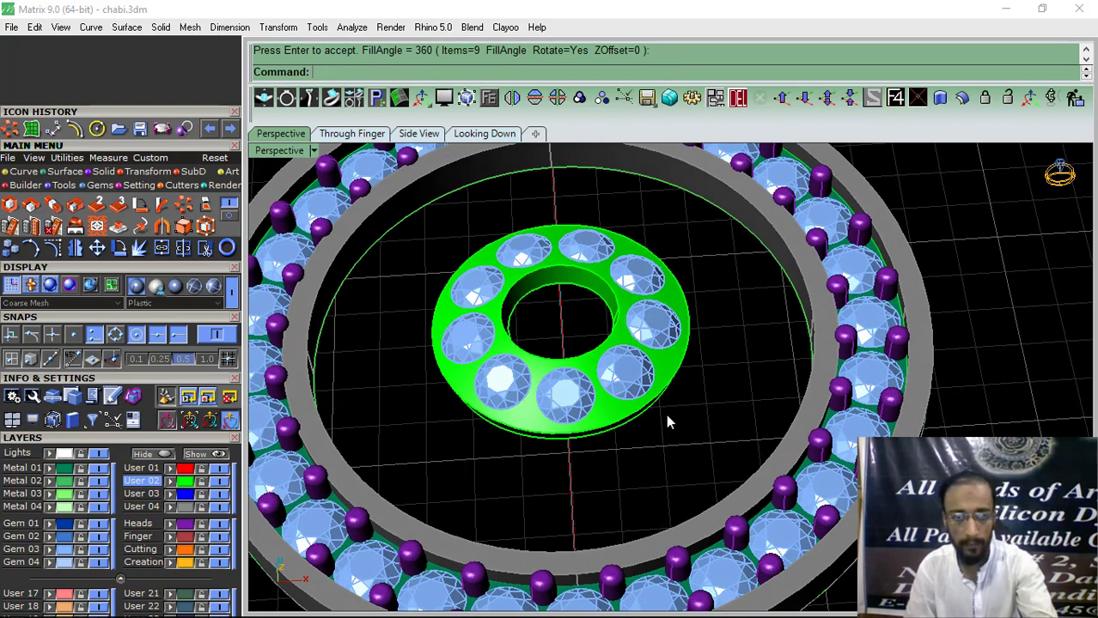
Group the nine gems on the central disc and create gem cutters for them, leaving out the outer ring's gems.
left_click(67, 553)
scroll(408, 428, "down", 4)
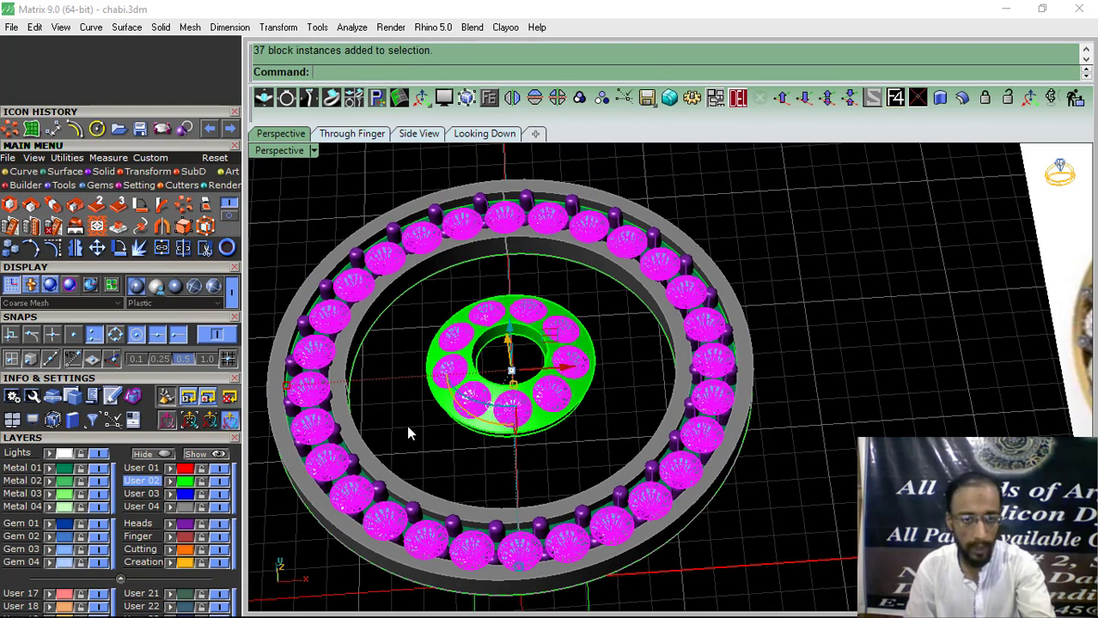
left_click(347, 489, "ctrl")
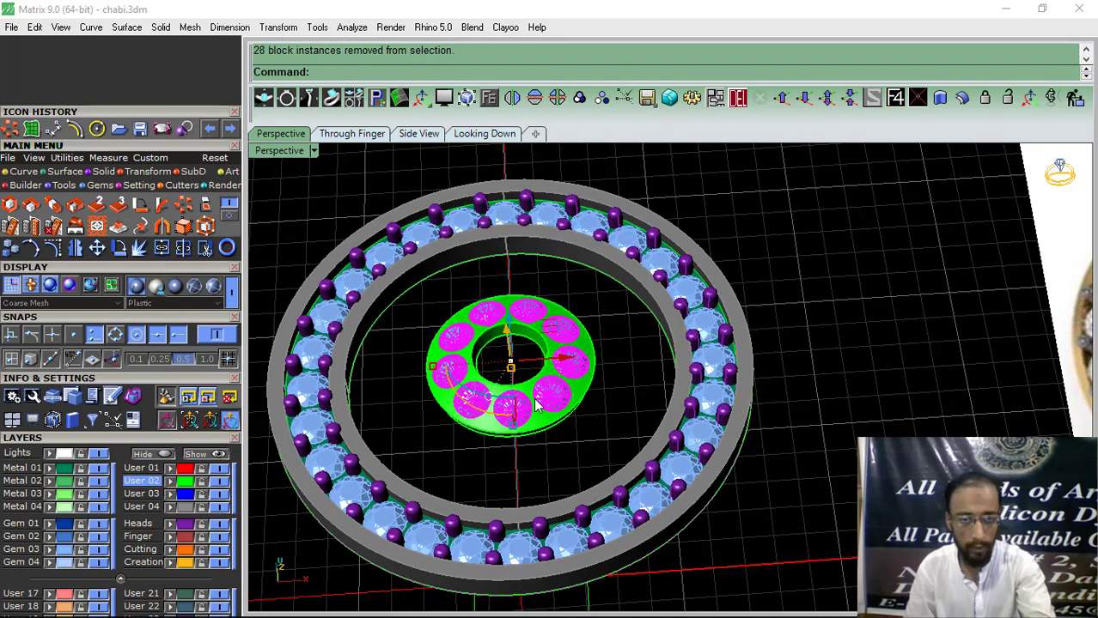
left_click(579, 97)
left_click(489, 99)
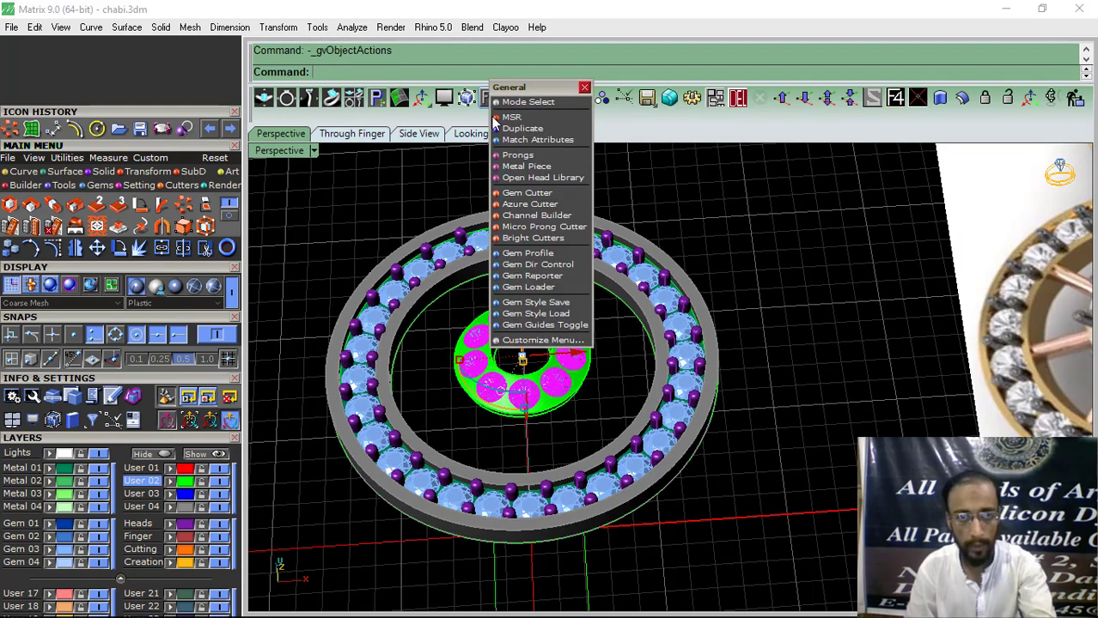
left_click(528, 196)
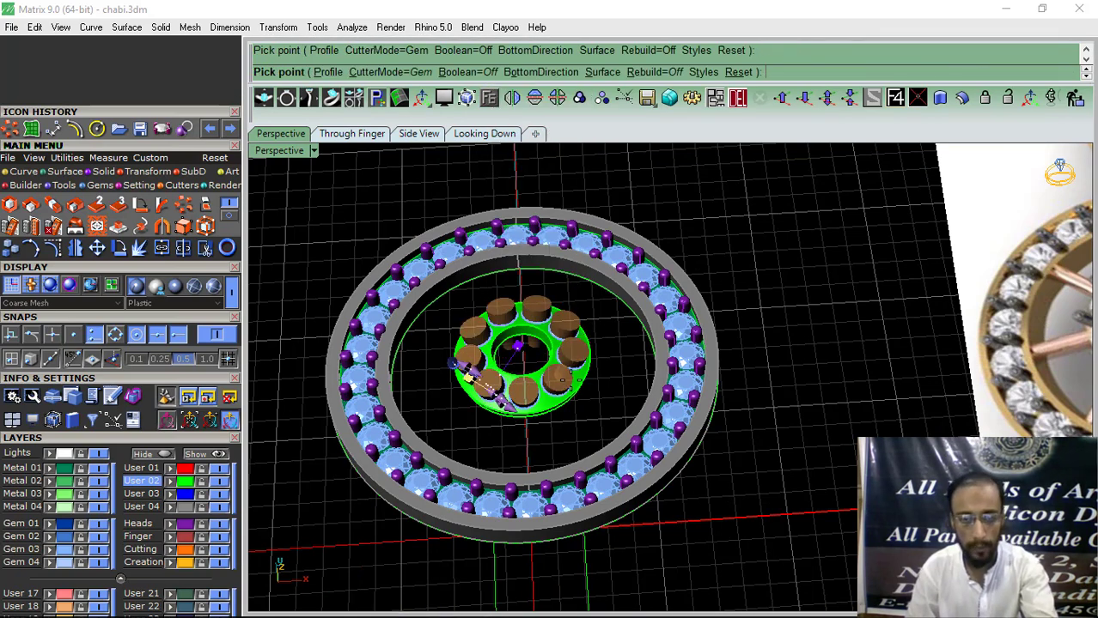
left_click(704, 73)
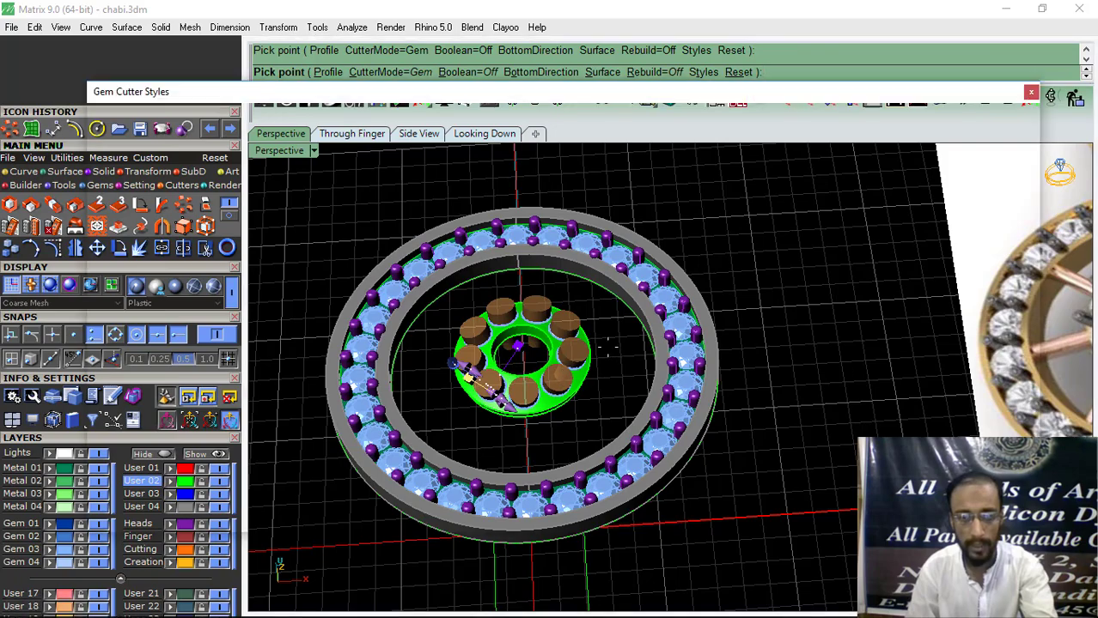
left_click(1031, 94)
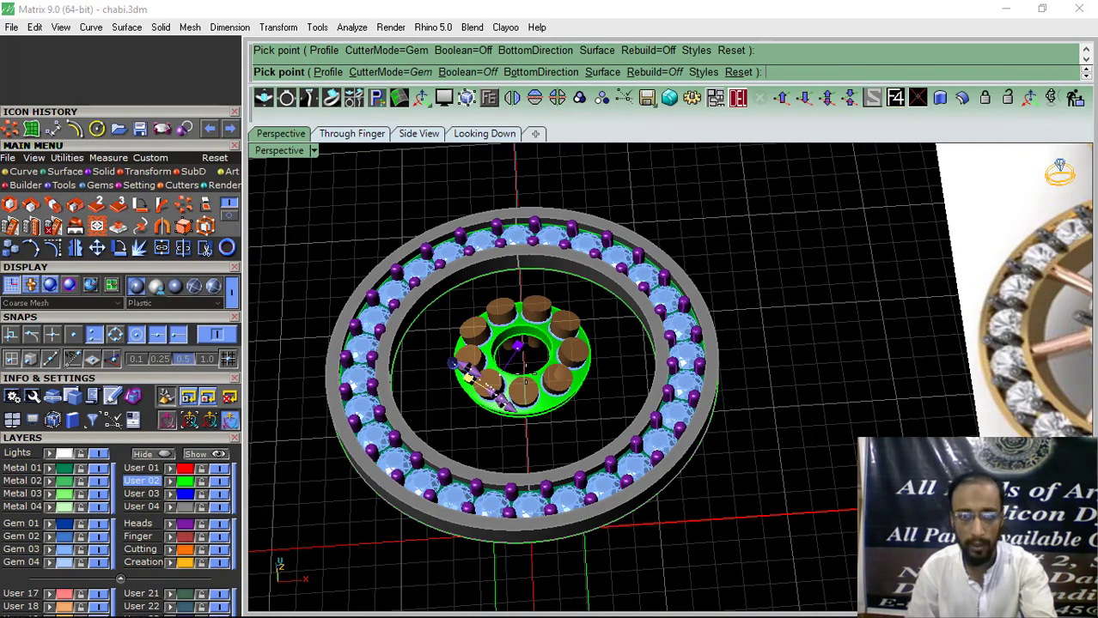
right_click(525, 373)
Subtract the gem cutters from the central disc with Boolean Difference, and hide the Gem 03 layer.
right_click_drag(538, 262, 555, 408)
scroll(555, 405, "up", 11)
left_click(555, 466)
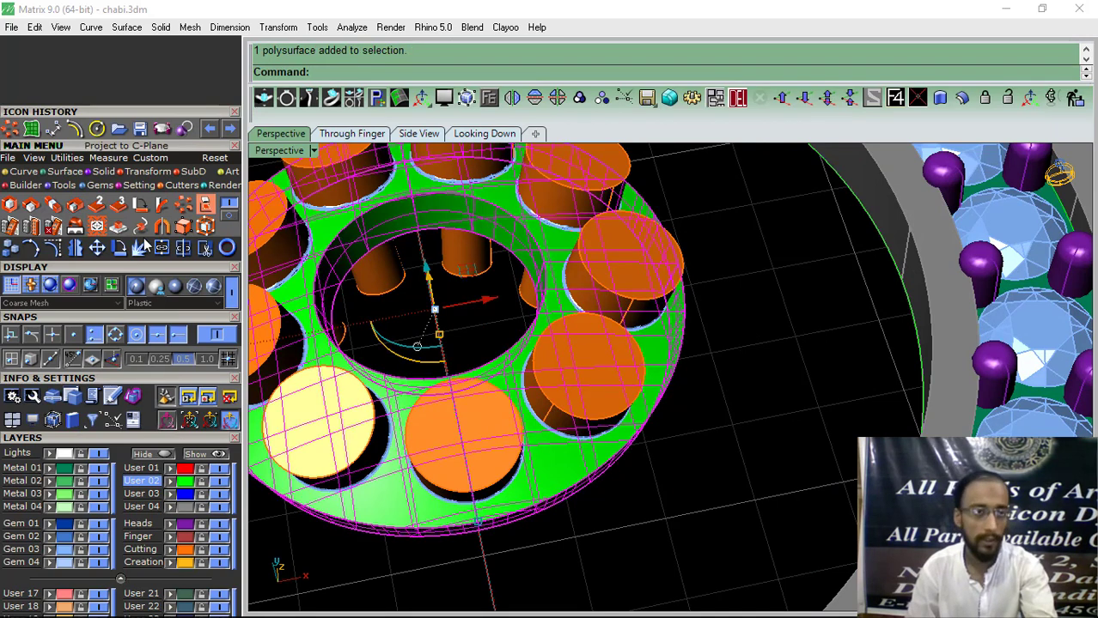
left_click(32, 205)
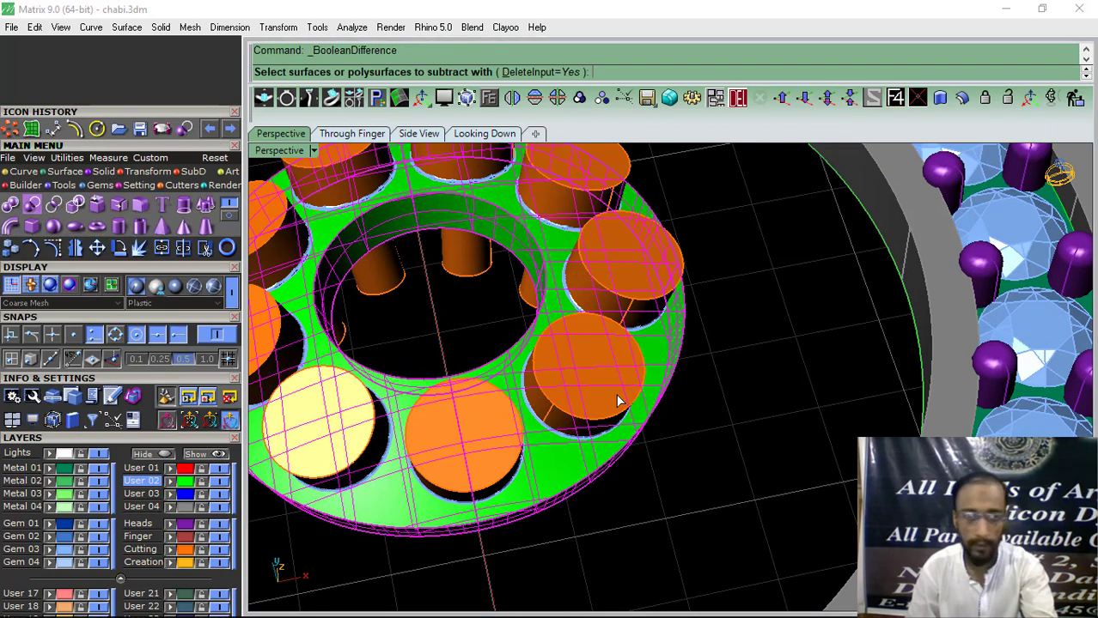
left_click(589, 389)
key("Return")
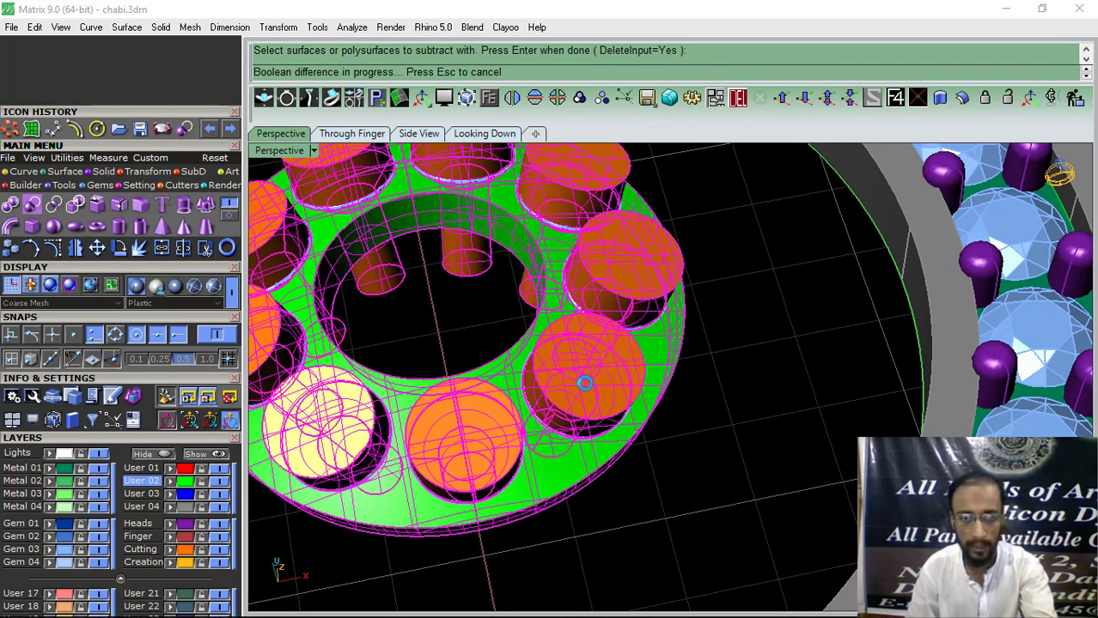
scroll(638, 350, "down", 6)
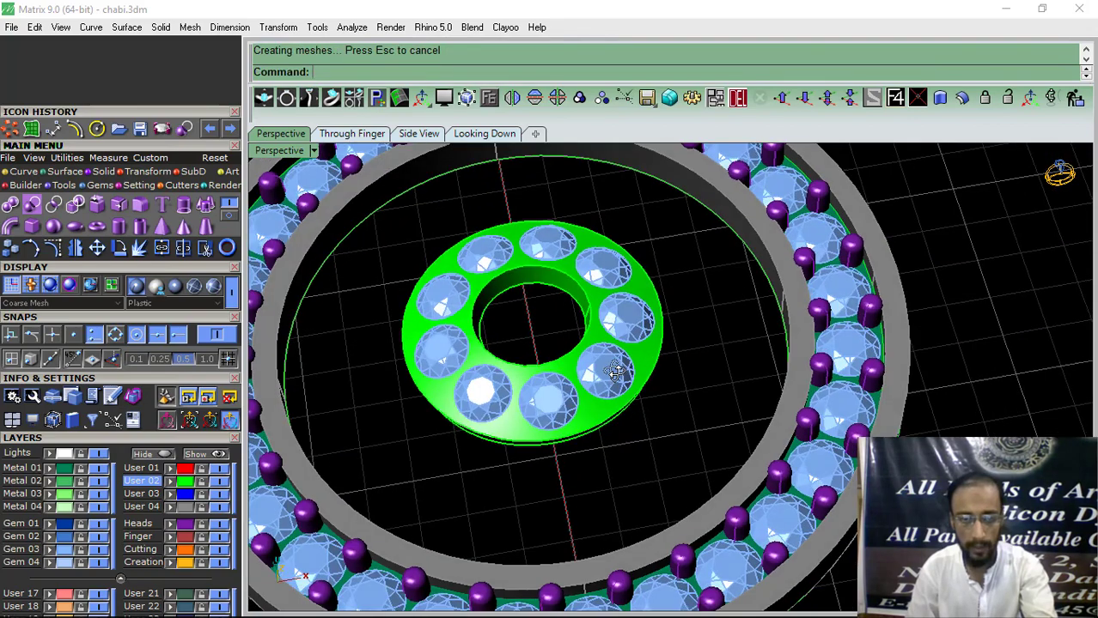
right_click_drag(638, 350, 511, 393)
left_click(100, 552)
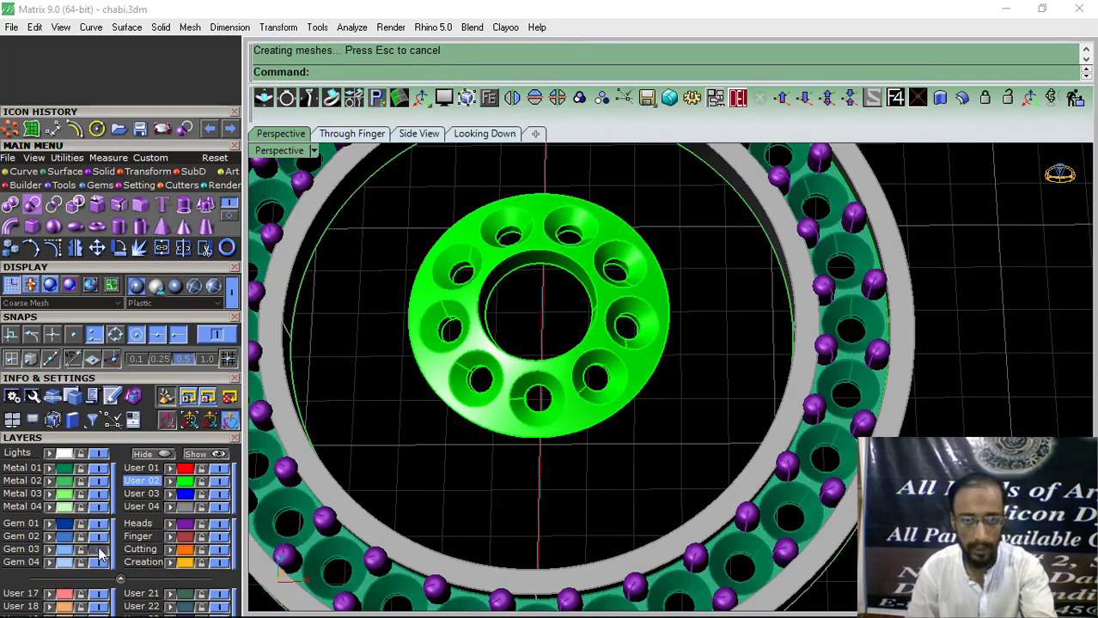
Start Prong on Surface on the central disc and set the prong drop to 0.15 mm.
scroll(540, 395, "up", 5)
left_click(496, 369)
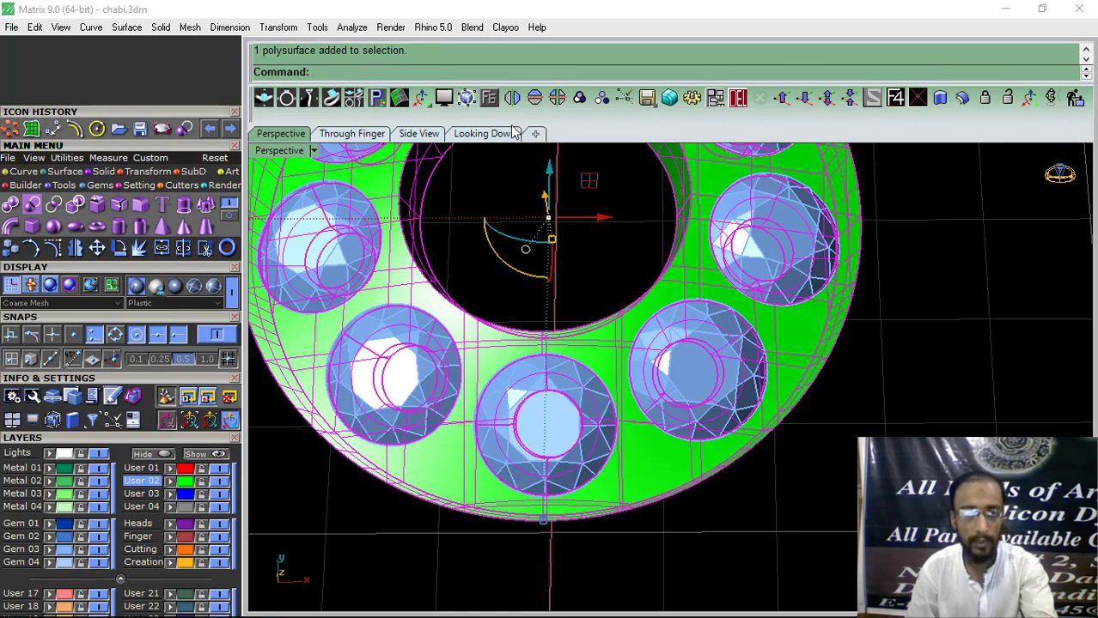
left_click(488, 99)
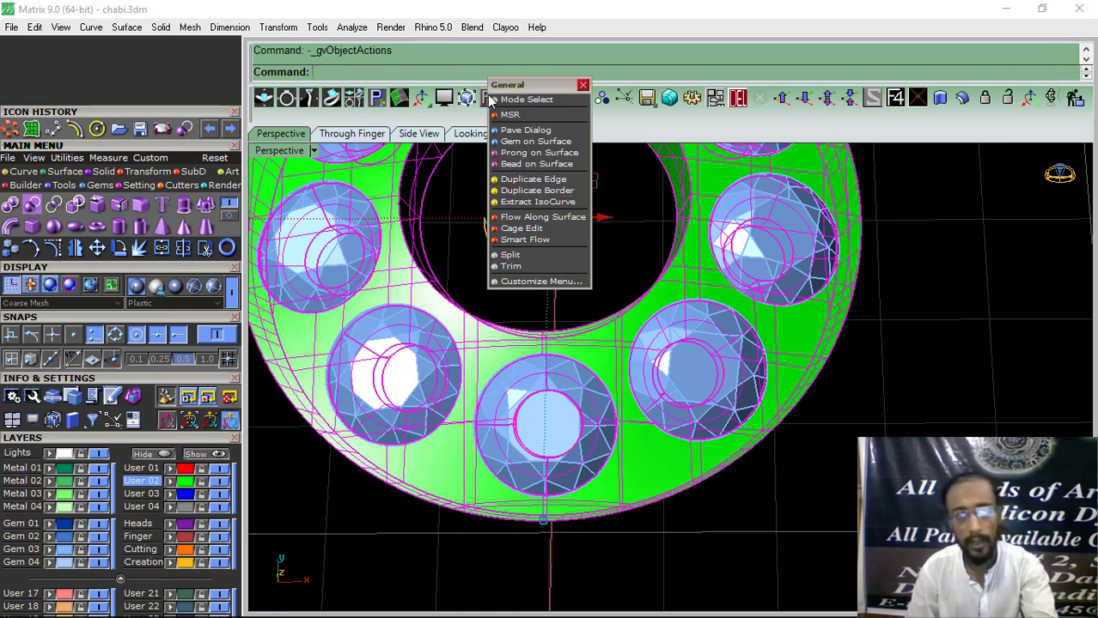
left_click(537, 152)
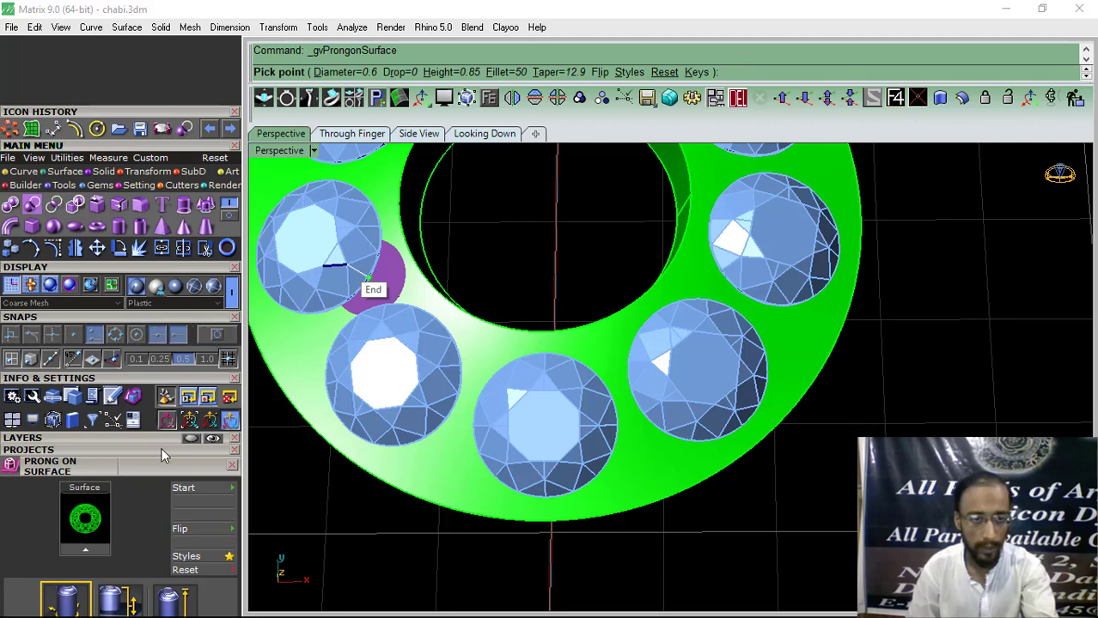
scroll(161, 448, "down", 5)
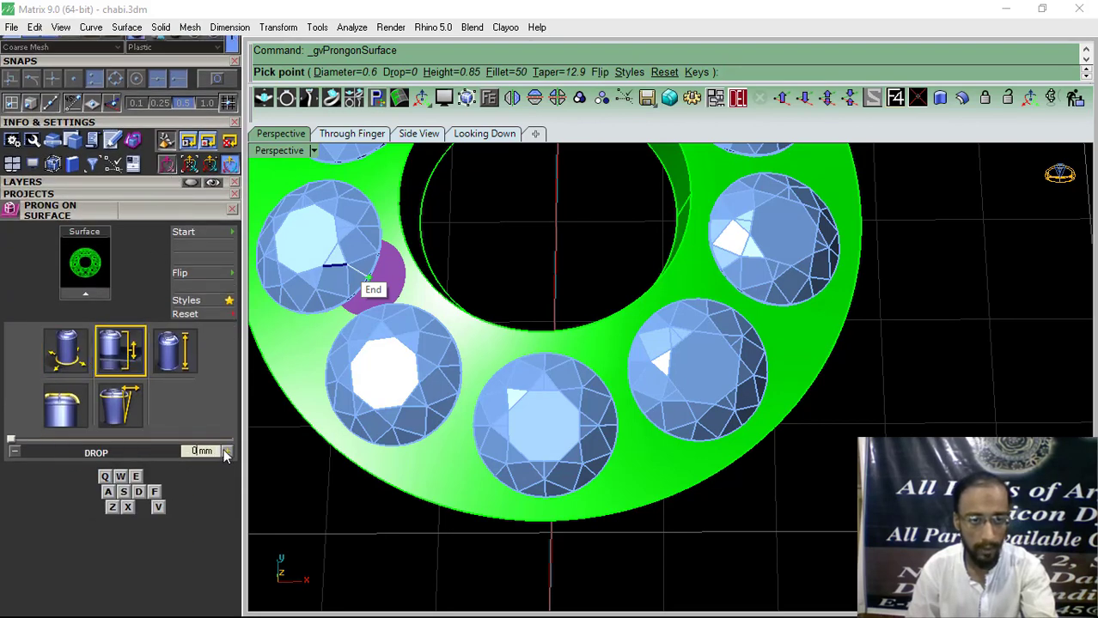
left_click(228, 451)
left_click(227, 451)
left_click(228, 451)
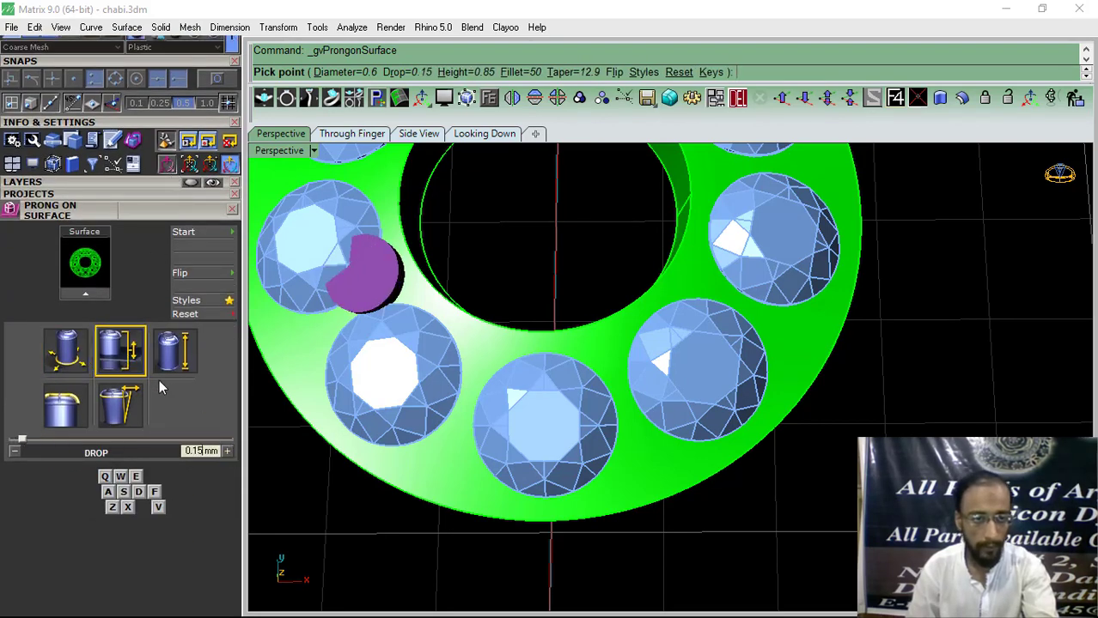
Set the prong height to 0.7 mm and the prong diameter to 0.5 mm.
left_click(152, 364)
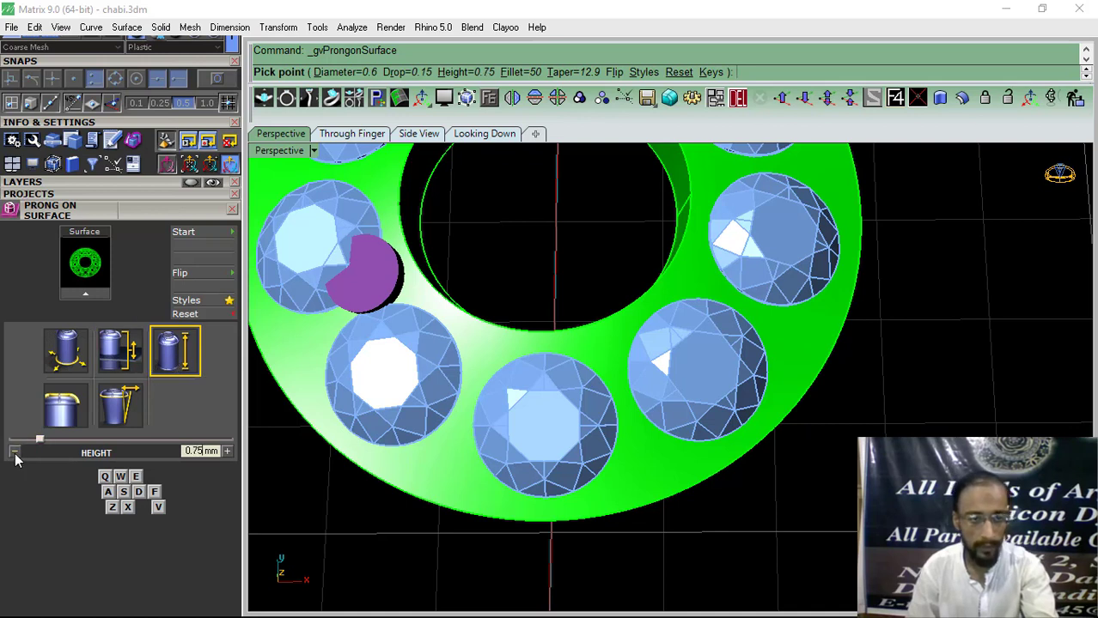
left_click(14, 454)
left_click(112, 361)
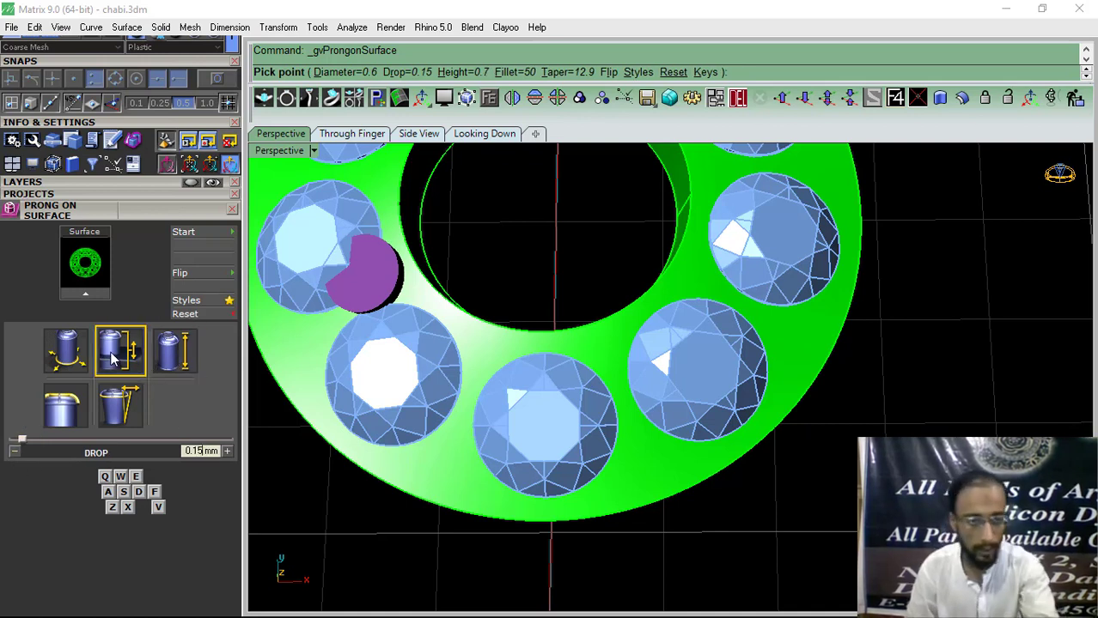
left_click(60, 359)
left_click(15, 454)
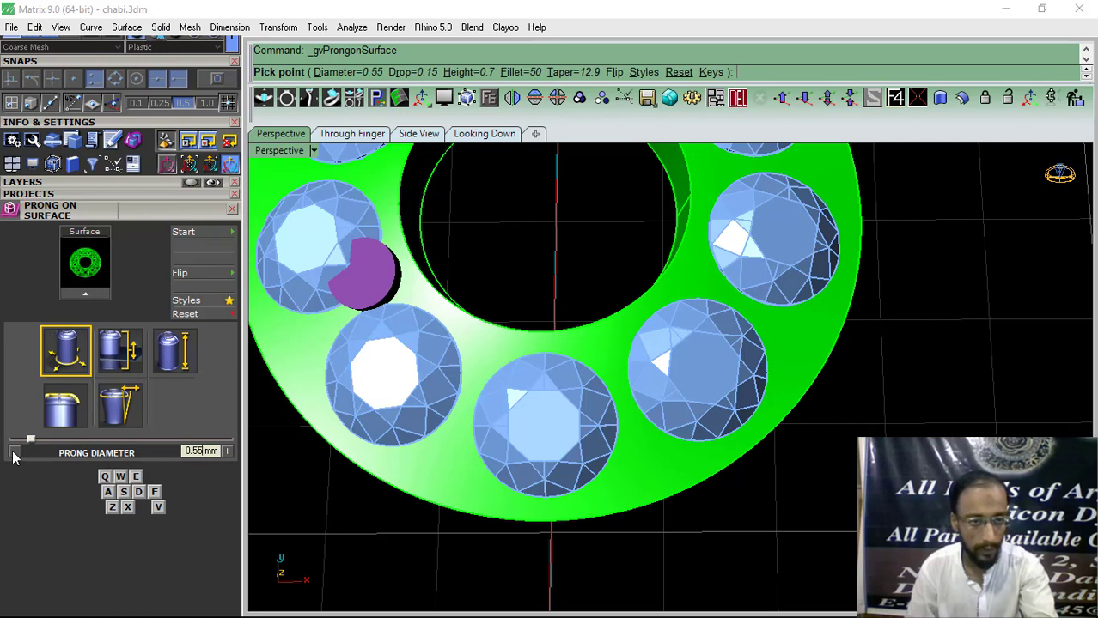
left_click(14, 453)
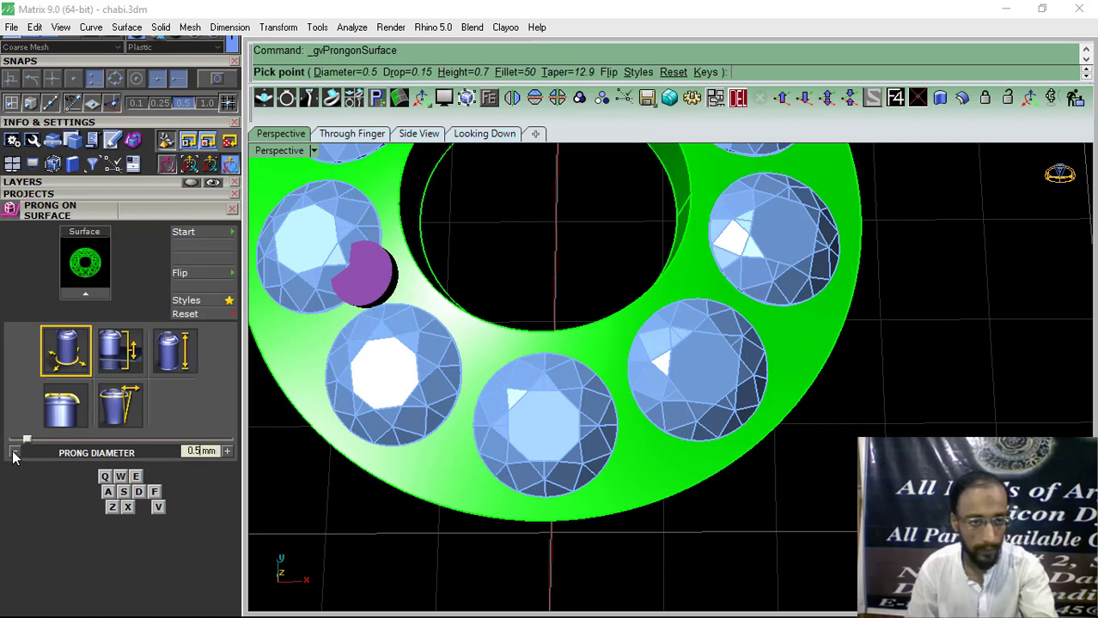
Flip the prong direction, place an inner and an outer prong between two neighbouring gems on the disc, and group the pair.
left_click(180, 273)
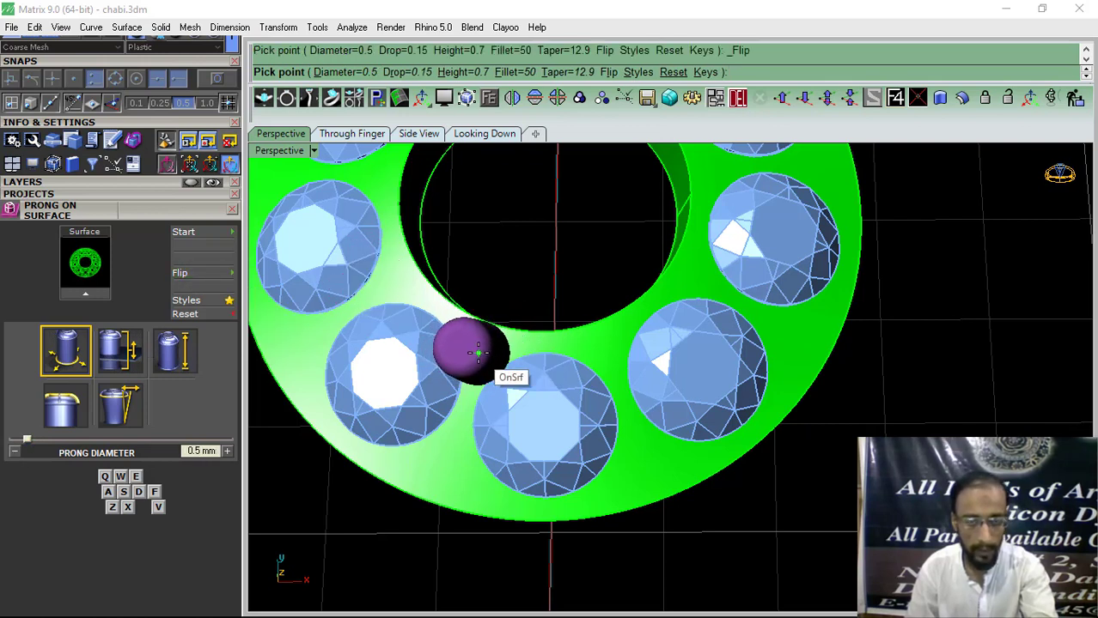
left_click(479, 353)
left_click(450, 455)
right_click(469, 416)
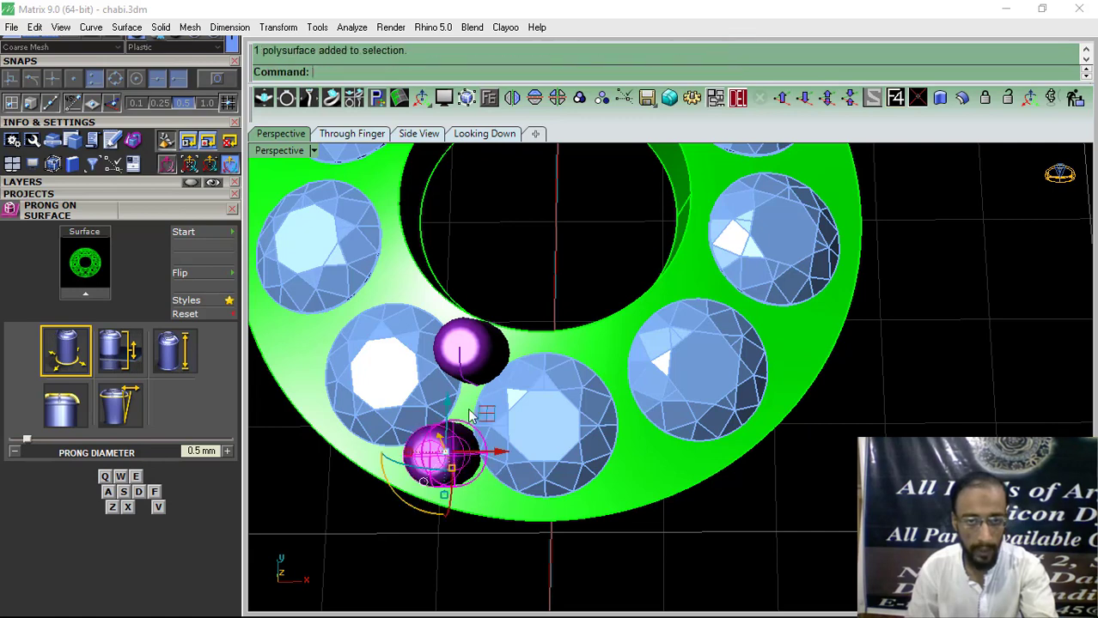
left_click(489, 362, "shift")
left_click(580, 98)
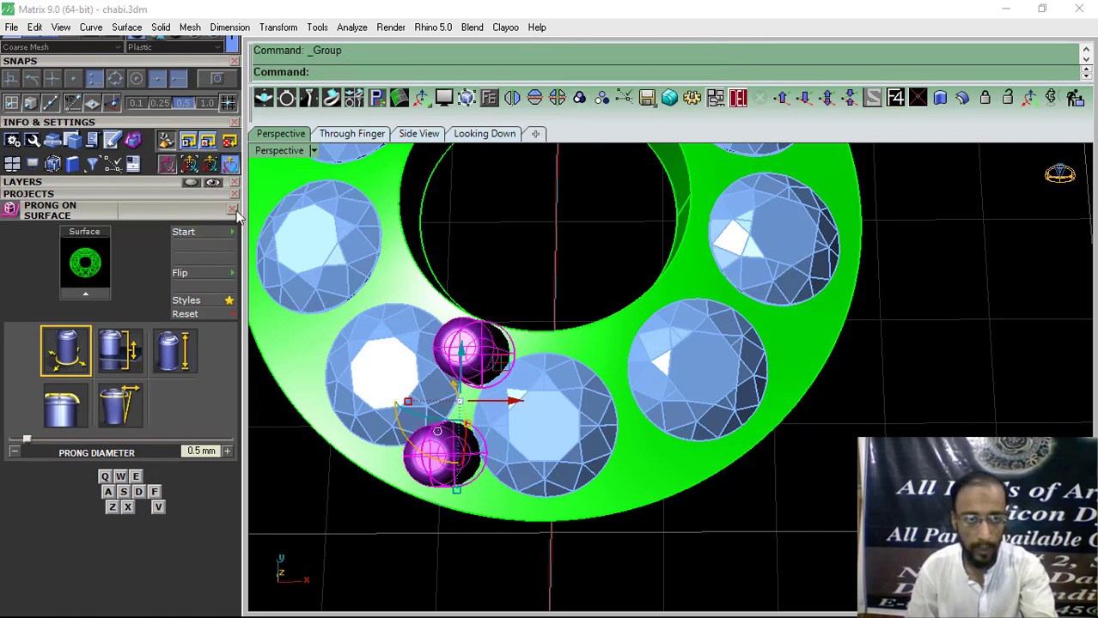
Polar array the prong pair around the disc's center with 9 items over 360 degrees.
left_click(232, 210)
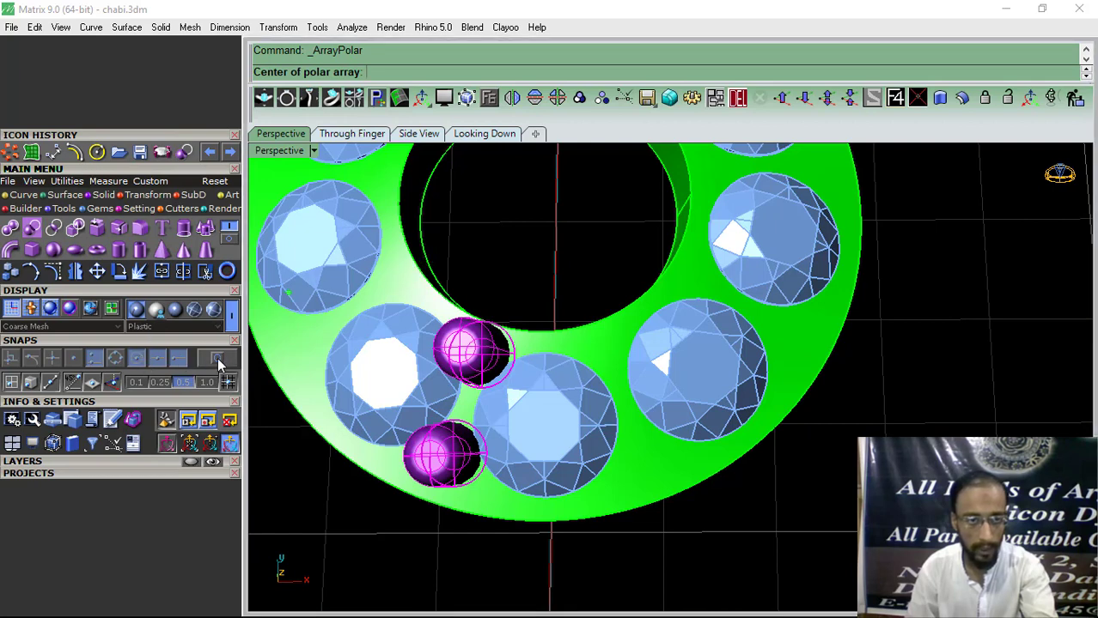
left_click(218, 361)
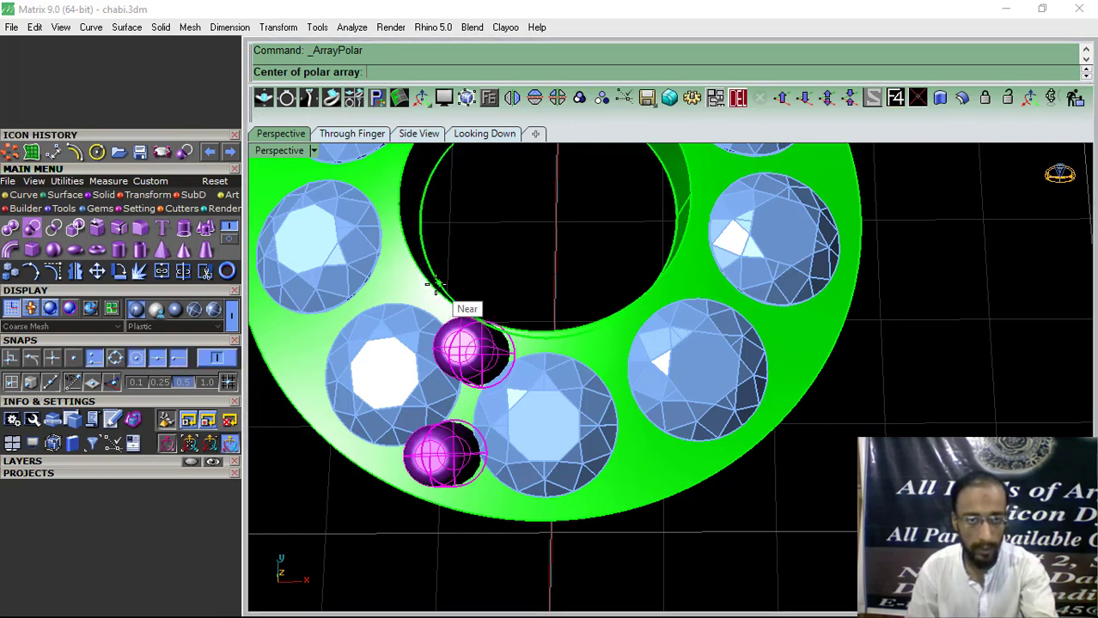
left_click(436, 285)
key("Return")
key("Return")
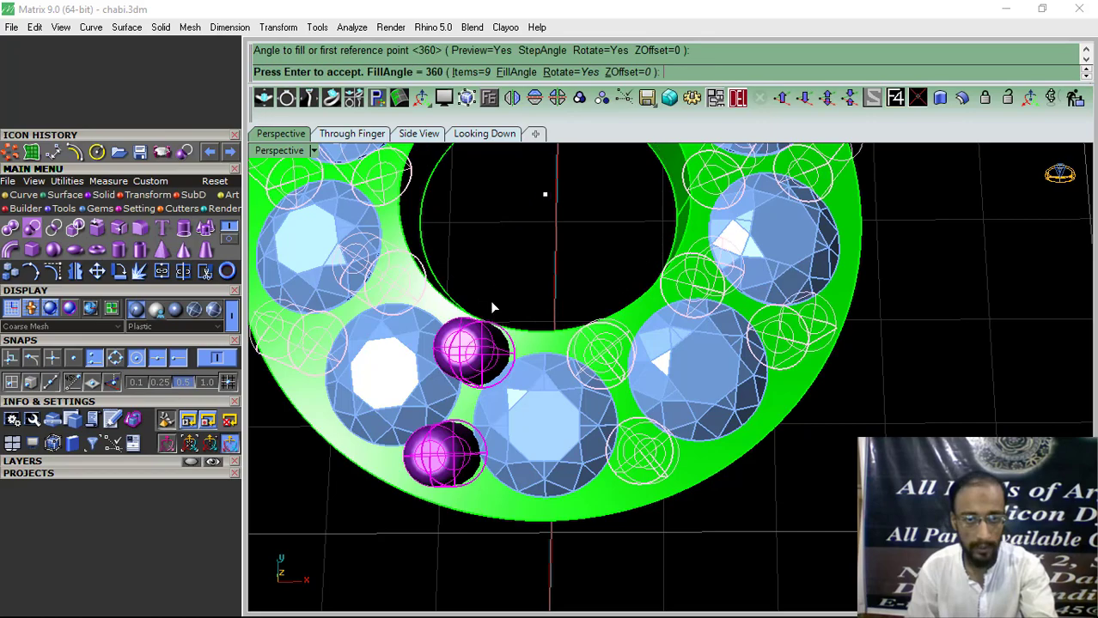
key("Return")
Select the prongs on the Heads layer, leave out those of the outer ring, and group the central disc's prongs.
scroll(494, 307, "down", 3)
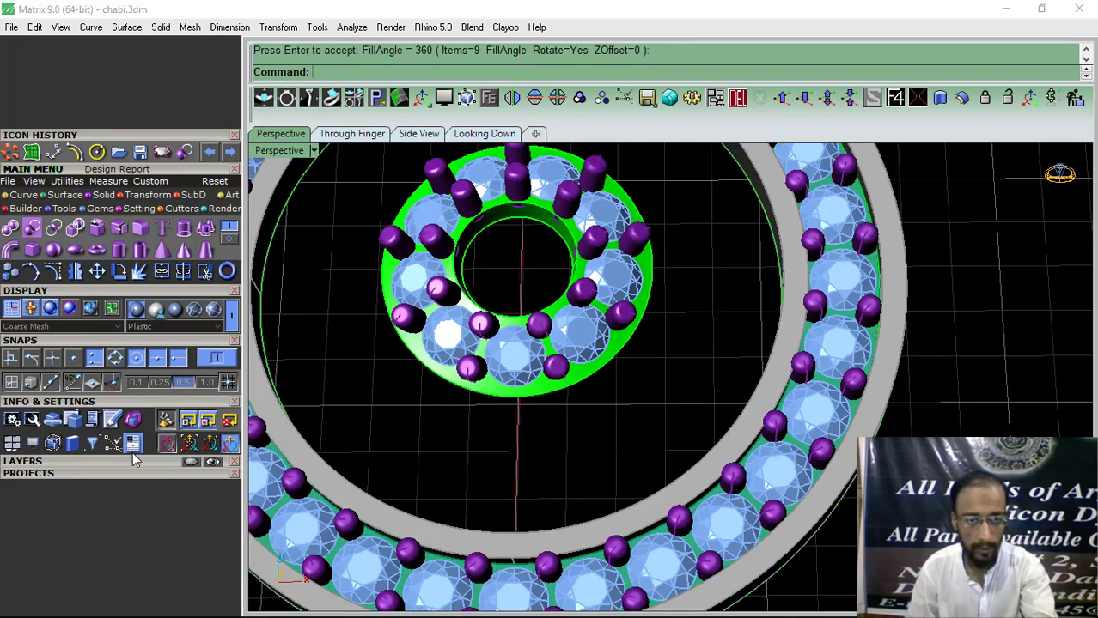
scroll(593, 318, "down", 3)
right_click_drag(593, 318, 539, 297)
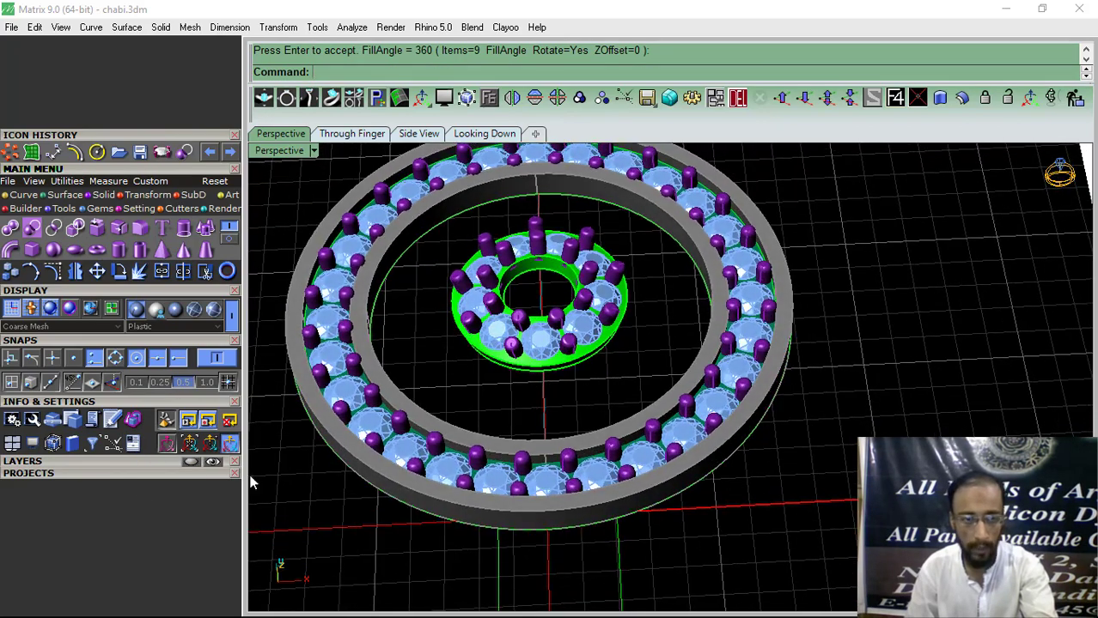
left_click(165, 462)
left_click(186, 550)
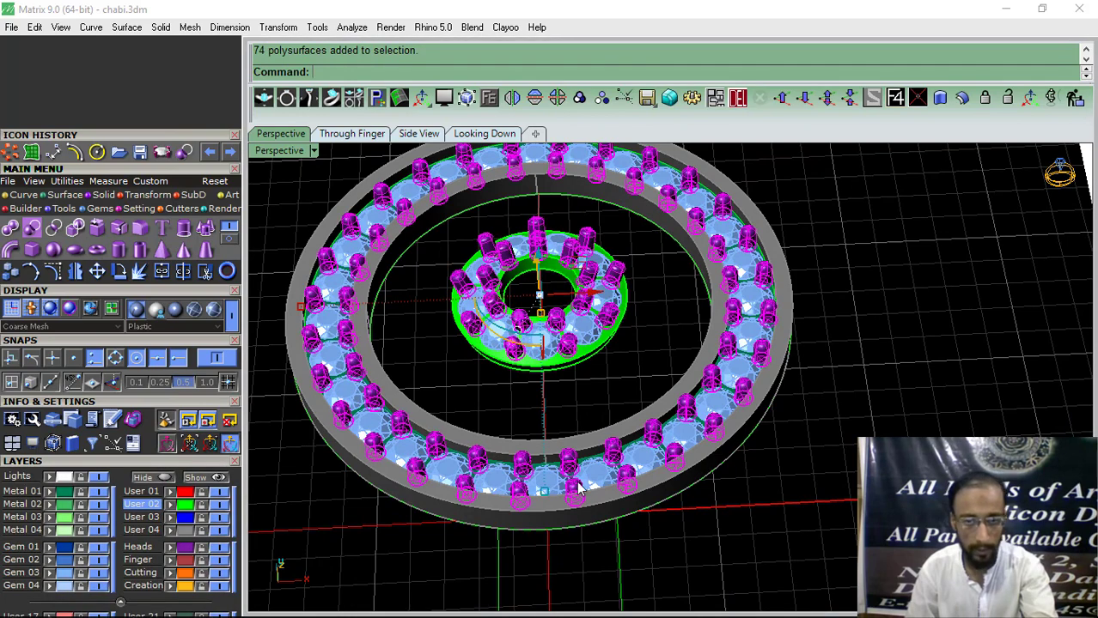
left_click_drag(786, 519, 613, 421, "ctrl")
left_click(581, 99)
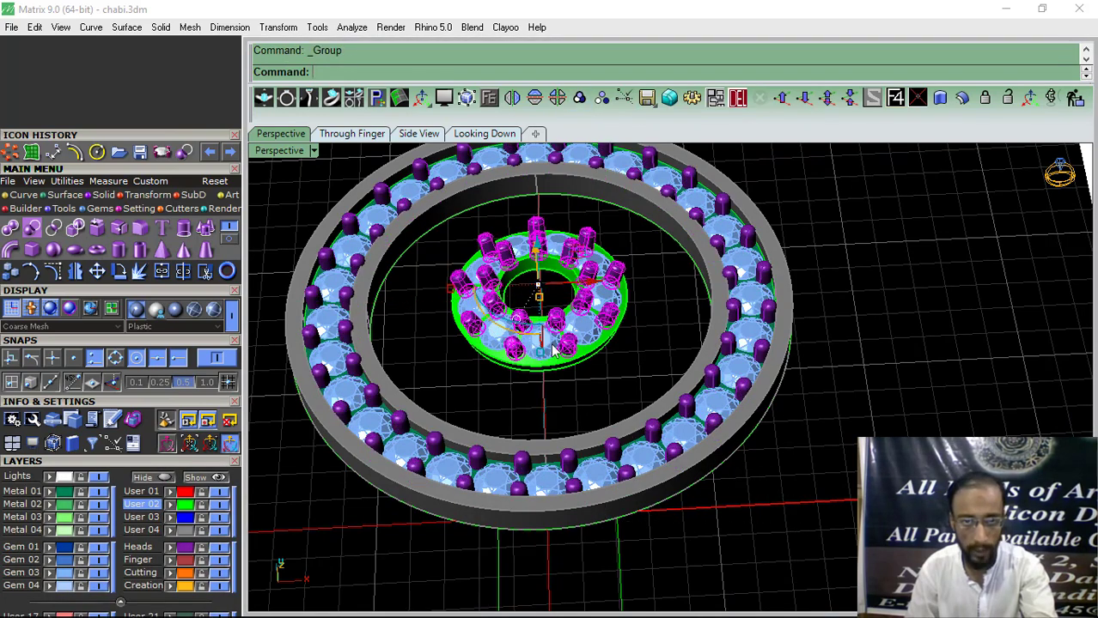
Assign the central disc and its prongs to the Metal 01 layer.
scroll(572, 392, "up", 5)
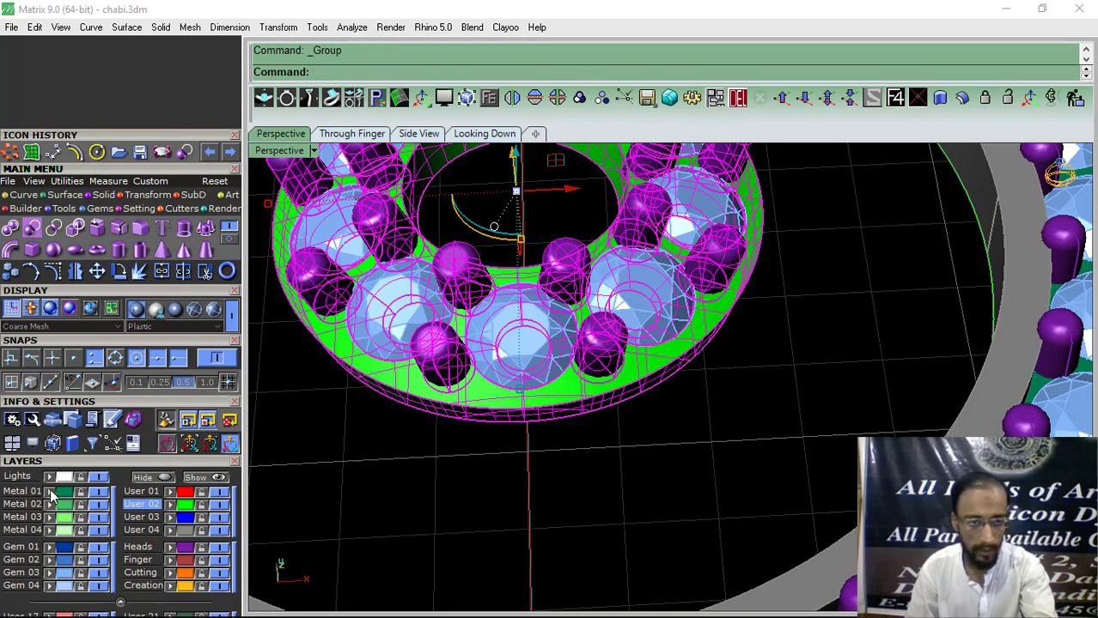
left_click(50, 493)
left_click(456, 533)
Group the outer ring's prongs with the gem seat ring and assign them to the Metal 01 layer.
scroll(457, 530, "down", 5)
scroll(593, 488, "up", 7)
left_click(591, 421)
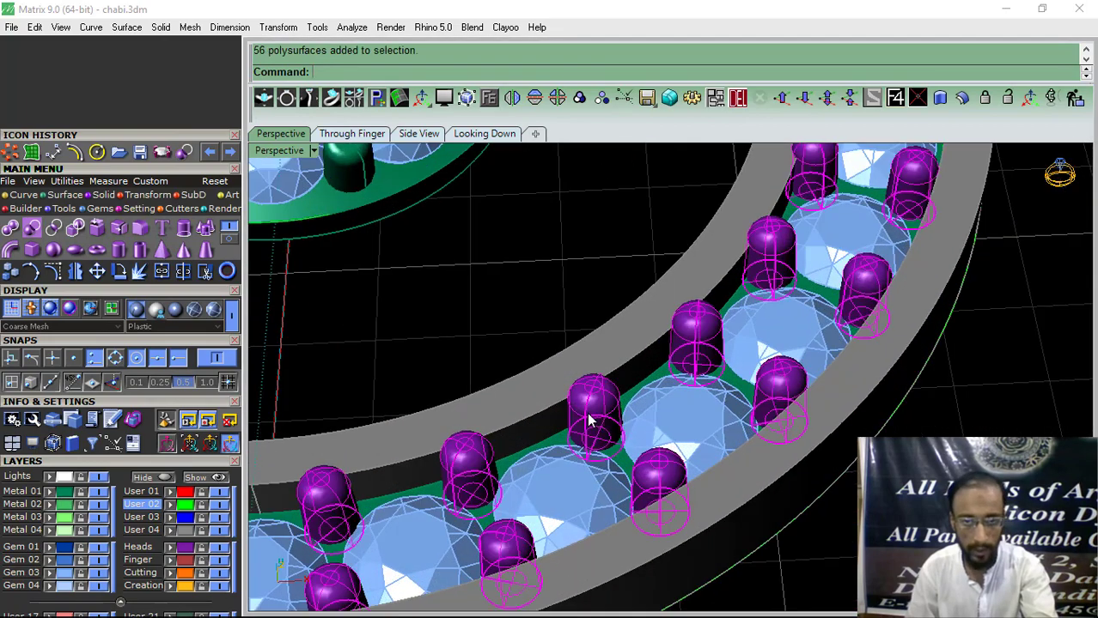
scroll(688, 382, "up", 6)
left_click(684, 367)
scroll(662, 353, "down", 8)
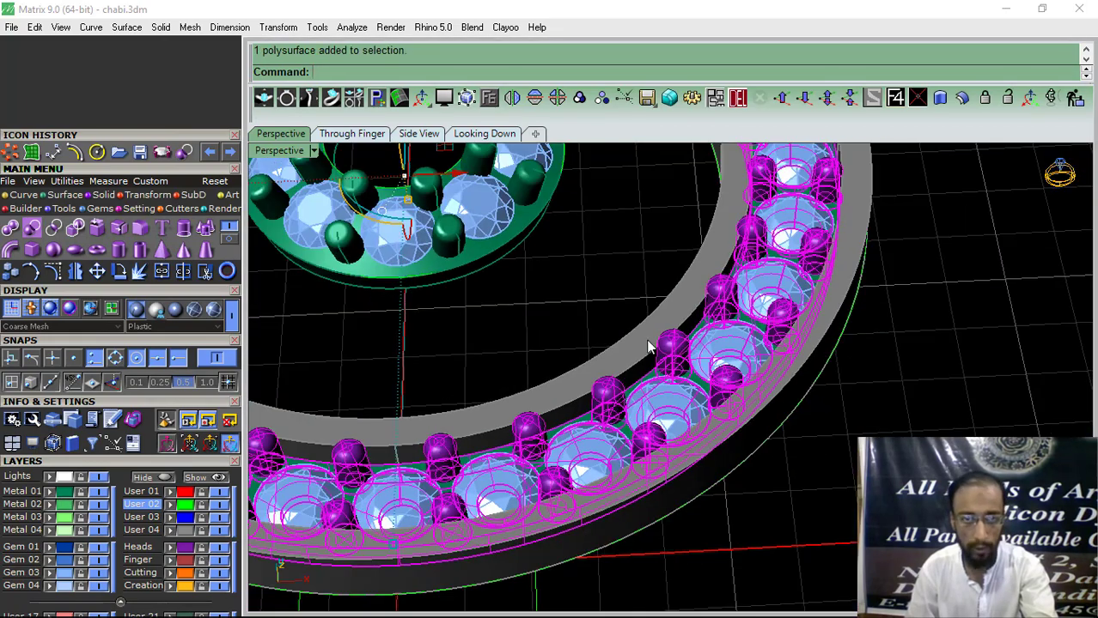
left_click(579, 97)
left_click(53, 492)
left_click(523, 353)
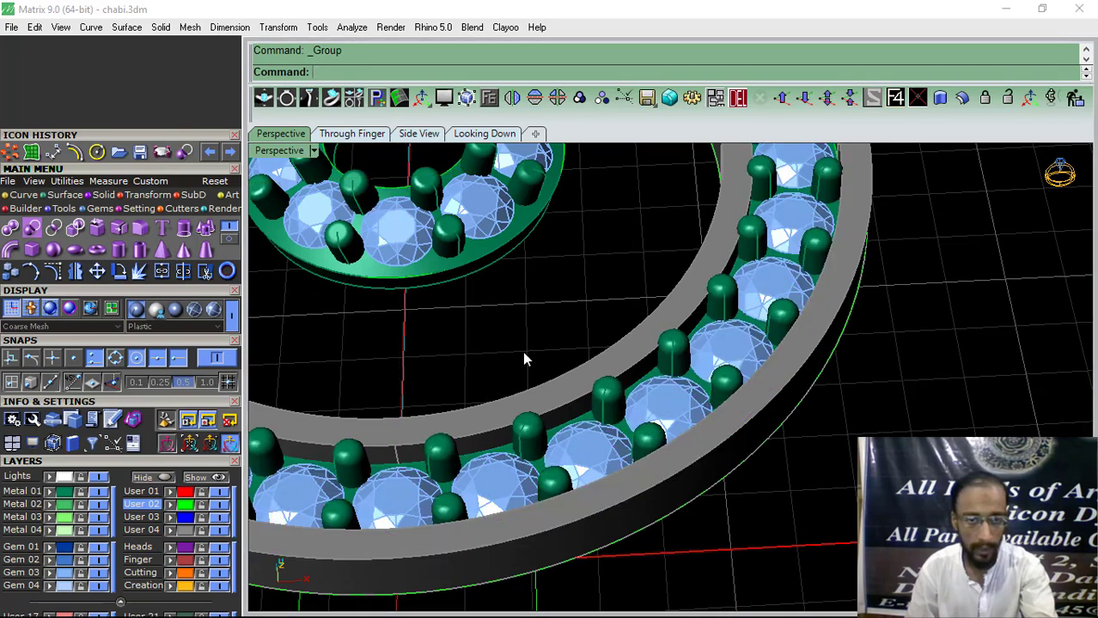
Try to group the central disc with its prongs and gems, and undo the last grouping.
scroll(523, 359, "down", 5)
scroll(503, 331, "up", 6)
left_click(535, 324)
scroll(498, 419, "down", 6)
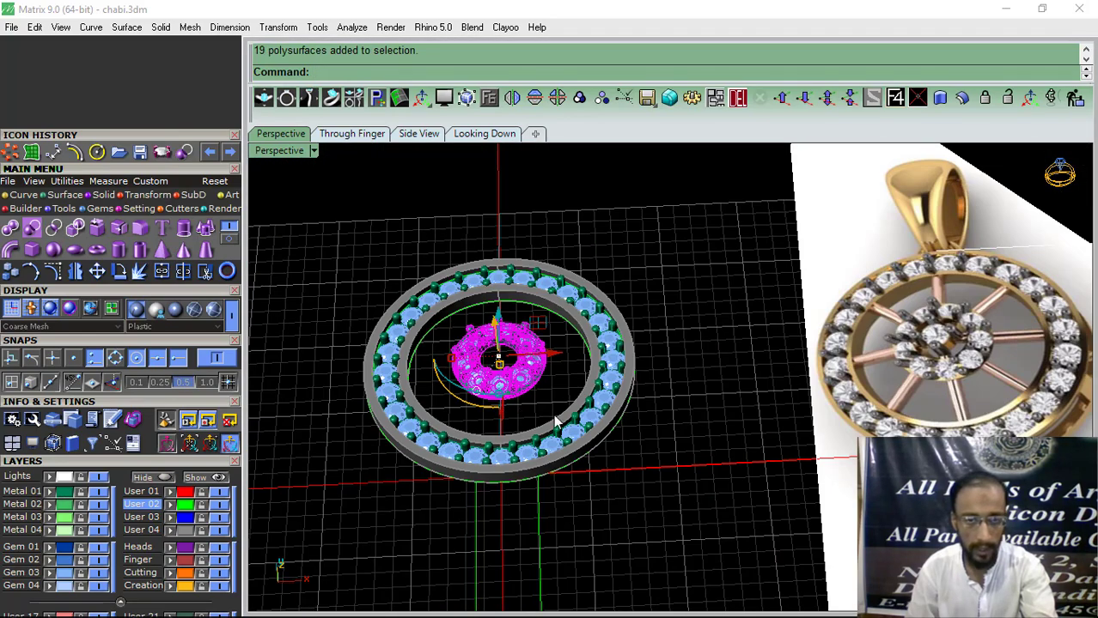
left_click(709, 449)
scroll(517, 387, "up", 9)
left_click_drag(569, 453, 432, 341)
key("ctrl+g")
left_click(616, 411)
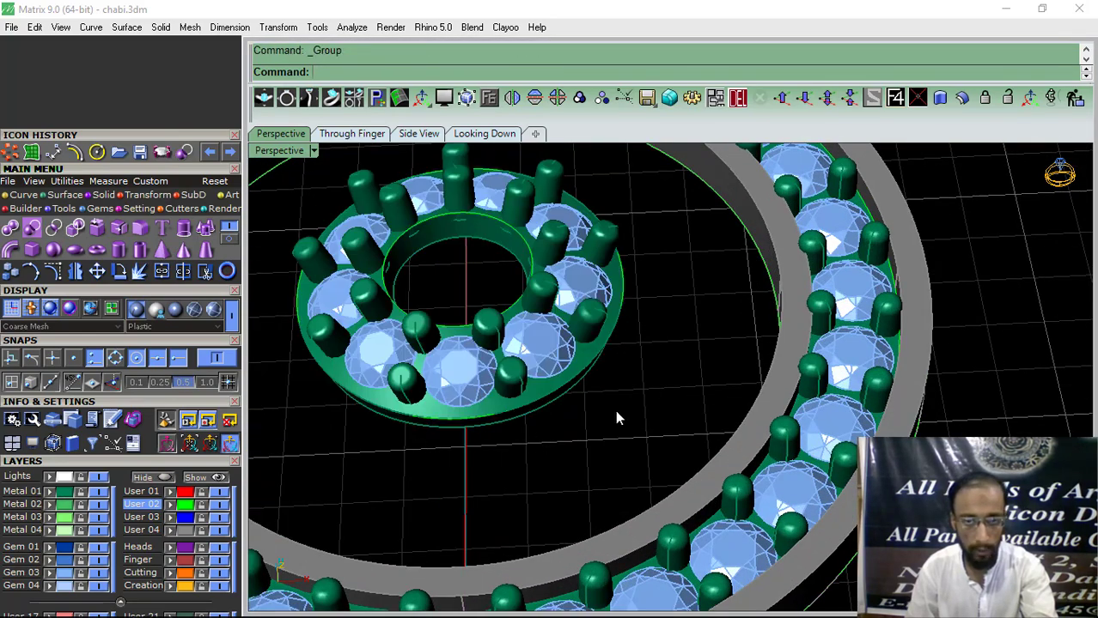
scroll(617, 412, "down", 4)
left_click_drag(613, 438, 613, 438)
key("ctrl+g")
left_click(820, 438)
right_click_drag(670, 507, 569, 385)
scroll(569, 386, "down", 4)
left_click(640, 455)
key("ctrl+z")
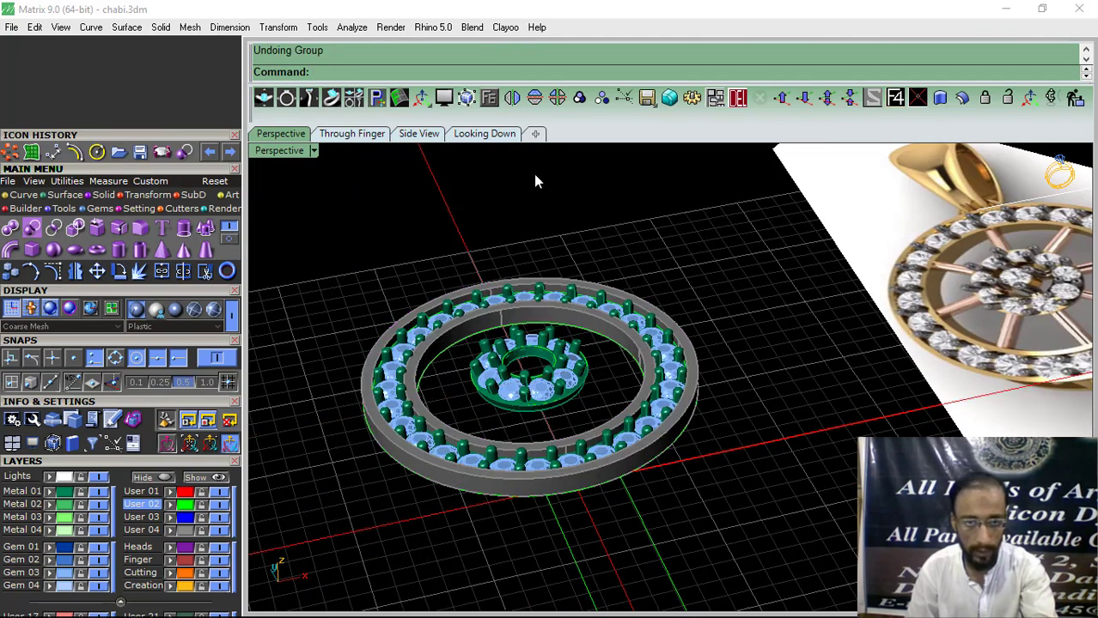
Ungroup the central cluster that includes the vertical center line, and lock the User 01 layer.
left_click(462, 239)
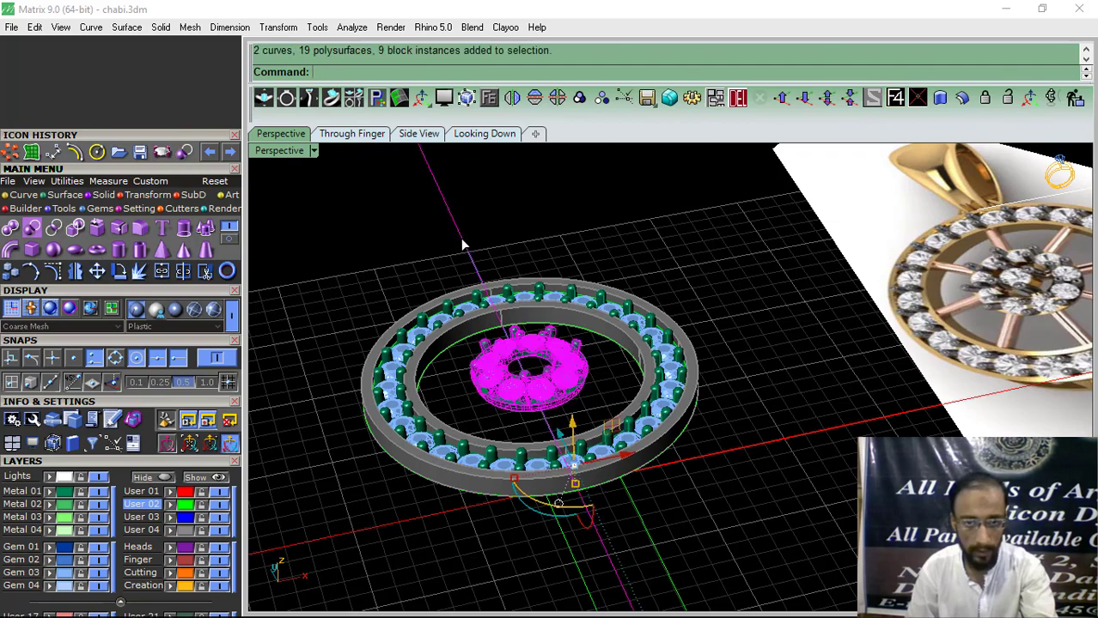
left_click(603, 98)
left_click(202, 493)
left_click(298, 309)
right_click_drag(550, 344, 577, 416)
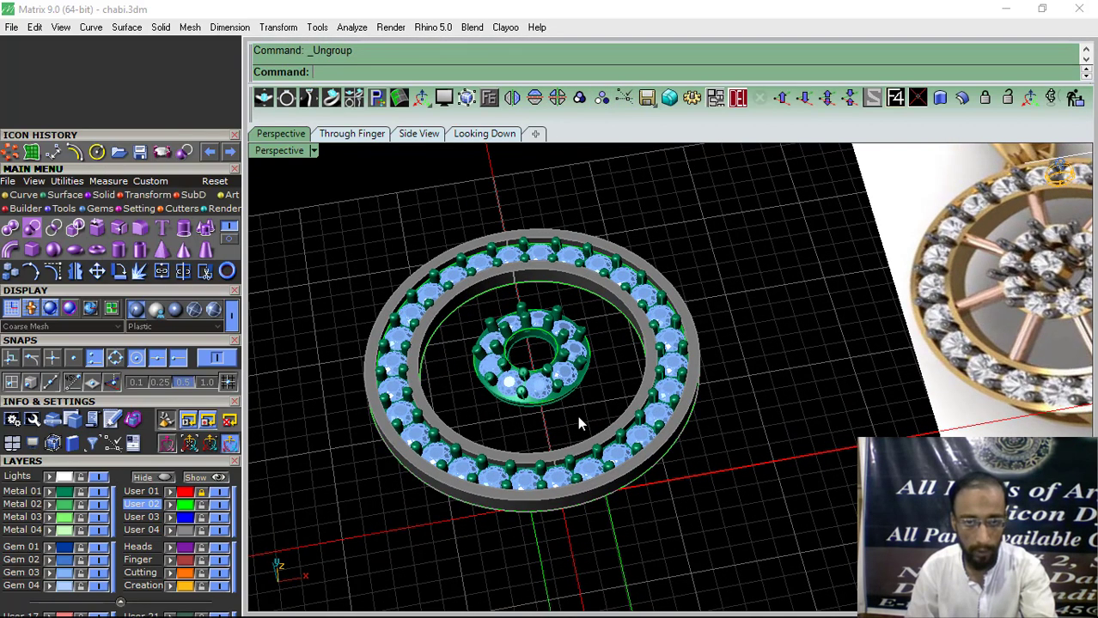
Group the central disc and its prongs together with the nine gems.
scroll(576, 414, "up", 6)
left_click(487, 310)
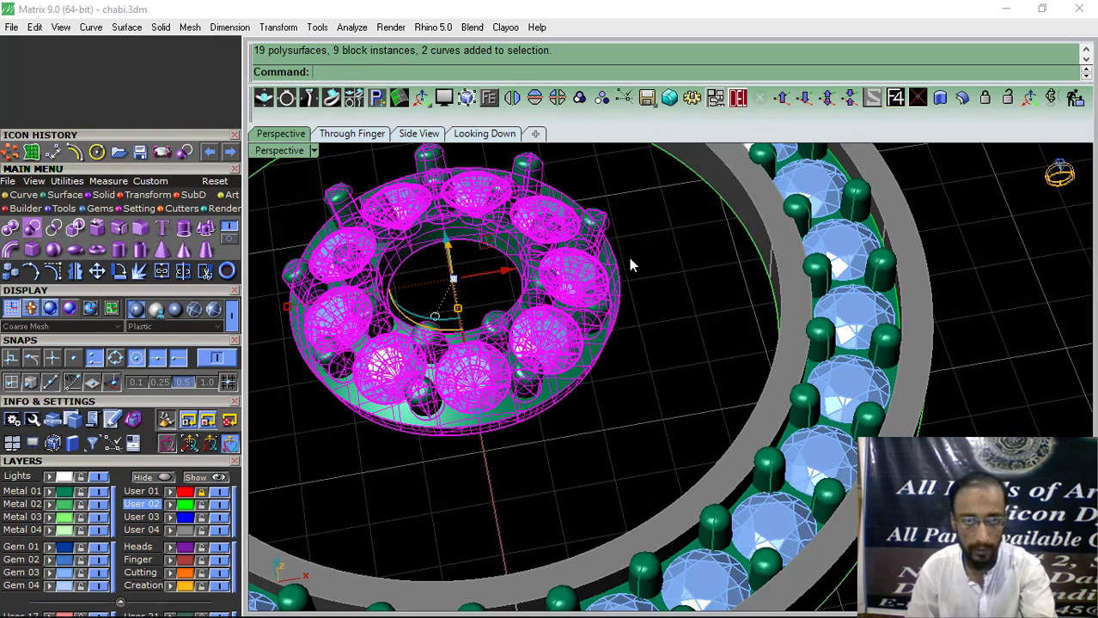
left_click(639, 284)
scroll(560, 343, "up", 4)
left_click(558, 354)
left_click(625, 330, "shift")
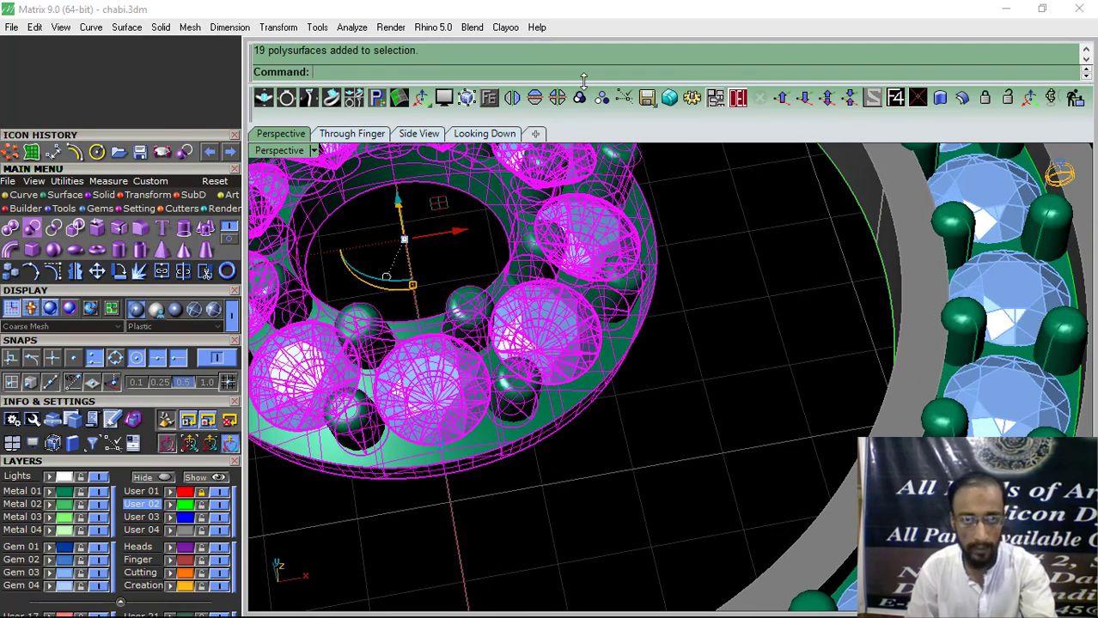
left_click(580, 98)
Group the outer gem seat ring and its prongs with the grey rim.
scroll(522, 250, "down", 6)
scroll(685, 383, "up", 6)
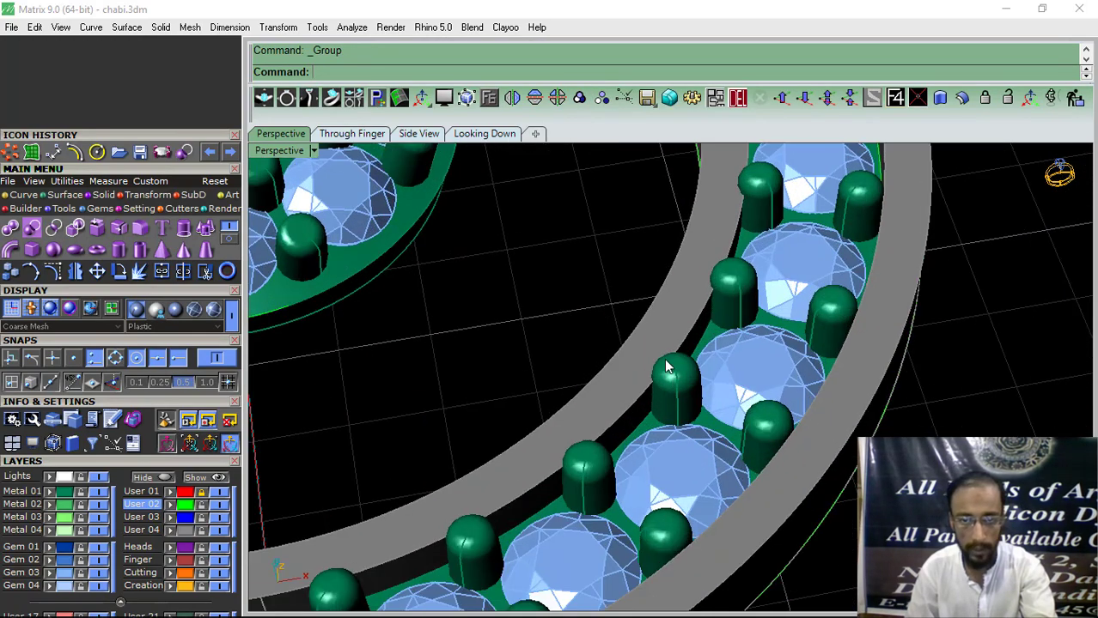
left_click(684, 382)
left_click(643, 391, "shift")
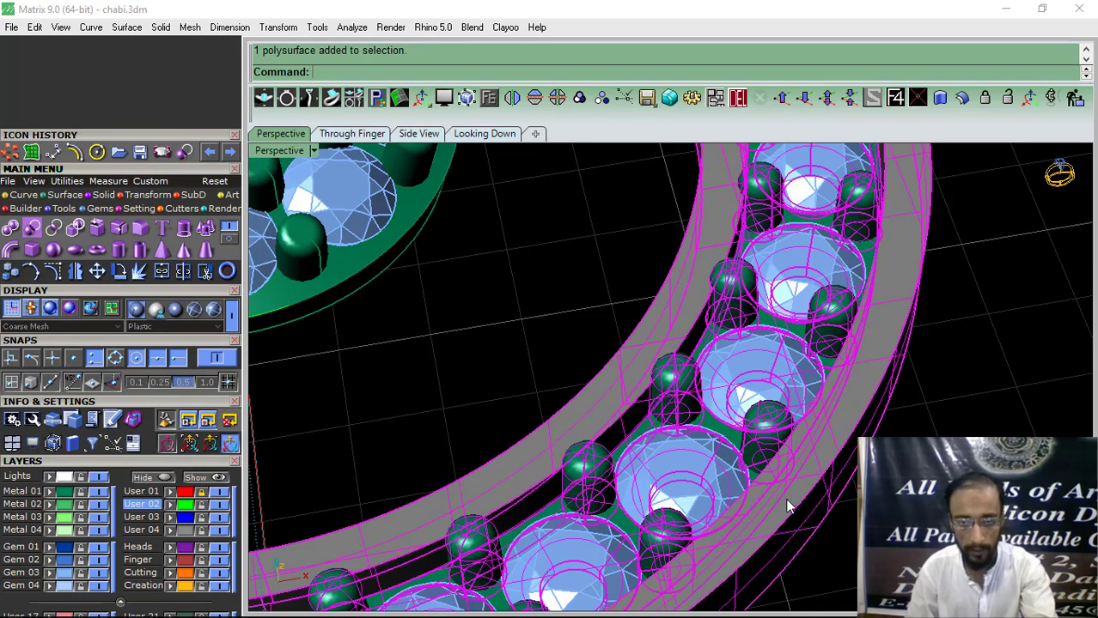
left_click(580, 98)
Compare the model with the reference image, examining the spokes and raised center stone inside the pendant's ring.
left_click(544, 323)
scroll(632, 469, "down", 7)
right_click_drag(632, 471, 502, 406)
scroll(481, 408, "down", 4)
scroll(658, 402, "up", 5)
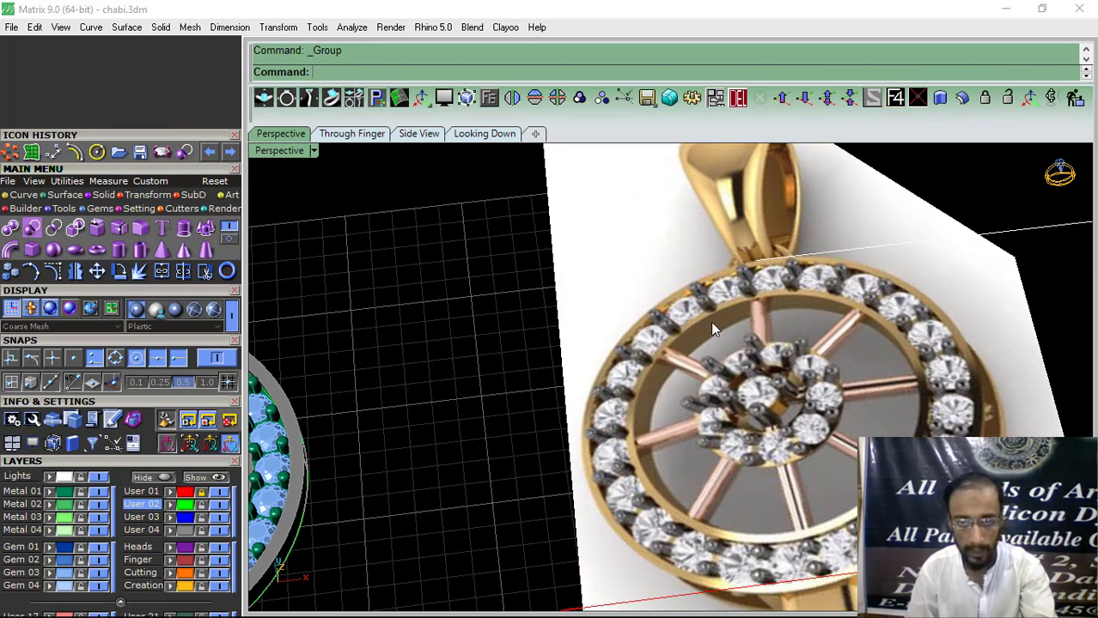
scroll(703, 313, "down", 6)
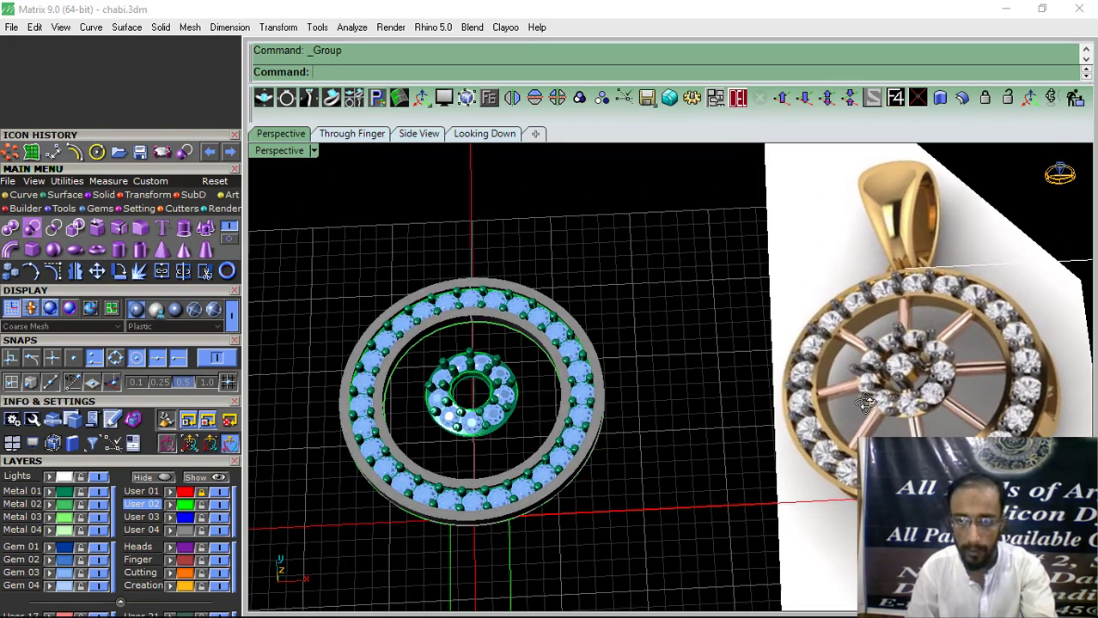
scroll(865, 404, "up", 4)
left_click(507, 134)
scroll(547, 324, "down", 6)
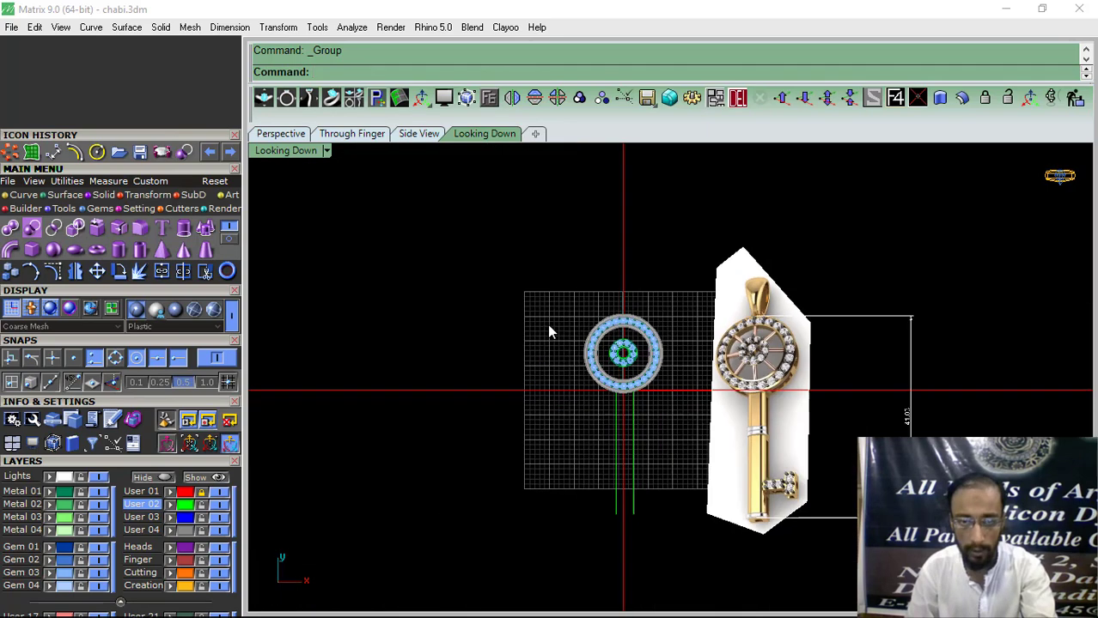
scroll(589, 346, "up", 8)
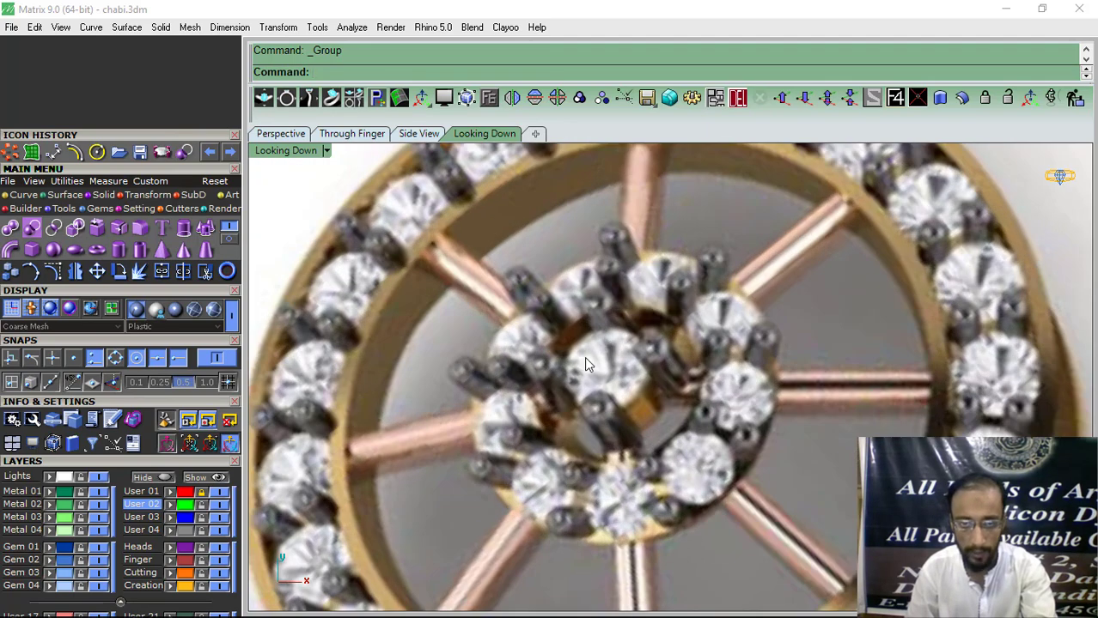
Draw a circle of diameter 2 centred inside the opening of the inner gem cluster.
scroll(631, 380, "down", 1)
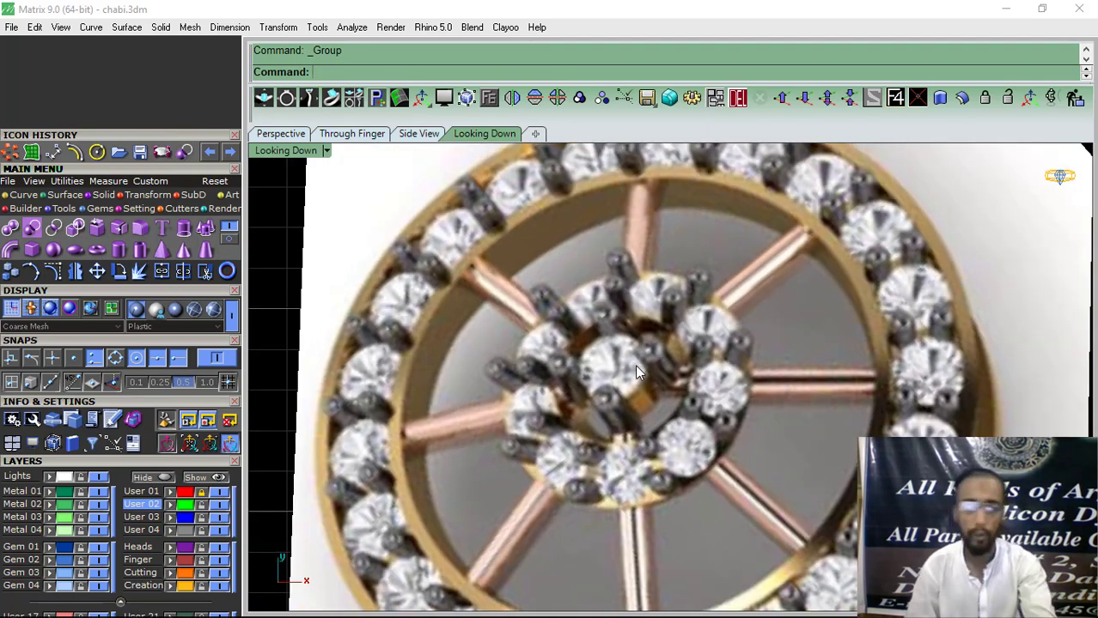
scroll(638, 361, "down", 7)
right_click_drag(520, 389, 717, 432)
scroll(581, 435, "up", 5)
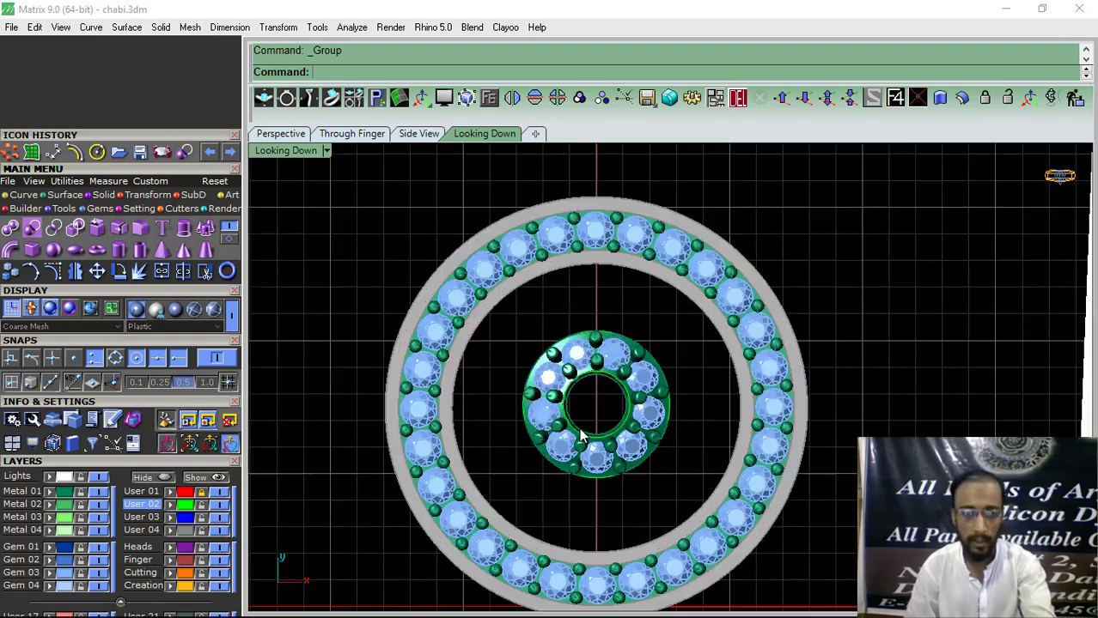
scroll(582, 435, "up", 2)
left_click(99, 155)
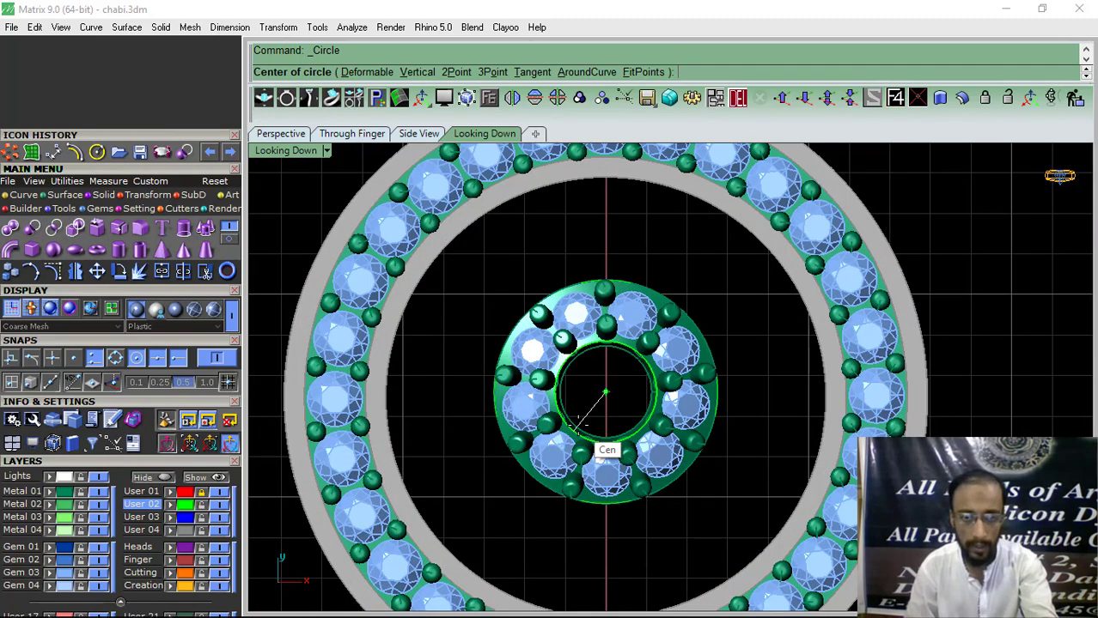
left_click(606, 393)
scroll(633, 361, "up", 2)
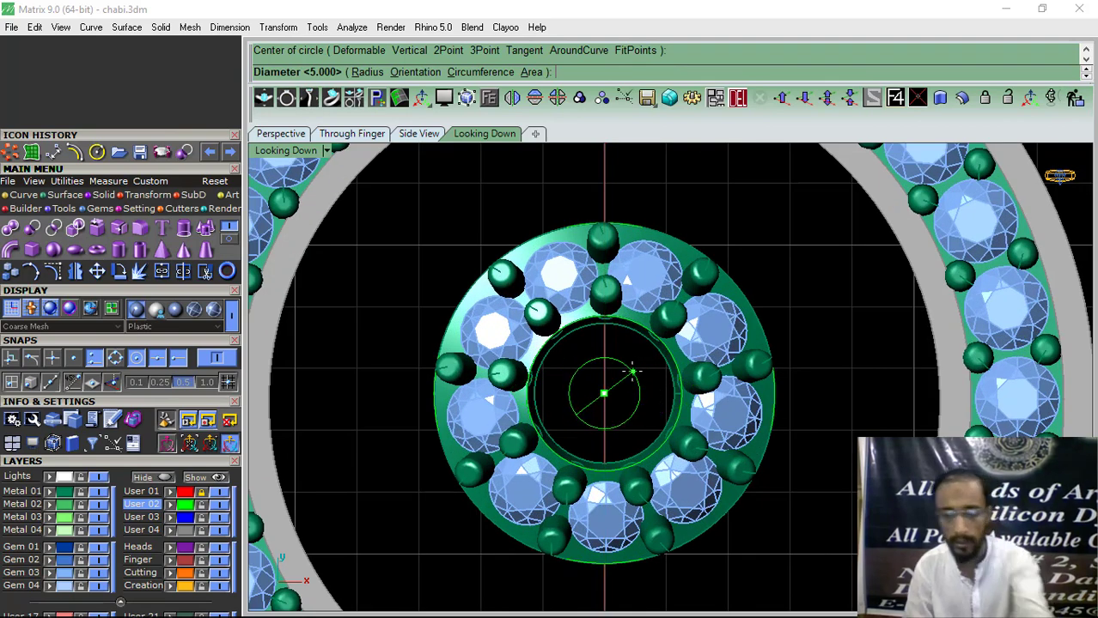
type("2")
key("Return")
Offset the new centre circle inward by 0.45.
scroll(602, 348, "up", 2)
left_click(576, 335)
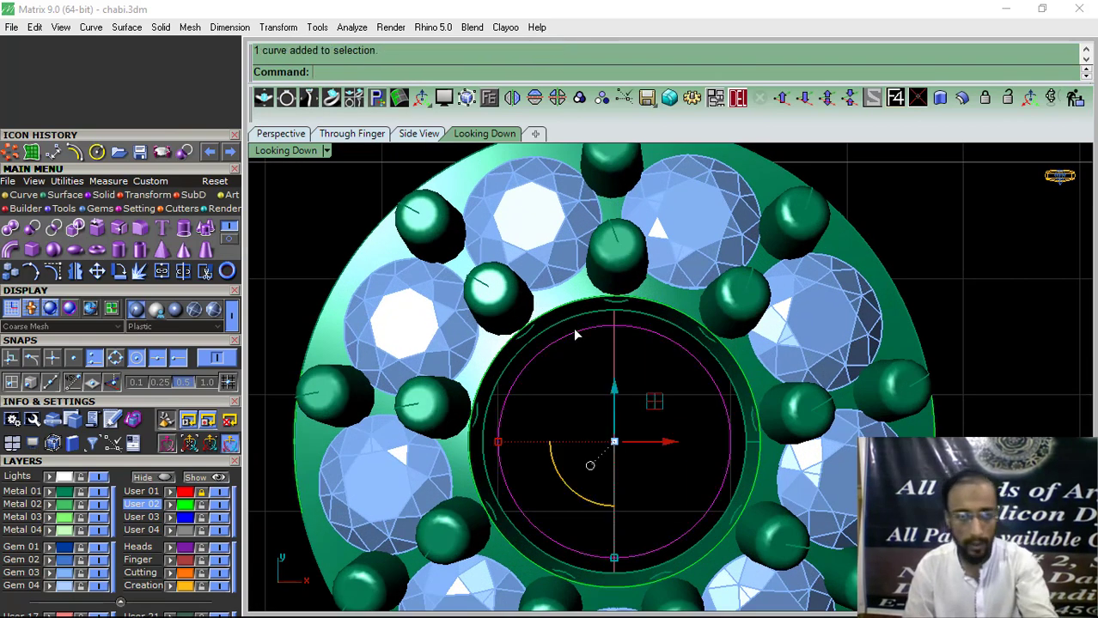
left_click(74, 153)
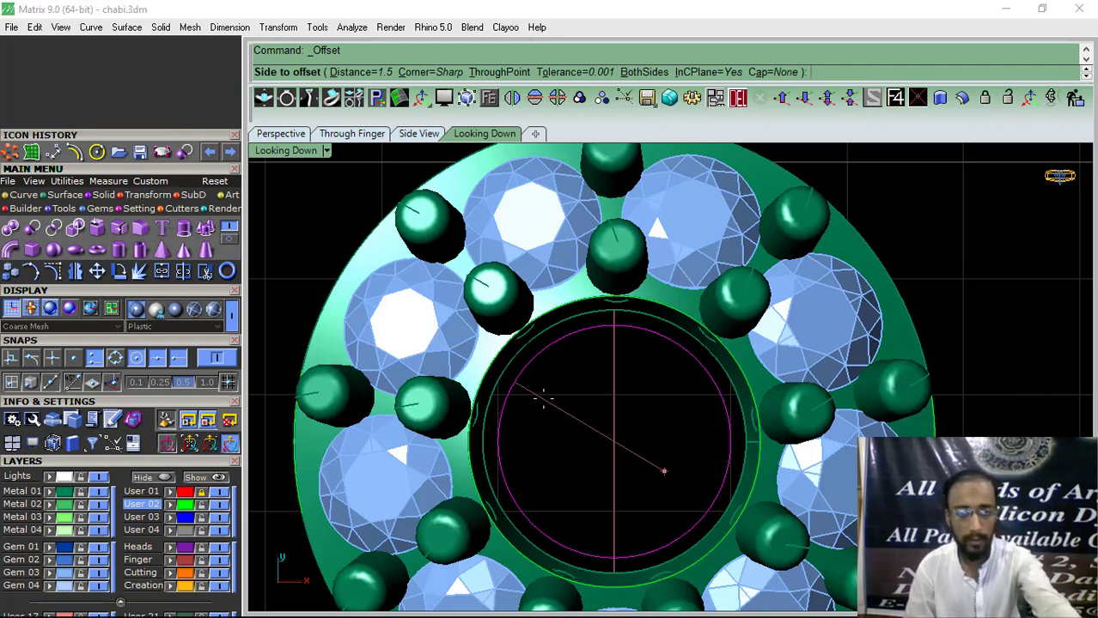
type(".5")
key("Return")
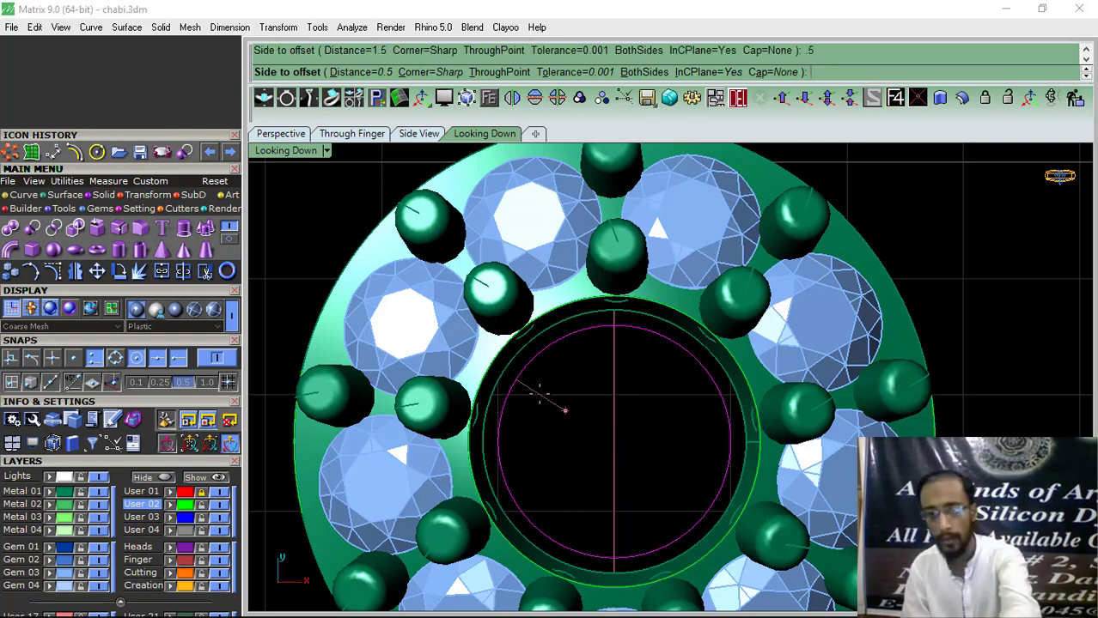
type(".45")
key("Return")
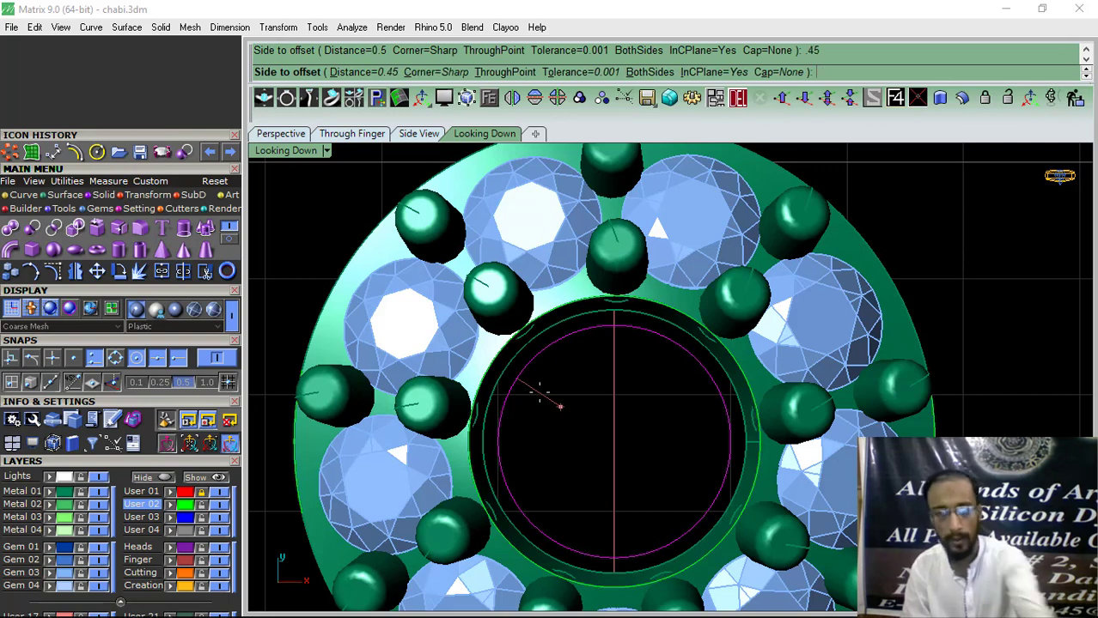
left_click(550, 408)
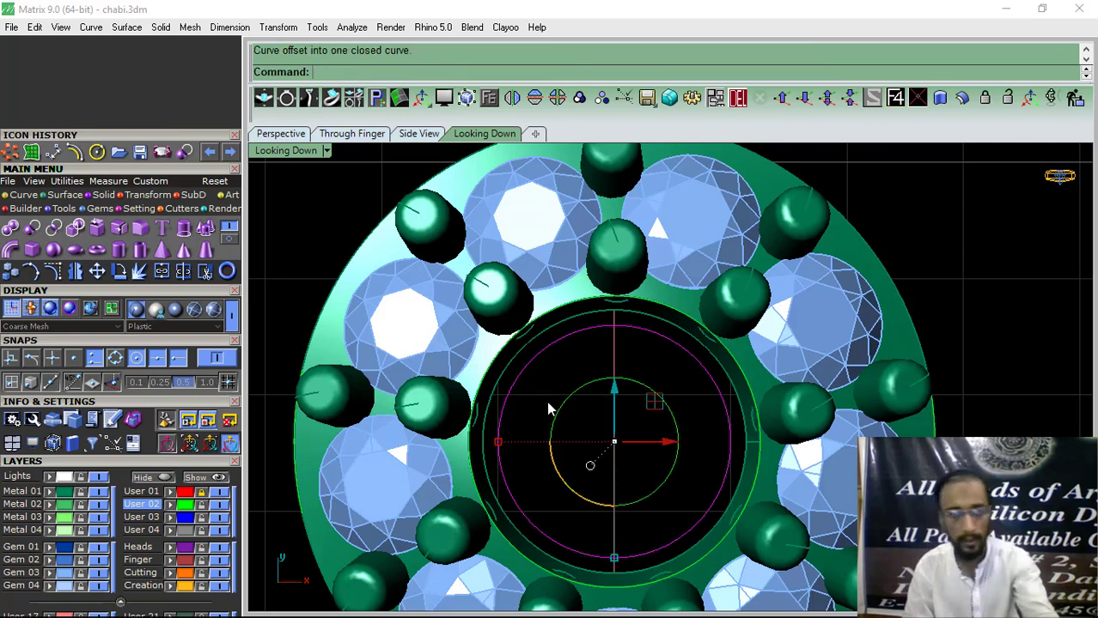
Check the centre circle's diameter with an aligned dimension and undo the inward offset.
left_click(52, 152)
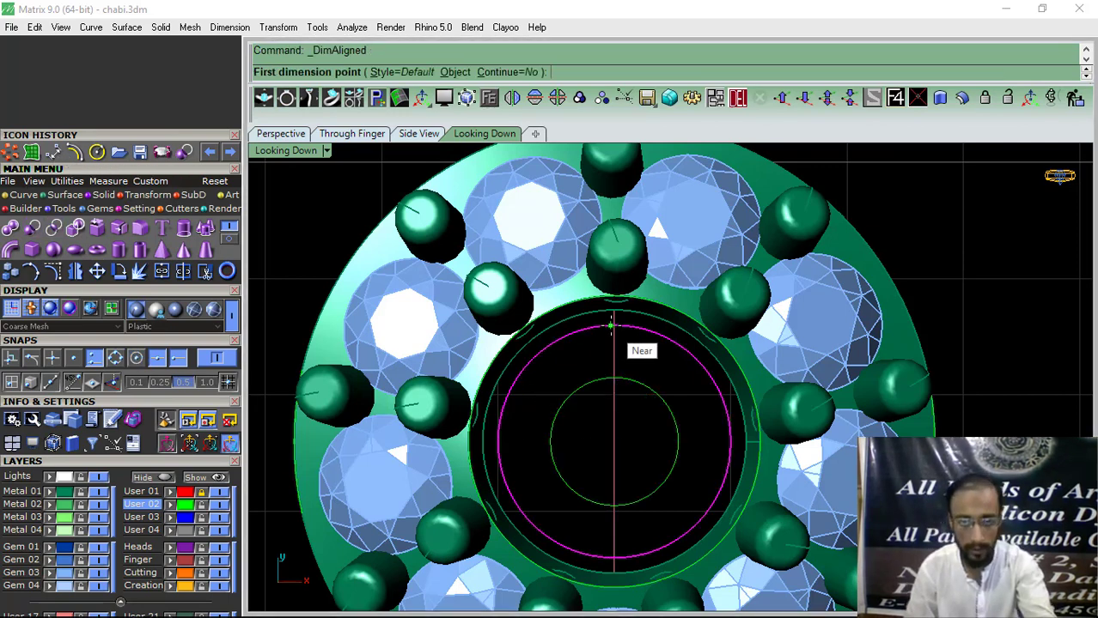
left_click(498, 443)
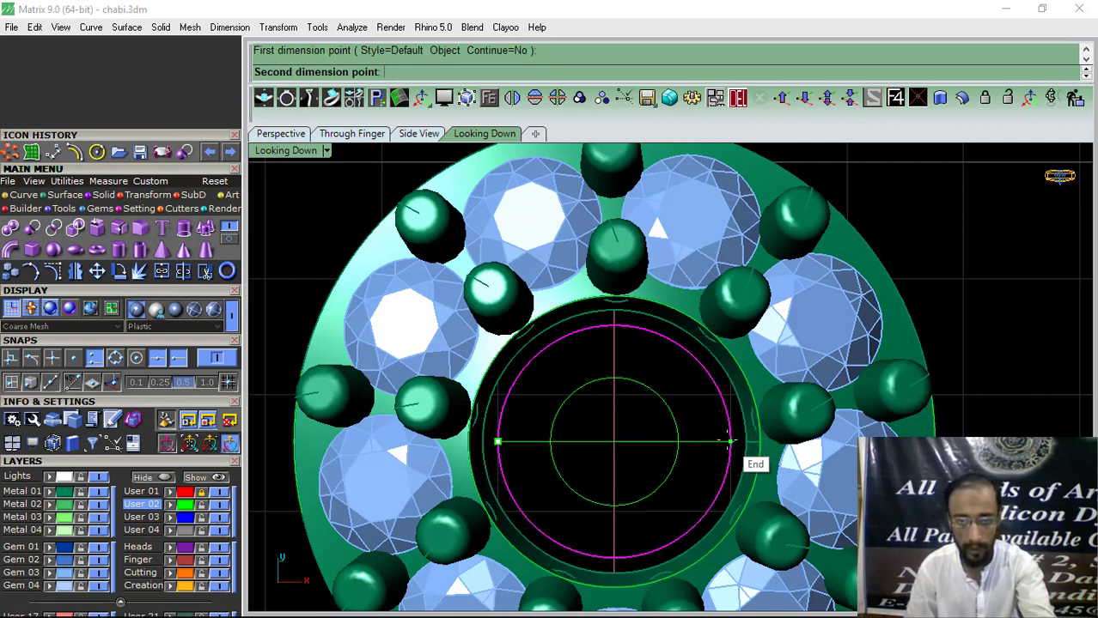
left_click(730, 443)
key("Escape")
key("ctrl+z")
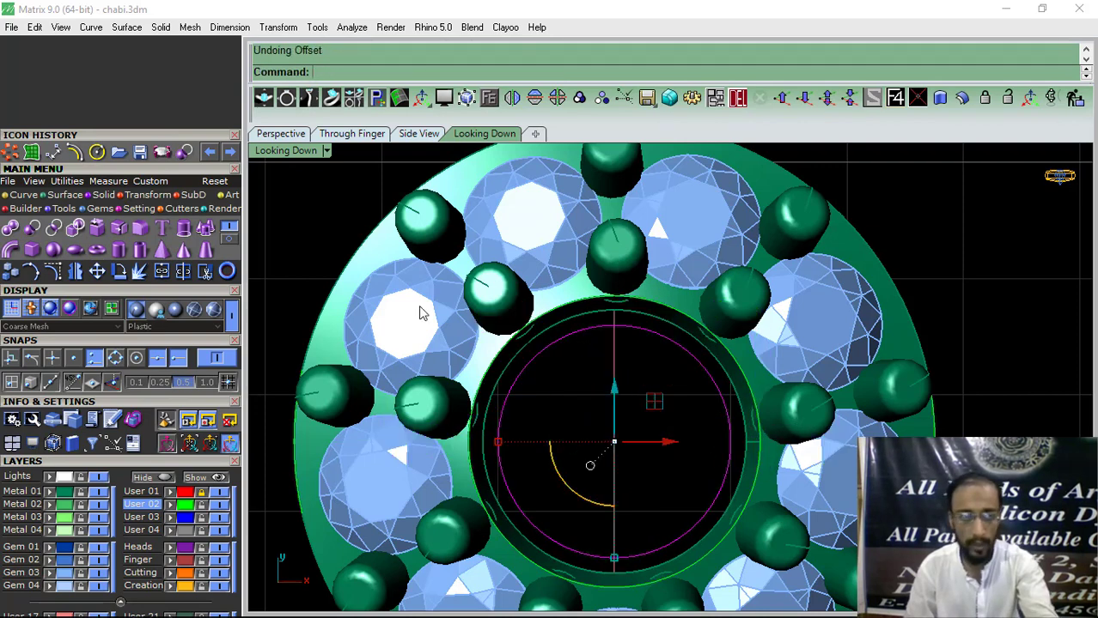
Offset the centre circle inward by 0.4 and make a flat ring surface trimmed out inside the inner circle.
left_click(75, 152)
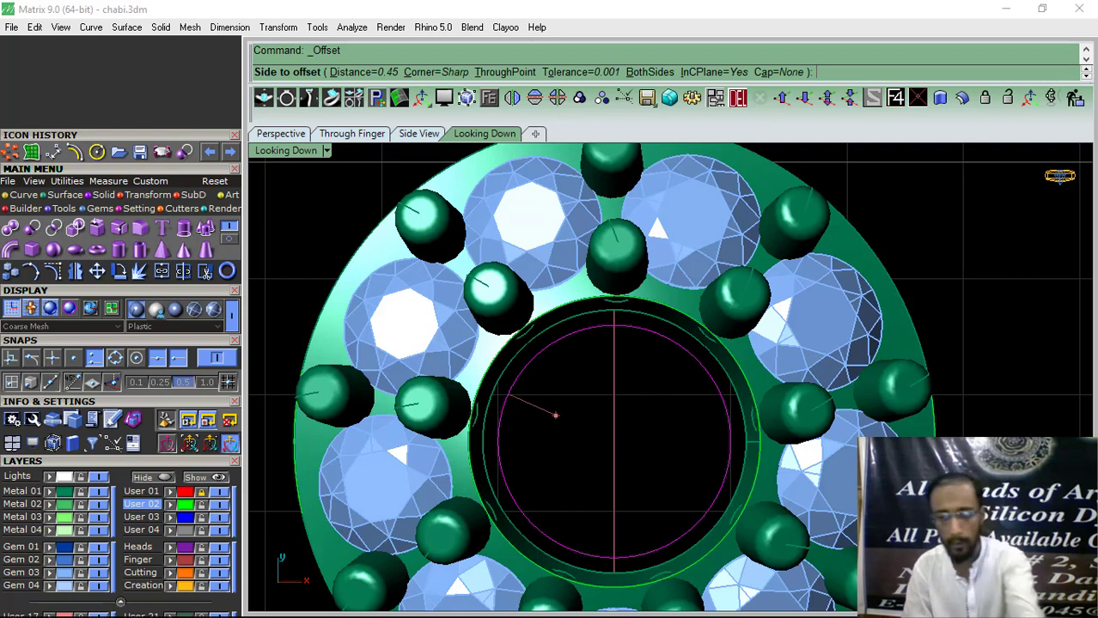
left_click(551, 412)
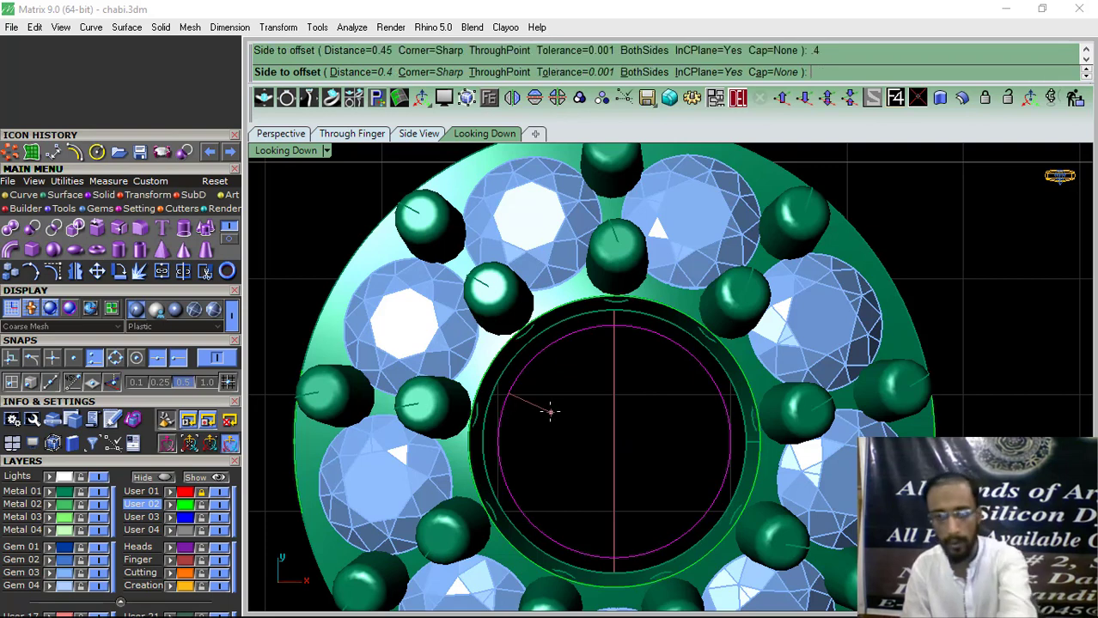
left_click(29, 156)
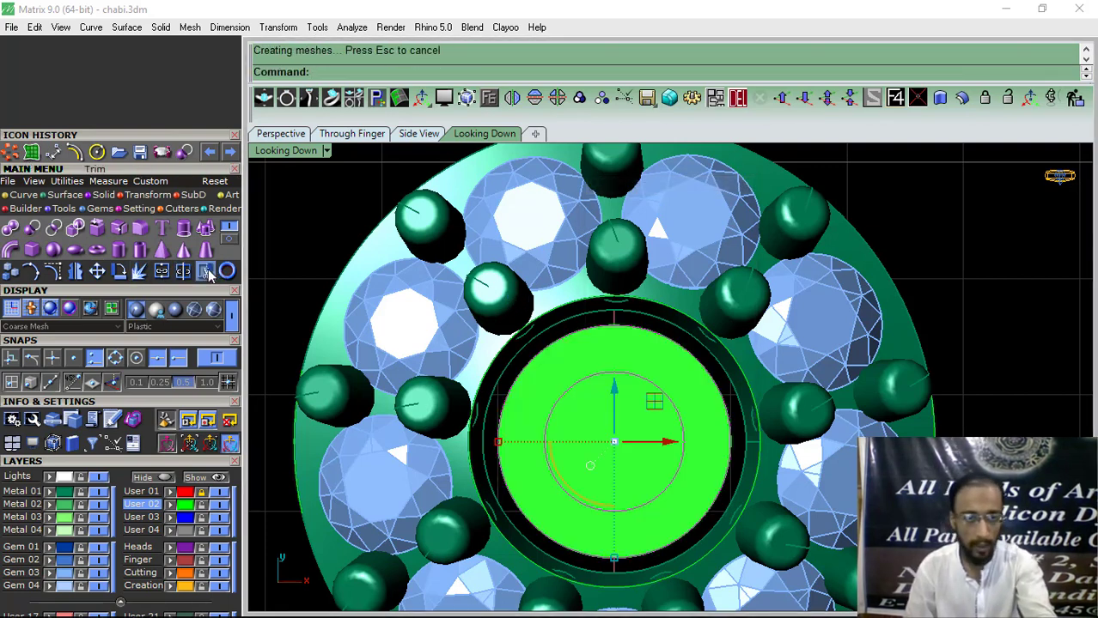
left_click(205, 272)
left_click(619, 416)
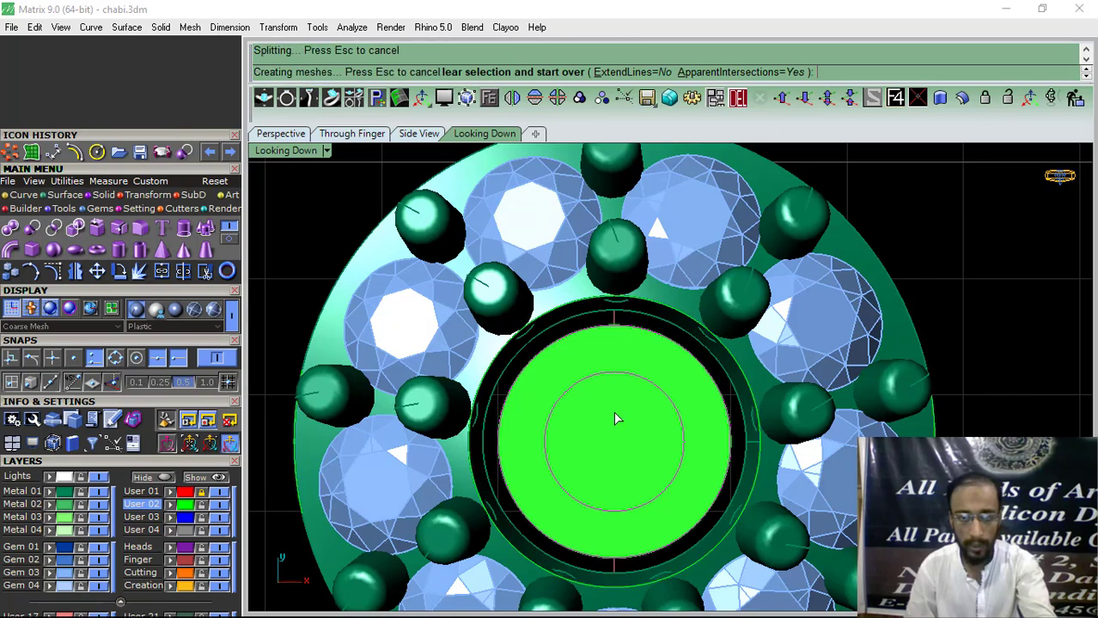
left_click(741, 97)
Offset the flat ring surface upward by 1 as a solid to form a thick tube.
left_click(590, 349)
left_click(277, 135)
right_click_drag(573, 430, 640, 372)
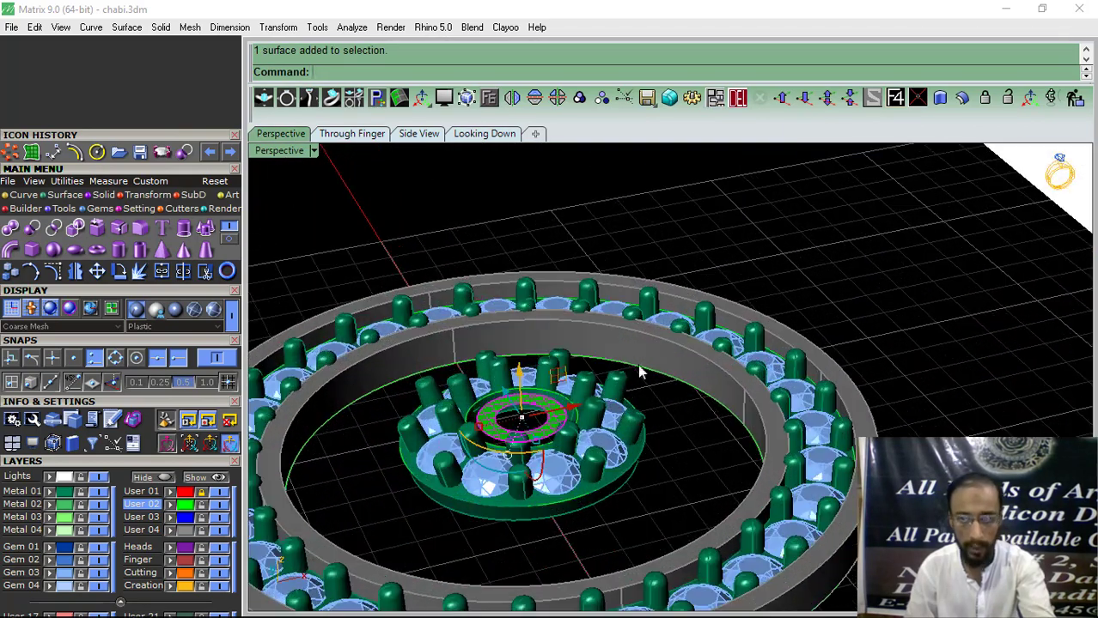
left_click(962, 97)
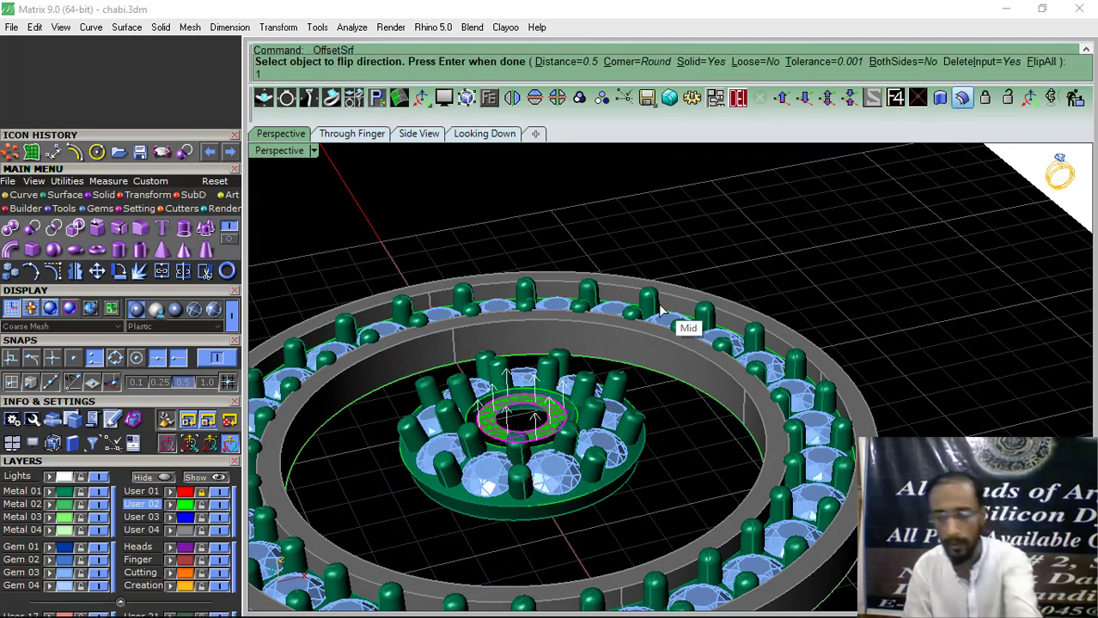
key("Return")
key("Return")
Try to build a vertical solid cylinder of diameter 0.7 based on the tube's lower outer edge at its seam.
right_click_drag(533, 378, 587, 402)
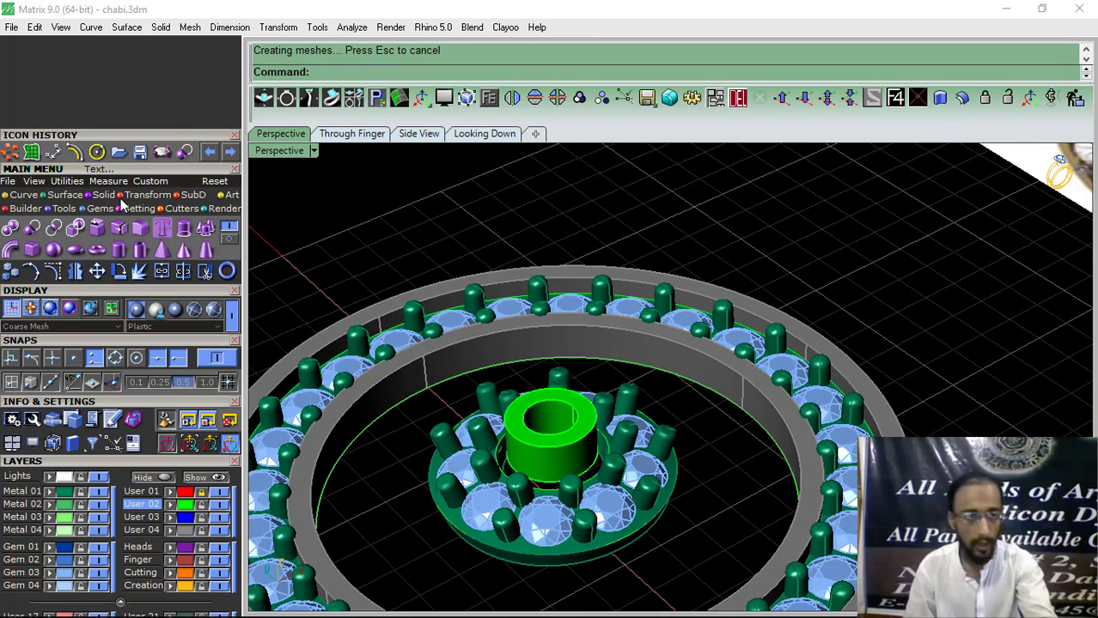
left_click(119, 252)
scroll(791, 386, "down", 5)
right_click_drag(688, 495, 779, 436)
scroll(676, 350, "up", 5)
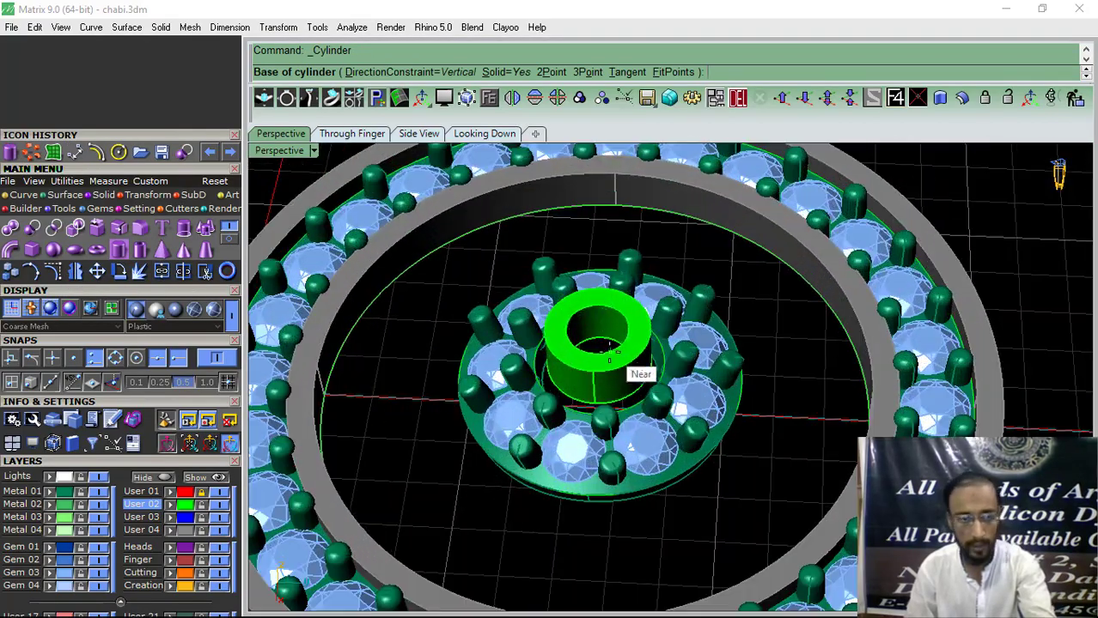
right_click_drag(608, 353, 565, 383)
scroll(623, 415, "up", 4)
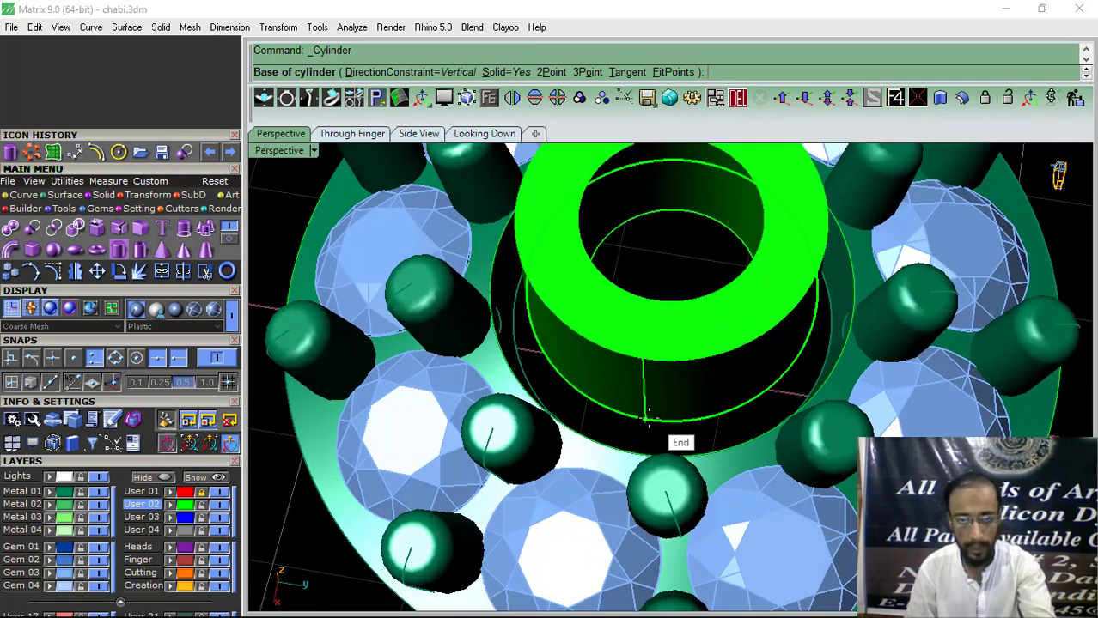
left_click(645, 420)
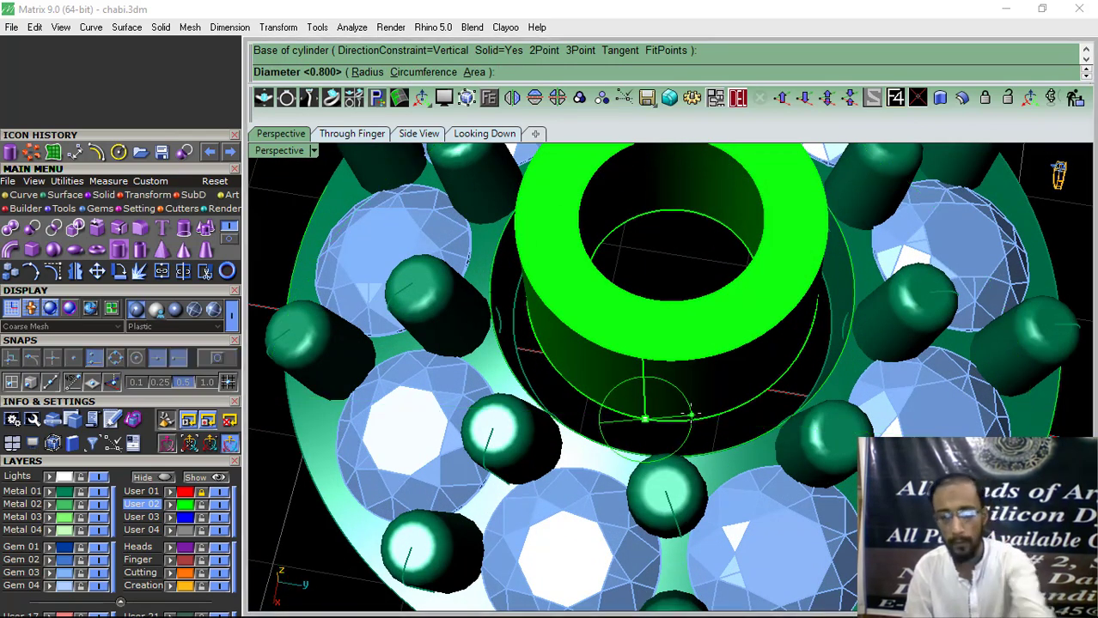
type(".7")
key("Return")
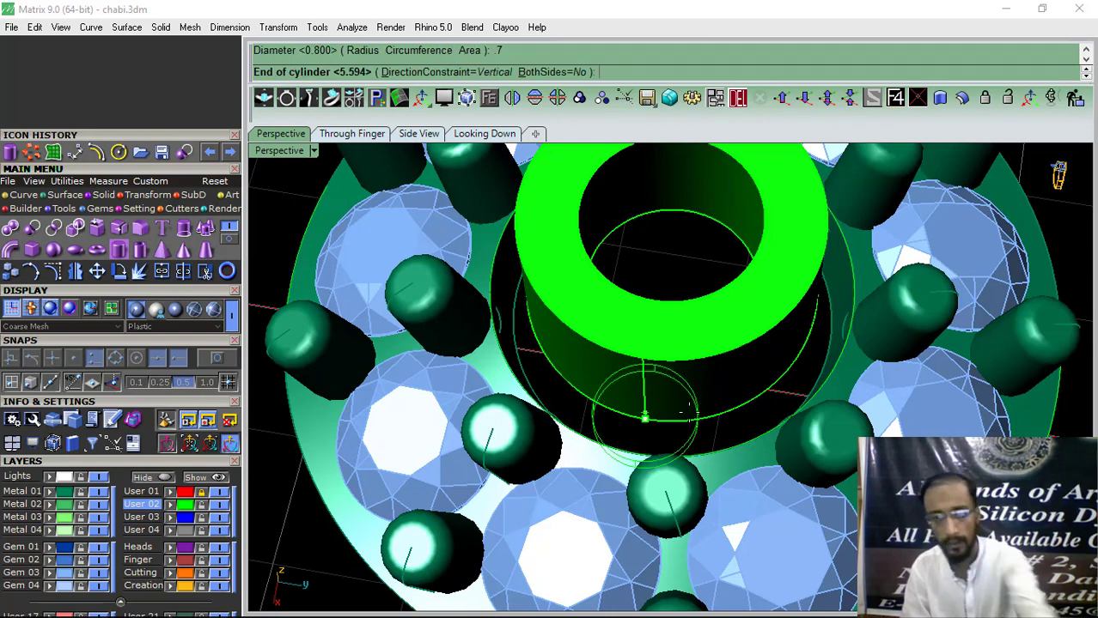
left_click(674, 408)
Build a vertical solid cylinder of diameter 0.65 from the tube's lower outer edge, about twice as tall as the tube.
key("Return")
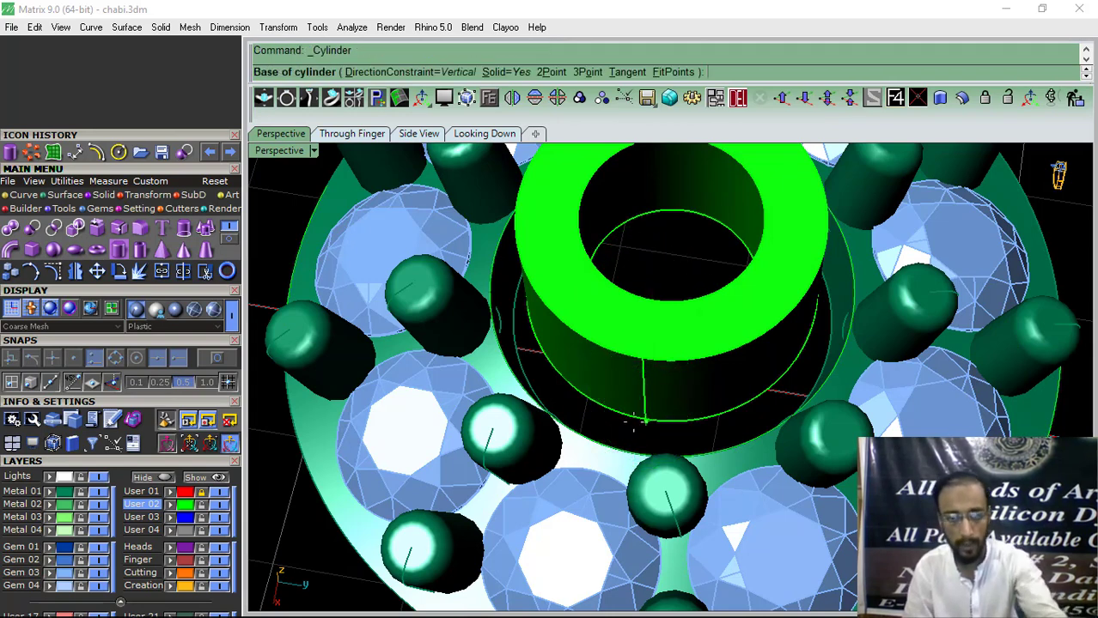
left_click(217, 358)
left_click(646, 423)
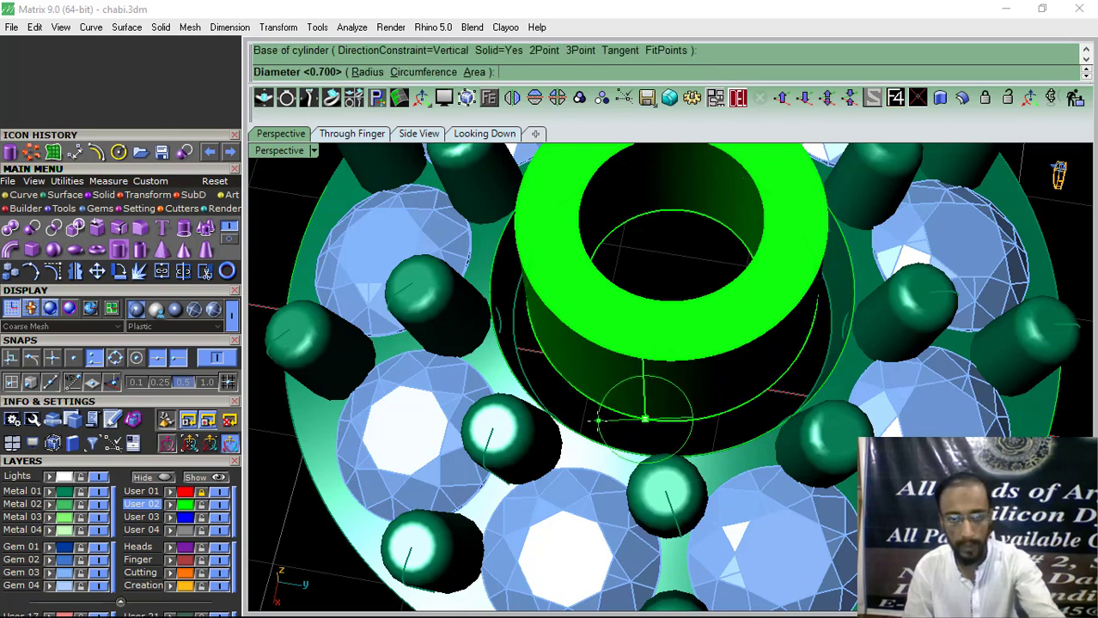
type(".65")
key("Return")
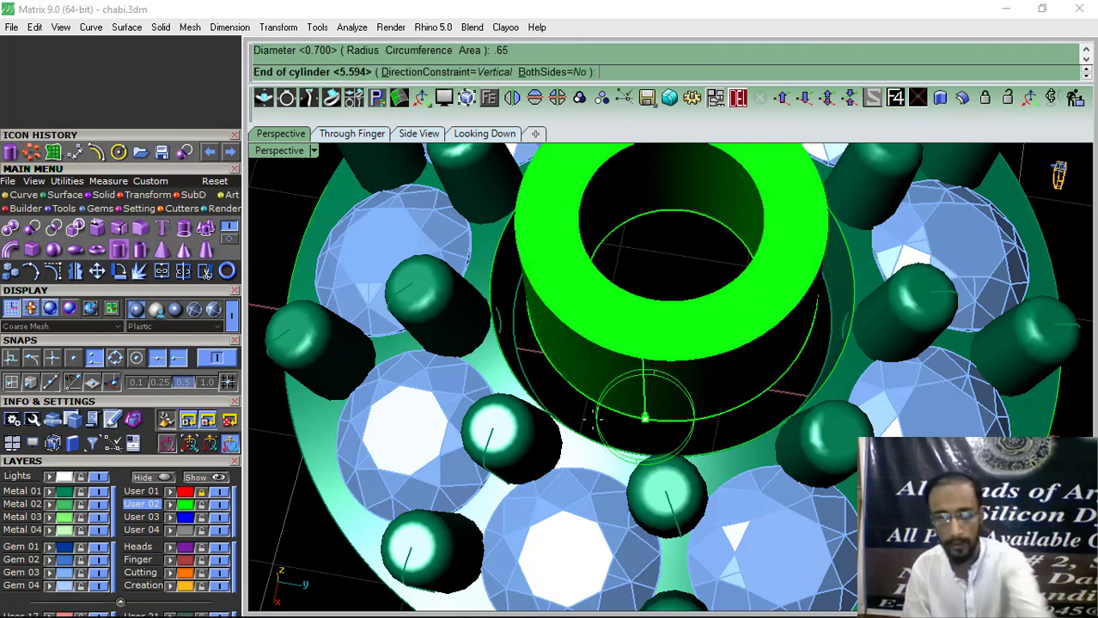
left_click(418, 134)
scroll(733, 341, "up", 2)
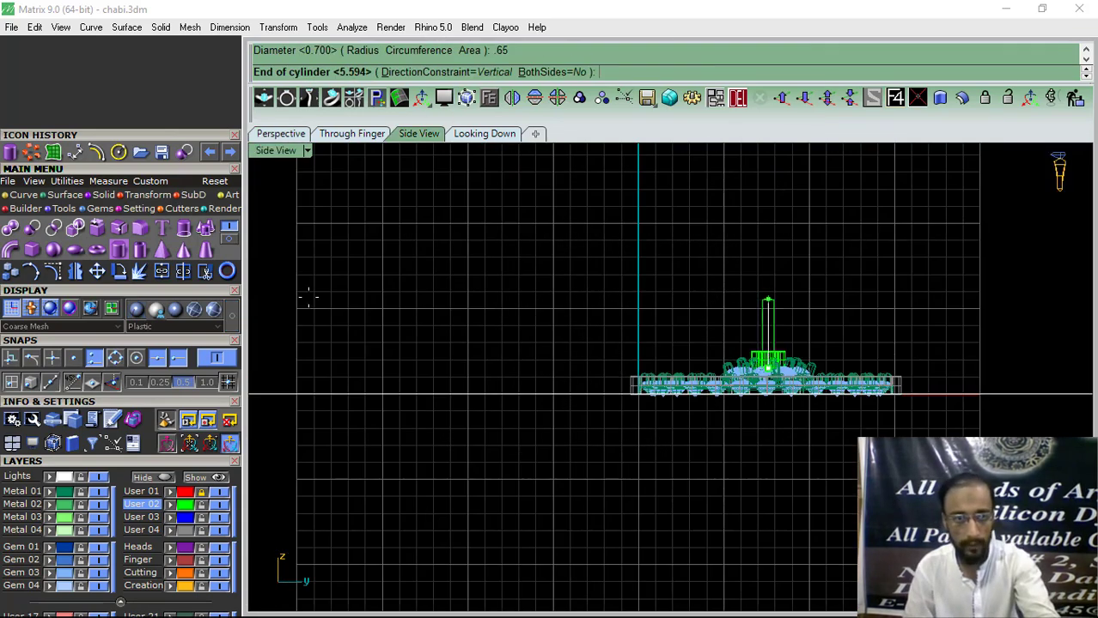
left_click(215, 357)
scroll(803, 330, "up", 3)
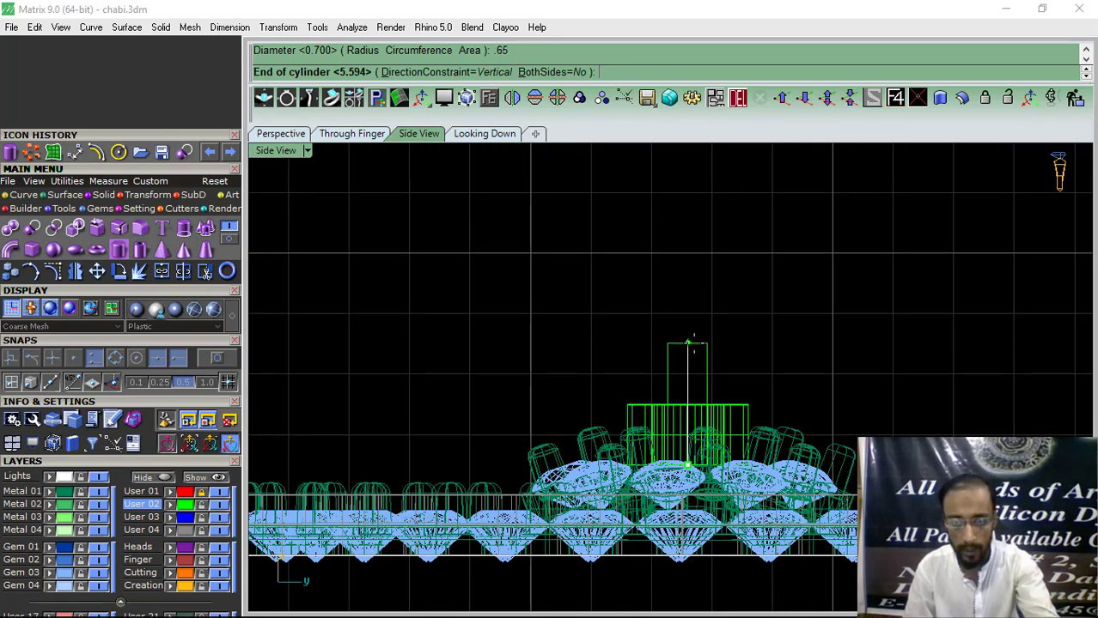
scroll(699, 316, "up", 2)
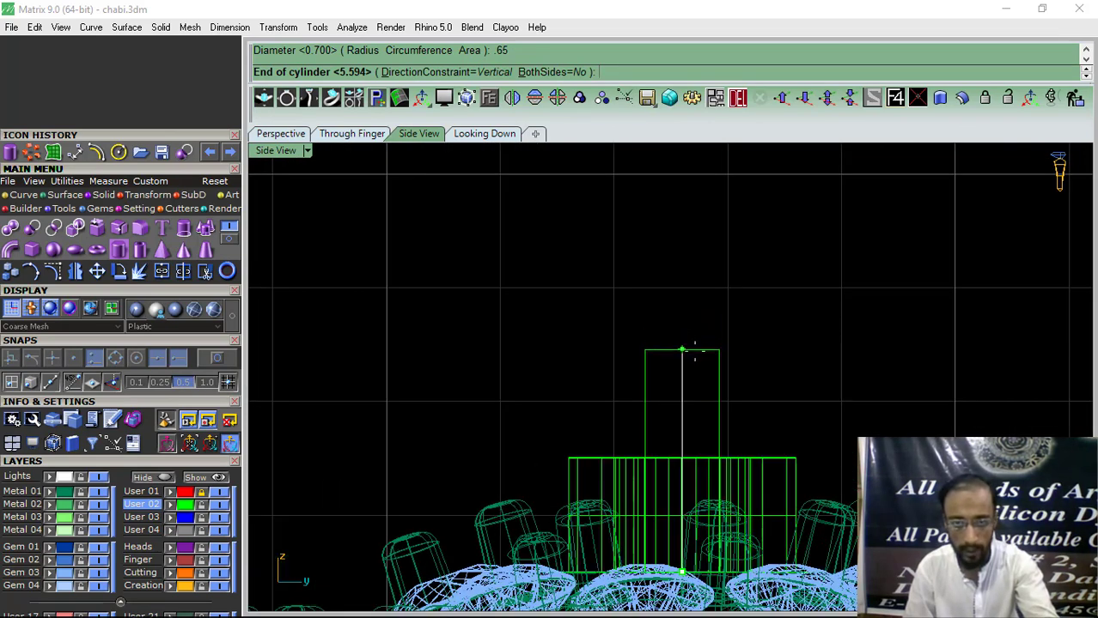
left_click(694, 352)
Fillet the top edge of the new cylinder with one radius for all handles to form a domed prong tip.
left_click(140, 228)
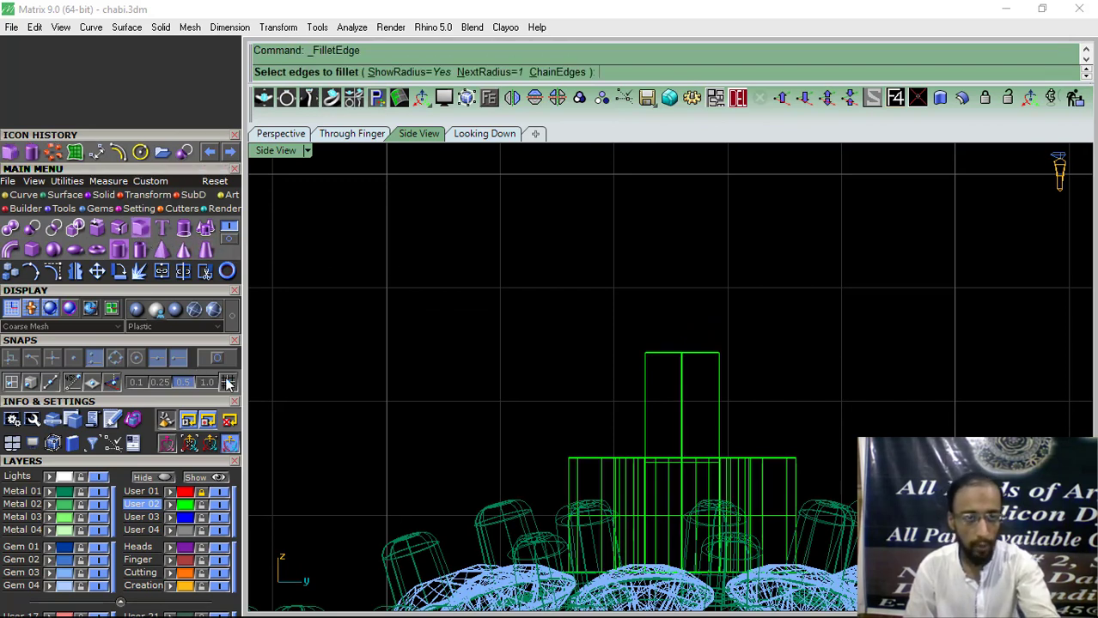
left_click_drag(528, 384, 525, 386)
key("Return")
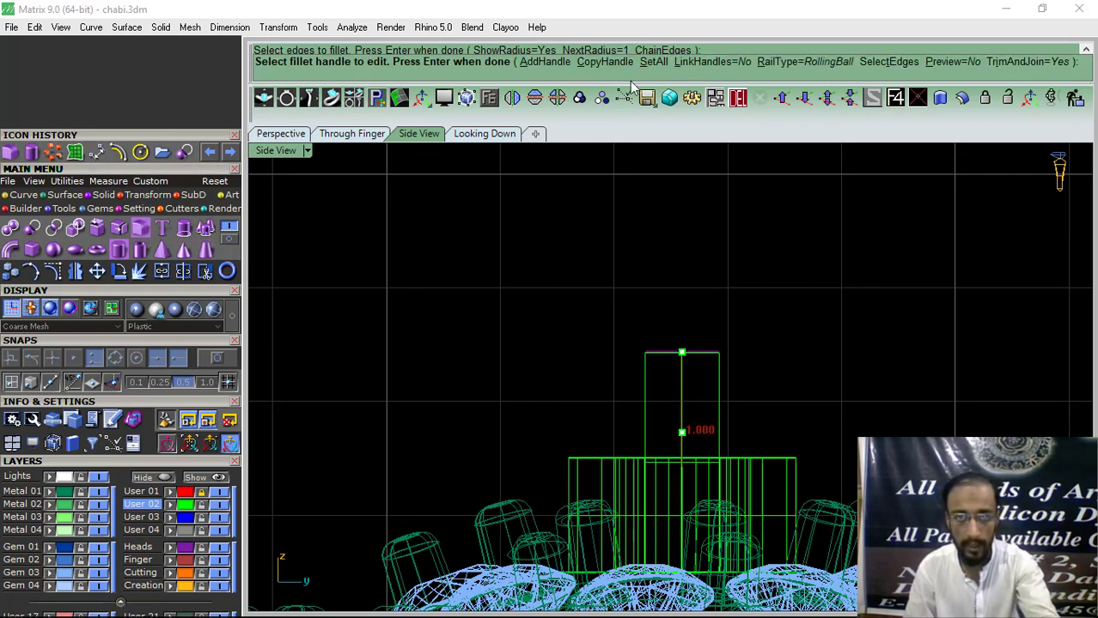
left_click(651, 62)
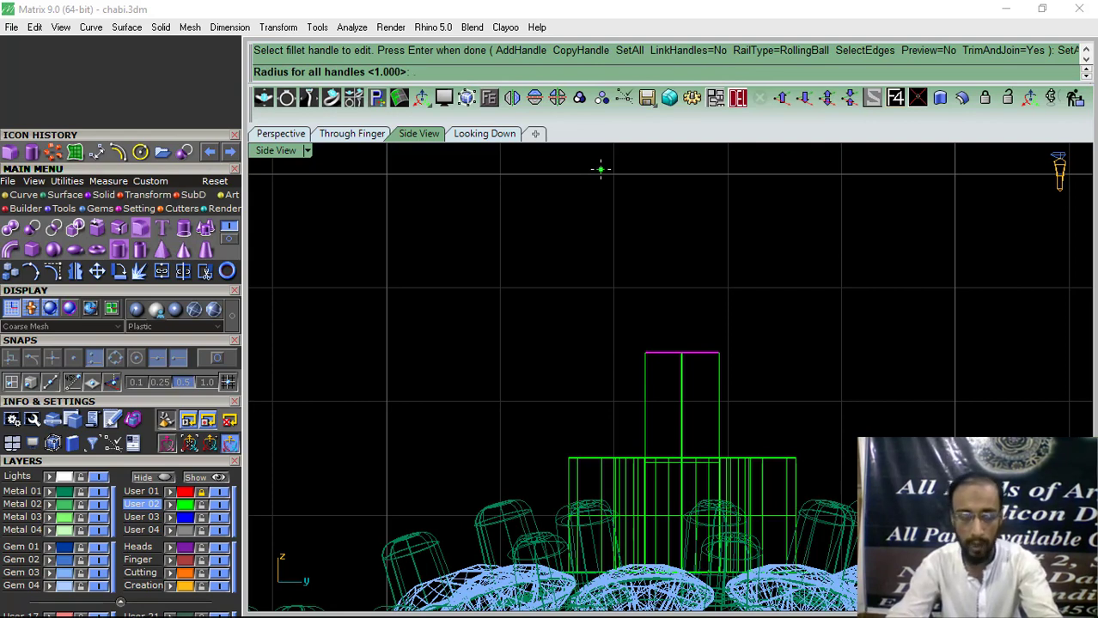
key("Return")
key("Return")
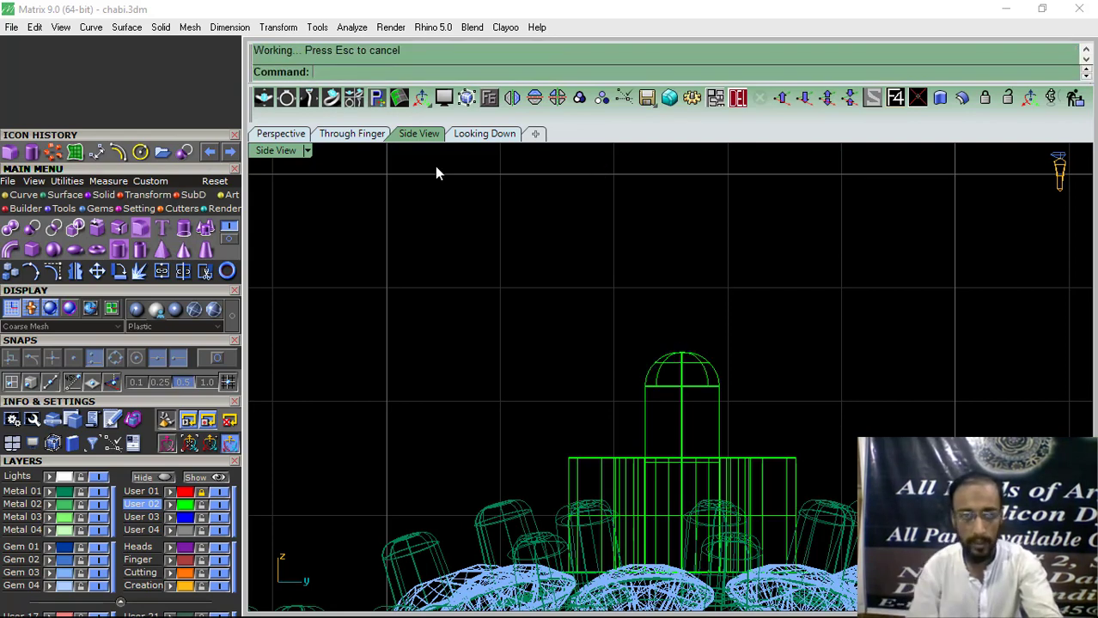
Tilt the domed prong so its tip leans outward, and shift it slightly away from the central tube.
left_click(278, 138)
scroll(691, 400, "down", 8)
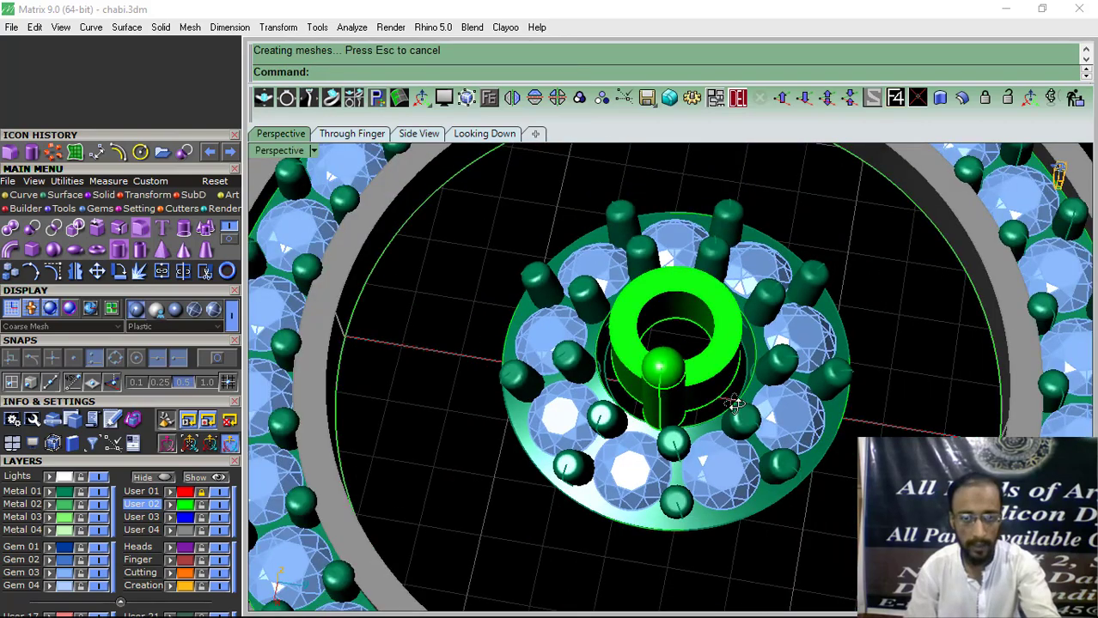
mouse_move(735, 403)
right_mouse_down()
mouse_move(522, 319)
mouse_move(601, 309)
right_mouse_up()
scroll(632, 368, "up", 3)
left_click(647, 348)
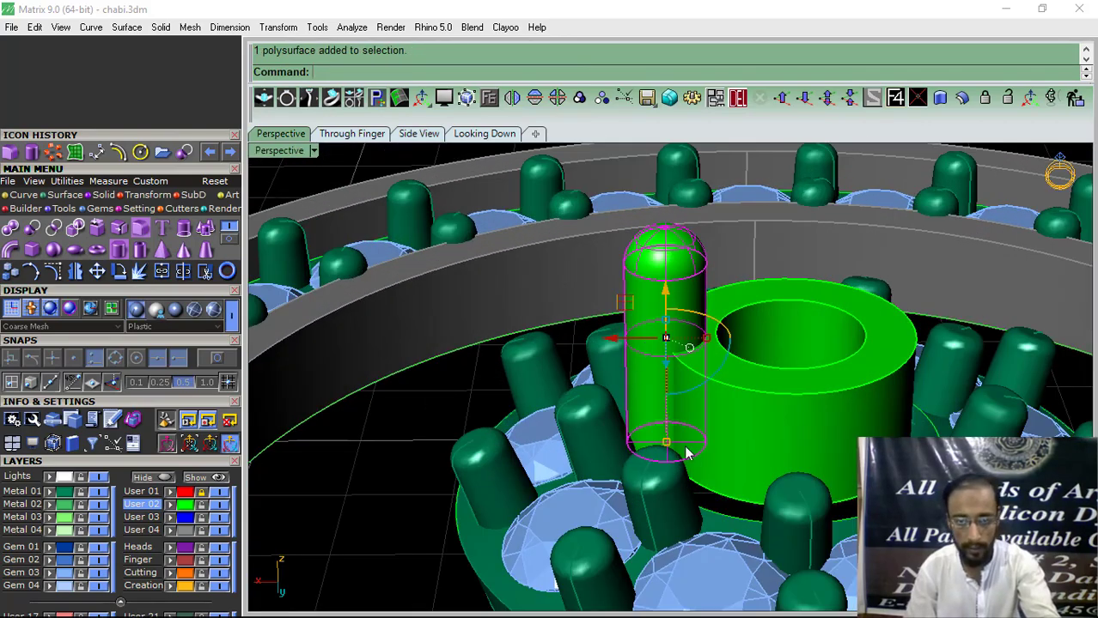
left_click_drag(686, 400, 660, 410)
right_click_drag(660, 410, 670, 427)
left_click_drag(618, 363, 594, 371)
left_click(384, 434)
Nudge the tilted prong a little farther outward from the tube wall.
right_click_drag(547, 434, 727, 497)
right_click_drag(747, 524, 647, 364)
left_click(645, 362)
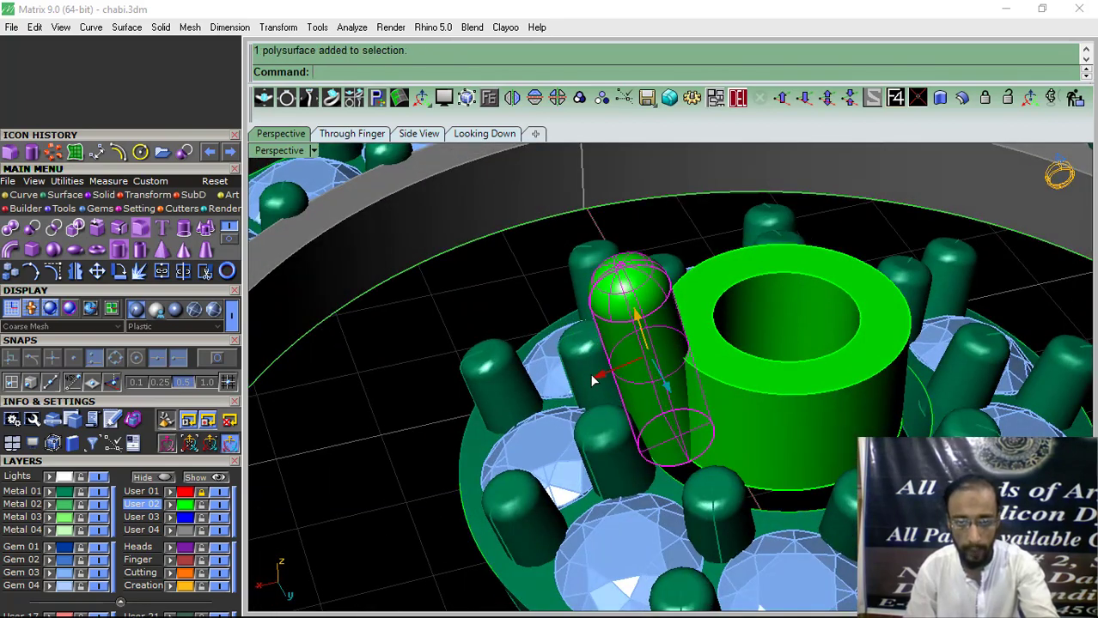
left_click_drag(593, 378, 587, 381)
left_click(398, 448)
Polar-array the tilted prong around the tube's centre with 4 items over a full 360 degrees.
right_click_drag(398, 447, 611, 393)
left_click(610, 391)
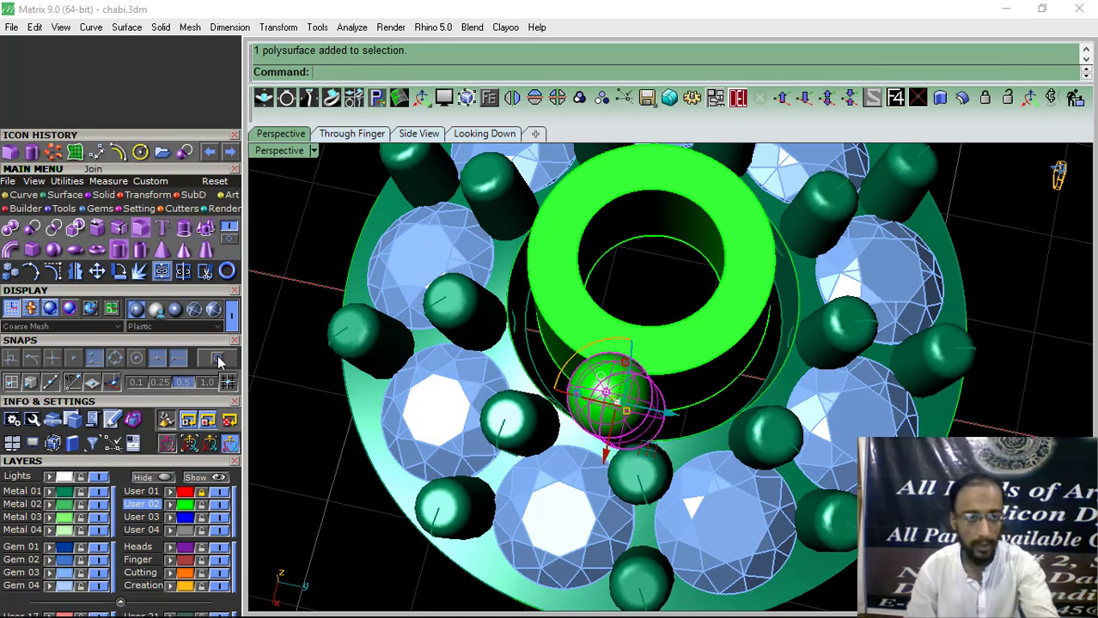
left_click(162, 272)
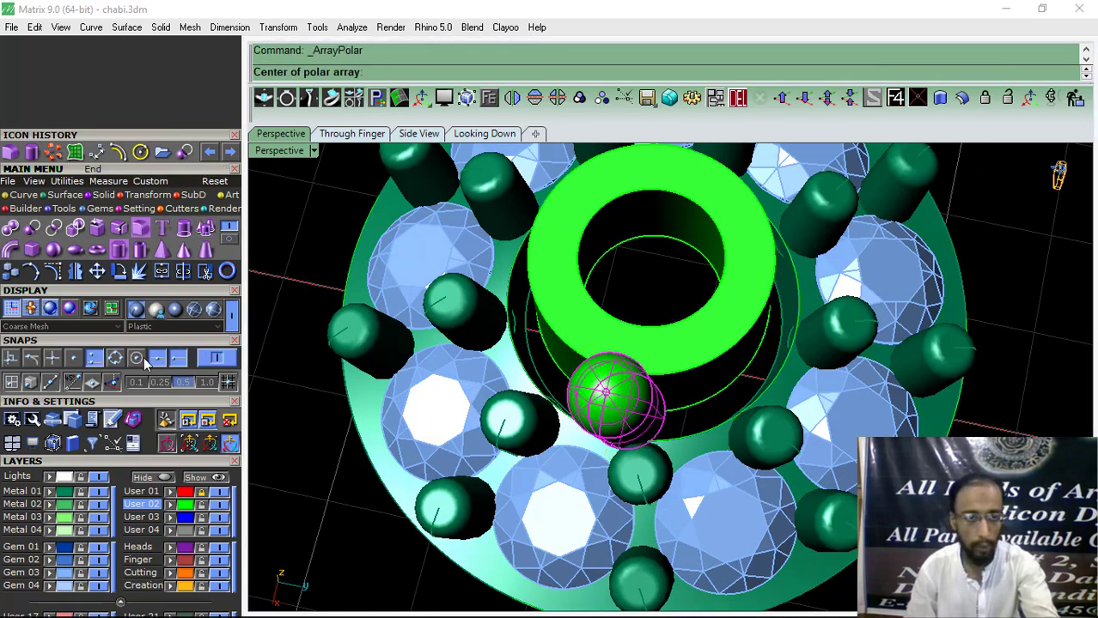
left_click(470, 138)
left_click(555, 479)
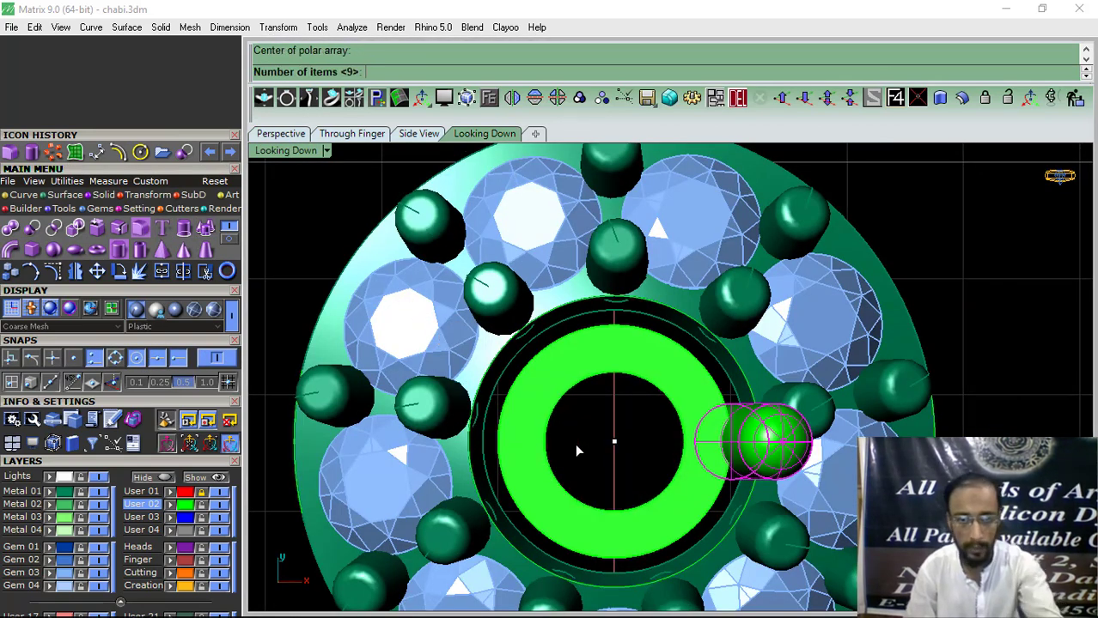
type("4")
key("Return")
key("Return")
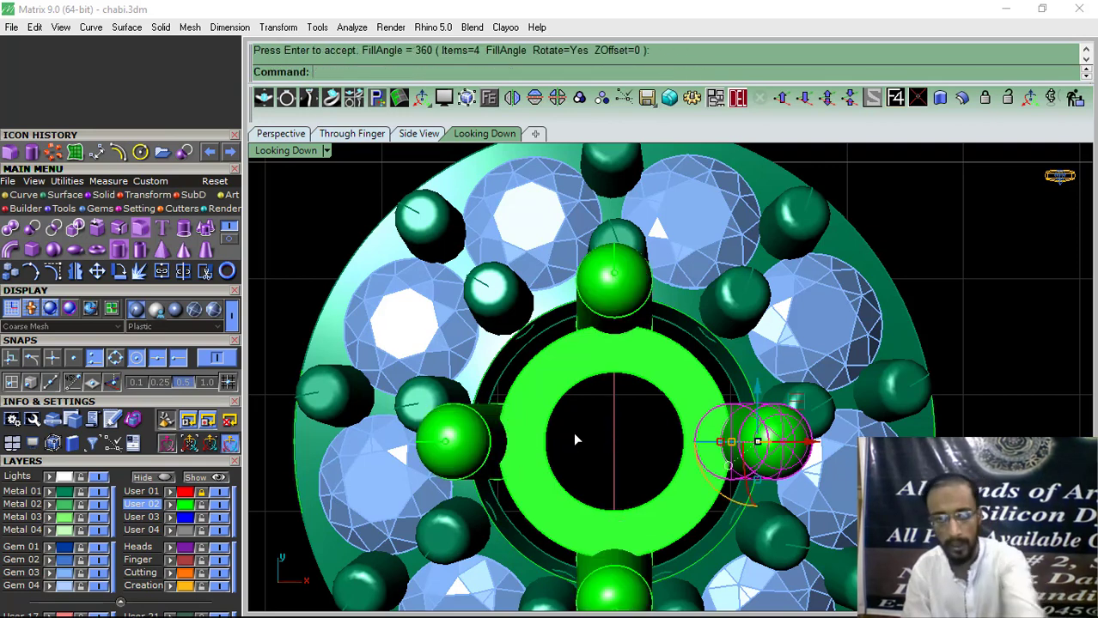
key("Return")
Group the four tilted prongs together with the central tube.
left_click(611, 589, "shift")
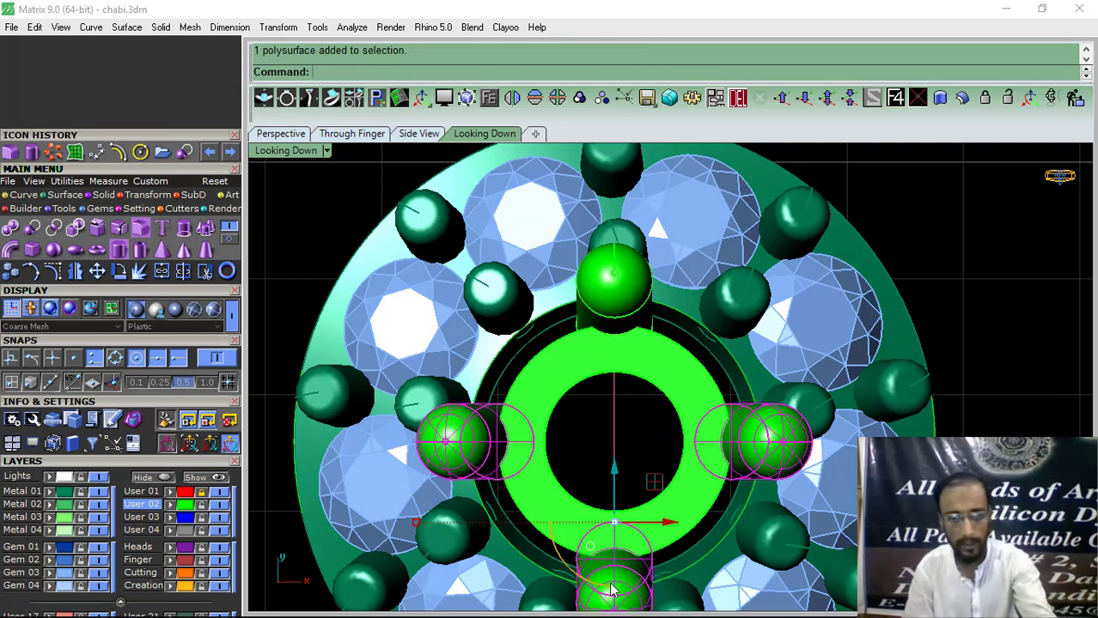
left_click(600, 319, "shift")
left_click(554, 389, "shift")
left_click(577, 97)
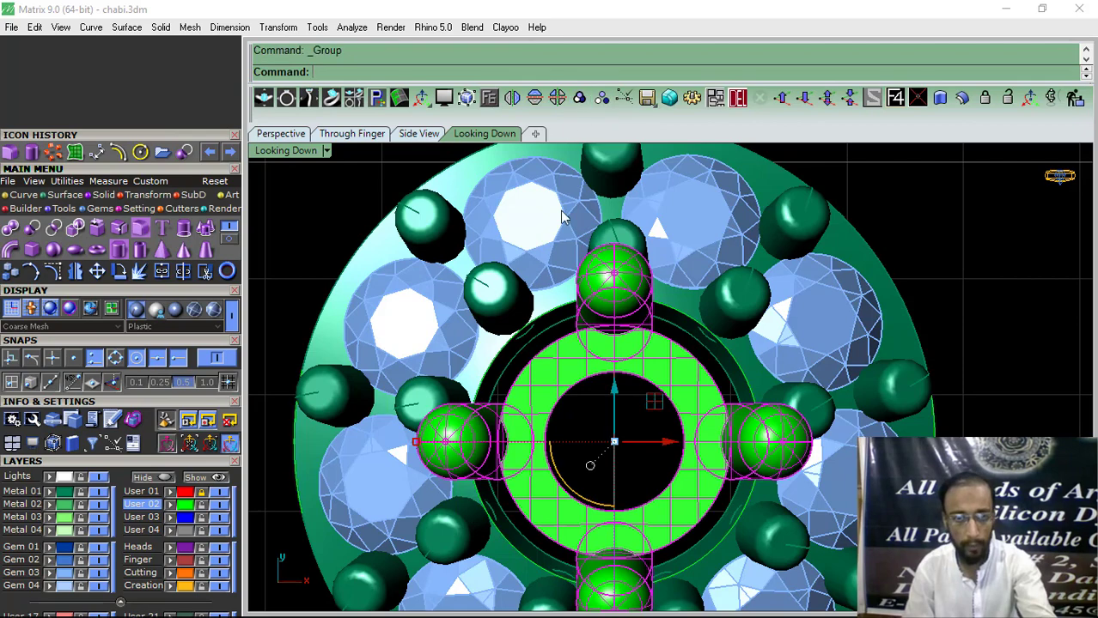
left_click(311, 225)
Load a round diamond-cut gem and move it from 0,0,0 to the centre of the tube.
left_click(99, 209)
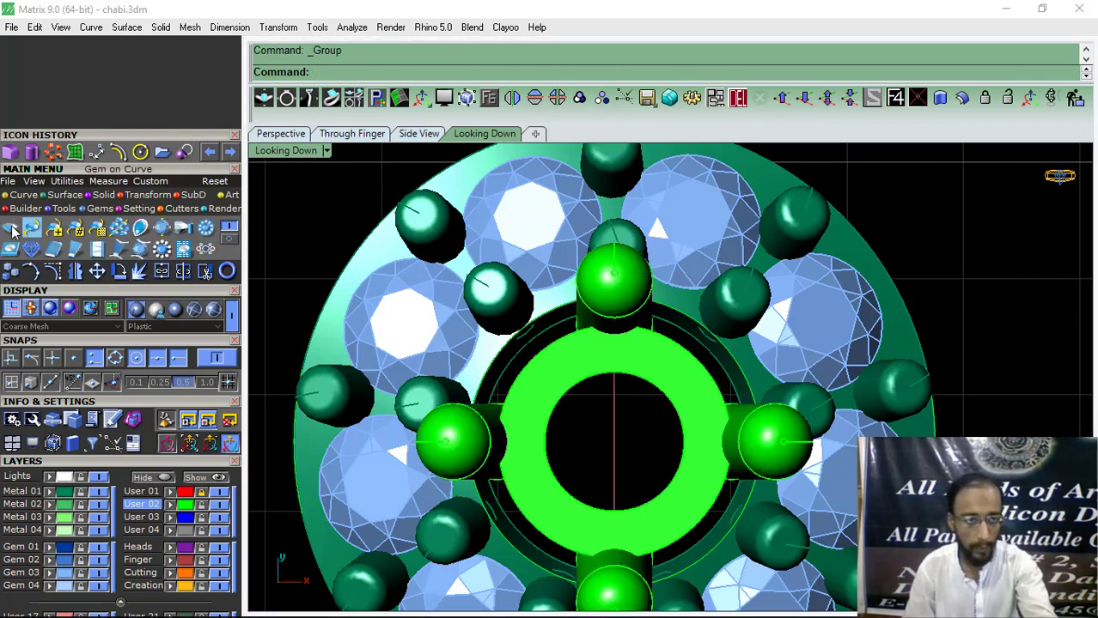
left_click(97, 465)
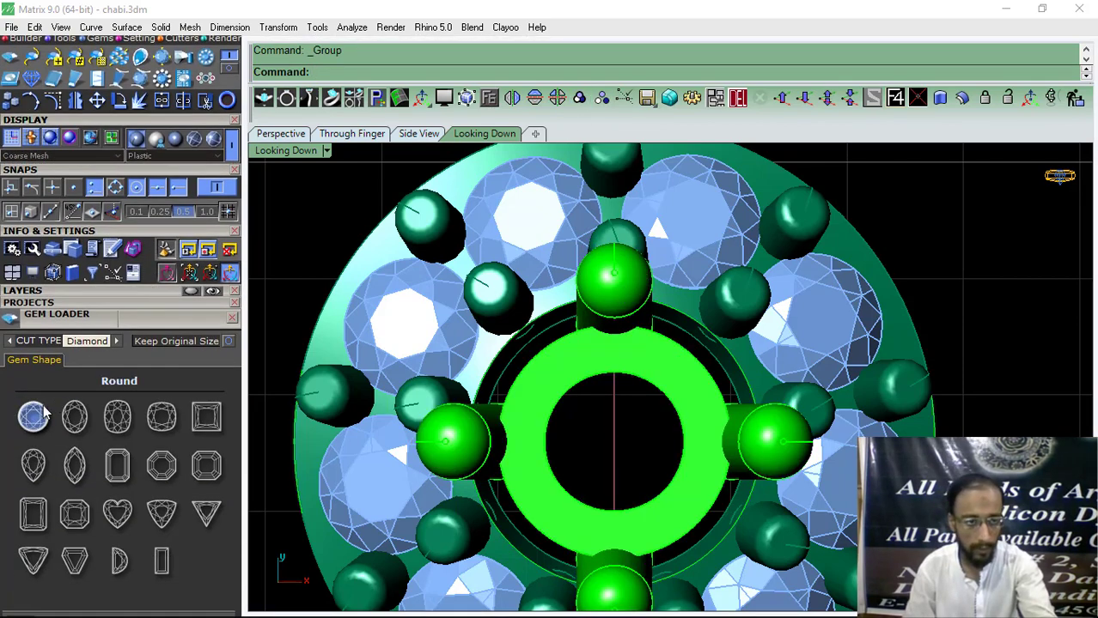
left_click(231, 319)
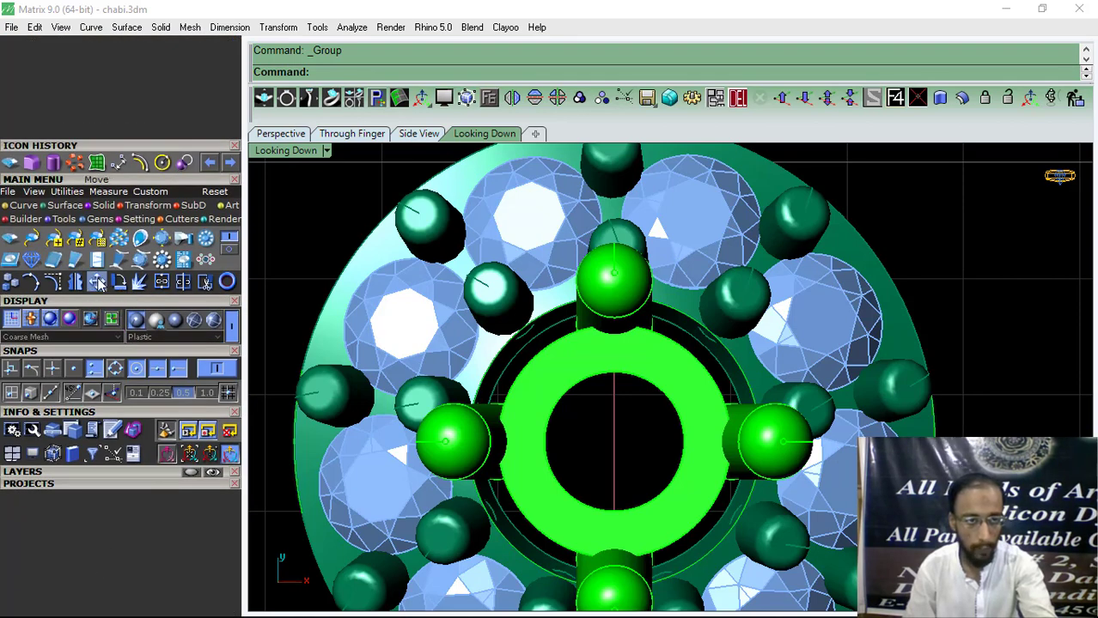
left_click(97, 282)
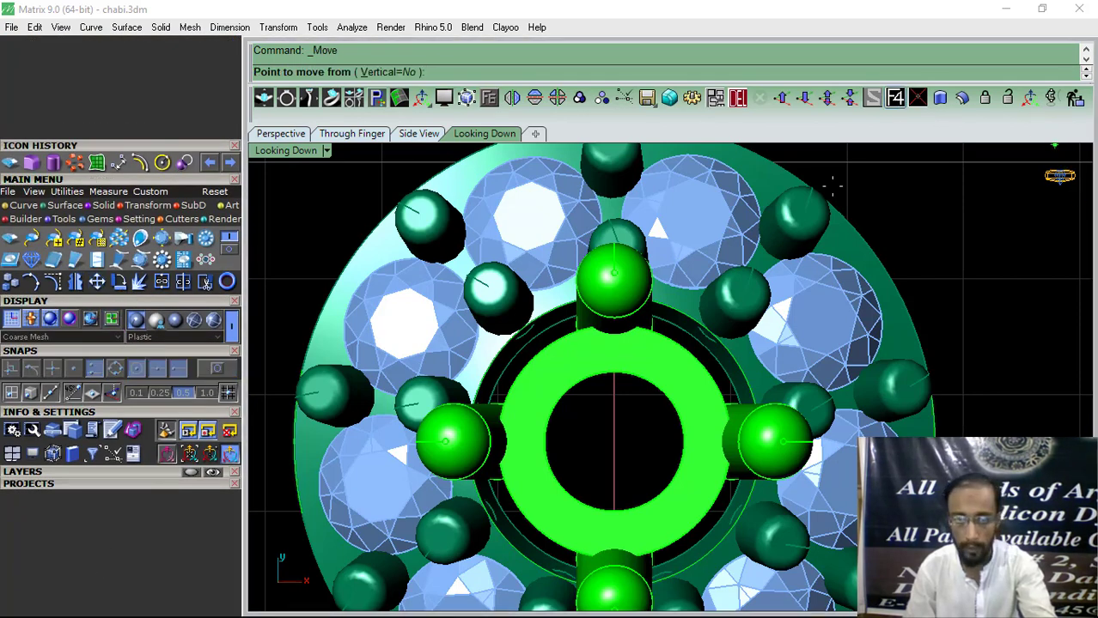
type("0,0,0")
key("Return")
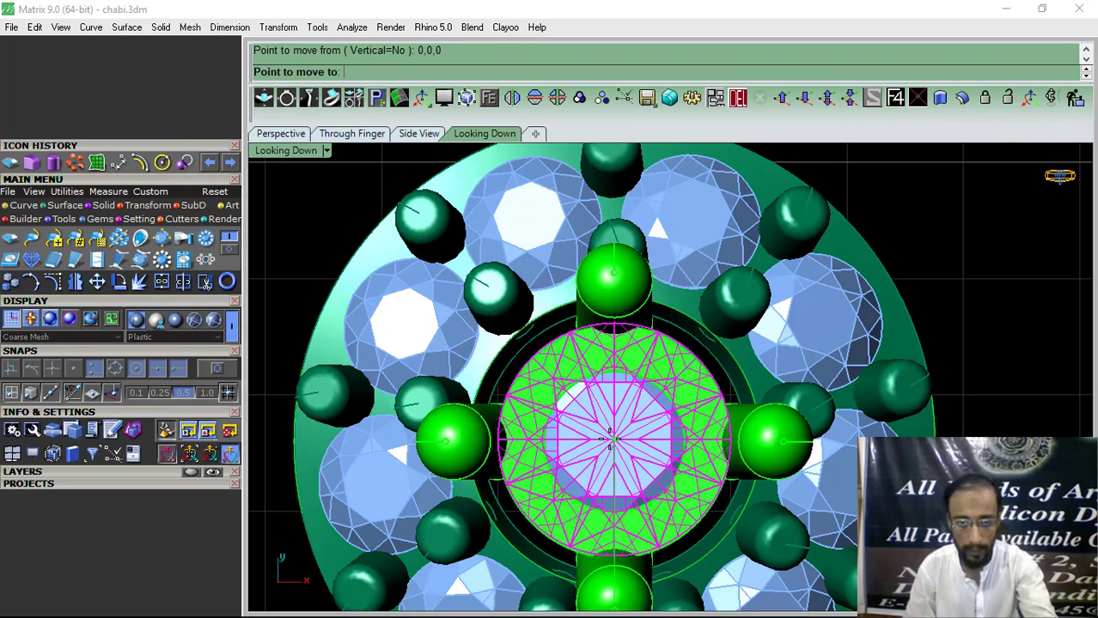
left_click(613, 439)
Raise the round gem vertically so it sits on the tube's upper rim between the four prongs.
left_click(283, 135)
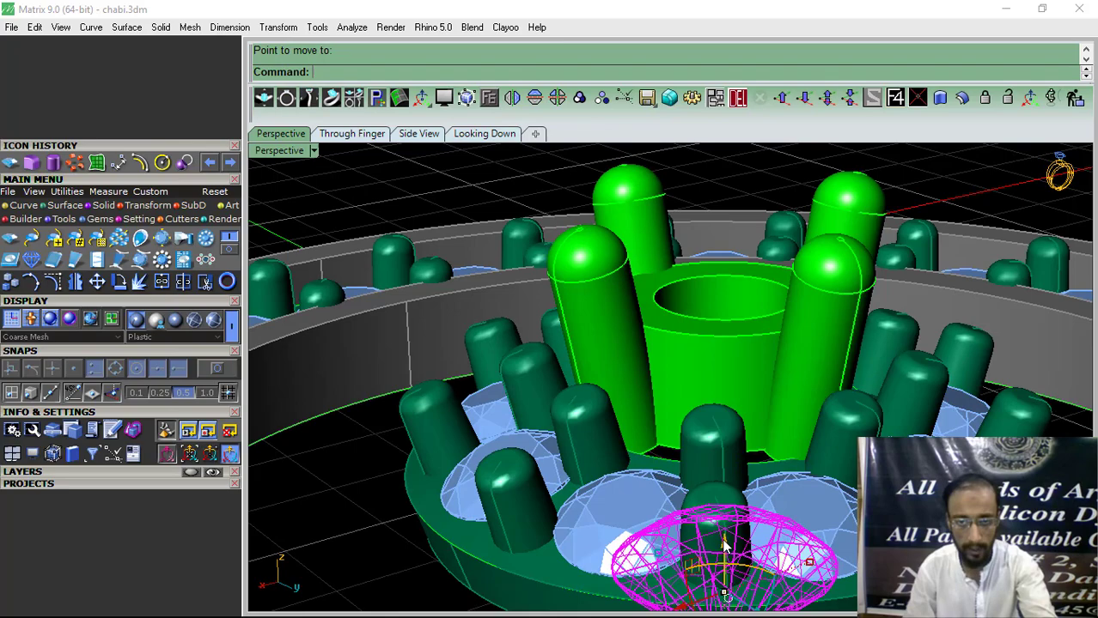
left_click_drag(724, 544, 724, 284)
left_click(464, 207)
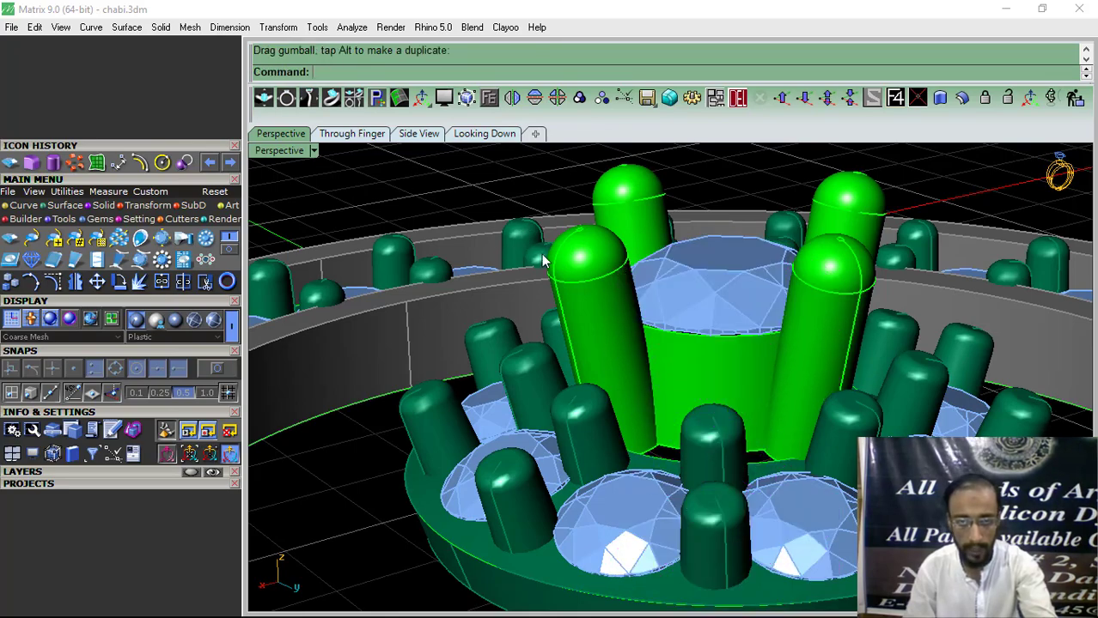
Group the centre gem with the tube and prongs.
scroll(545, 260, "down", 5)
right_click_drag(545, 259, 605, 407)
scroll(606, 375, "up", 7)
left_click(606, 375)
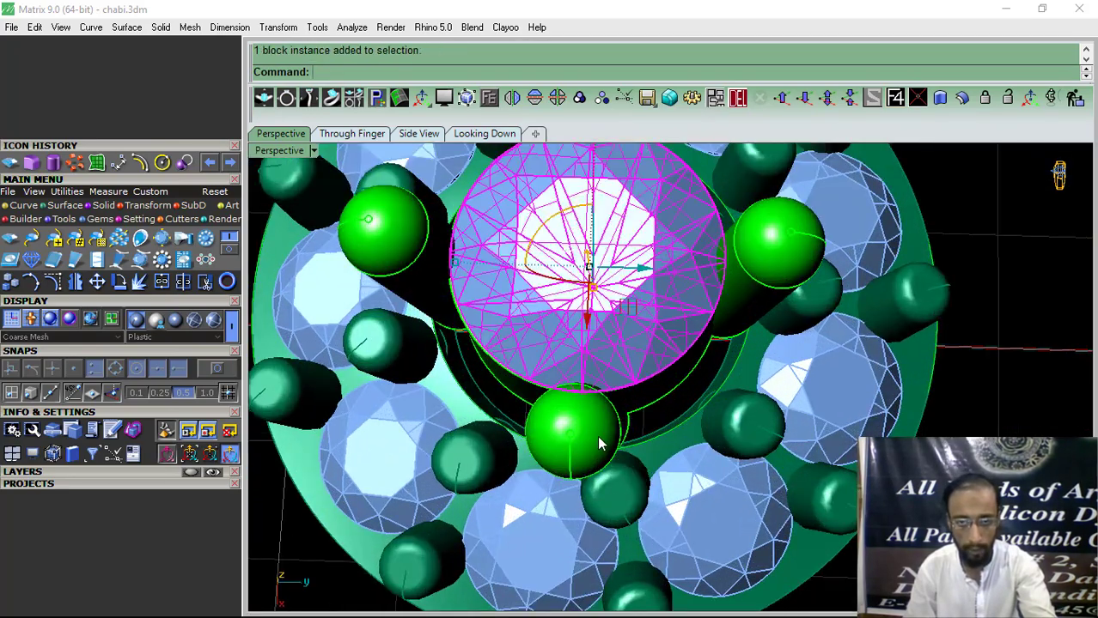
left_click(600, 440, "shift")
left_click(579, 100)
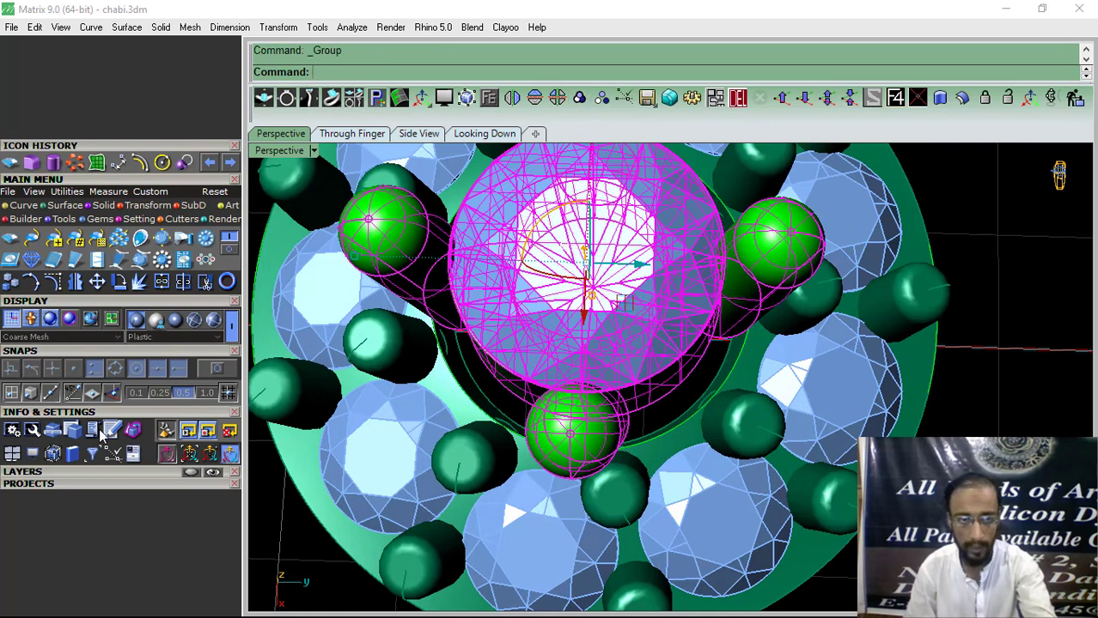
Hide the Gem 03 layer and assign the grouped centre setting to the Metal 01 layer.
left_click(99, 474)
left_click(99, 595)
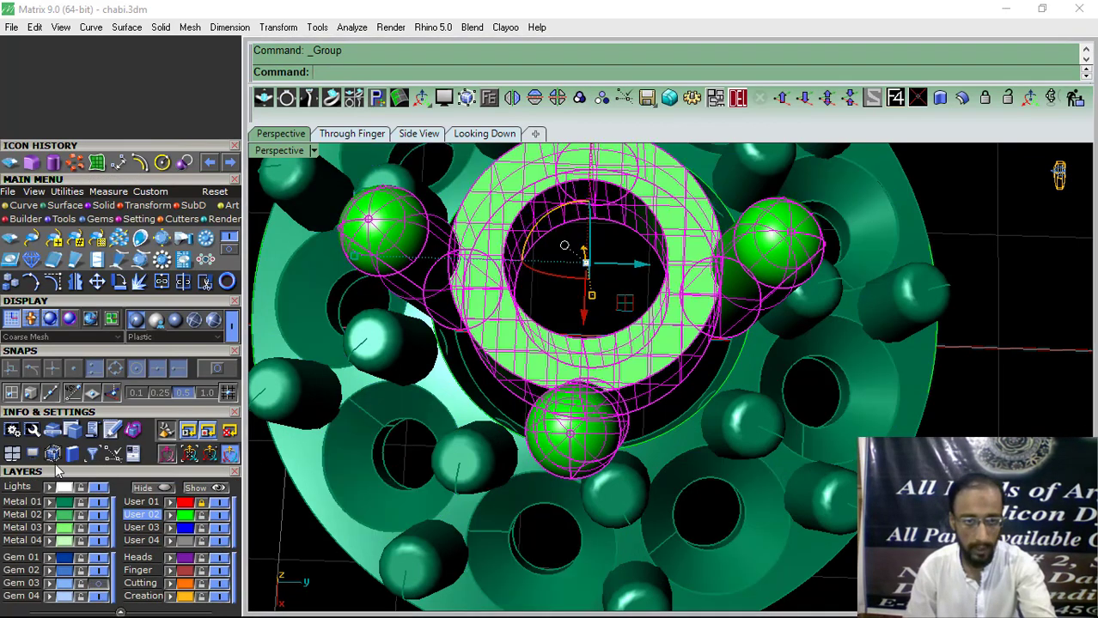
left_click(50, 504)
key("Escape")
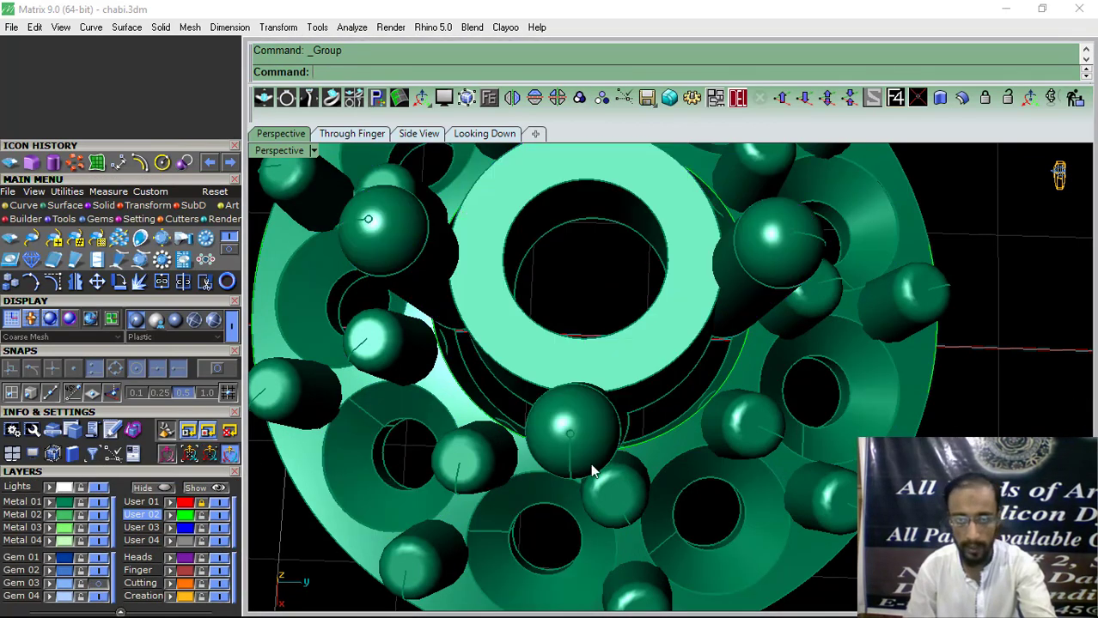
Examine the centre setting and compare it with the spoked wheel in the reference image.
scroll(593, 466, "down", 7)
right_click_drag(593, 465, 669, 445)
scroll(647, 319, "up", 4)
scroll(647, 318, "down", 8)
scroll(613, 399, "down", 5)
scroll(464, 371, "down", 7)
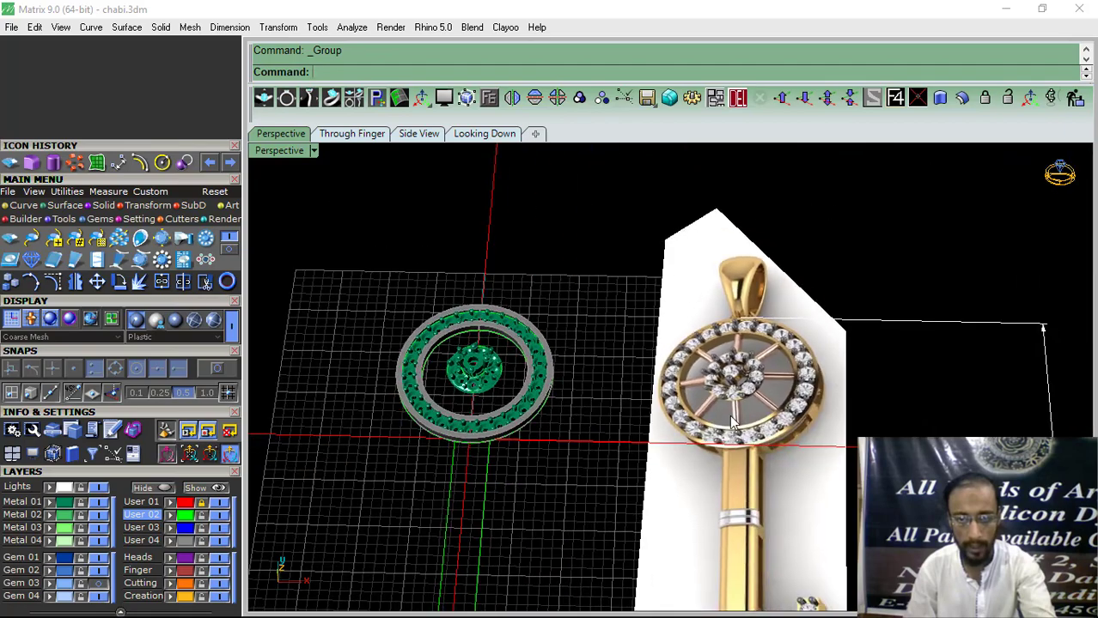
scroll(753, 407, "up", 10)
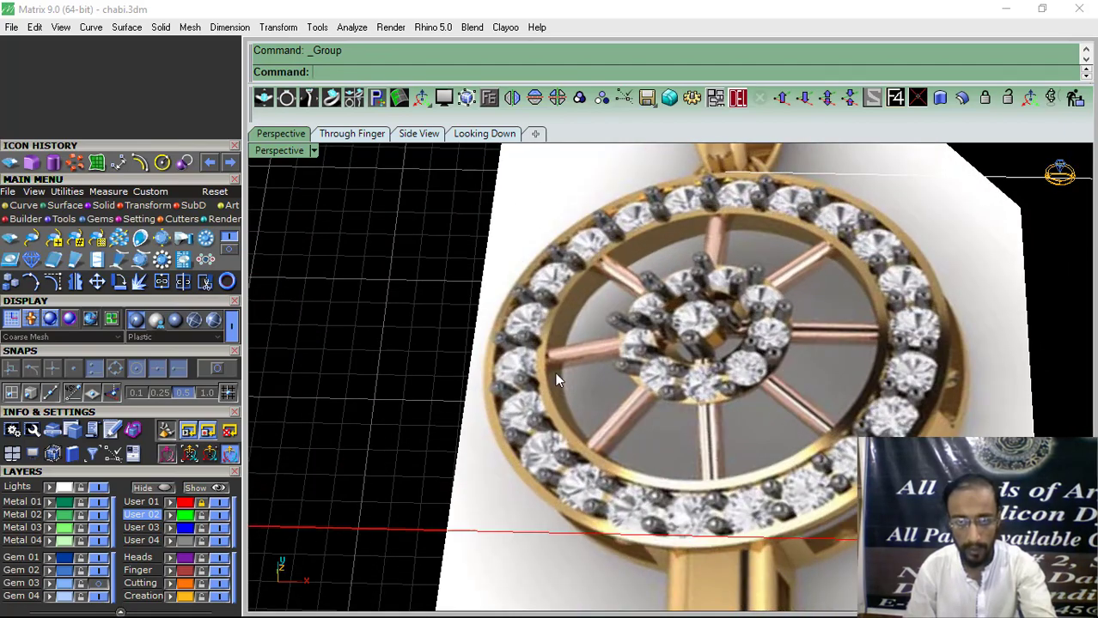
scroll(760, 342, "down", 7)
Group the centre stone setting with the surrounding round cluster of small prong seats.
right_click_drag(760, 342, 580, 353)
scroll(577, 346, "up", 5)
left_click(577, 395)
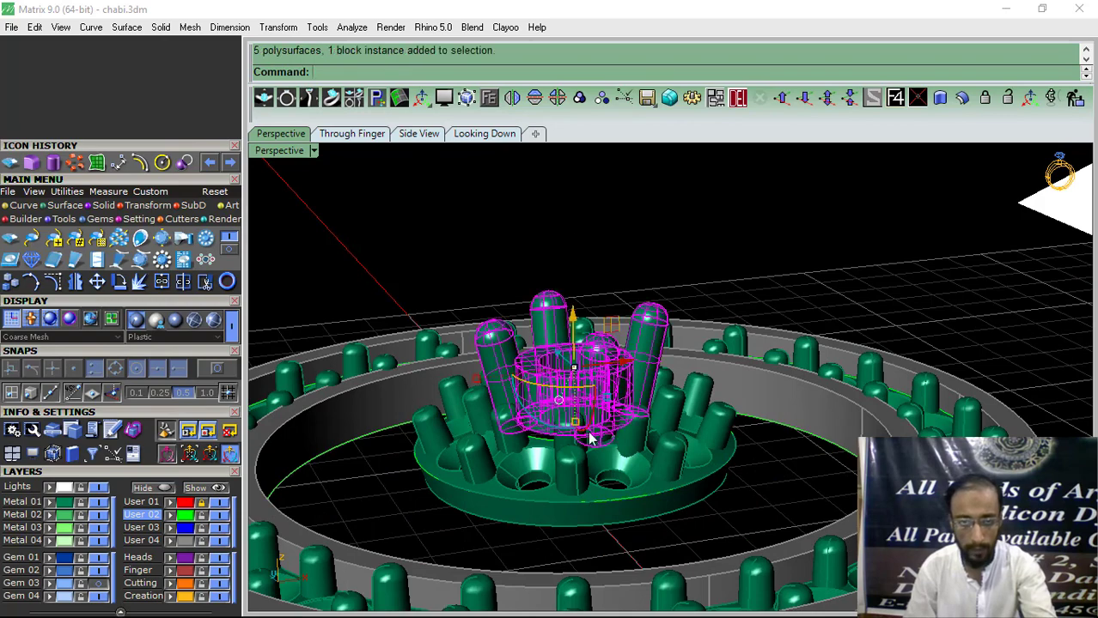
left_click(630, 495)
left_click(630, 518)
left_click(612, 353, "shift")
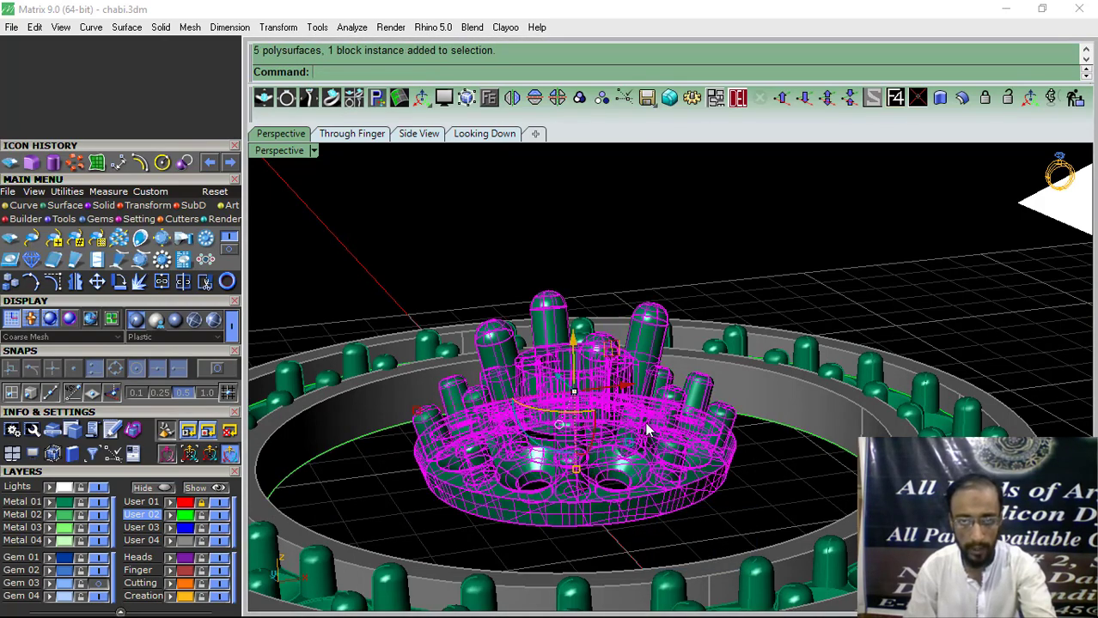
left_click(600, 97)
Raise the grouped centre cluster vertically until it sits clear above the outer ring.
left_click(412, 134)
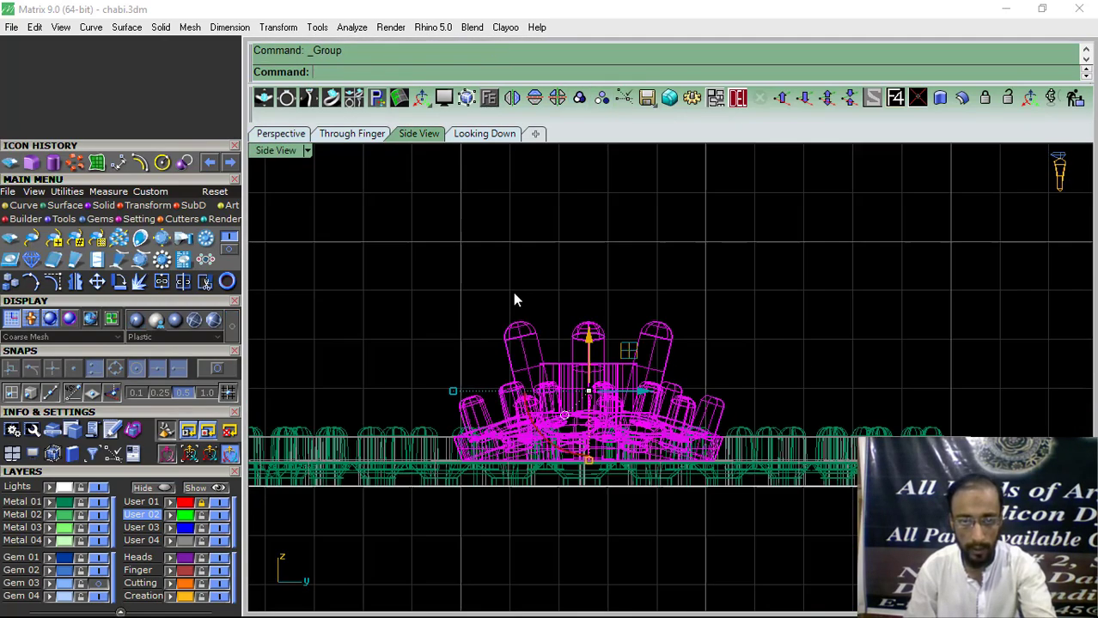
left_click_drag(561, 401, 580, 327)
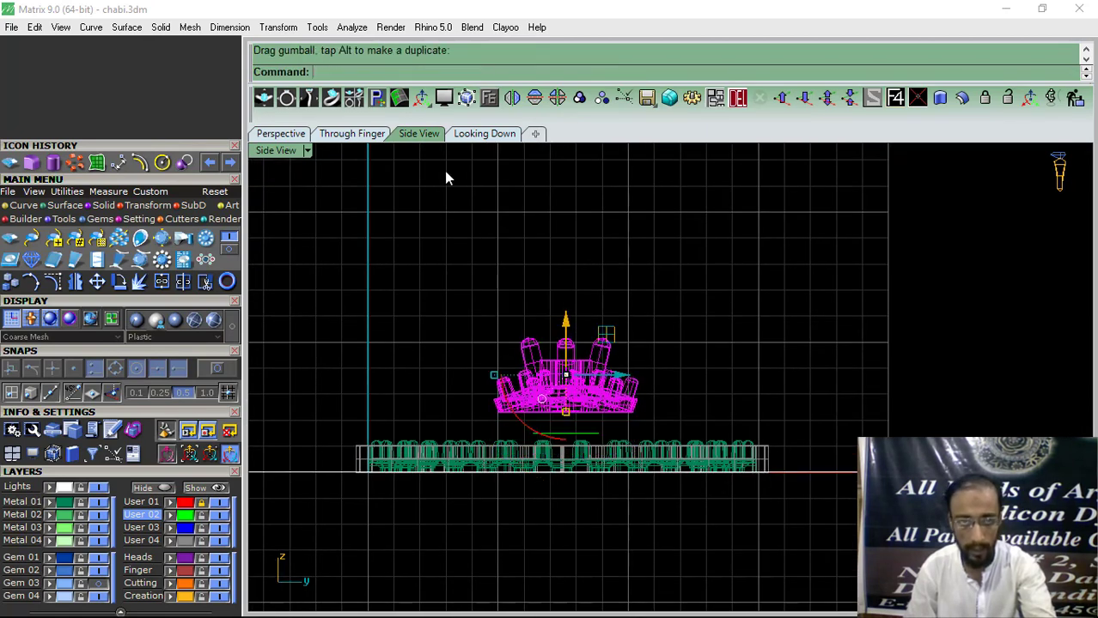
left_click(280, 134)
left_click(131, 370)
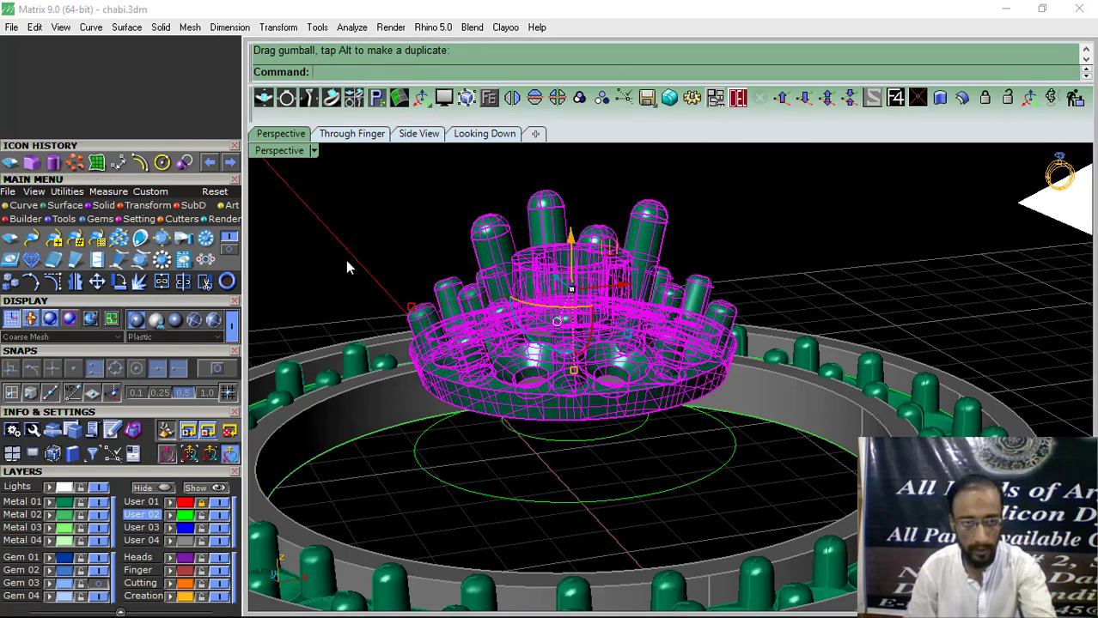
left_click(346, 261)
Make User 03 the current layer and hide the User 02 layer.
scroll(717, 331, "down", 6)
right_click_drag(731, 331, 608, 423)
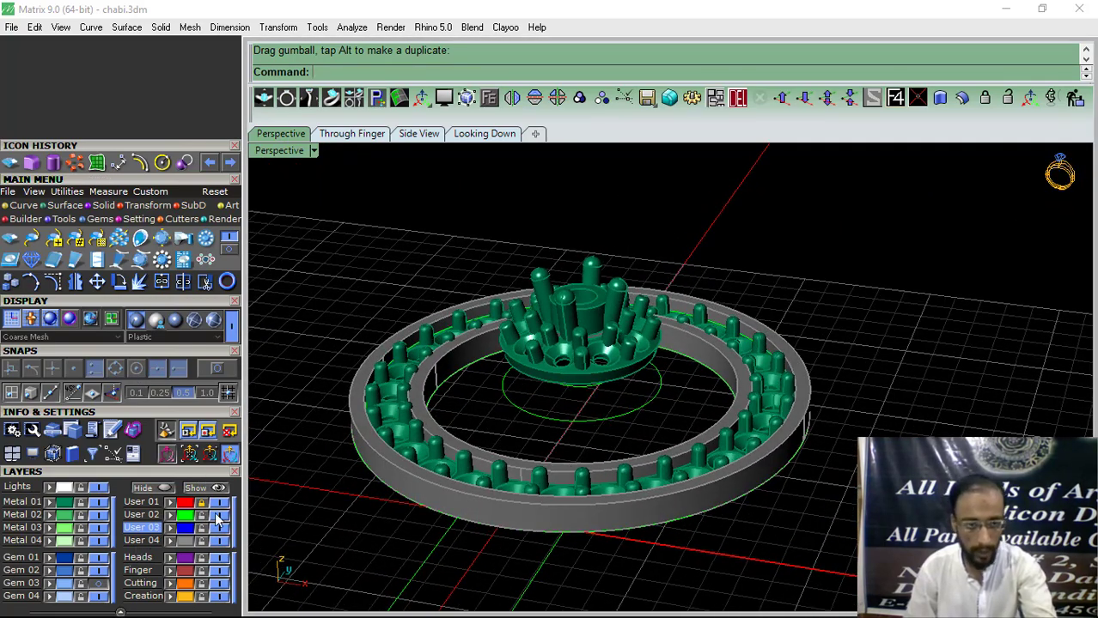
right_click_drag(541, 310, 614, 418)
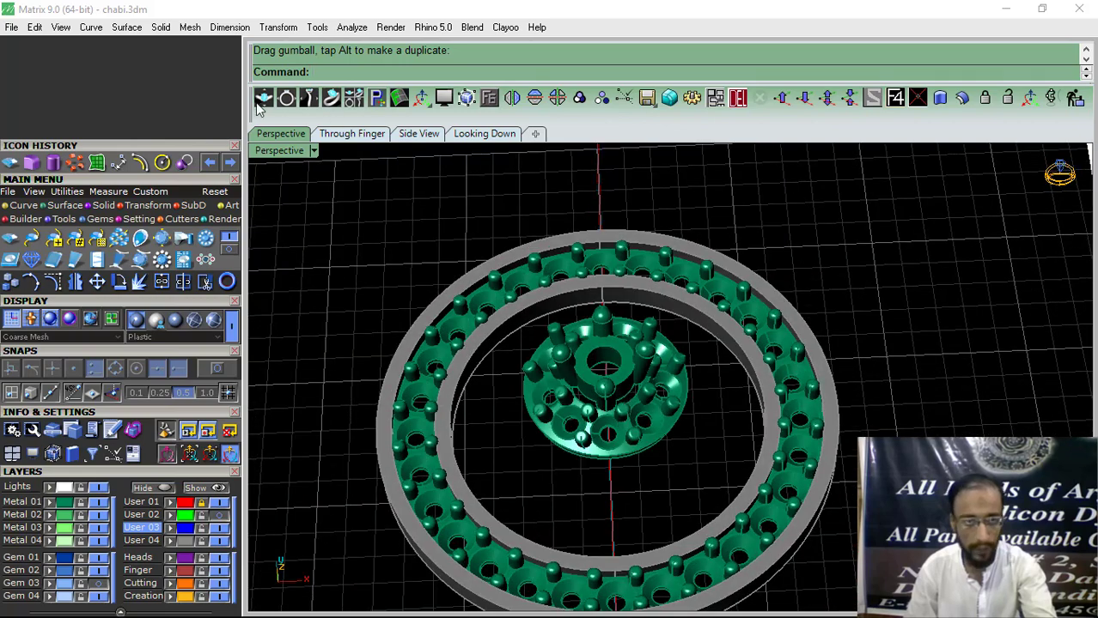
Try to draw a line in the top view from the centre cluster's upper edge to the ring's inner edge.
left_click(22, 207)
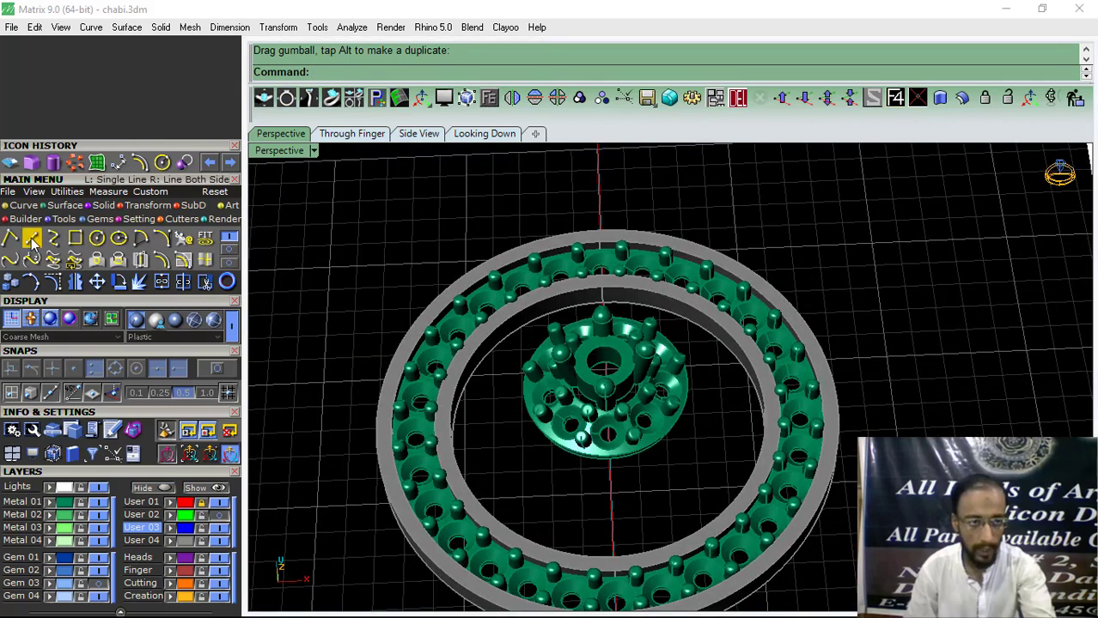
left_click(31, 240)
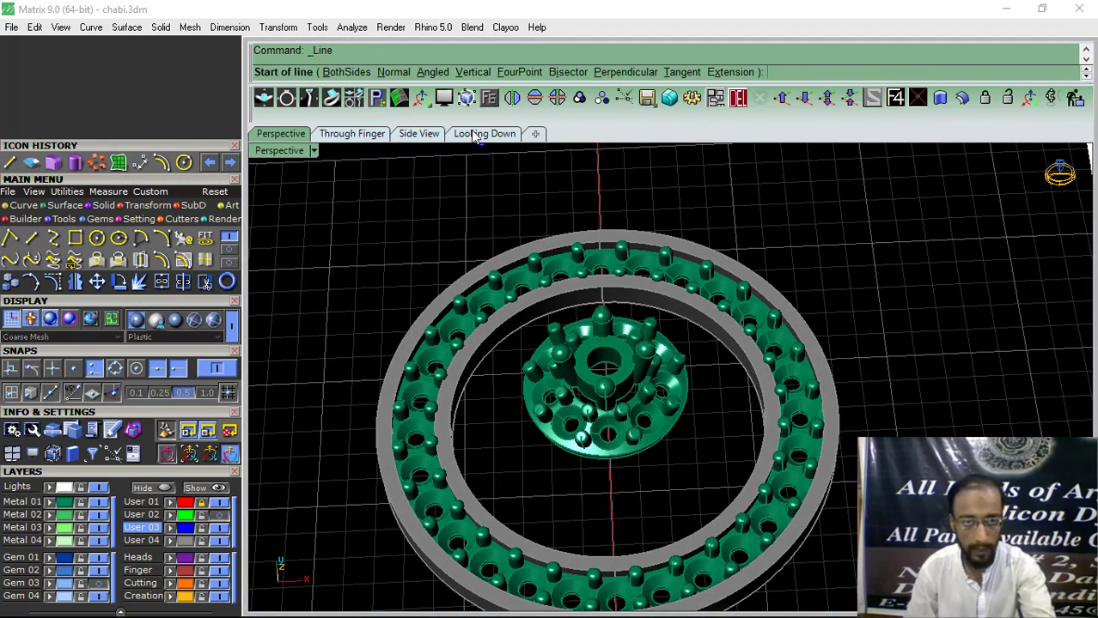
left_click(477, 135)
scroll(541, 275, "down", 2)
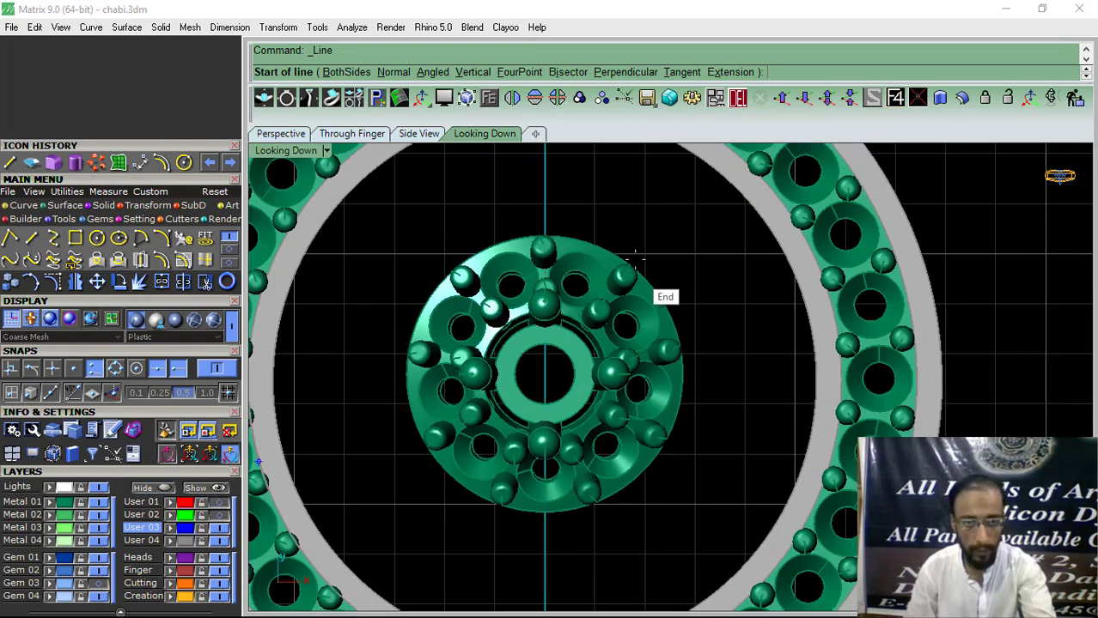
scroll(559, 213, "up", 3)
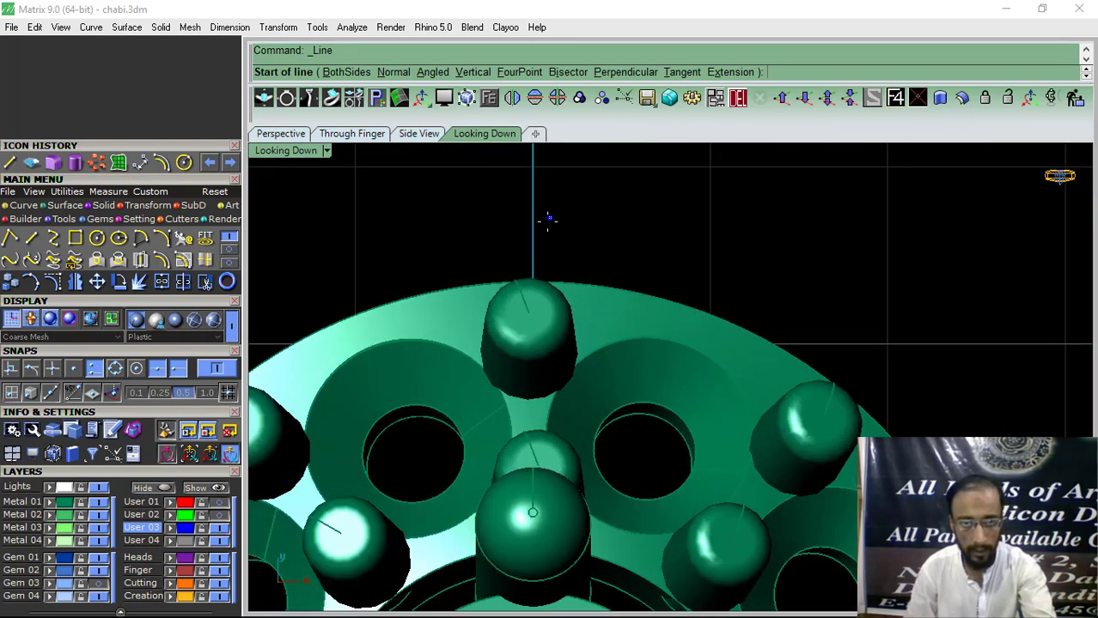
left_click(532, 280)
scroll(532, 279, "down", 3)
scroll(507, 273, "up", 4)
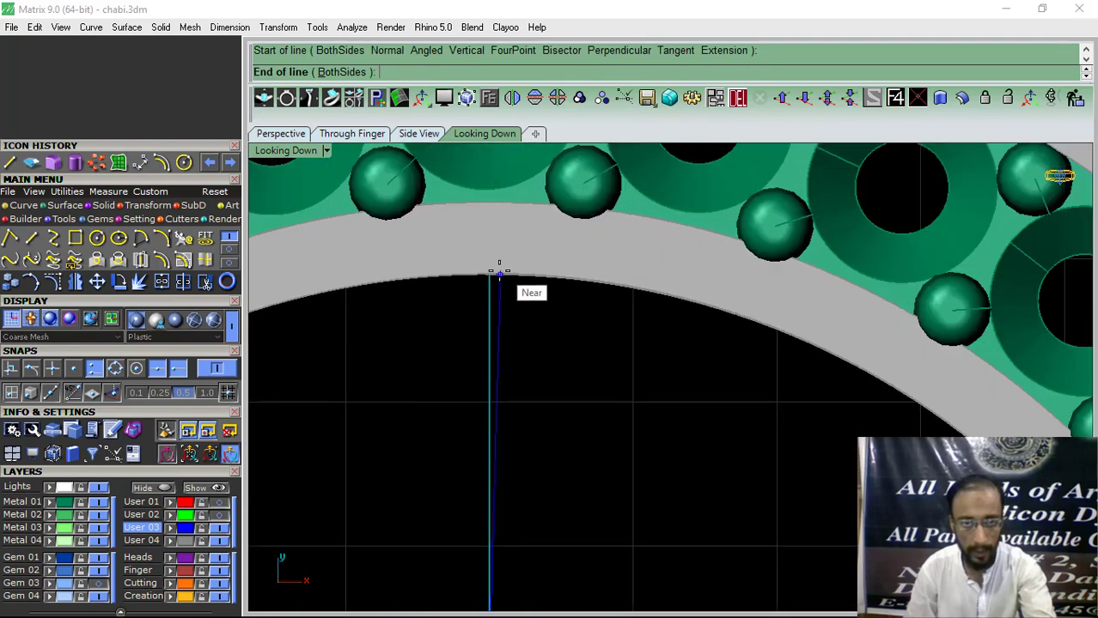
scroll(486, 276, "up", 2)
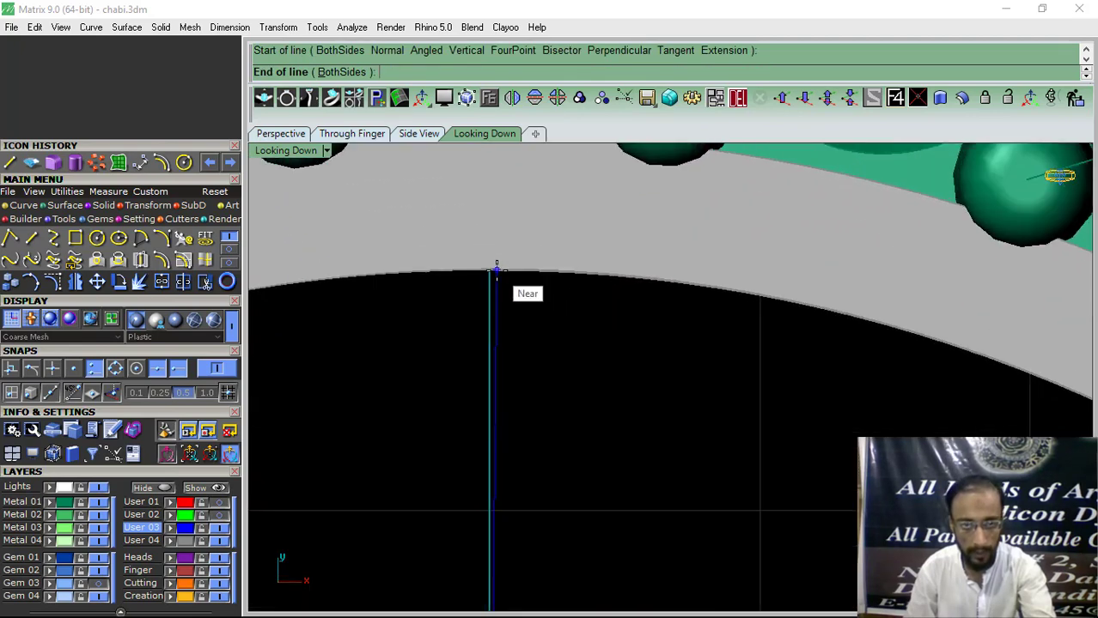
left_click(489, 272)
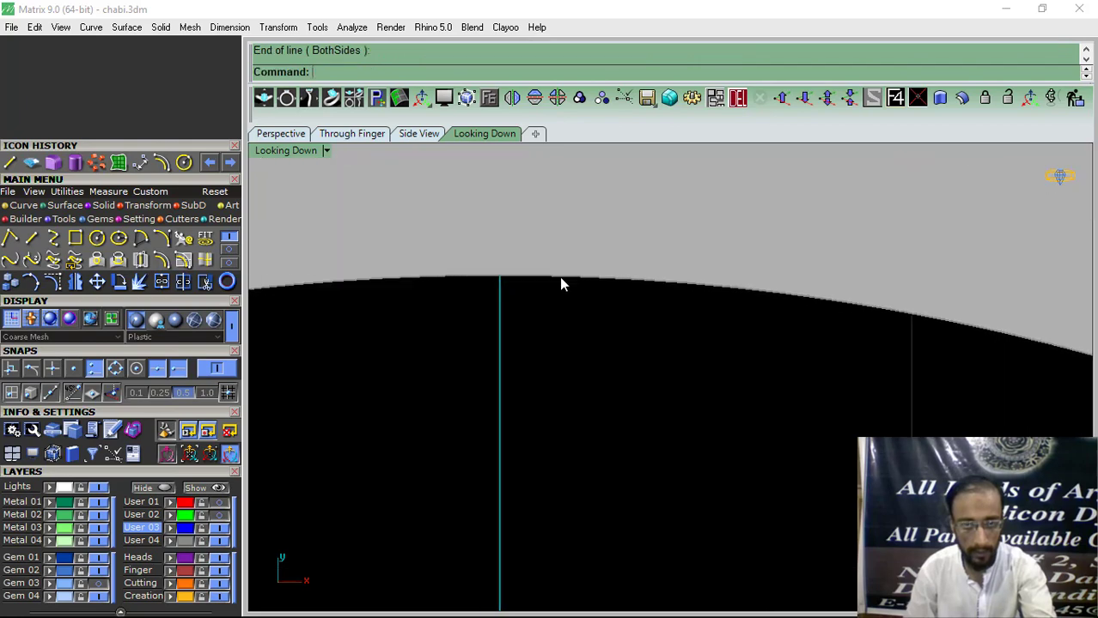
Try a horizontal line from the ring's inner edge to the centre cluster in the top view, and undo it.
scroll(561, 281, "down", 4)
scroll(435, 459, "up", 3)
key("Return")
scroll(522, 454, "down", 2)
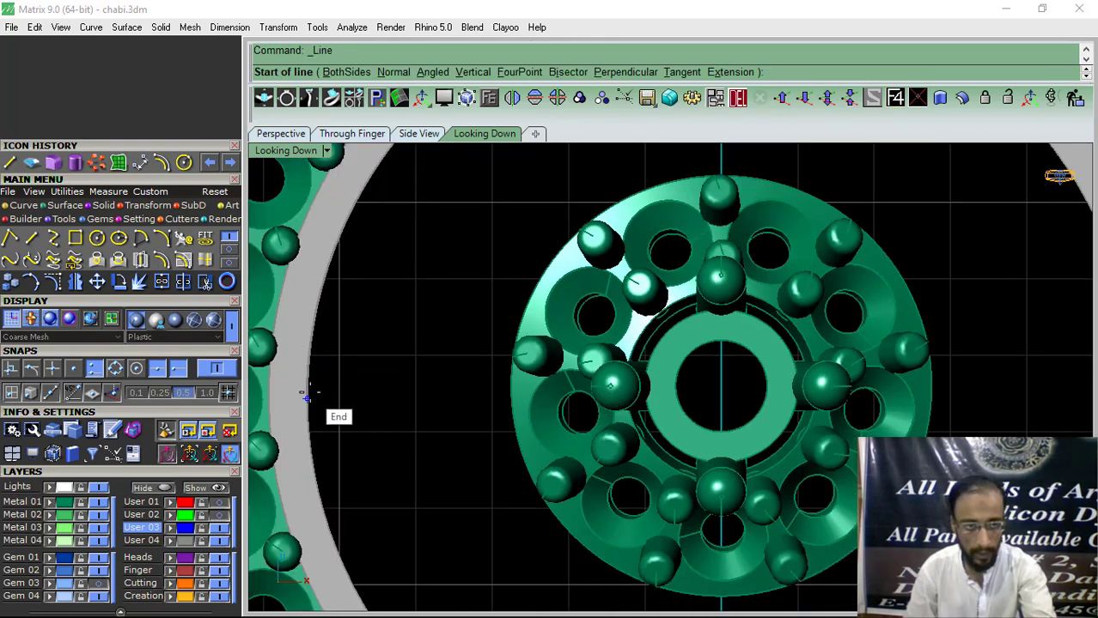
left_click(114, 369)
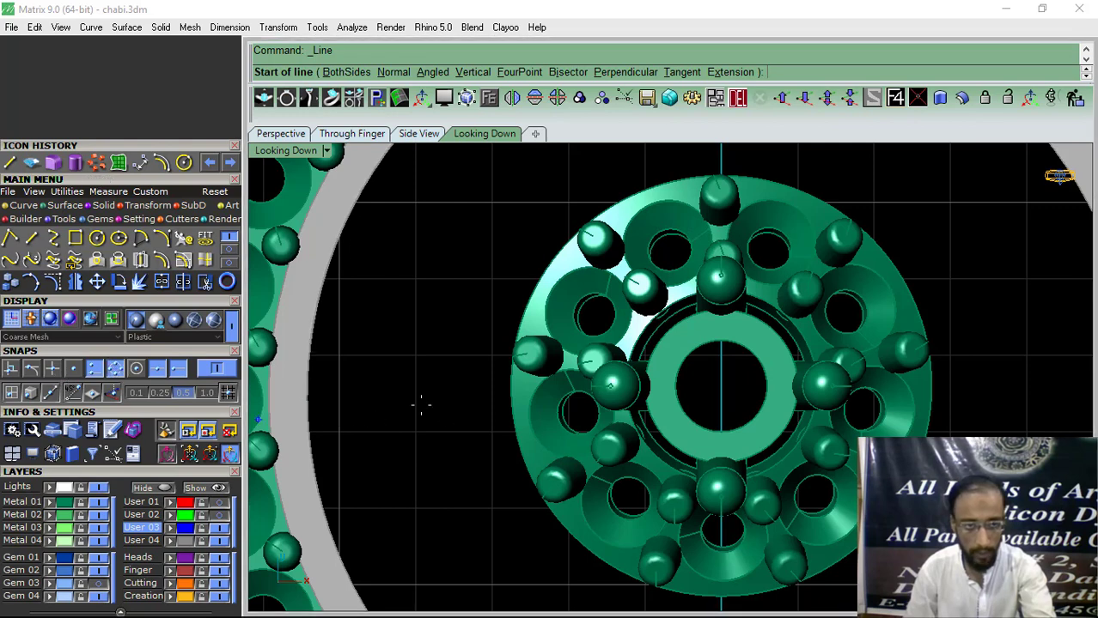
left_click(307, 394)
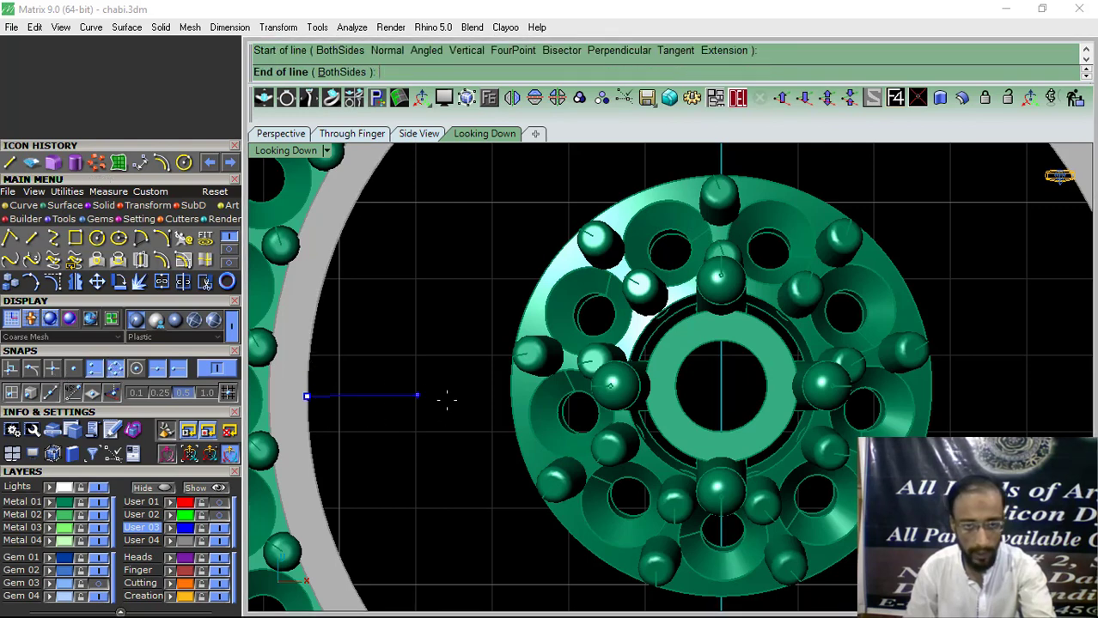
scroll(505, 386, "up", 3)
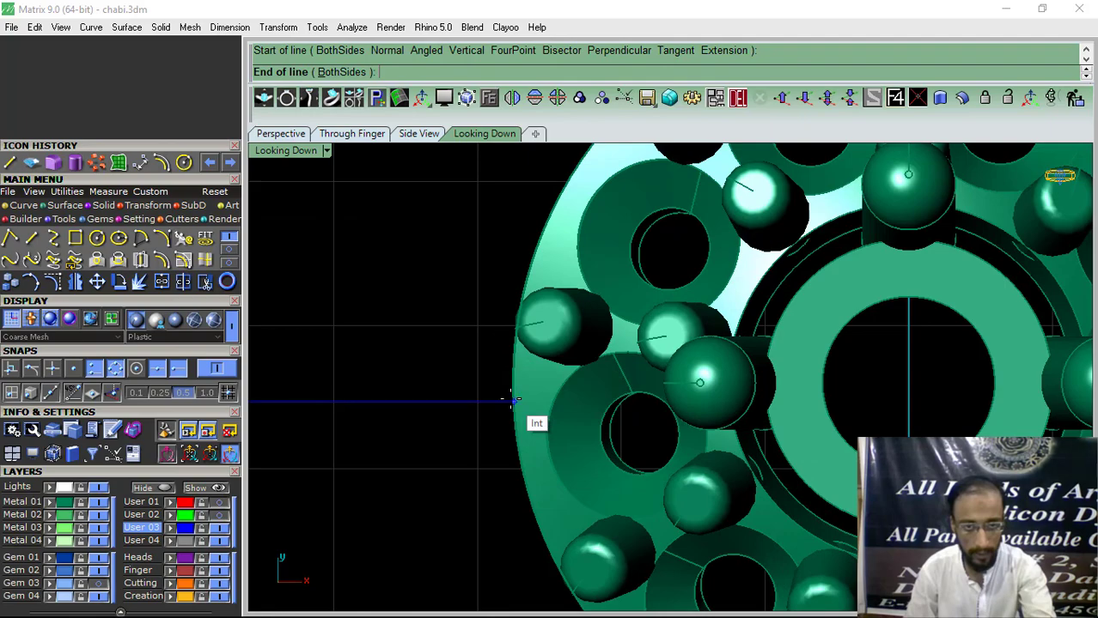
left_click(513, 399)
left_click(294, 137)
right_click_drag(471, 459, 579, 355)
key("ctrl+z")
right_click(577, 363)
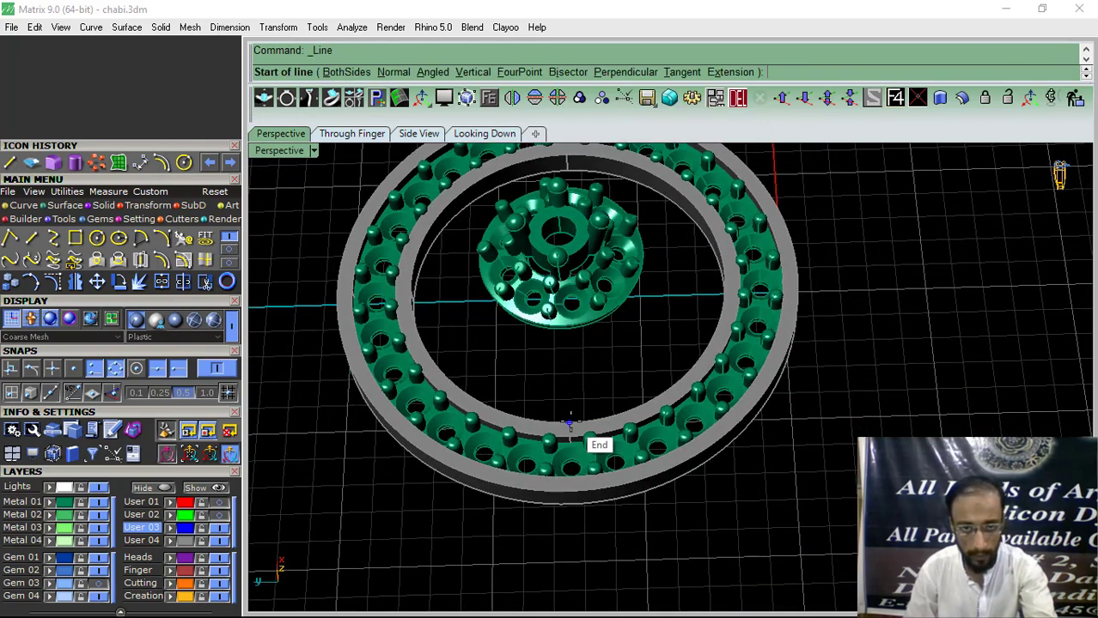
left_click(570, 422)
scroll(564, 325, "up", 6)
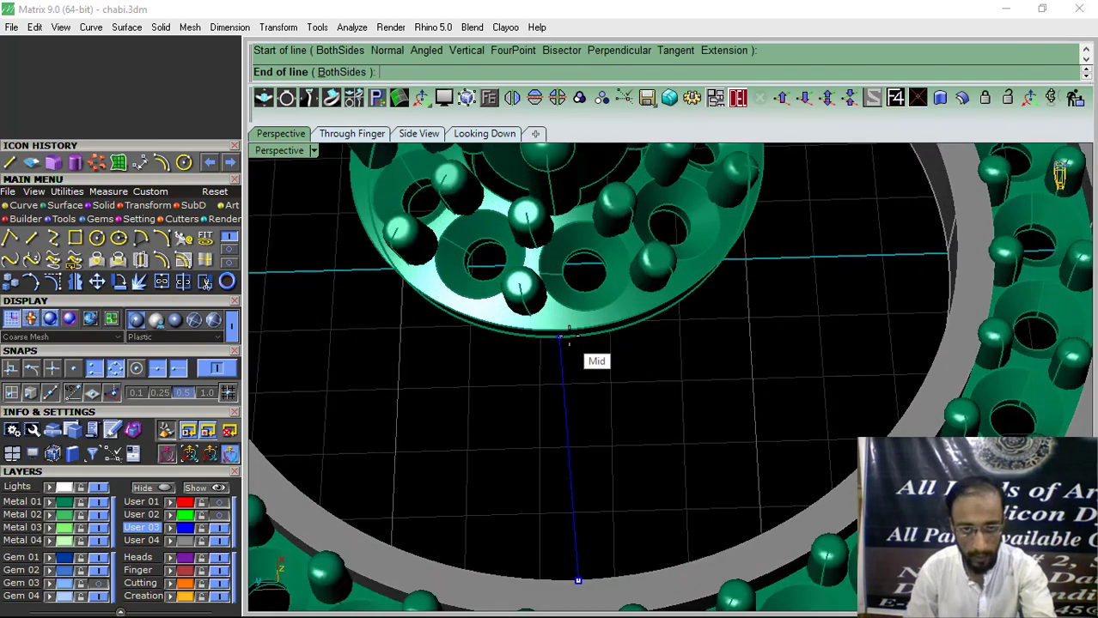
key("Escape")
scroll(644, 350, "down", 7)
right_click_drag(665, 347, 610, 385)
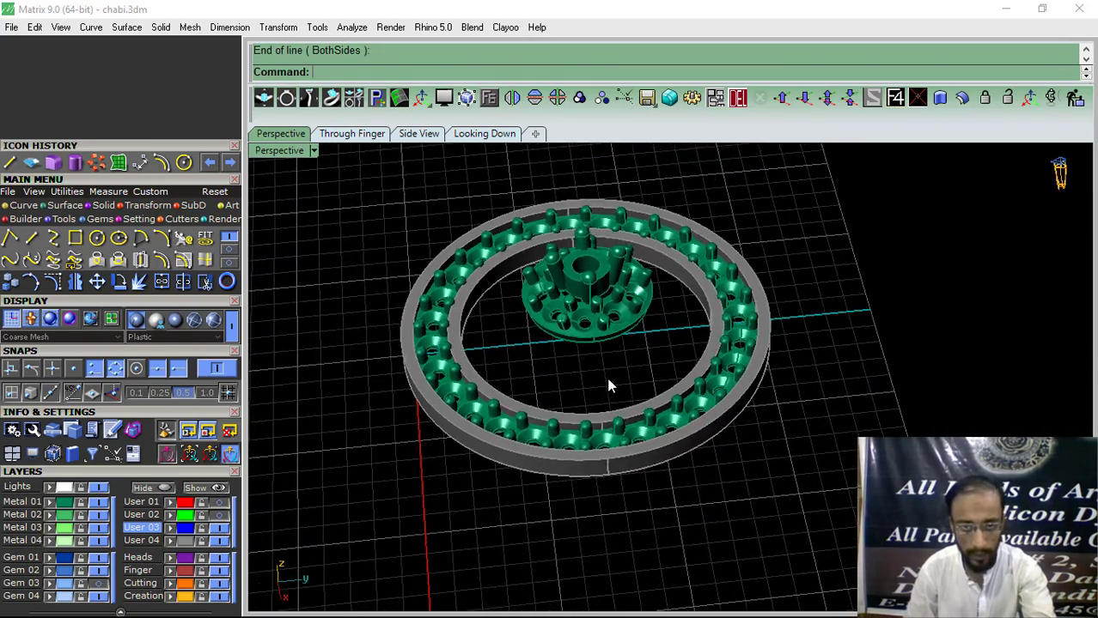
Draw a line from the lower rim of the centre cluster to the inner edge of the outer ring.
scroll(612, 348, "up", 7)
right_click(614, 347)
left_click(577, 307)
right_click_drag(573, 306, 536, 449)
left_click(546, 486)
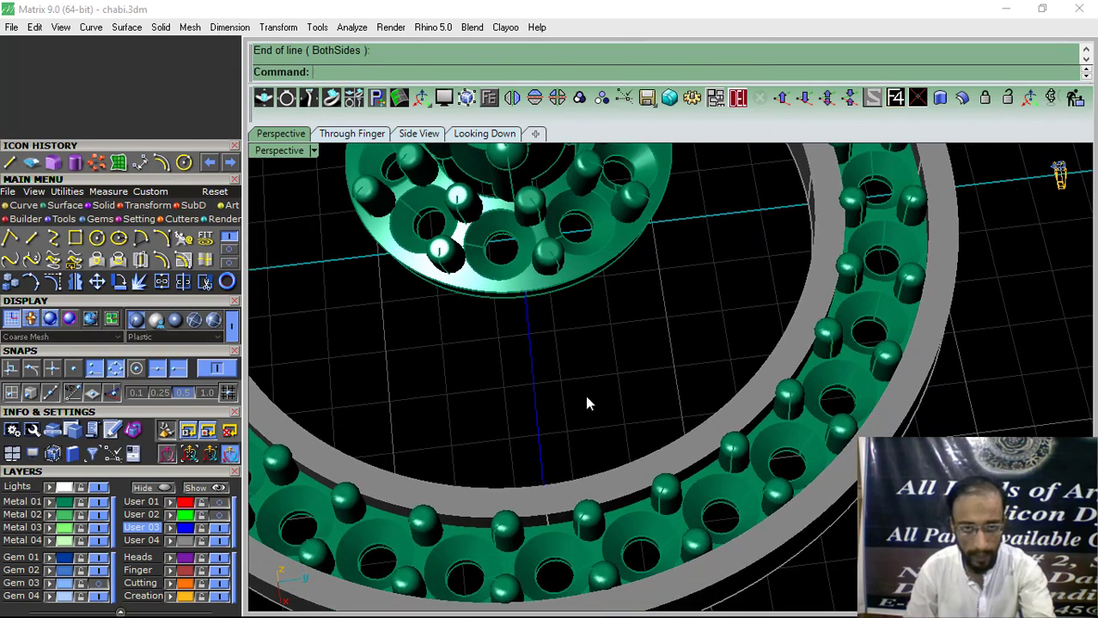
Rotate the spoke line slightly in the top view about a point near its outer-ring end to level it.
left_click(540, 384)
left_click(484, 134)
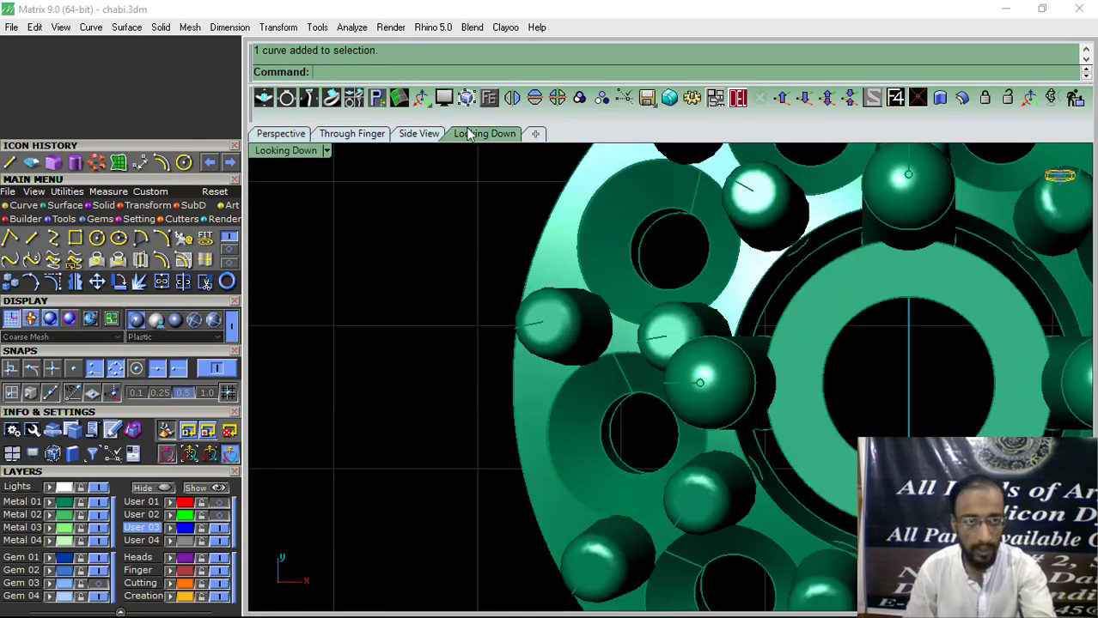
left_click(163, 168)
scroll(524, 335, "down", 8)
scroll(653, 331, "up", 5)
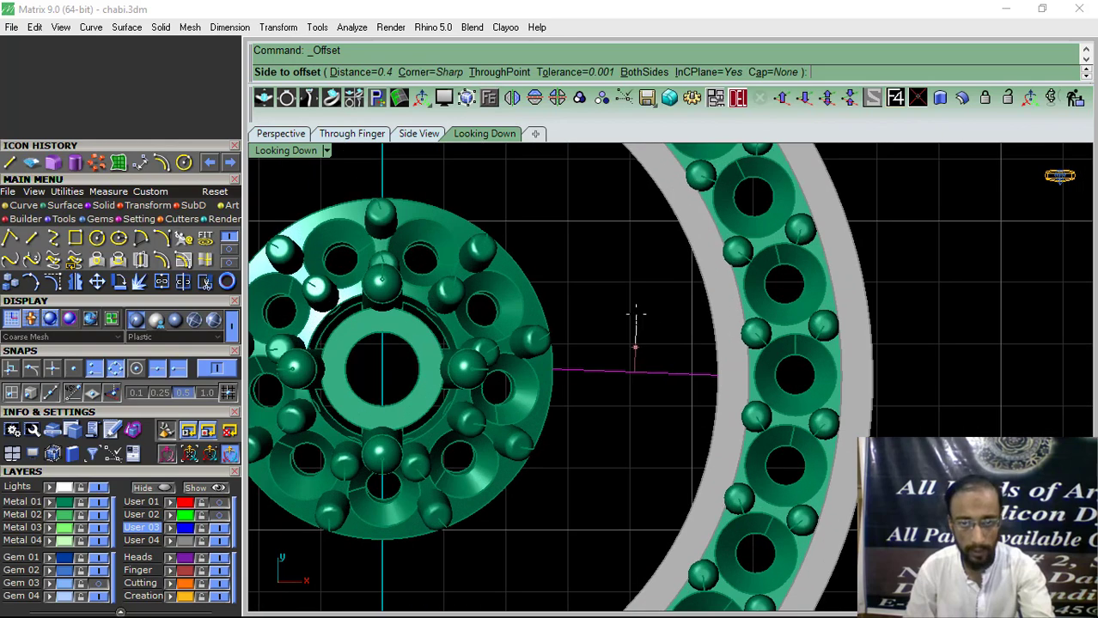
key("Escape")
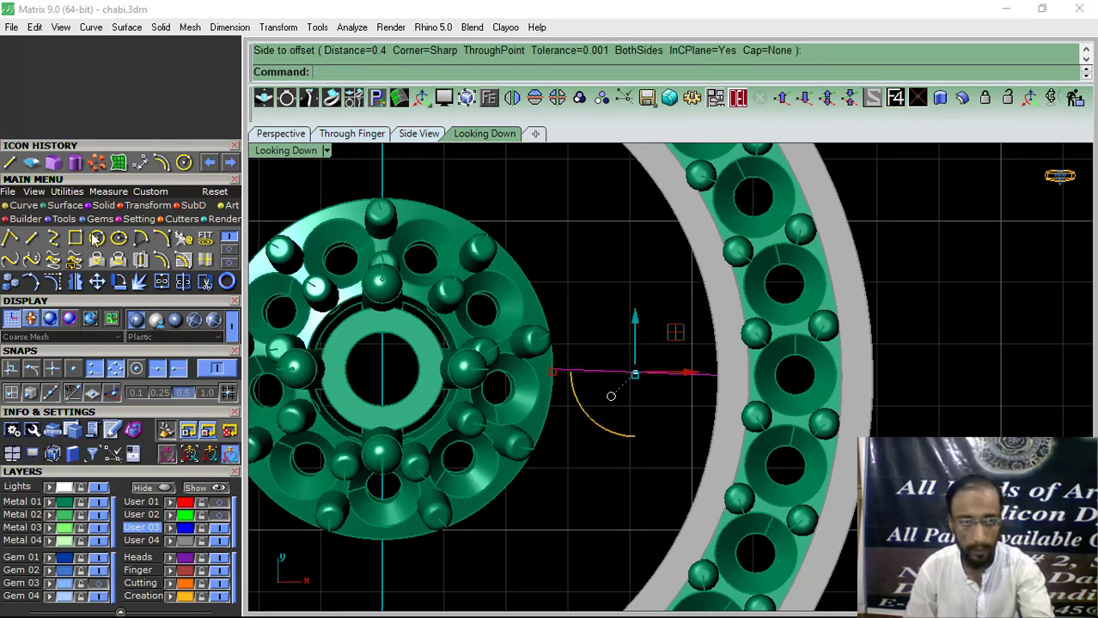
left_click(119, 282)
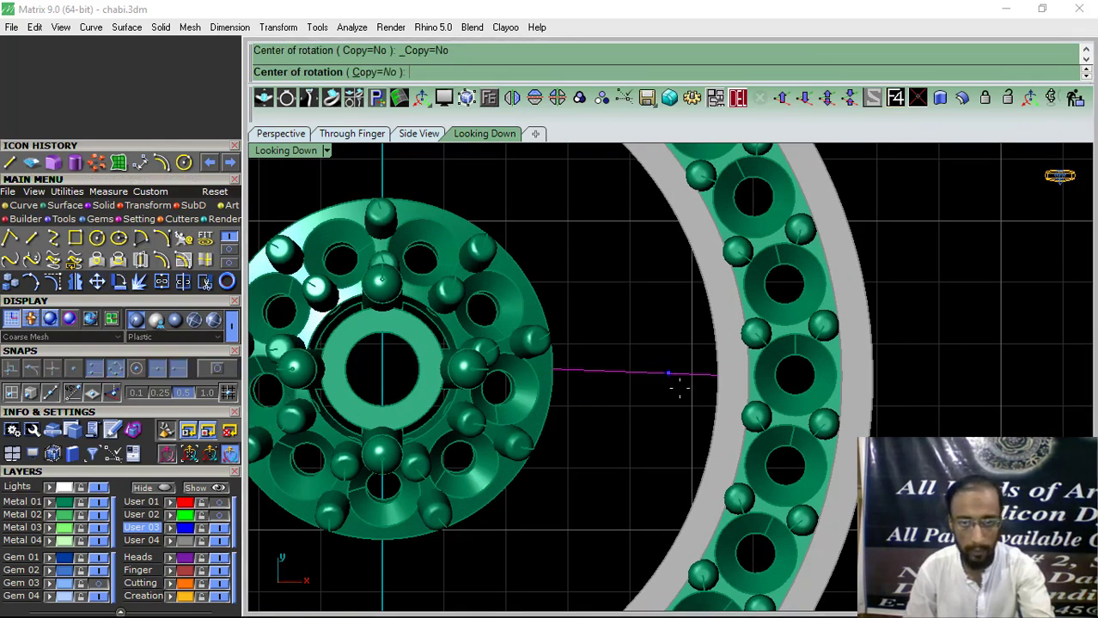
left_click(731, 381)
scroll(539, 344, "up", 3)
left_click(282, 296)
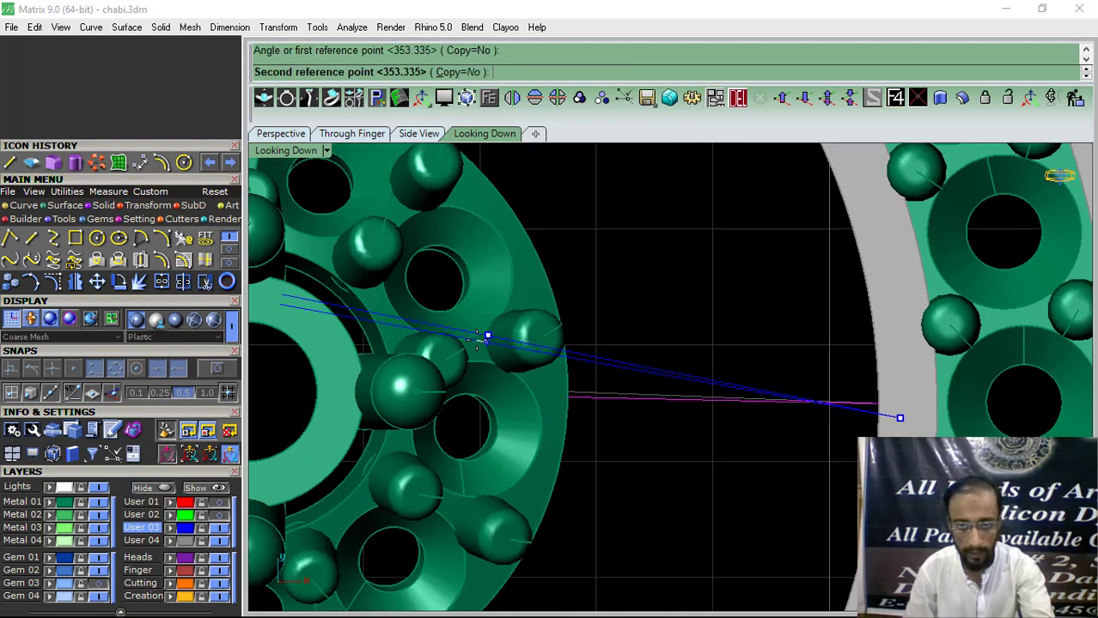
left_click(479, 343)
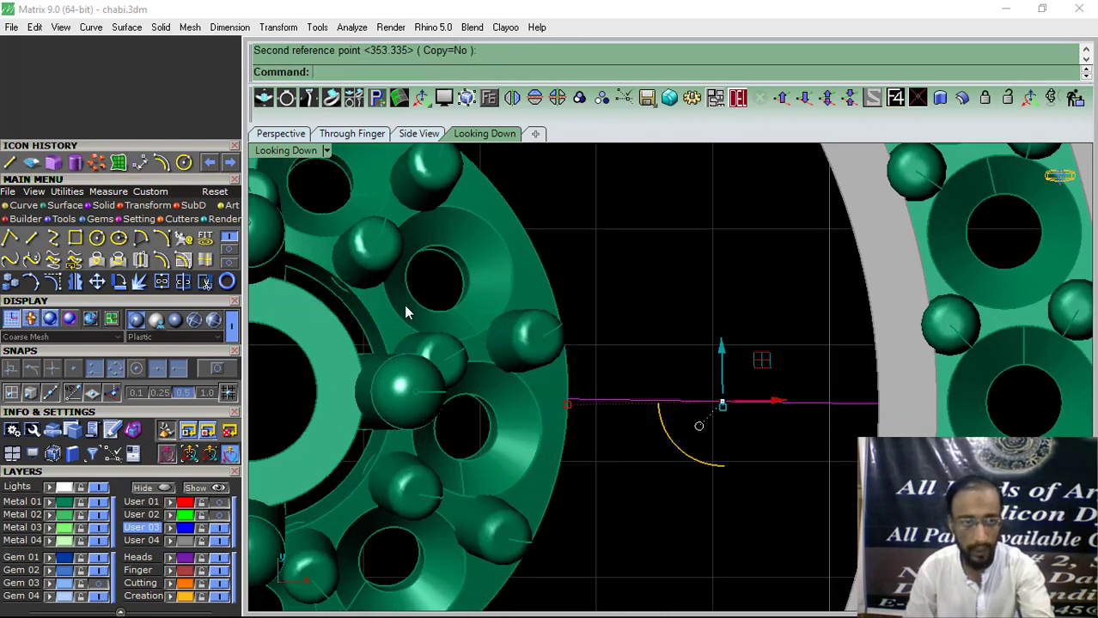
Offset the spoke line 0.4 mm to both sides and delete the original centre line.
left_click(164, 262)
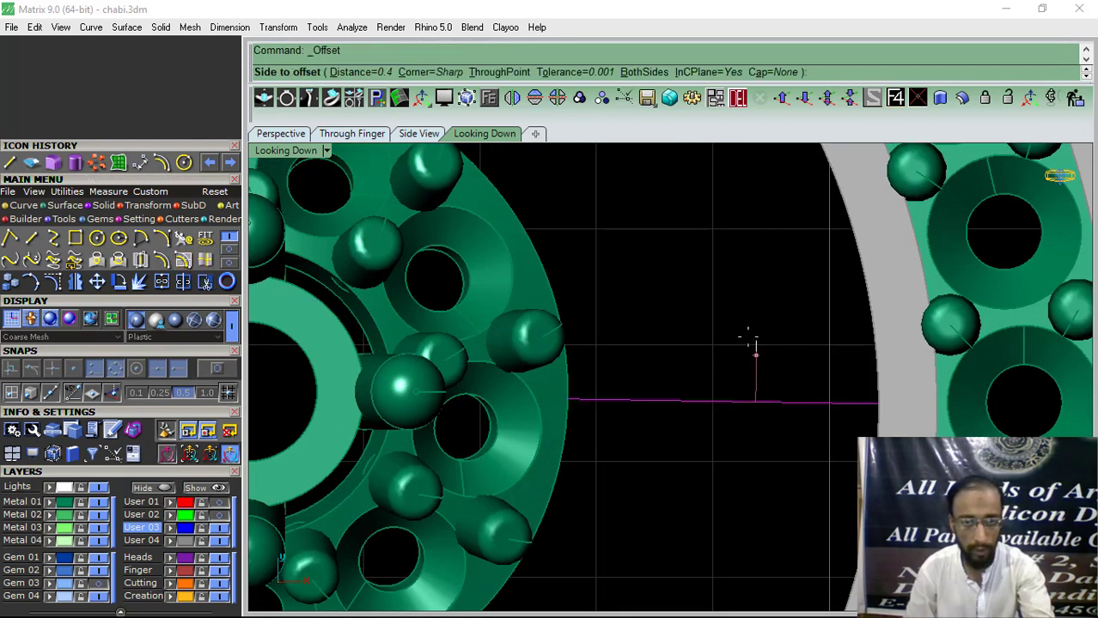
left_click(644, 72)
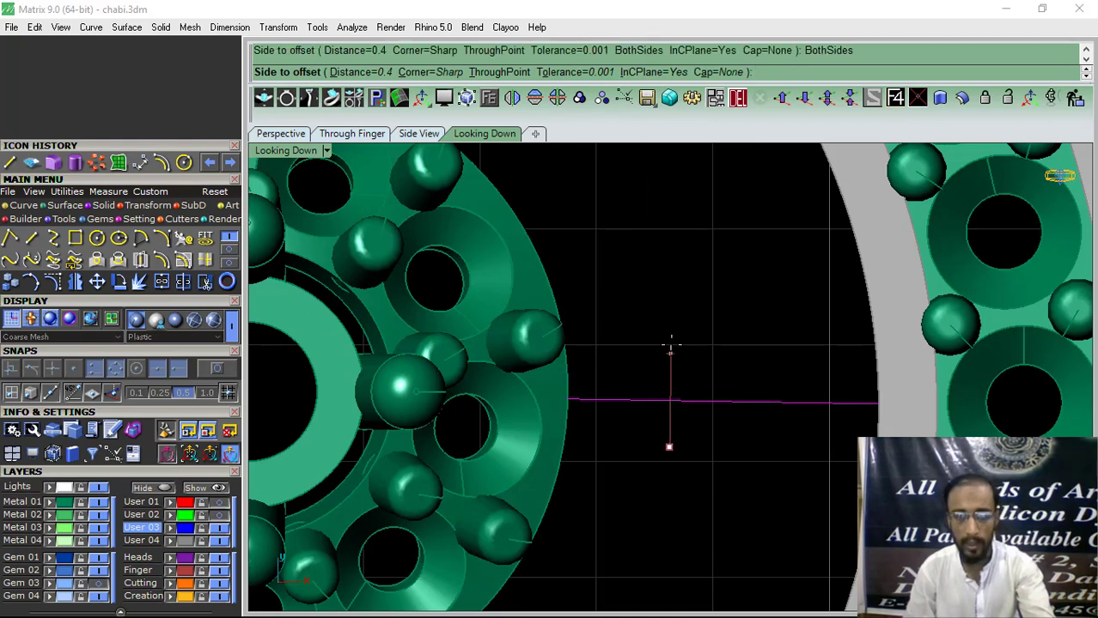
left_click(669, 348)
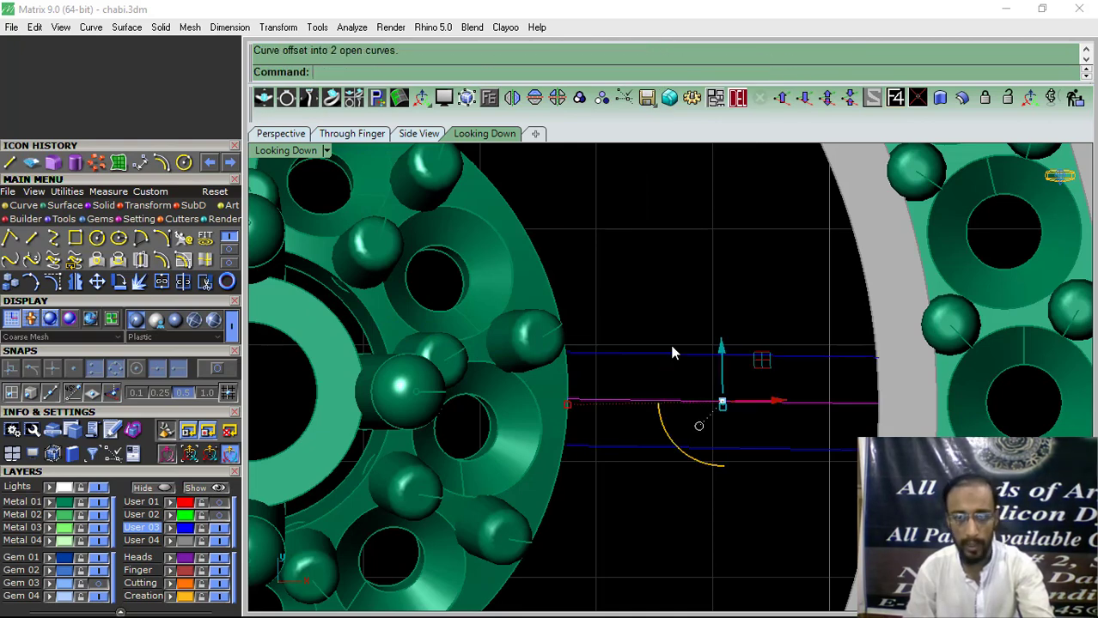
left_click(736, 97)
Loft a surface with straight sections between the two offset lines and delete the lines.
left_click_drag(719, 287, 692, 471)
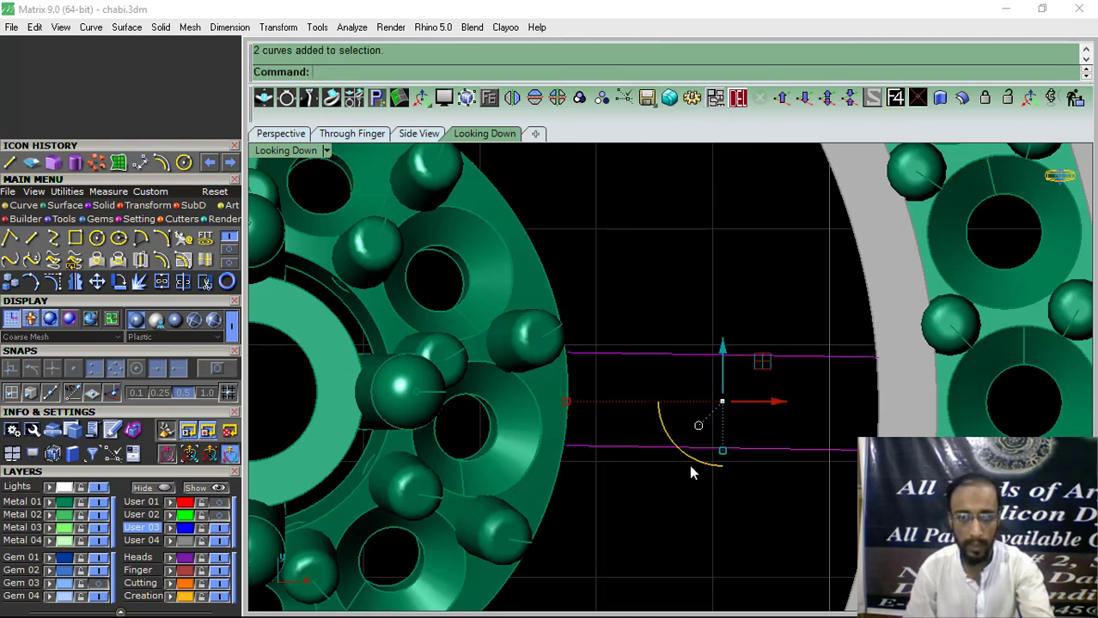
left_click(62, 206)
left_click(183, 238)
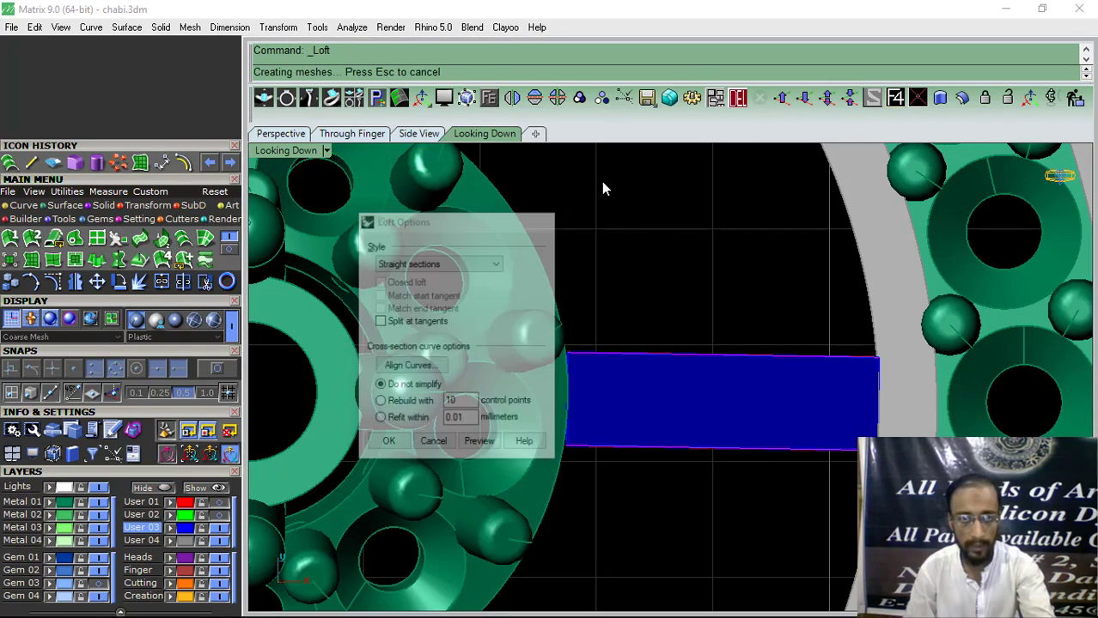
left_click(782, 98)
right_click_drag(566, 361, 649, 318)
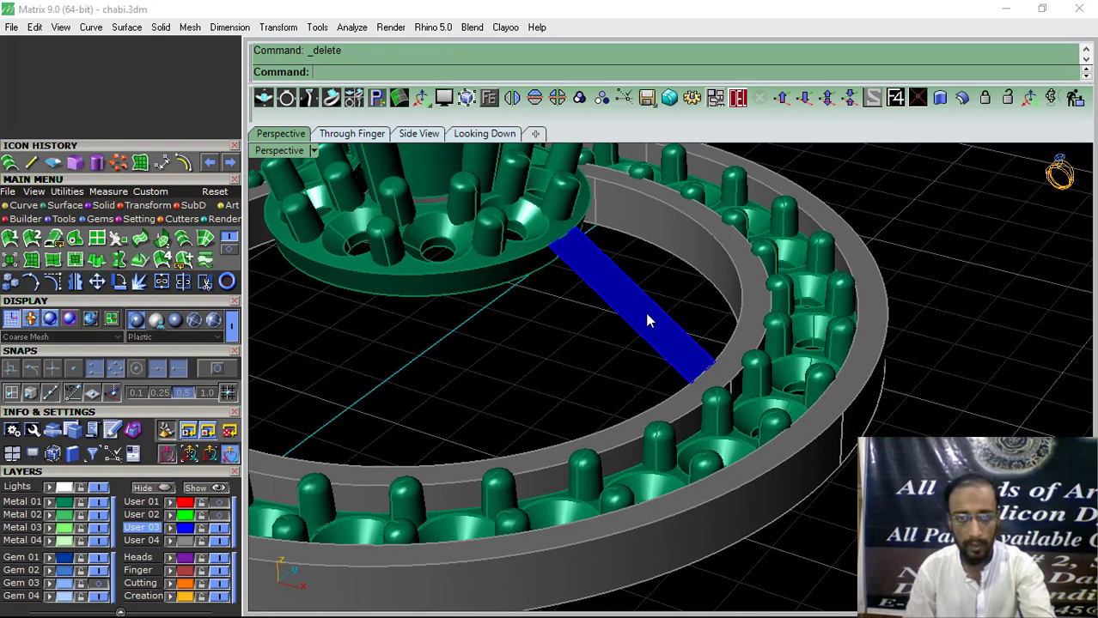
Offset the spoke surface into a solid at a distance of 0.6 mm.
left_click(961, 99)
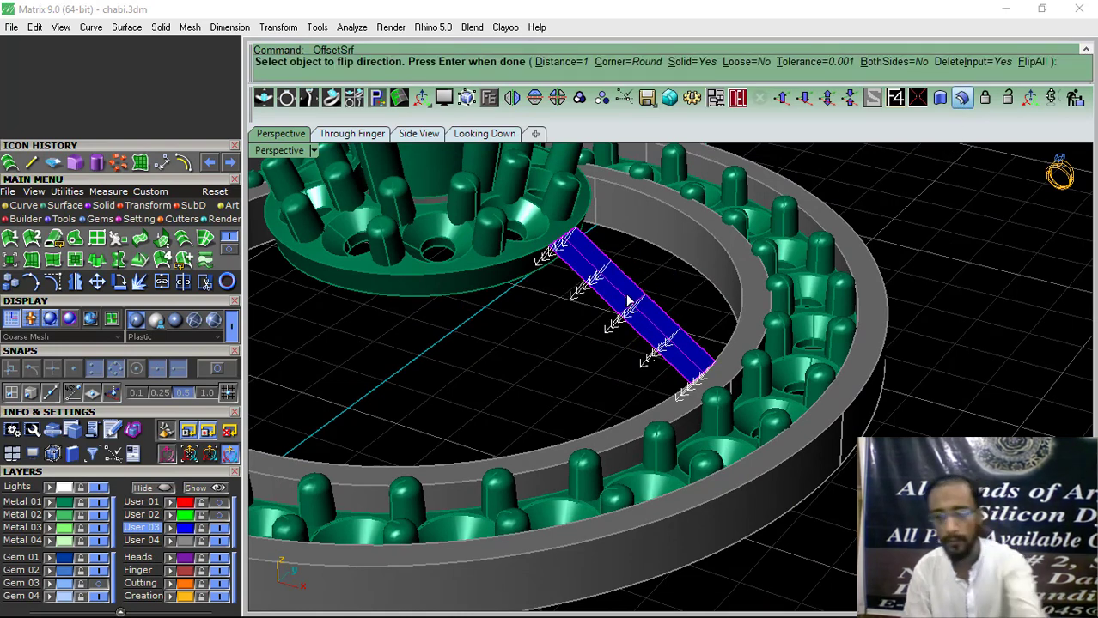
key("Return")
key("Return")
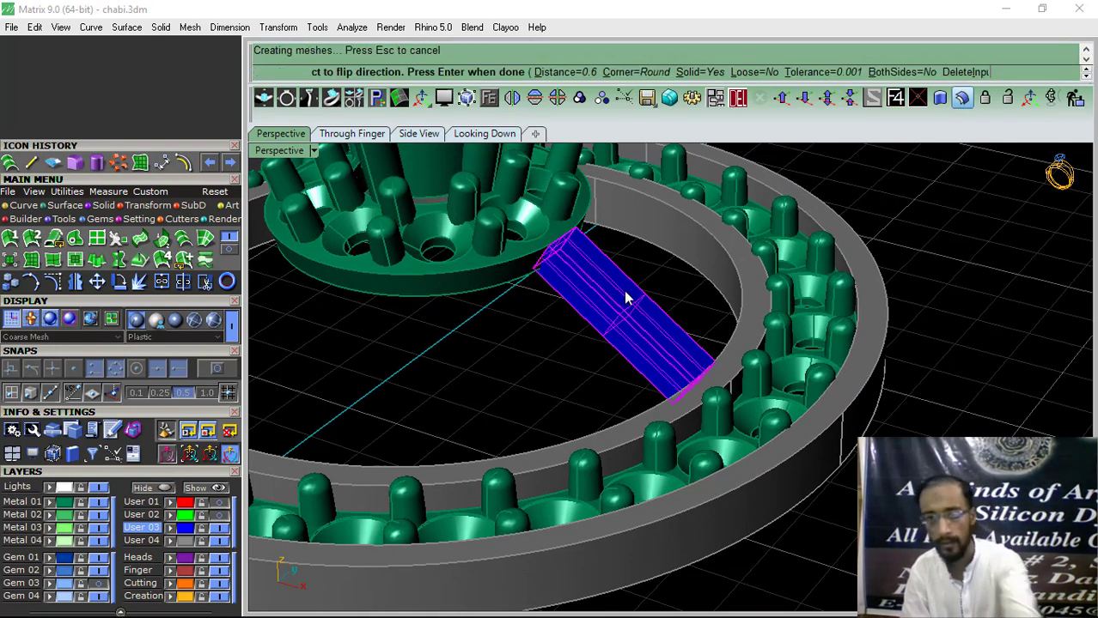
left_click(965, 268)
right_click_drag(964, 269, 745, 404)
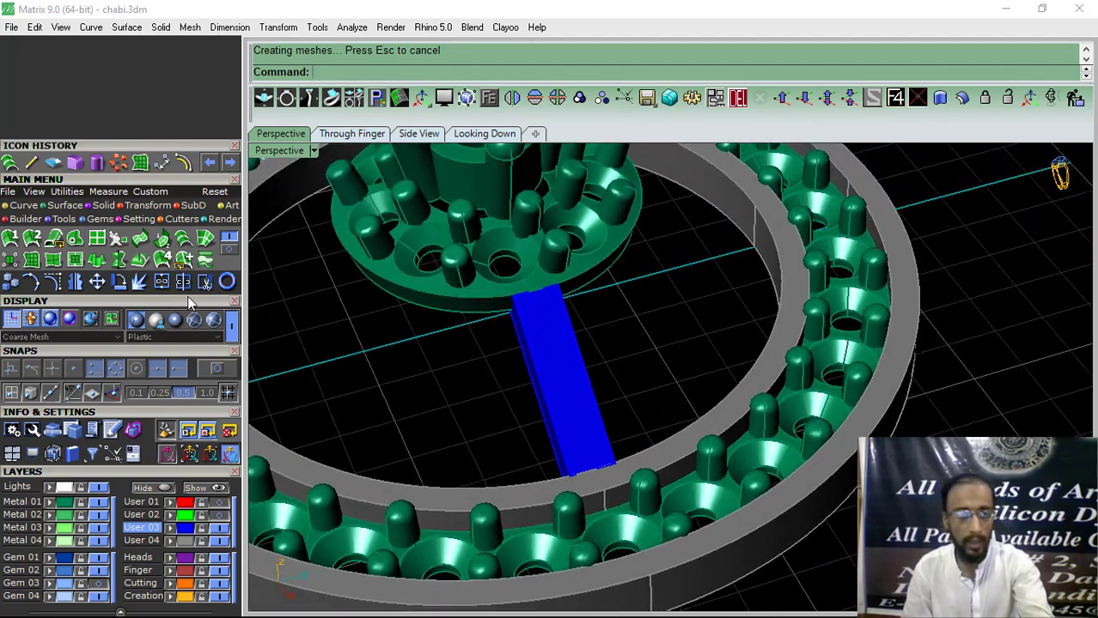
Move the inner end of the spoke solid so it overlaps the rim of the centre cluster.
left_click(553, 394)
right_click_drag(554, 394, 777, 286)
scroll(778, 286, "up", 5)
left_click_drag(745, 336, 823, 361, "ctrl")
left_click_drag(919, 379, 940, 393)
left_click(650, 472)
scroll(700, 417, "down", 6)
right_click_drag(736, 359, 515, 433)
Fillet the two long upper edges of the spoke with a 0.3 mm radius.
left_click(105, 206)
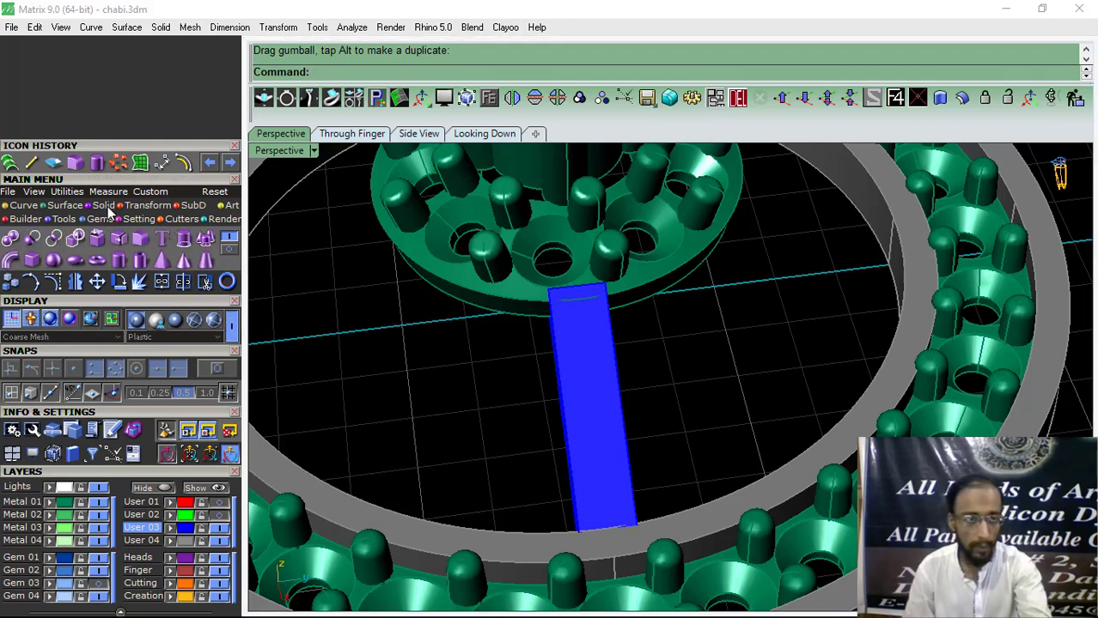
left_click(143, 242)
right_click_drag(487, 409, 600, 404)
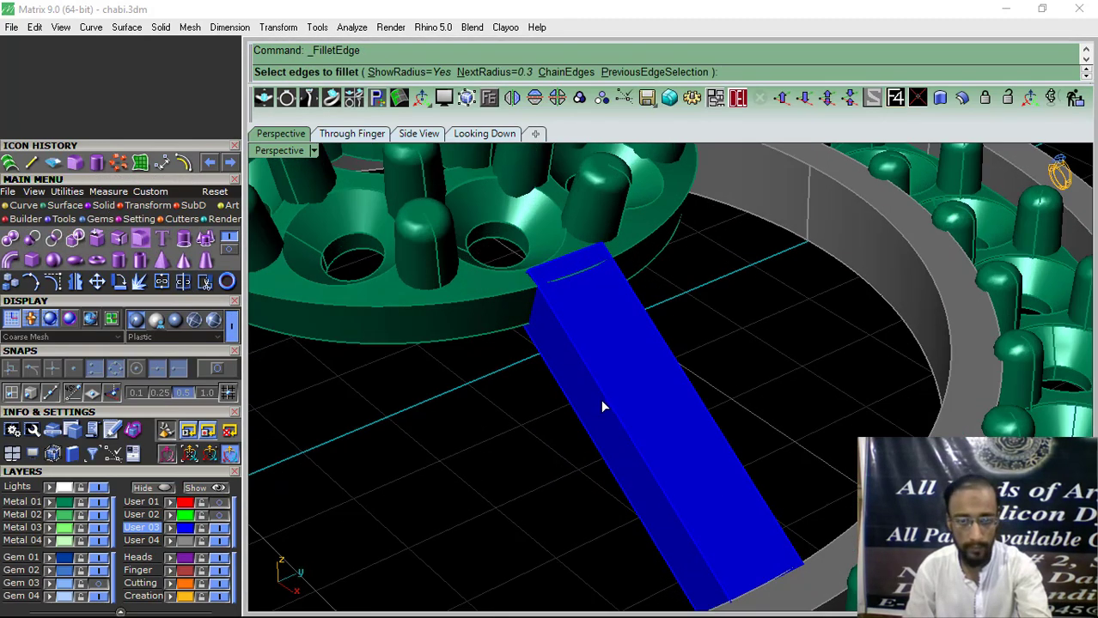
left_click(608, 407)
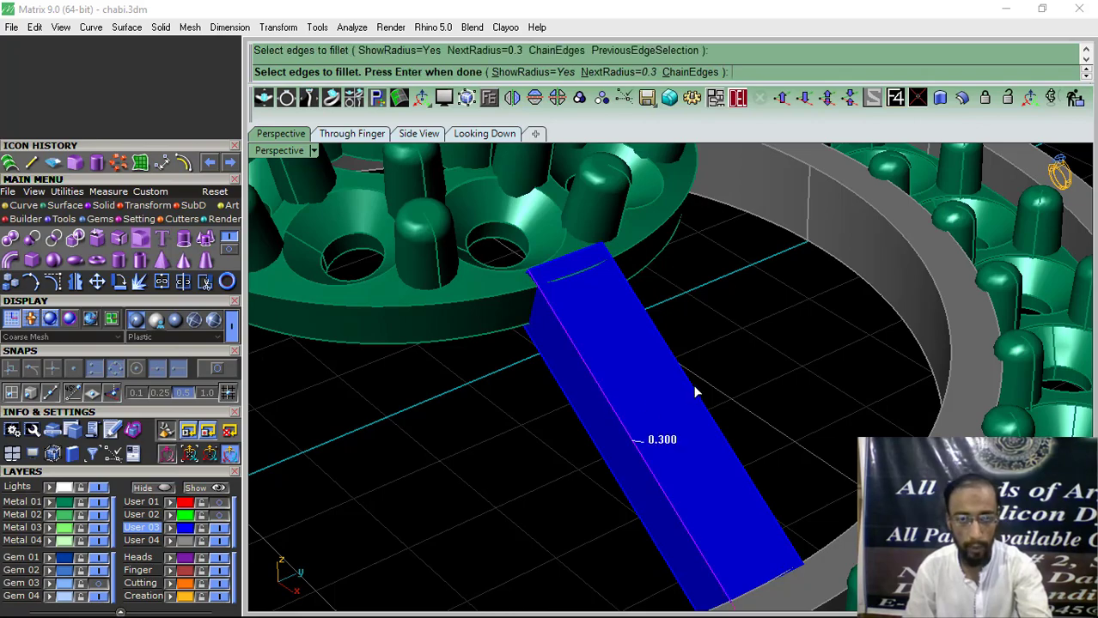
left_click(696, 392)
right_click_drag(698, 388, 651, 388)
key("Return")
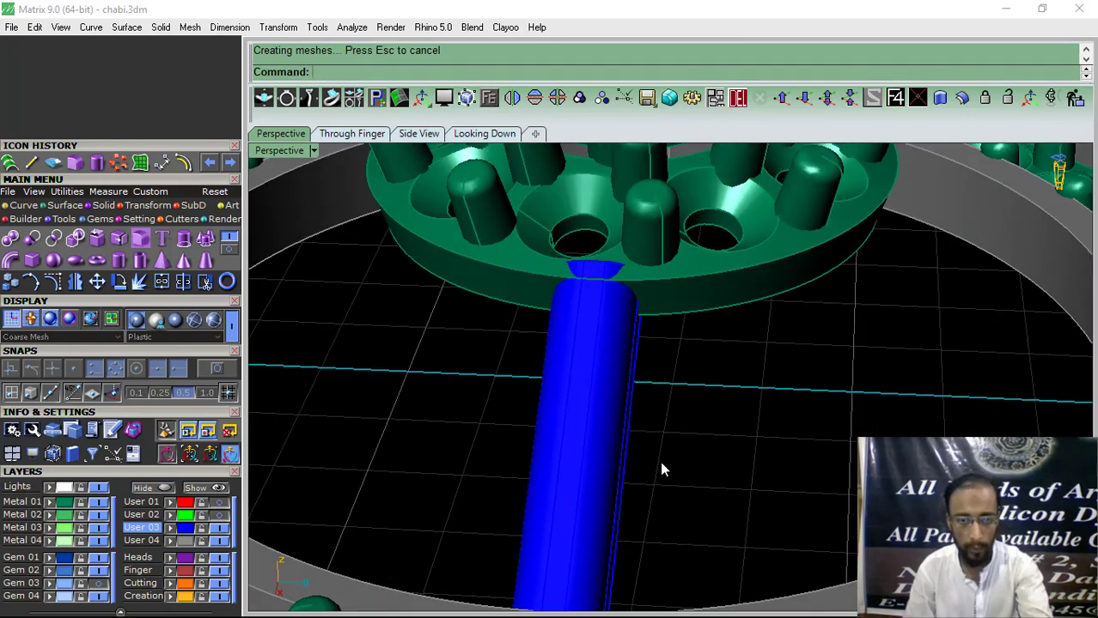
right_click_drag(531, 418, 564, 350)
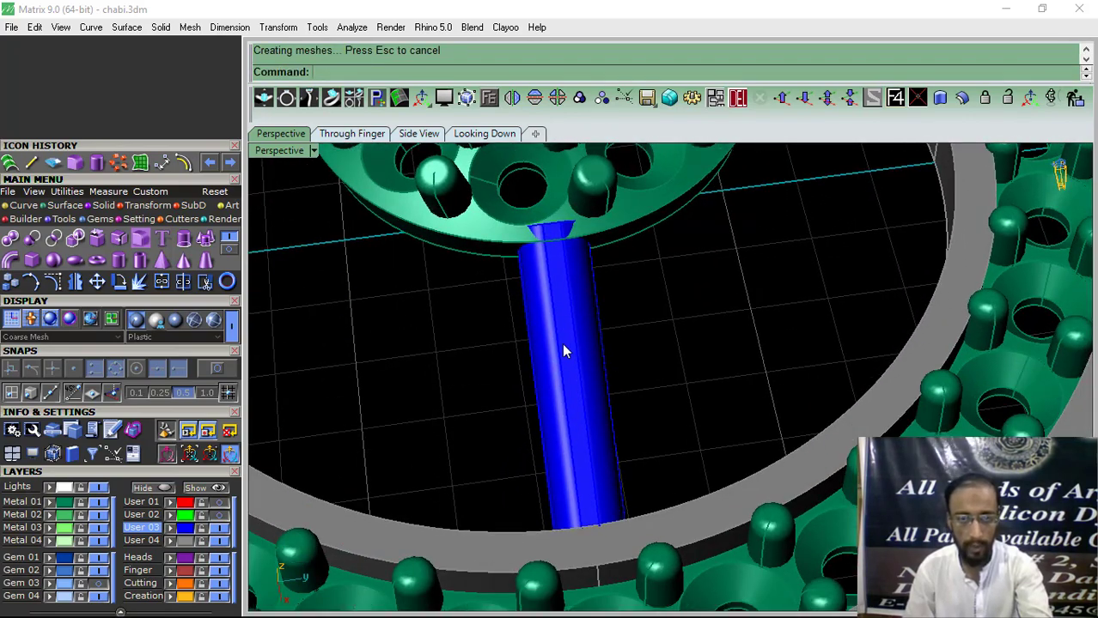
Start Bead on Surface on the spoke and set the bead scale to 30%.
left_click(563, 350)
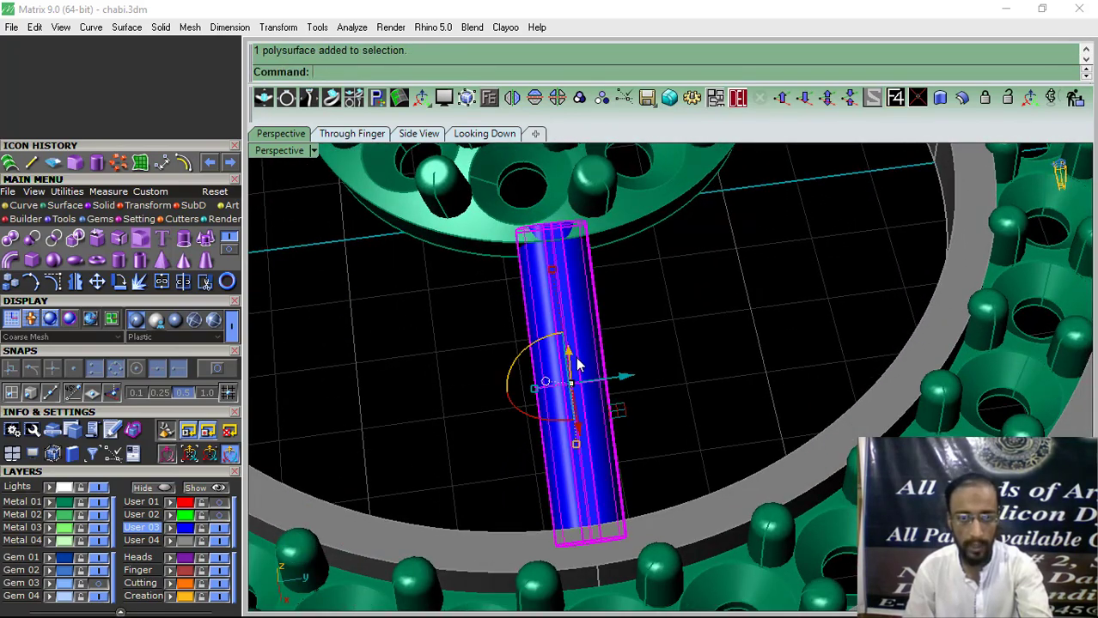
left_click(489, 98)
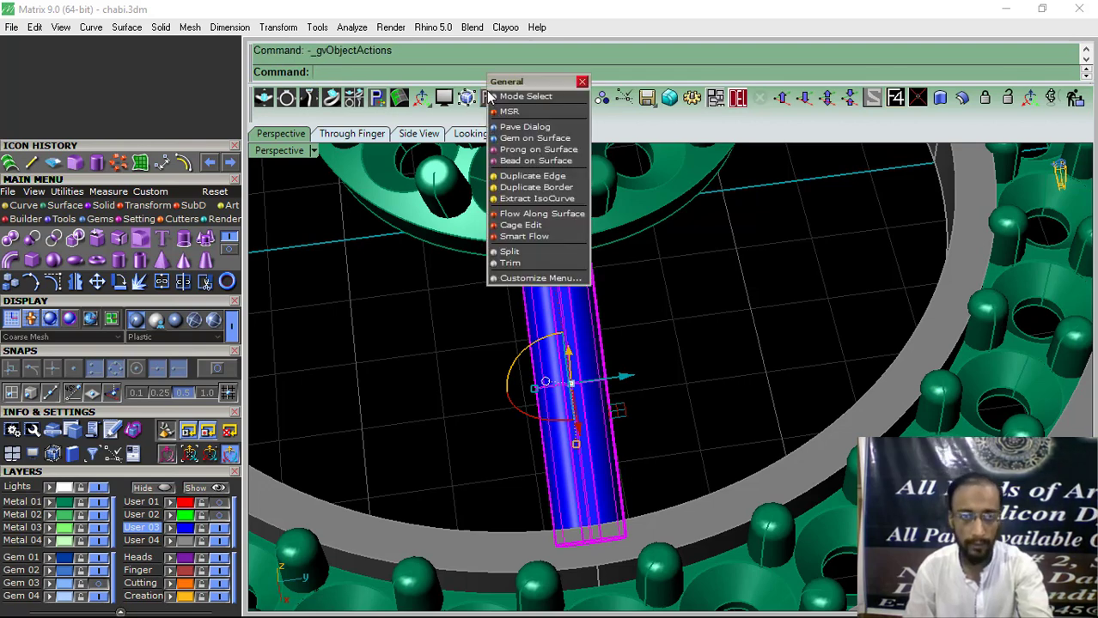
left_click(517, 162)
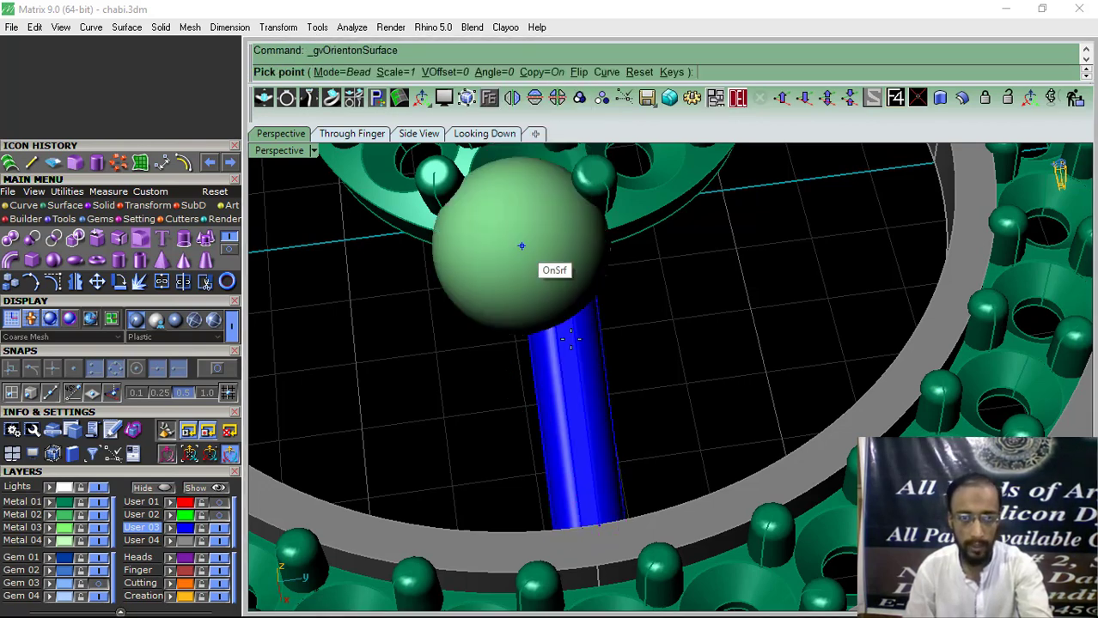
left_click(96, 471)
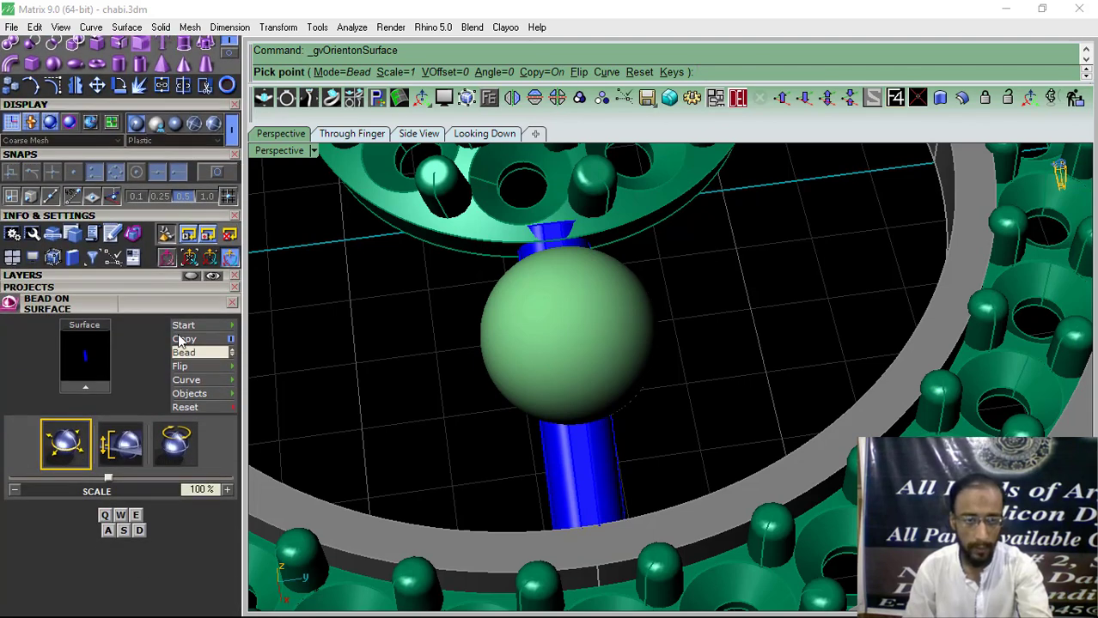
key("a")
key("a")
key("a")
key("a")
key("a")
key("a")
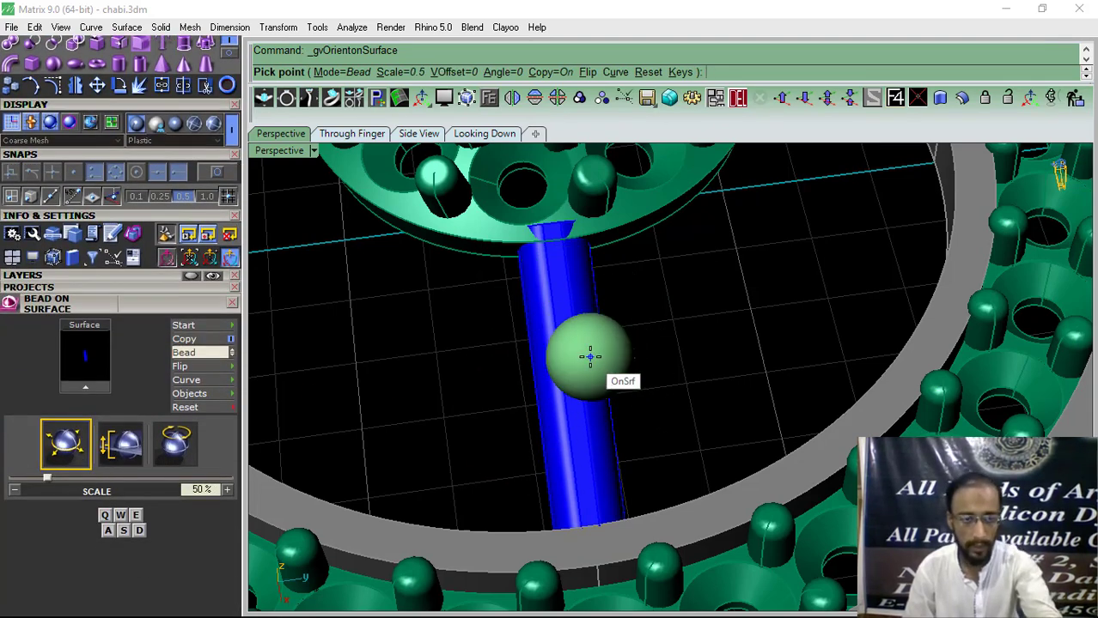
key("a")
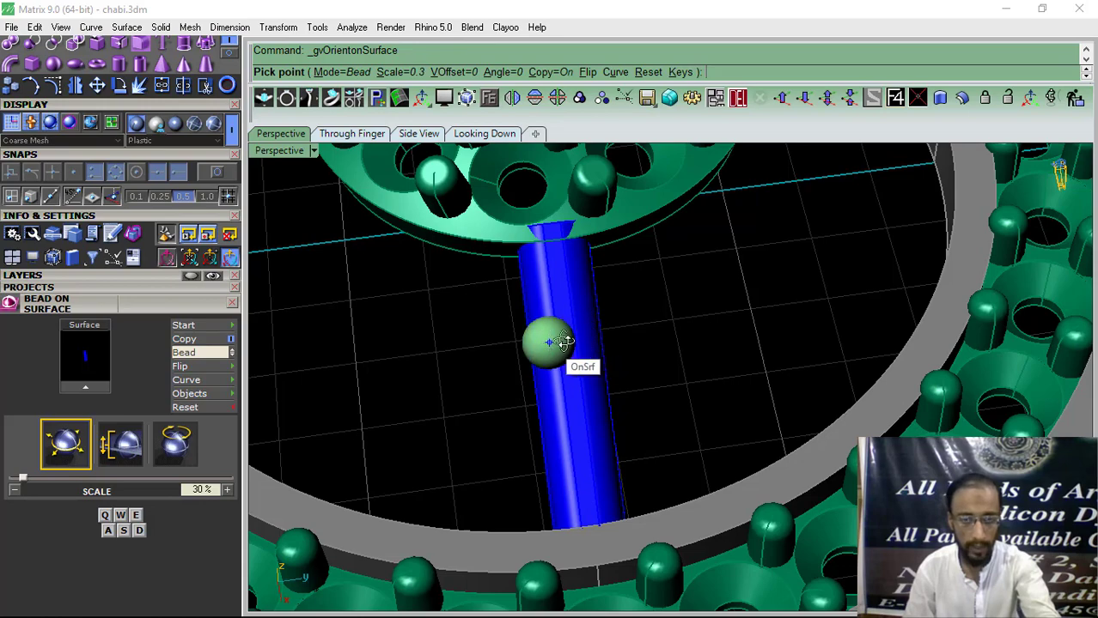
Set the bead's vertical offset to -0.2 mm and place five beads in a row along the spoke's upper face.
right_click_drag(550, 333, 718, 262)
scroll(597, 305, "up", 3)
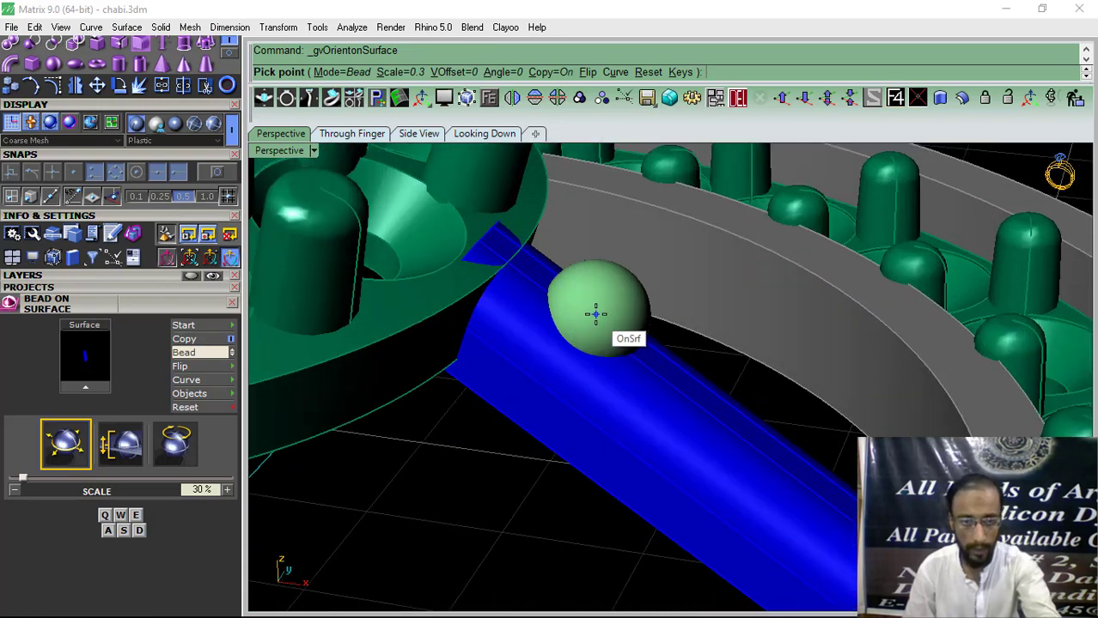
key("s")
key("s")
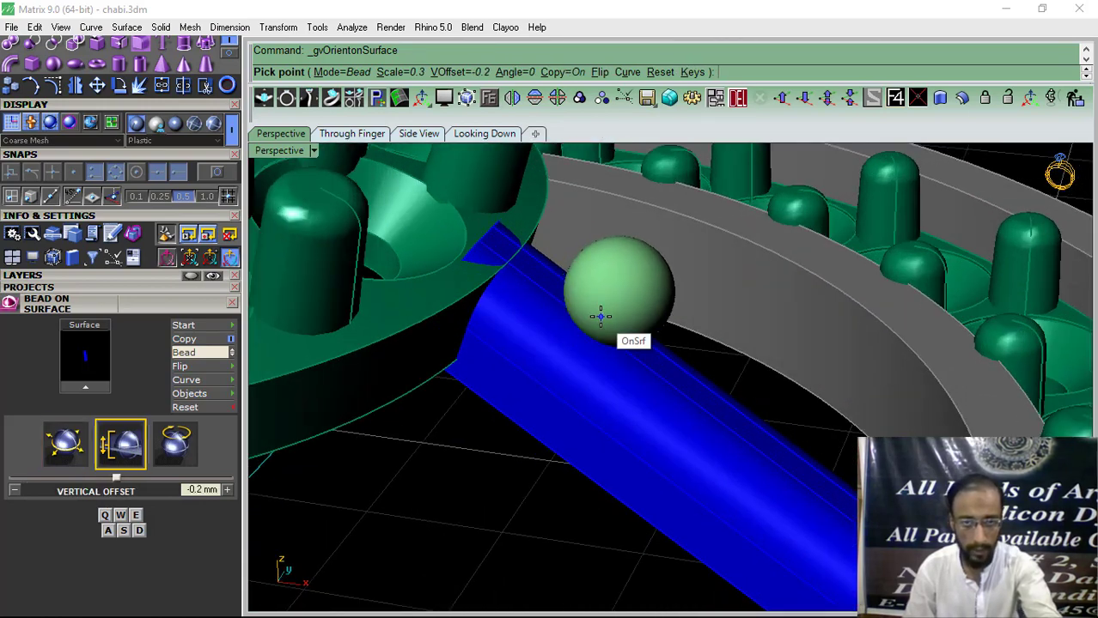
right_click_drag(601, 318, 441, 270)
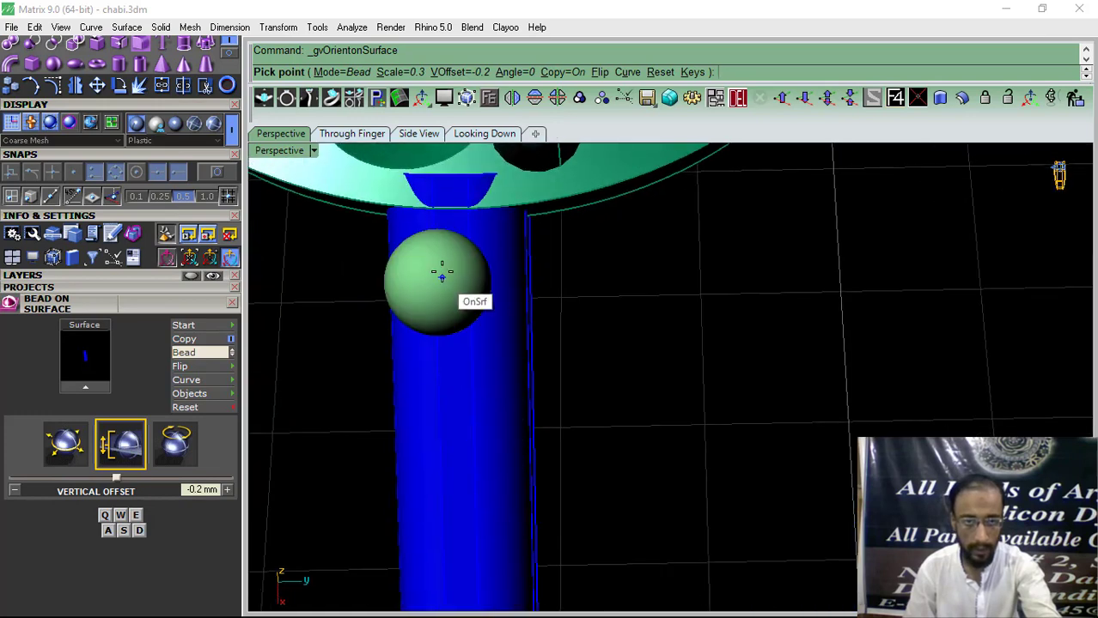
left_click(455, 256)
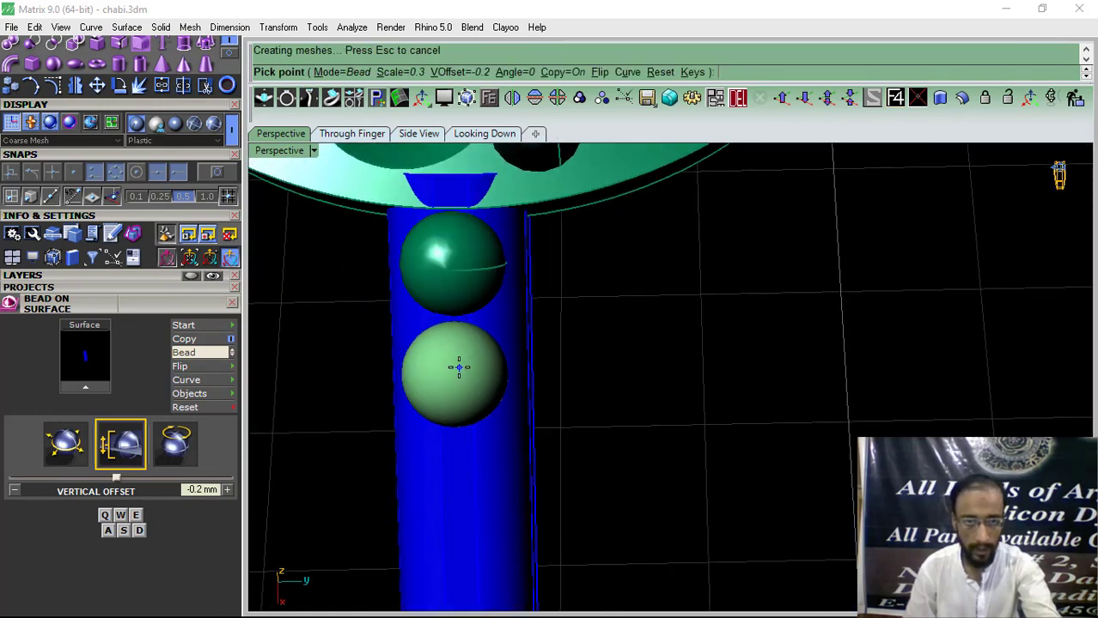
left_click(460, 363)
left_click(459, 465)
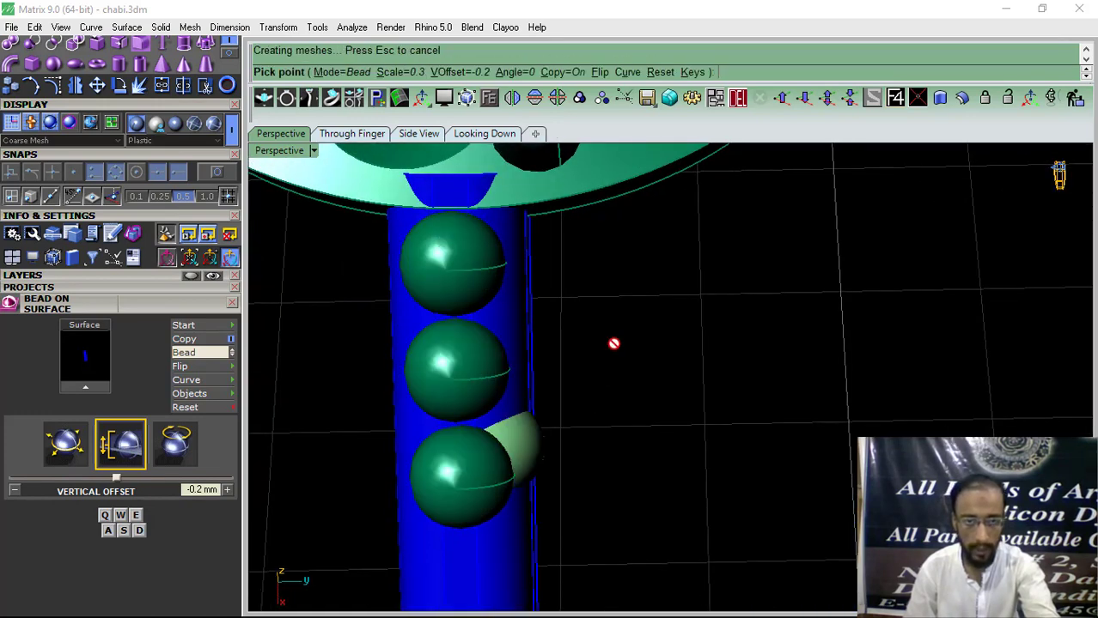
scroll(613, 344, "down", 4)
scroll(559, 472, "up", 4)
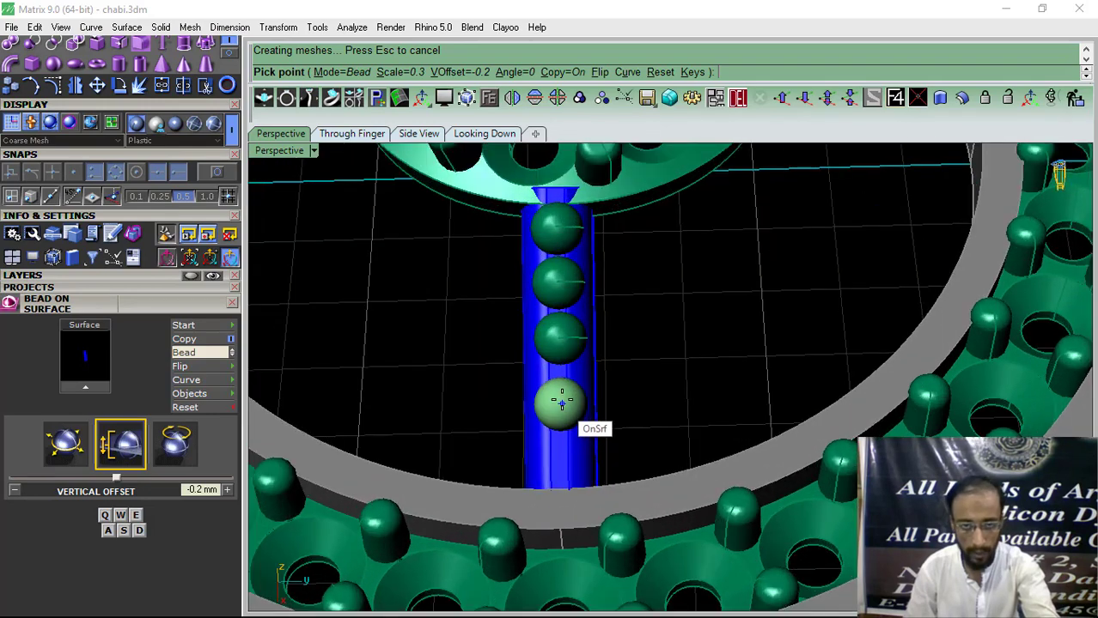
left_click(563, 402)
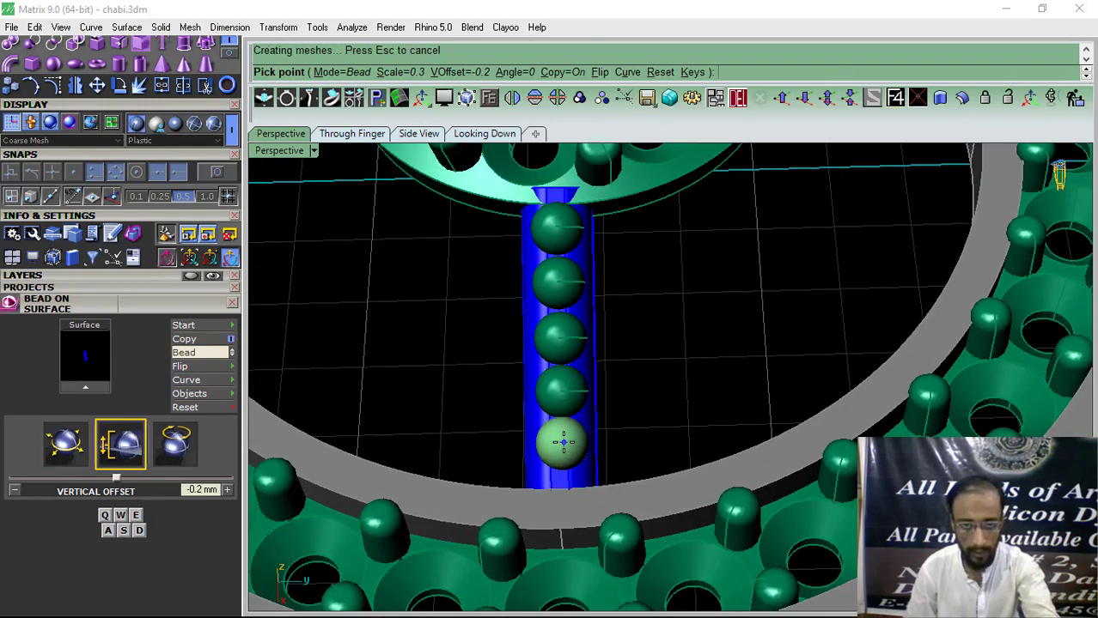
left_click(563, 445)
right_click(564, 445)
Group the five beads, then group them together with the spoke and close the bead builder.
left_click(564, 444)
left_click(570, 382, "shift")
left_click(562, 333, "shift")
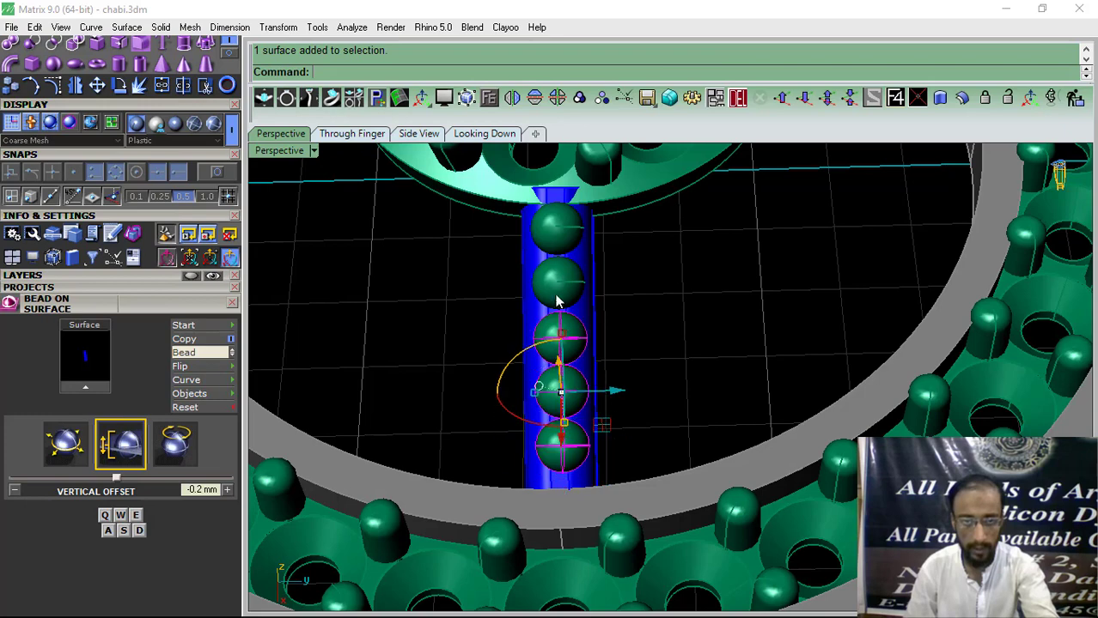
left_click(557, 290, "shift")
left_click(551, 232, "shift")
left_click(579, 98)
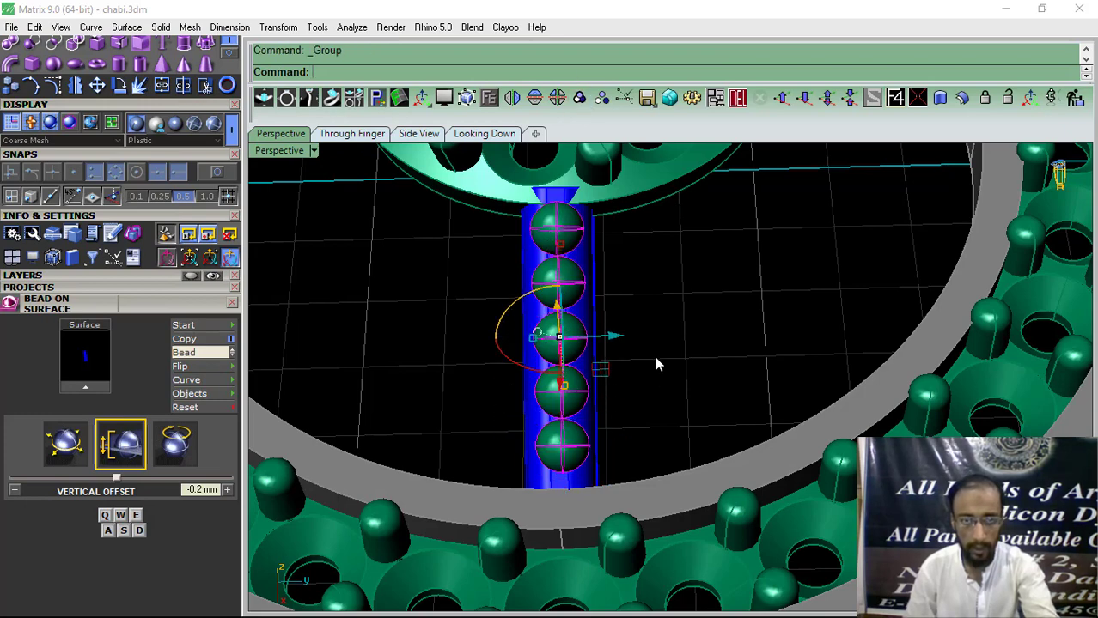
left_click(532, 380, "shift")
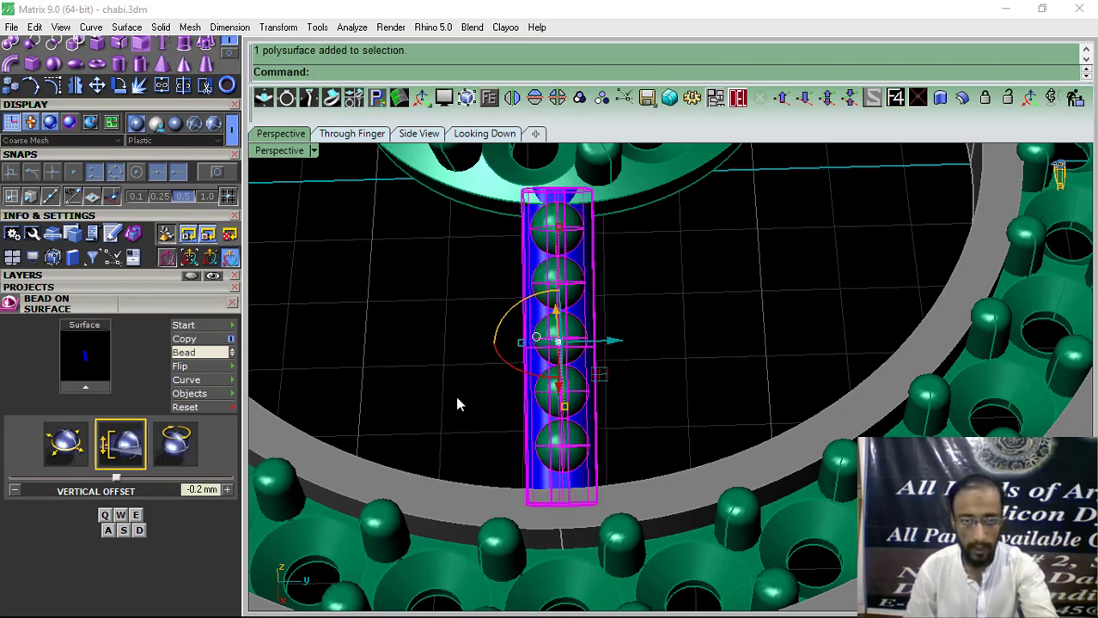
left_click(233, 304)
right_click_drag(388, 388, 515, 369)
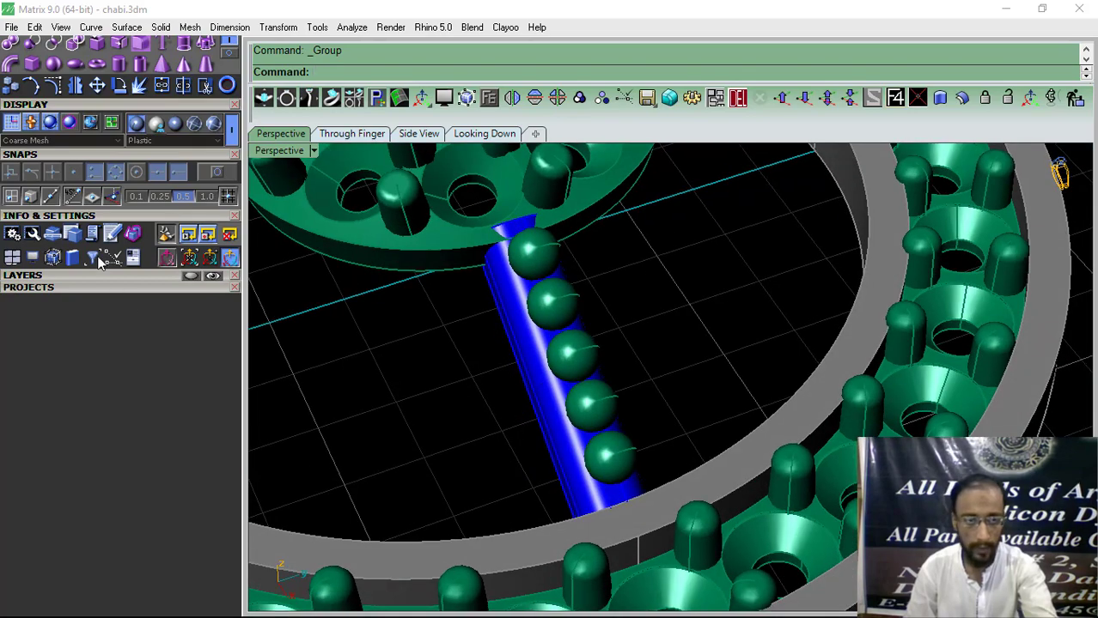
Assign the beads to the blue User 03 layer and the spoke to the green metal layer, and save the file.
left_click(119, 276)
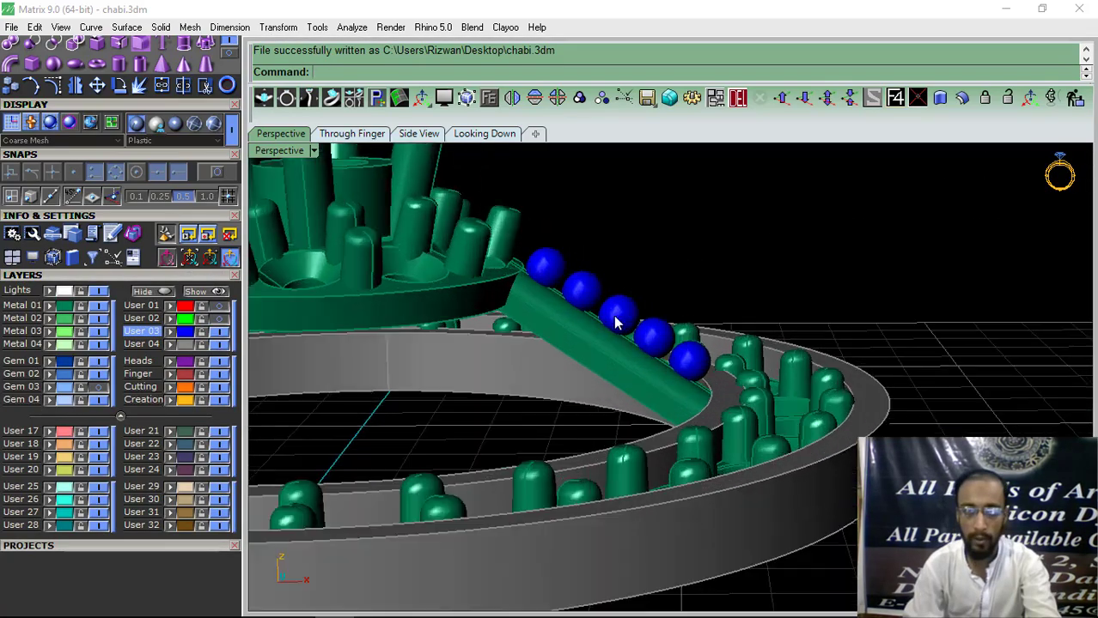
scroll(615, 322, "up", 4)
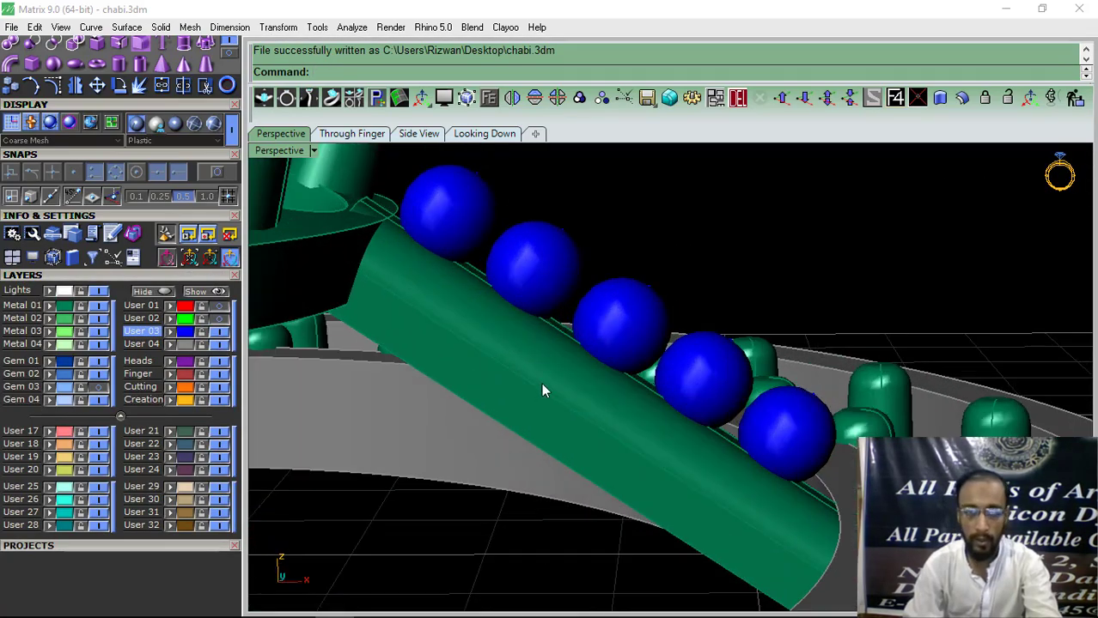
scroll(617, 359, "down", 7)
right_click_drag(617, 361, 603, 445)
Polar array the spoke and bead group around the wheel's centre with 8 items over 360 degrees.
left_click(653, 386)
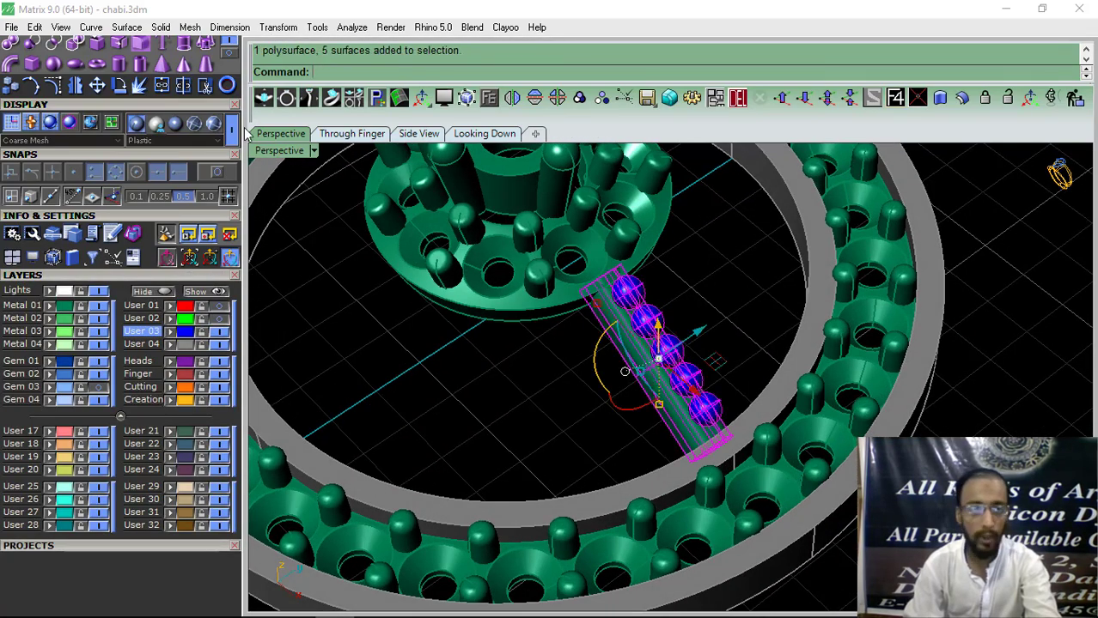
left_click(125, 275)
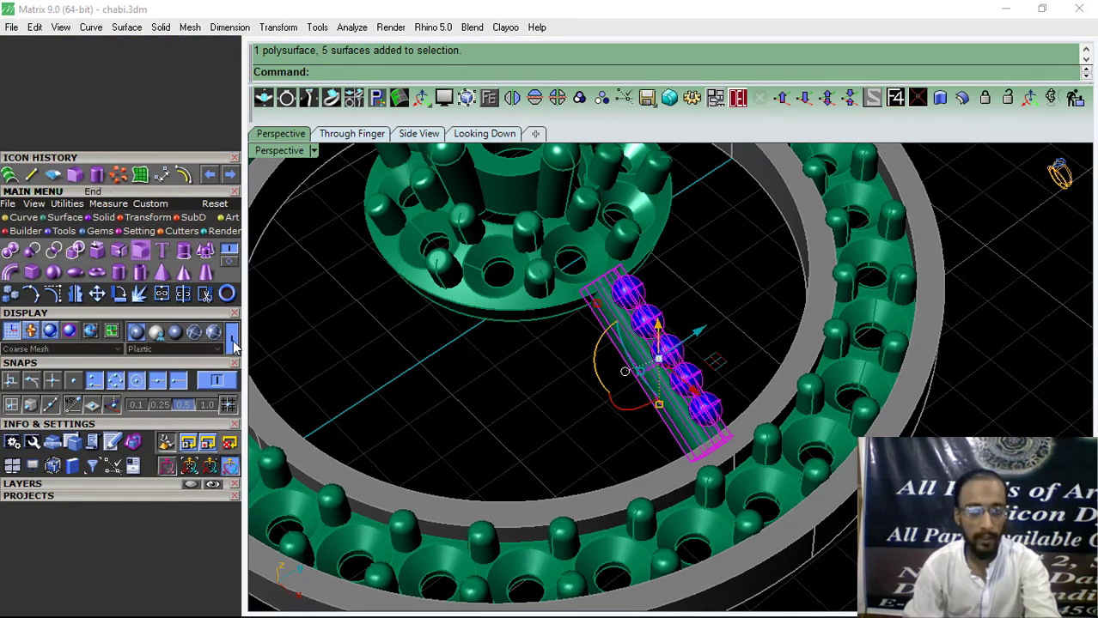
left_click(119, 177)
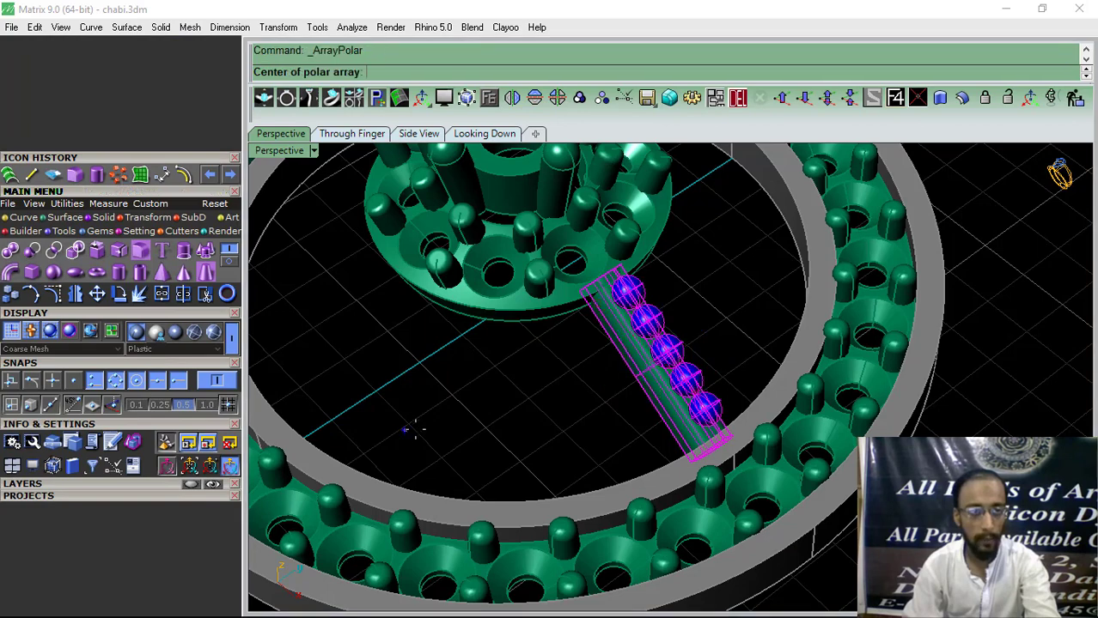
left_click(392, 498)
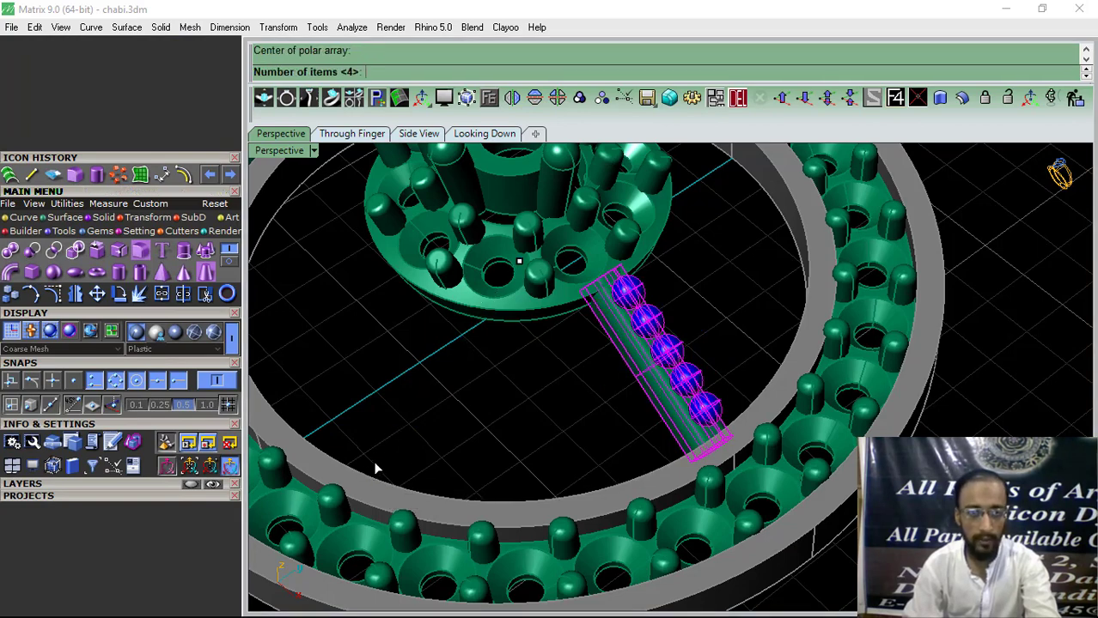
scroll(465, 403, "down", 5)
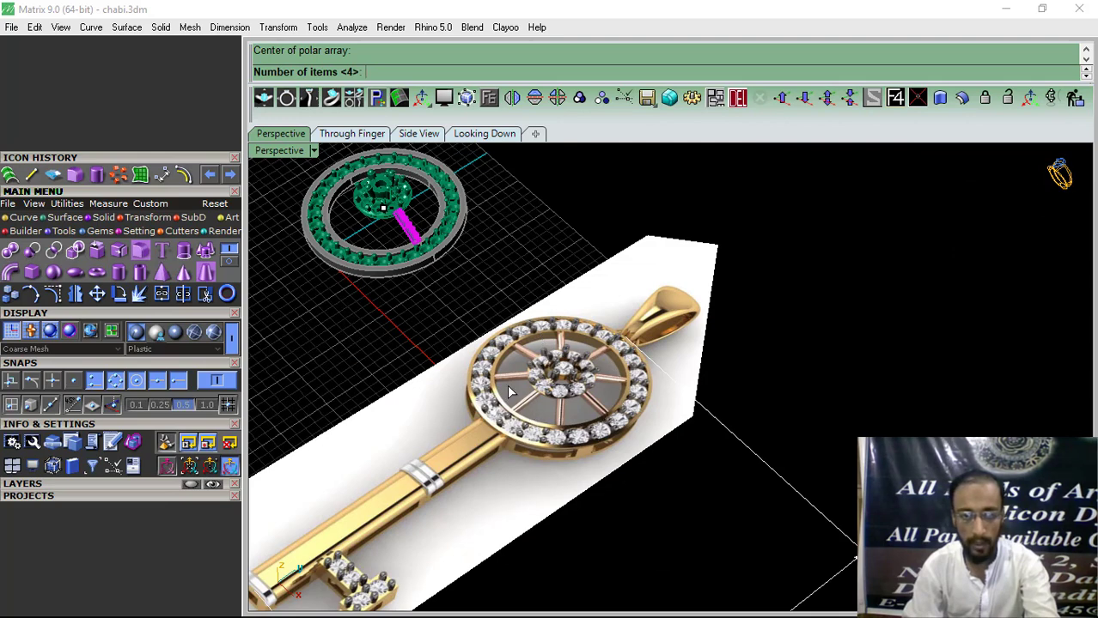
scroll(446, 314, "up", 3)
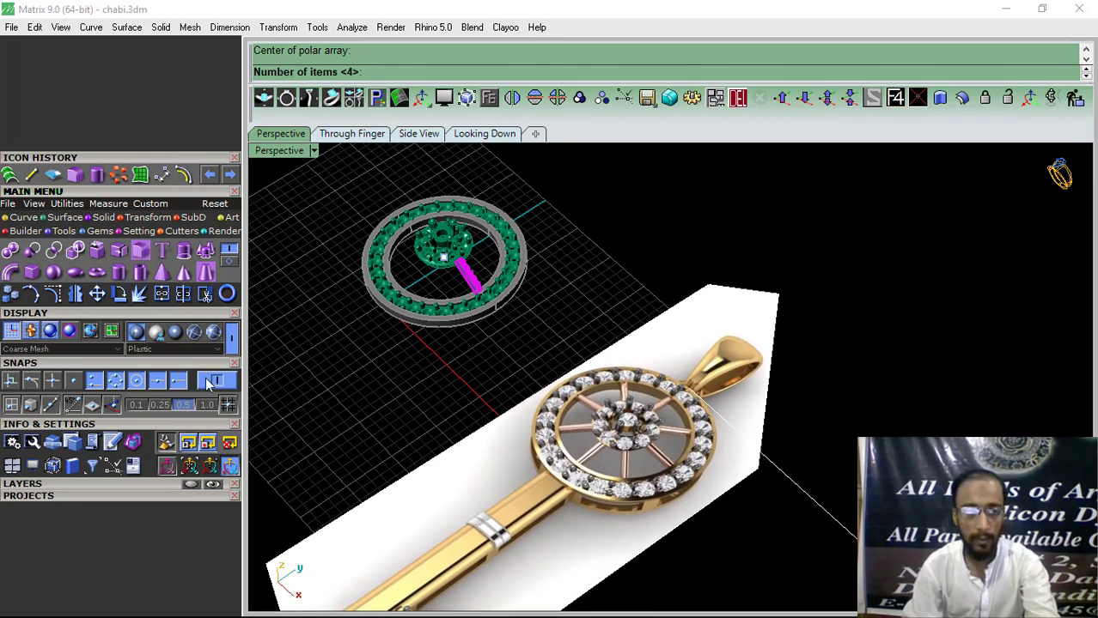
scroll(417, 255, "up", 5)
type("8")
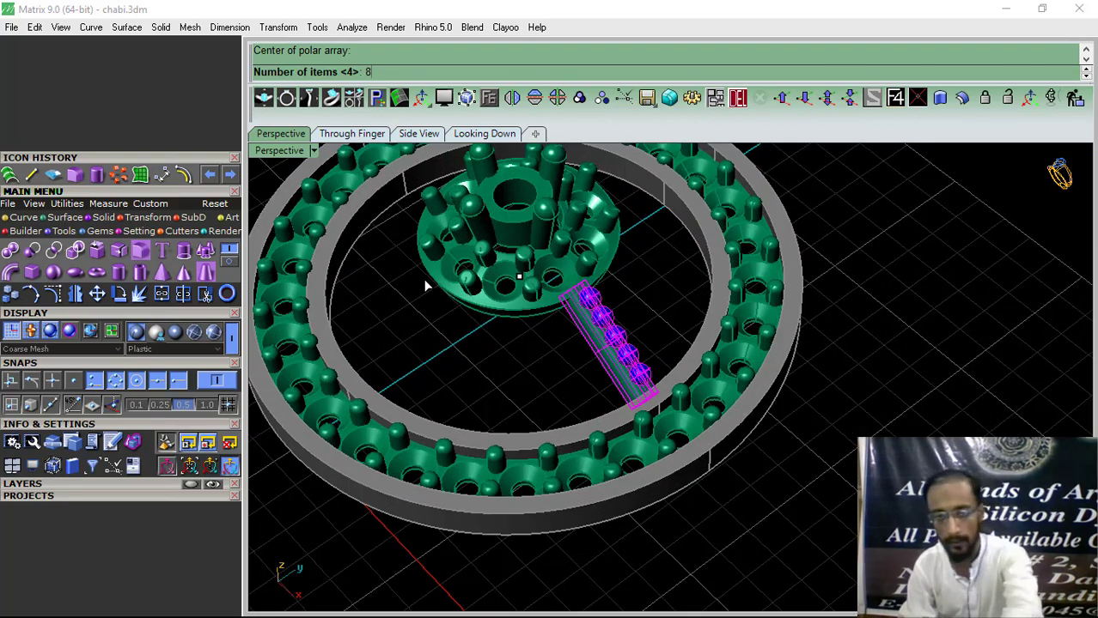
key("Return")
key("Return")
Compare the spoke layout with the reference pendant image, looking straight down on the wheel.
right_click_drag(593, 353, 612, 401)
scroll(613, 402, "down", 3)
left_click(711, 299)
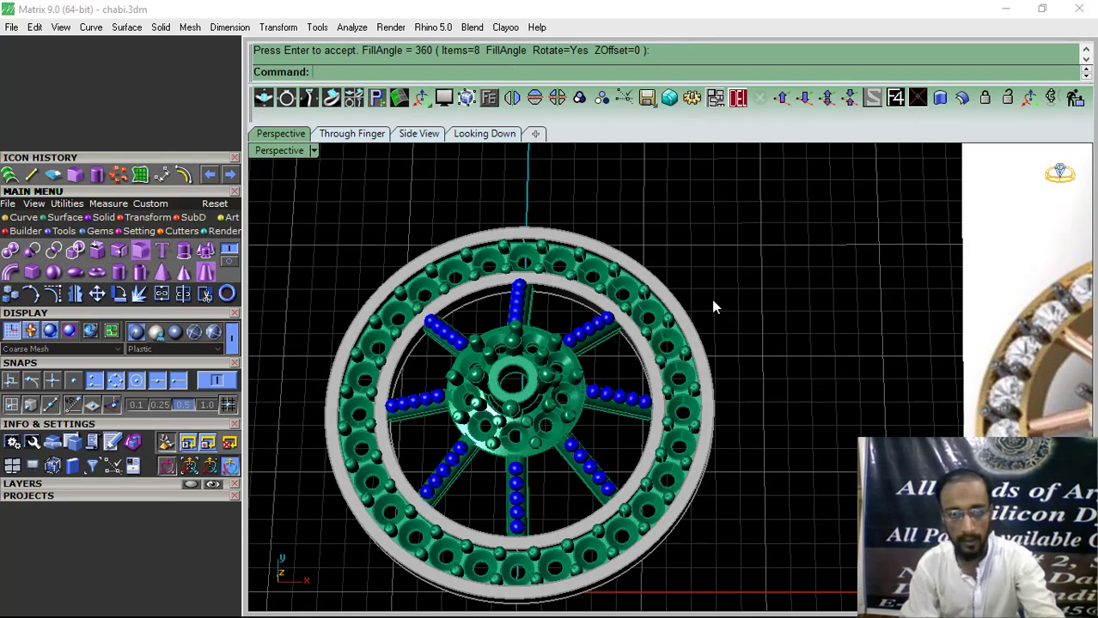
scroll(711, 299, "down", 6)
right_click_drag(711, 299, 517, 318, "shift")
left_click(492, 134)
scroll(545, 265, "down", 8)
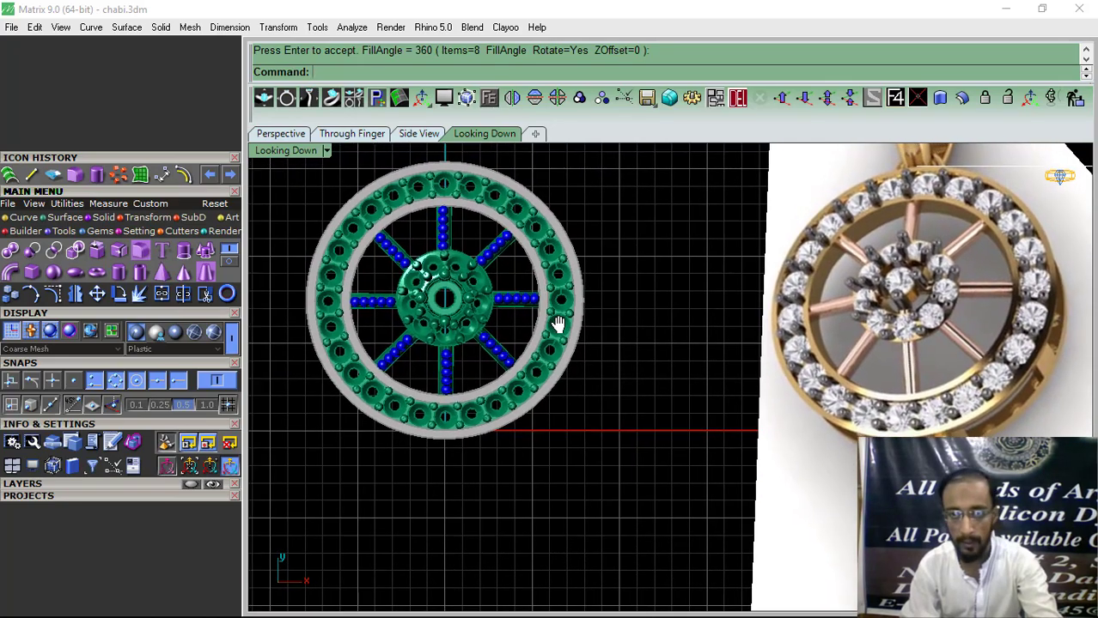
scroll(502, 261, "up", 5)
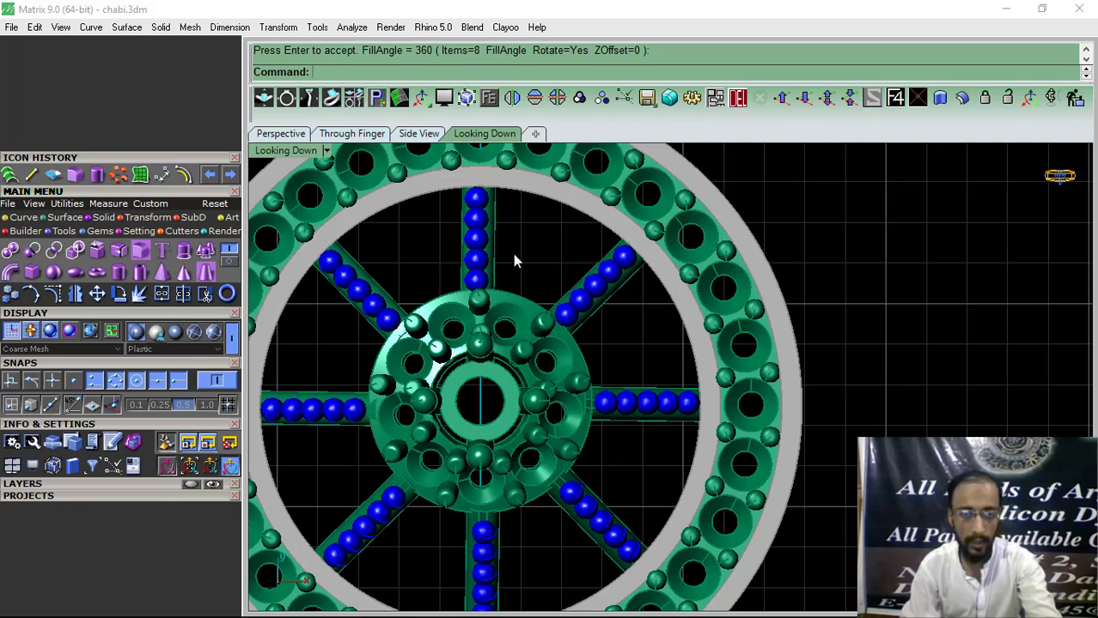
Shift the top vertical spoke slightly along X in wireframe to centre it on the wheel's vertical centre line, and restore shaded display.
left_click(144, 487)
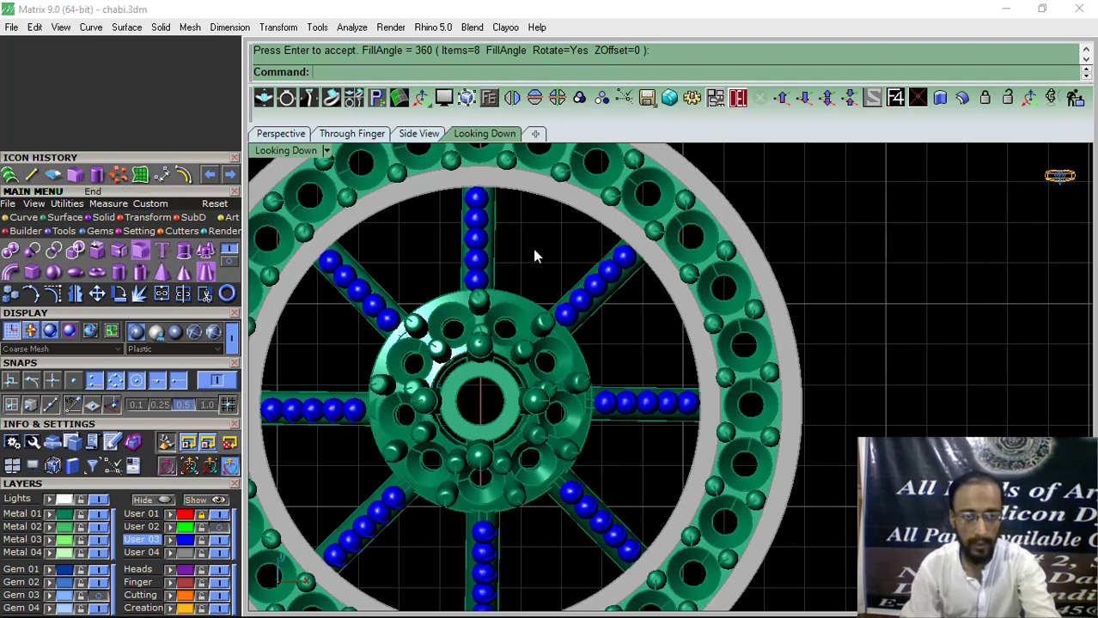
scroll(498, 253, "up", 3)
left_click(231, 350)
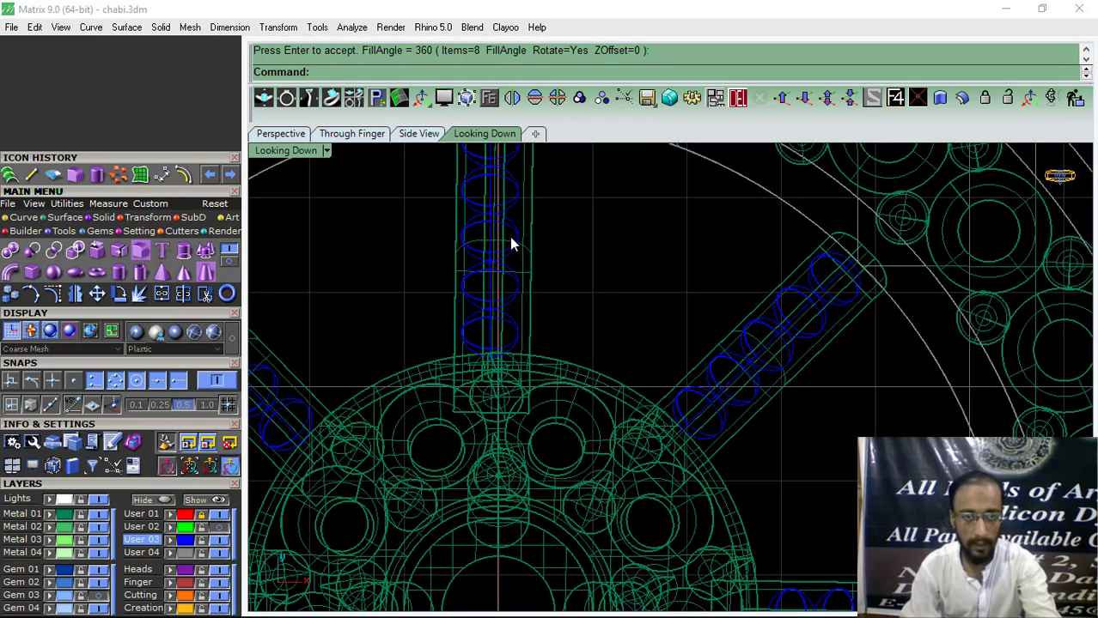
scroll(511, 238, "up", 6)
left_click(516, 334)
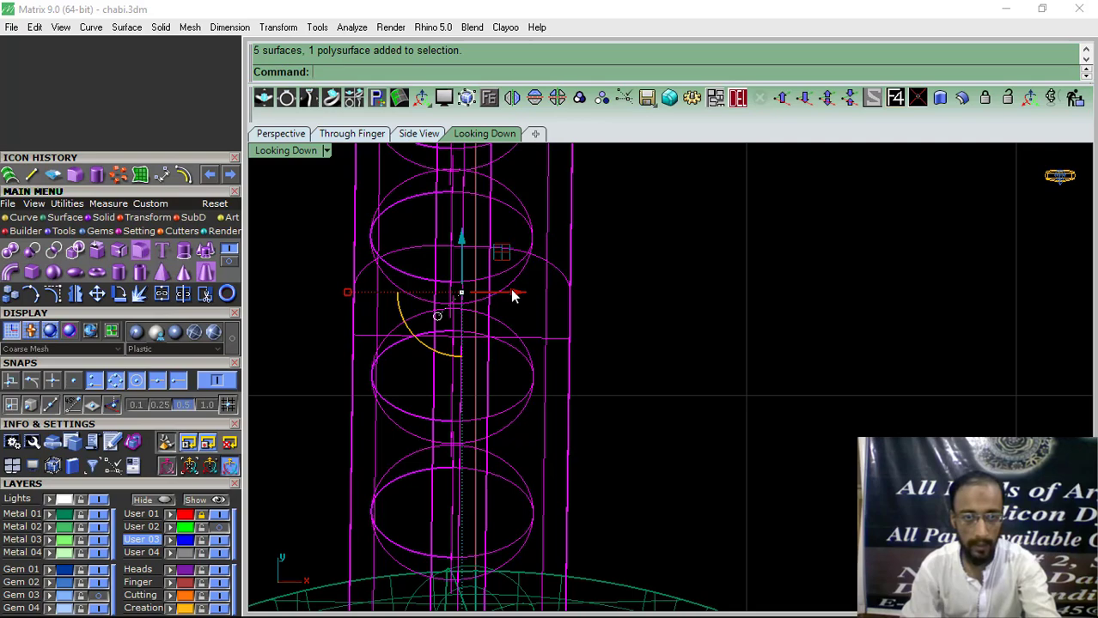
left_click_drag(513, 296, 526, 294)
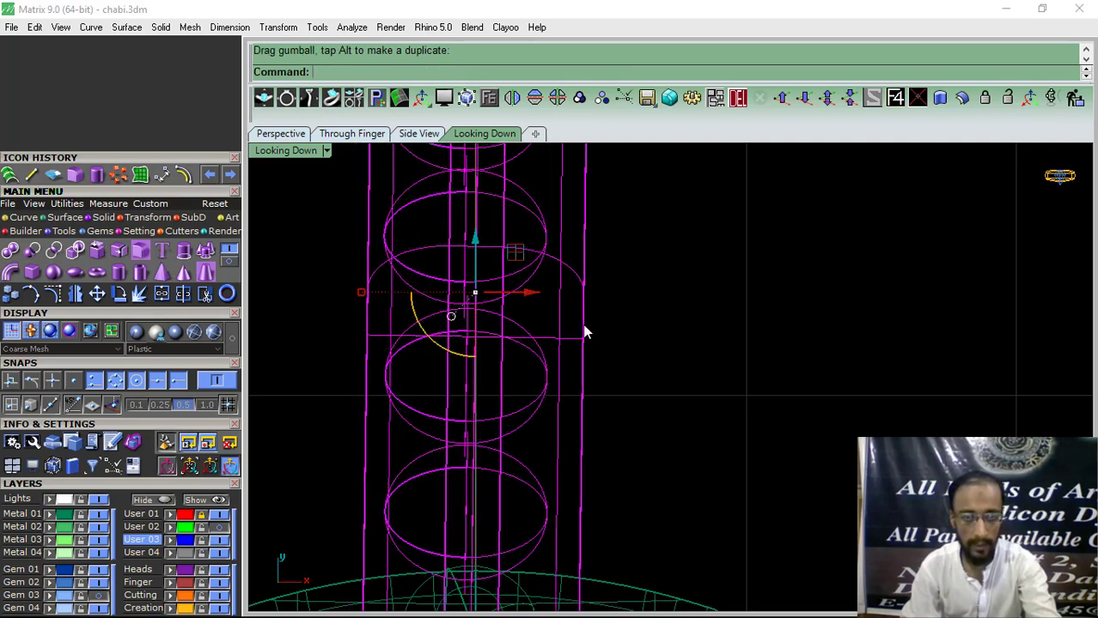
scroll(584, 332, "down", 6)
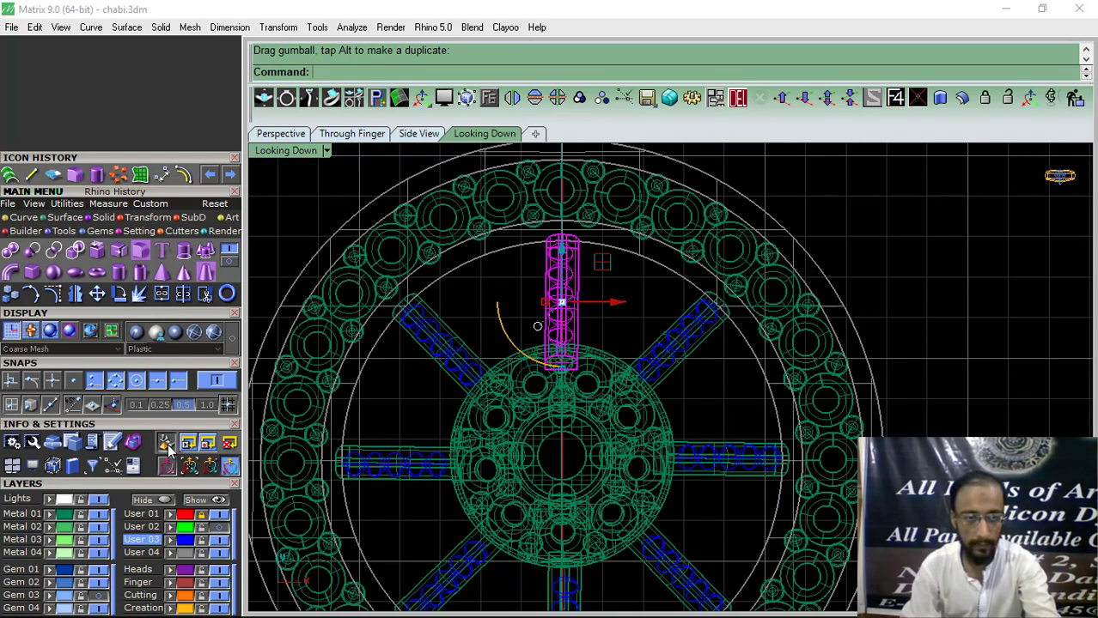
left_click(230, 343)
Delete the seven arrayed spokes, keeping only the corrected top vertical spoke with its beads.
left_click(440, 348)
left_click(407, 465, "shift")
left_click(452, 560, "shift")
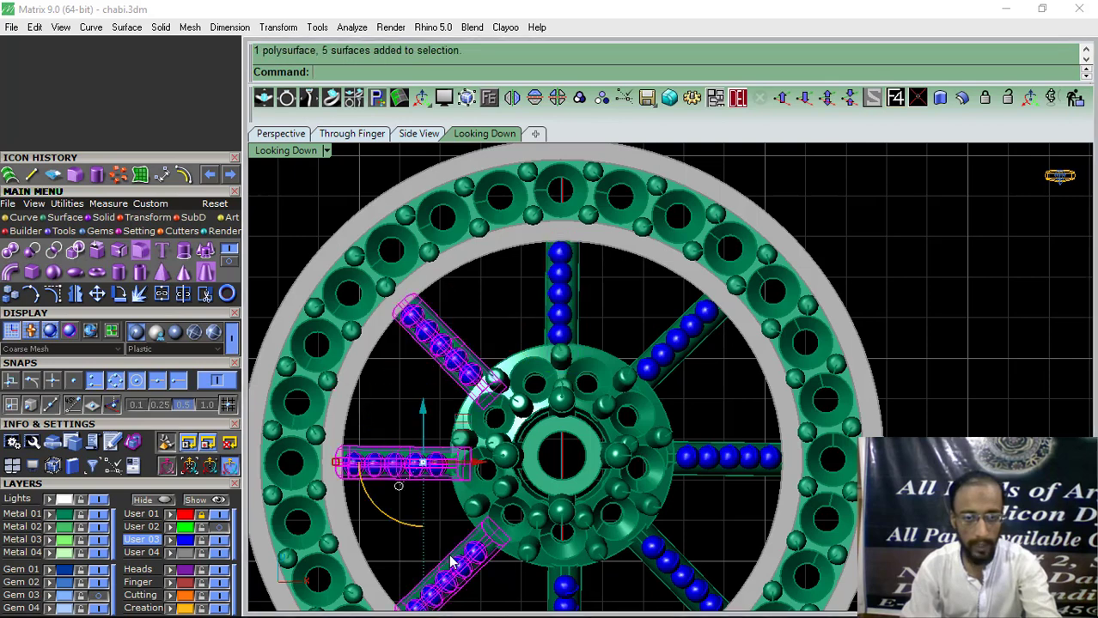
left_click(563, 589, "shift")
left_click(661, 568, "shift")
left_click(716, 468, "shift")
left_click(657, 360, "shift")
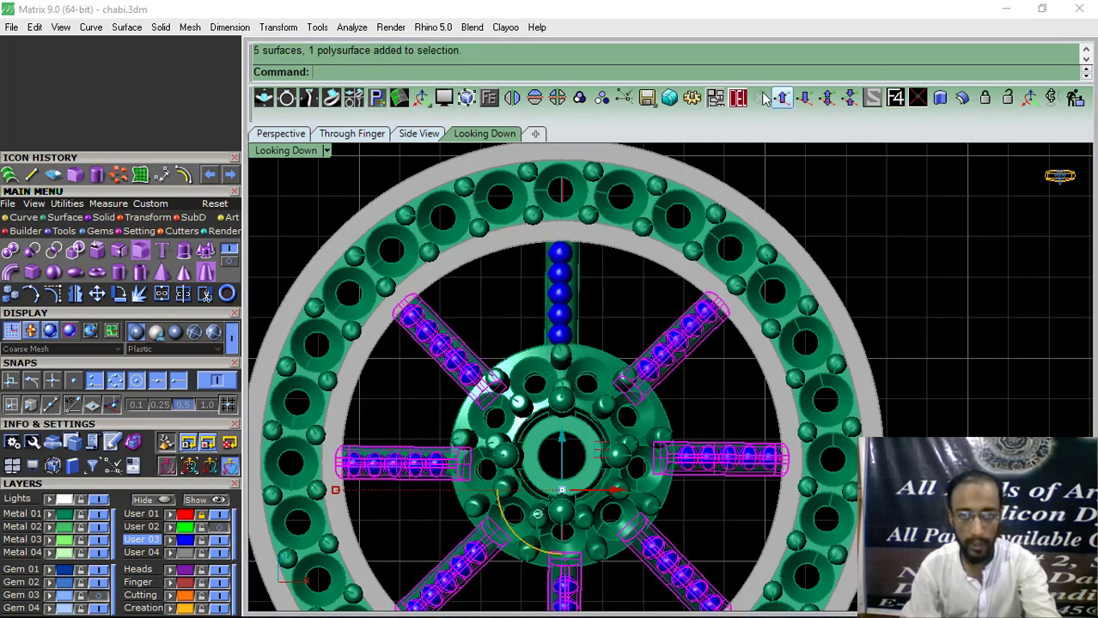
left_click(764, 97)
Polar array the centred top spoke and its beads around the wheel's centre with 8 items over 360 degrees.
left_click(565, 274)
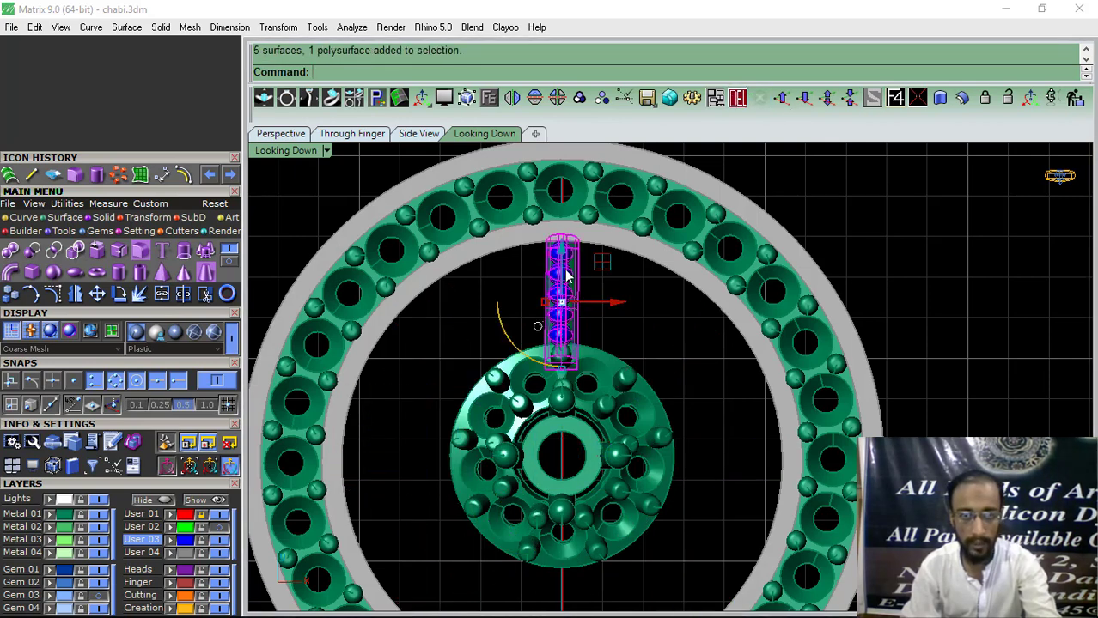
left_click(117, 178)
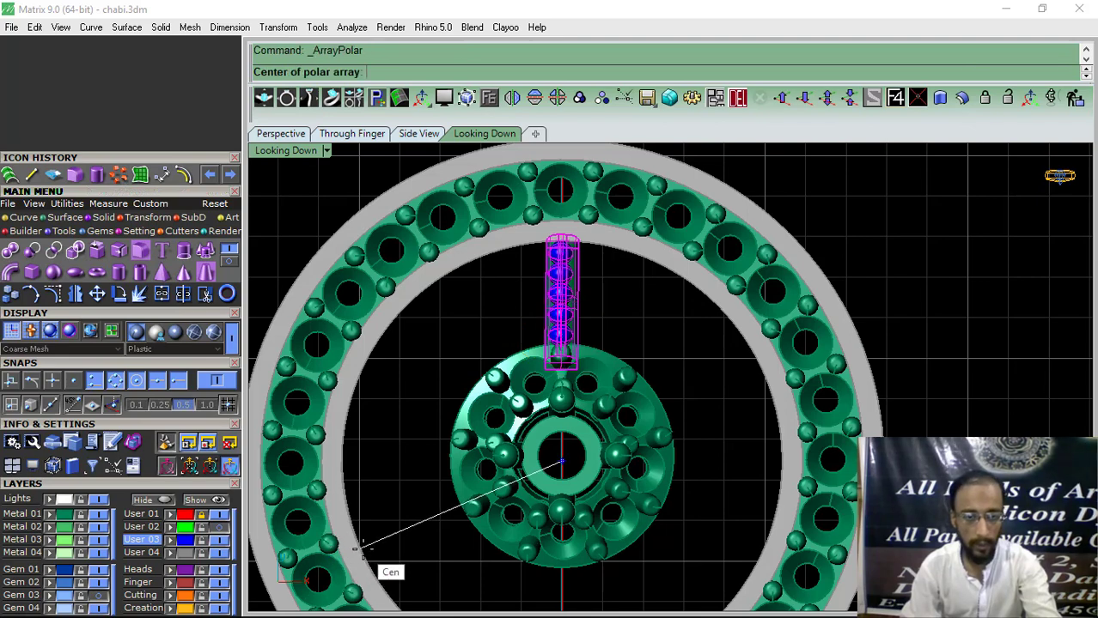
left_click(362, 547)
type("8")
key("Return")
key("Return")
key("Return")
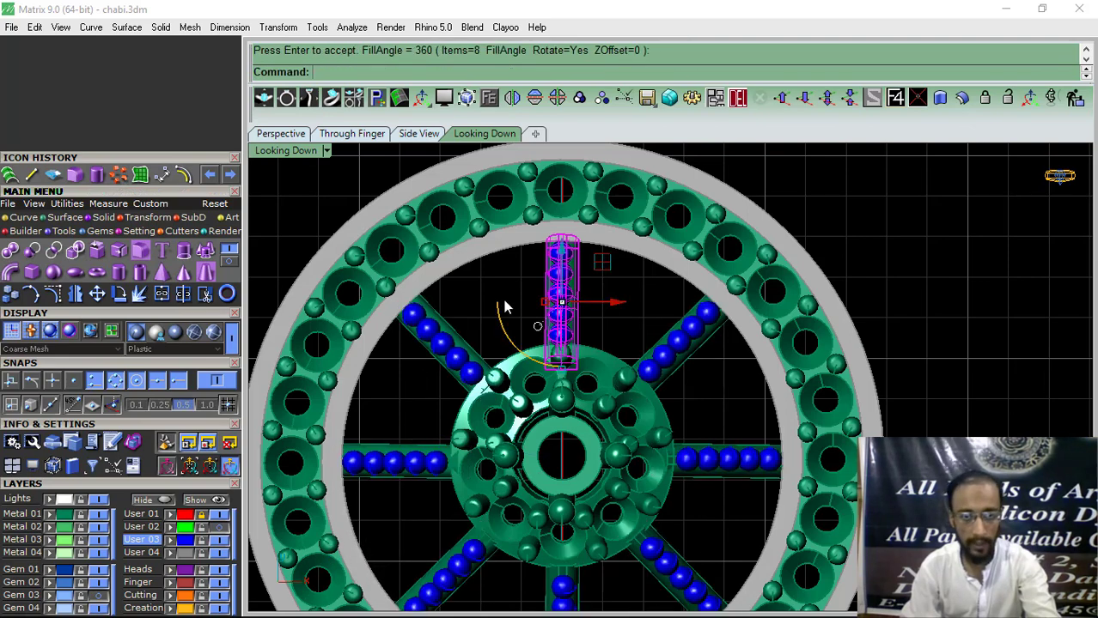
Group all visible wheel parts and turn on the Gem 03 layer to bring back the wheel's stones.
scroll(504, 299, "down", 5)
key("ctrl+a")
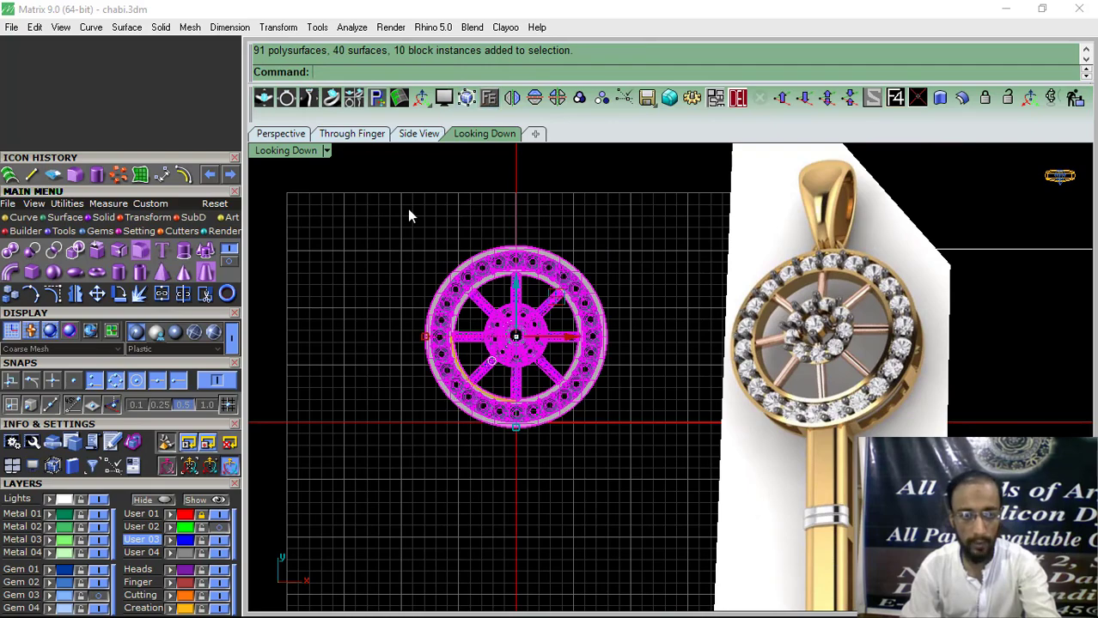
left_click(579, 97)
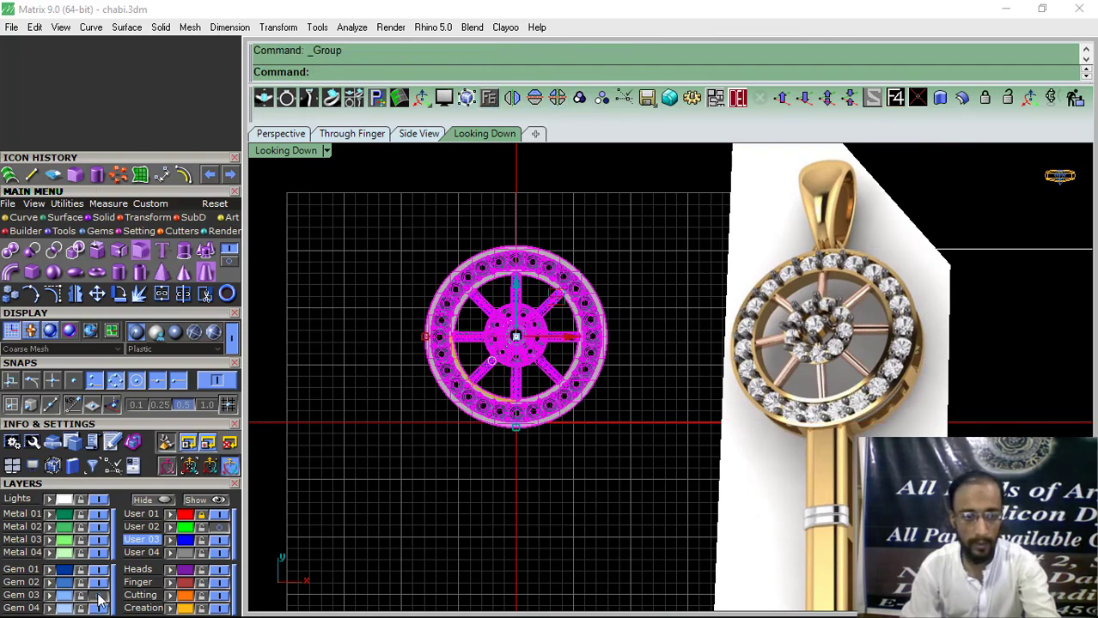
left_click(655, 251)
scroll(453, 374, "up", 6)
left_click(433, 354)
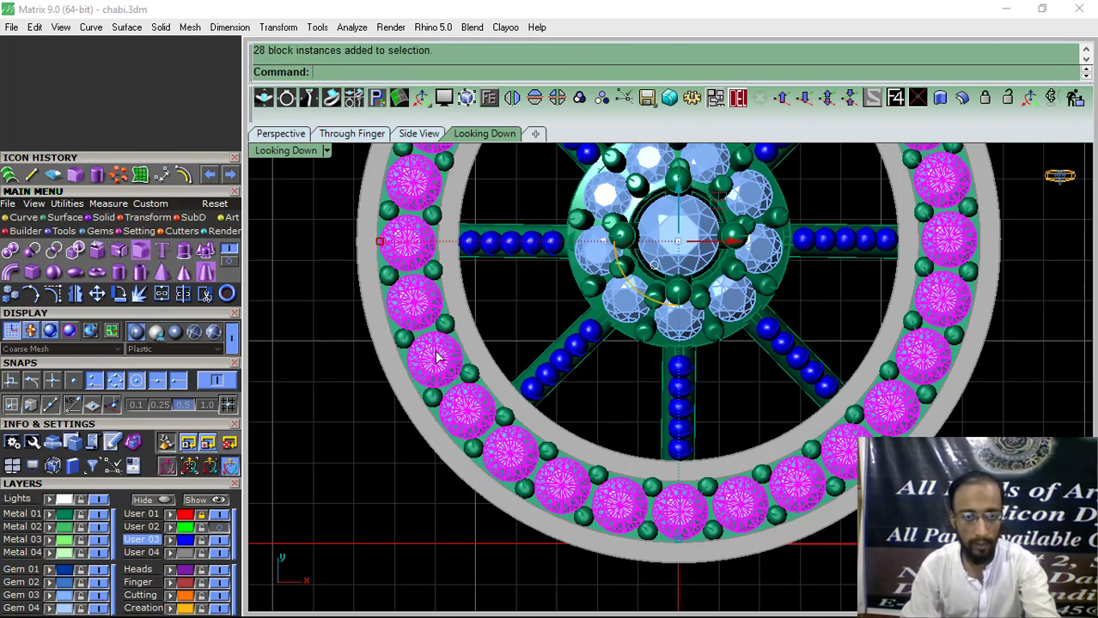
Group the entire wheel together with all its gems.
scroll(404, 373, "down", 6)
left_click_drag(601, 196, 326, 481)
key("ctrl+g")
left_click(324, 488)
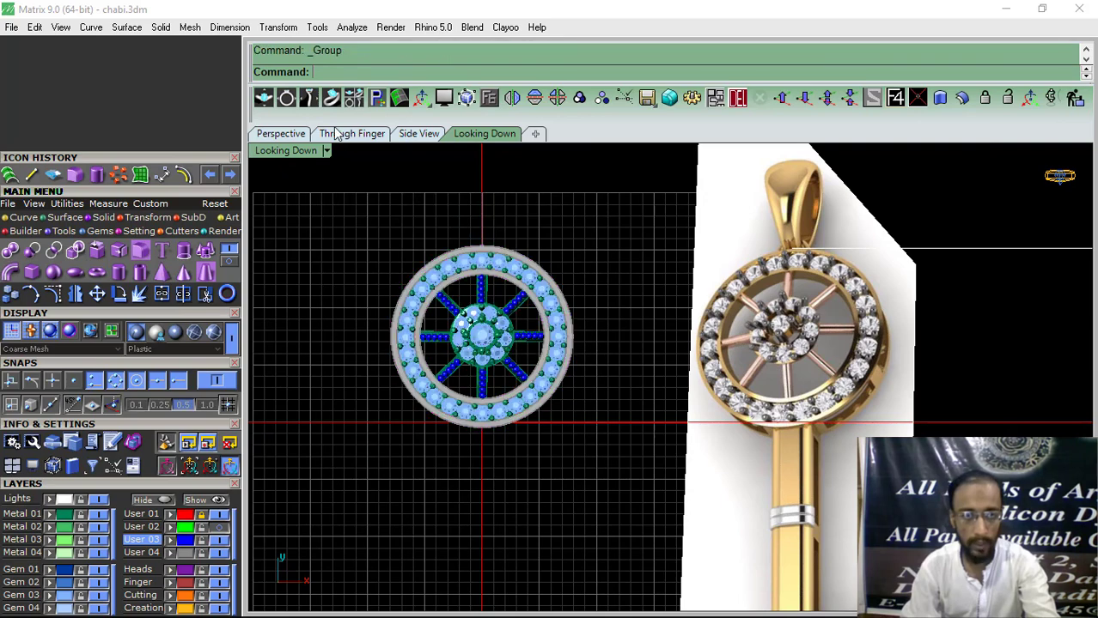
Try moving the grouped wheel along X onto the reference image to compare them, and undo the move.
left_click(464, 375)
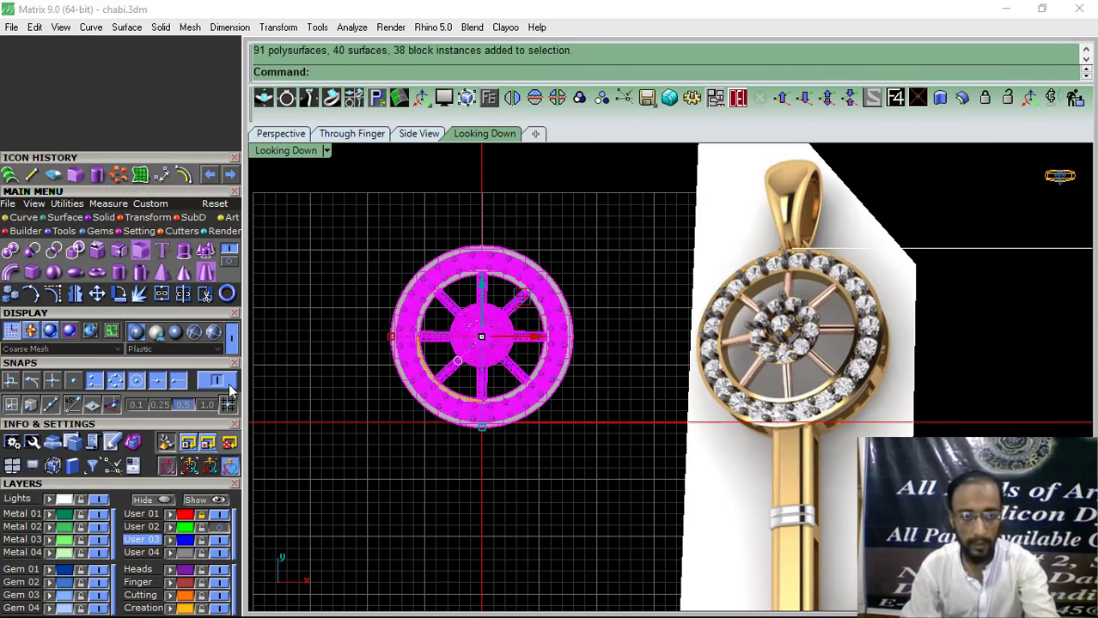
left_click_drag(539, 338, 847, 335)
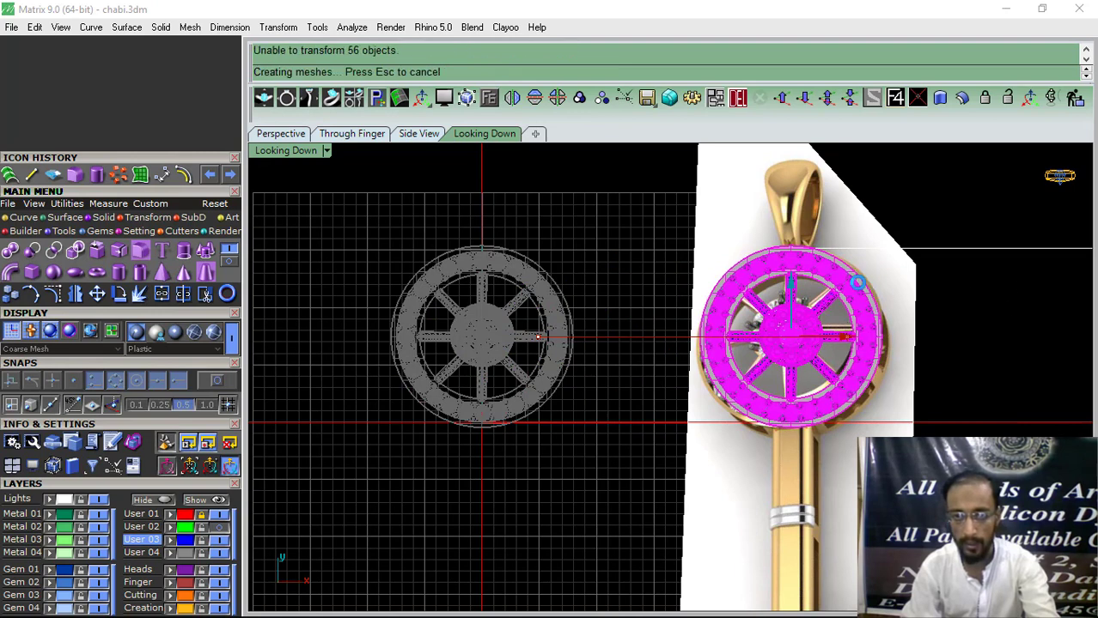
left_click(918, 342)
scroll(719, 329, "down", 2)
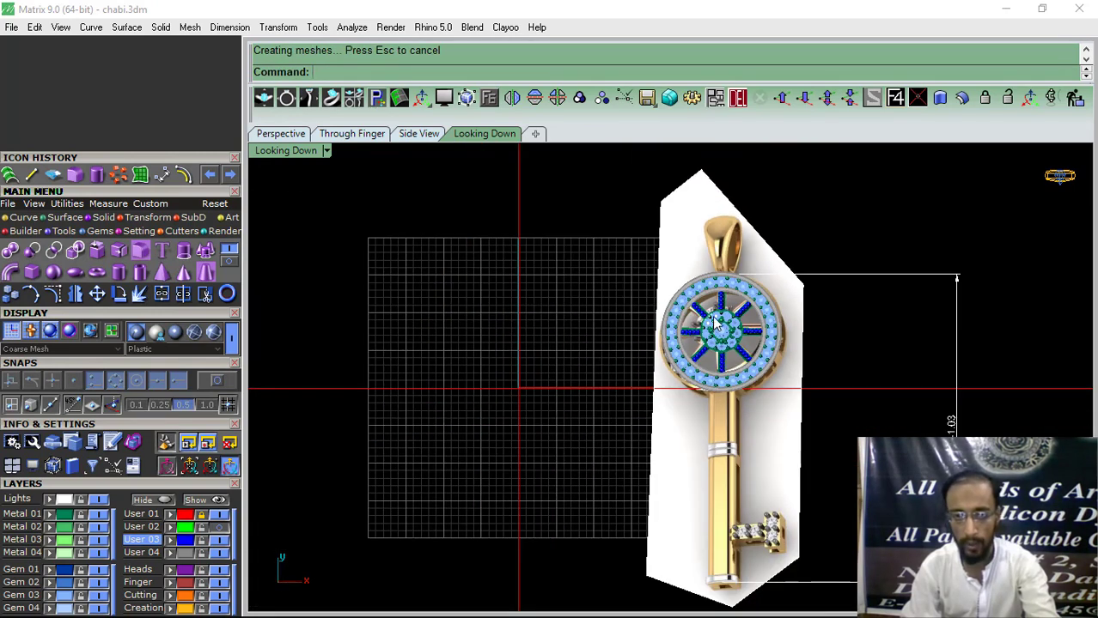
key("ctrl+z")
left_click(845, 331)
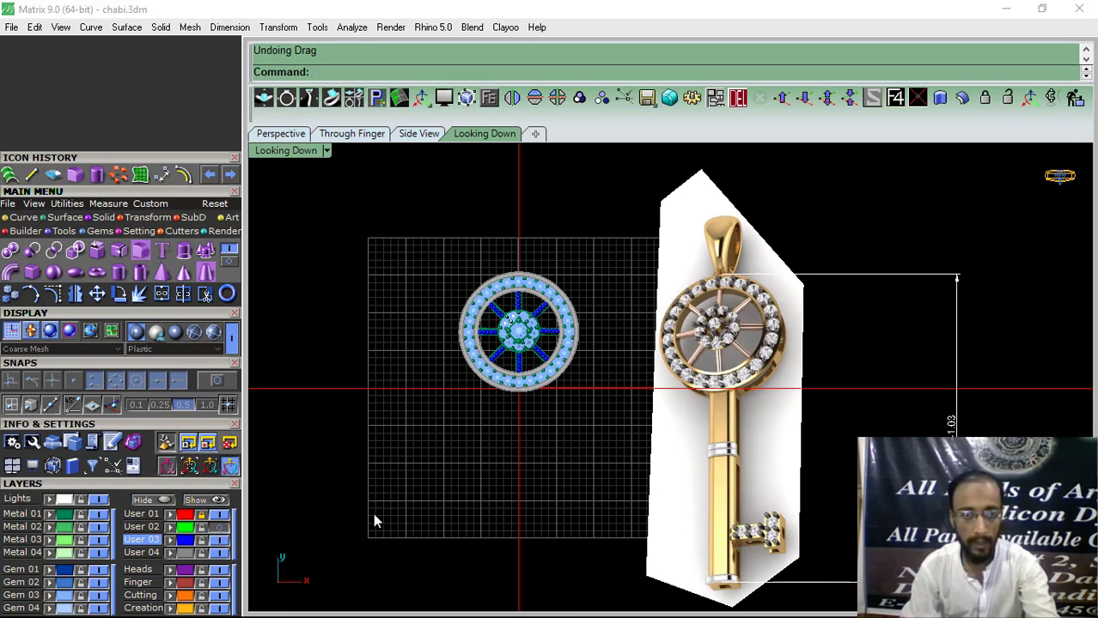
Save the chabi.3dm file.
left_click(375, 602)
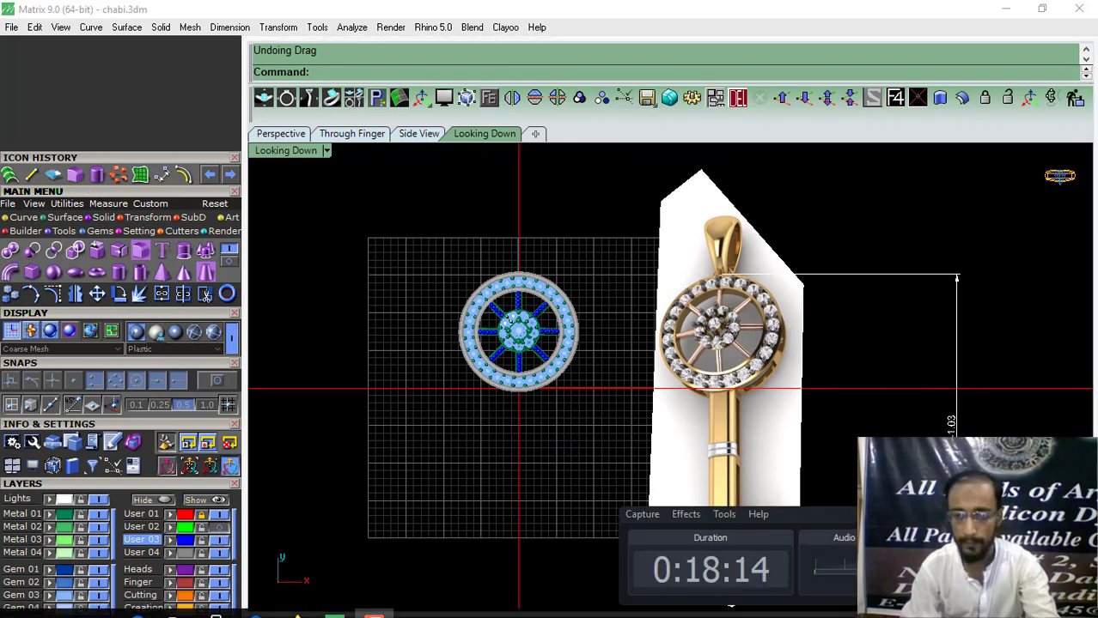
key("ctrl+s")
left_click(554, 240)
Show the User 02 layer and loft a surface between the two vertical guide lines of the key's shaft.
right_click_drag(470, 345, 475, 318)
right_click_drag(543, 367, 561, 350)
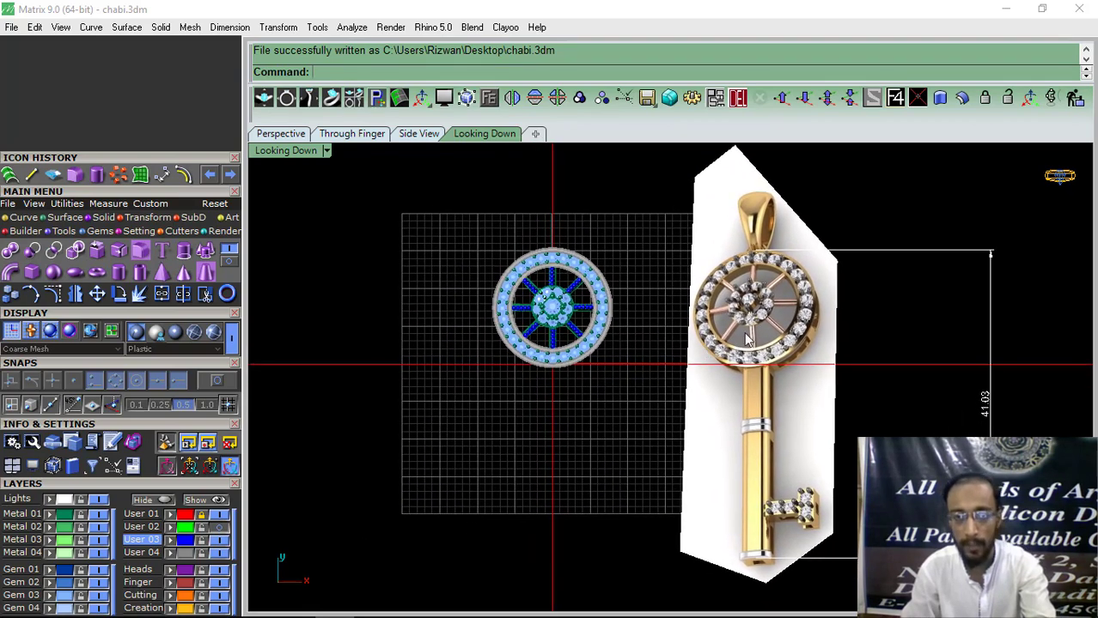
scroll(756, 447, "up", 5)
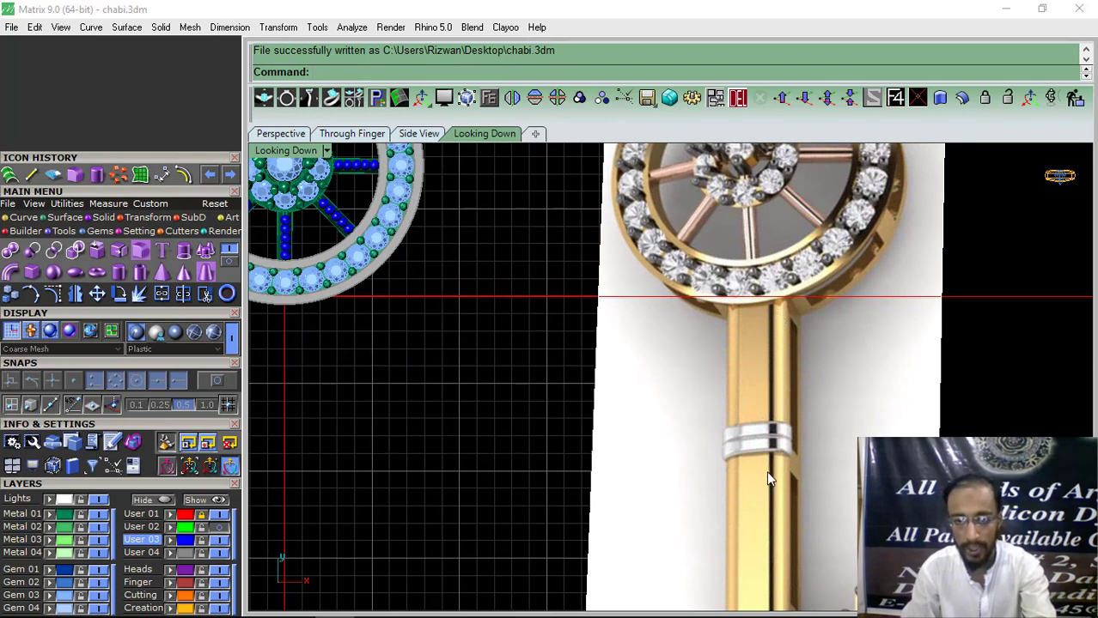
scroll(766, 470, "down", 5)
left_click(218, 530)
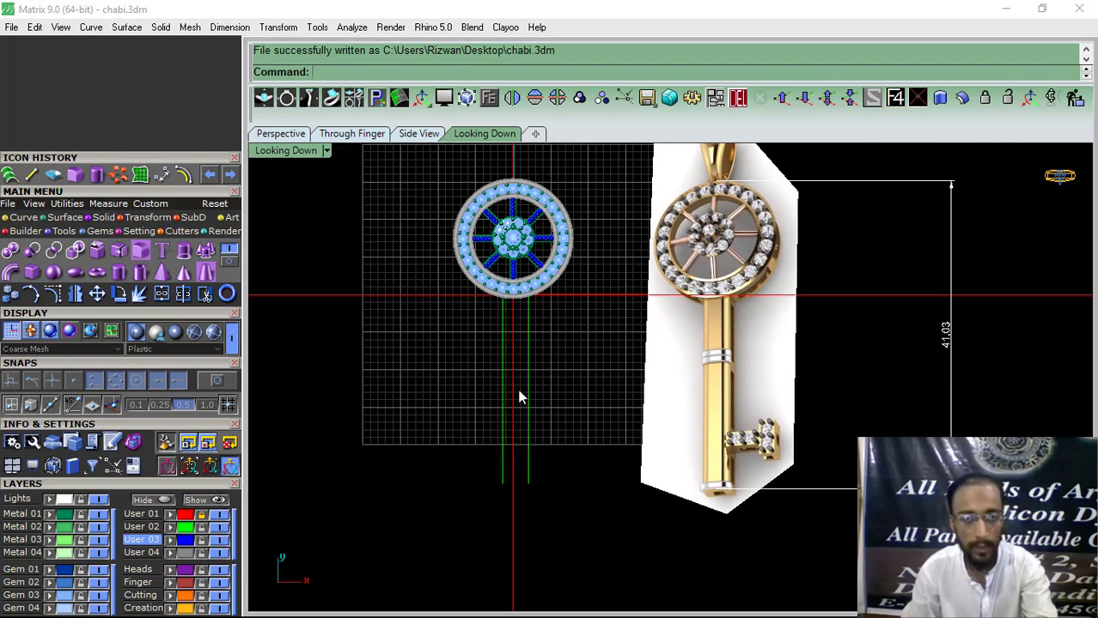
right_click_drag(527, 365, 547, 356)
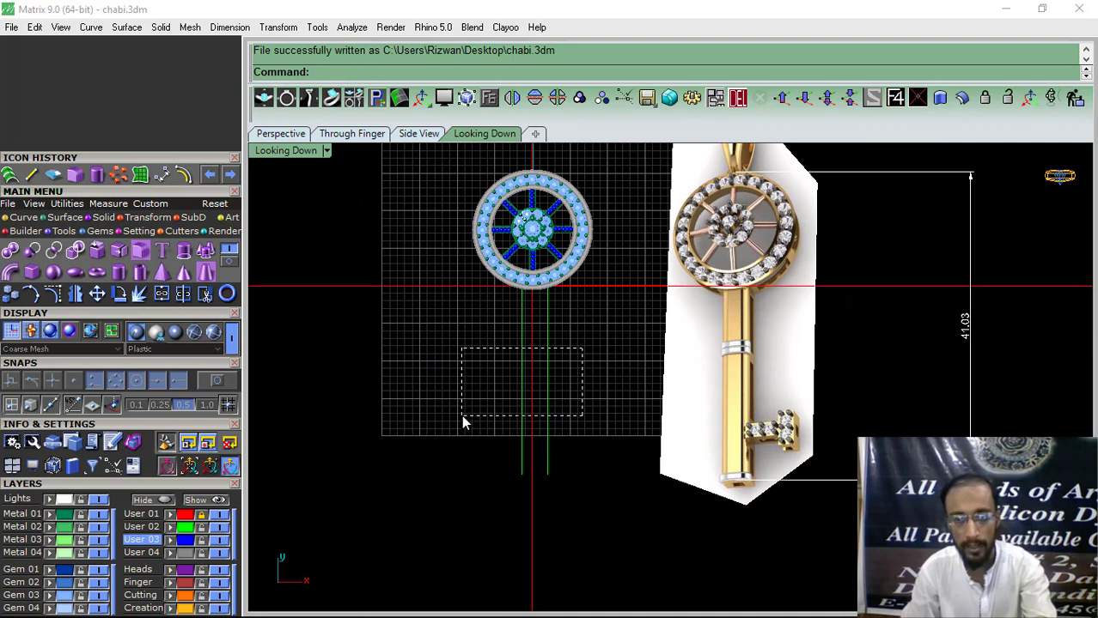
left_click_drag(461, 416, 460, 416)
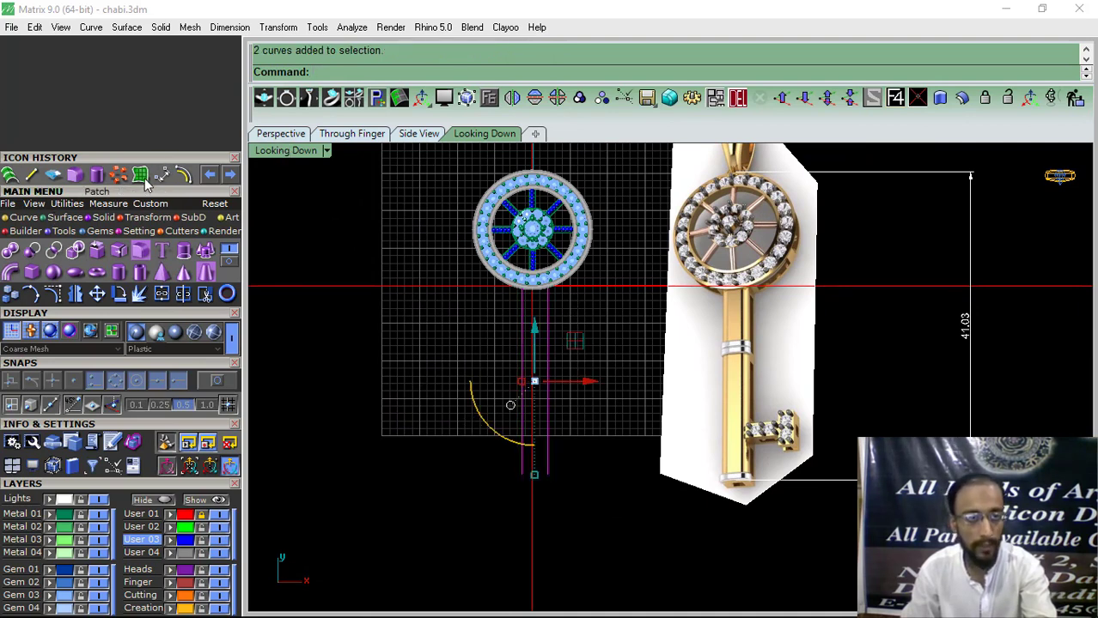
left_click(10, 178)
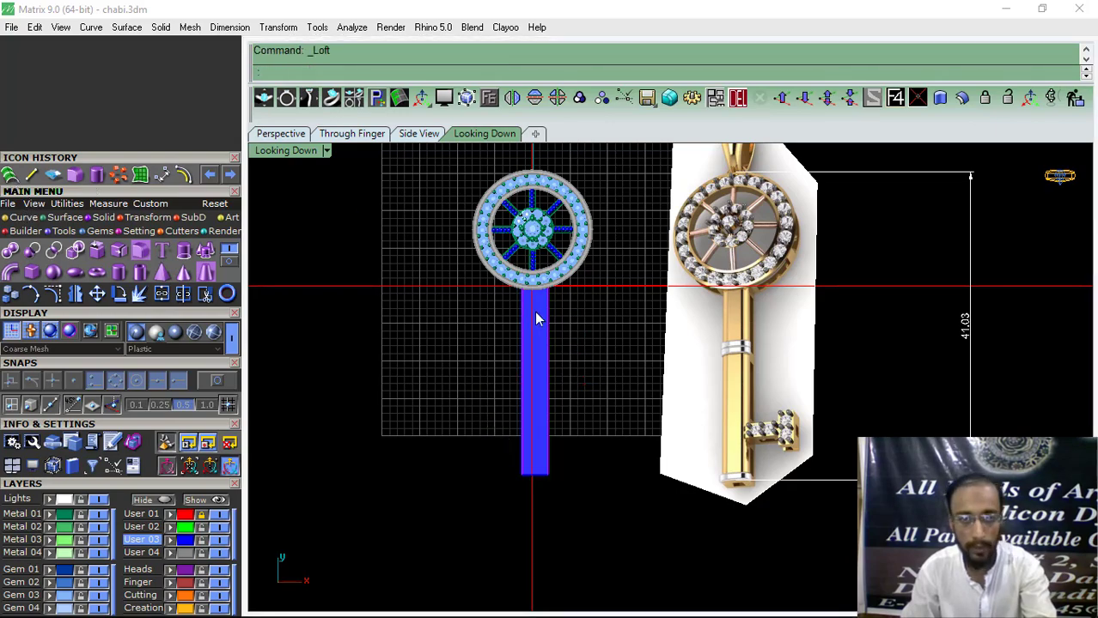
key("Return")
Offset the lofted shaft surface upward as a solid slab.
left_click(286, 138)
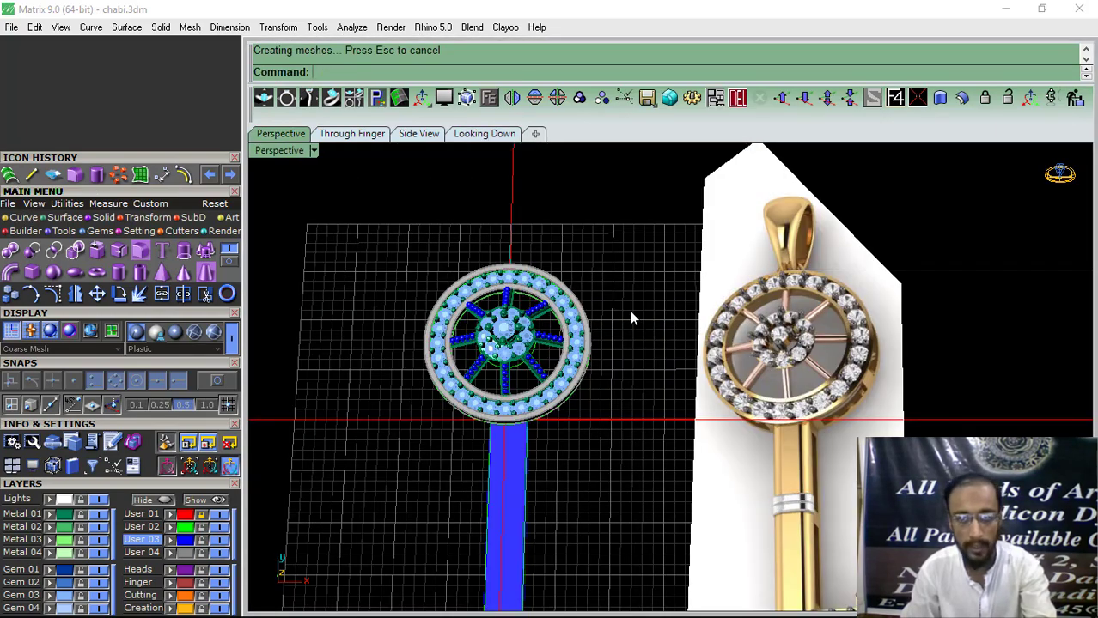
right_click_drag(632, 313, 654, 396)
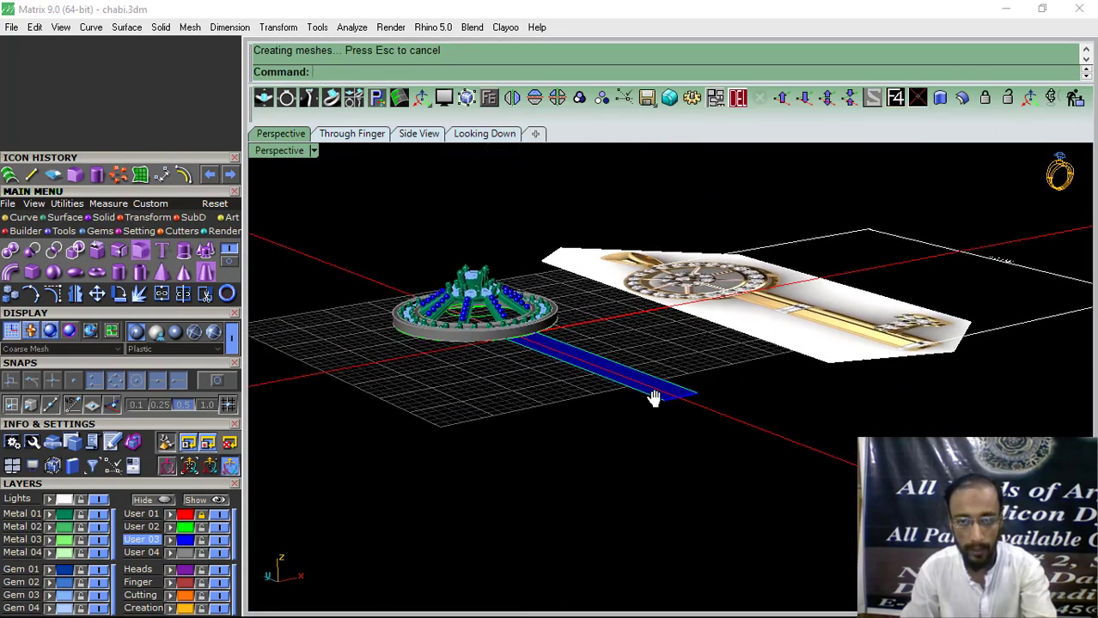
scroll(540, 353, "up", 3)
left_click(546, 337)
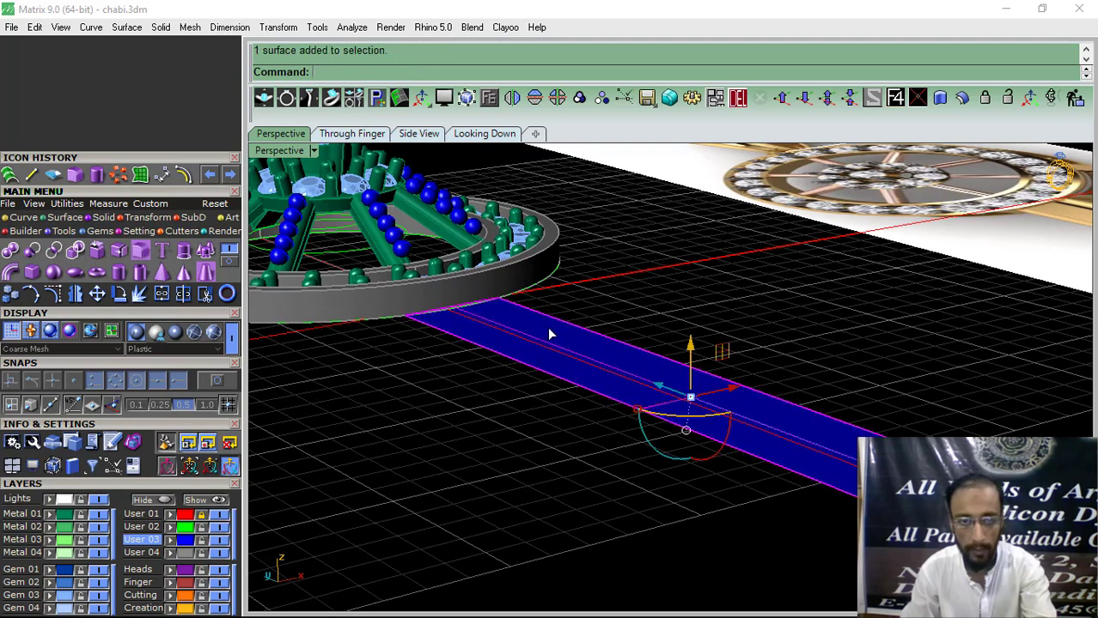
left_click(962, 97)
left_click(534, 352)
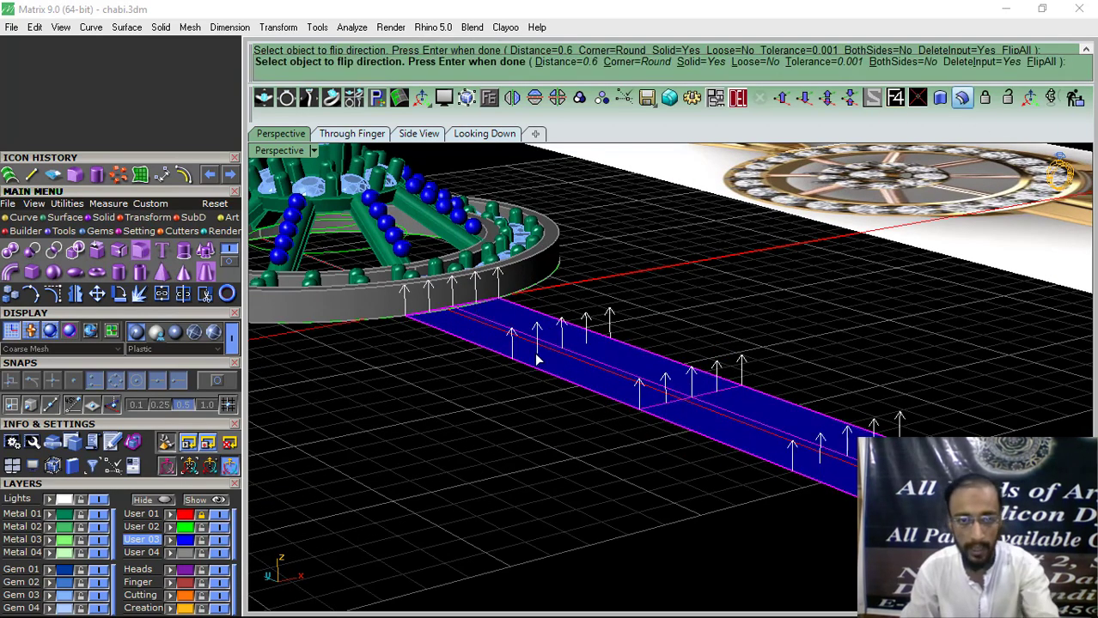
key("Return")
left_click(486, 406)
Try filleting the shaft slab's two long upper edges with a 0.6 radius.
right_click_drag(615, 352, 521, 346)
left_click(140, 251)
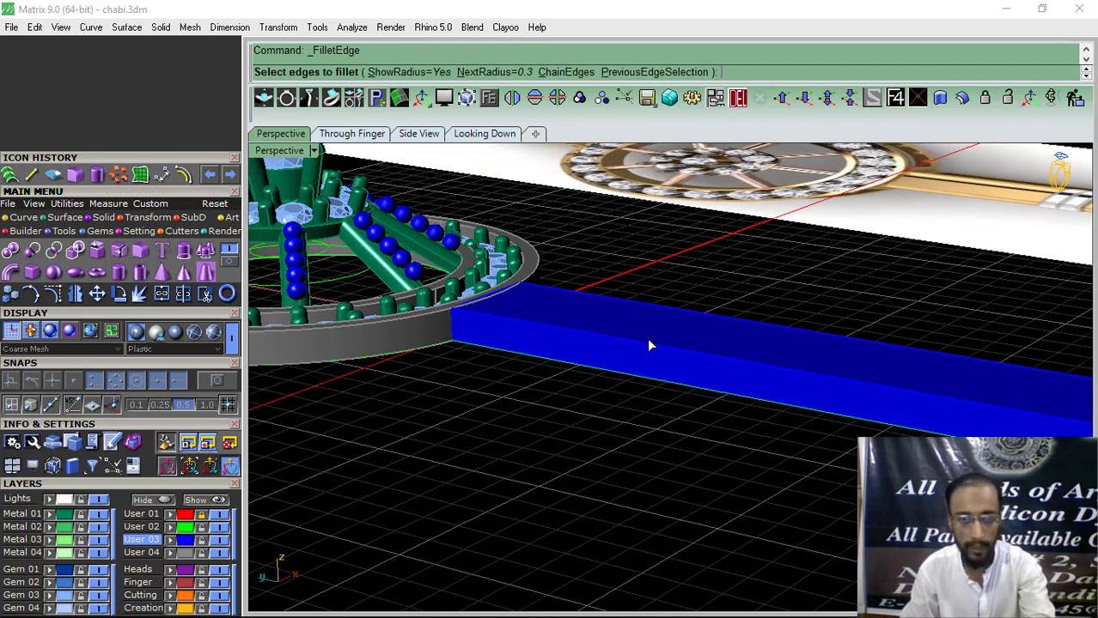
left_click(647, 337)
left_click(649, 306)
scroll(389, 270, "down", 2)
key("Return")
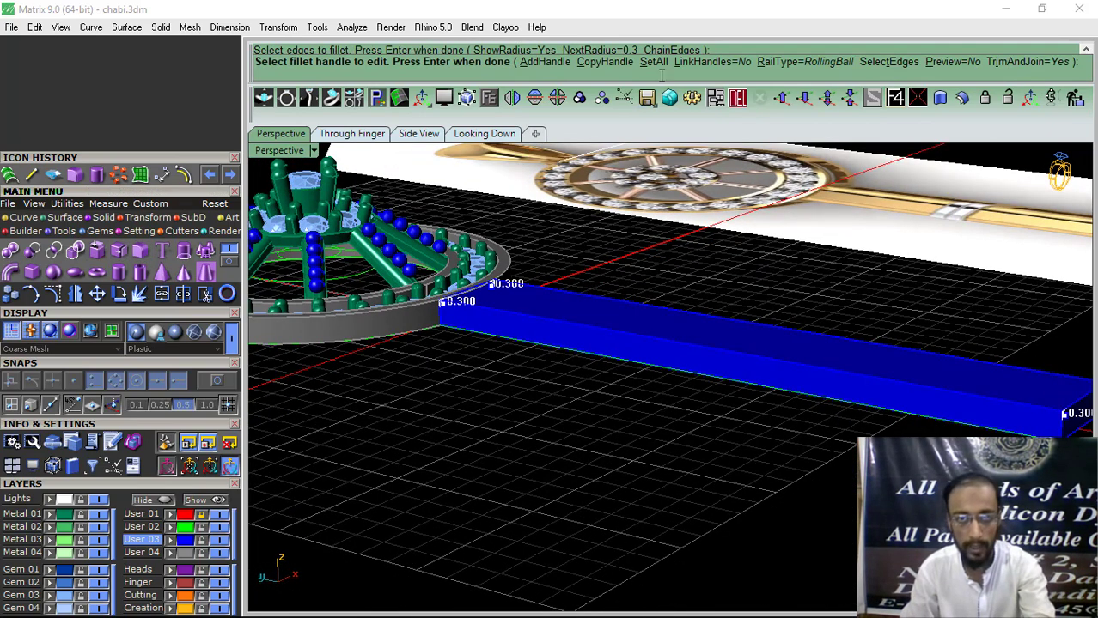
left_click(657, 70)
key("Return")
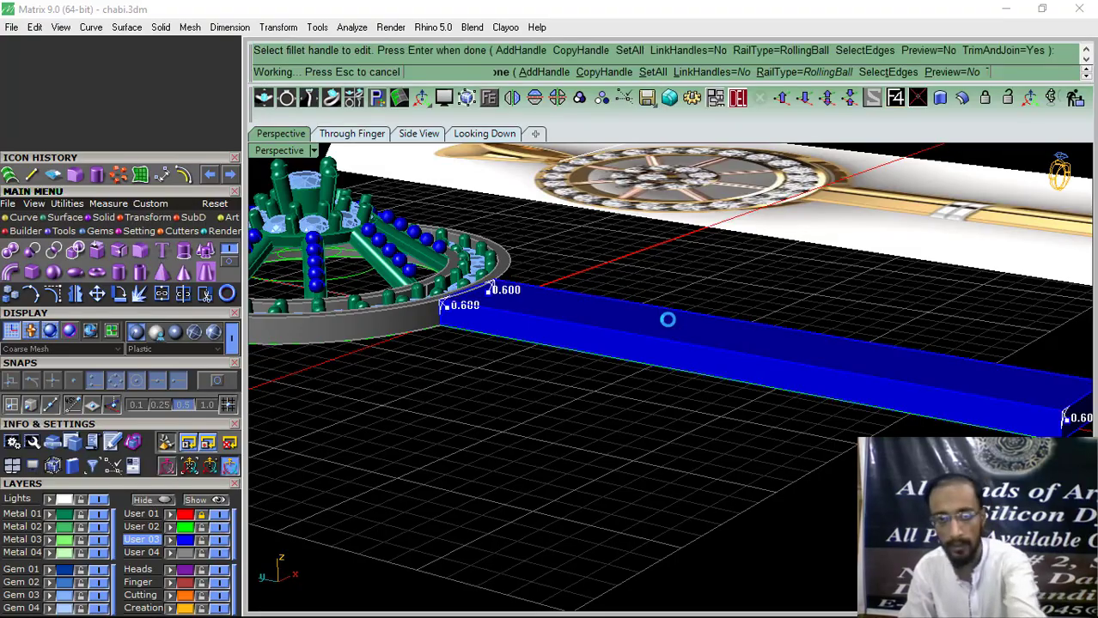
key("Return")
Compare the rounded shaft with the shaft in the reference image, and undo the last fillet.
right_click_drag(676, 326, 573, 327)
scroll(573, 317, "down", 5)
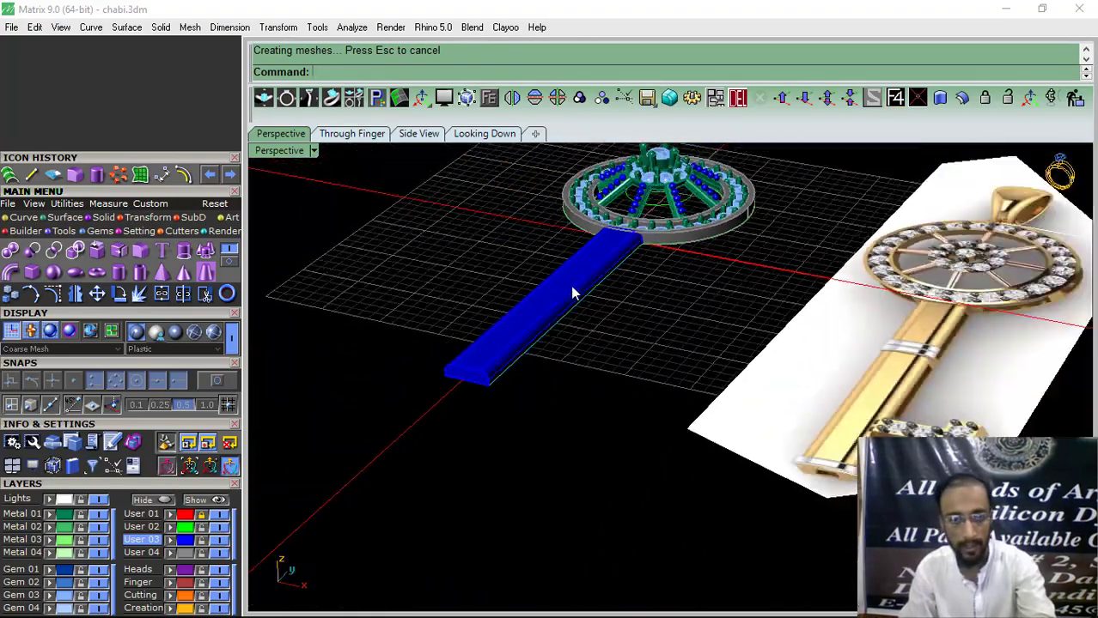
right_click_drag(573, 289, 614, 420)
scroll(816, 291, "up", 6)
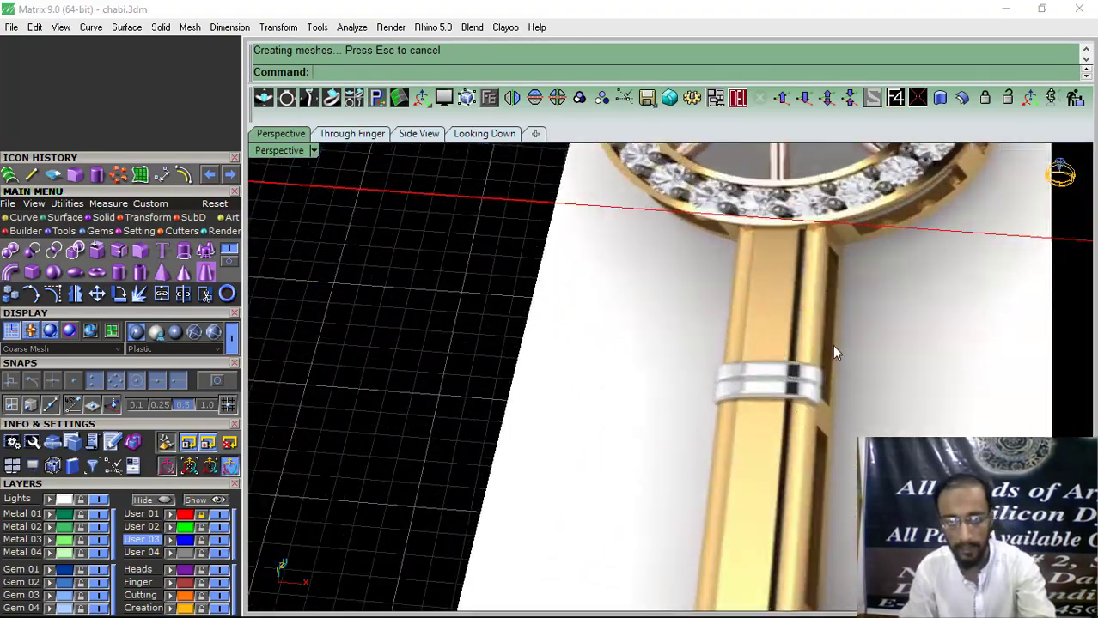
scroll(832, 353, "down", 5)
scroll(569, 363, "up", 5)
key("ctrl+z")
Assign the shaft slab to the Metal 02 layer and fillet its two long upper edges with a 0.8 radius.
left_click(562, 354)
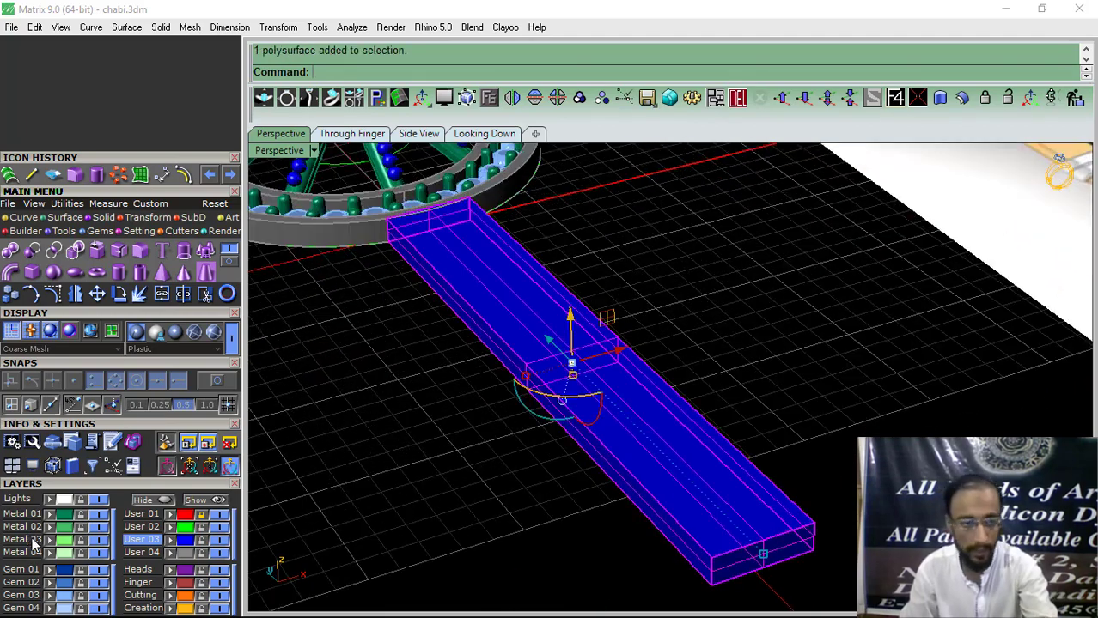
left_click(50, 527)
right_click_drag(409, 452, 472, 450)
left_click(74, 174)
left_click(554, 399)
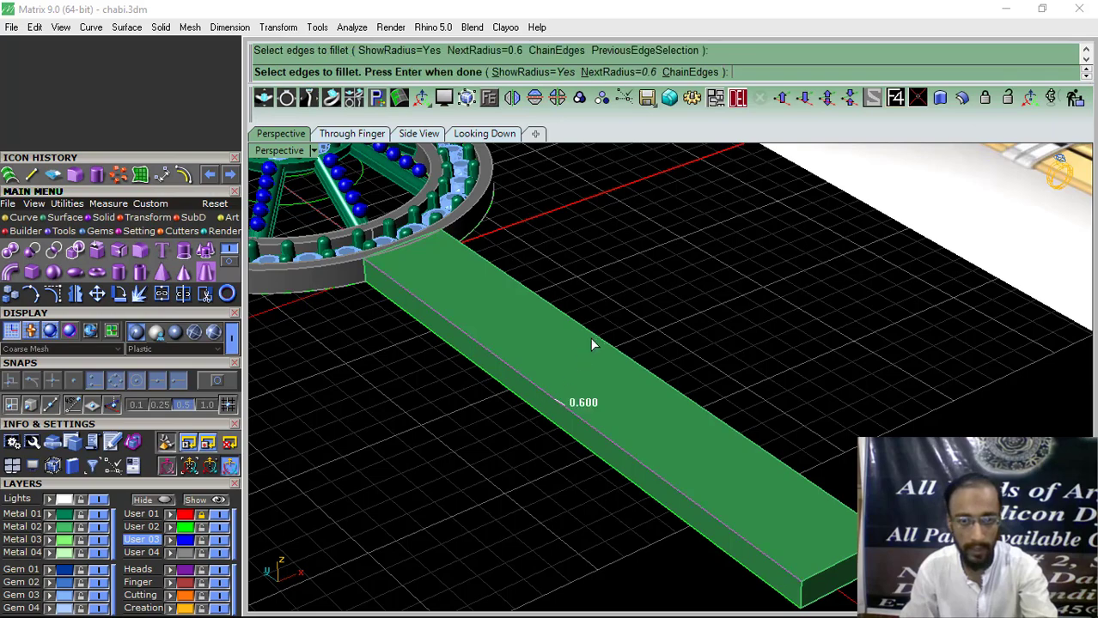
left_click(597, 341)
key("Return")
left_click(640, 54)
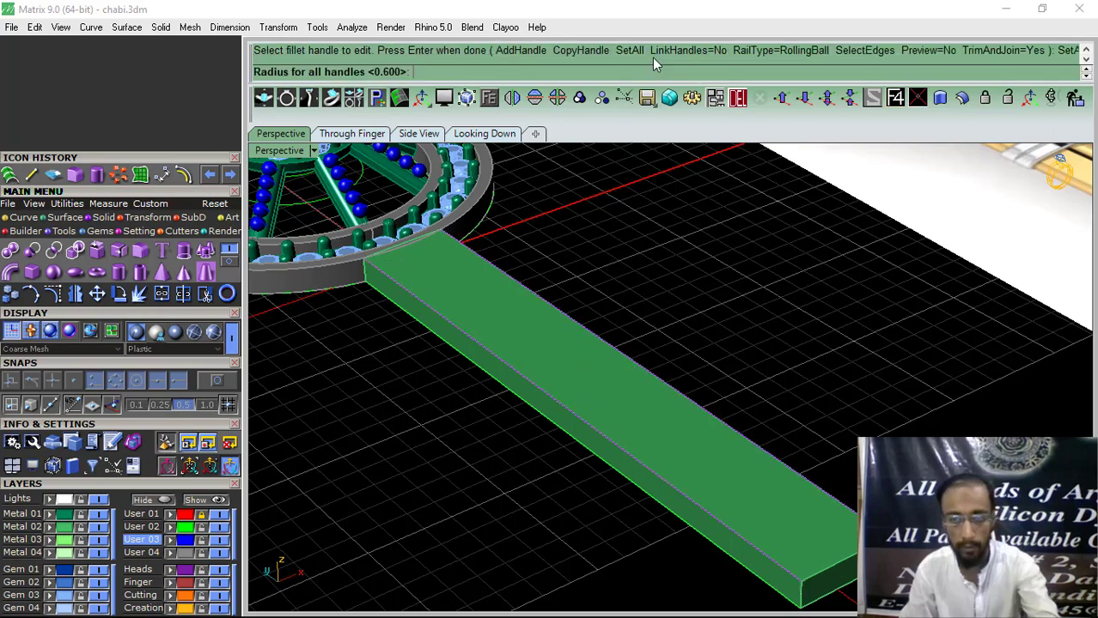
type("8")
key("Return")
key("Return")
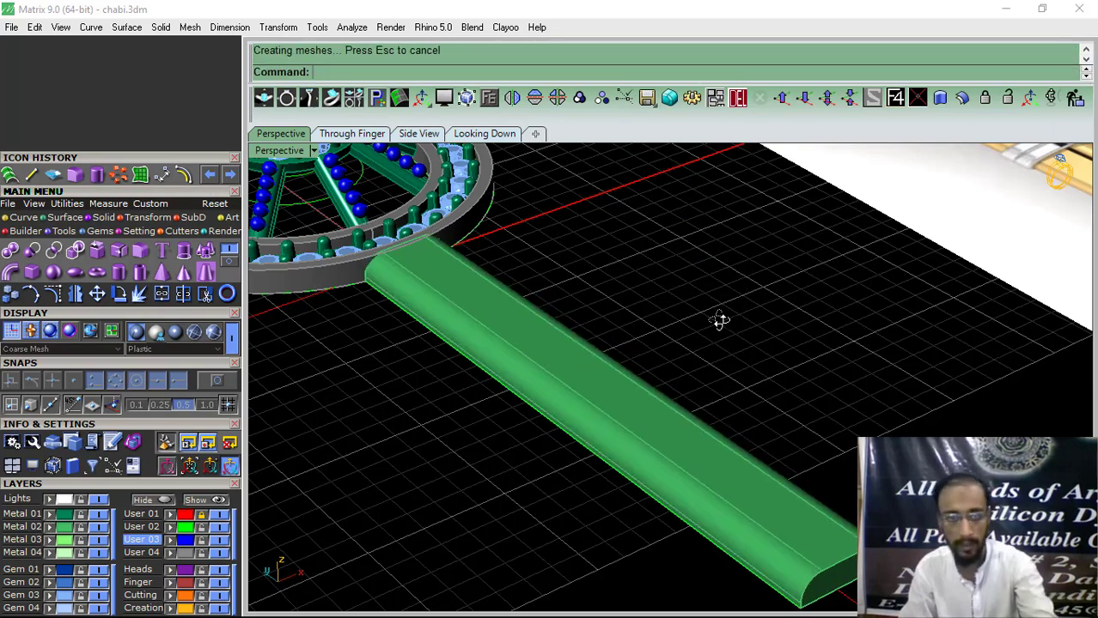
Compare the filleted shaft with the shaft and silver band of the reference key from above.
right_click_drag(718, 319, 585, 400)
scroll(638, 403, "down", 5)
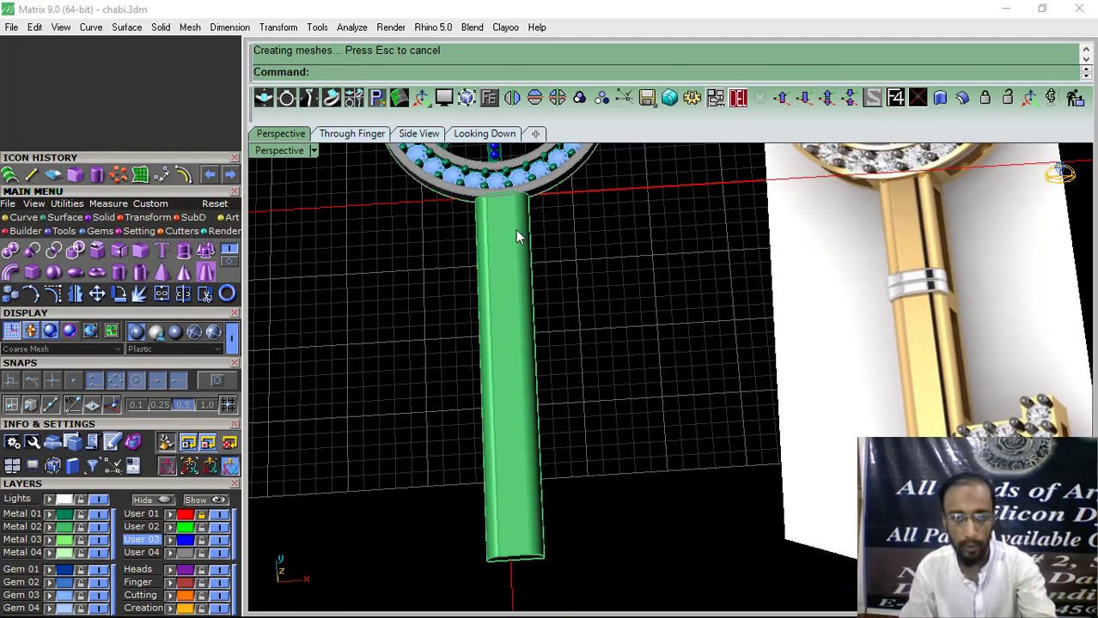
scroll(541, 495, "down", 3)
scroll(767, 353, "up", 5)
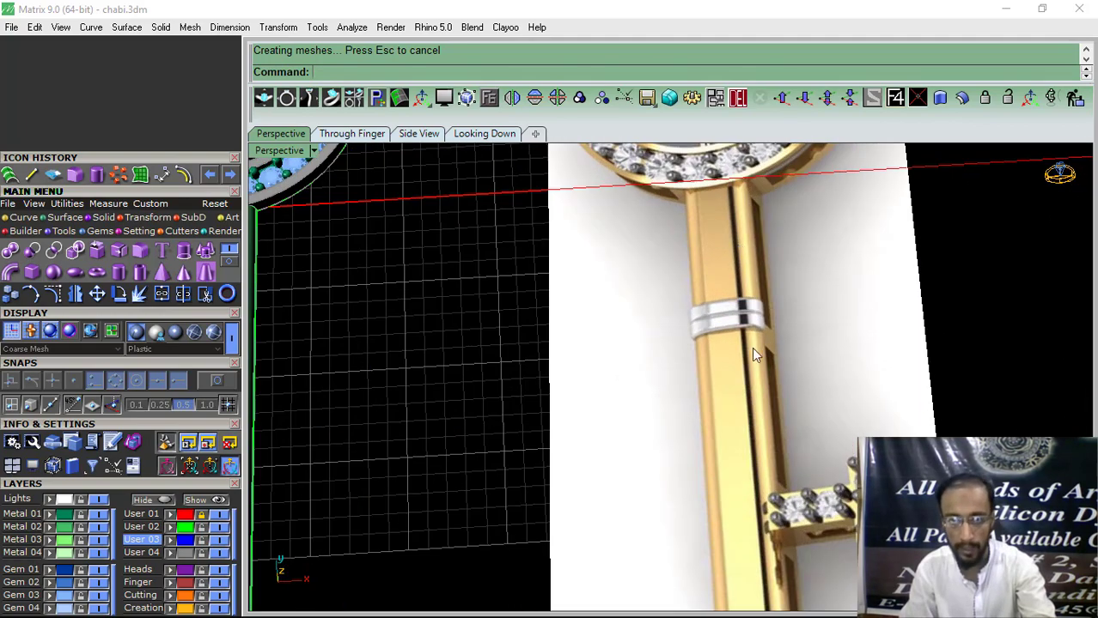
Stretch the shaft lengthwise with Scale1D from its lower end so that its upper end reaches slightly further into the wheel rim.
scroll(717, 285, "down", 5)
right_click_drag(526, 316, 710, 292, "shift")
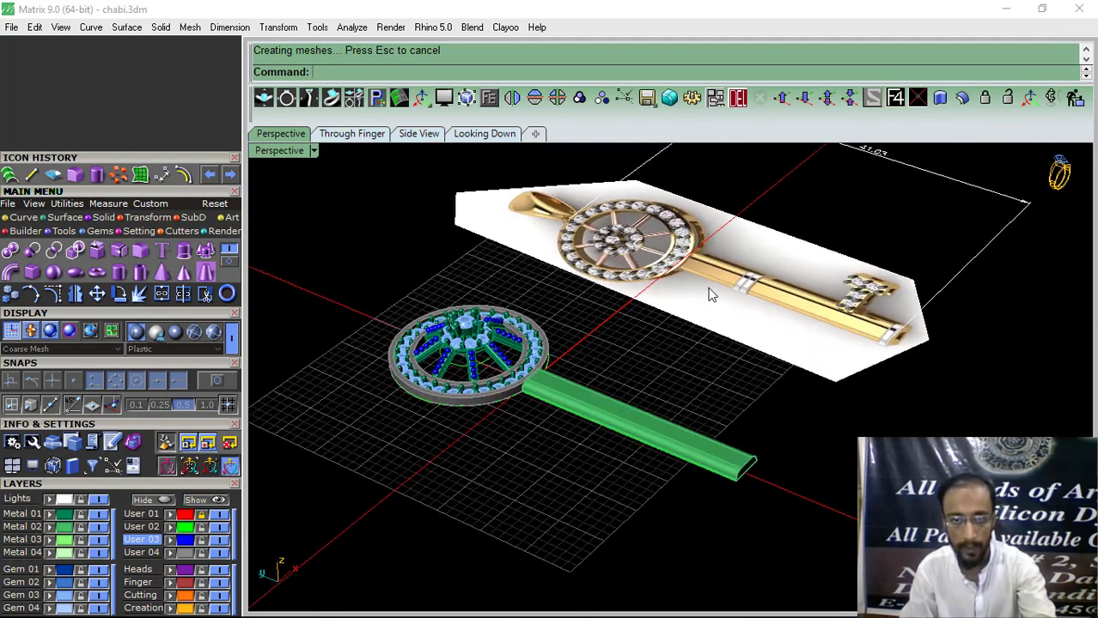
scroll(526, 394, "up", 7)
left_click(597, 384)
left_click(487, 135)
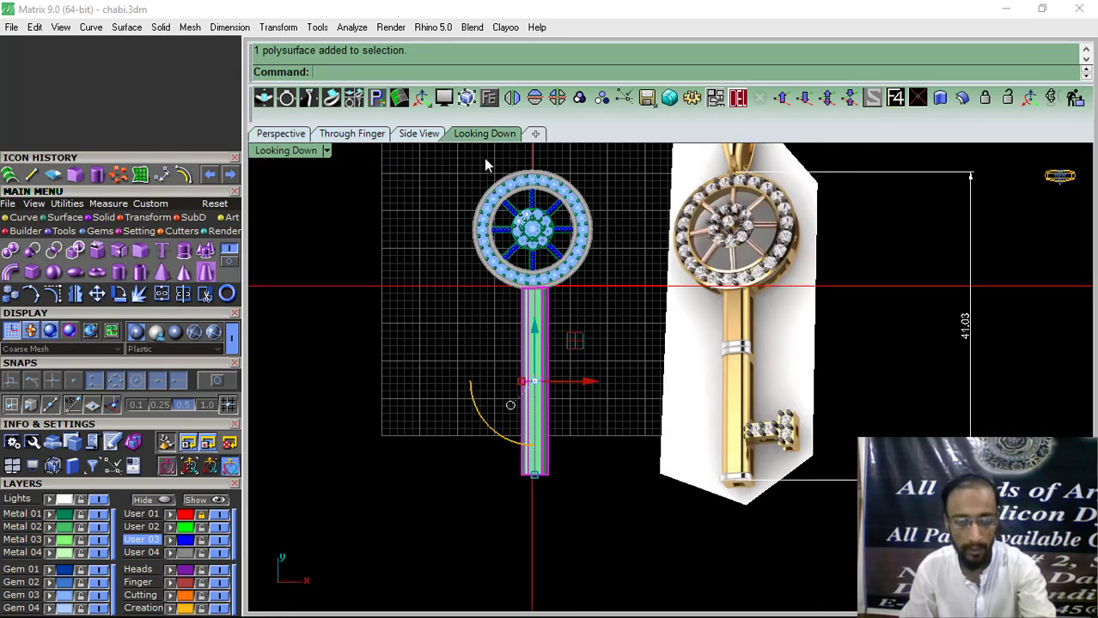
left_click(137, 218)
left_click(75, 250)
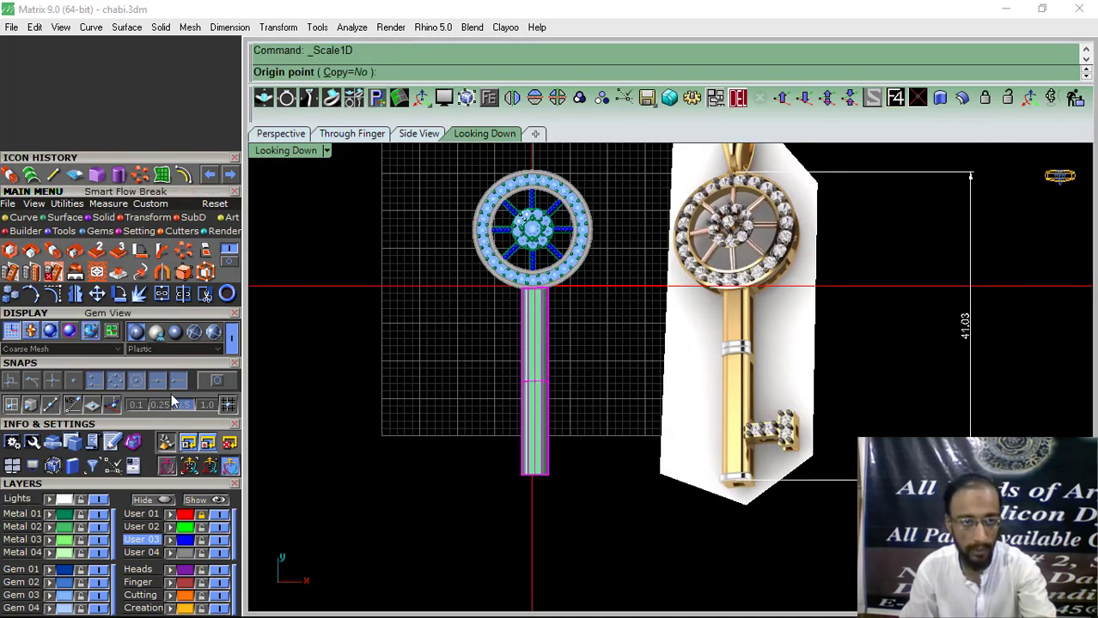
left_click(534, 474)
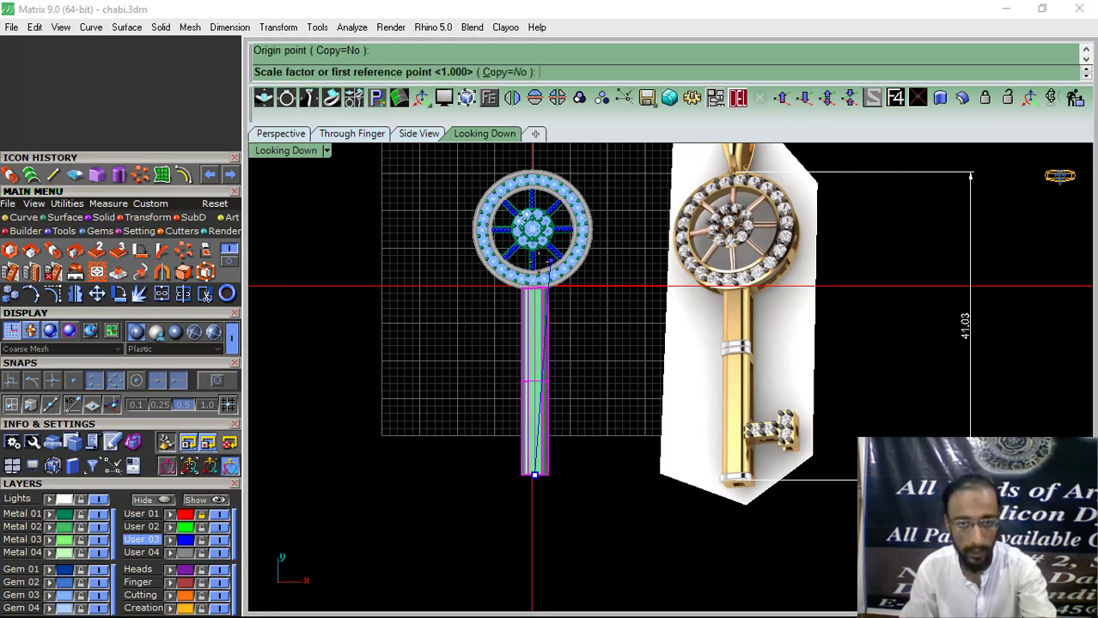
scroll(546, 281, "up", 5)
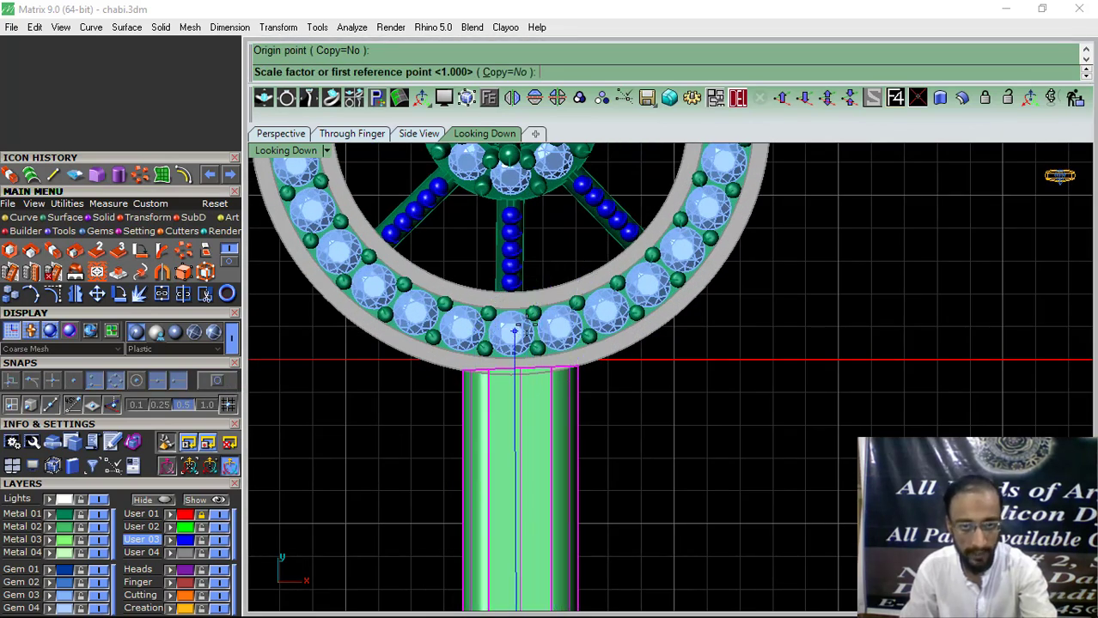
scroll(541, 296, "up", 2)
left_click(521, 316)
left_click(521, 312)
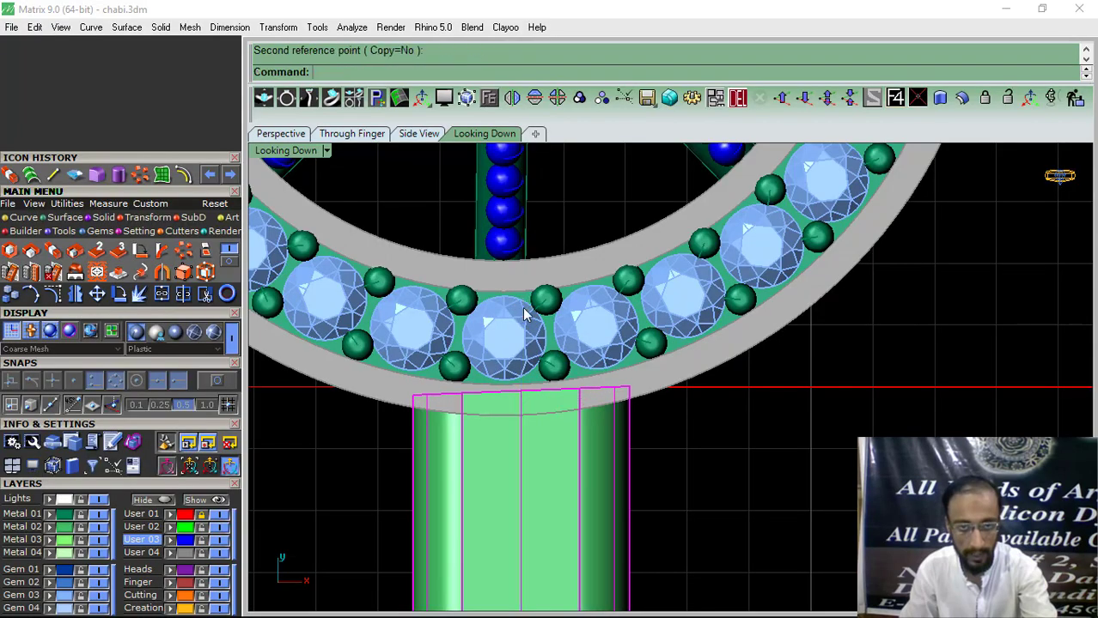
left_click(275, 135)
scroll(558, 421, "down", 4)
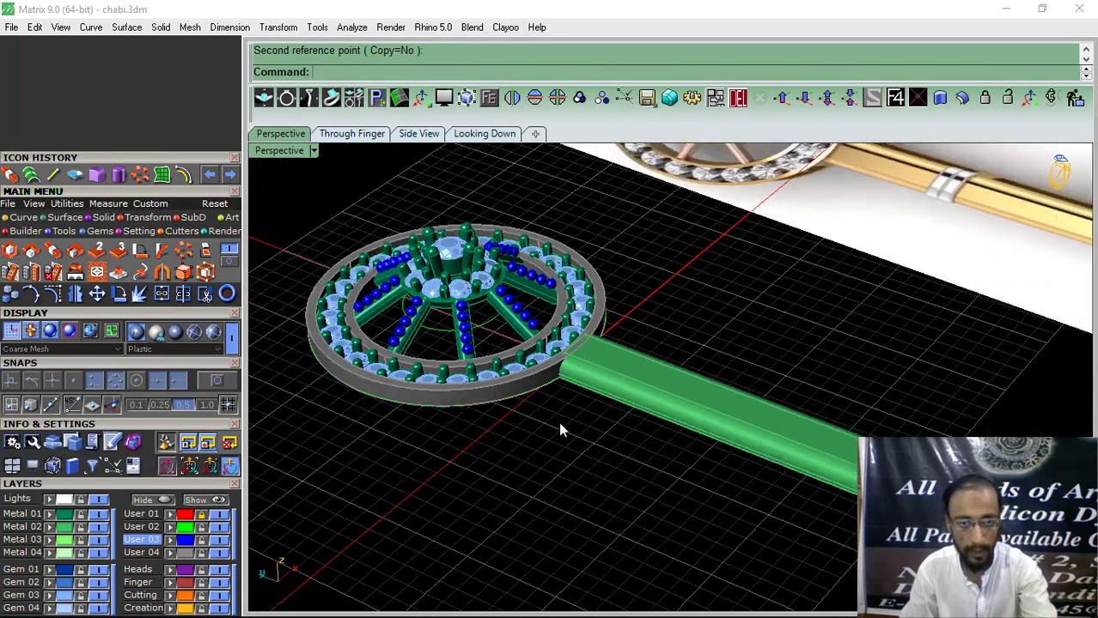
right_click_drag(559, 421, 556, 128)
left_click(477, 135)
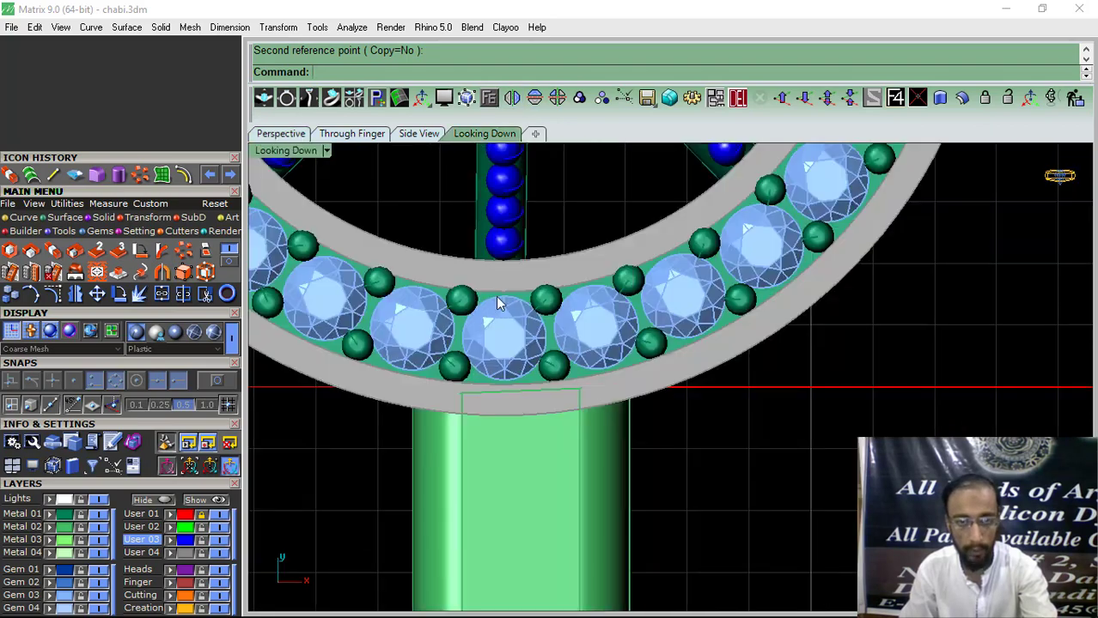
Move the whole wheel and shaft over the reference key to compare their proportions, and undo the move.
scroll(524, 318, "down", 5)
left_click_drag(406, 427, 404, 429)
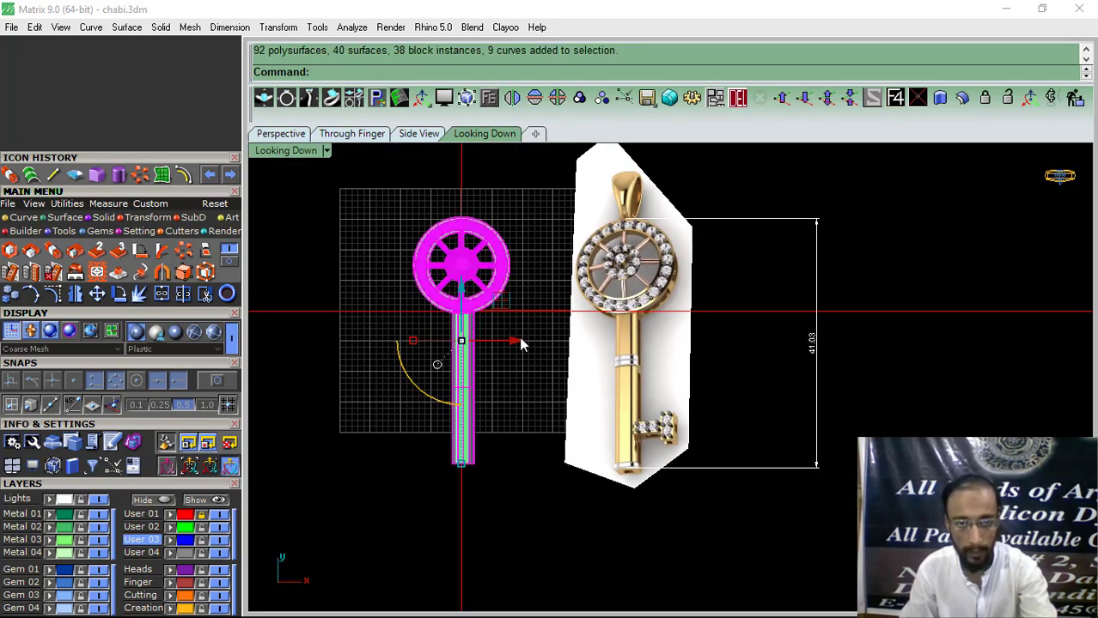
left_click_drag(516, 340, 678, 340)
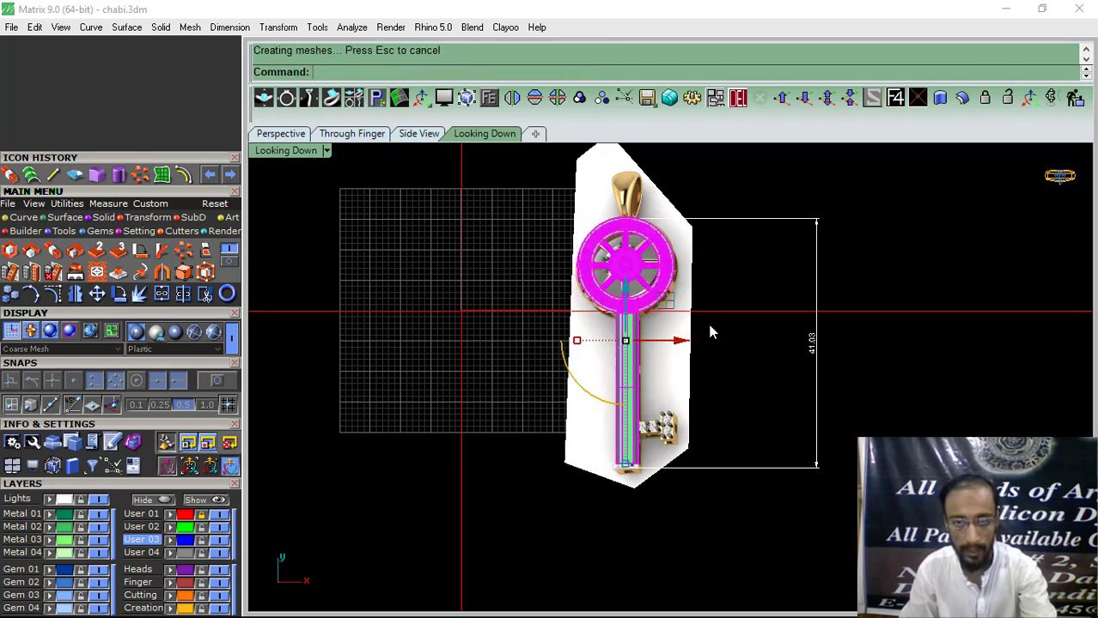
left_click(743, 339)
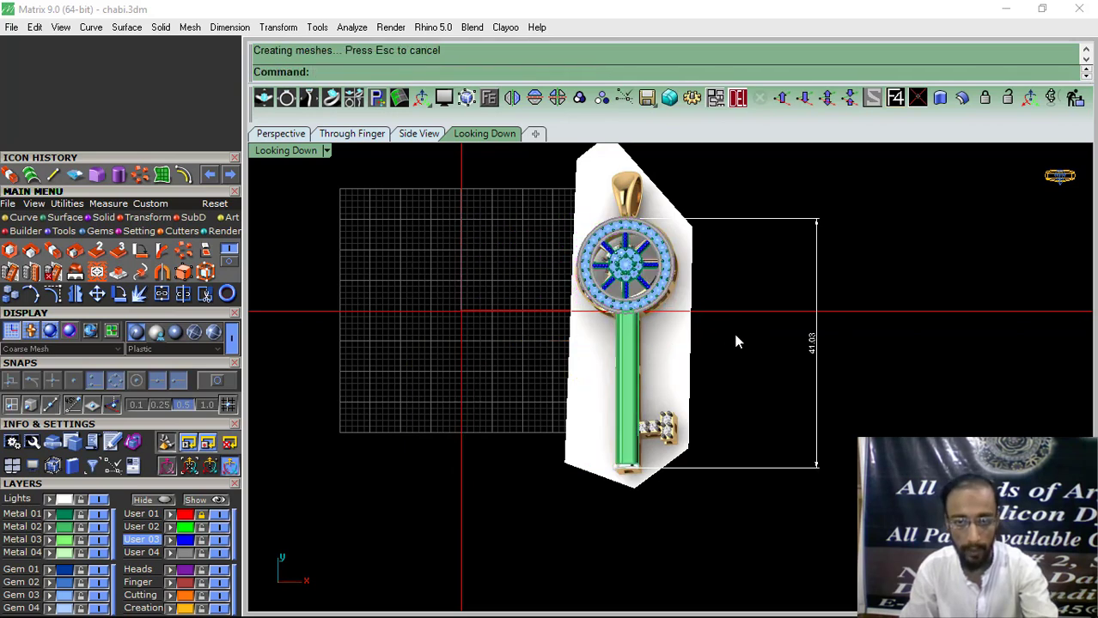
key("ctrl+z")
left_click(736, 336)
right_click_drag(557, 402, 594, 404)
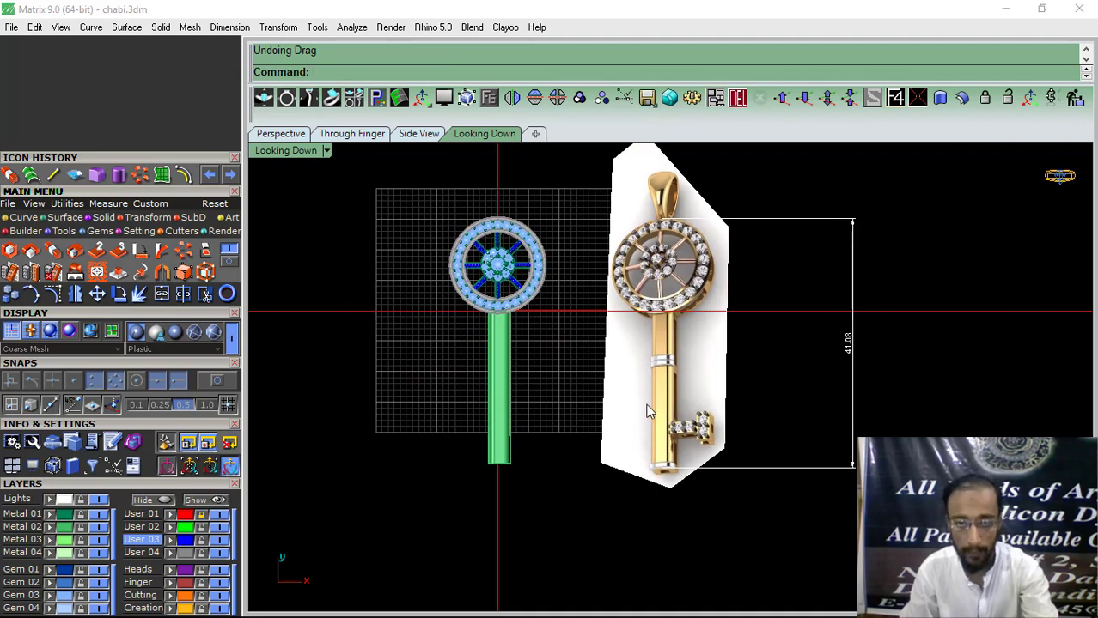
scroll(648, 411, "up", 4)
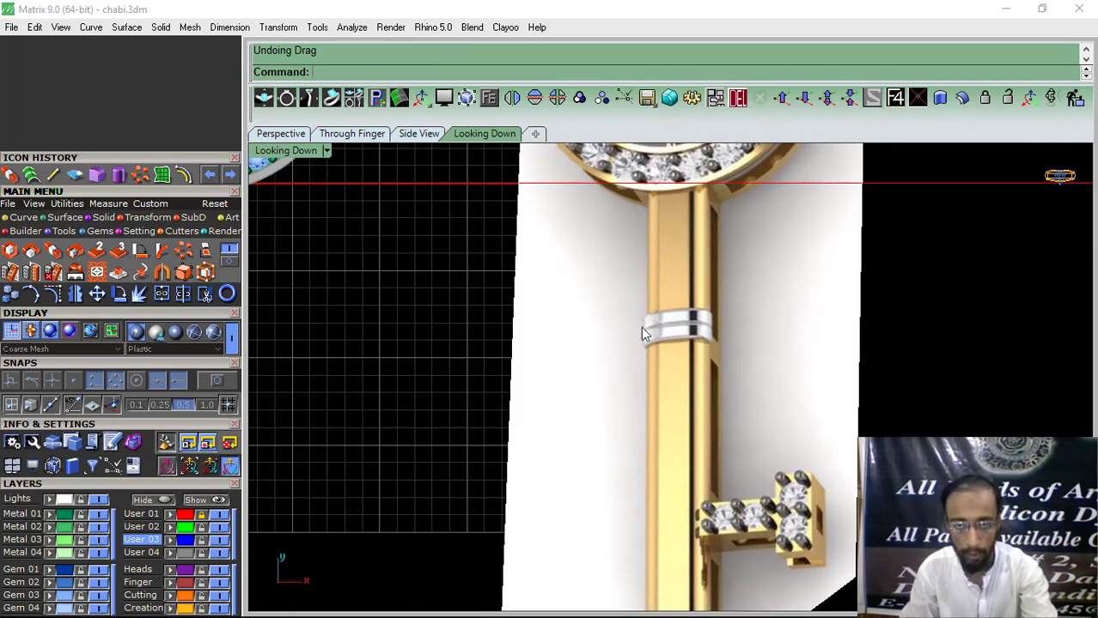
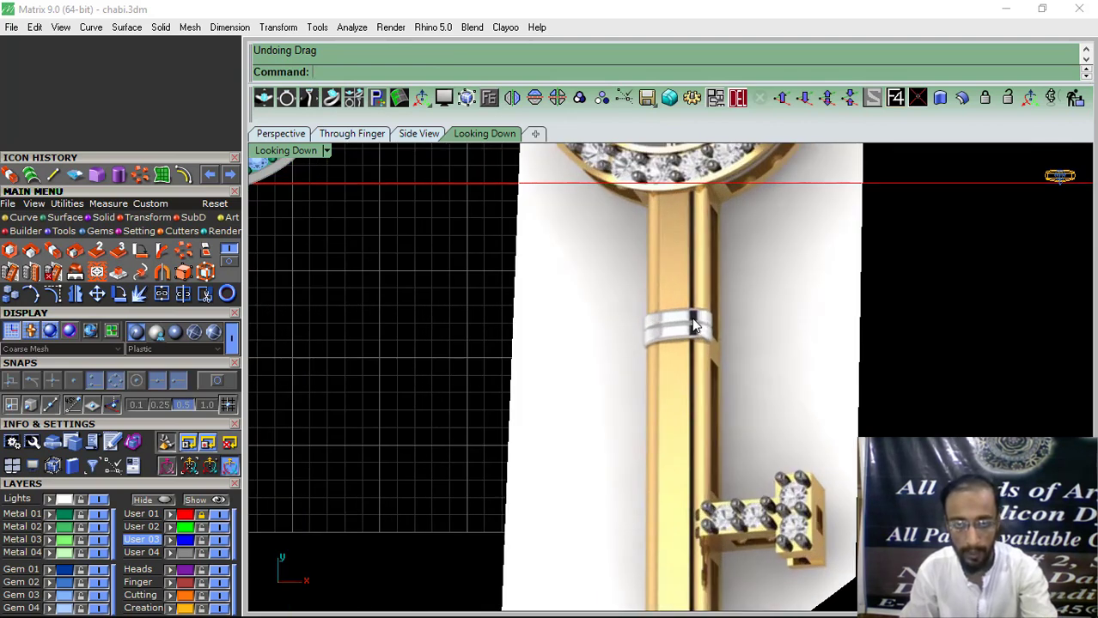
scroll(681, 314, "down", 5)
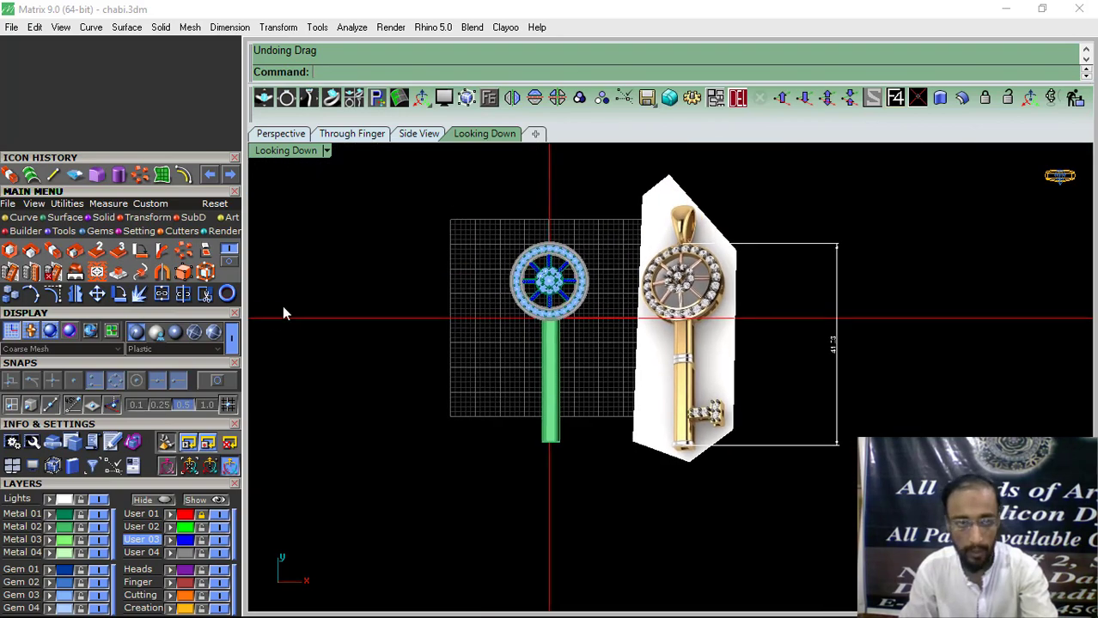
left_click(13, 217)
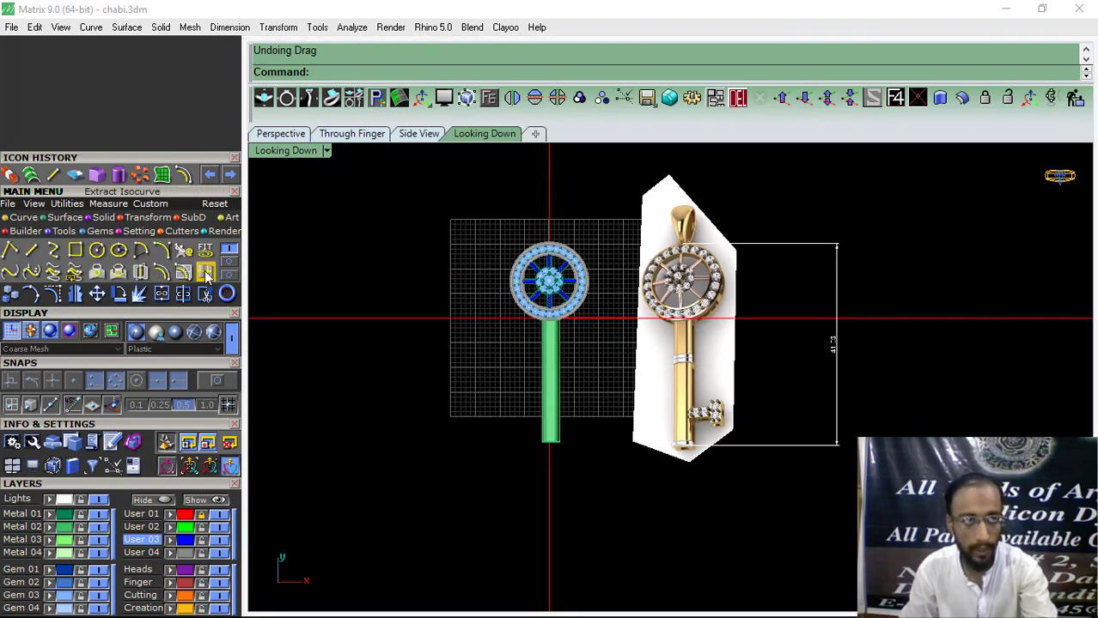
left_click(205, 272)
scroll(552, 367, "up", 3)
scroll(552, 367, "up", 4)
left_click(554, 360)
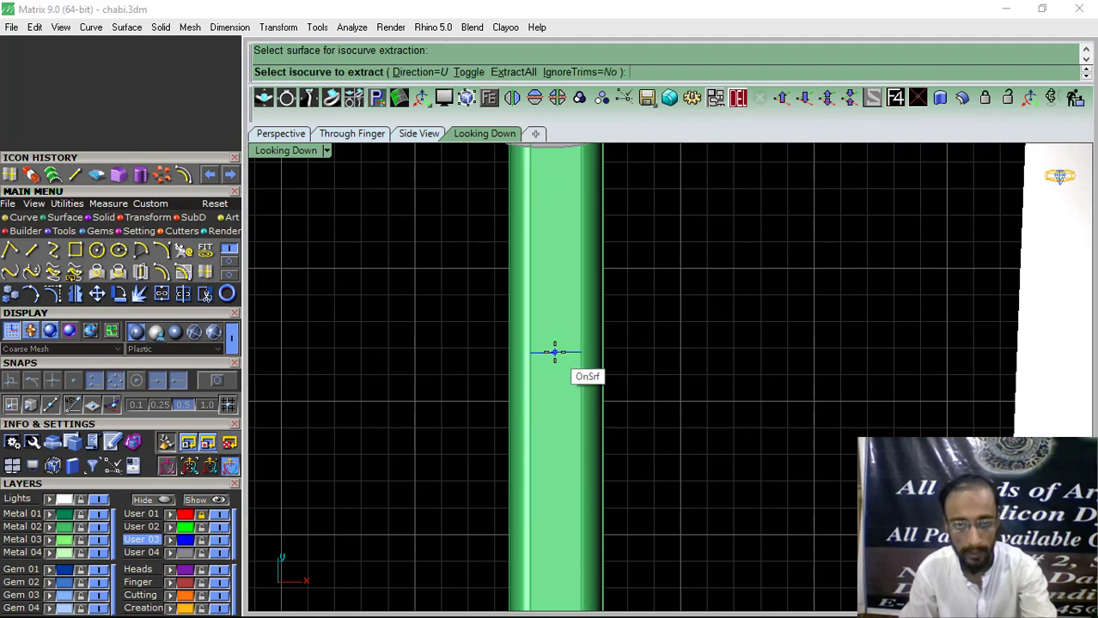
left_click(554, 354)
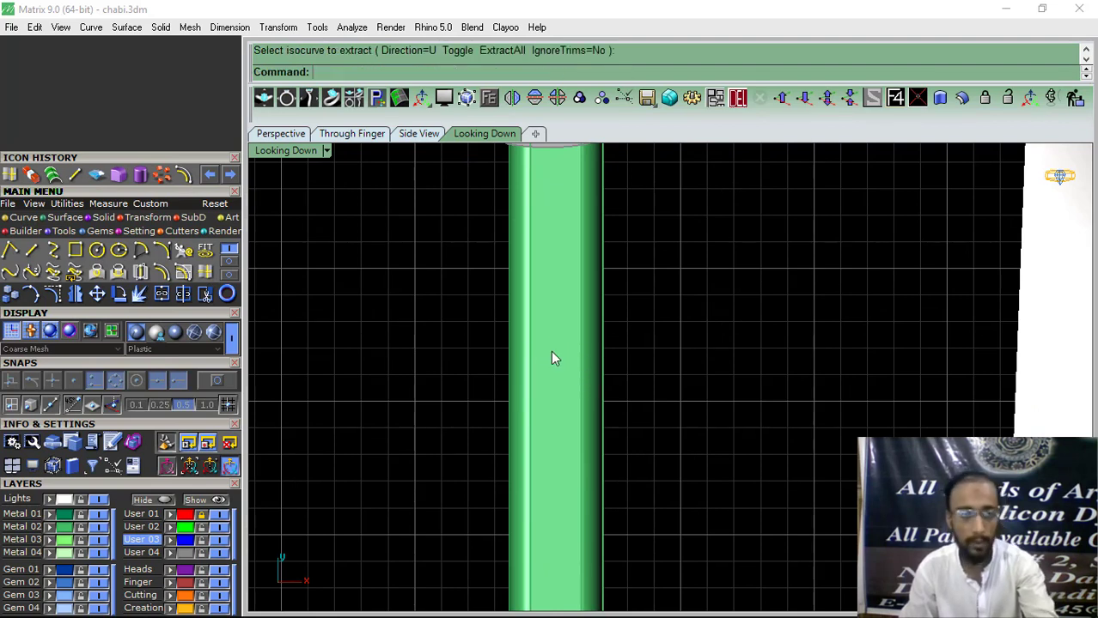
Draw an arc across the shaft's full width in its upper half, from edge to edge, with a vertical start direction.
left_click(163, 250)
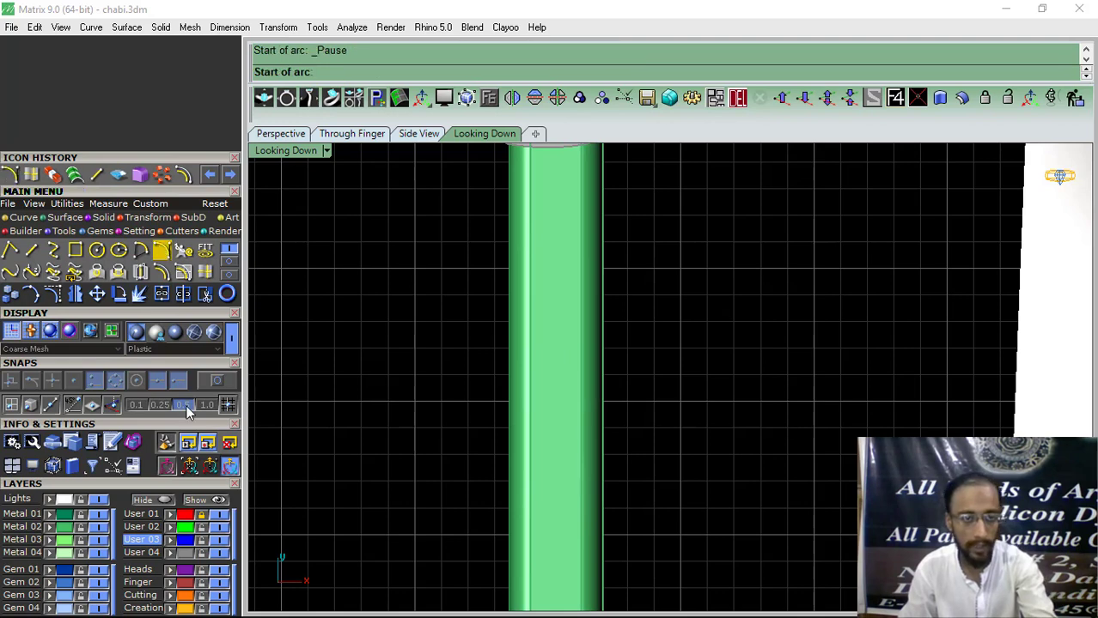
scroll(431, 327, "down", 4)
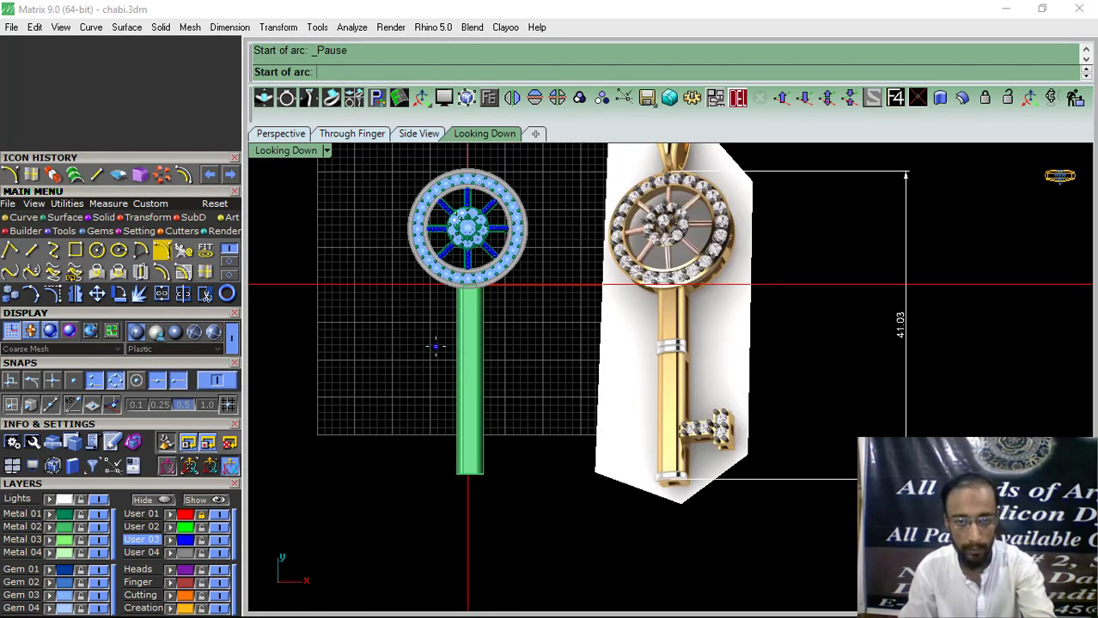
scroll(453, 310, "up", 5)
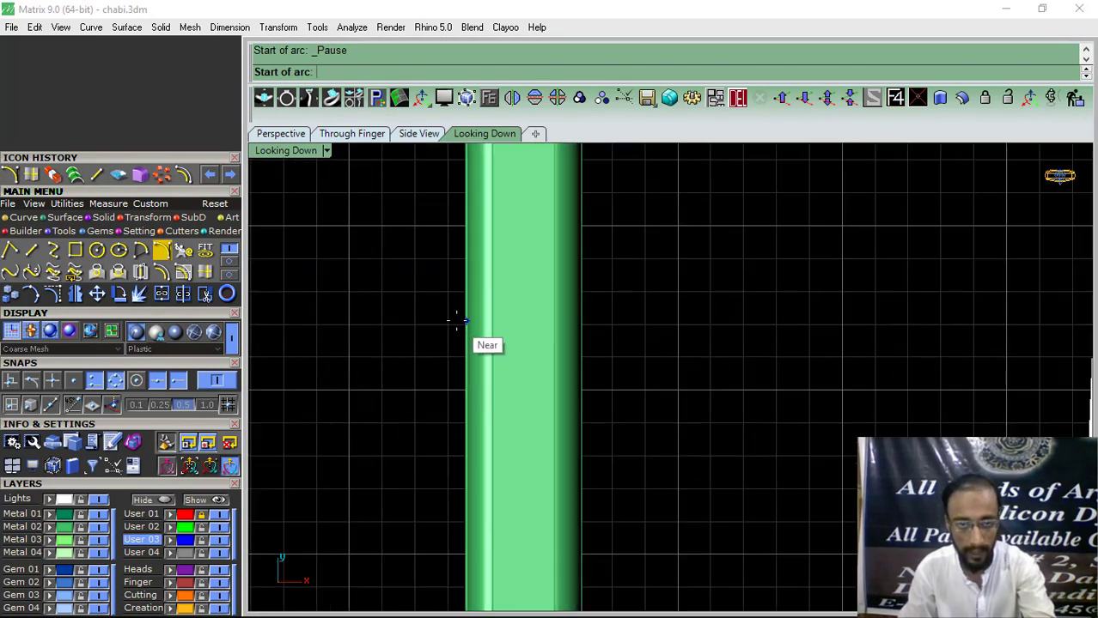
left_click(466, 321)
left_click(581, 321)
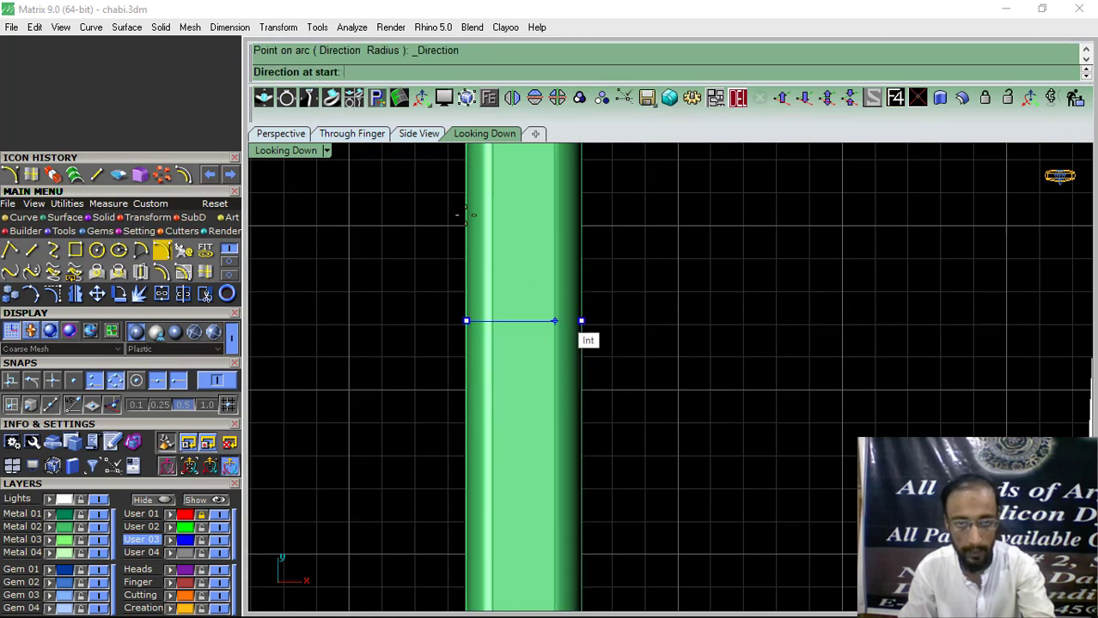
left_click(352, 134)
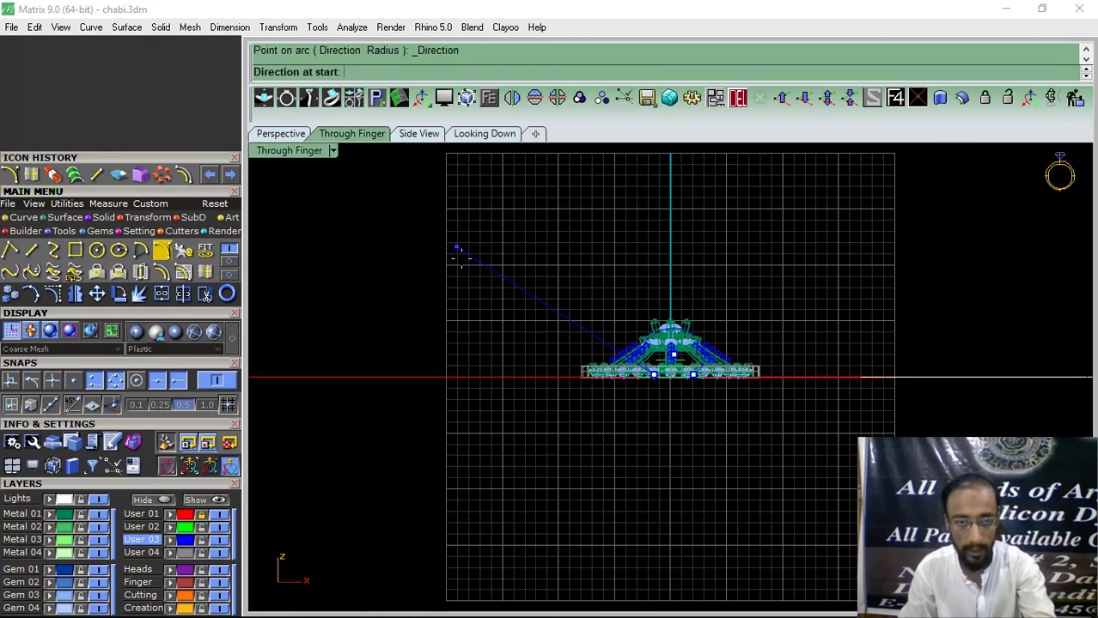
left_click(419, 134)
scroll(403, 309, "down", 3)
scroll(391, 344, "up", 4)
scroll(399, 333, "up", 2)
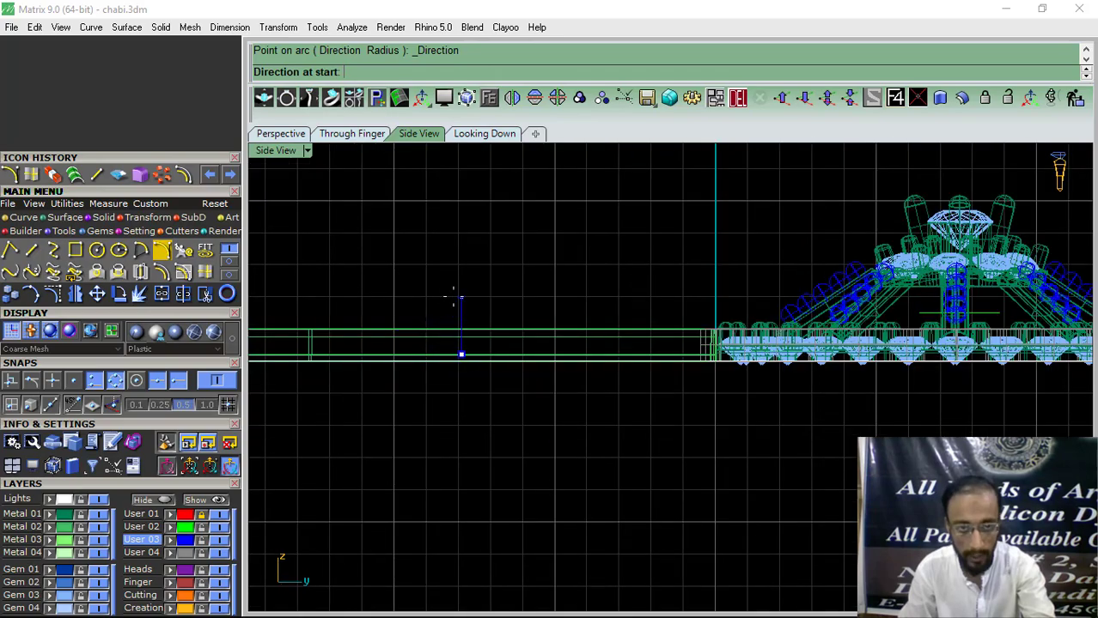
key("Escape")
Show the arc's control points and lower its upper ones together to flatten the arch towards the shaft's top face.
left_click(278, 137)
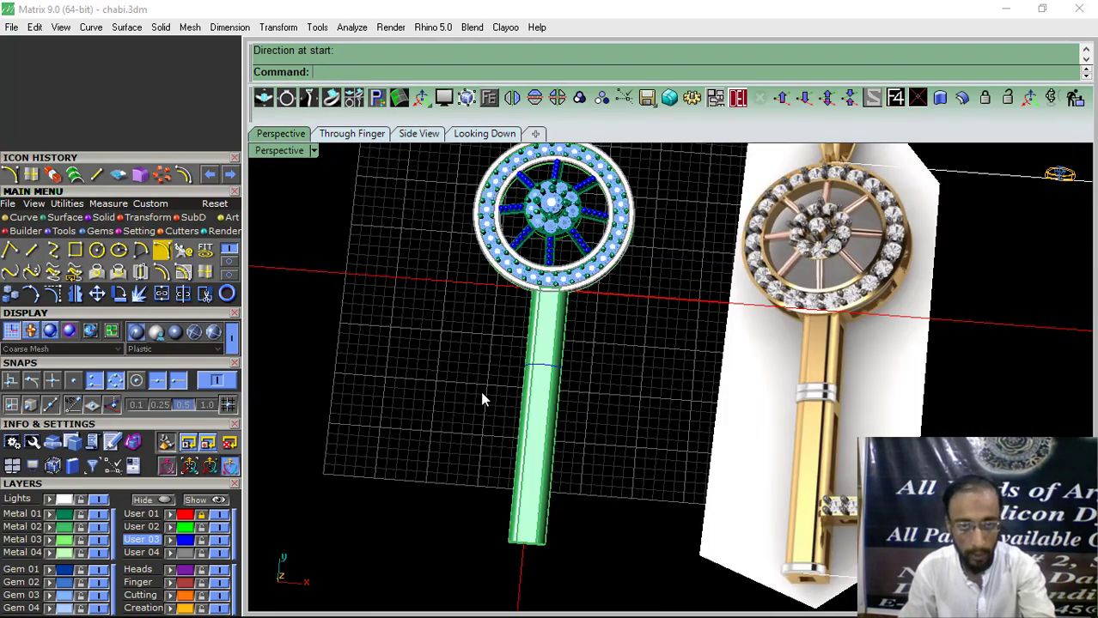
right_click_drag(481, 393, 546, 300)
scroll(547, 351, "up", 5)
right_click_drag(505, 406, 550, 365)
scroll(482, 323, "up", 6)
left_click(479, 313)
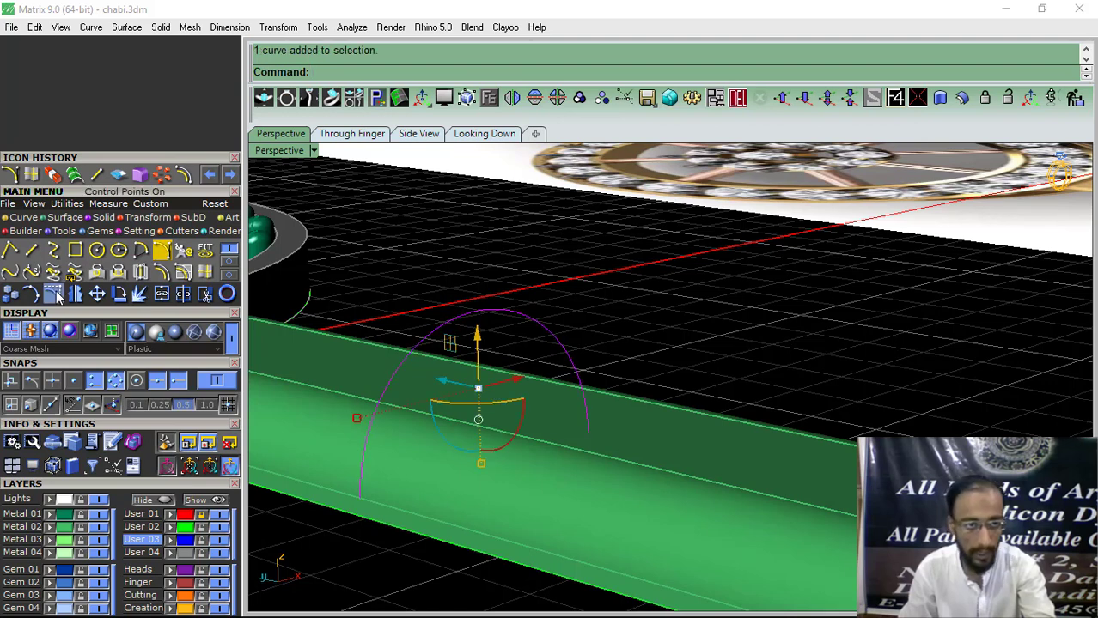
left_click(74, 272)
left_click_drag(469, 313, 469, 313)
left_click(353, 337, "shift")
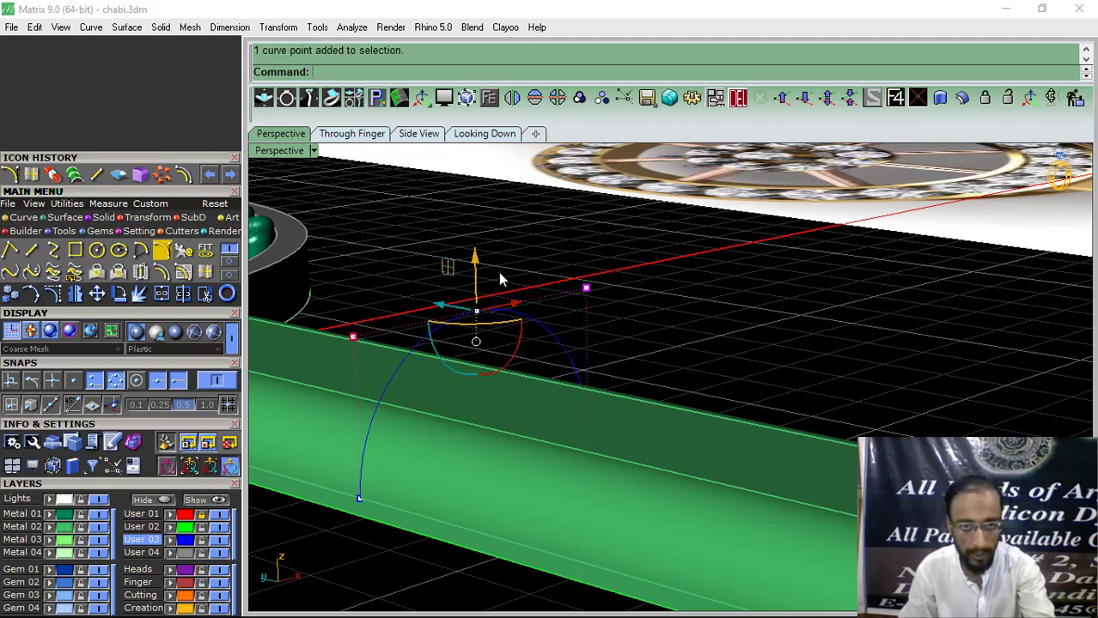
left_click_drag(475, 273, 474, 321)
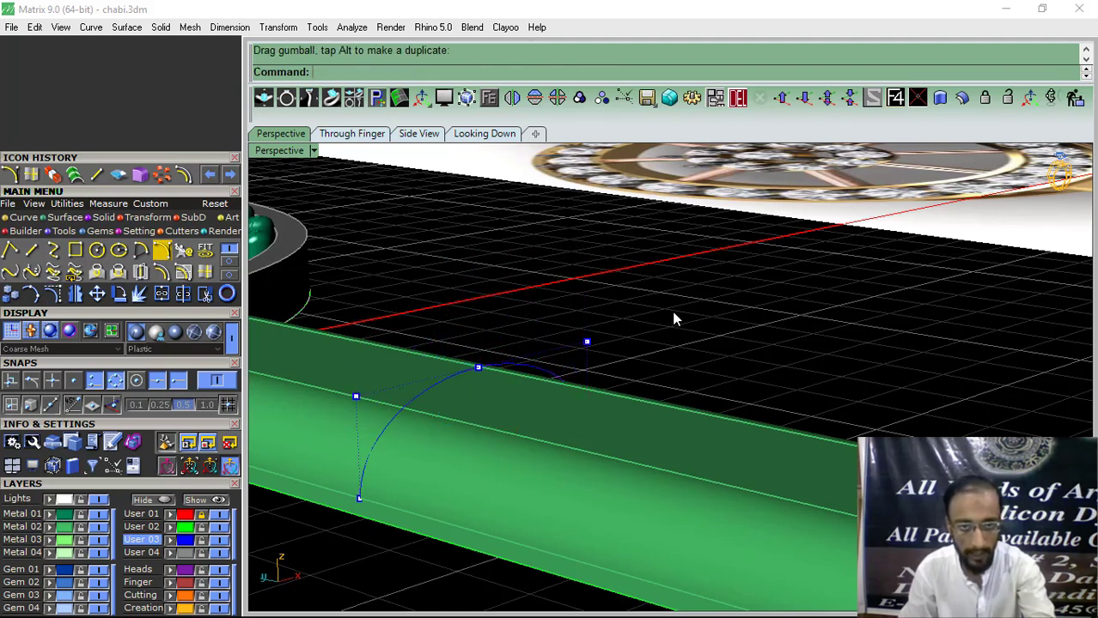
Nudge the arc's middle control point and its upper corner points slightly downward, and leave control point editing.
right_click_drag(674, 317, 492, 344)
left_click(446, 344)
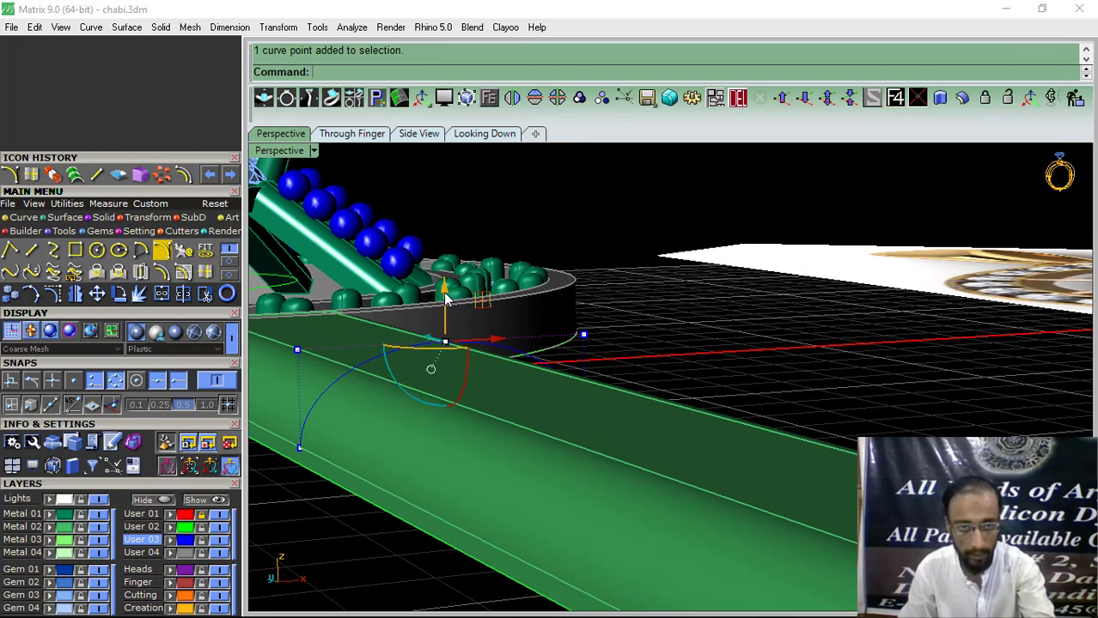
left_click_drag(445, 309, 445, 310)
left_click(584, 335)
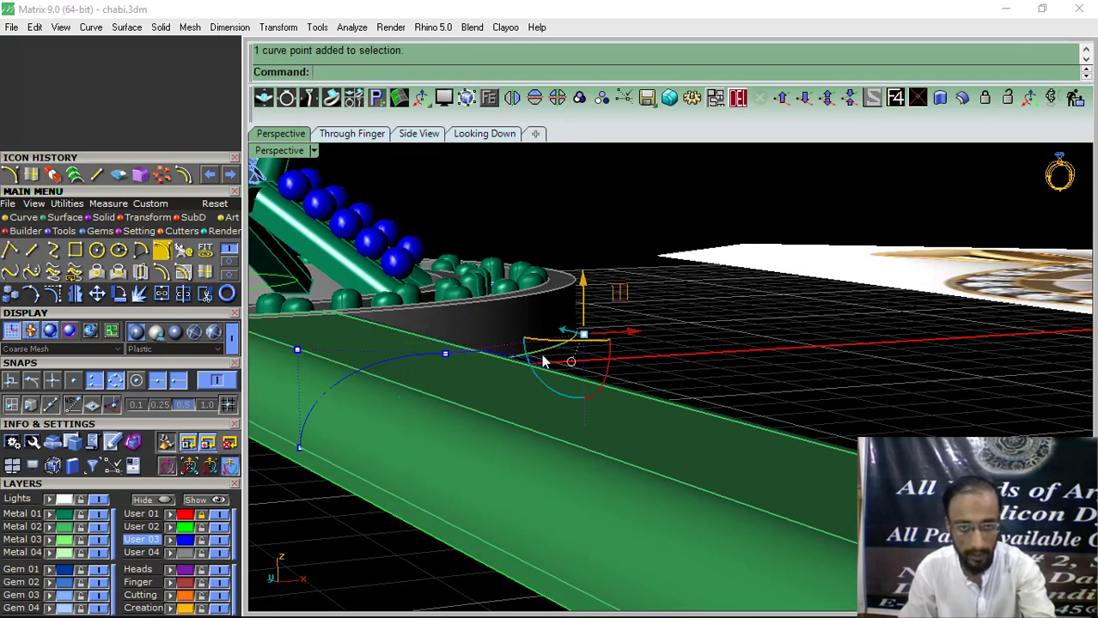
right_click_drag(544, 360, 465, 365)
left_click_drag(575, 288, 574, 294)
left_click(734, 307)
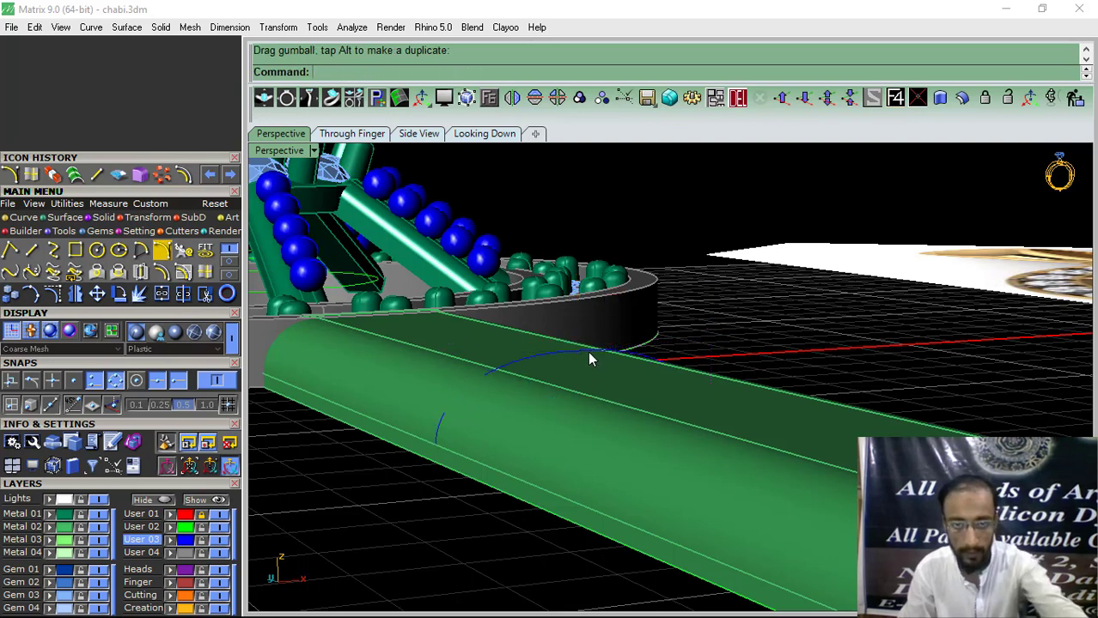
Offset the arc 0.4 to both sides along the shaft in the top view.
left_click(589, 355)
left_click(644, 389)
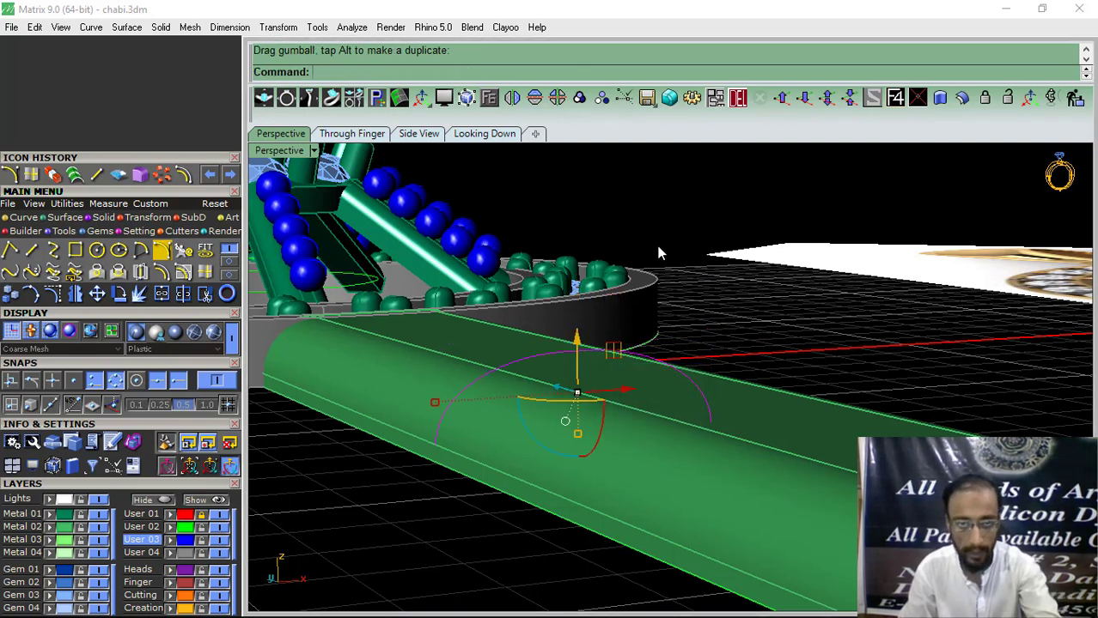
left_click(483, 134)
left_click(187, 176)
scroll(515, 307, "up", 3)
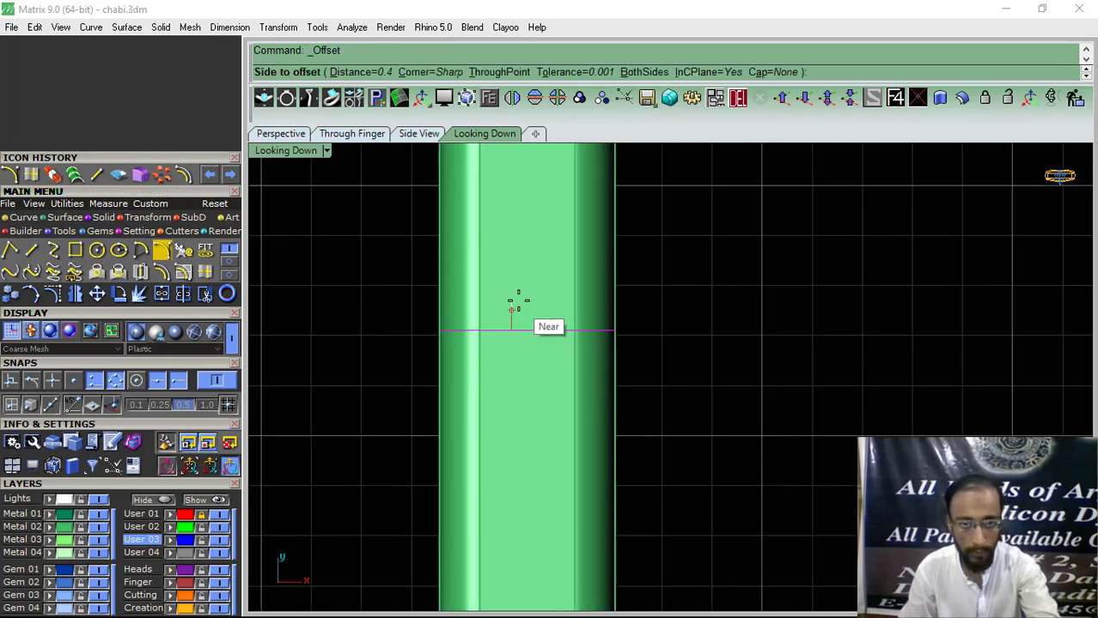
left_click(644, 72)
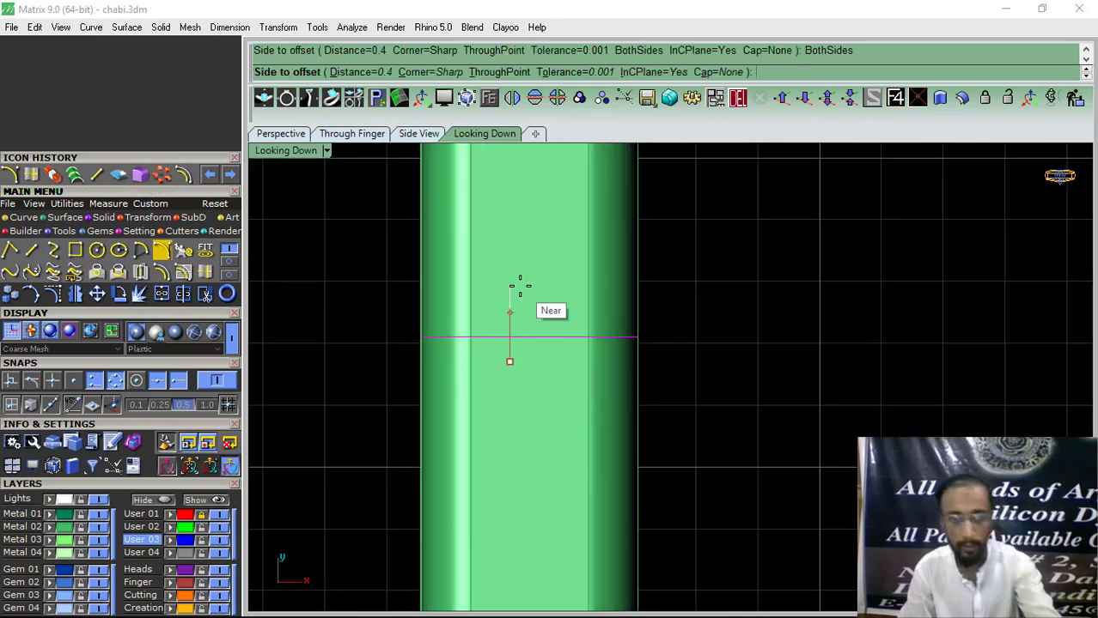
left_click(518, 285)
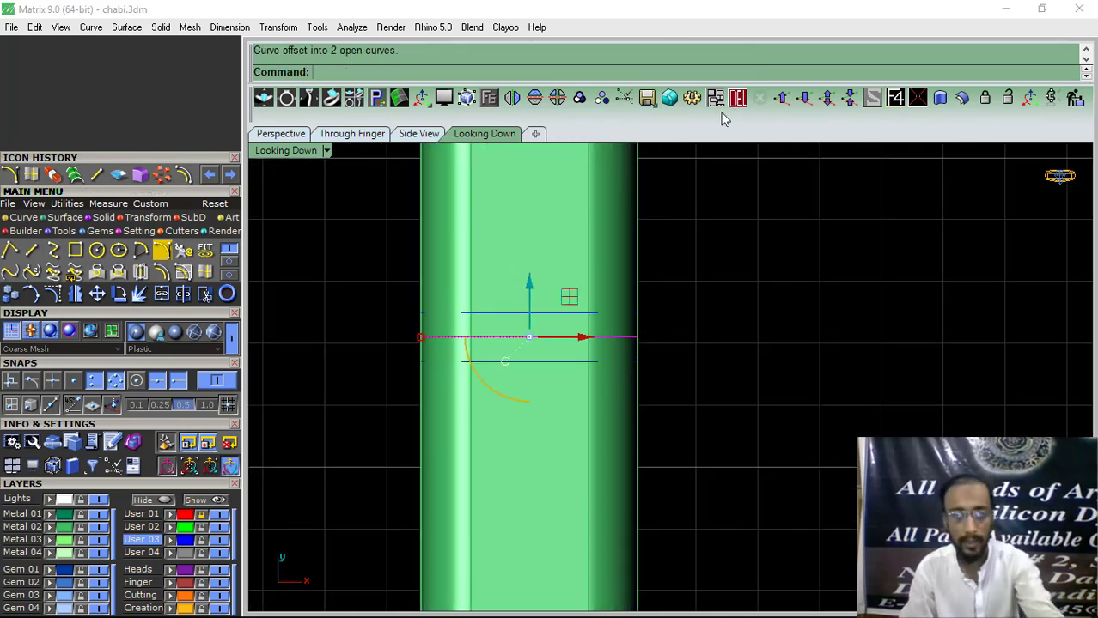
Loft the two offset curves into a narrow arched strip over the shaft and discard the original arc and source curves.
left_click(736, 98)
left_click(501, 361)
left_click(496, 313, "shift")
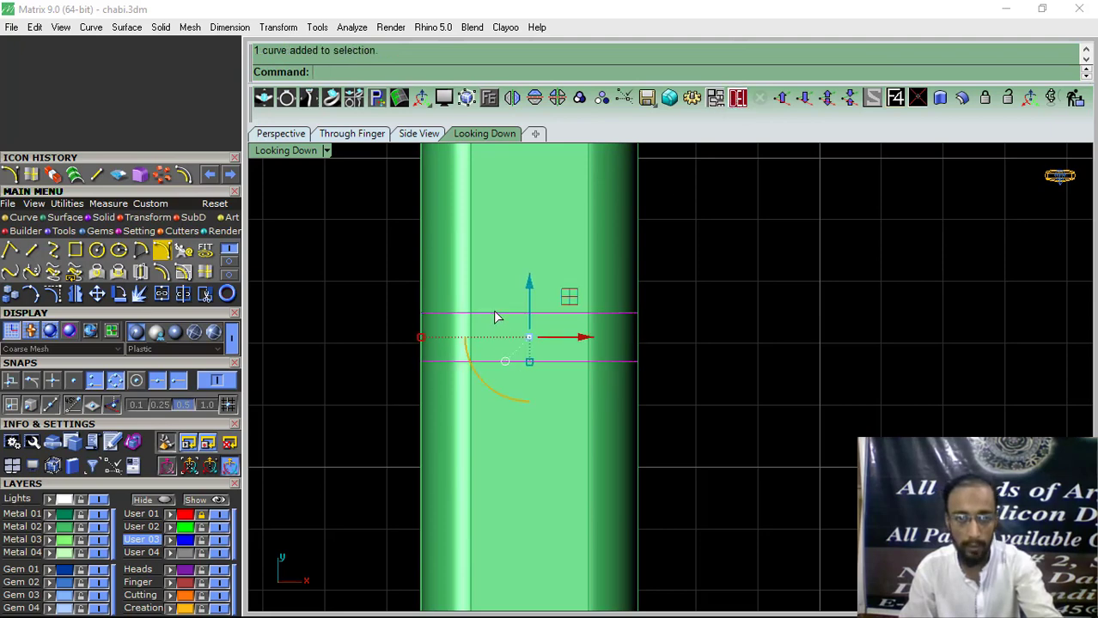
left_click(280, 135)
left_click(75, 174)
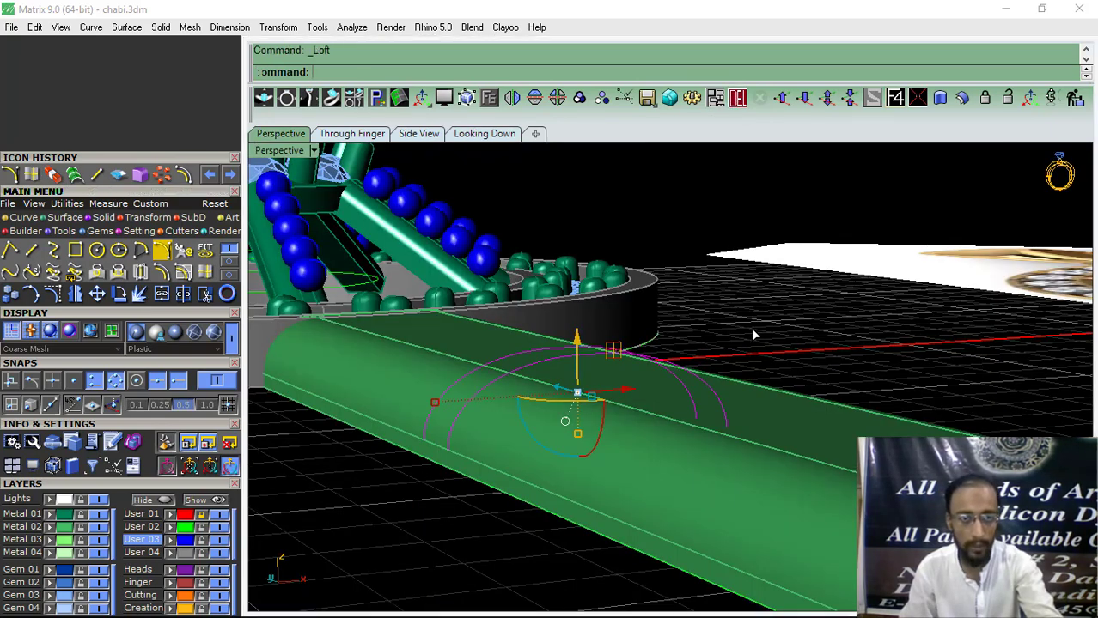
key("Return")
key("Delete")
Raise the arched strip slightly above the shaft and offset it 0.5 with round corners into a solid band.
scroll(586, 327, "up", 2)
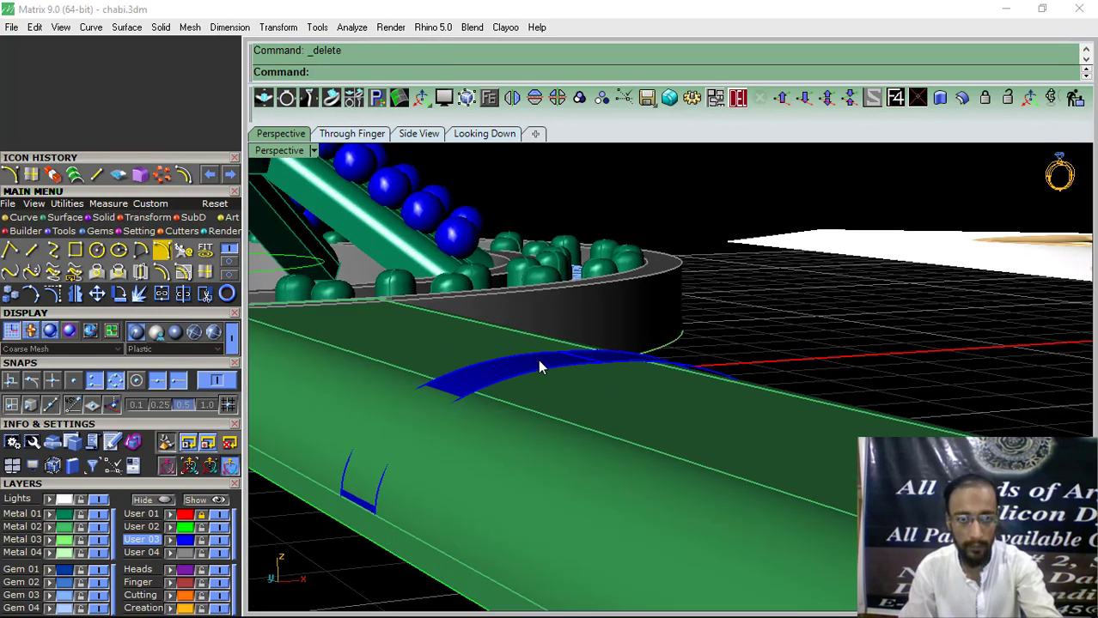
left_click(548, 364)
left_click_drag(583, 378, 583, 366)
left_click(826, 289)
right_click_drag(640, 318, 557, 456)
left_click(590, 388)
right_click_drag(590, 390, 543, 397)
left_click(961, 100)
key("Return")
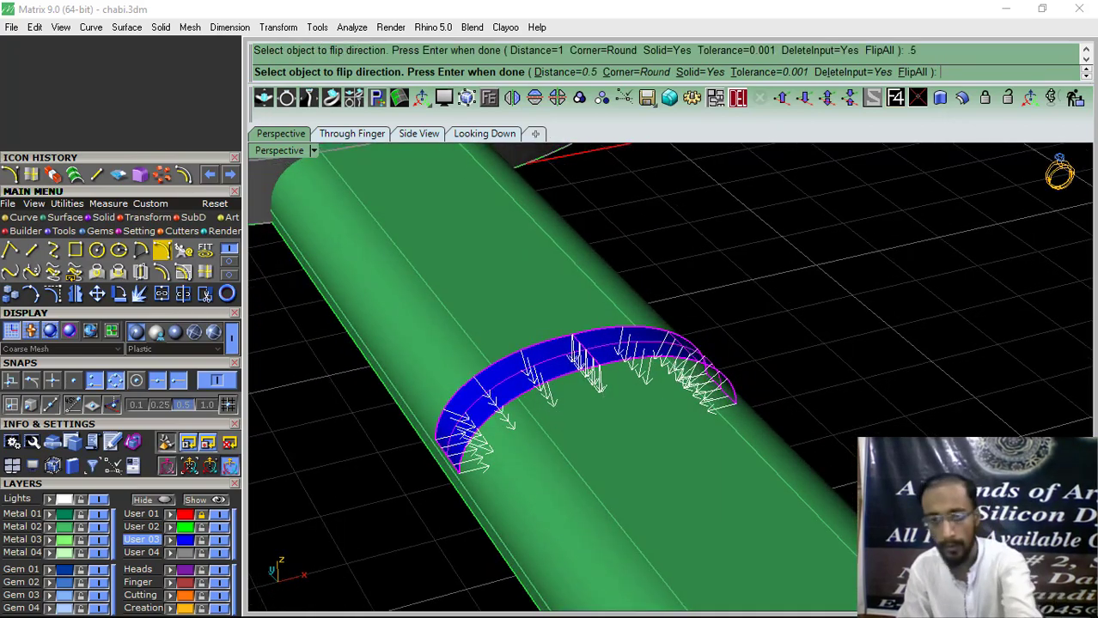
Raise the solid band slightly, widen it just past both edges of the shaft and stretch its height.
right_click_drag(823, 361, 610, 396)
left_click(609, 393)
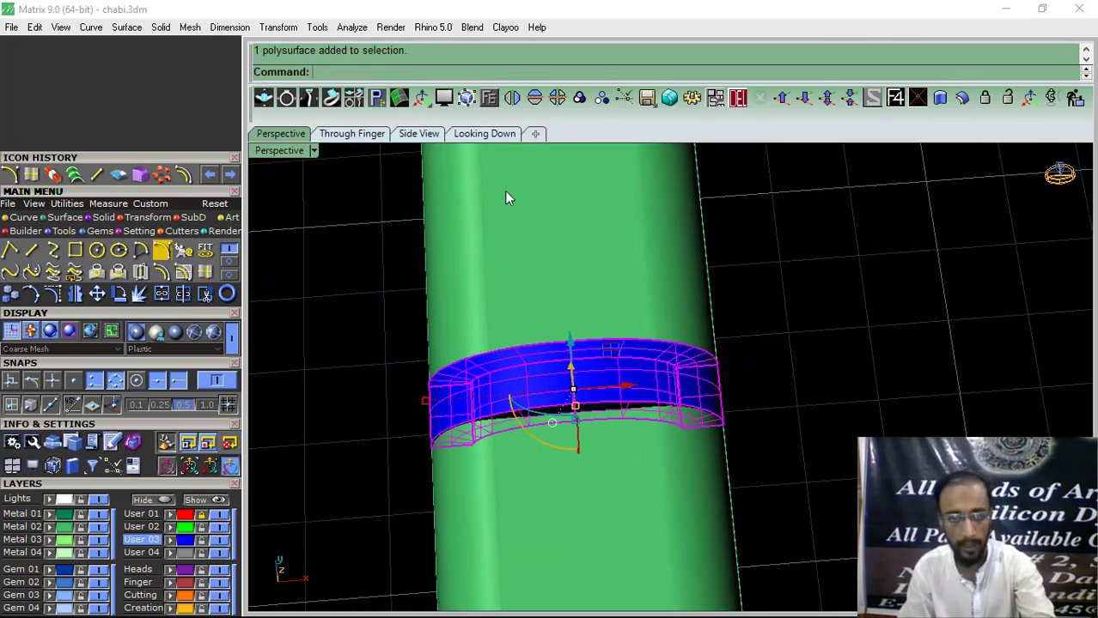
left_click(484, 134)
scroll(433, 343, "up", 3)
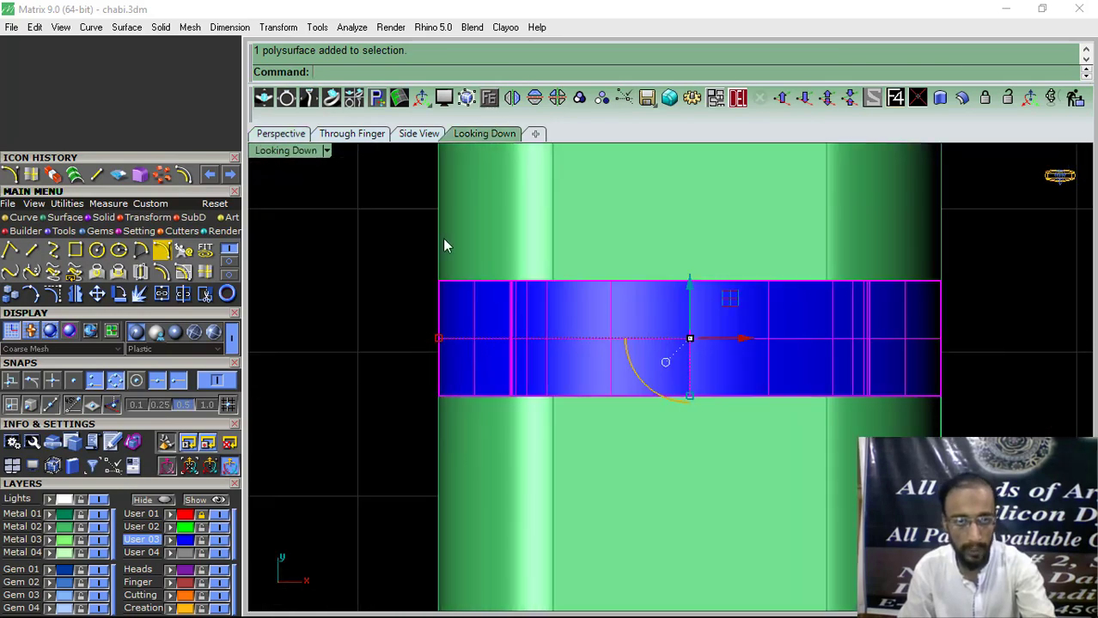
left_click(282, 134)
mouse_move(567, 326)
right_mouse_down()
mouse_move(613, 287)
mouse_move(583, 338)
right_mouse_up()
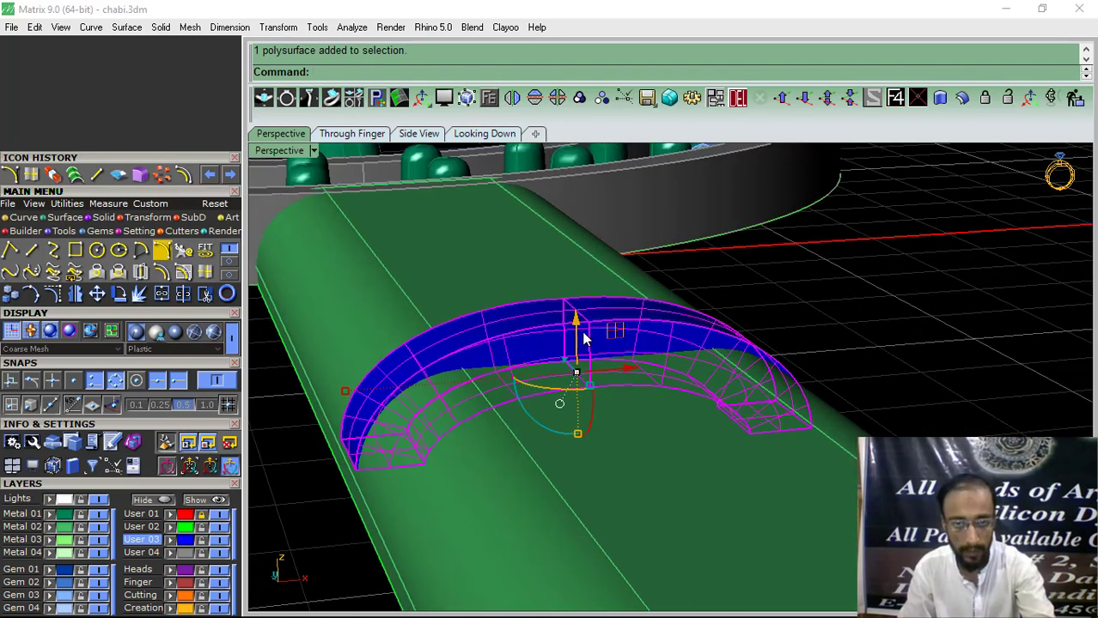
left_click_drag(578, 323, 607, 300)
left_click_drag(345, 370, 331, 370)
key("ctrl+z")
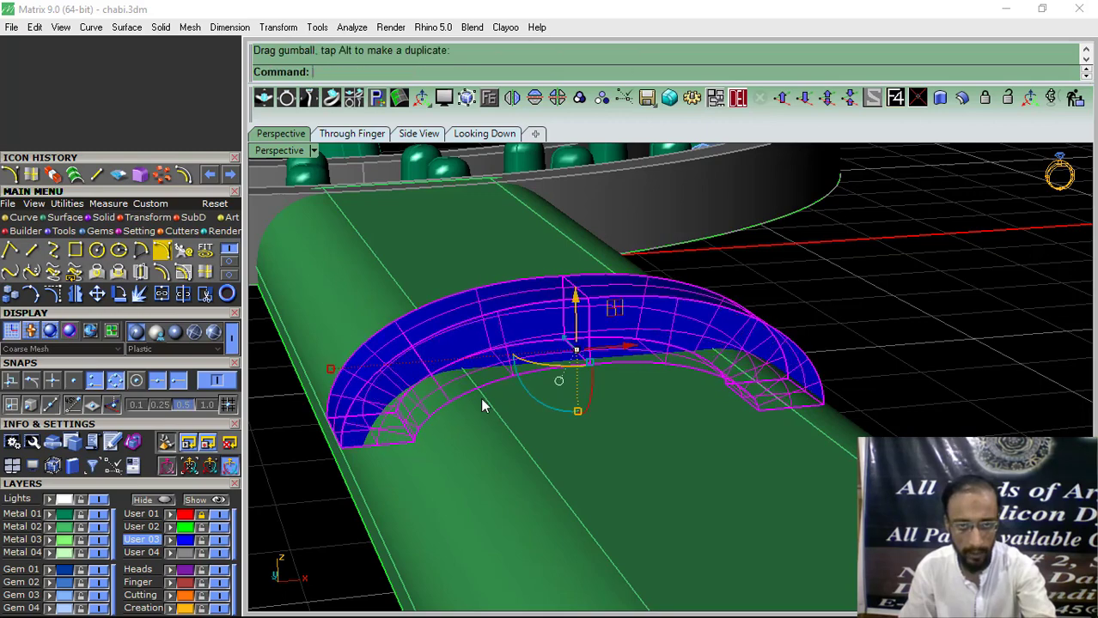
left_click_drag(574, 415, 576, 439)
left_click(901, 327)
right_click_drag(901, 328, 606, 466)
Copy the band along the shaft in the top view, placing the copy directly below the original.
left_click(620, 405)
left_click(627, 385)
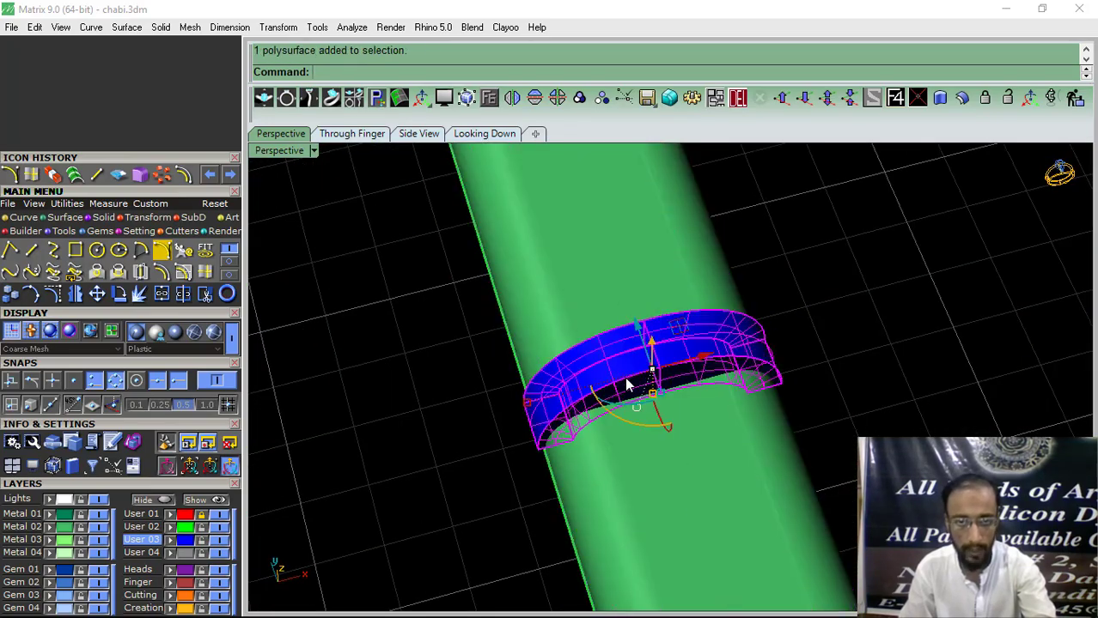
left_click(485, 138)
left_click(10, 297)
left_click(228, 383)
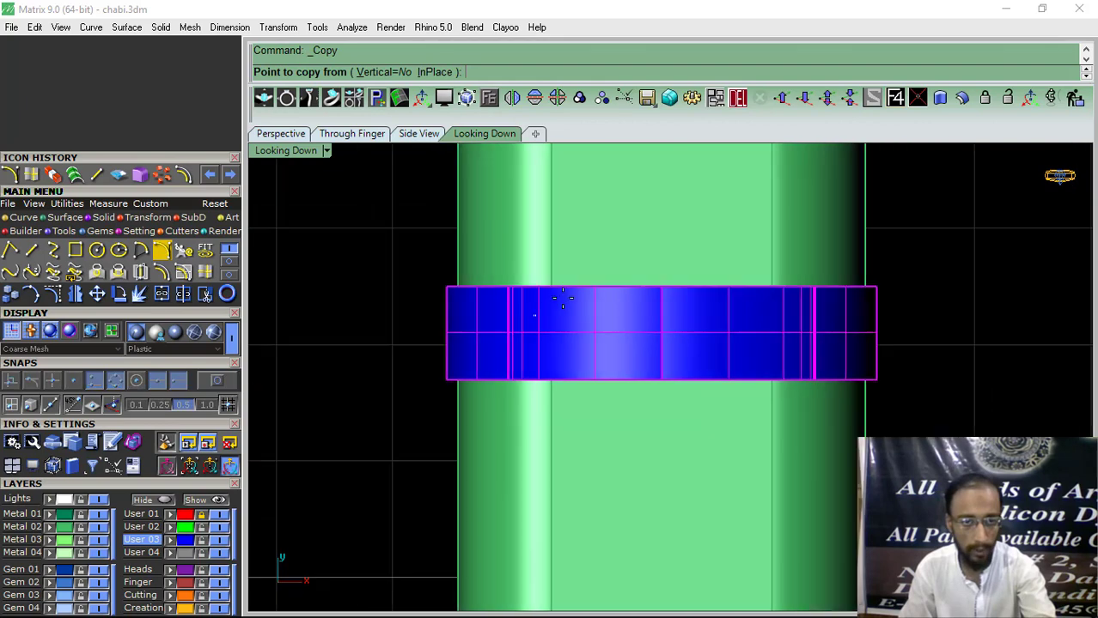
scroll(611, 318, "down", 5)
scroll(607, 314, "up", 4)
left_click(603, 311)
scroll(604, 429, "up", 5)
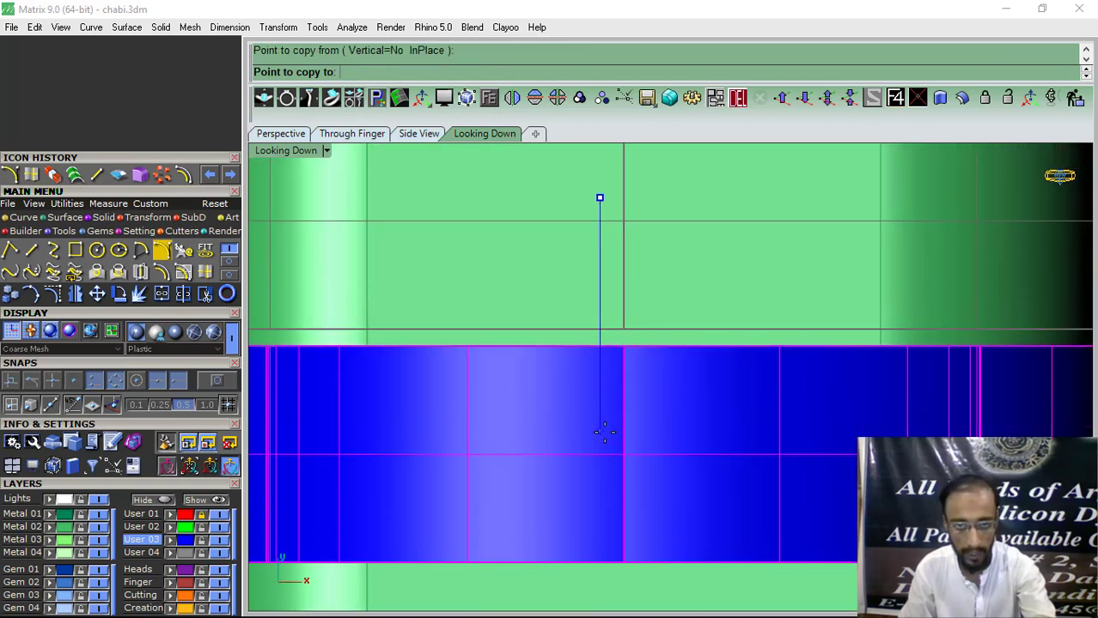
left_click(600, 414)
key("Return")
scroll(544, 315, "down", 5)
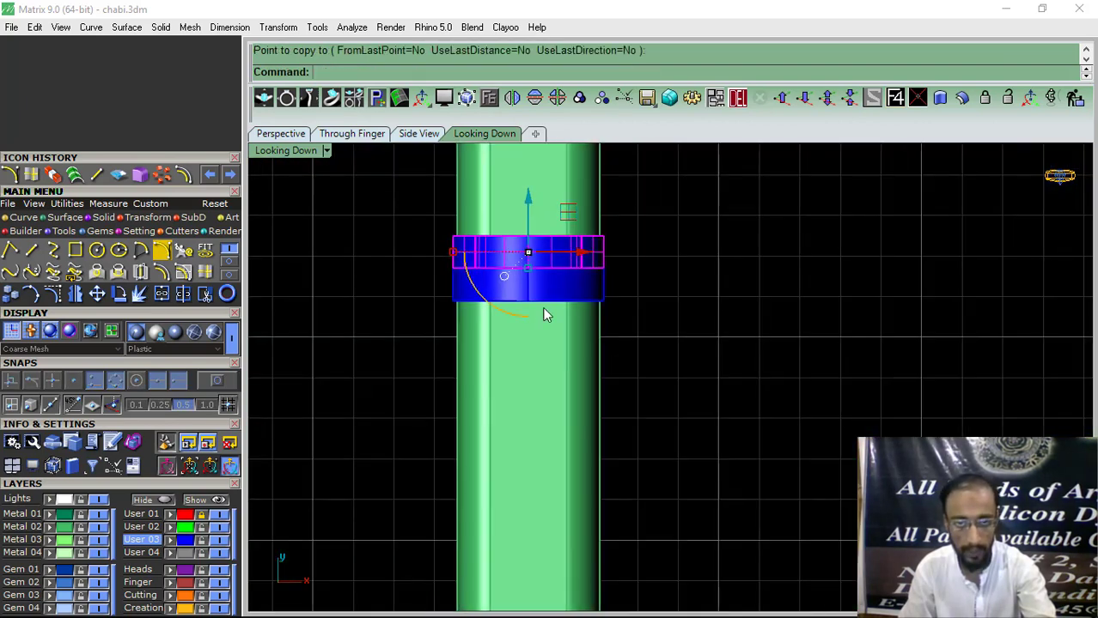
Copy one band down to the lower end of the shaft, level with the shaft's end.
left_click(559, 297)
right_click(558, 297)
left_click(553, 287)
scroll(495, 270, "down", 7)
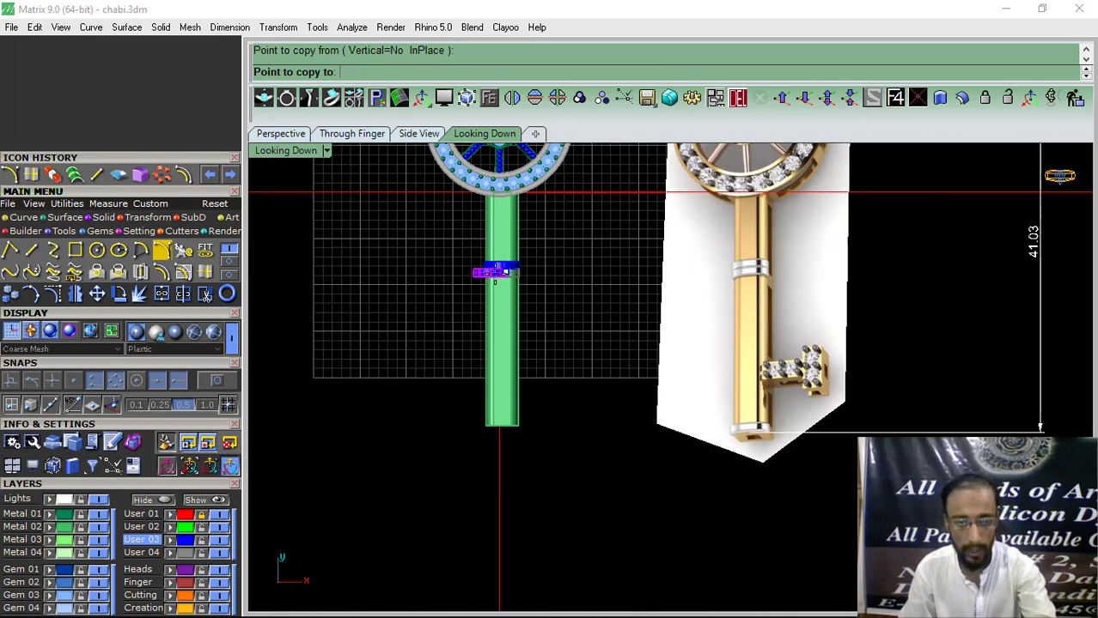
scroll(505, 271, "up", 6)
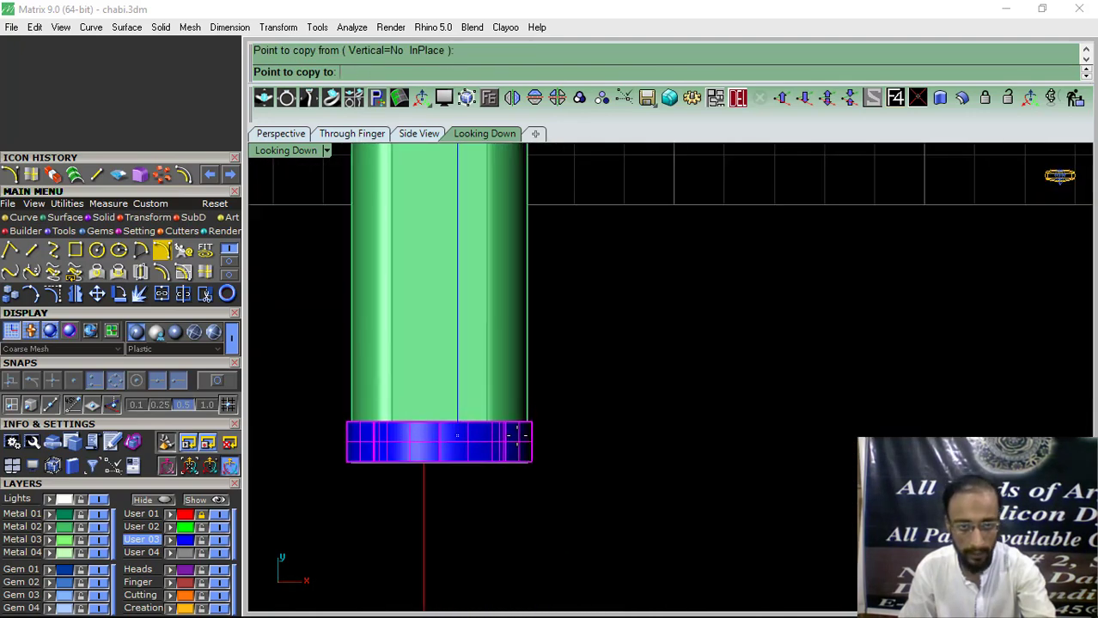
left_click(517, 438)
right_click(517, 438)
scroll(488, 422, "down", 7)
left_click(578, 376)
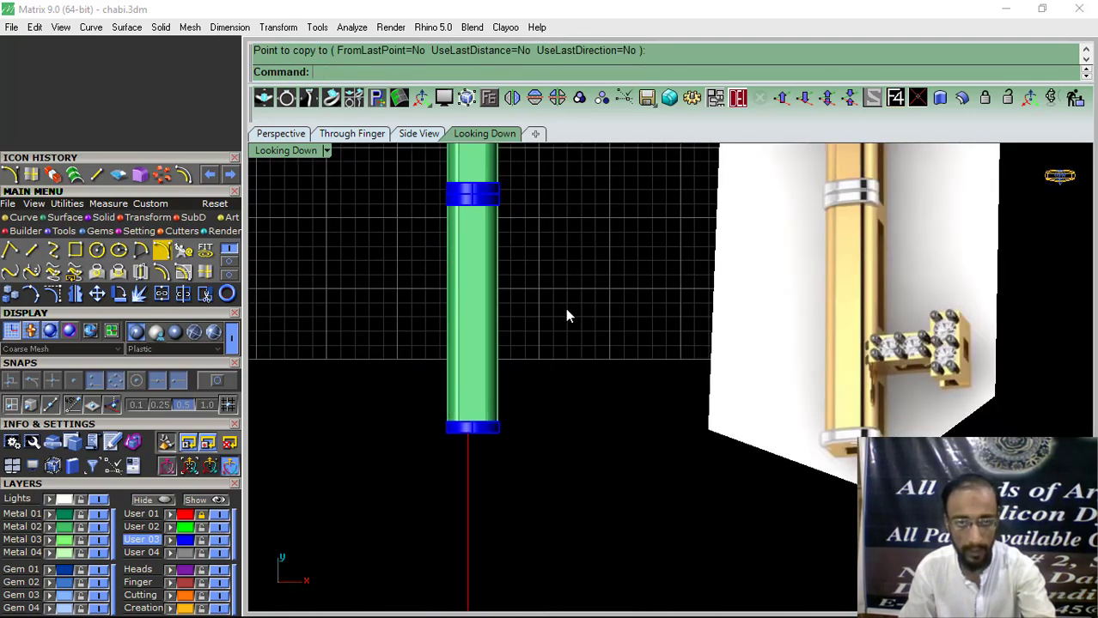
Compare the whole key model with the bands and shaft end in the reference image.
scroll(560, 310, "down", 3)
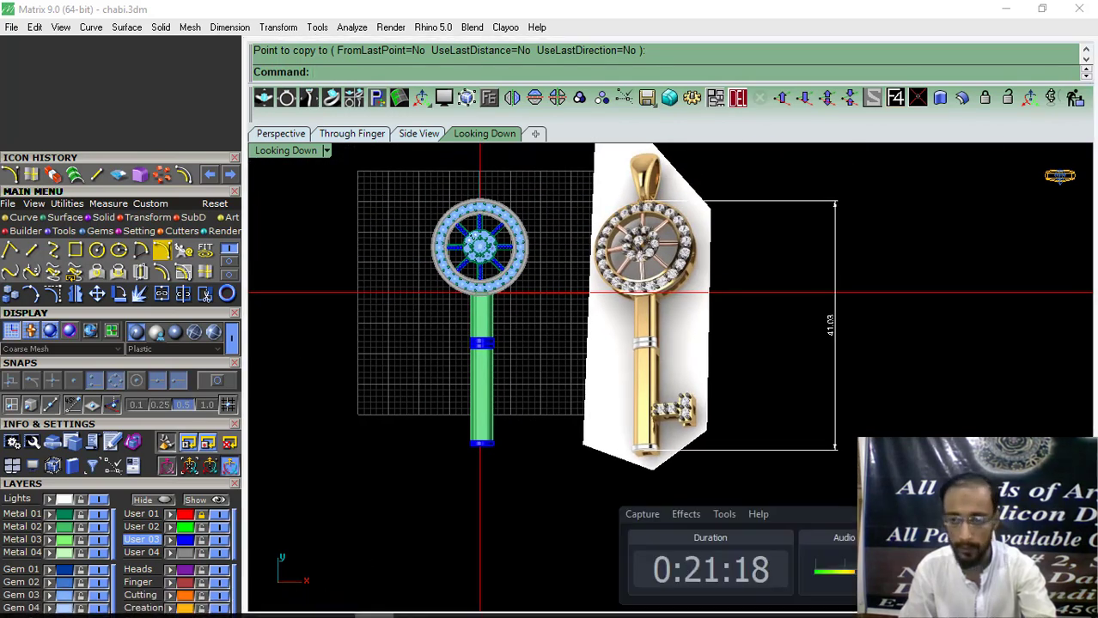
right_click_drag(468, 304, 506, 310)
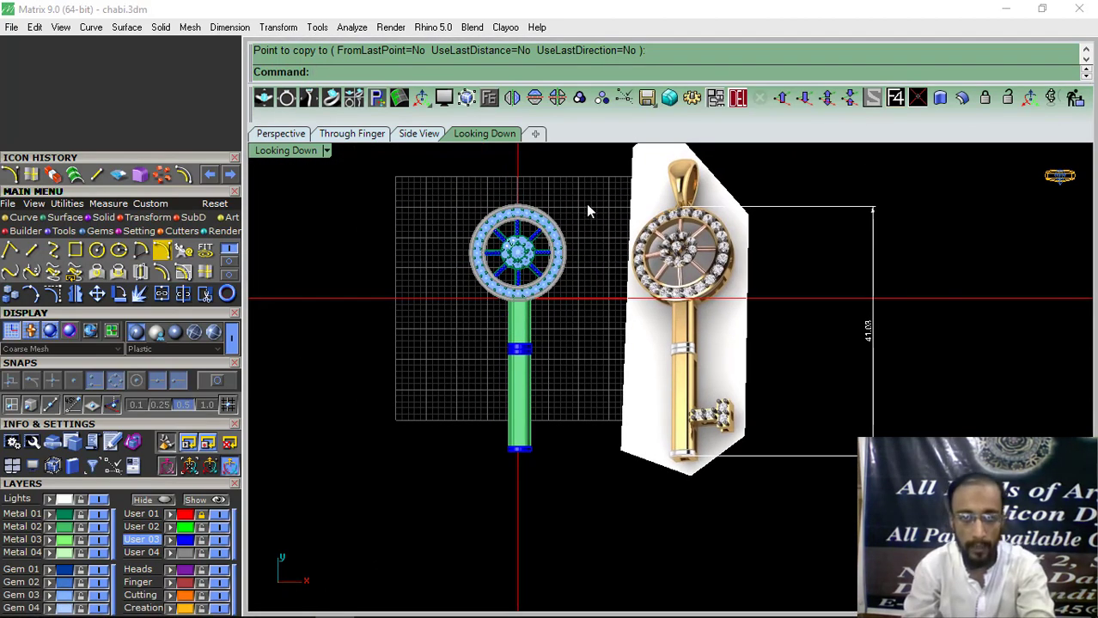
left_click_drag(438, 501, 399, 522)
key("Escape")
scroll(696, 458, "up", 10)
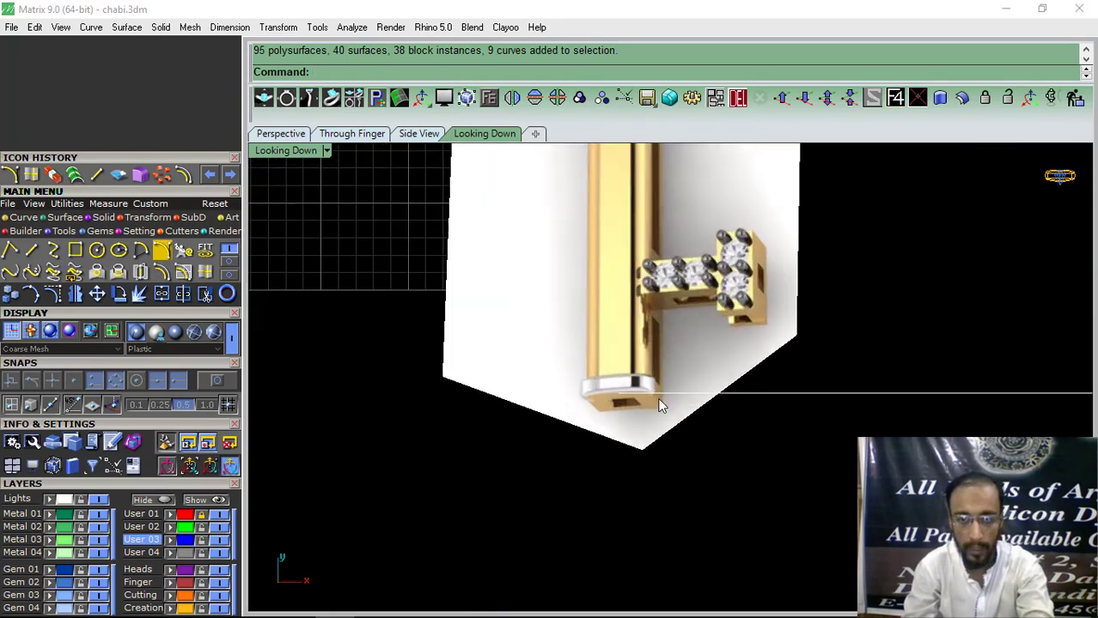
scroll(636, 406, "down", 5)
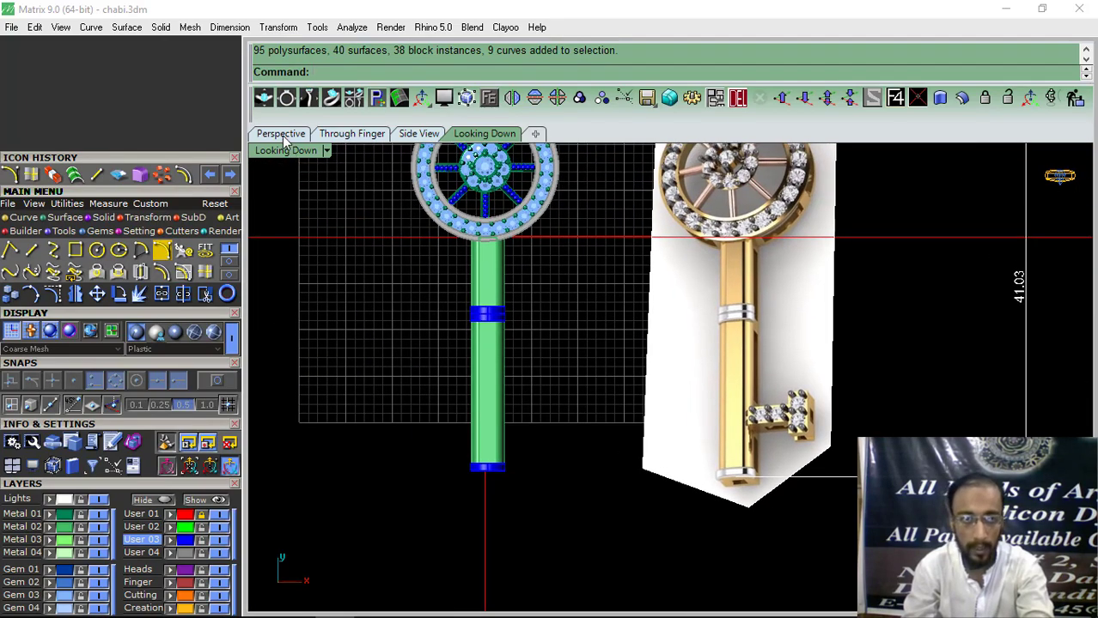
Fillet both outer arched edges of the lower middle band, using one shared radius for all handles.
left_click(281, 134)
right_click_drag(480, 361, 464, 296)
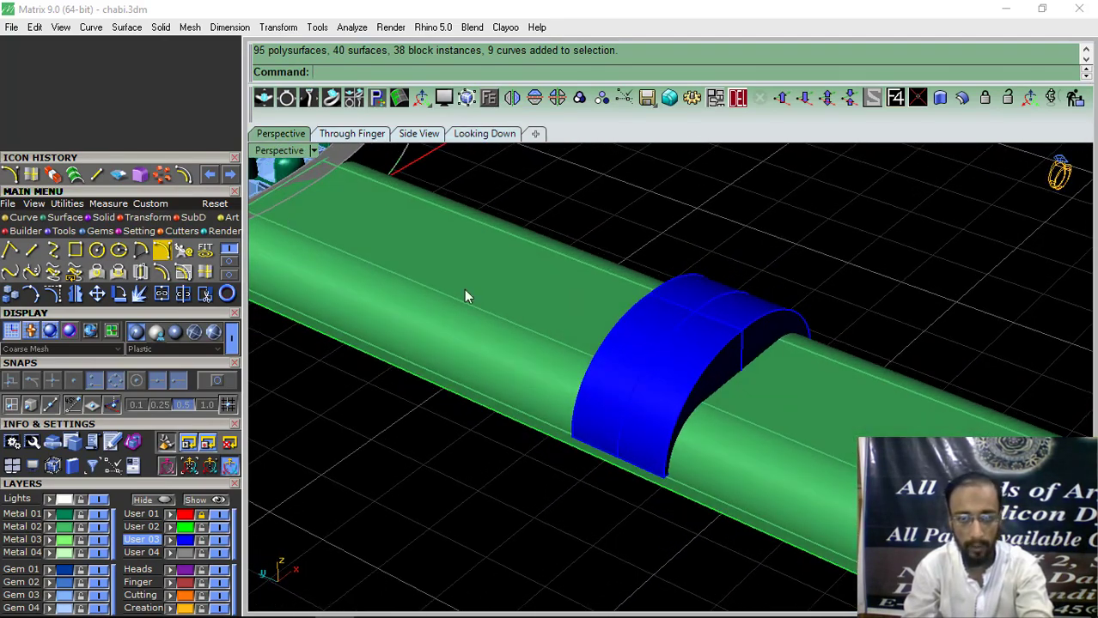
left_click(142, 176)
scroll(742, 381, "up", 3)
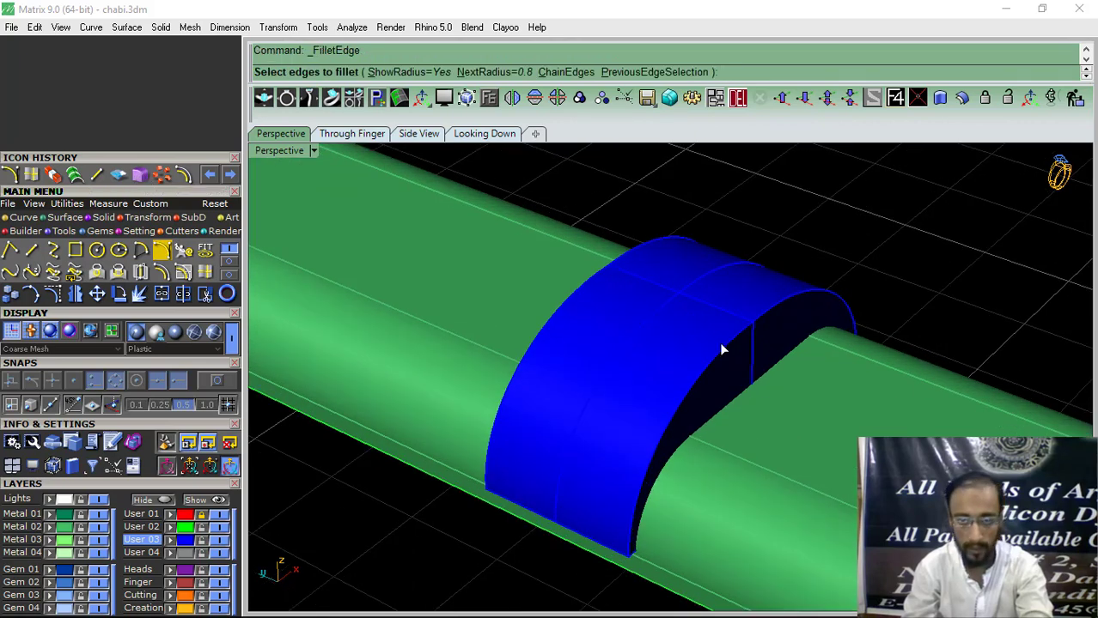
left_click(765, 317)
left_click(716, 277)
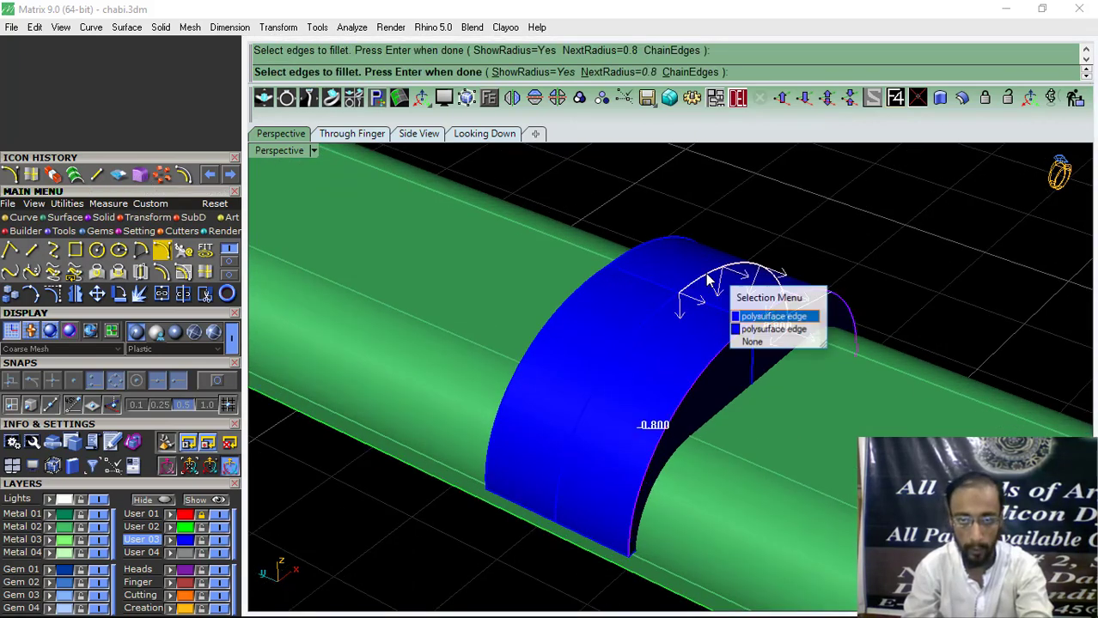
left_click(747, 314)
left_click(675, 326)
left_click(735, 365)
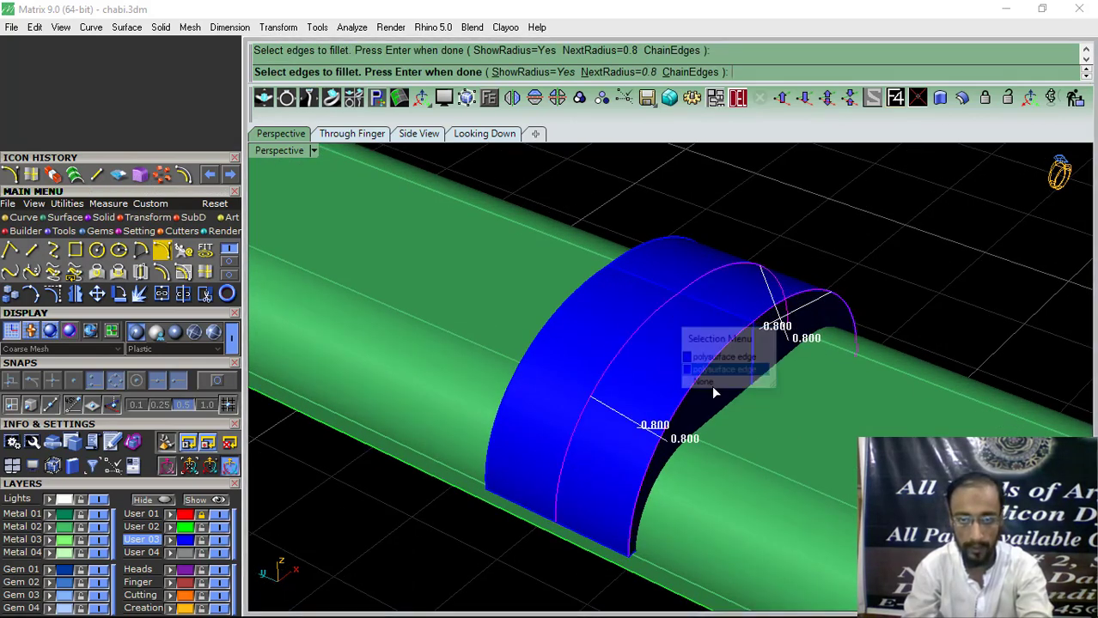
key("Return")
left_click(657, 72)
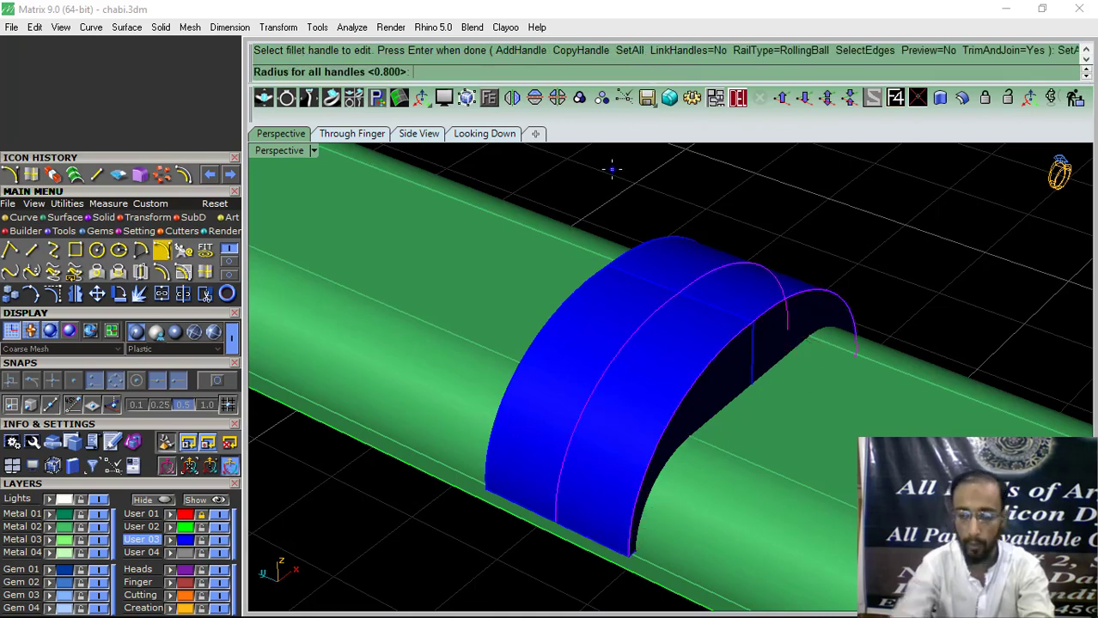
key("Return")
key("Return")
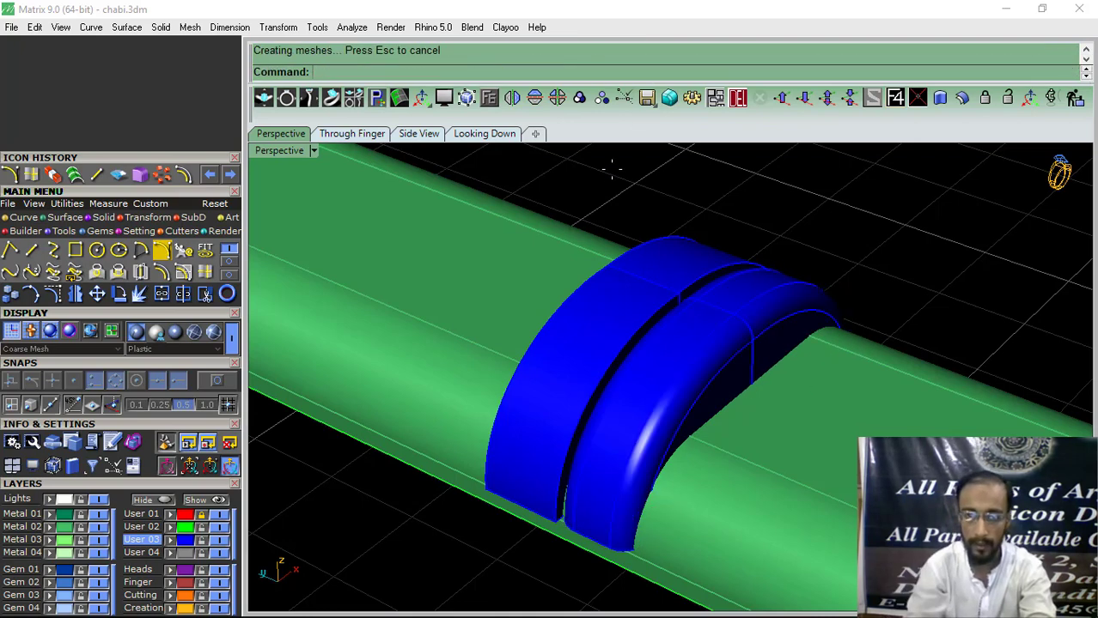
mouse_move(695, 365)
right_mouse_down()
mouse_move(718, 365)
mouse_move(669, 323)
mouse_move(695, 346)
right_mouse_up()
Delete the unfilleted upper middle band and the unfilleted band at the shaft's end.
left_click(687, 296)
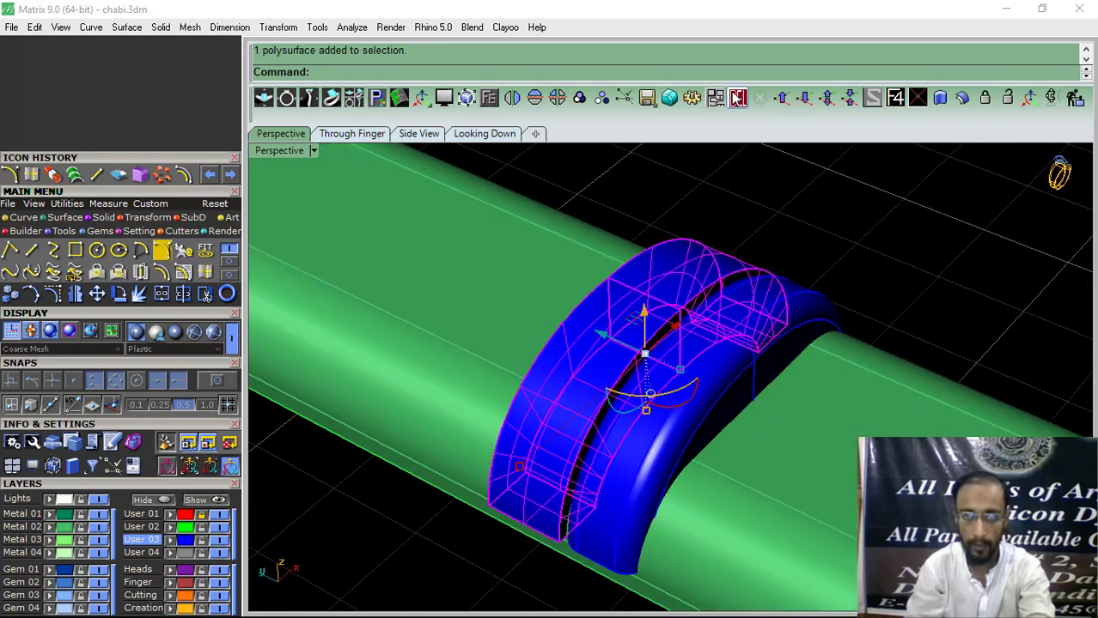
left_click(737, 97)
scroll(580, 265, "down", 5)
scroll(1020, 388, "up", 3)
left_click(864, 481)
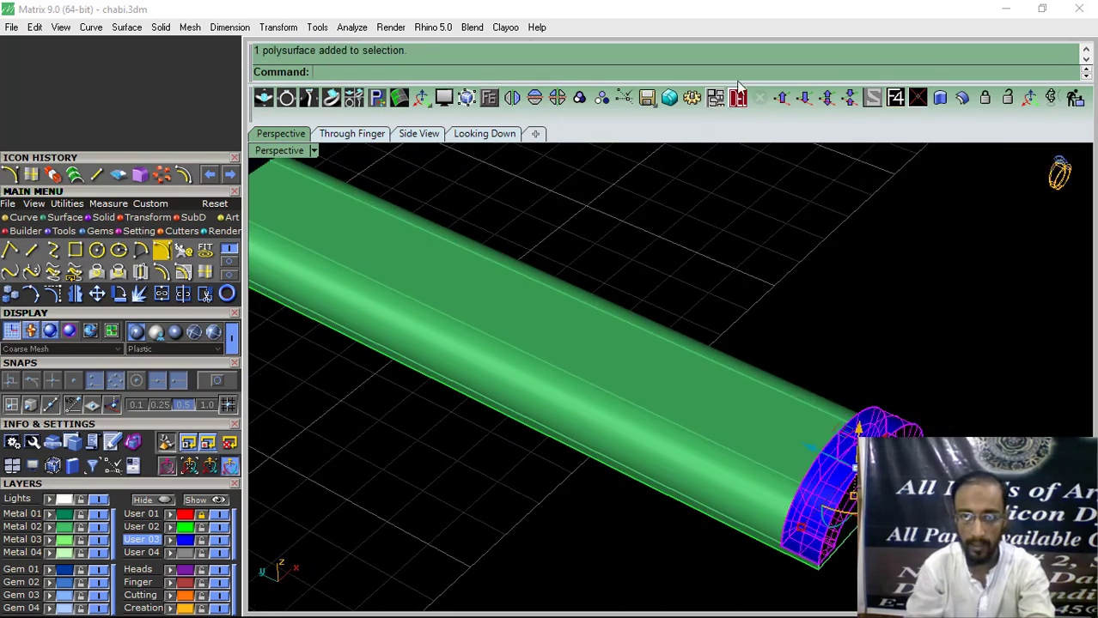
left_click(737, 97)
Copy the filleted band in the top view, placing the copy directly above it to form the double band.
left_click(486, 134)
scroll(653, 338, "up", 5)
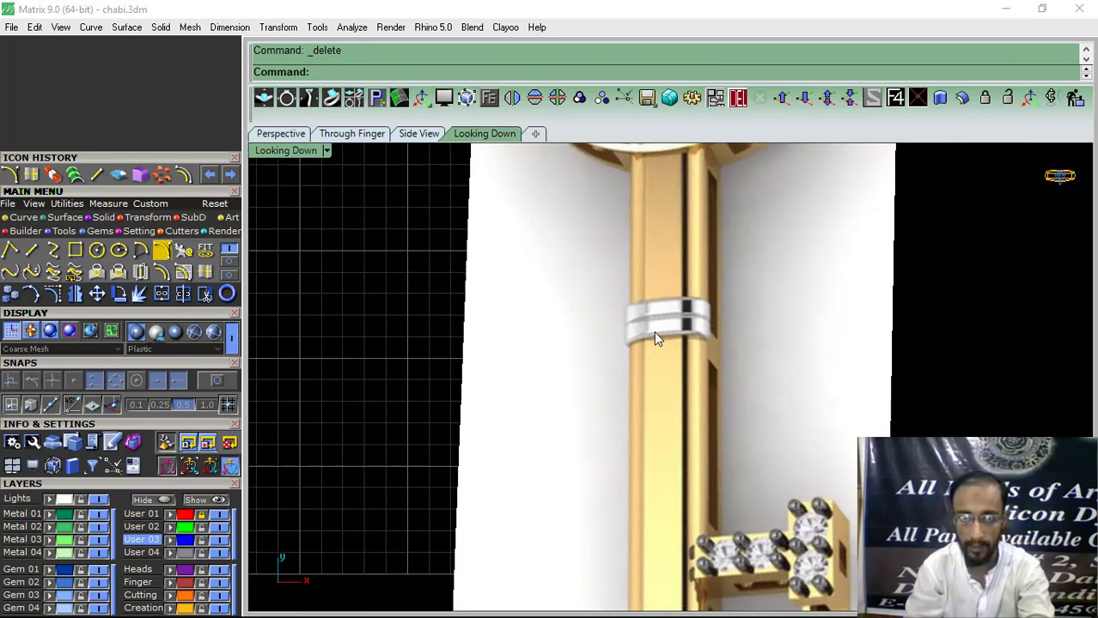
scroll(571, 327, "down", 5)
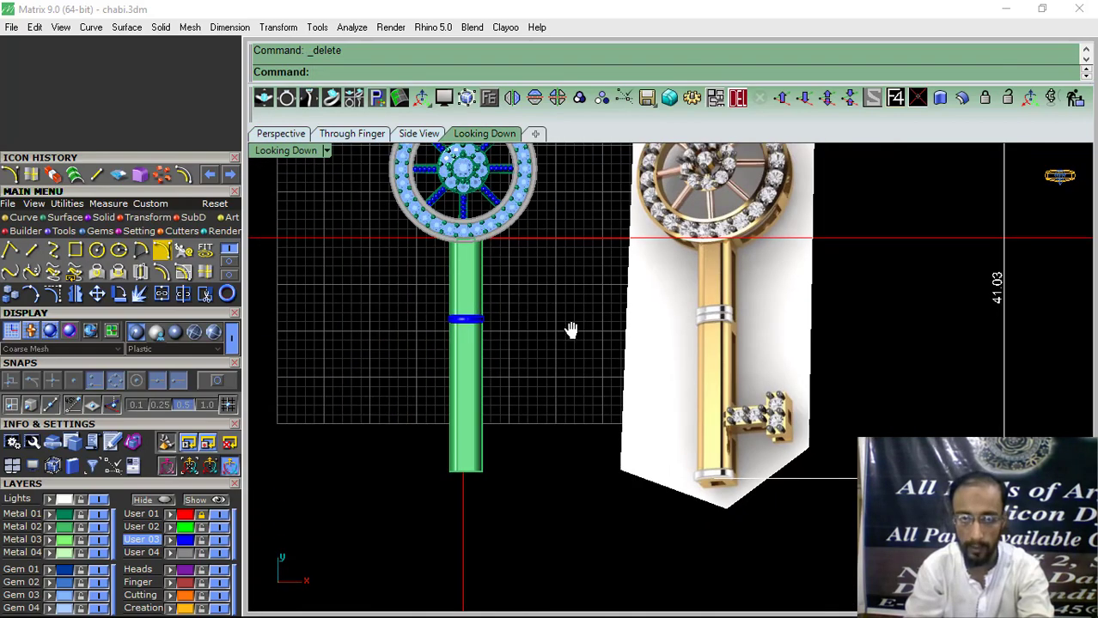
scroll(512, 368, "up", 5)
left_click(502, 330)
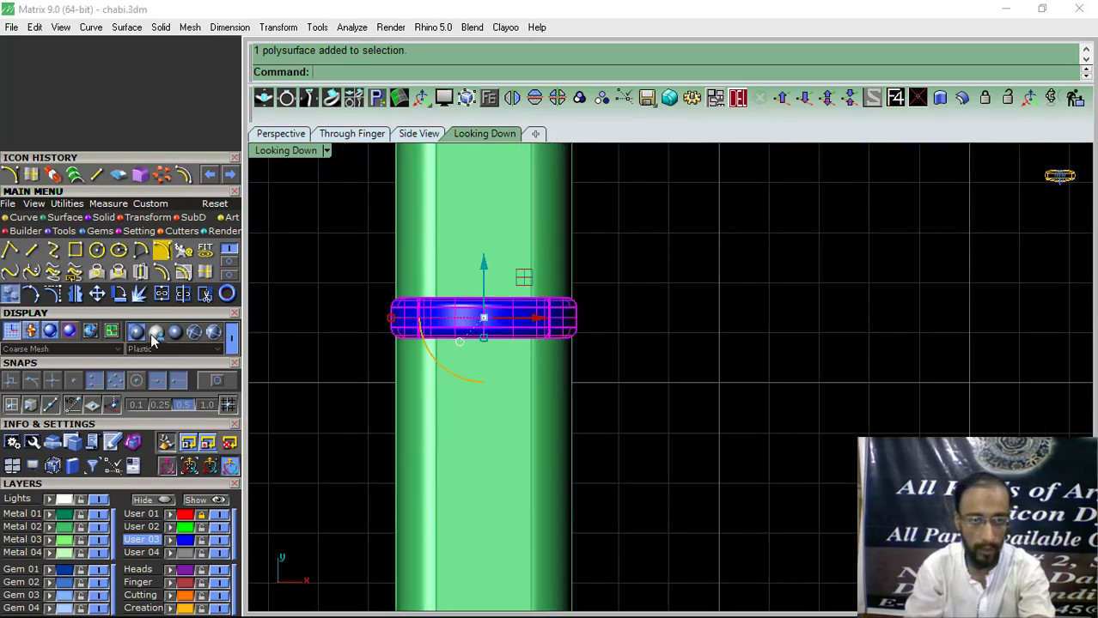
left_click(118, 294)
scroll(495, 301, "down", 5)
scroll(490, 297, "up", 9)
left_click(488, 342)
scroll(488, 277, "up", 5)
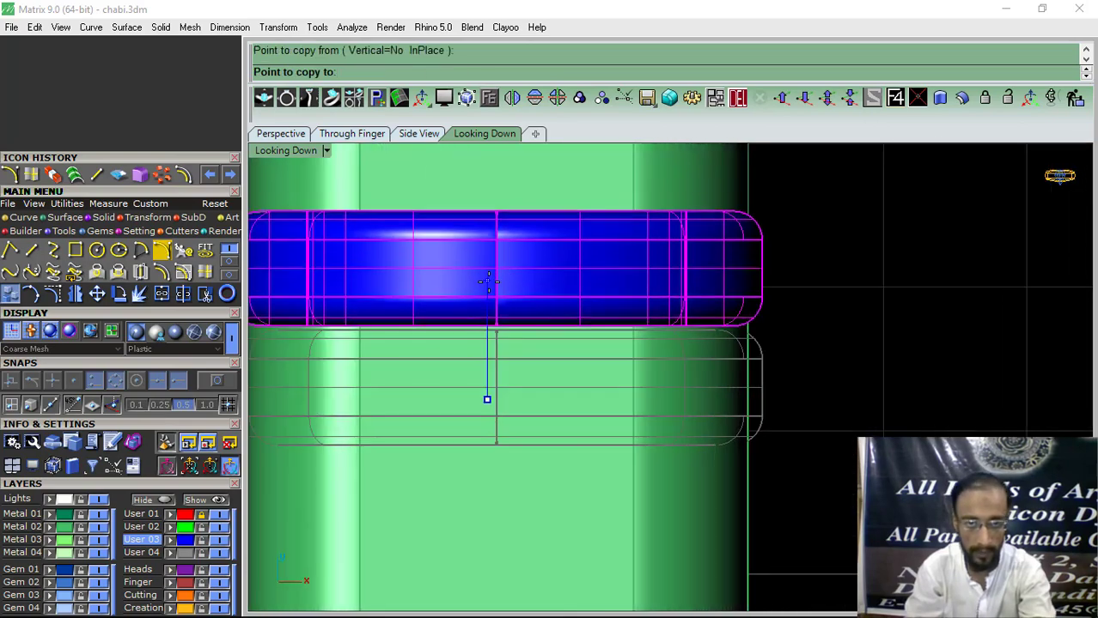
left_click(490, 285)
key("Return")
Copy the filleted band down to the lower end of the shaft, level with the shaft's end.
scroll(503, 273, "down", 10)
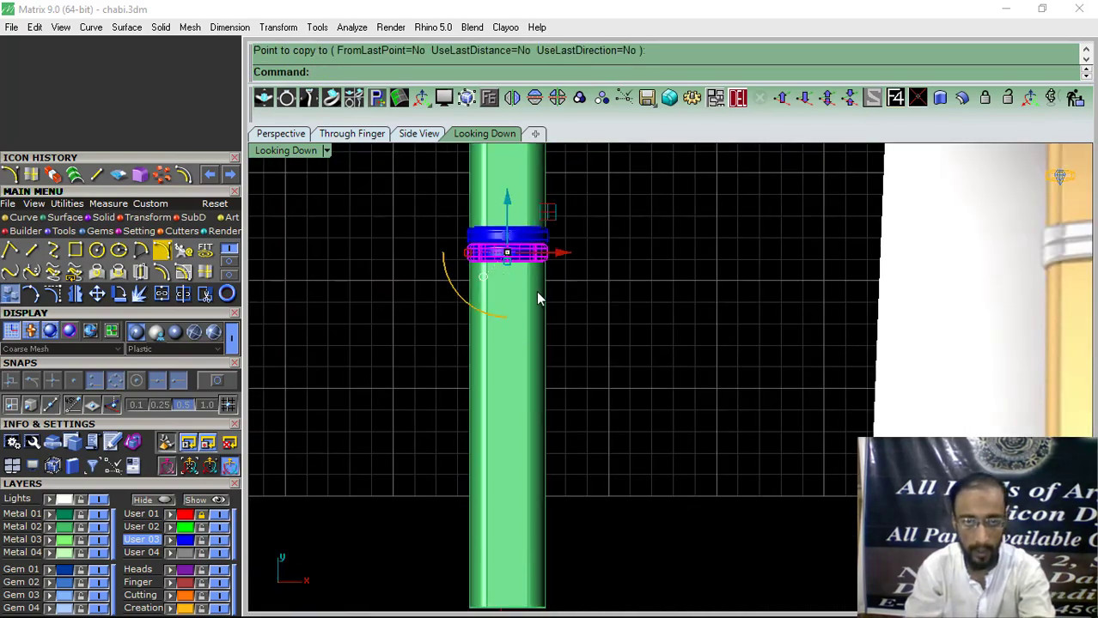
right_click(536, 292)
left_click(506, 247)
scroll(487, 262, "down", 8)
scroll(487, 387, "up", 13)
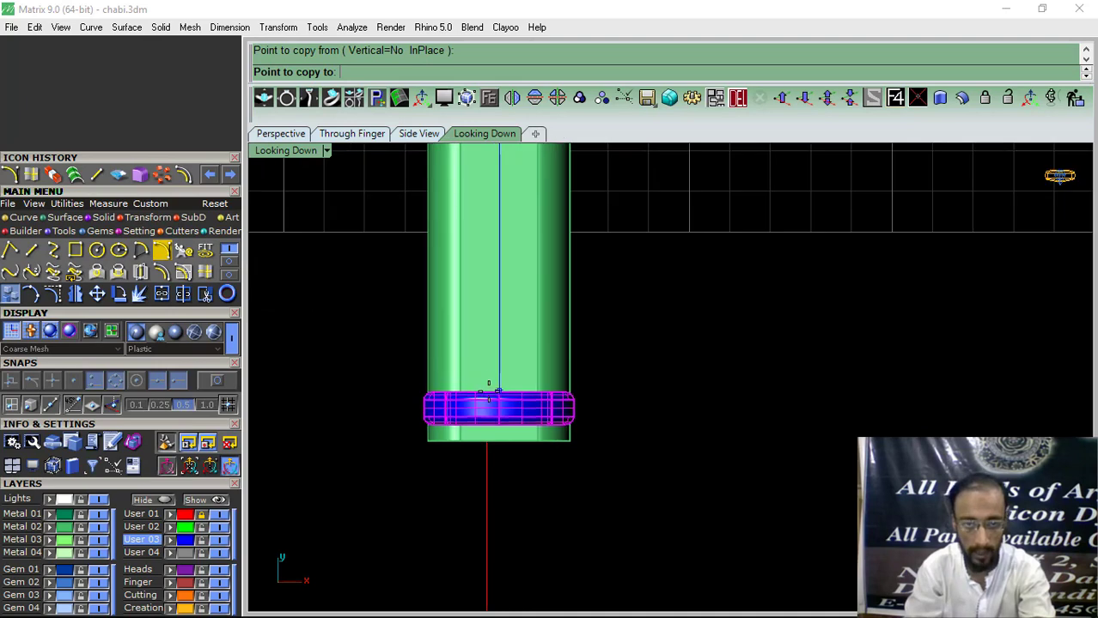
left_click(488, 411)
key("Return")
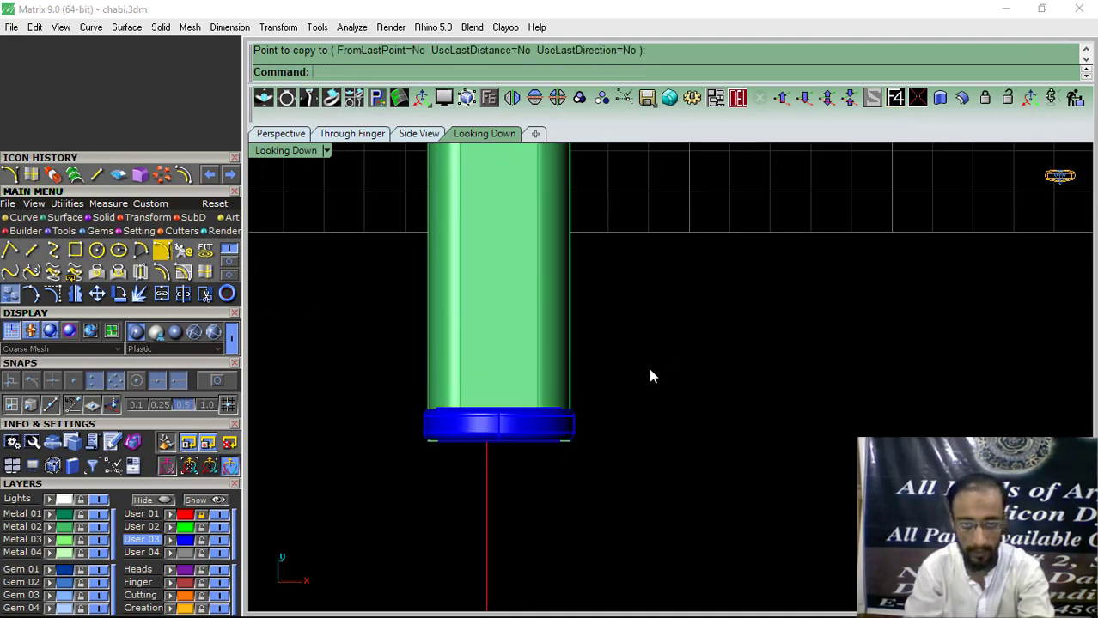
scroll(534, 328, "down", 8)
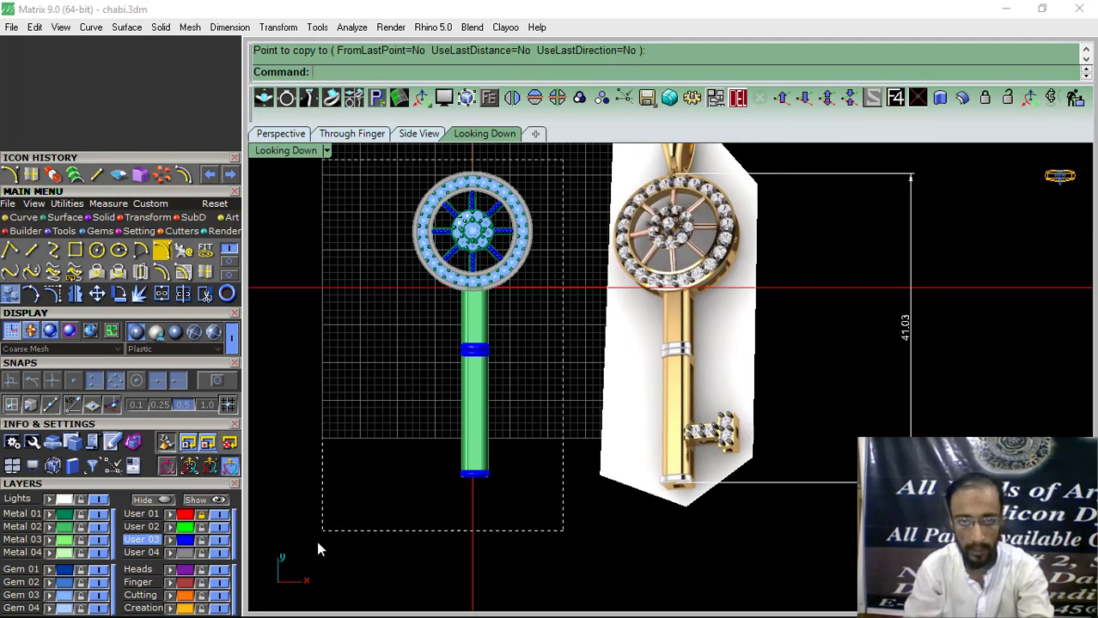
Move the whole key model over the reference image to compare its proportions, and undo the move.
left_click_drag(318, 544, 320, 541)
left_click_drag(526, 330, 728, 329)
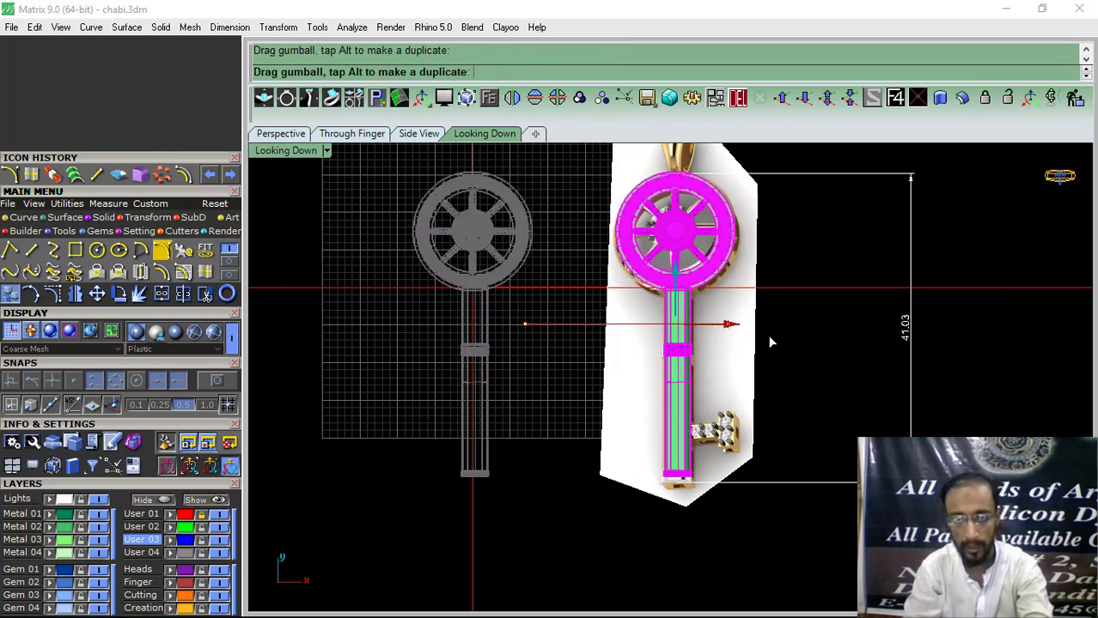
left_click(835, 348)
scroll(834, 351, "down", 4)
right_click_drag(832, 367, 761, 369)
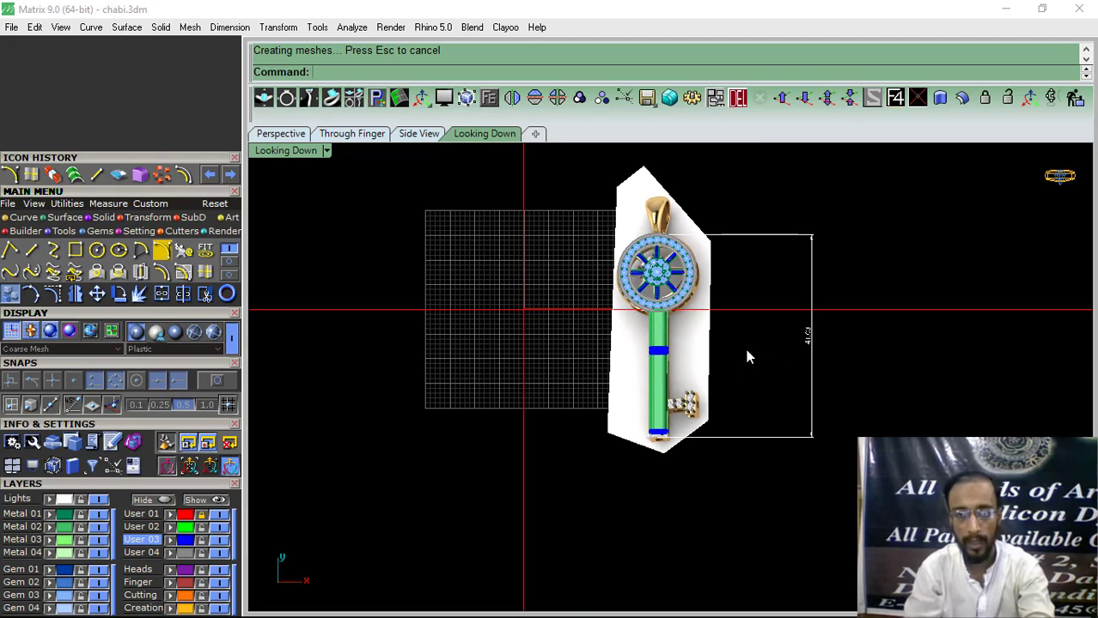
key("ctrl+z")
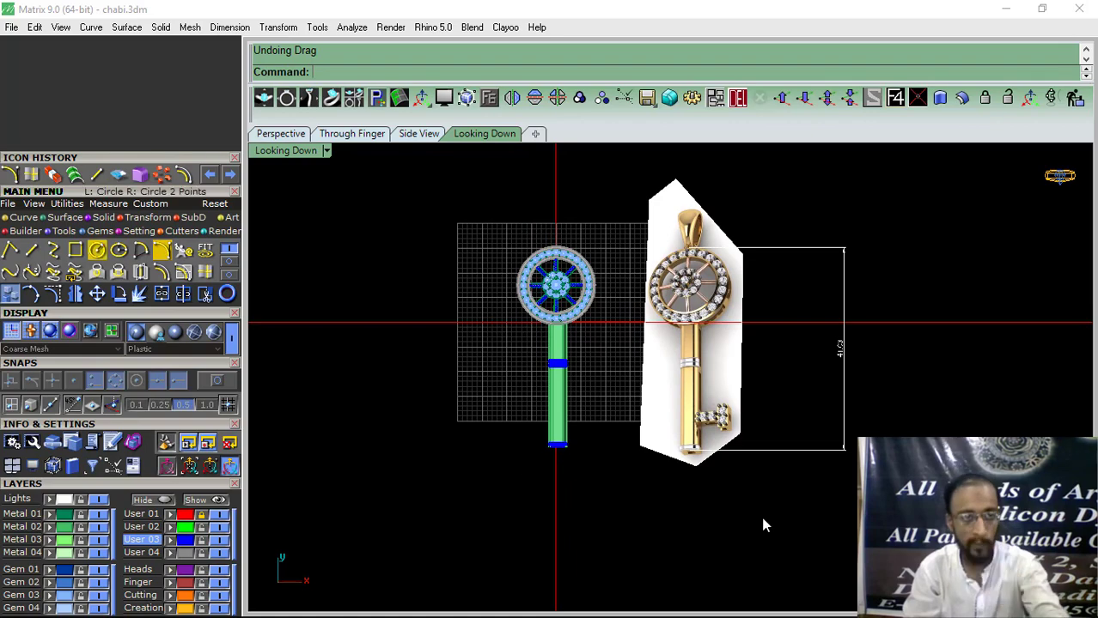
Draw a horizontal line outward from the shaft's right edge near its lower end, as the upper guide for the key bit.
scroll(726, 434, "up", 5)
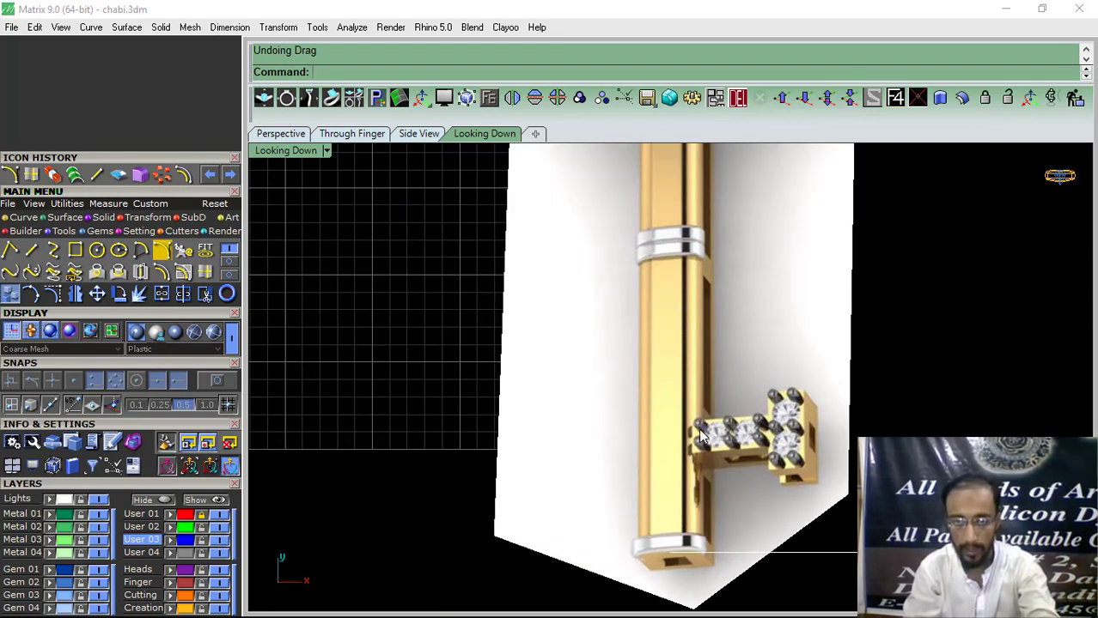
scroll(734, 436, "up", 2)
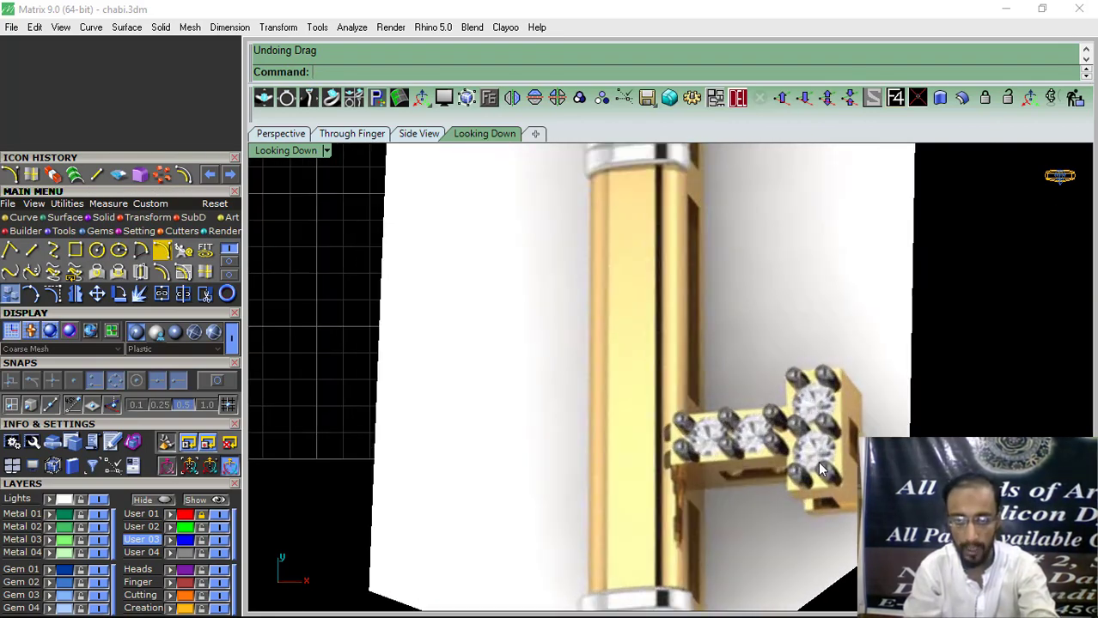
scroll(820, 470, "down", 6)
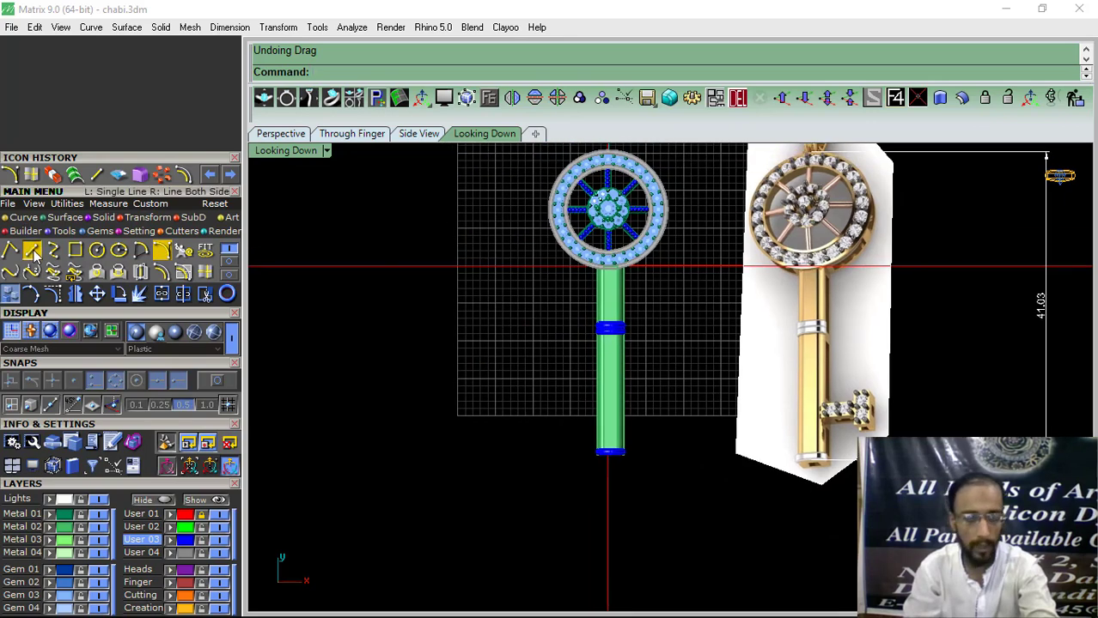
left_click(32, 251)
scroll(623, 430, "up", 5)
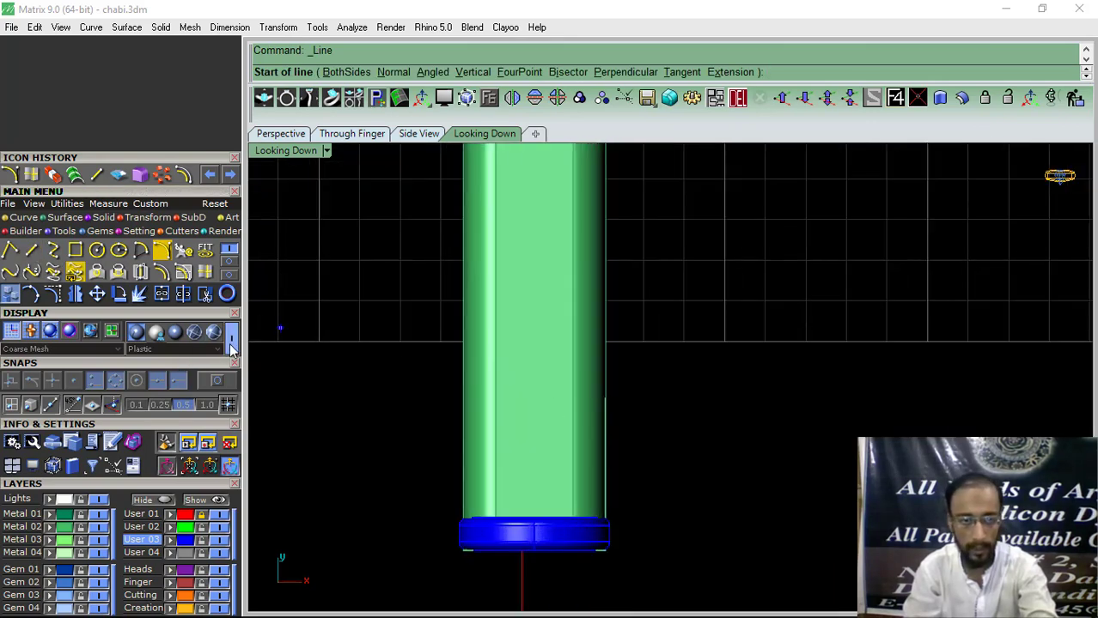
scroll(617, 404, "down", 5)
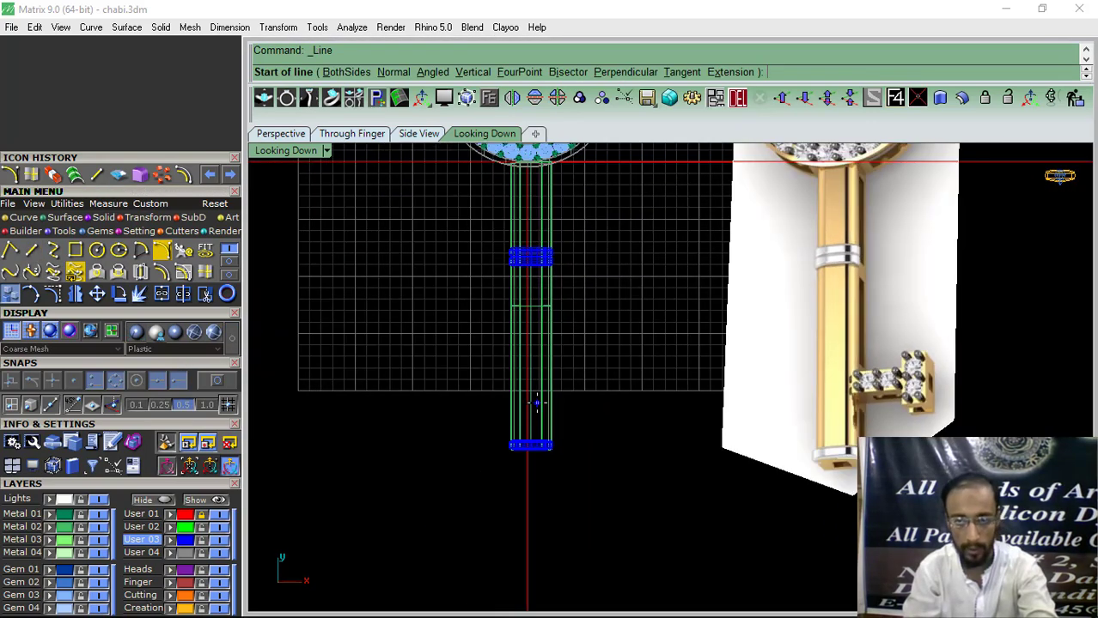
scroll(545, 367, "up", 2)
left_click(546, 379)
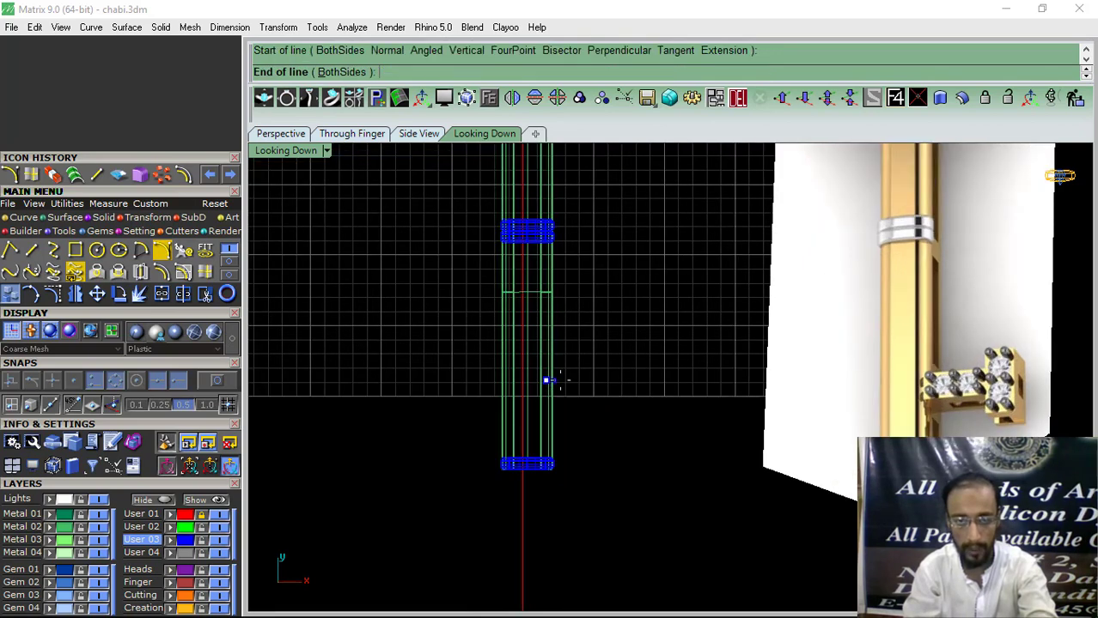
scroll(553, 380, "up", 2)
scroll(567, 370, "down", 3)
scroll(593, 375, "up", 3)
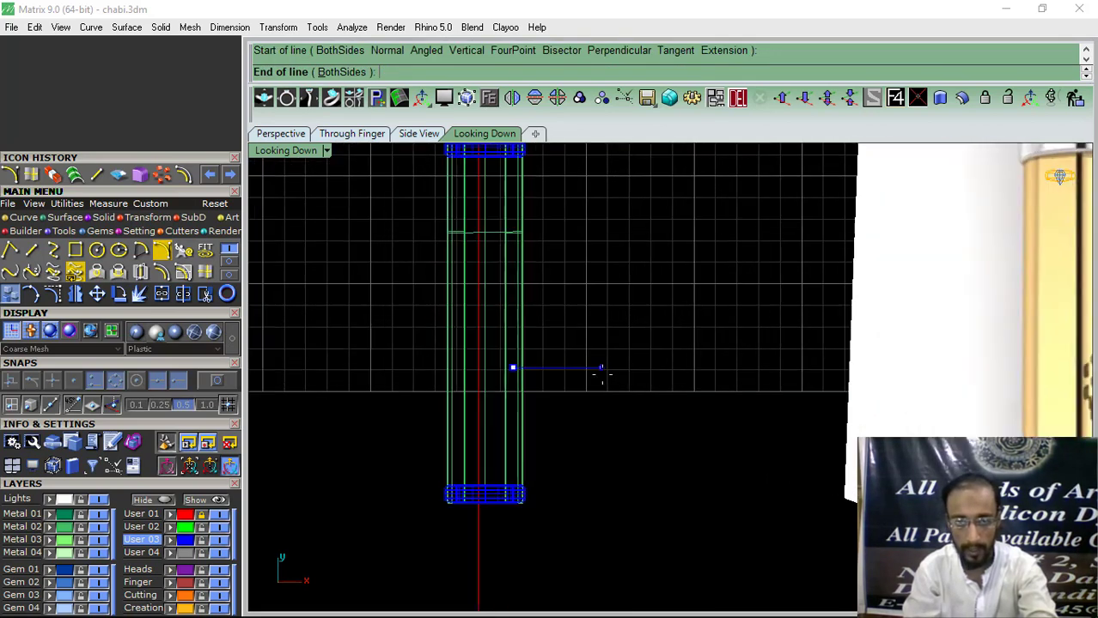
left_click(713, 368)
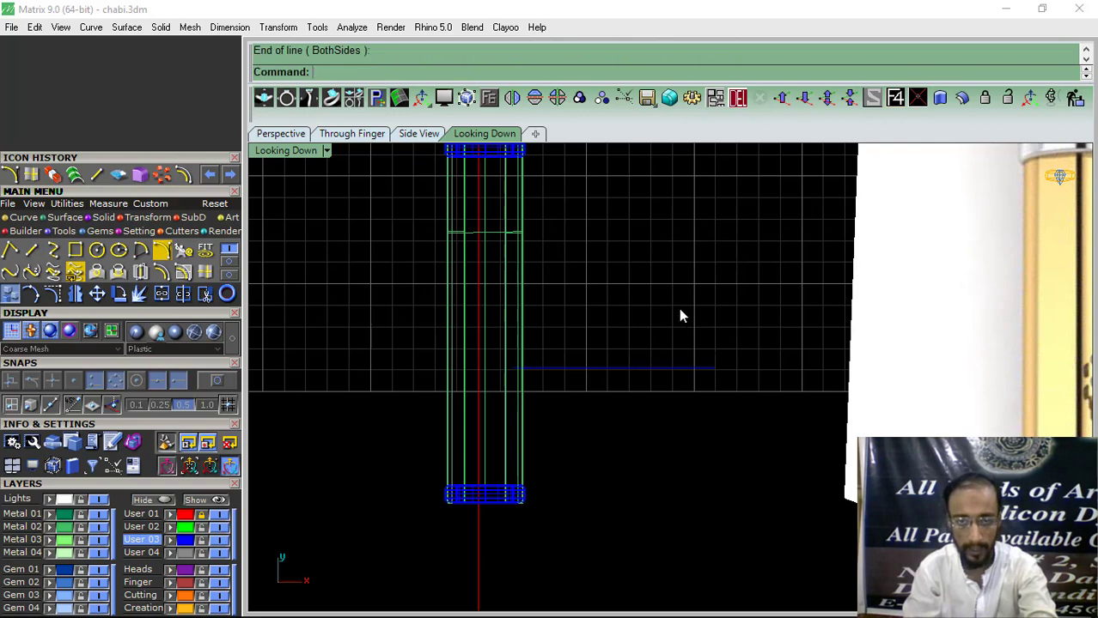
Load a 1.3 mm round diamond with the gem loader.
left_click(98, 232)
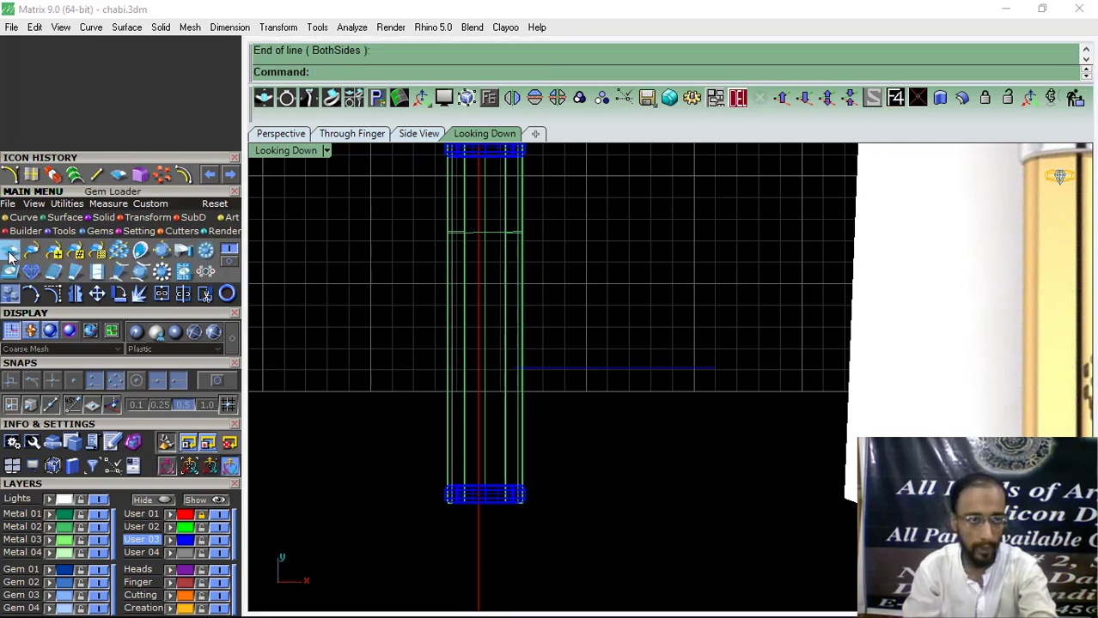
left_click(90, 483)
left_click_drag(87, 486, 146, 301)
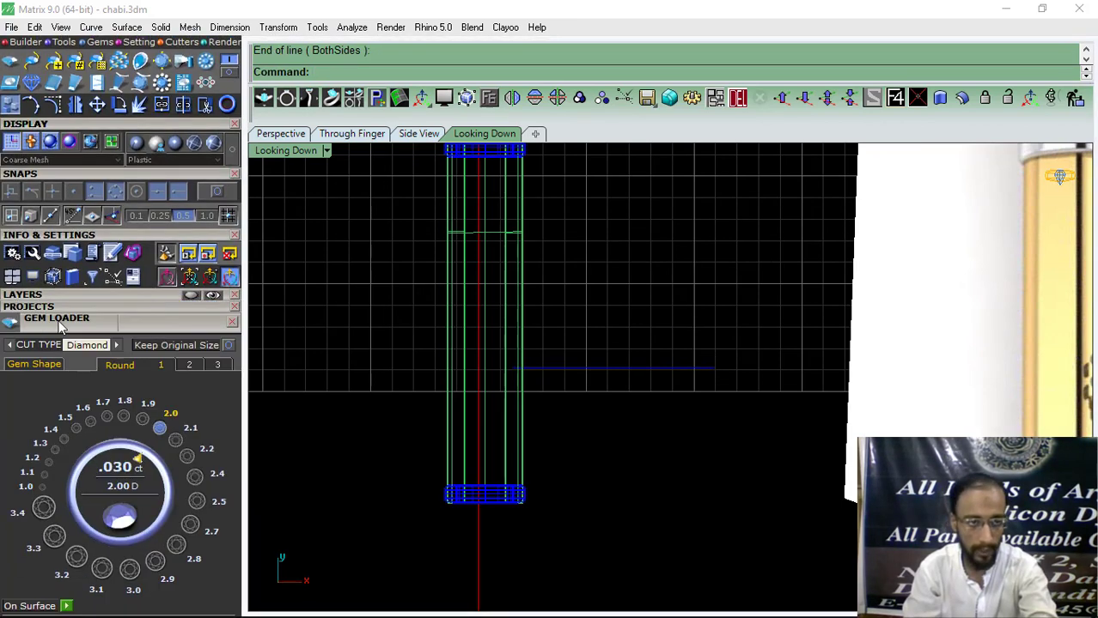
left_click(75, 293)
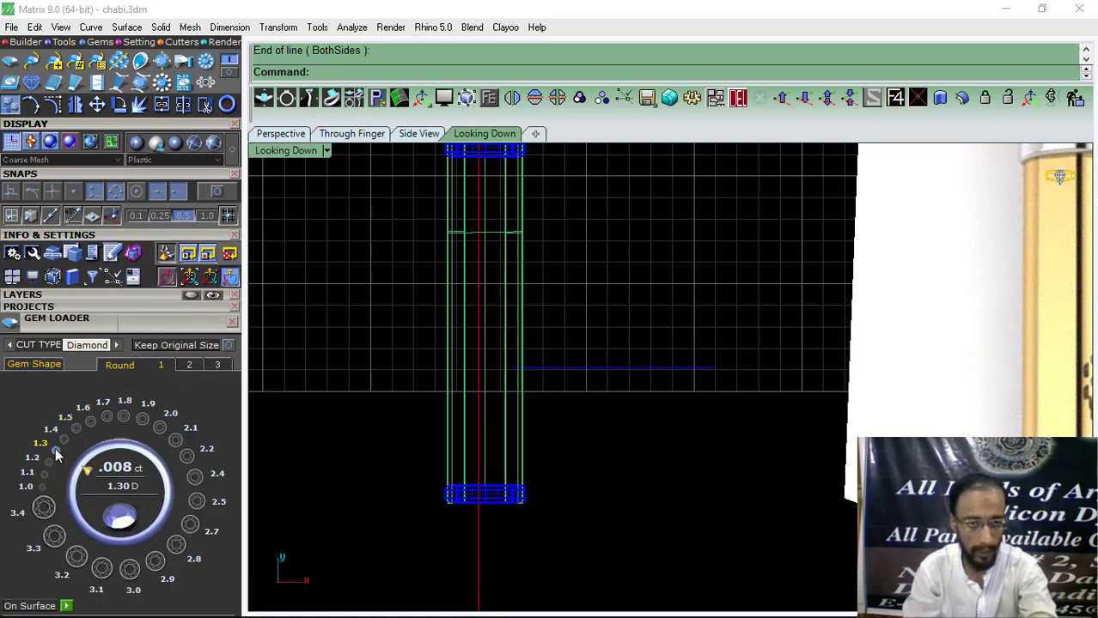
left_click(176, 440)
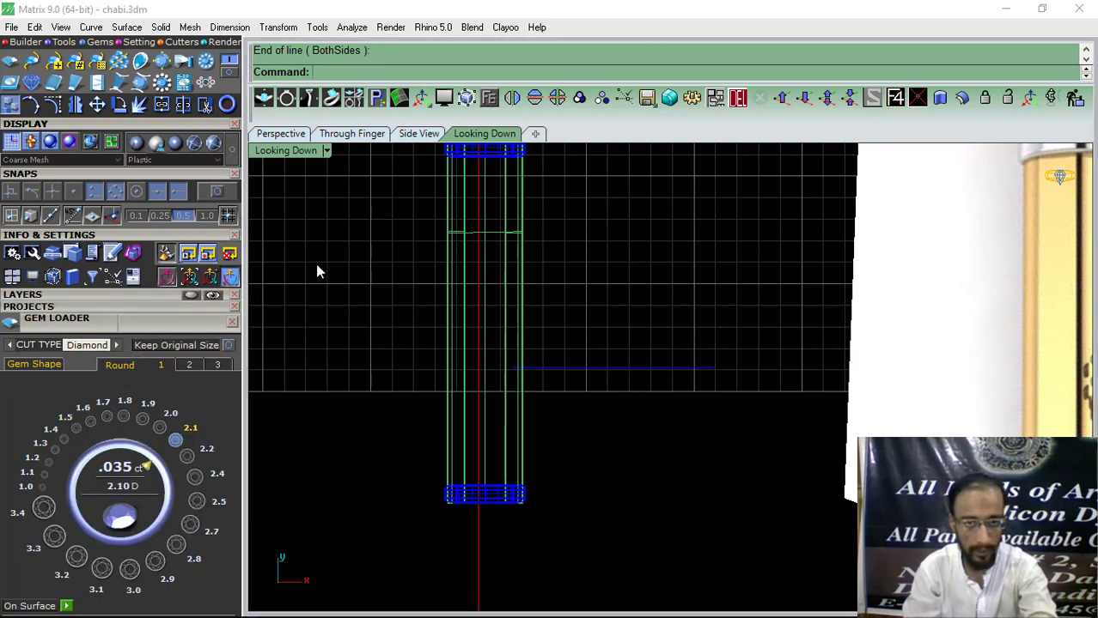
Move the diamond from the origin 0,0,0 to just below the horizontal line beside the shaft, and nudge it up and slightly outward.
left_click(98, 104)
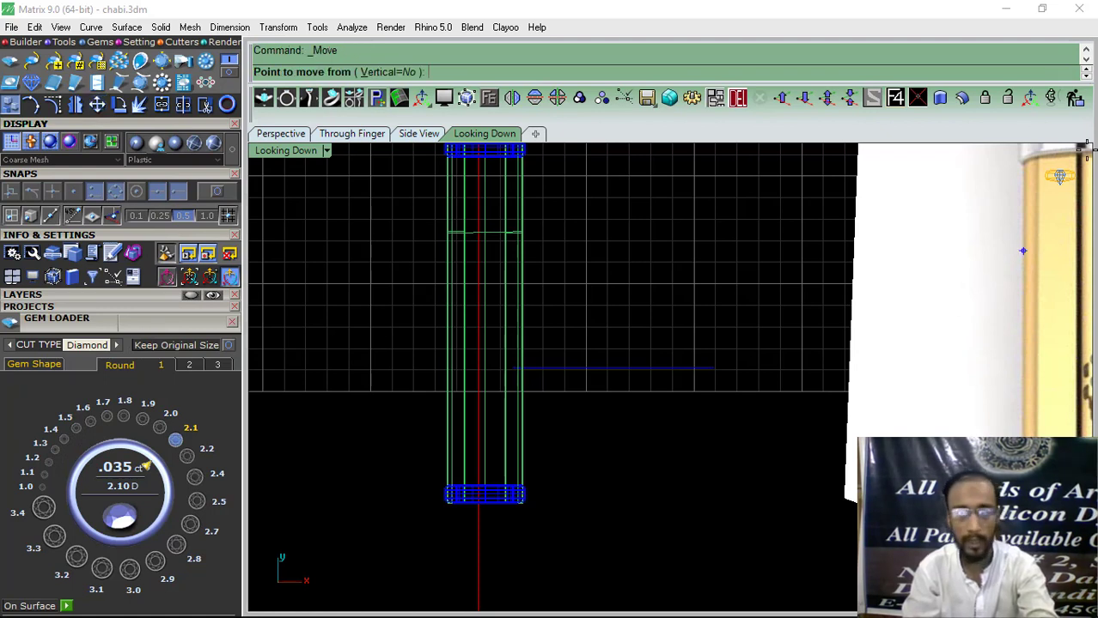
type("0,0,0")
key("Return")
scroll(537, 397, "up", 3)
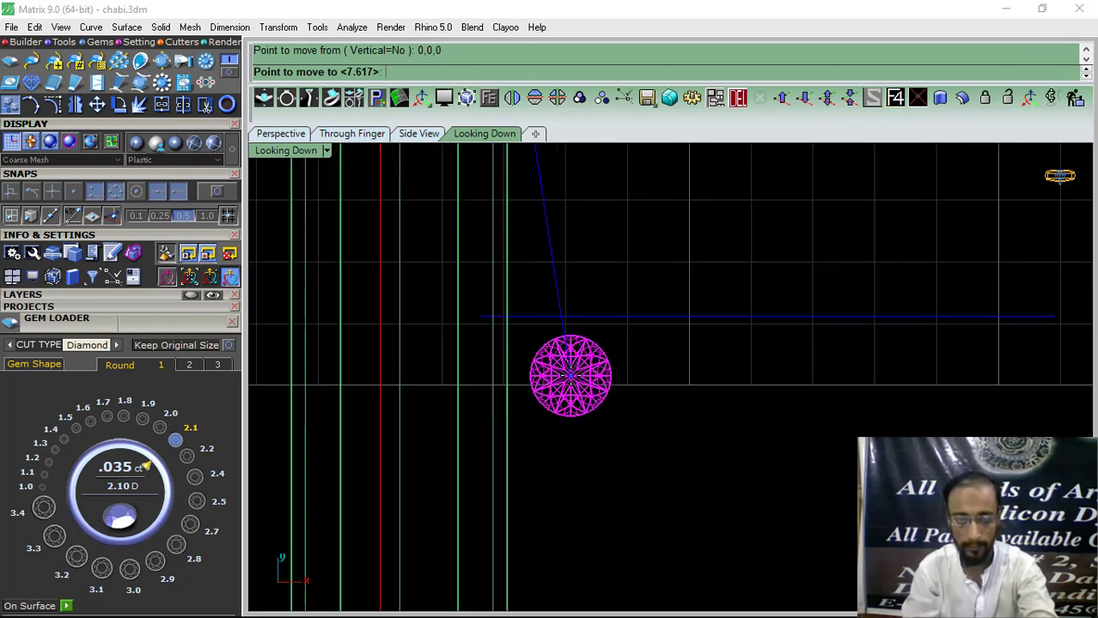
left_click(570, 376)
left_click(634, 402)
left_click(573, 389)
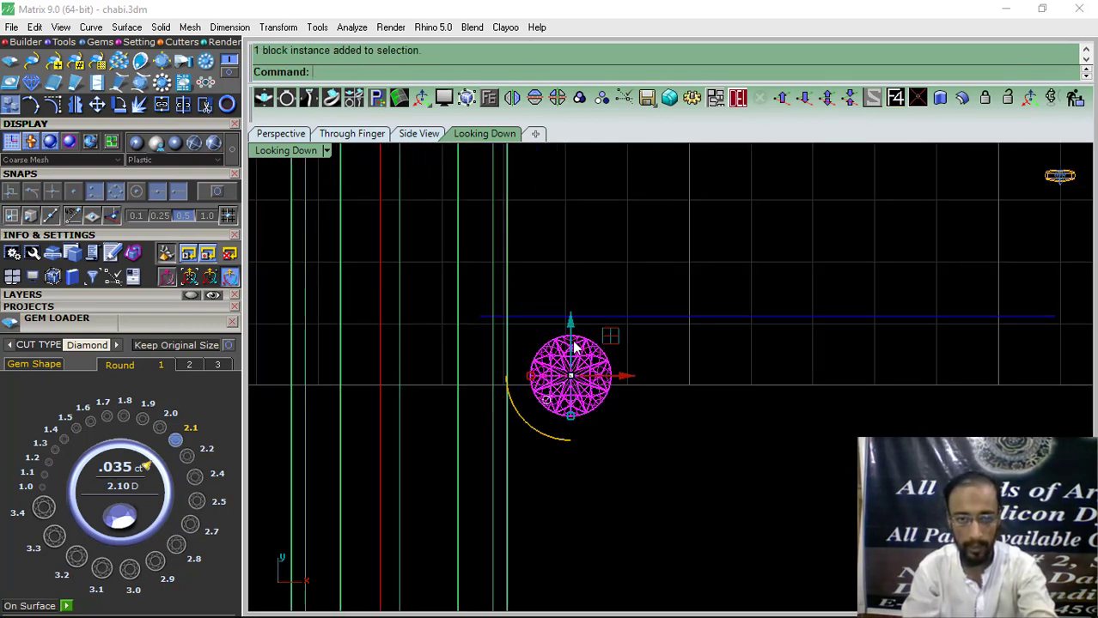
scroll(574, 346, "up", 1)
left_click_drag(570, 341, 571, 335)
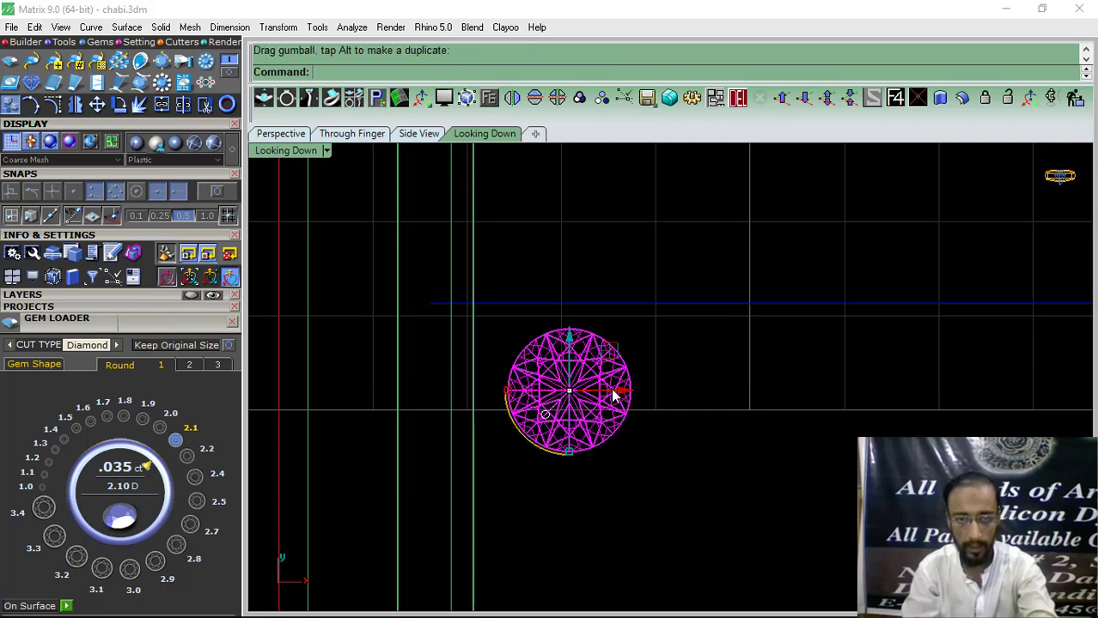
left_click_drag(613, 391, 620, 388)
left_click(732, 341)
Try offsetting the horizontal line downward by 1.5 mm and centring the diamond between the two lines.
left_click(715, 304)
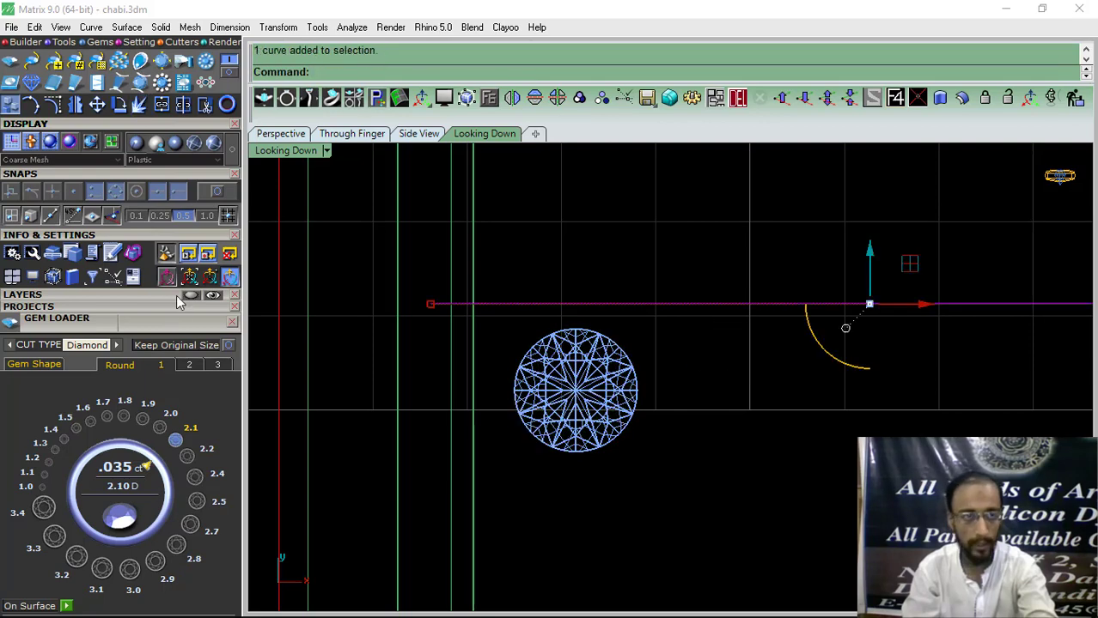
left_click(230, 324)
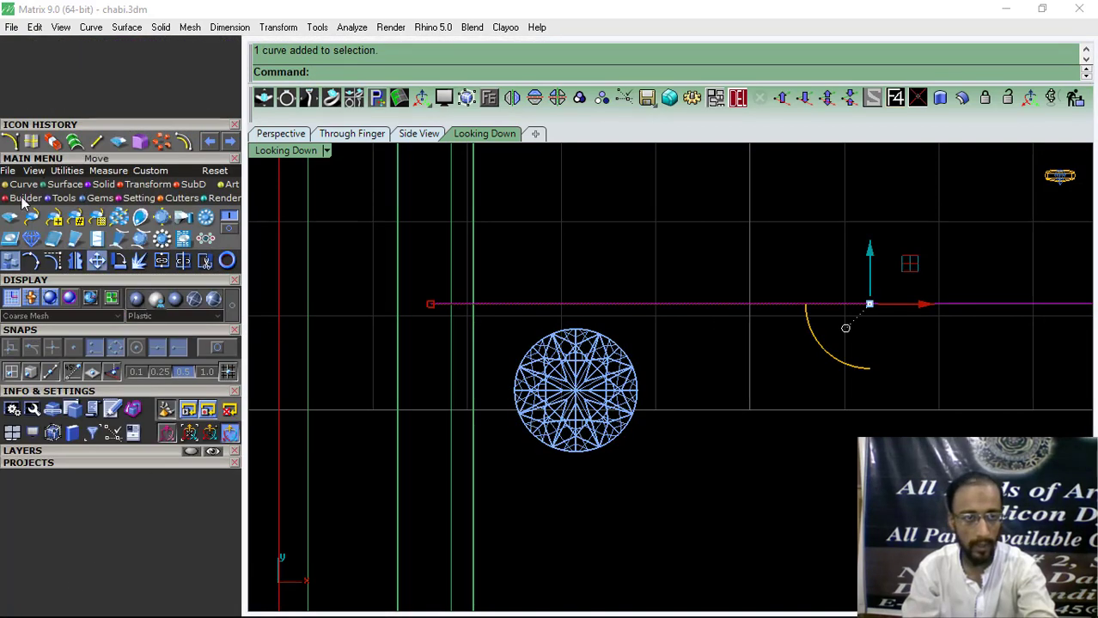
left_click(183, 142)
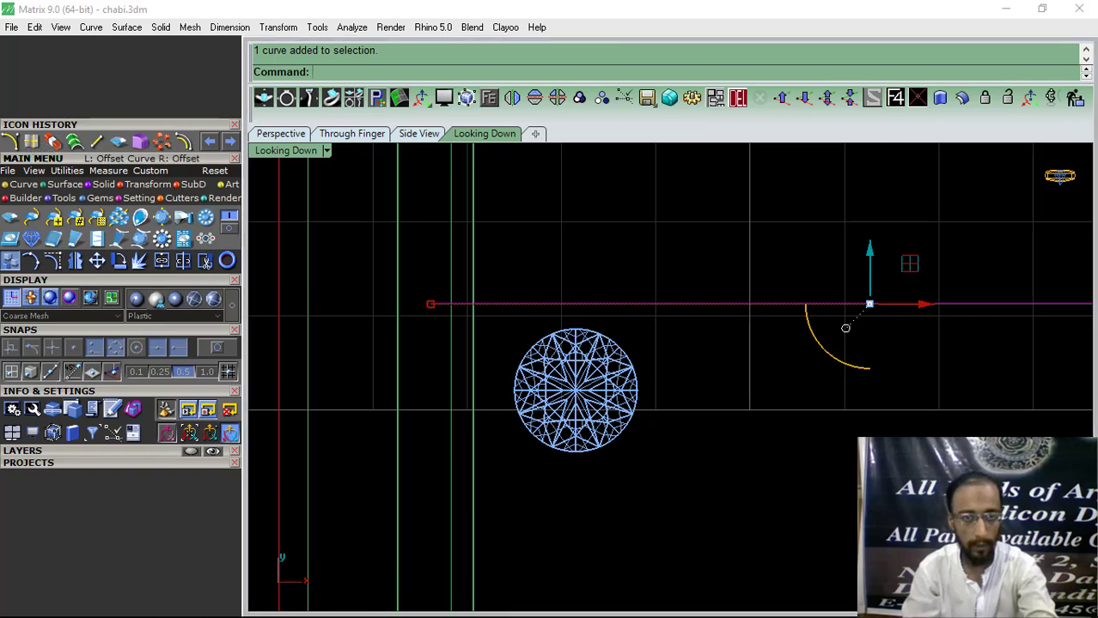
key("Return")
left_click(563, 535)
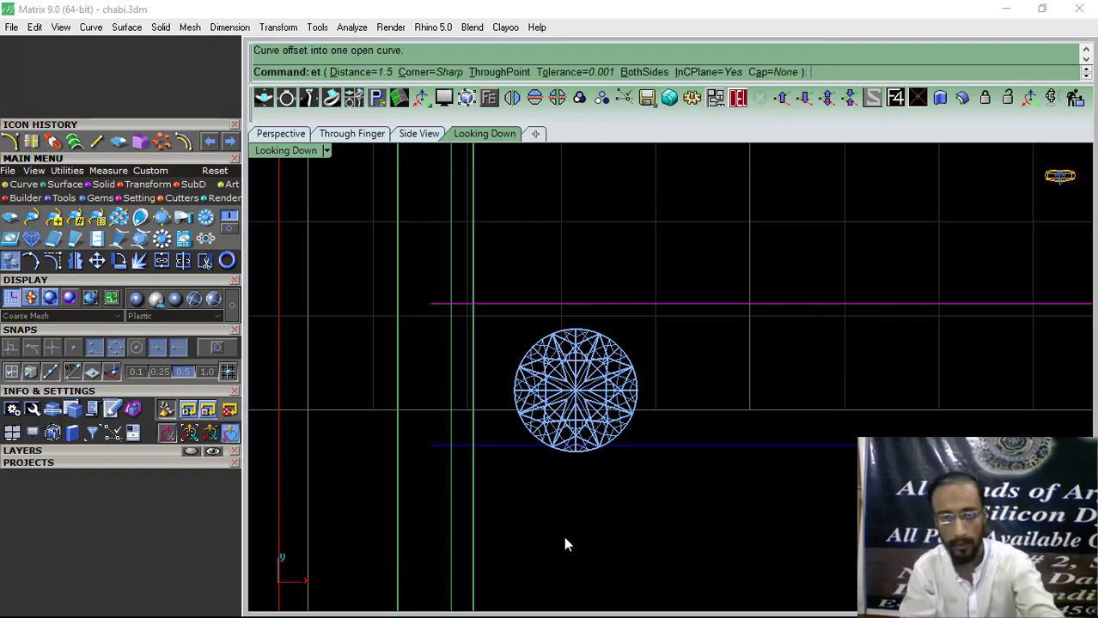
left_click(679, 405)
scroll(594, 366, "up", 4)
left_click(591, 371)
left_click_drag(564, 346, 563, 326)
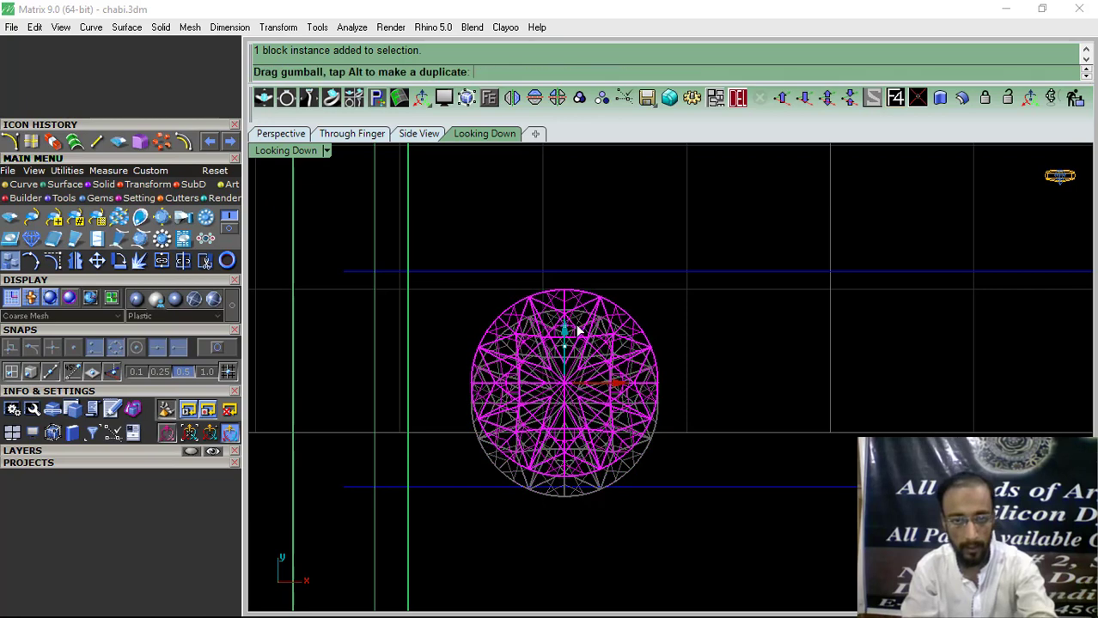
key("ctrl+z")
key("ctrl+z")
Offset the horizontal line downward by 1.6 mm and centre the diamond vertically between the two lines.
left_click(718, 271)
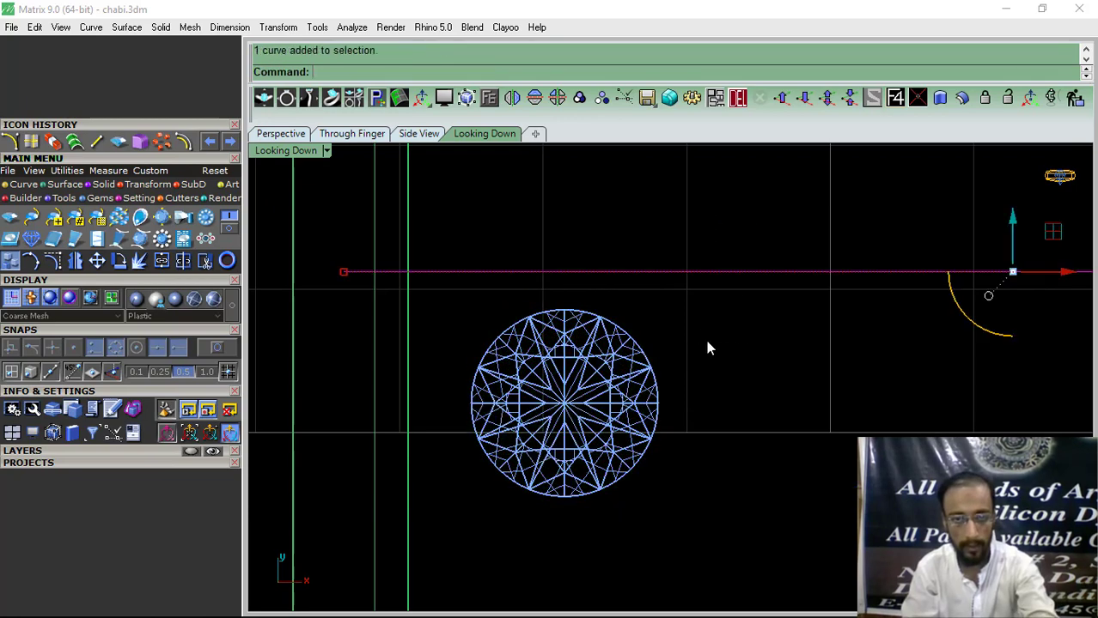
right_click(706, 342)
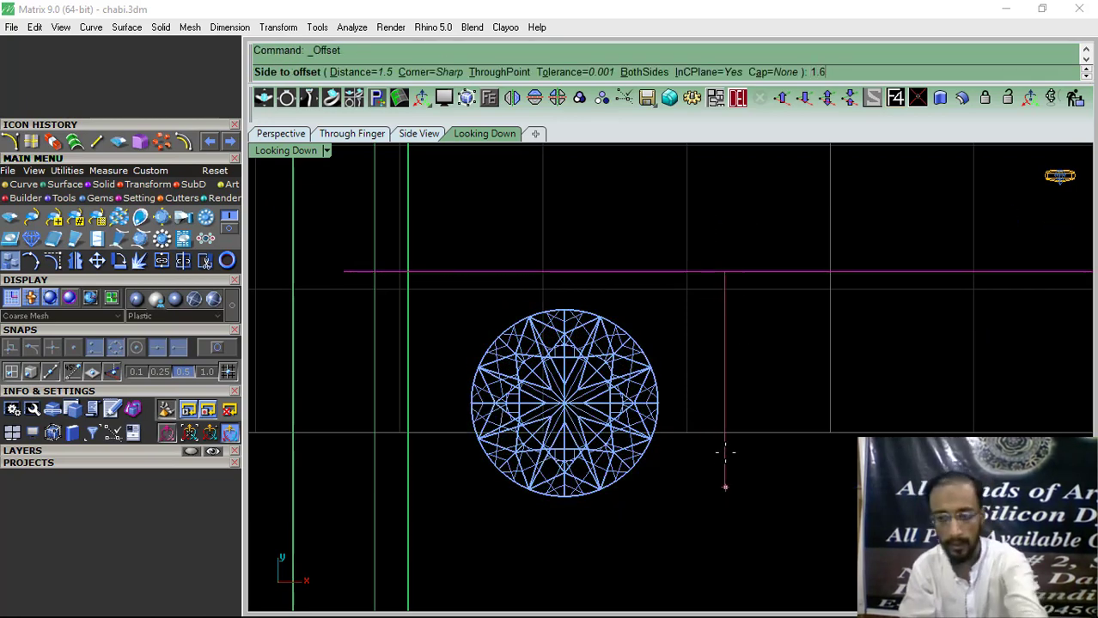
left_click(724, 452)
left_click(564, 356)
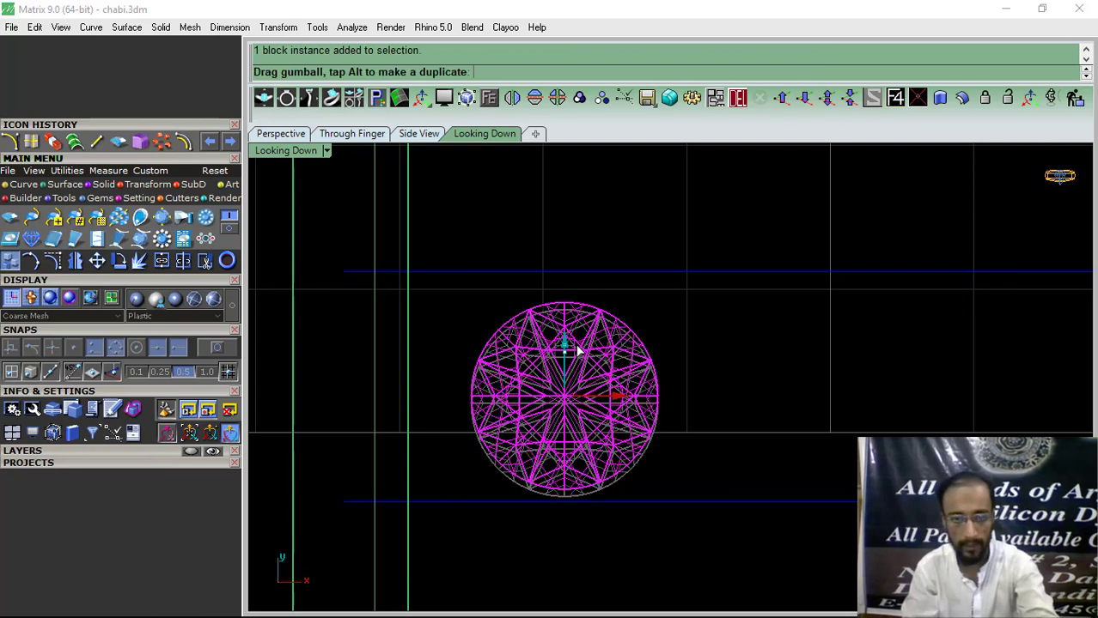
left_click_drag(576, 345, 581, 340)
left_click(782, 361)
scroll(429, 330, "down", 8)
Copy the diamond horizontally away from the shaft between the guide lines, leaving a small gap between the two stones.
left_click(477, 360)
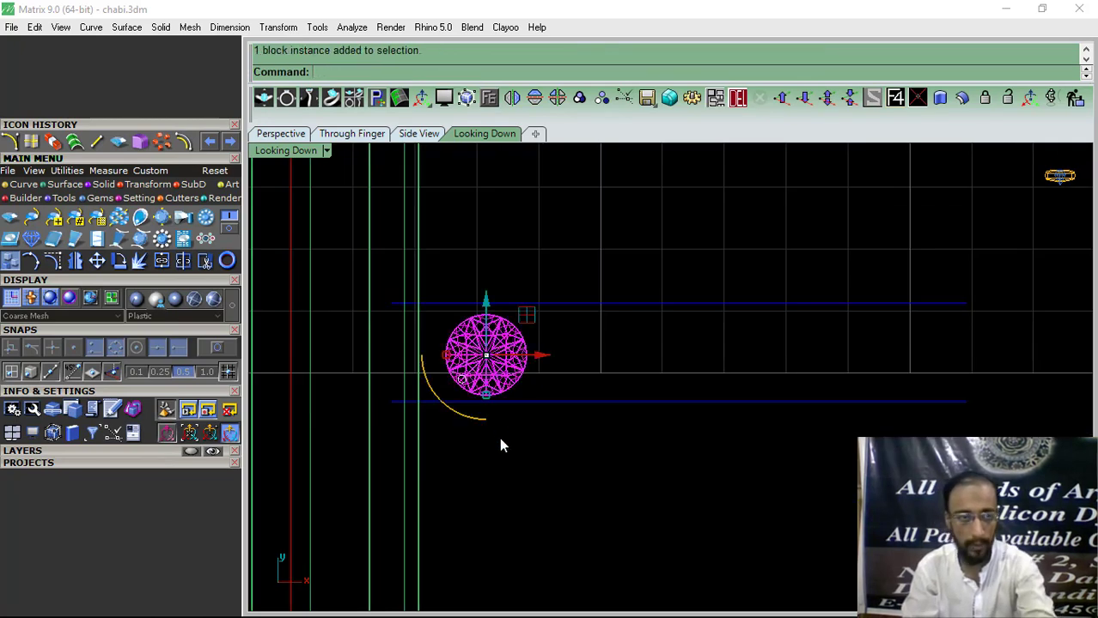
left_click(10, 261)
scroll(477, 357, "up", 4)
left_click(473, 336)
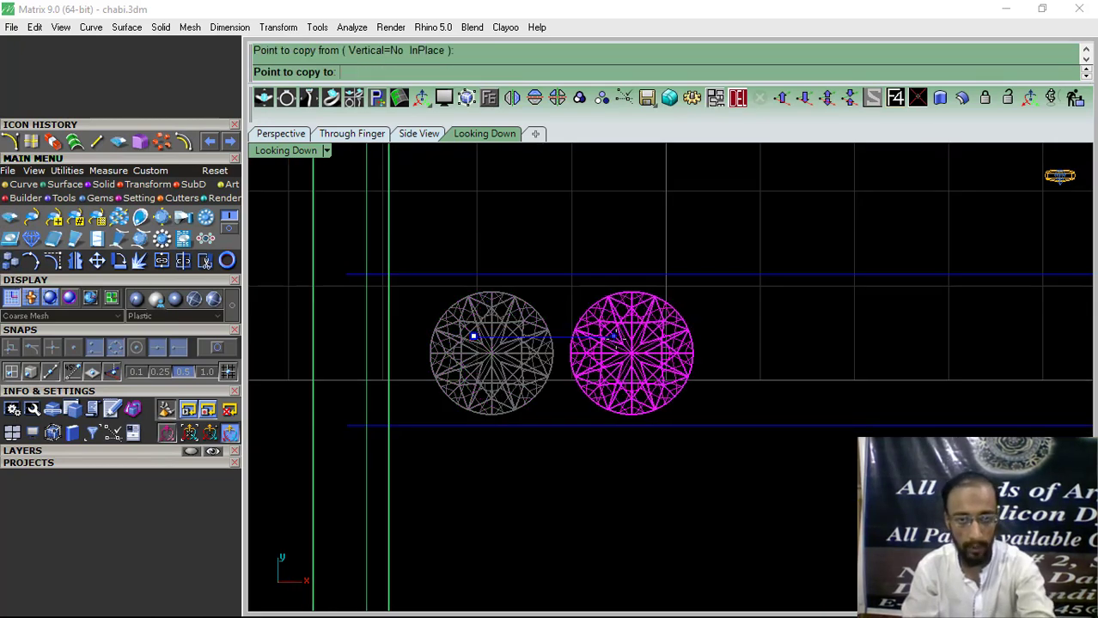
left_click(616, 336)
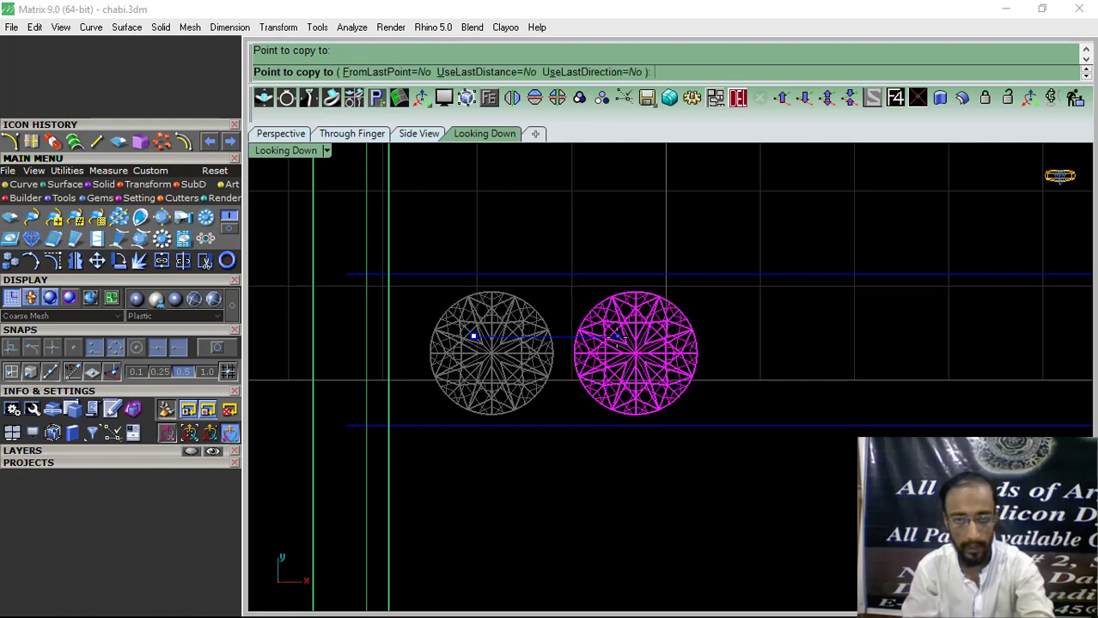
right_click(616, 336)
scroll(492, 293, "down", 6)
left_click_drag(725, 212, 614, 480)
scroll(550, 359, "down", 2)
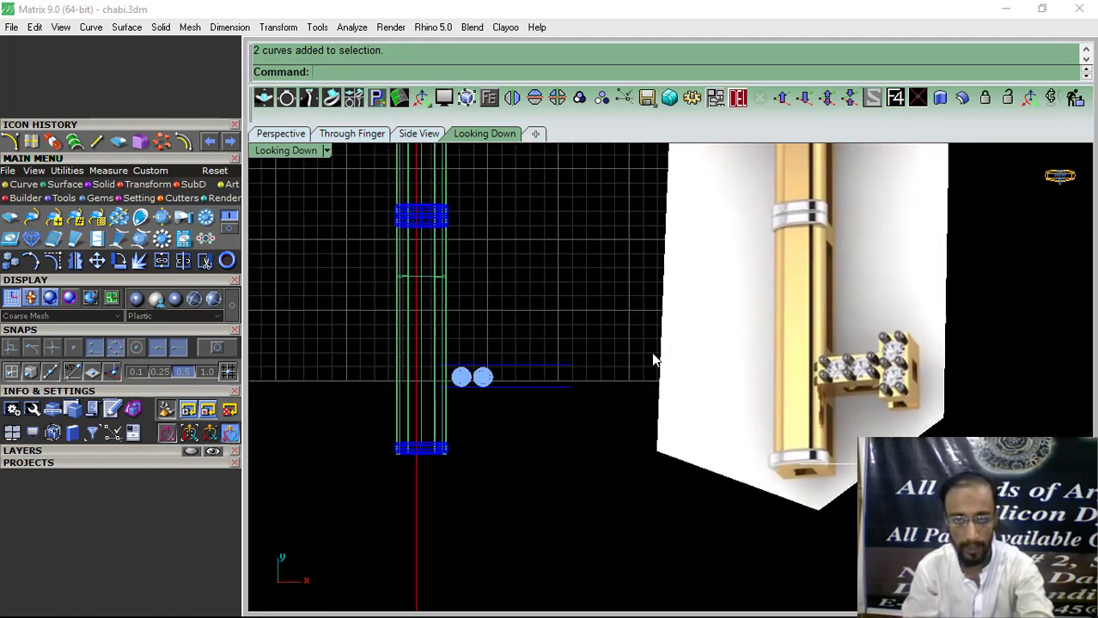
left_click(96, 141)
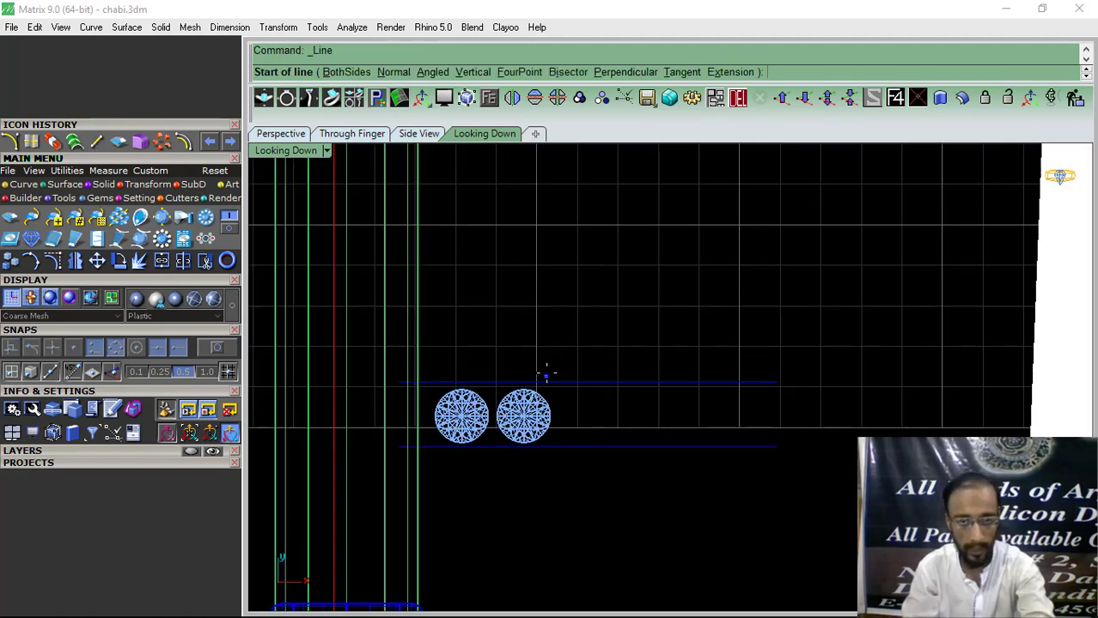
scroll(547, 373, "up", 3)
left_click(571, 291)
scroll(571, 291, "down", 2)
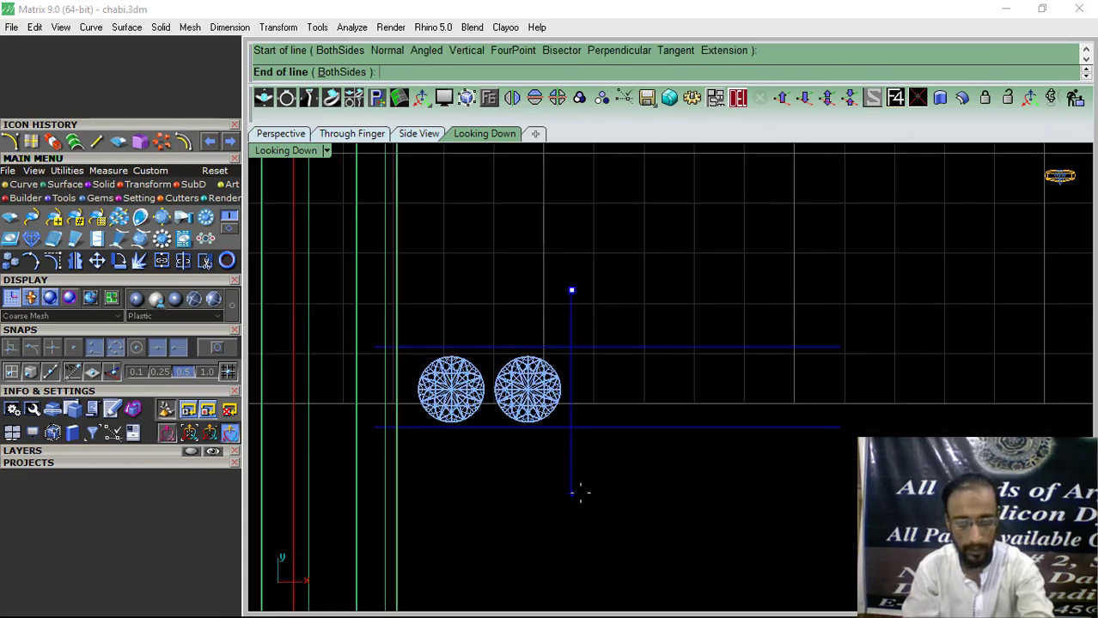
key("Escape")
Draw a 5 mm vertical guide line crossing both horizontal lines just beyond the second diamond, and nudge it into place.
right_click(579, 305)
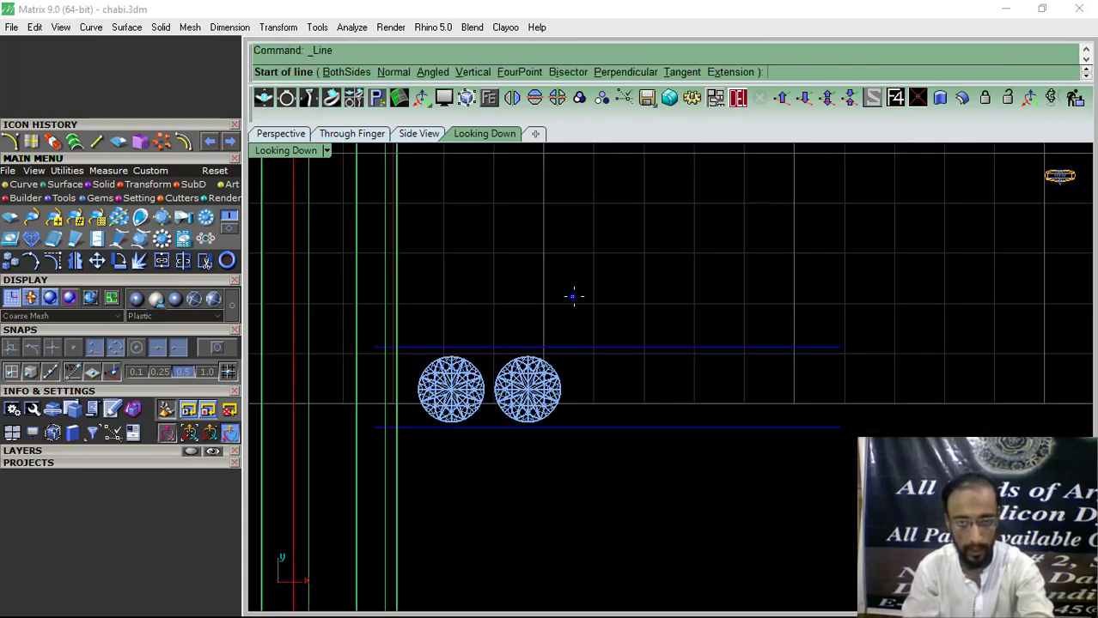
left_click(573, 297)
key("Return")
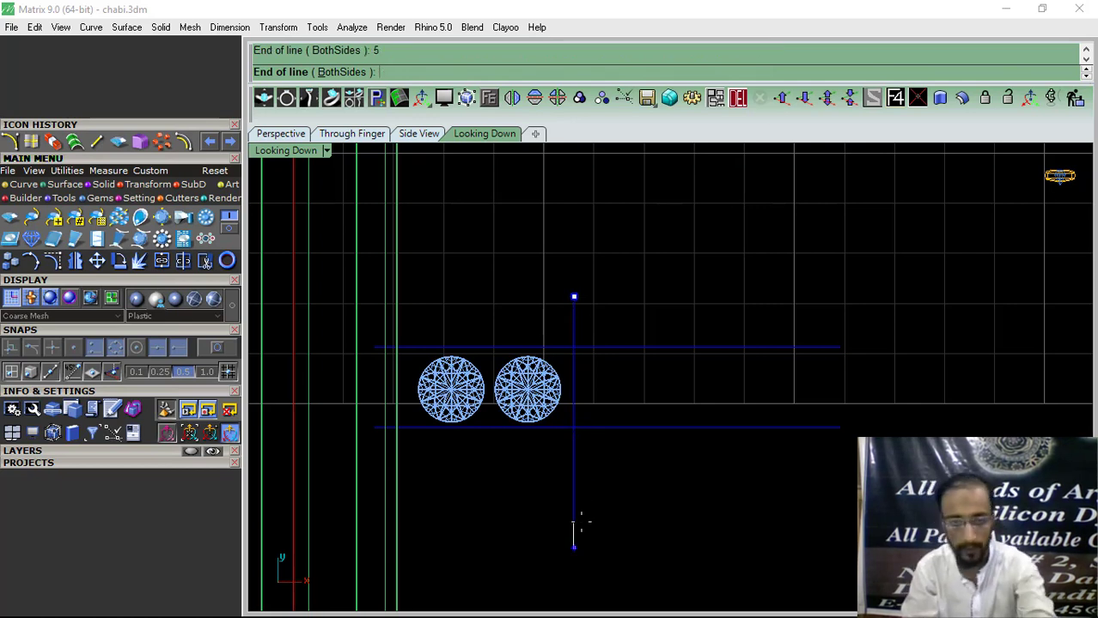
left_click(577, 520)
left_click(574, 521)
left_click_drag(575, 368, 593, 354)
left_click(649, 298)
Measure the height of the key bit's vertical end block in the reference image with an aligned dimension.
scroll(527, 316, "down", 8)
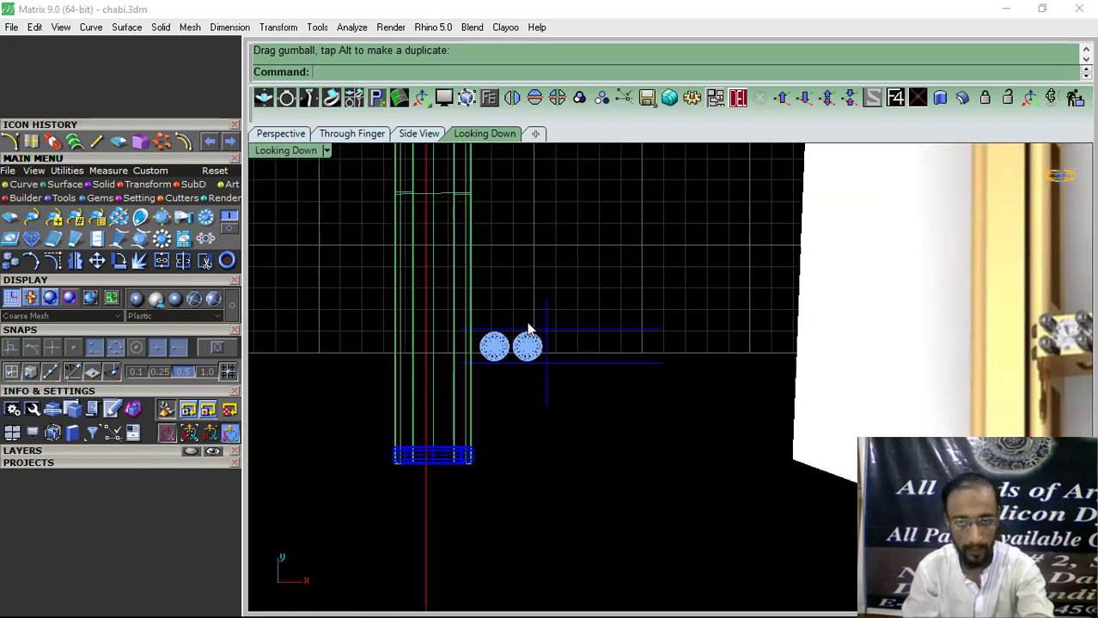
right_click_drag(759, 382, 513, 402)
scroll(878, 333, "up", 4)
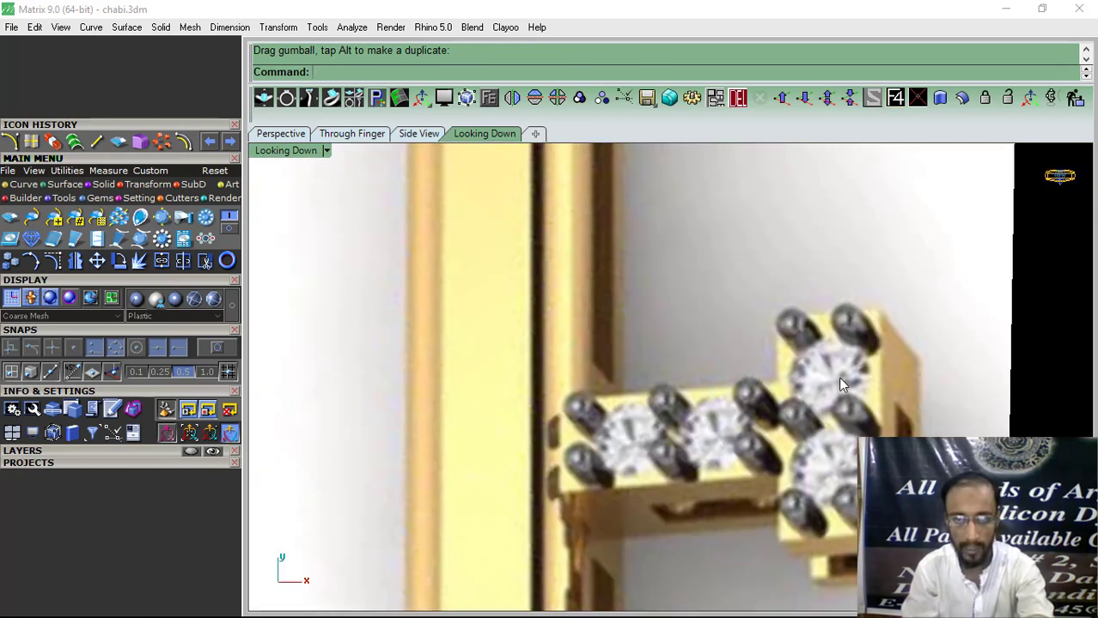
left_click(229, 27)
left_click(251, 74)
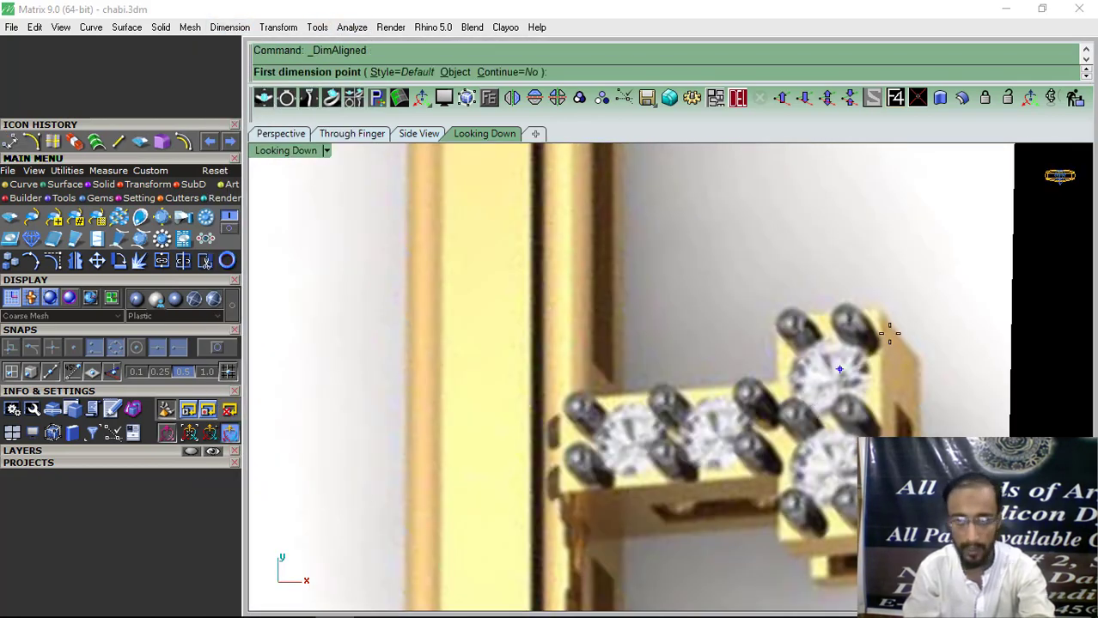
left_click(878, 312)
left_click(882, 534)
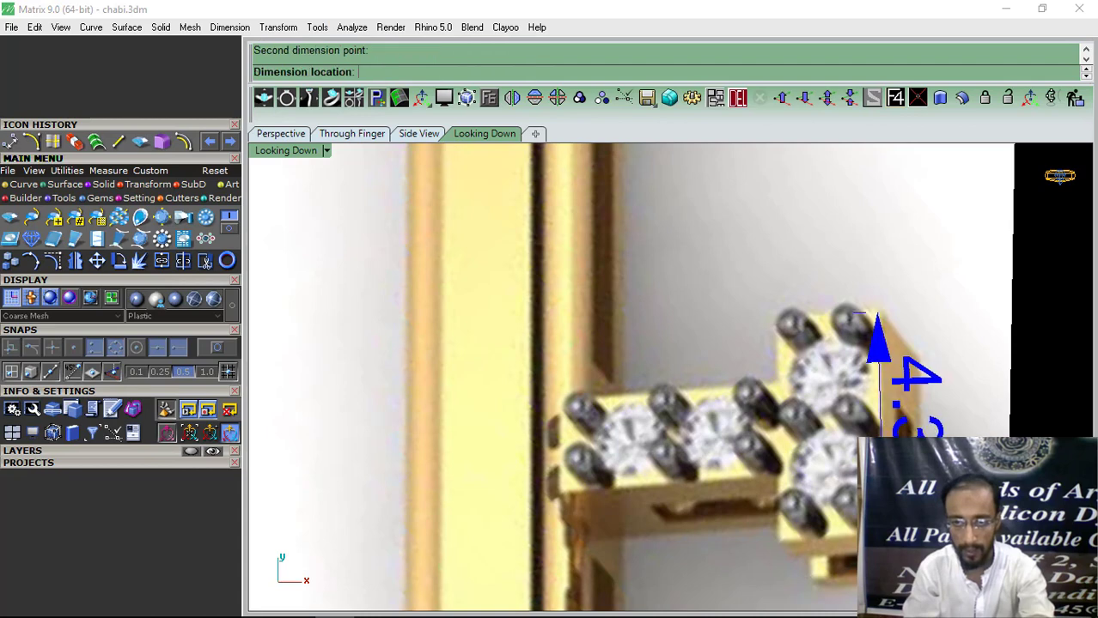
key("Escape")
Measure the height of the horizontal stone bar in the reference image with an aligned dimension.
left_click(701, 473)
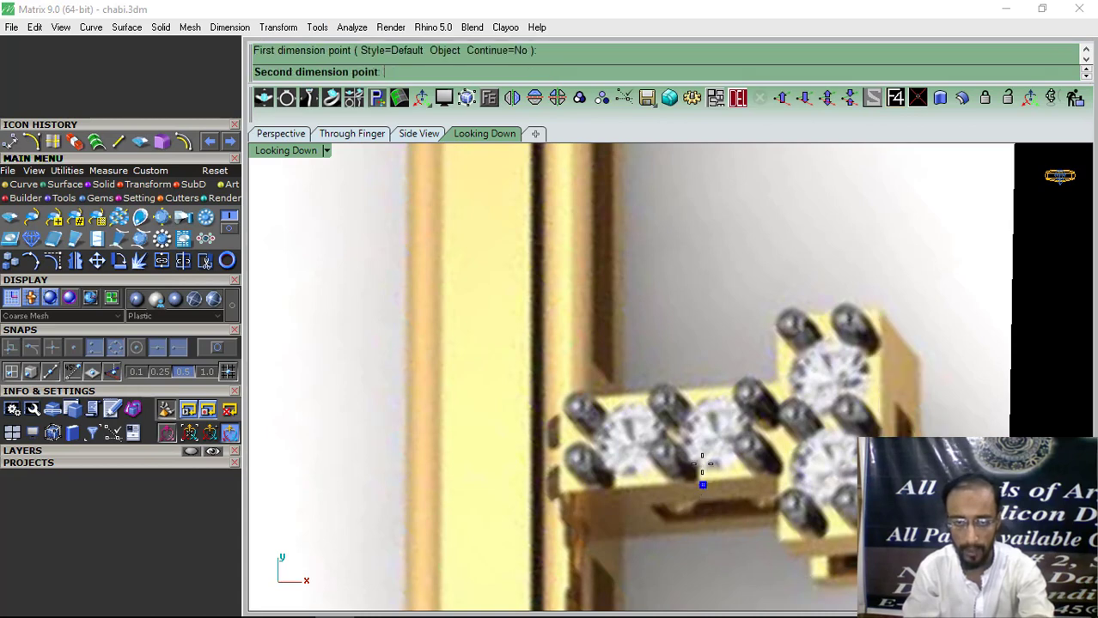
left_click(700, 392)
key("Escape")
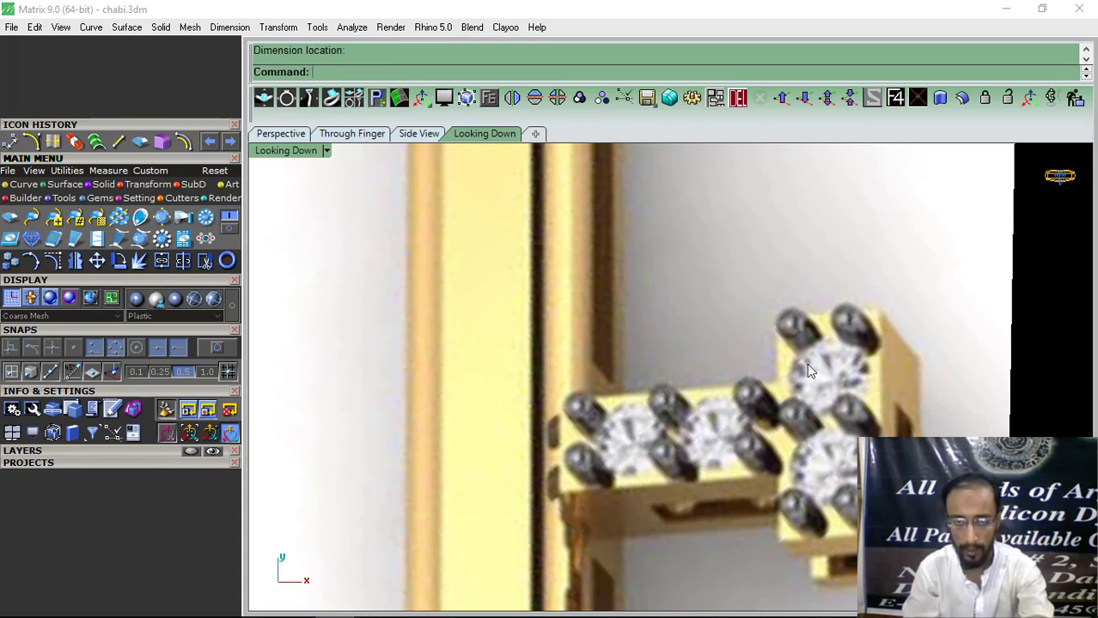
Compare the two modelled diamonds and their guide lines with the key bit's stone layout in the reference image.
scroll(806, 363, "down", 8)
right_click_drag(605, 420, 751, 429)
scroll(700, 402, "up", 7)
scroll(672, 376, "up", 6)
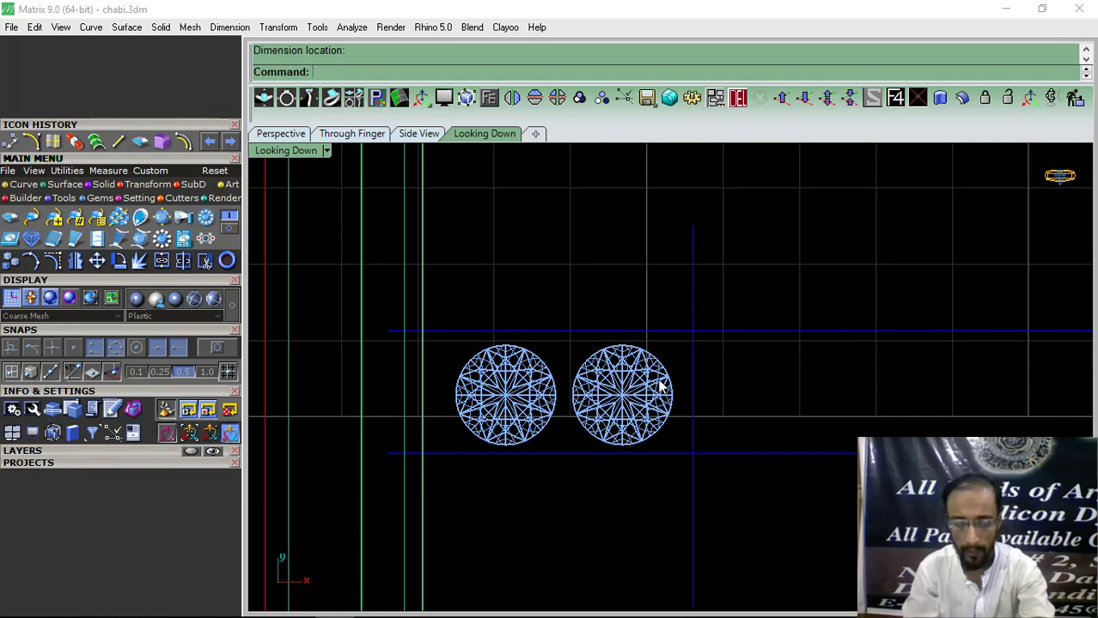
scroll(658, 383, "down", 12)
right_click_drag(919, 399, 667, 394)
scroll(869, 345, "up", 8)
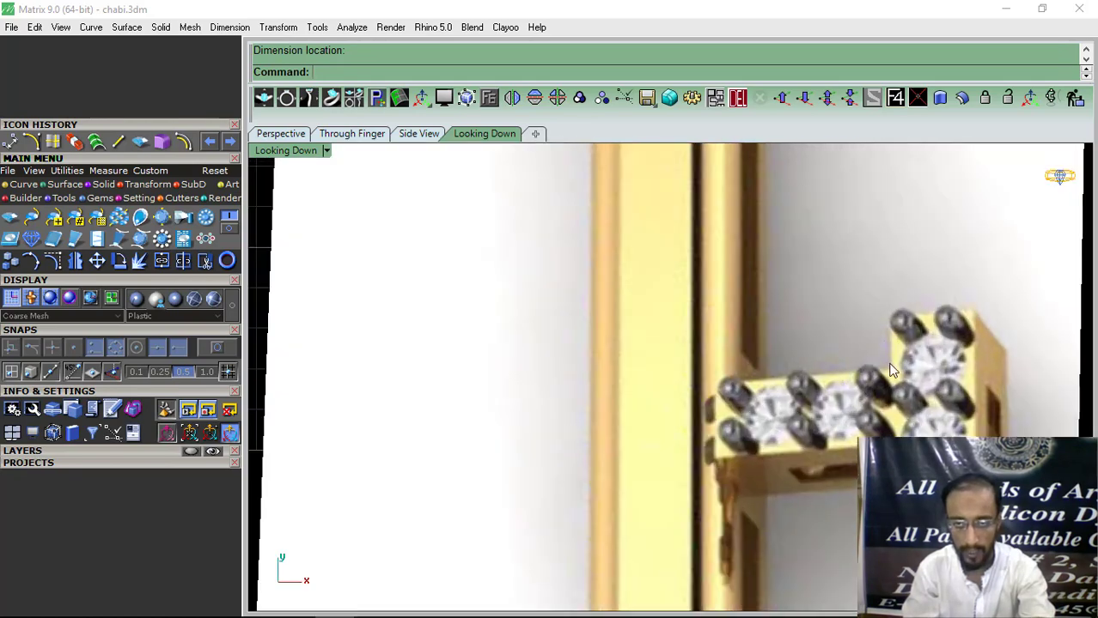
Delete the vertical guide line beside the second gem.
scroll(885, 364, "down", 8)
right_click_drag(536, 400, 721, 400)
scroll(552, 404, "up", 10)
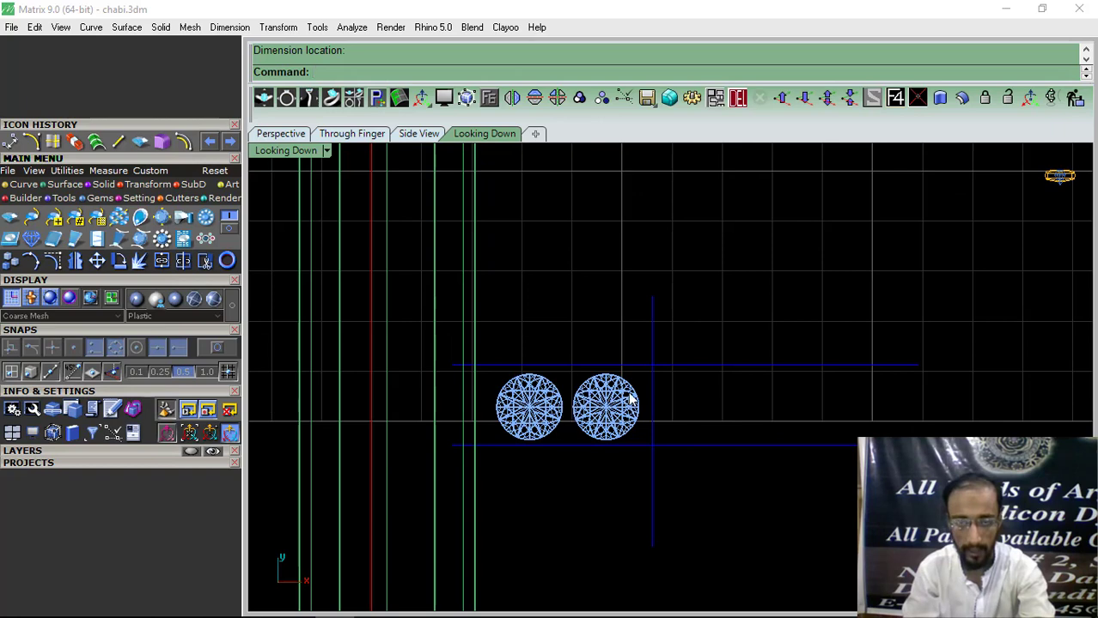
scroll(614, 374, "up", 3)
left_click(669, 285)
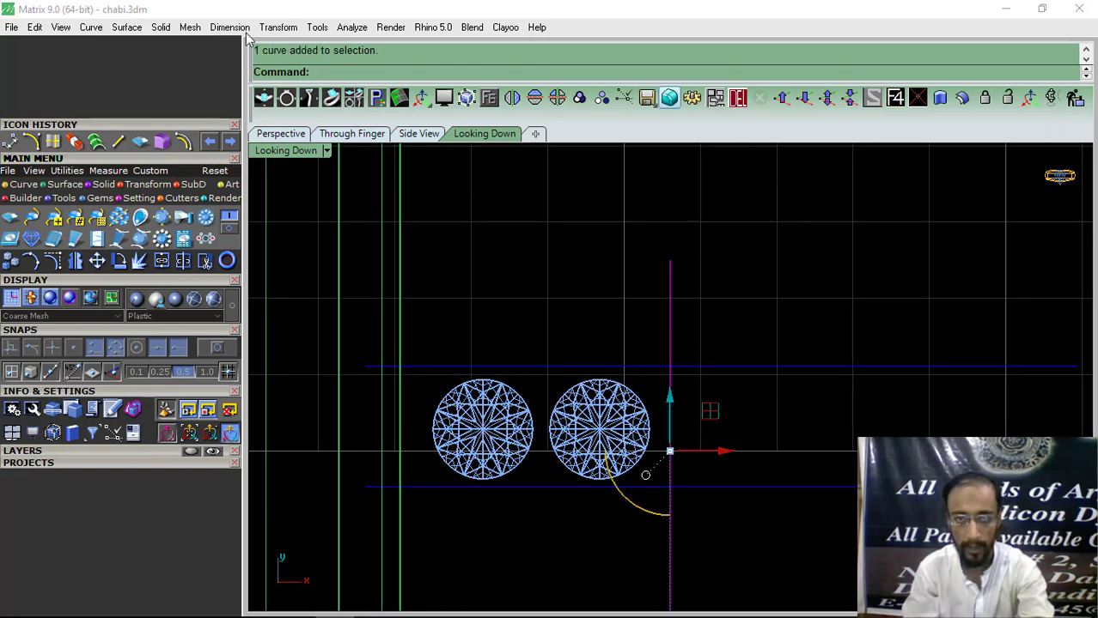
left_click(741, 99)
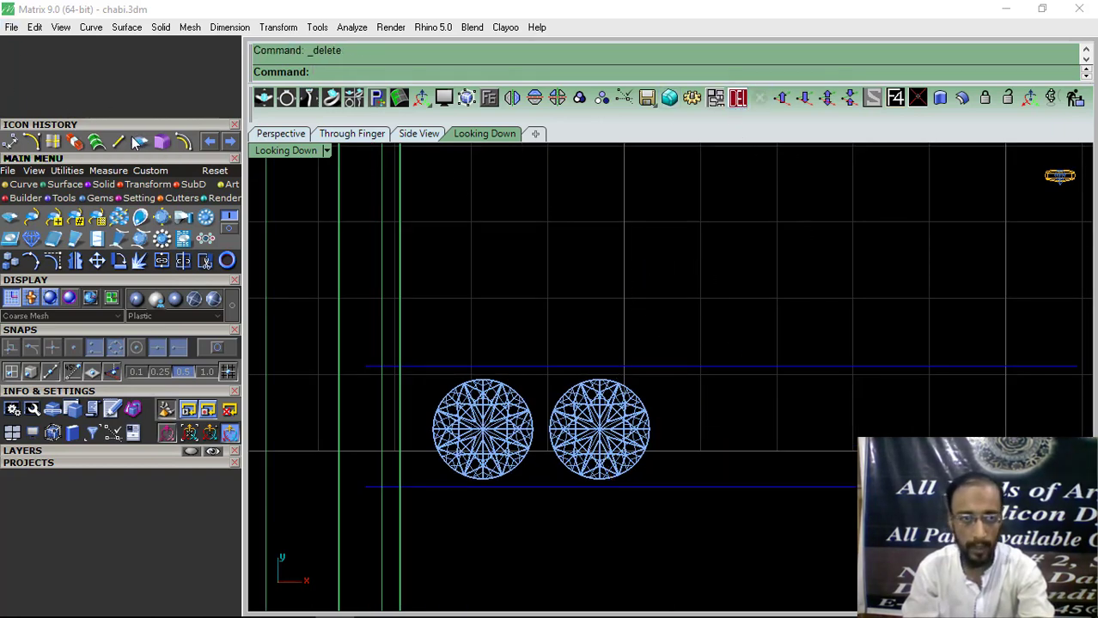
Draw a vertical line 4.50 long, starting on the upper horizontal guide just past the second gem and running downward.
right_click(402, 294)
scroll(375, 284, "down", 6)
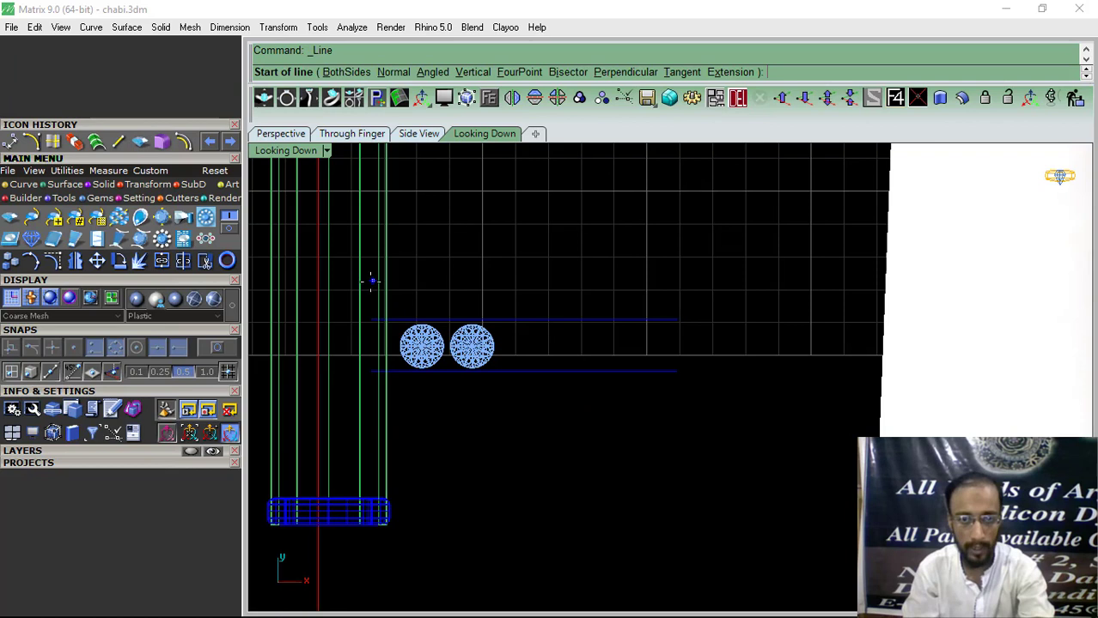
left_click(217, 347)
left_click(504, 319)
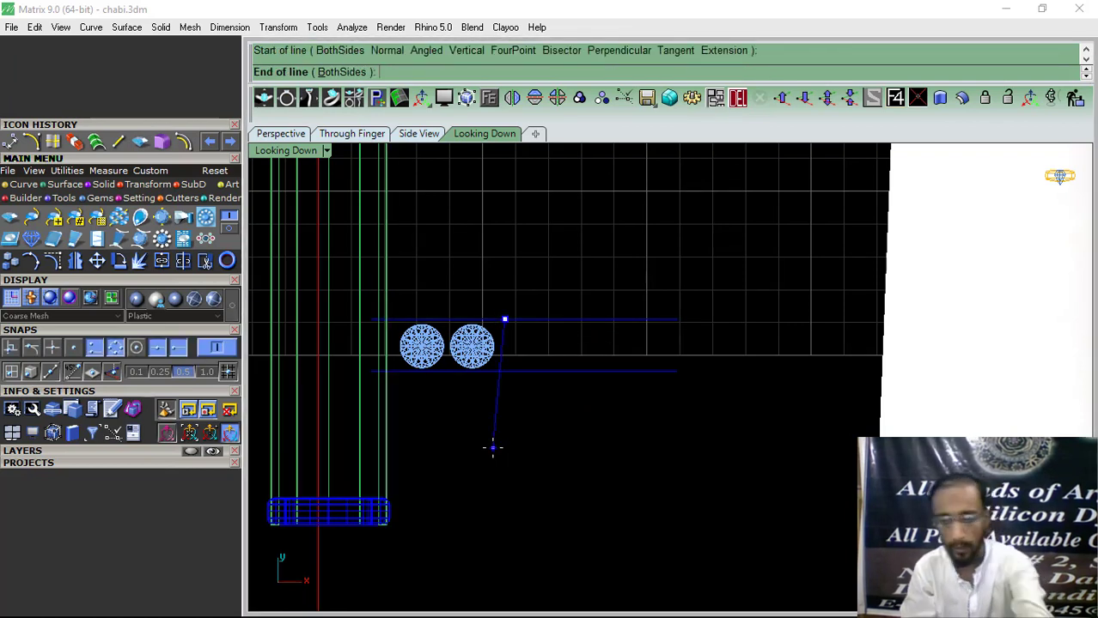
type("4.50")
key("Return")
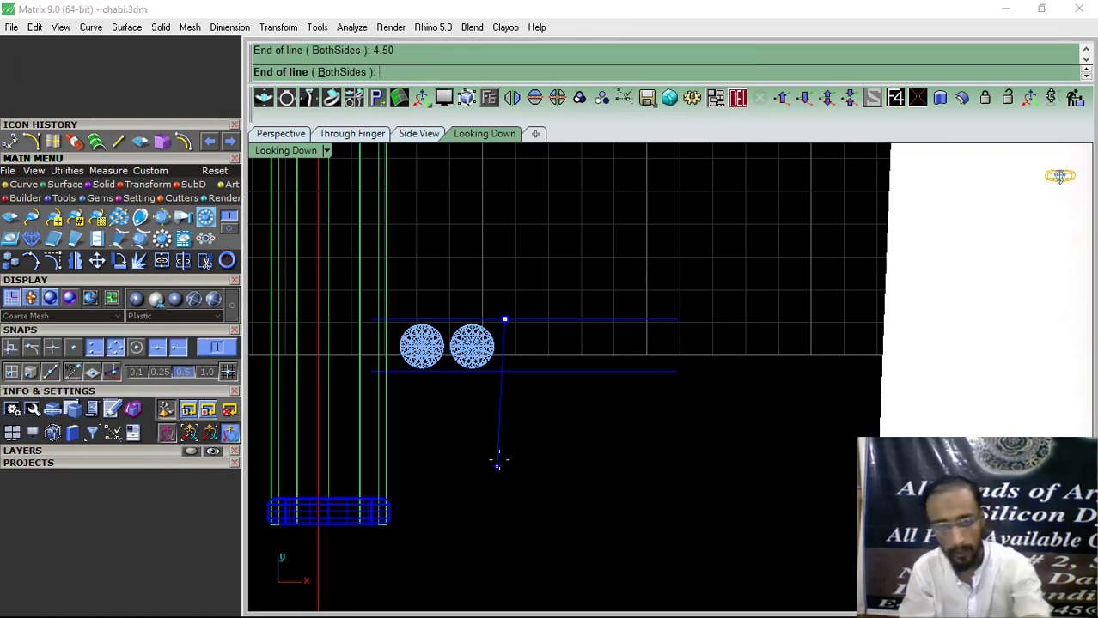
Create a curve midway between the two horizontal guide lines around the gems.
left_click_drag(599, 276, 547, 464)
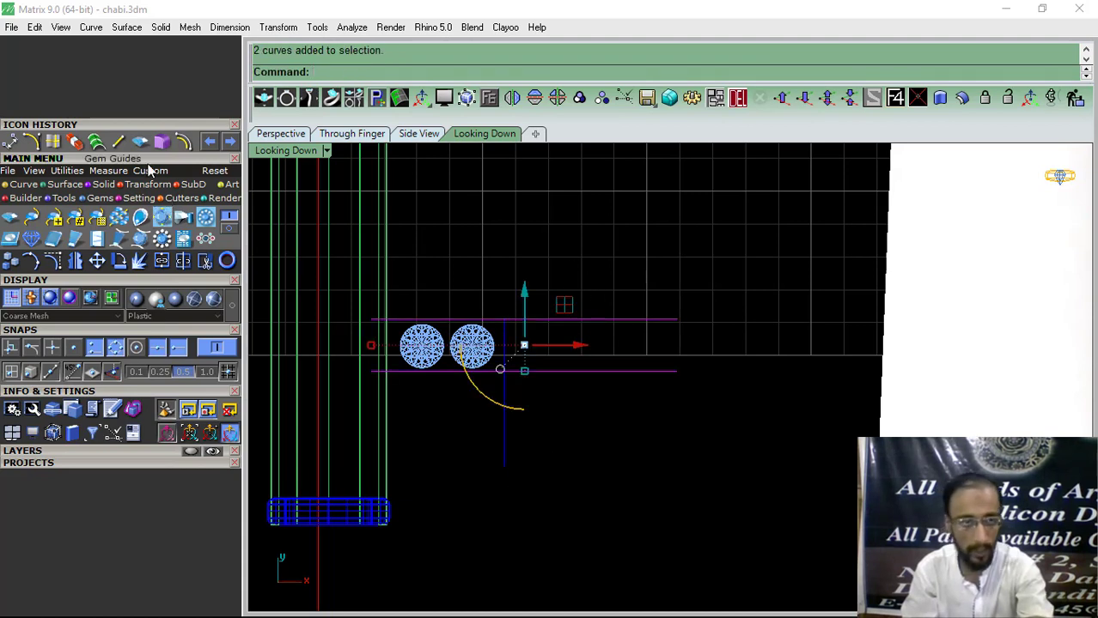
left_click(23, 184)
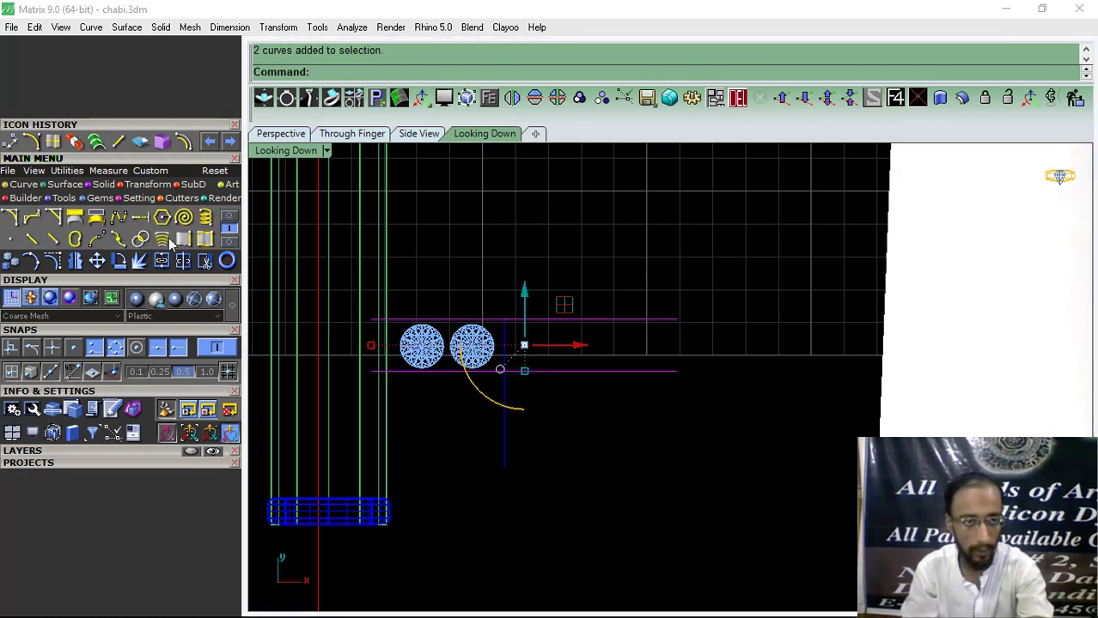
right_click(550, 250)
Move the vertical line by its midpoint onto the middle horizontal curve, slightly farther from the second gem.
scroll(502, 392, "up", 8)
left_click(507, 417)
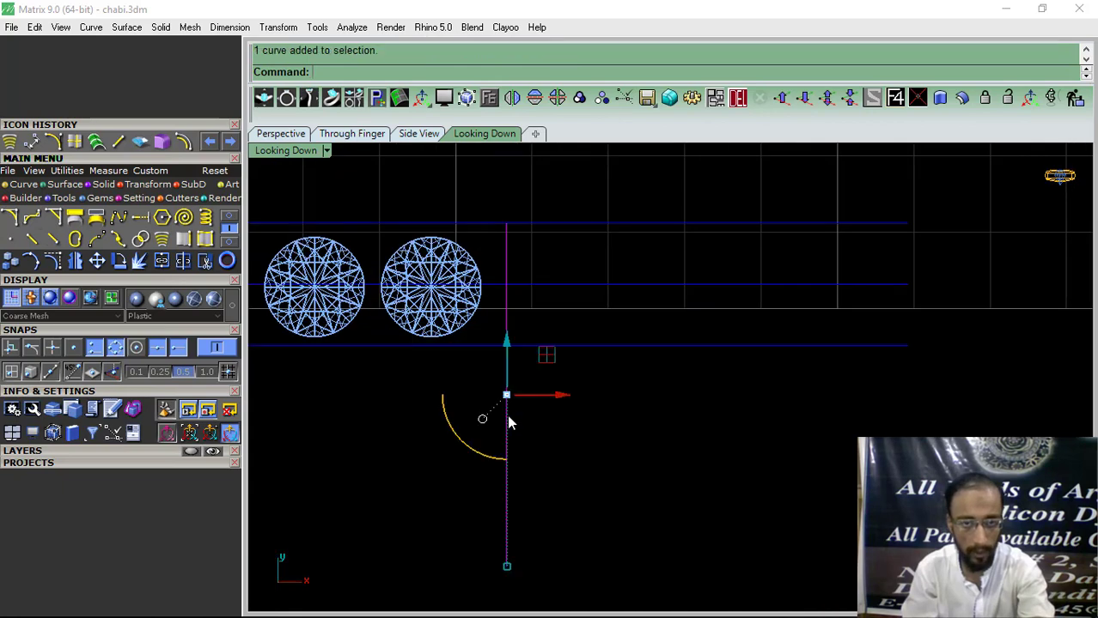
left_click(96, 261)
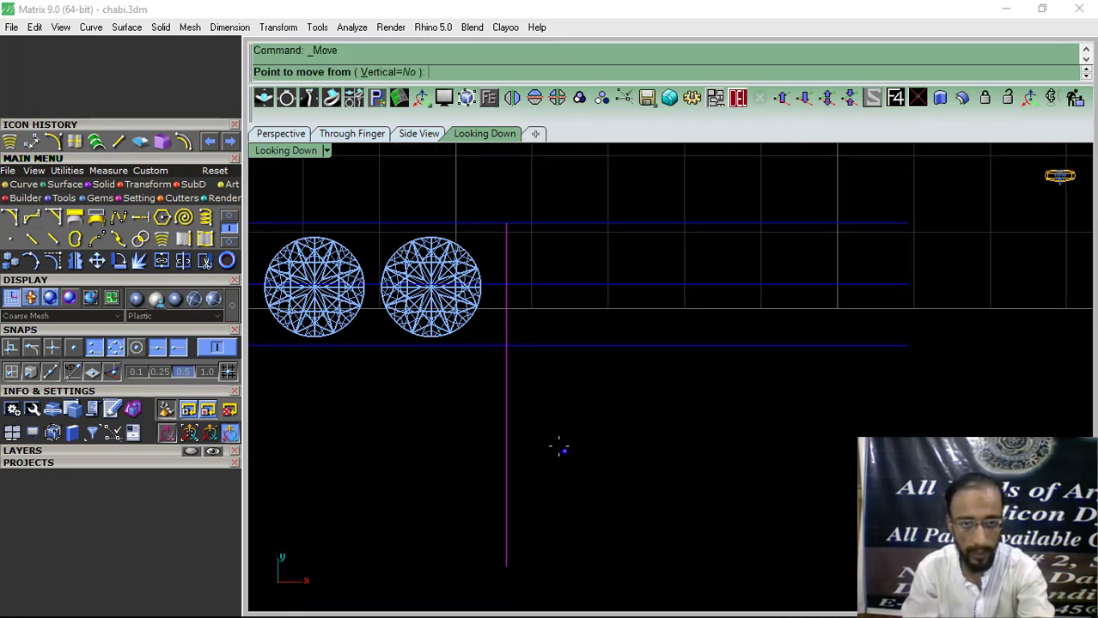
left_click(506, 395)
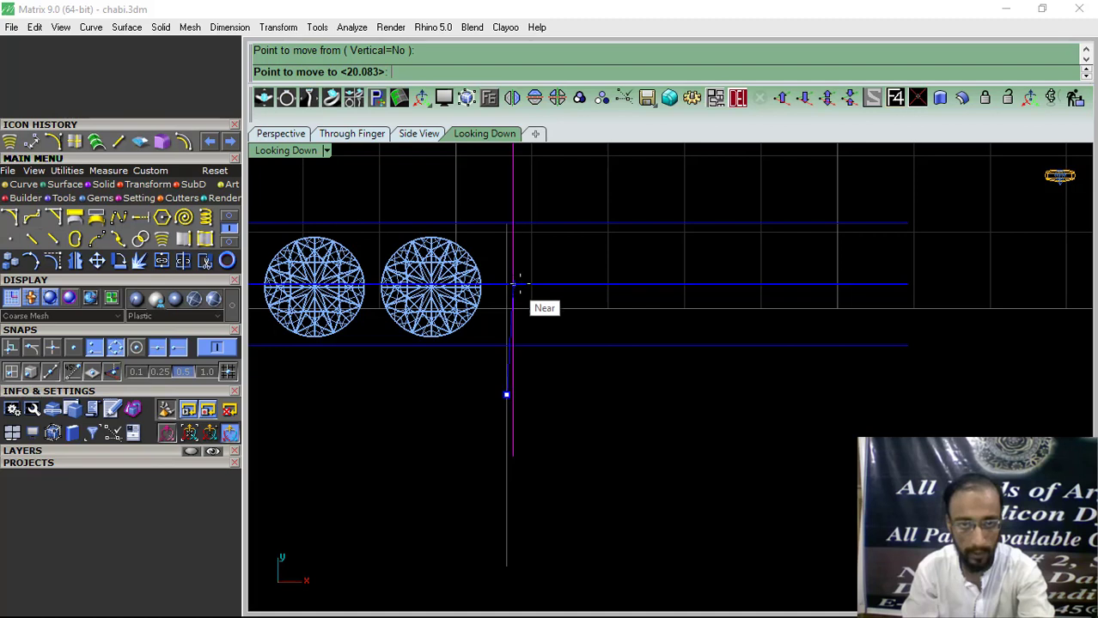
left_click(552, 284)
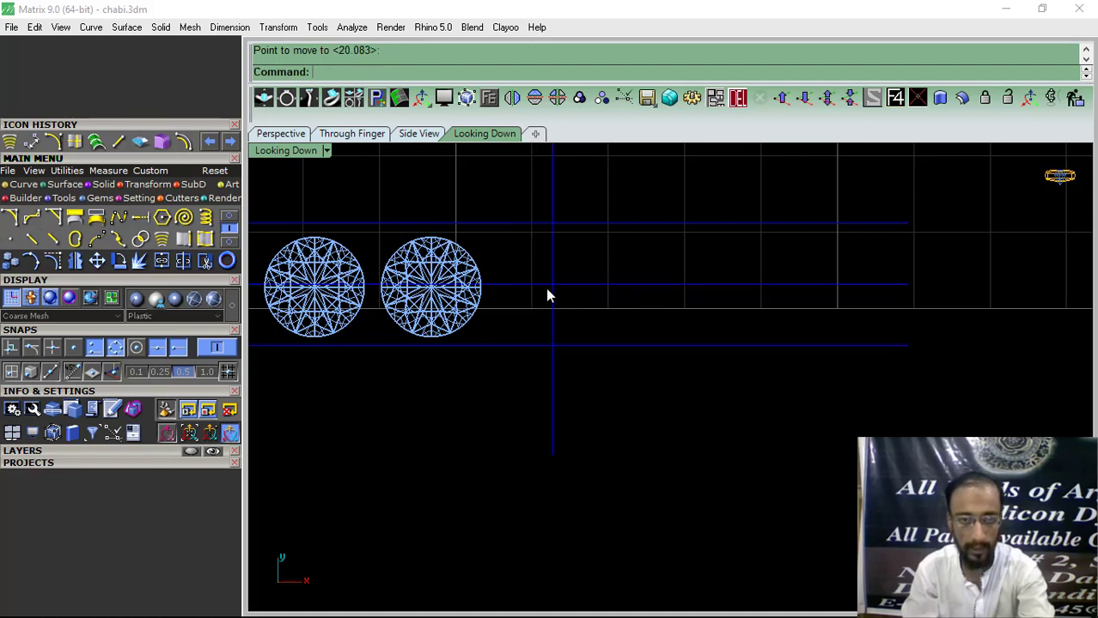
Shift the vertical line horizontally closer to the second gem and delete the middle horizontal curve.
right_click_drag(570, 299, 608, 415)
left_click(592, 382)
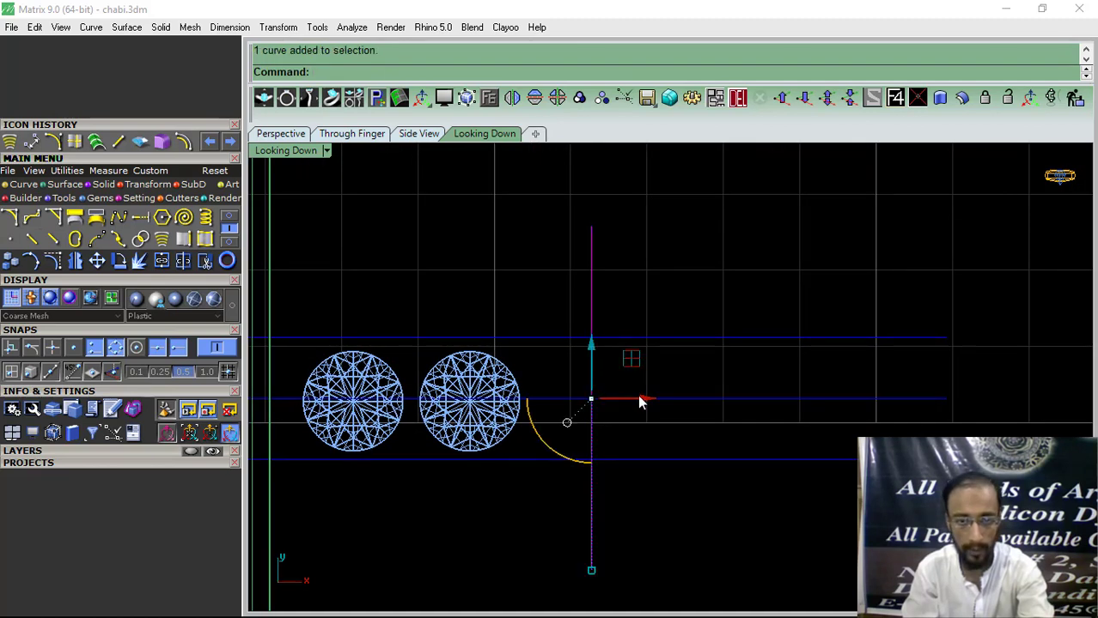
left_click_drag(639, 397, 602, 402)
left_click_drag(620, 397, 628, 395)
key("ctrl+z")
left_click_drag(727, 368, 692, 419)
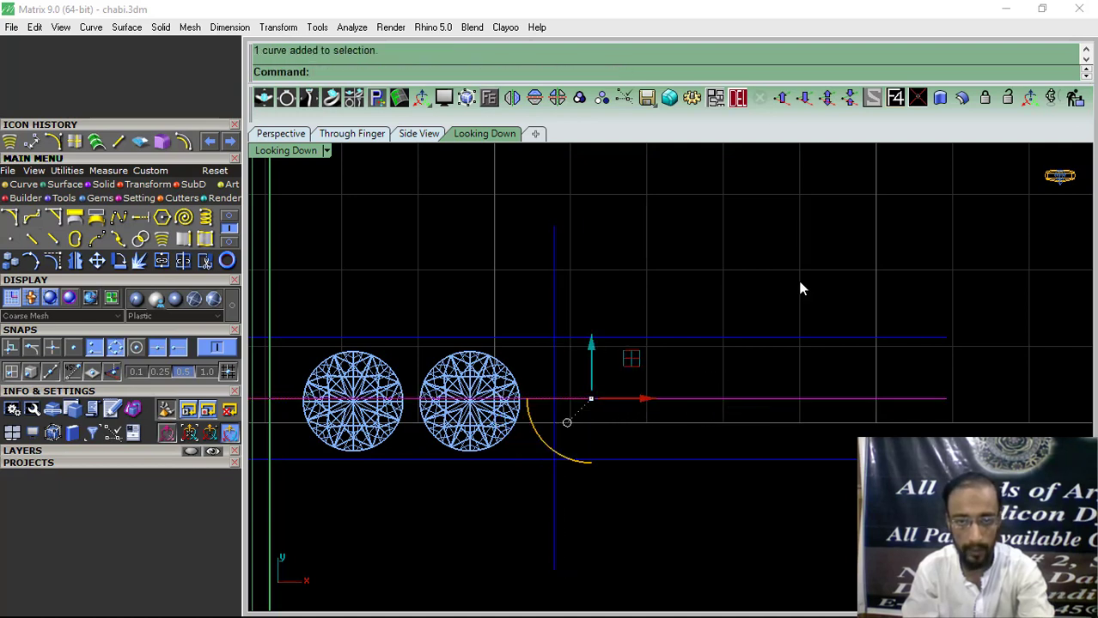
left_click(737, 99)
Offset the vertical line by 1.5 on the side away from the gems.
left_click(553, 326)
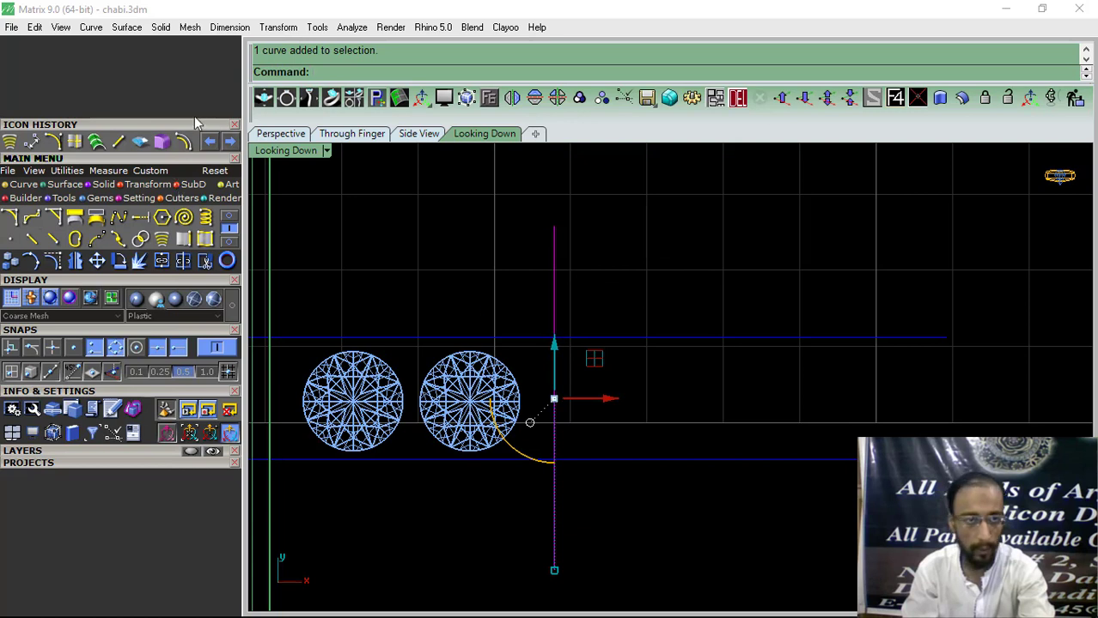
left_click(161, 239)
type("15")
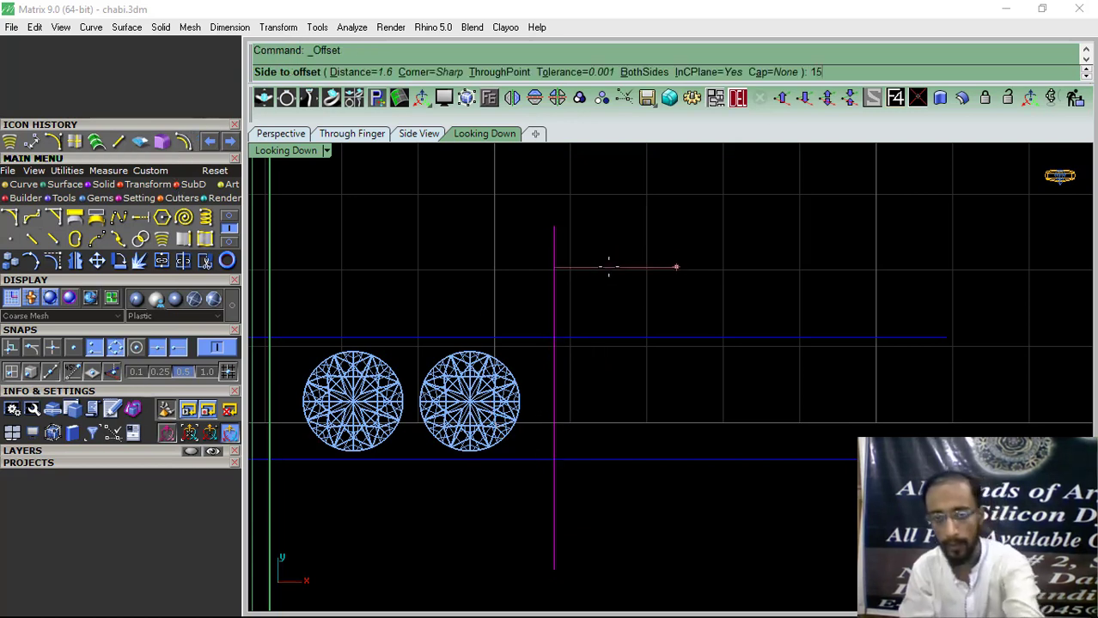
key("Return")
type("1")
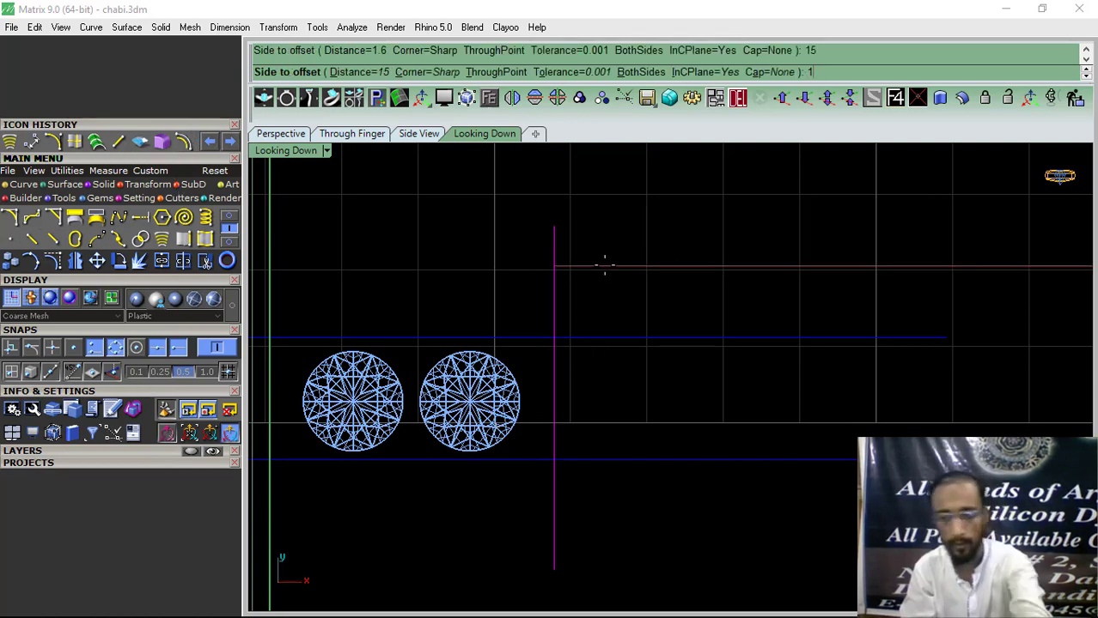
key("Return")
left_click(604, 265)
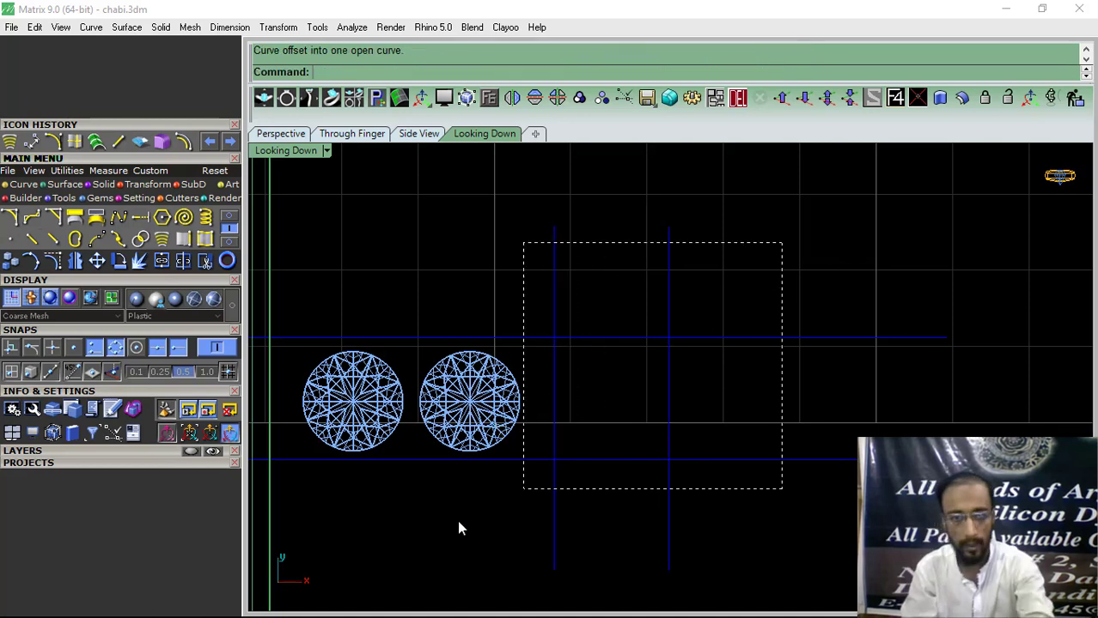
Trim off the horizontal guide lines beyond the outer vertical line.
left_click_drag(459, 527, 457, 519)
left_click(204, 261)
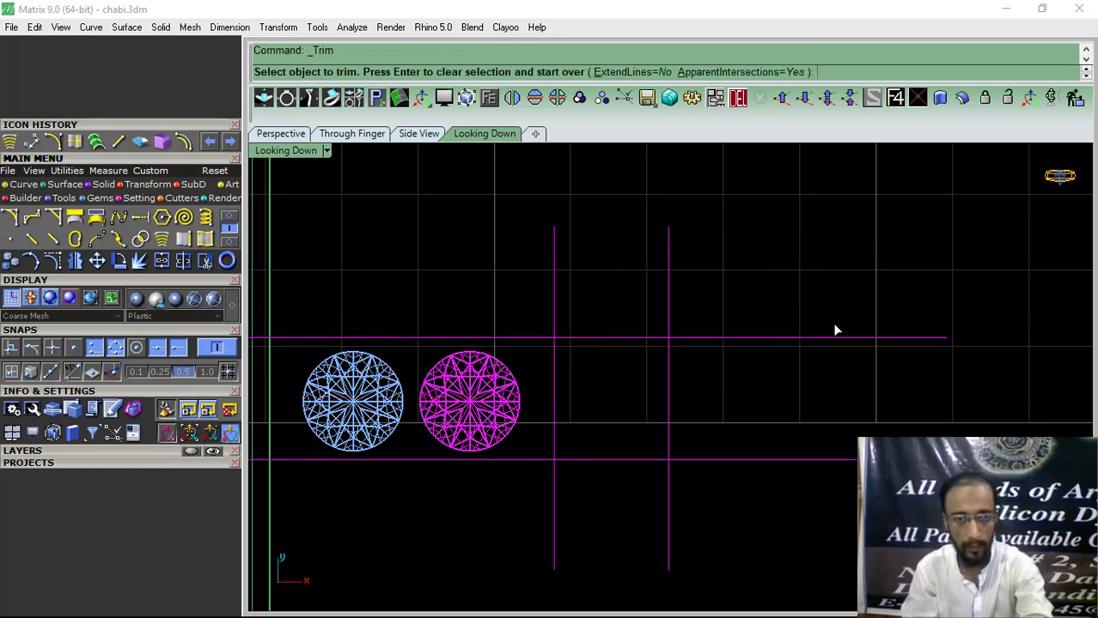
left_click_drag(831, 322, 733, 529)
right_click(733, 529)
left_click(720, 486)
scroll(584, 365, "down", 4)
scroll(611, 336, "up", 2)
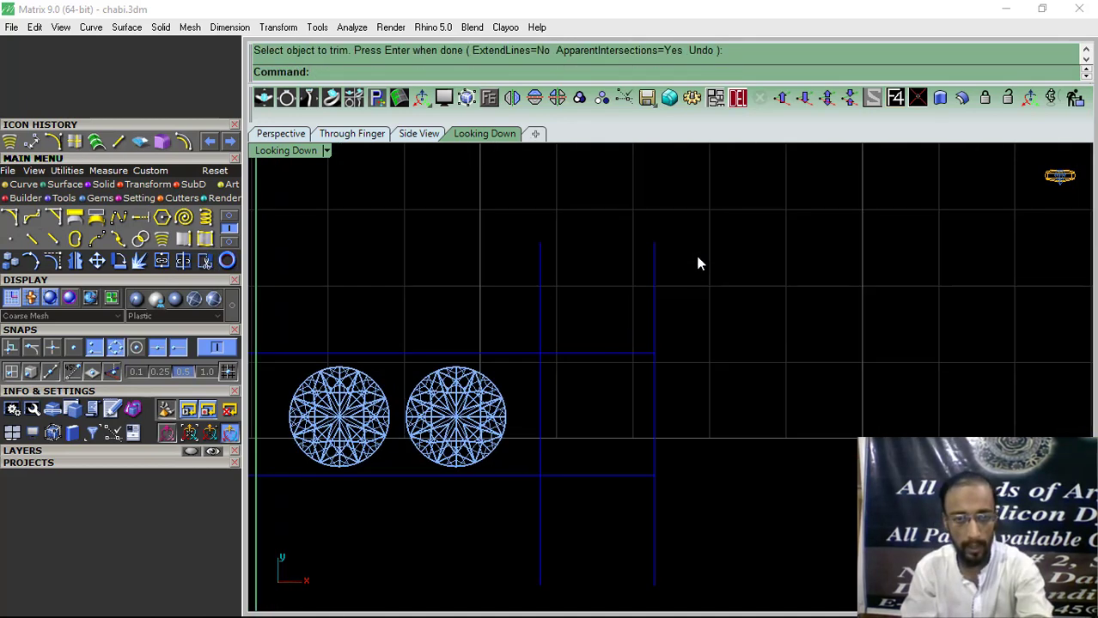
Trim away the horizontal line segments between the two vertical lines.
left_click_drag(546, 528, 535, 528)
right_click(549, 517)
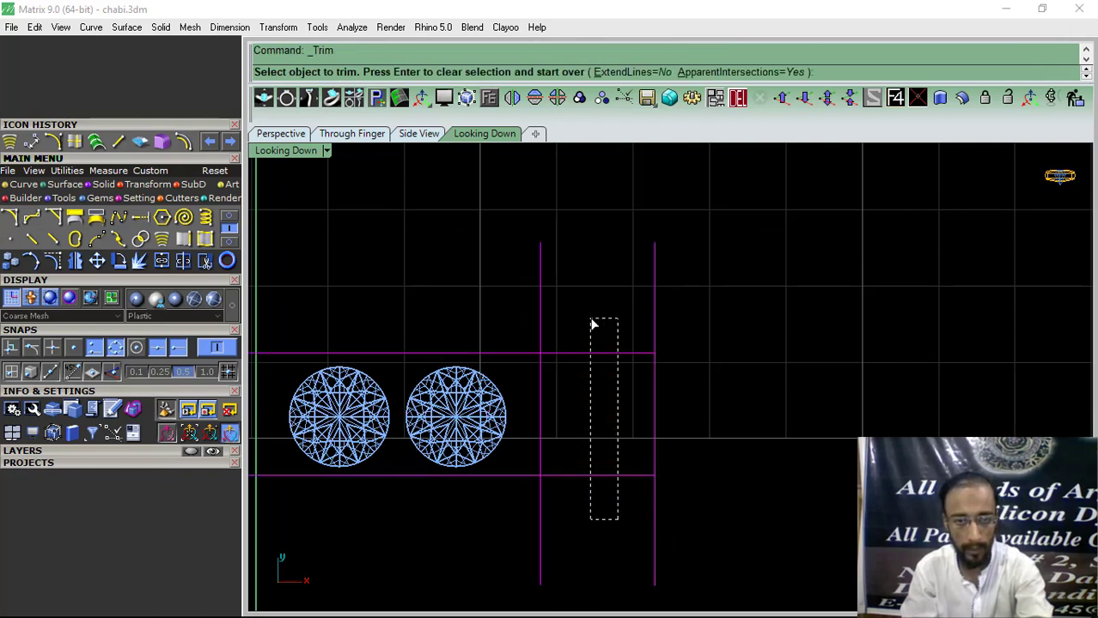
left_click_drag(593, 325, 595, 326)
Draw lines connecting the upper and lower endpoints of the two vertical lines to outline an upright rectangle.
scroll(622, 424, "down", 3)
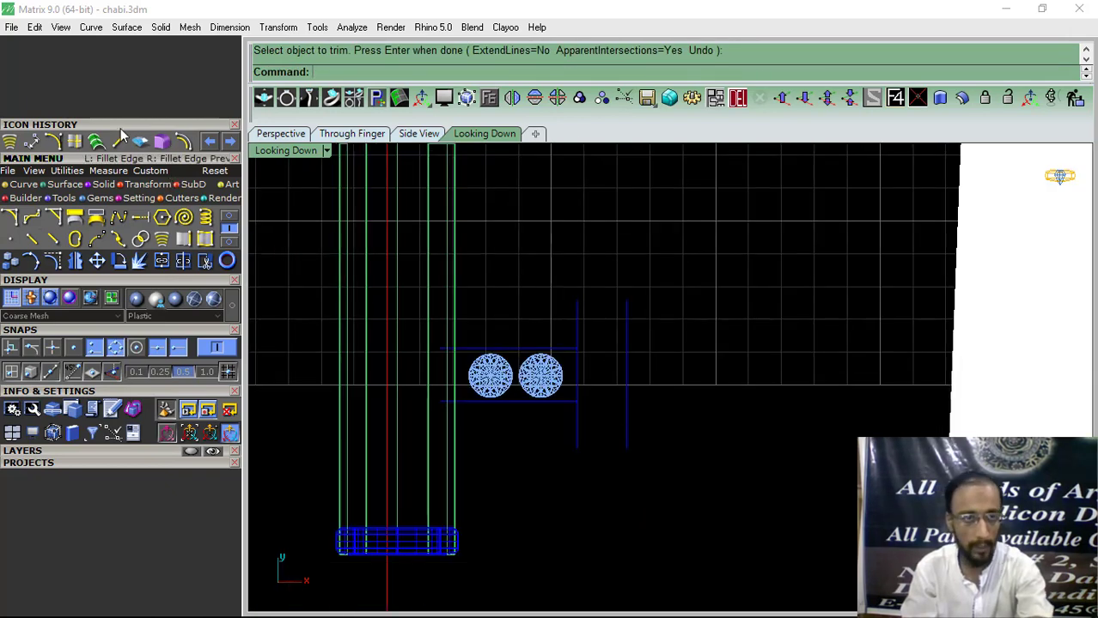
left_click(577, 300)
left_click(626, 299)
right_click(627, 452)
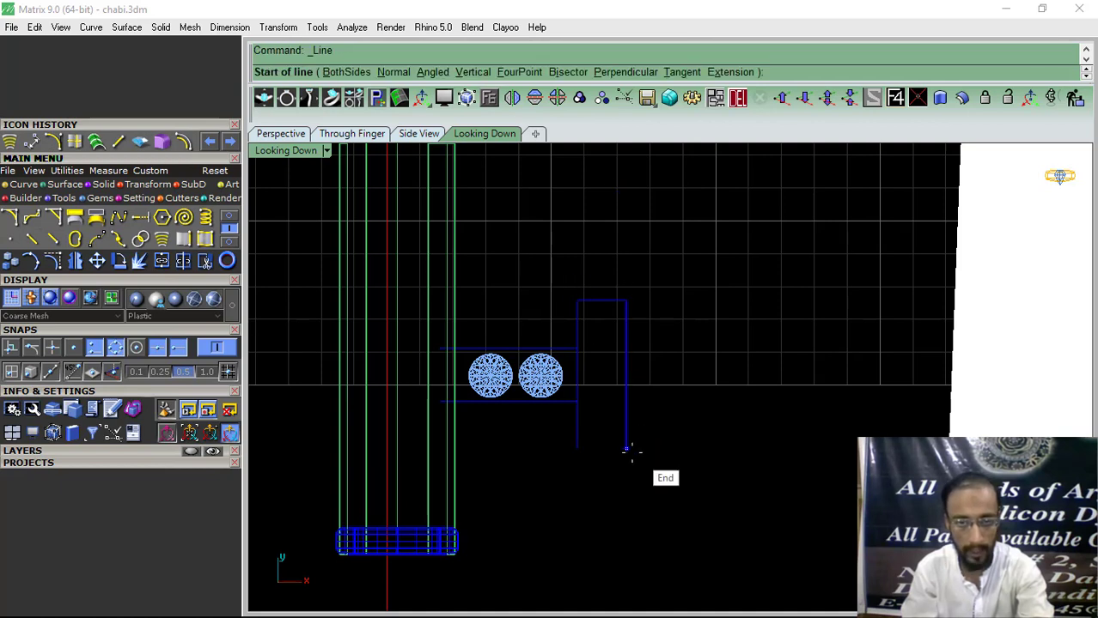
left_click(625, 448)
left_click(577, 448)
Join the four lines of the upright rectangle into one closed curve.
left_click_drag(574, 462, 638, 300)
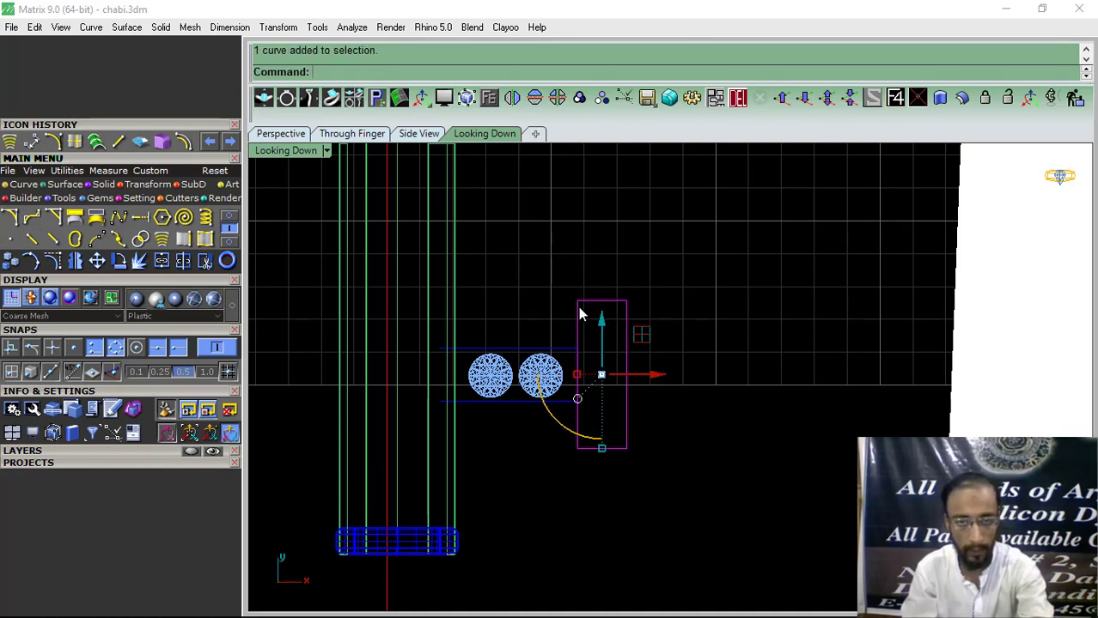
left_click(162, 262)
left_click(477, 262)
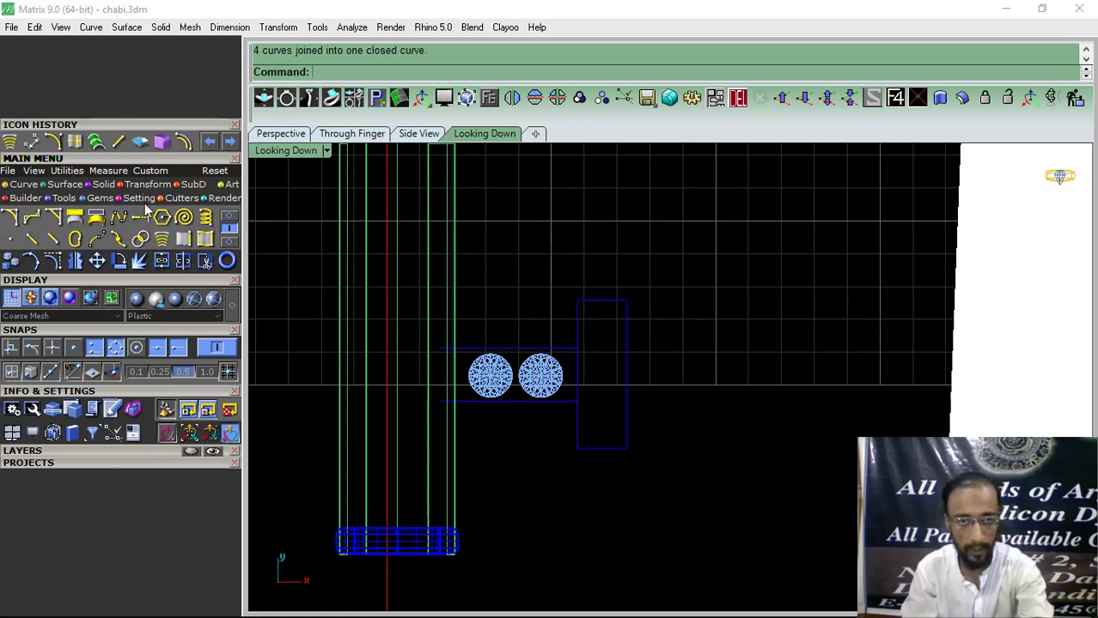
Loft a surface between the two horizontal guide lines above and below the gems.
scroll(506, 352, "up", 3)
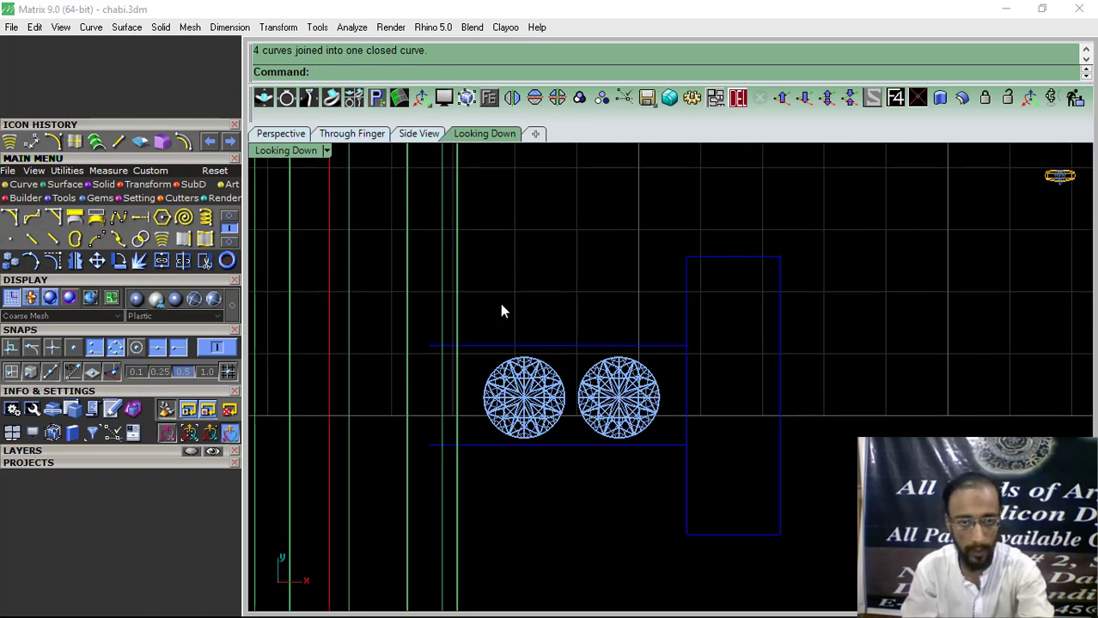
left_click(480, 346)
left_click(483, 444, "shift")
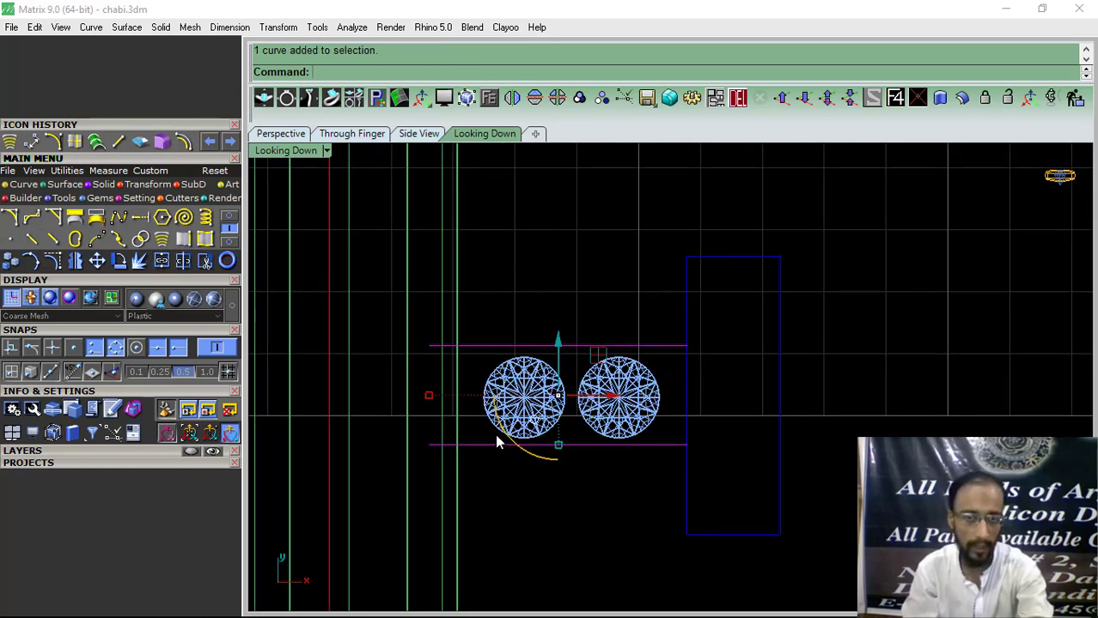
scroll(698, 334, "up", 8)
scroll(595, 331, "down", 10)
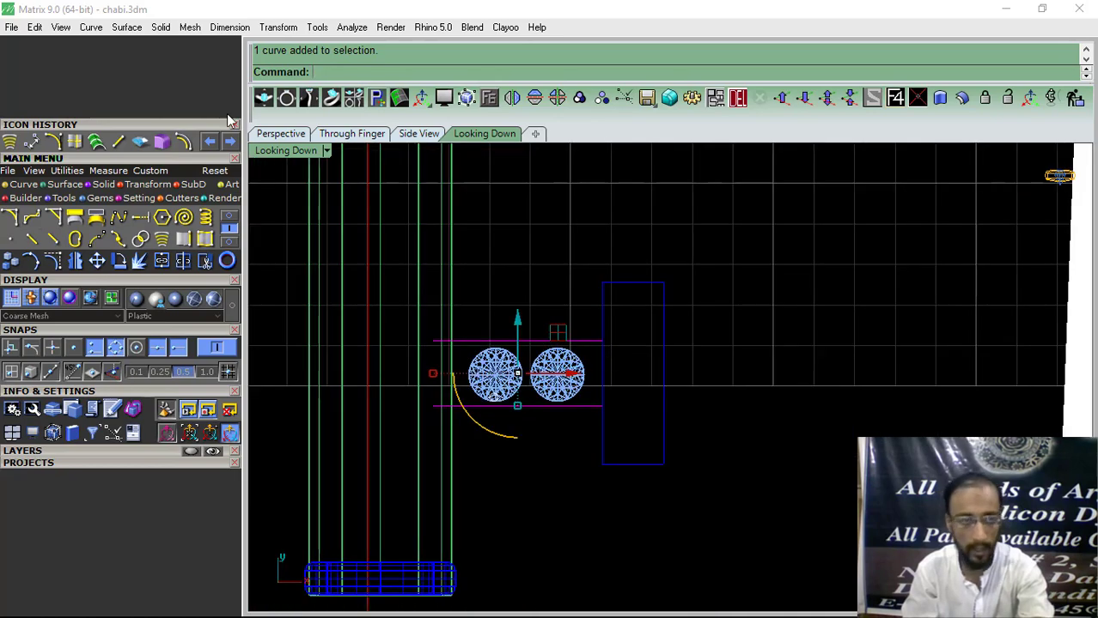
left_click(97, 144)
key("Return")
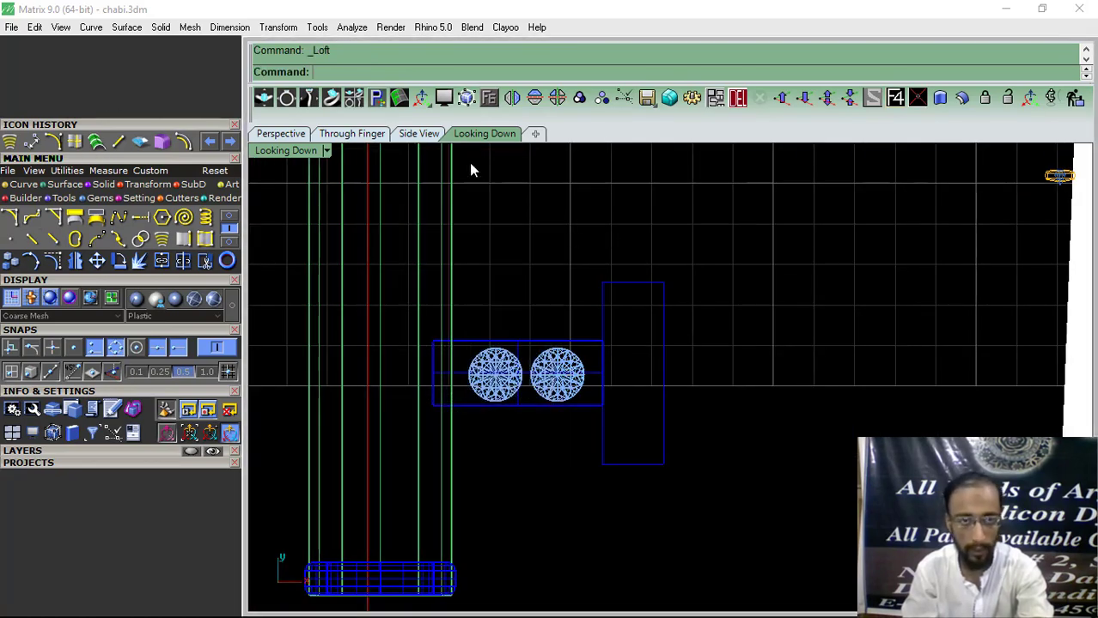
Fill the closed upright rectangle with a Patch surface in the Perspective view.
left_click(281, 134)
left_click_drag(722, 342, 653, 417)
right_click(651, 417)
key("Escape")
left_click(563, 309)
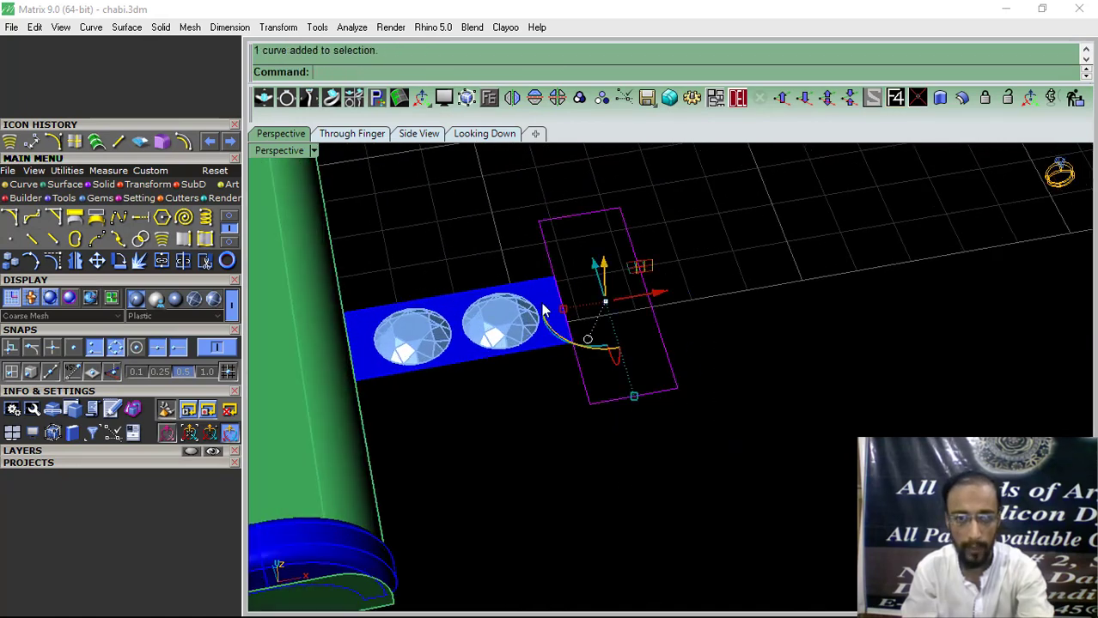
left_click(75, 183)
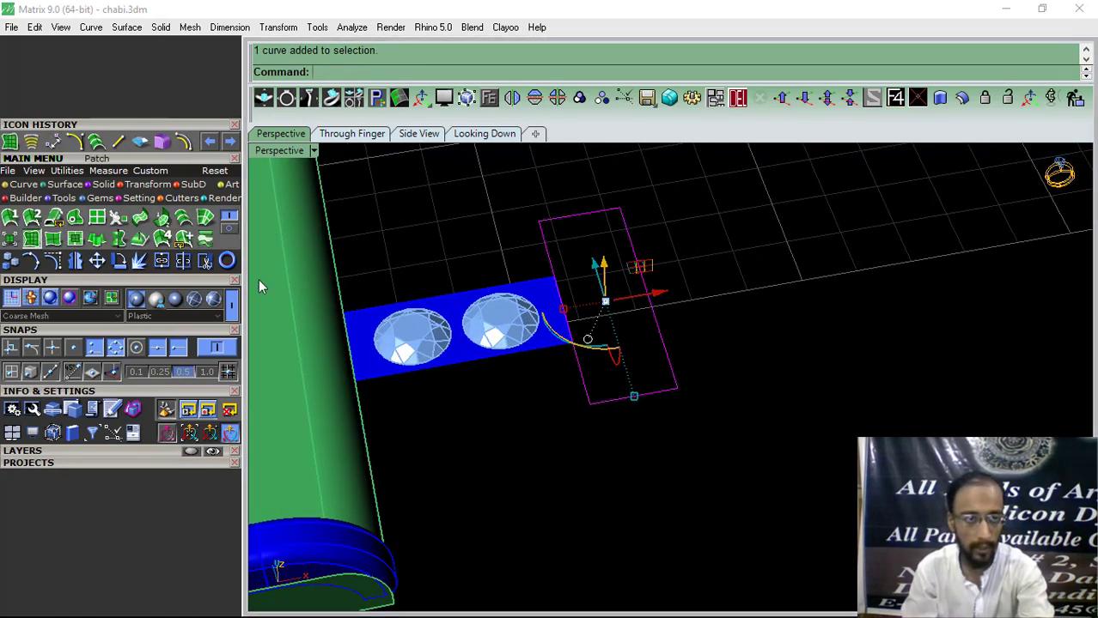
left_click(10, 218)
right_click_drag(841, 271, 632, 273)
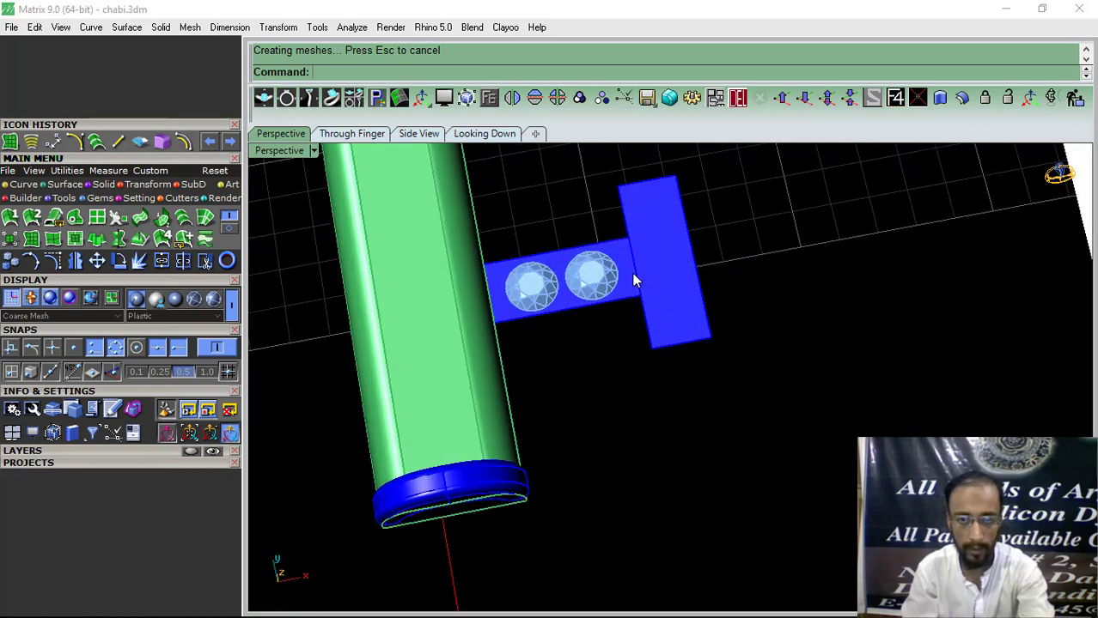
Copy the bar's outer gem onto the upper half of the upright rectangle in the Looking Down view.
left_click(492, 135)
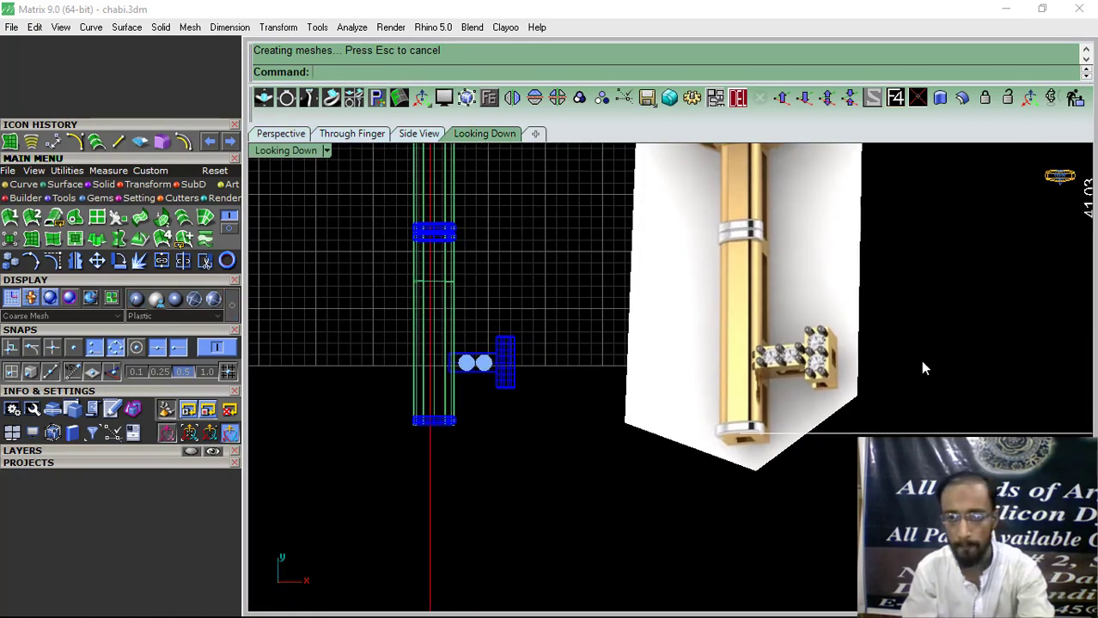
scroll(859, 351, "down", 12)
scroll(641, 374, "up", 17)
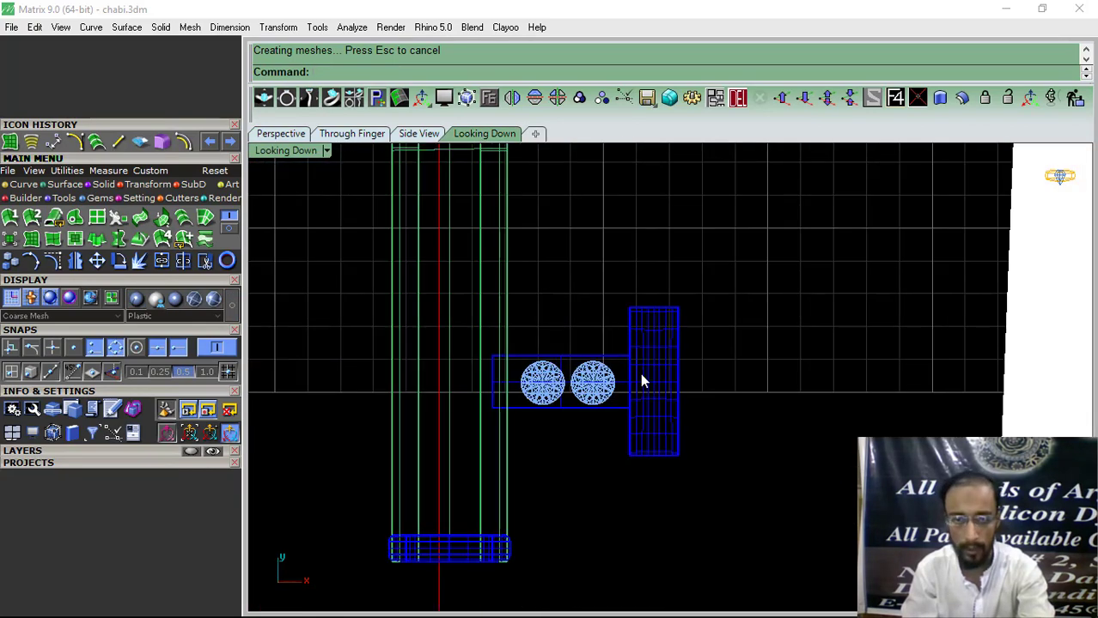
left_click(552, 412)
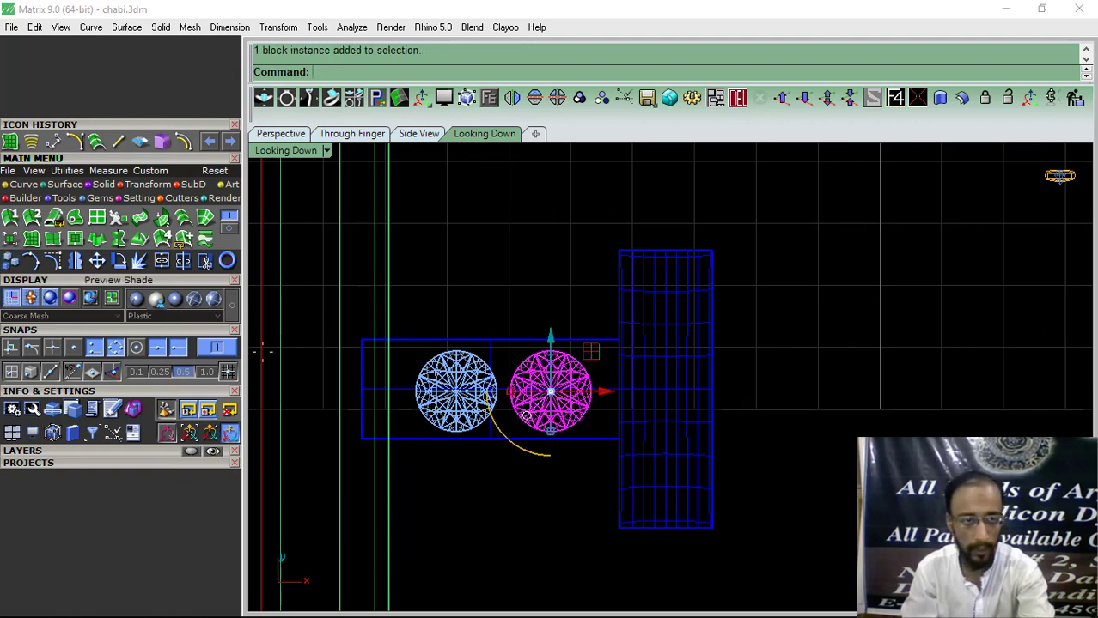
left_click(10, 261)
left_click(530, 405)
scroll(562, 388, "up", 3)
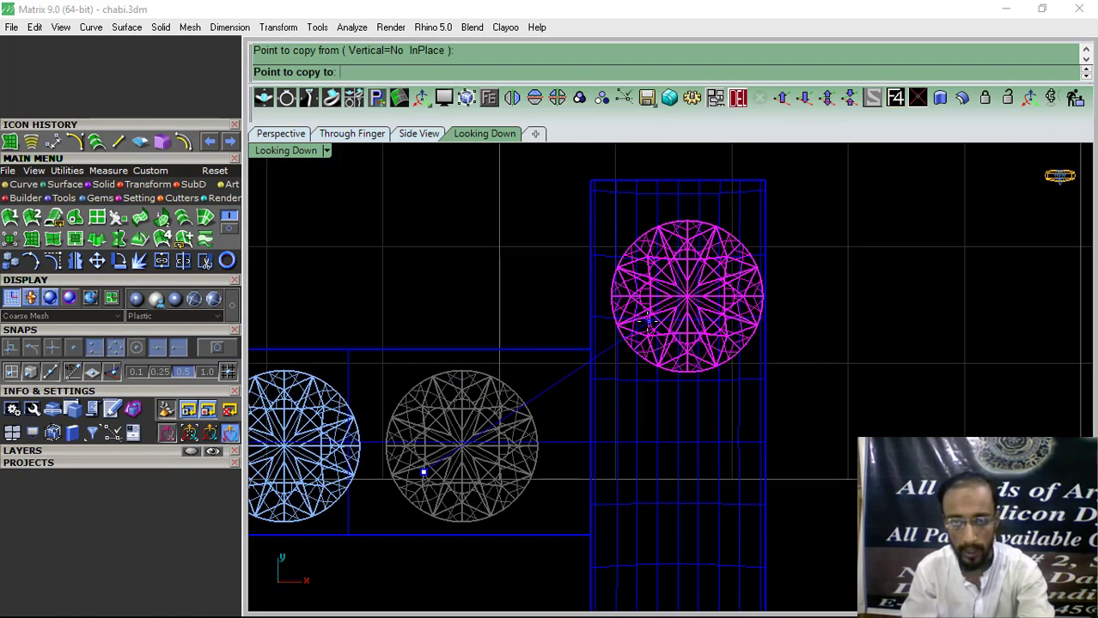
left_click(640, 335)
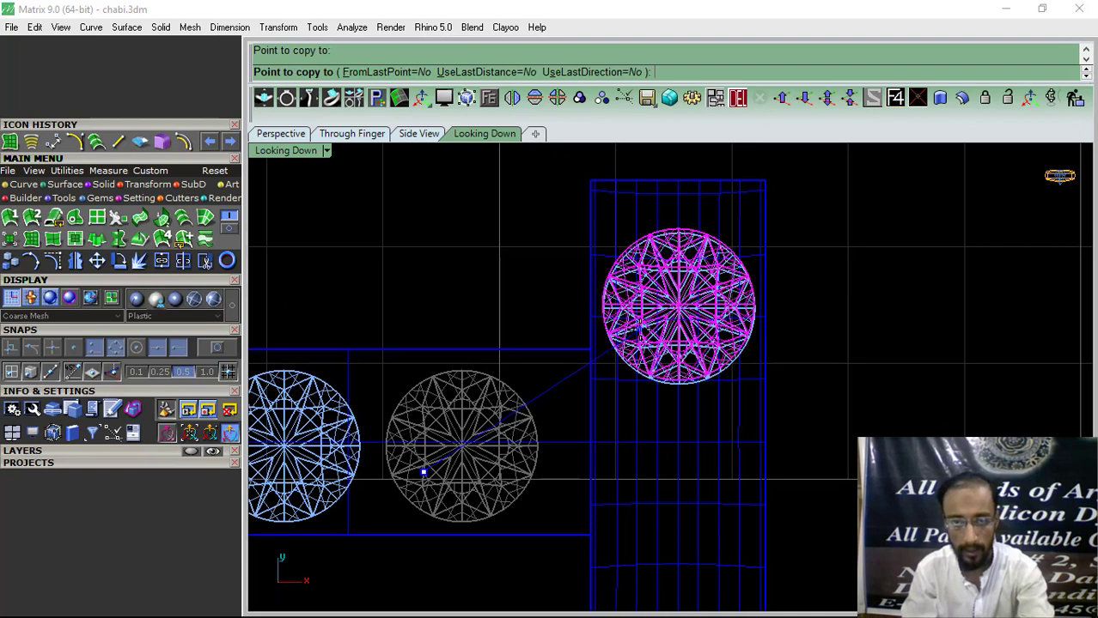
right_click(640, 333)
Copy the upper gem straight down into the upright rectangle's lower half, and nudge the upper gem slightly down toward it.
left_click(663, 346)
scroll(575, 307, "down", 5)
right_click(612, 313)
left_click(608, 308)
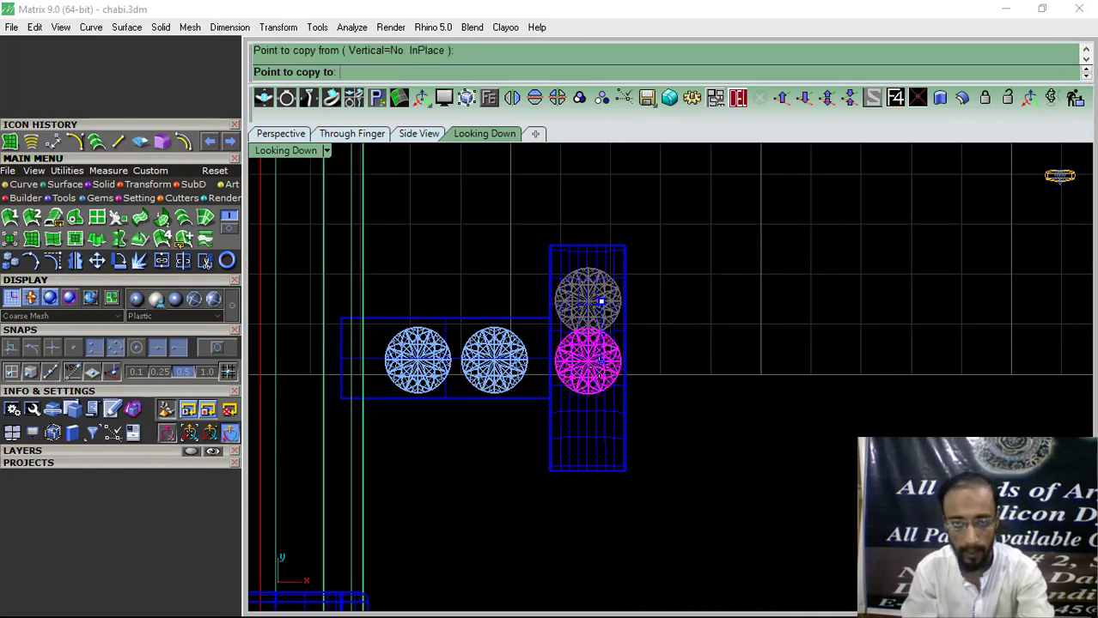
scroll(598, 371, "up", 2)
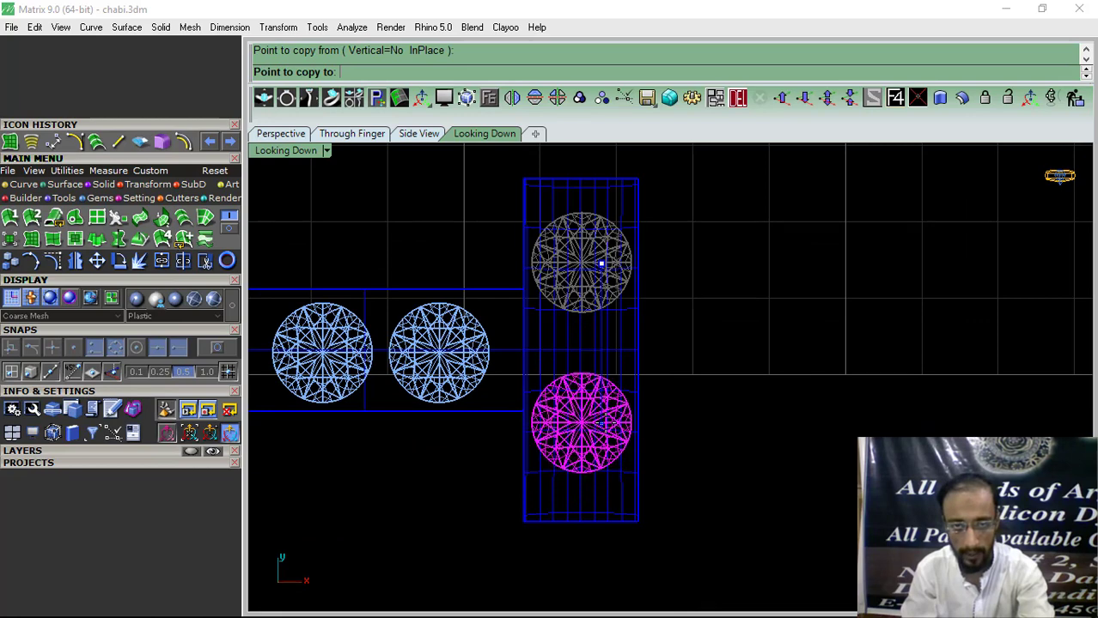
left_click(606, 399)
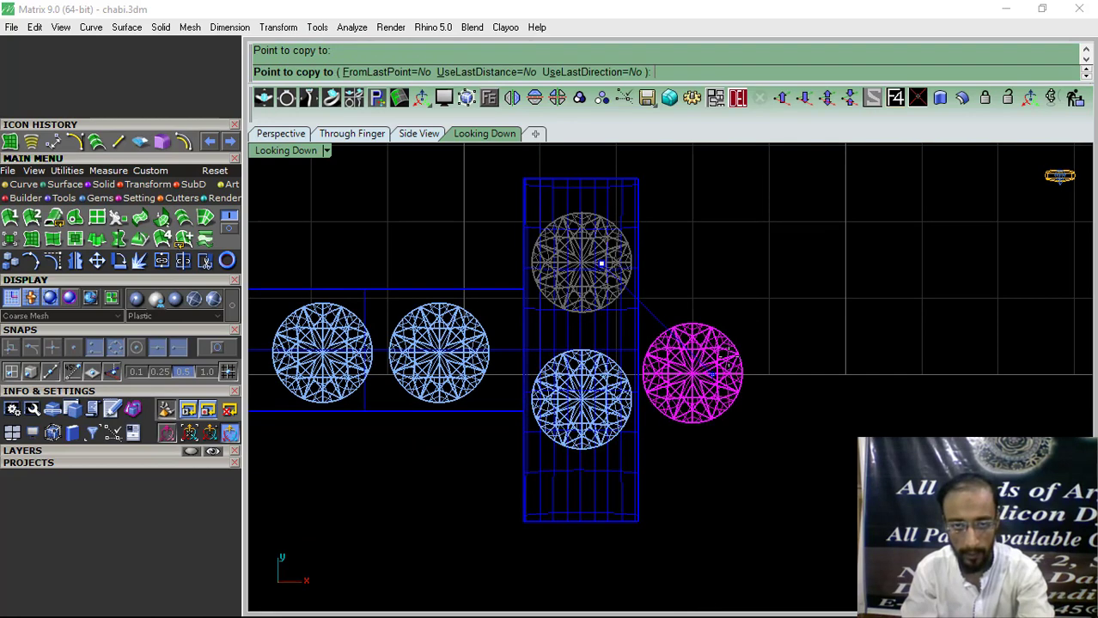
scroll(603, 277, "up", 2)
left_click_drag(568, 206, 569, 220)
key("Escape")
Shorten the upright rectangle's surface and outline to fit the two gems, and move it up to centre on them.
scroll(597, 288, "down", 4)
left_click_drag(674, 462, 601, 500)
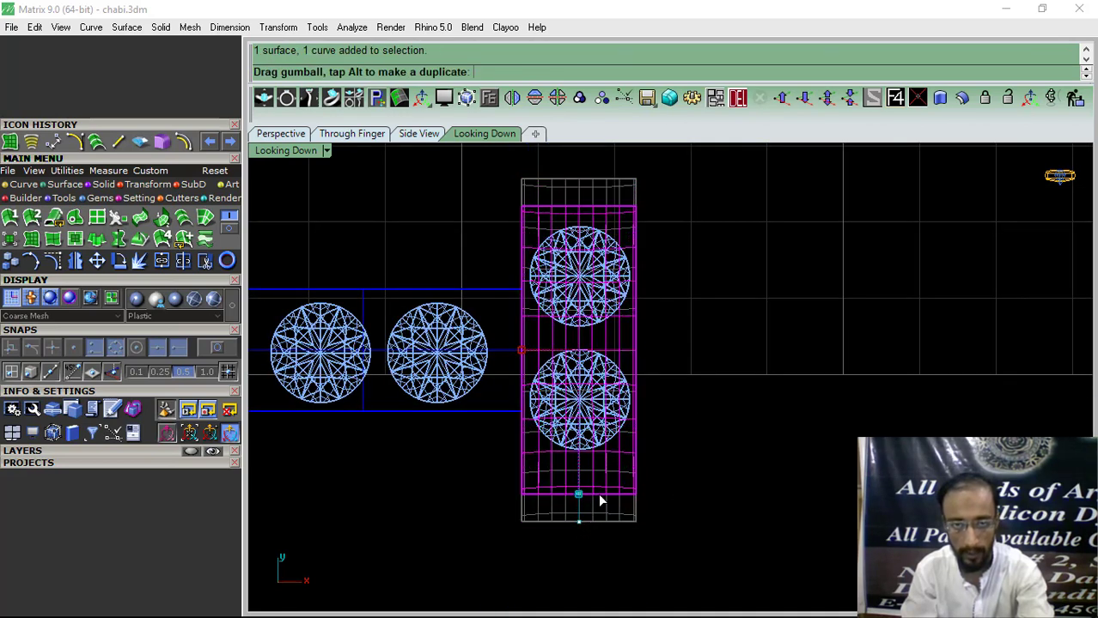
left_click(719, 382)
left_click_drag(631, 347, 625, 347)
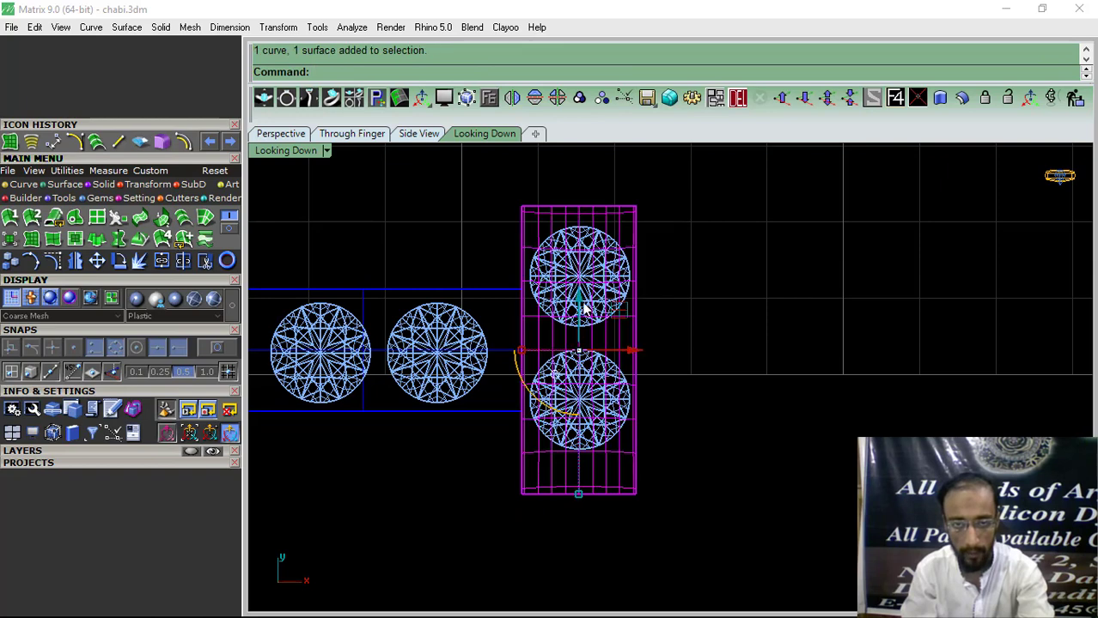
left_click_drag(581, 299, 597, 292)
key("Escape")
Move the horizontal bar and its two gems slightly up to centre them on the upright rectangle.
scroll(560, 335, "down", 4)
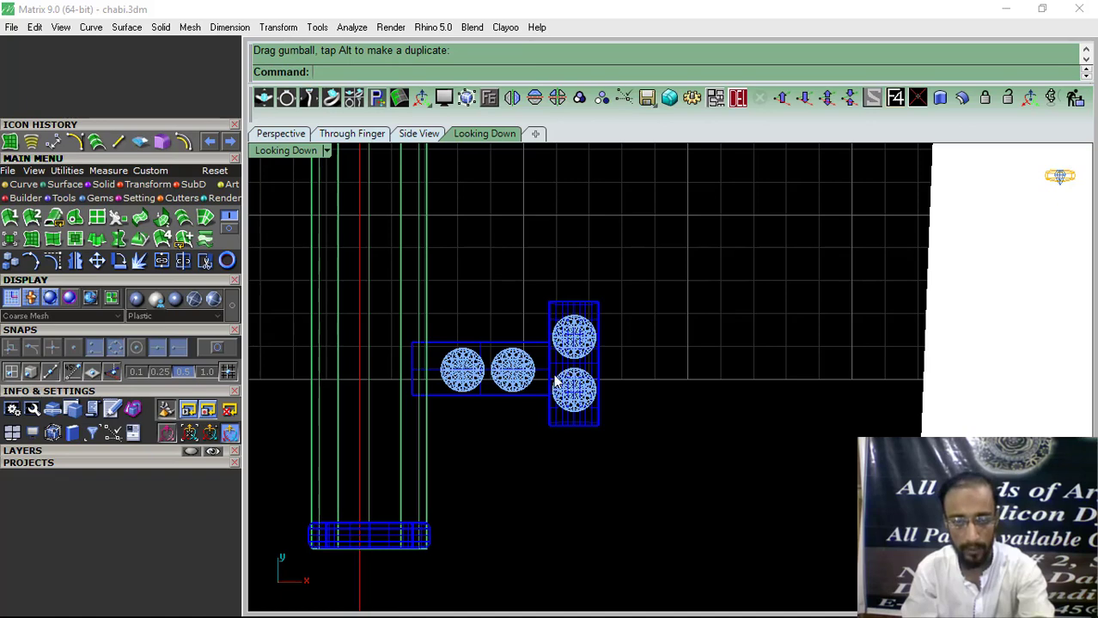
scroll(519, 365, "up", 4)
left_click_drag(366, 489, 366, 488)
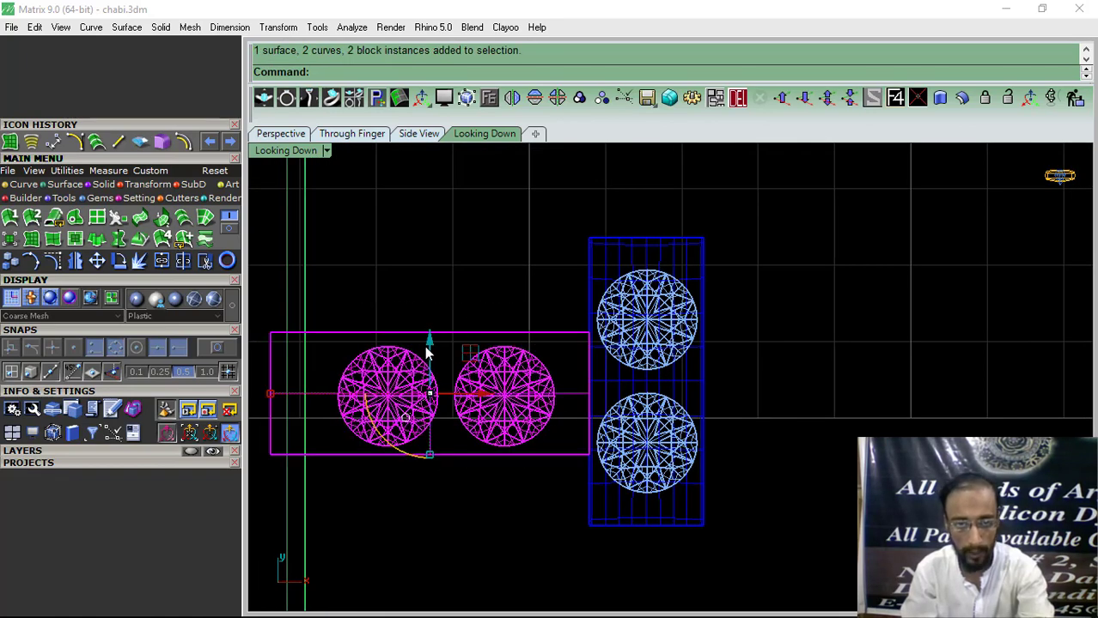
left_click_drag(428, 343, 433, 344)
left_click(839, 325)
Lay the whole key model over the reference picture to compare proportions, and undo that move.
scroll(595, 343, "down", 8)
scroll(627, 354, "down", 3)
right_click_drag(695, 370, 622, 393)
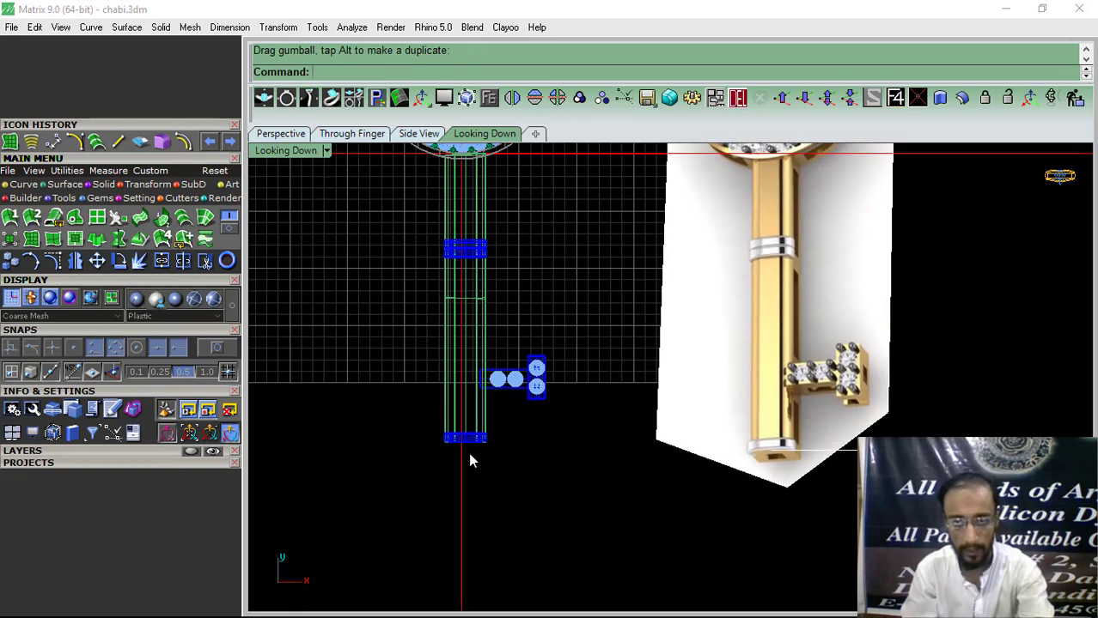
scroll(469, 461, "down", 4)
left_click_drag(373, 517, 373, 519)
left_click_drag(498, 344, 631, 343)
key("Escape")
scroll(627, 421, "up", 3)
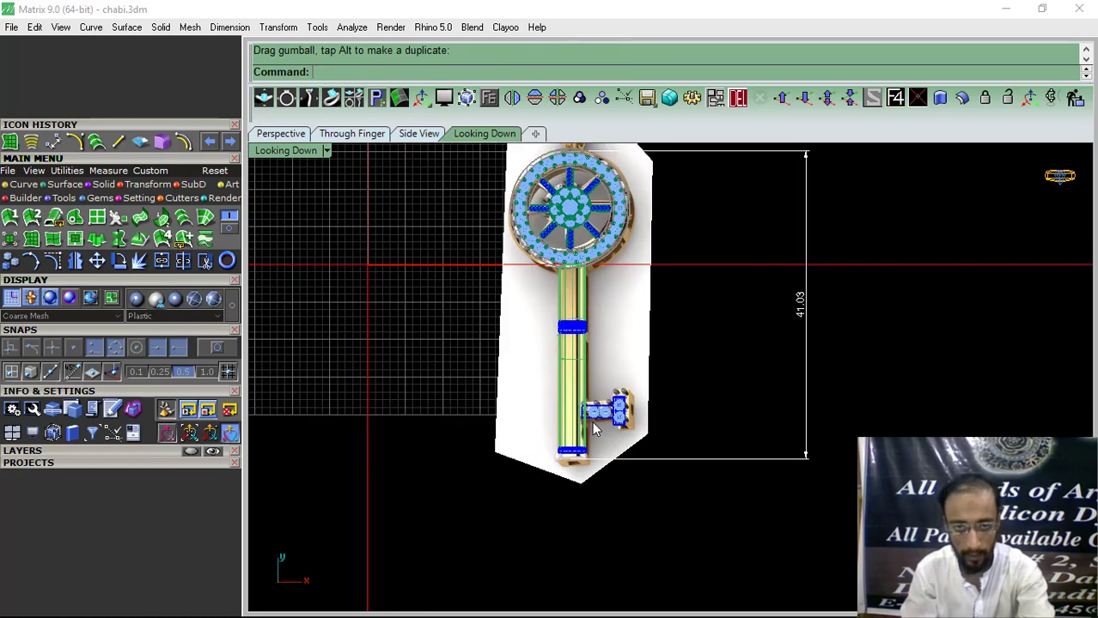
left_click(155, 299)
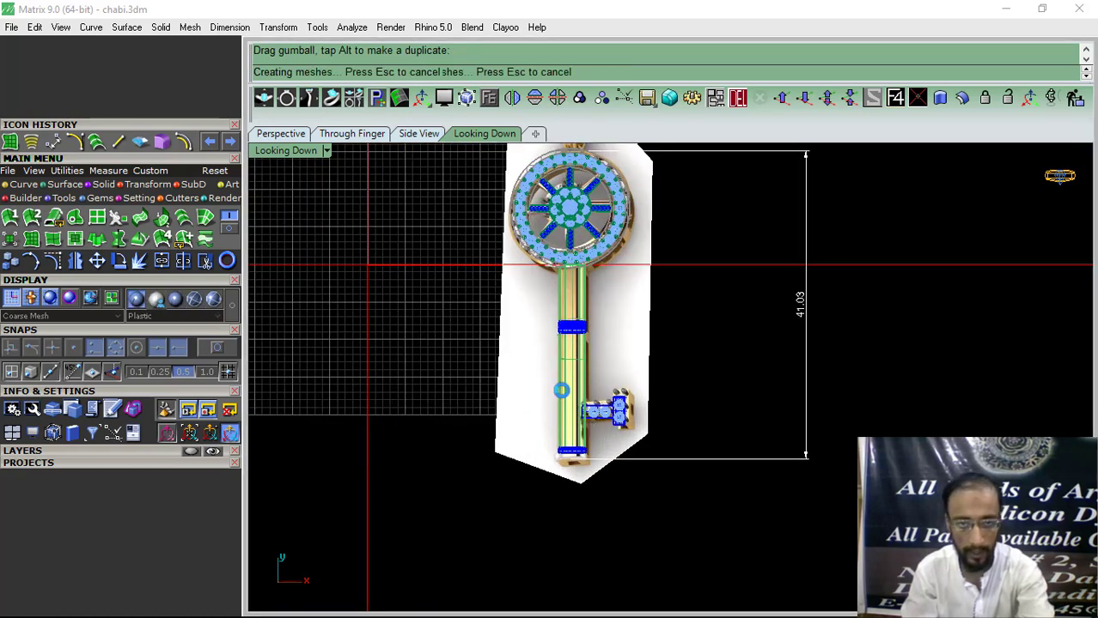
scroll(639, 384, "down", 2)
key("ctrl+z")
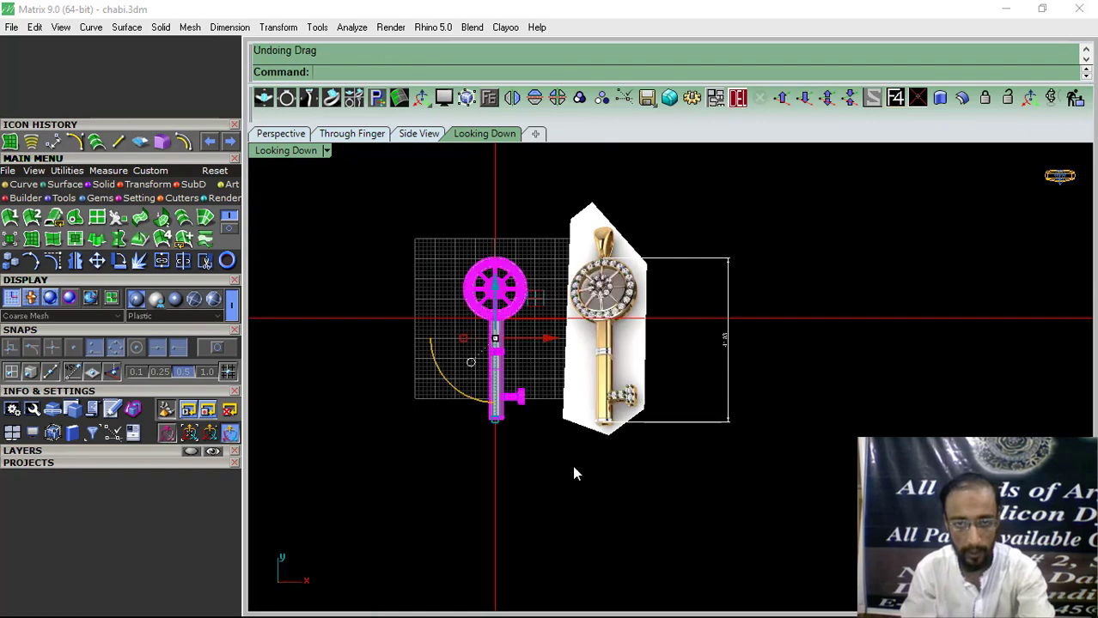
Offset the horizontal bar and upright rectangle surfaces upward into solid blocks in the Perspective view.
scroll(502, 394, "up", 5)
left_click(275, 137)
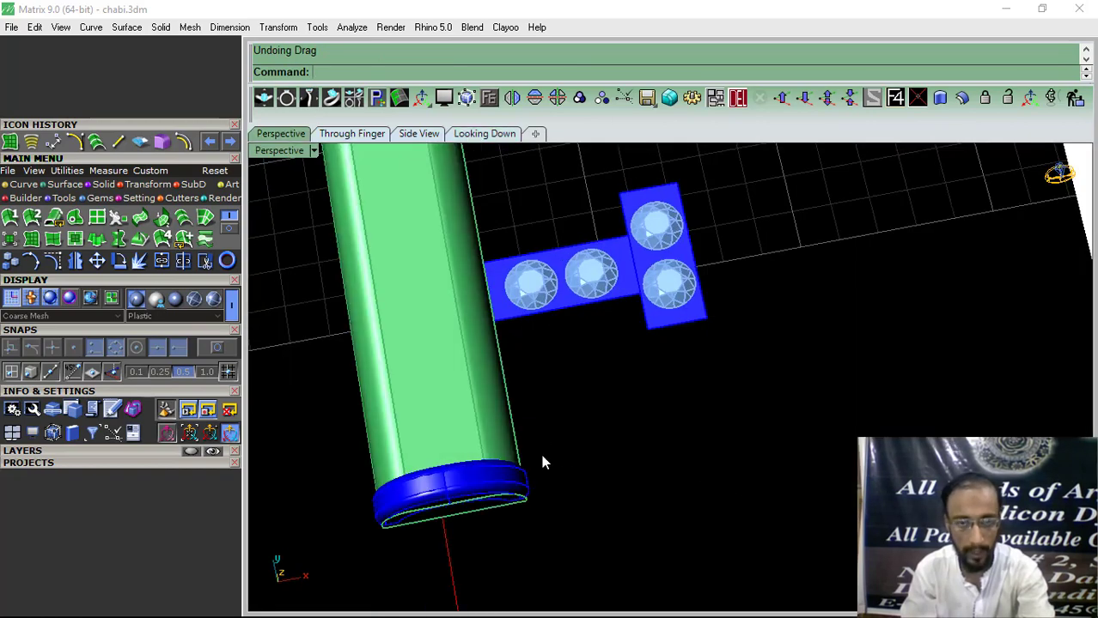
right_click_drag(542, 454, 544, 403)
scroll(527, 383, "up", 5)
left_click(528, 379)
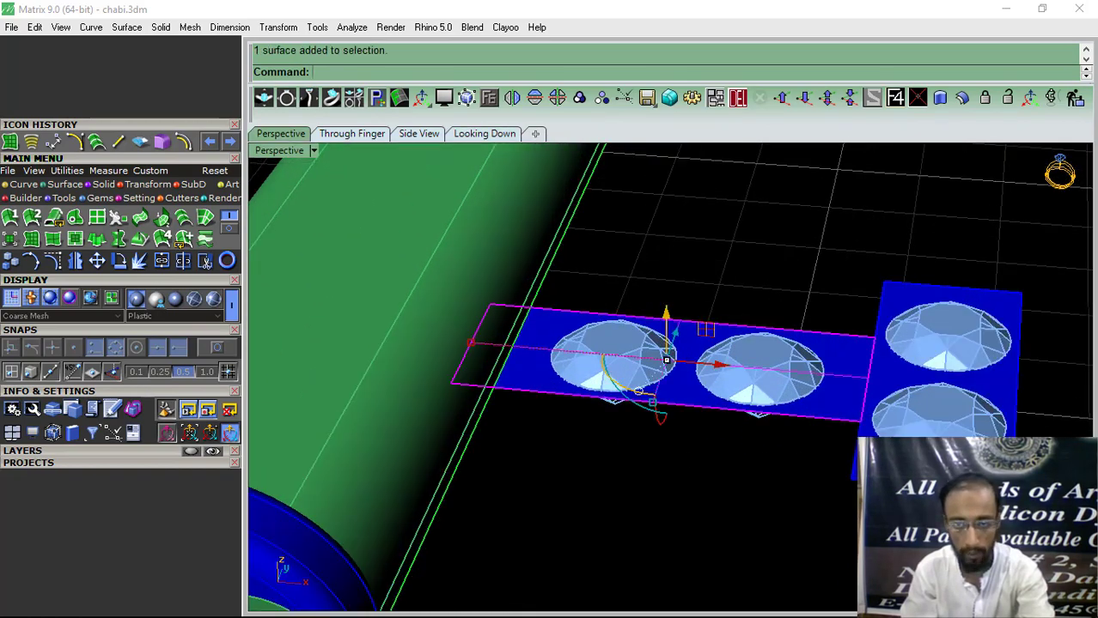
left_click(902, 300, "shift")
left_click(962, 98)
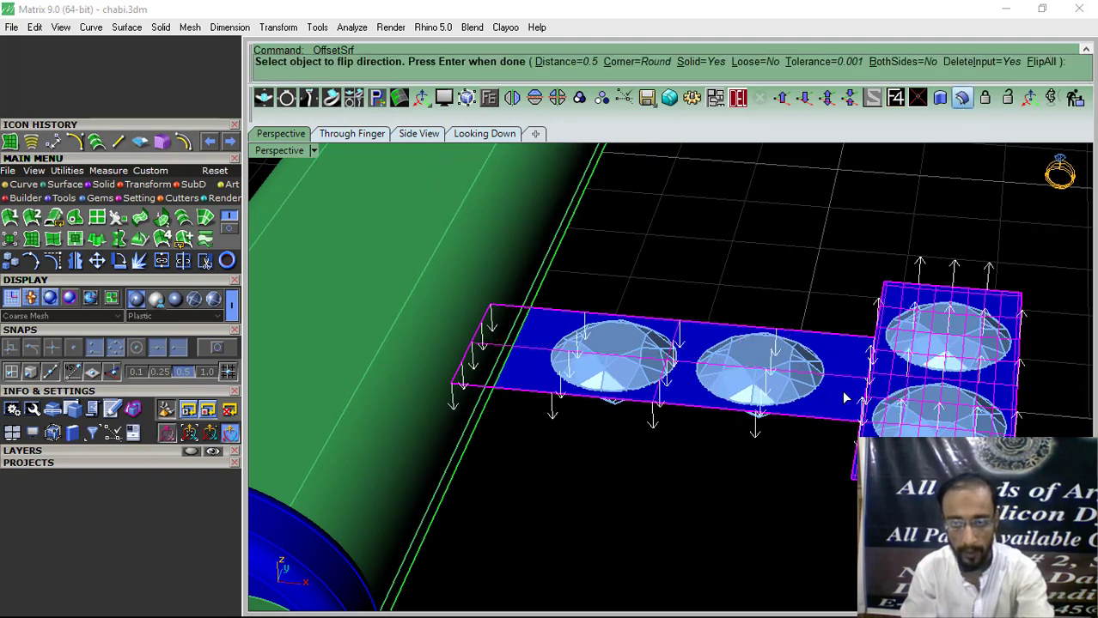
key("Return")
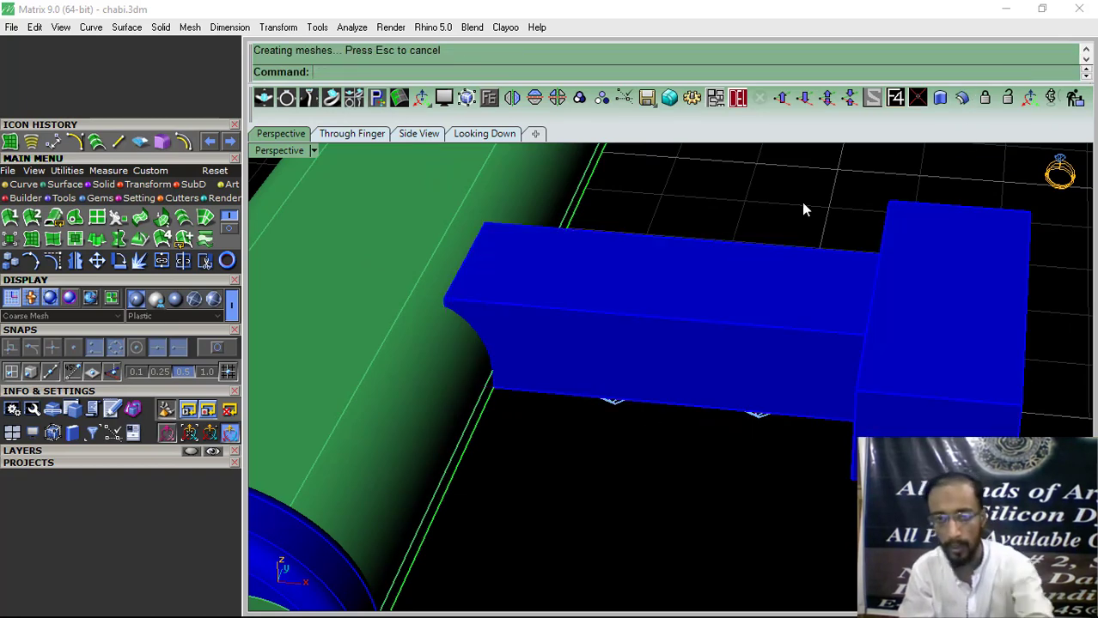
Select only the four gems inside the blocks and raise them to the blocks' top faces.
left_click_drag(724, 328, 673, 312)
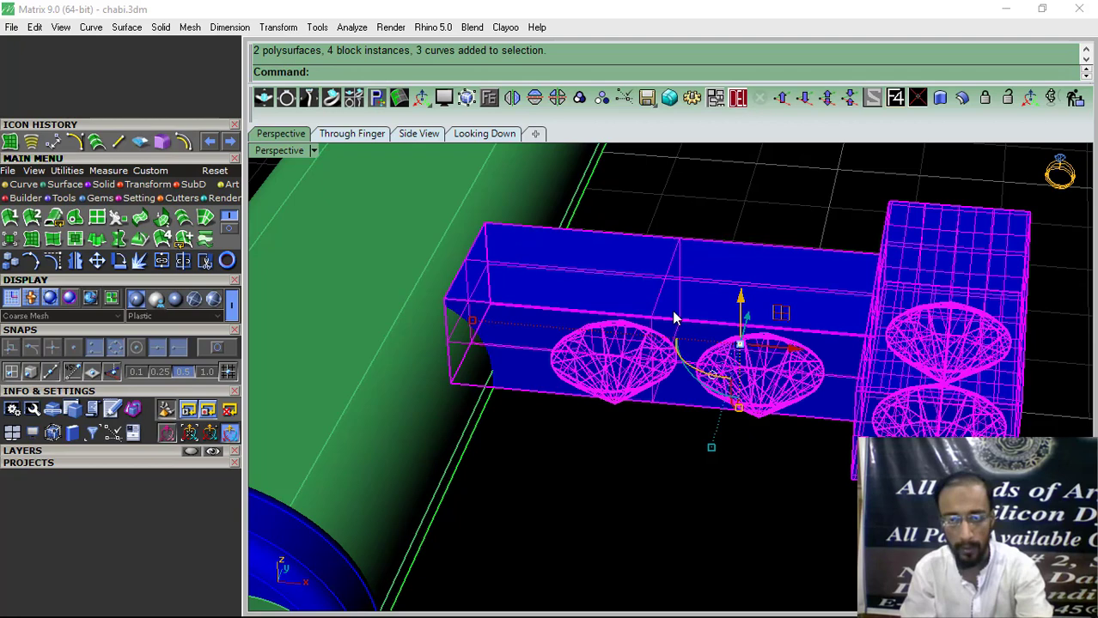
left_click(796, 295, "ctrl")
left_click(890, 294, "ctrl")
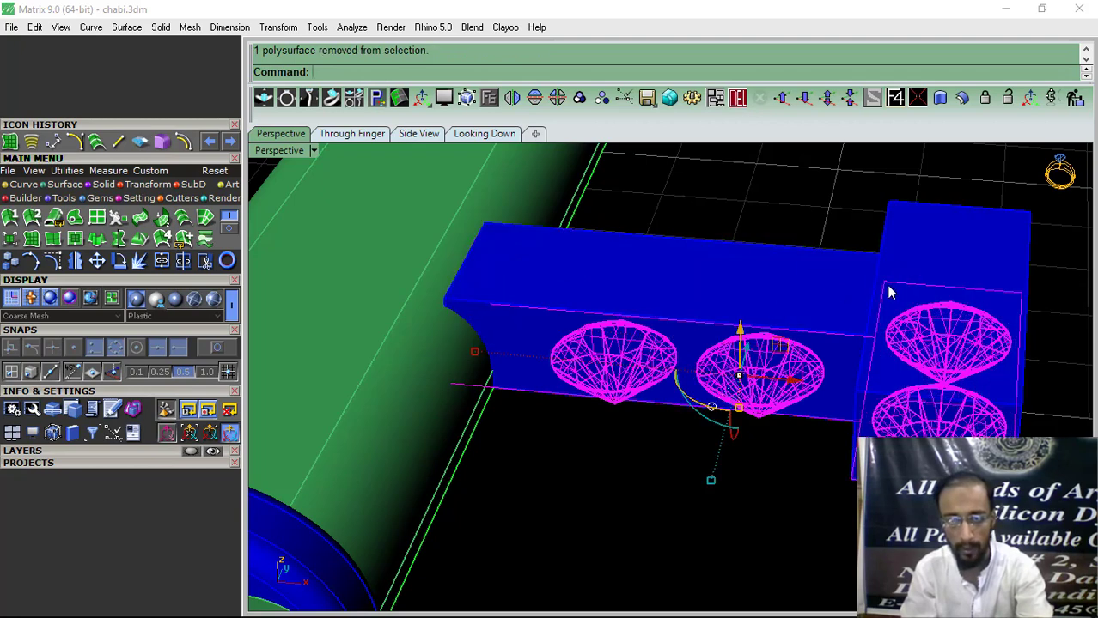
left_click(856, 369, "ctrl")
left_click(853, 481, "ctrl")
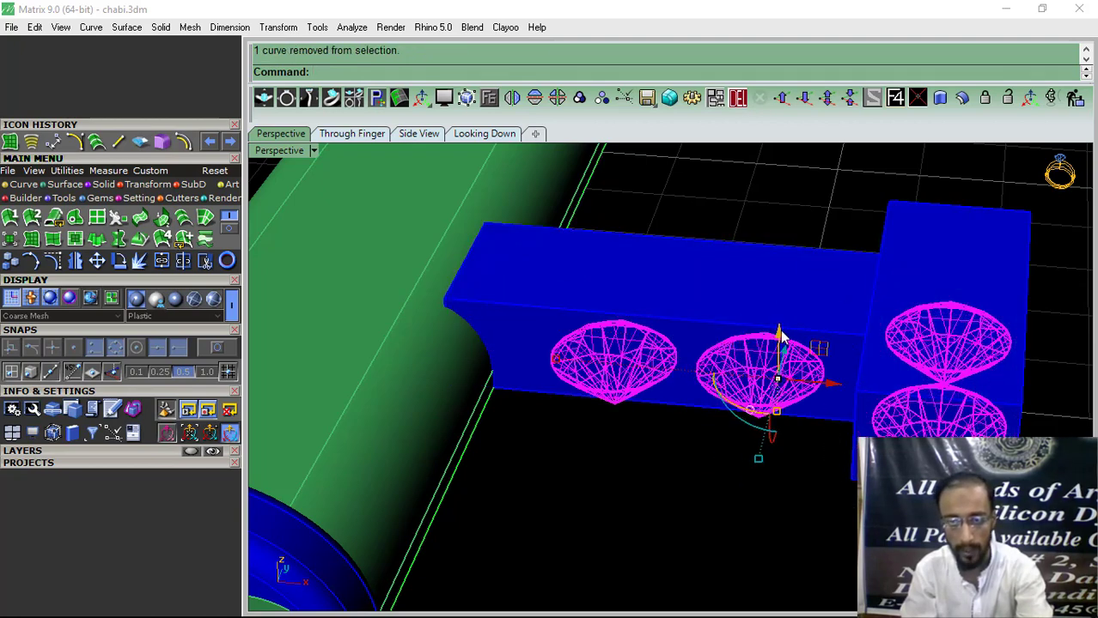
left_click_drag(780, 335, 779, 244)
right_click_drag(779, 244, 570, 327)
key("Escape")
Create Gem Cutter objects for all four gems on the T-shaped bit, keeping the default cutter style.
scroll(598, 388, "up", 3)
left_click(598, 388)
left_click(748, 392, "shift")
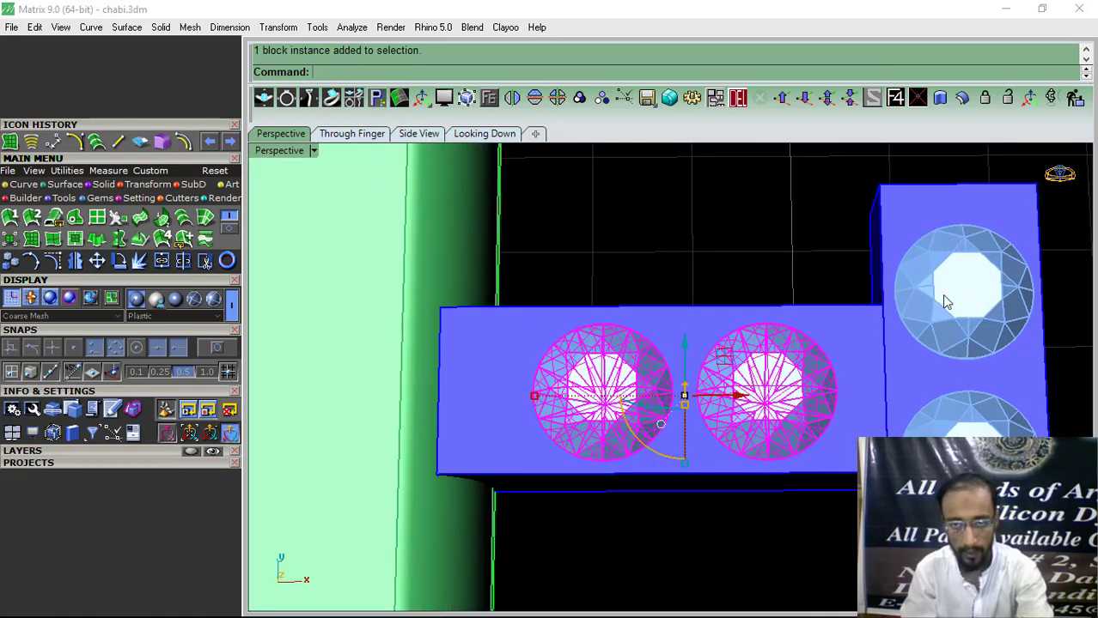
left_click(942, 300, "shift")
left_click(962, 417, "shift")
left_click(490, 98)
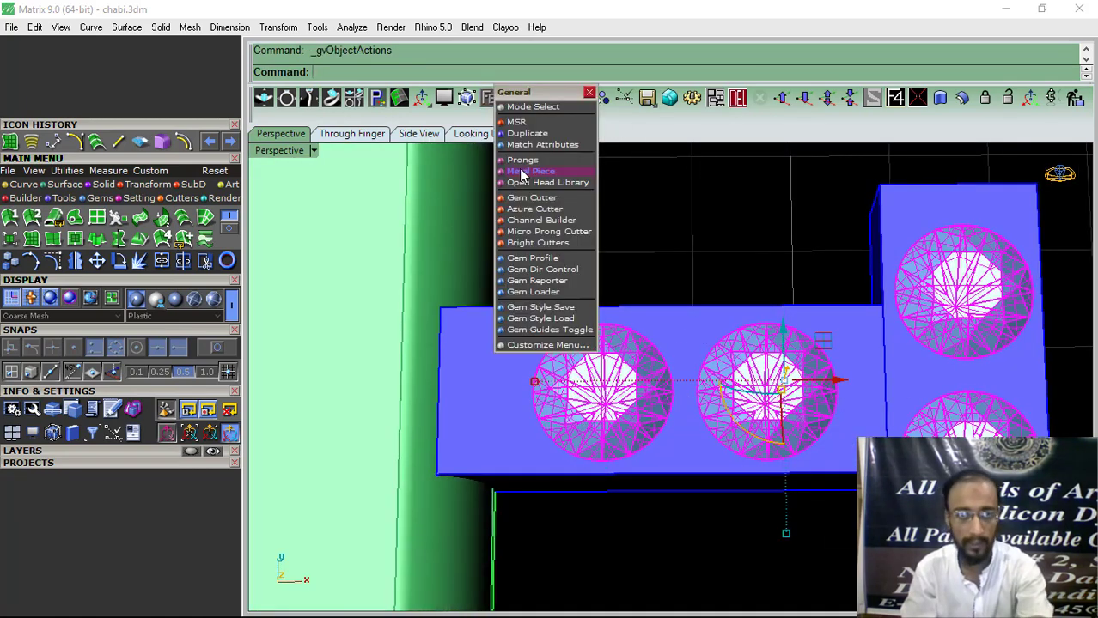
left_click(524, 198)
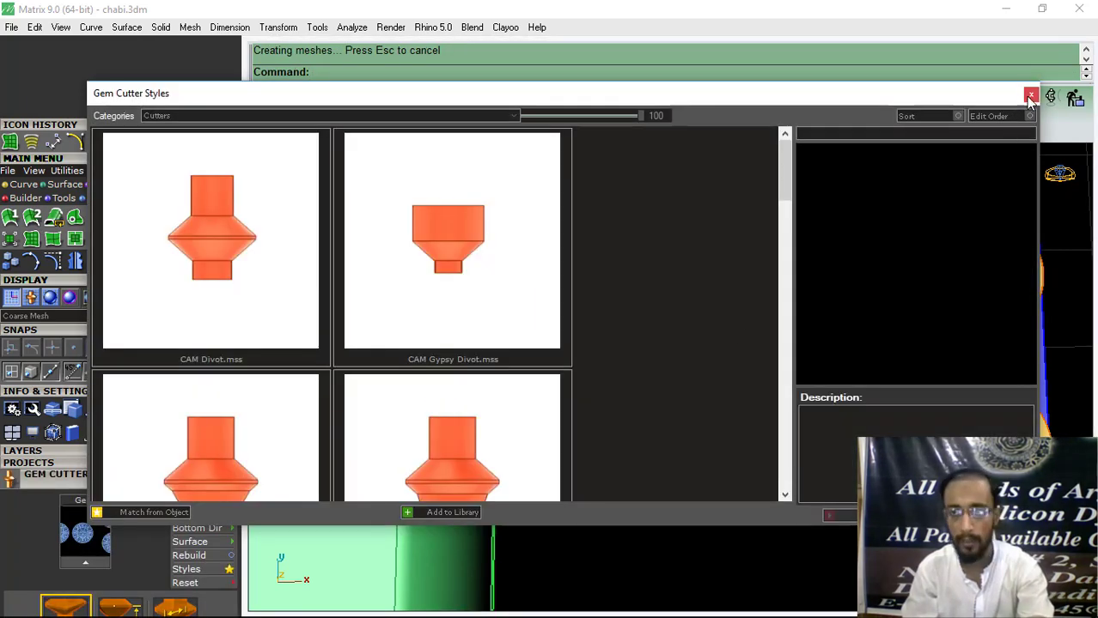
left_click(1030, 96)
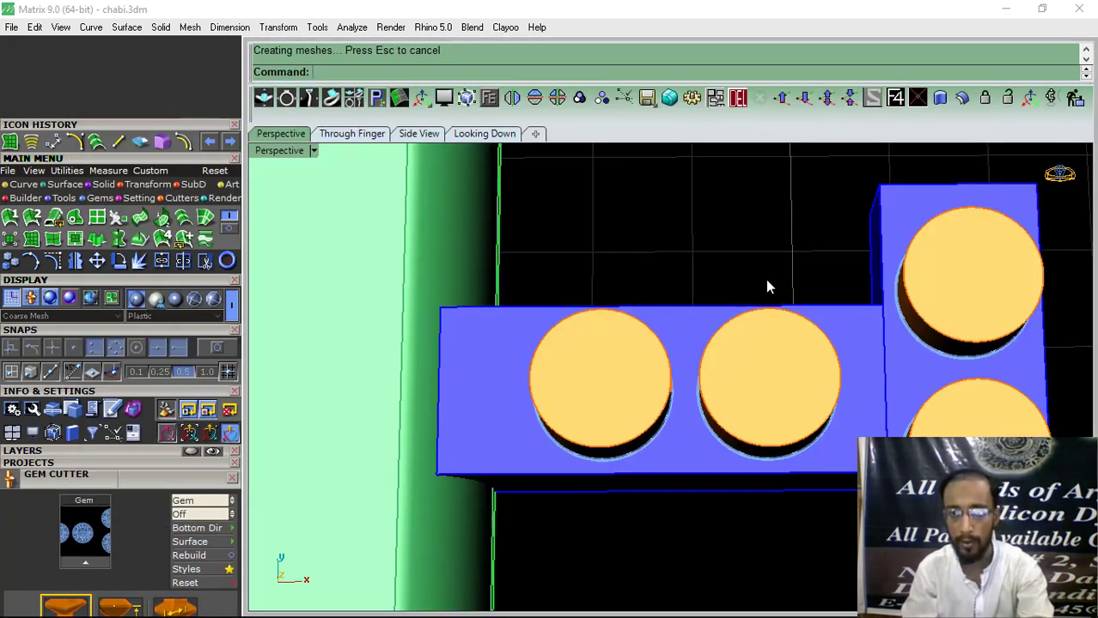
Subtract the gem cutters from the horizontal and upright blocks with Boolean Difference.
left_click(863, 375)
left_click(911, 378, "shift")
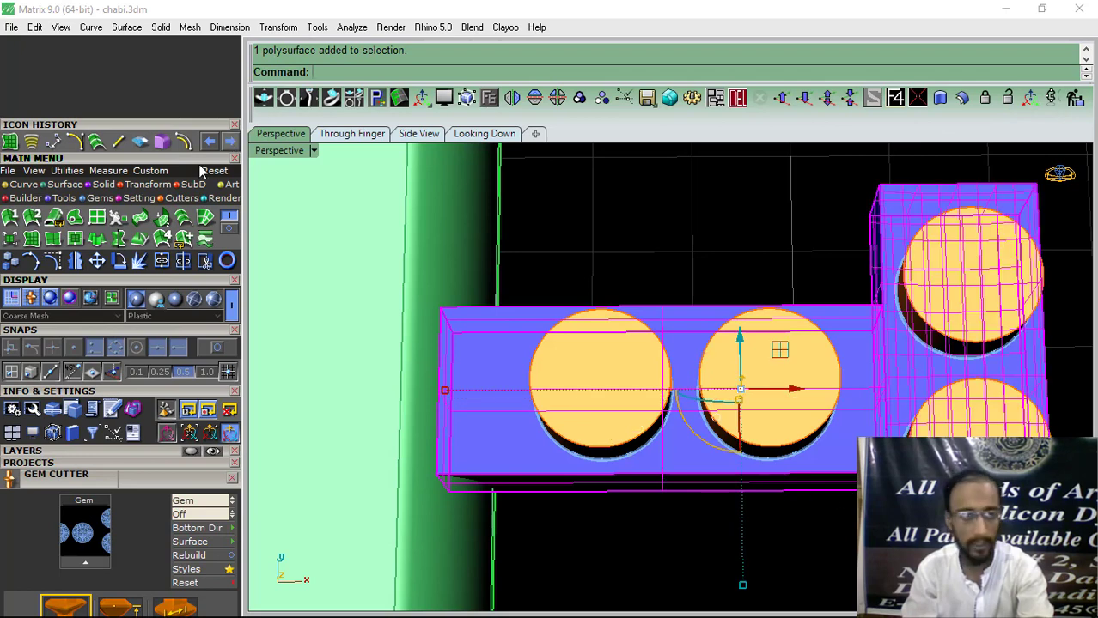
left_click(99, 186)
left_click(32, 218)
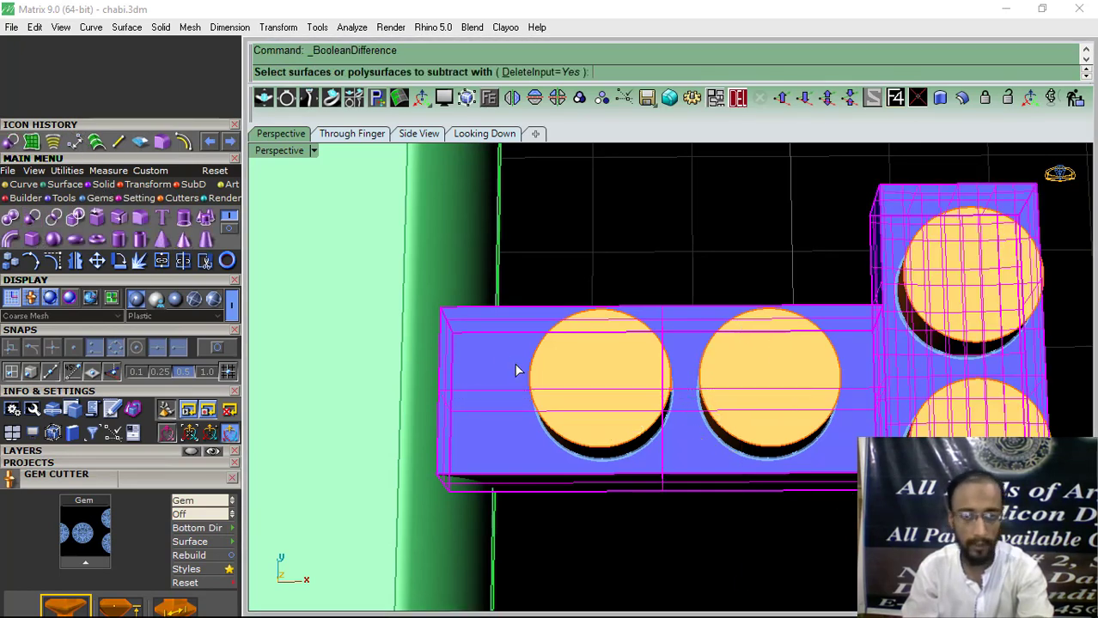
left_click(600, 382)
right_click(736, 339)
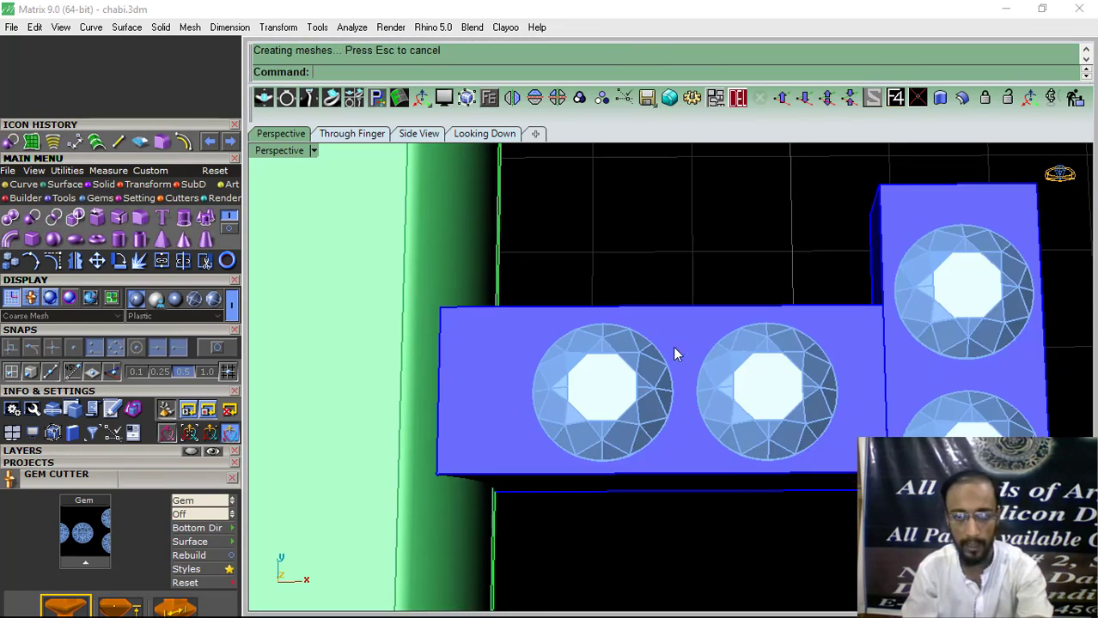
Hide the Gem 03 layer to inspect the gem seats cut in both blocks, and show the layer again.
scroll(673, 347, "down", 4)
right_click_drag(673, 347, 721, 390)
scroll(677, 331, "up", 3)
left_click(658, 319)
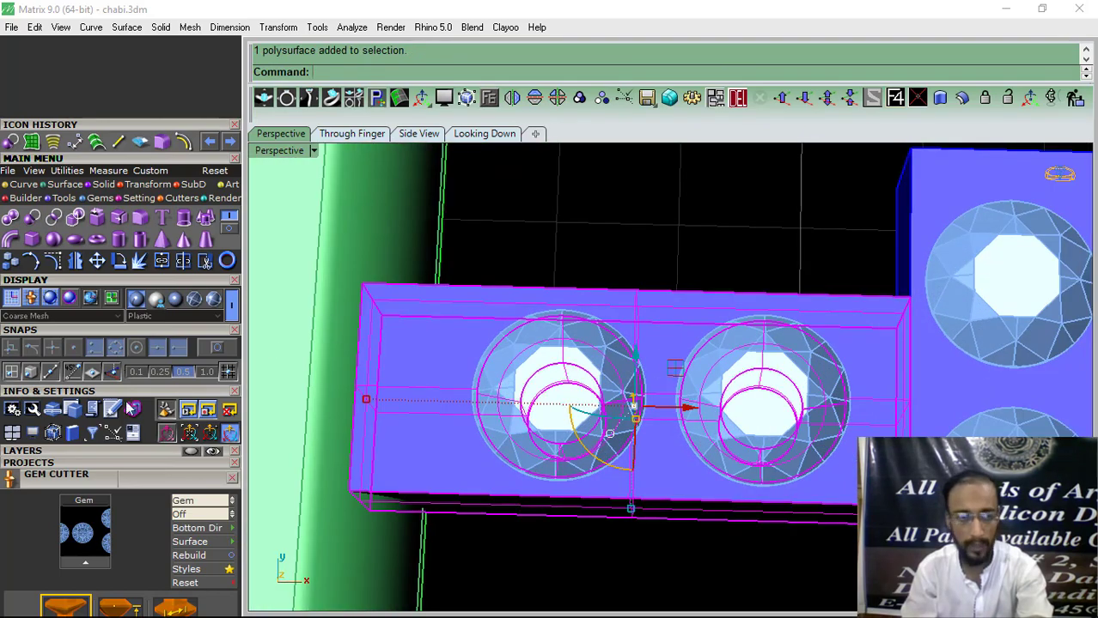
left_click(107, 452)
left_click(96, 563)
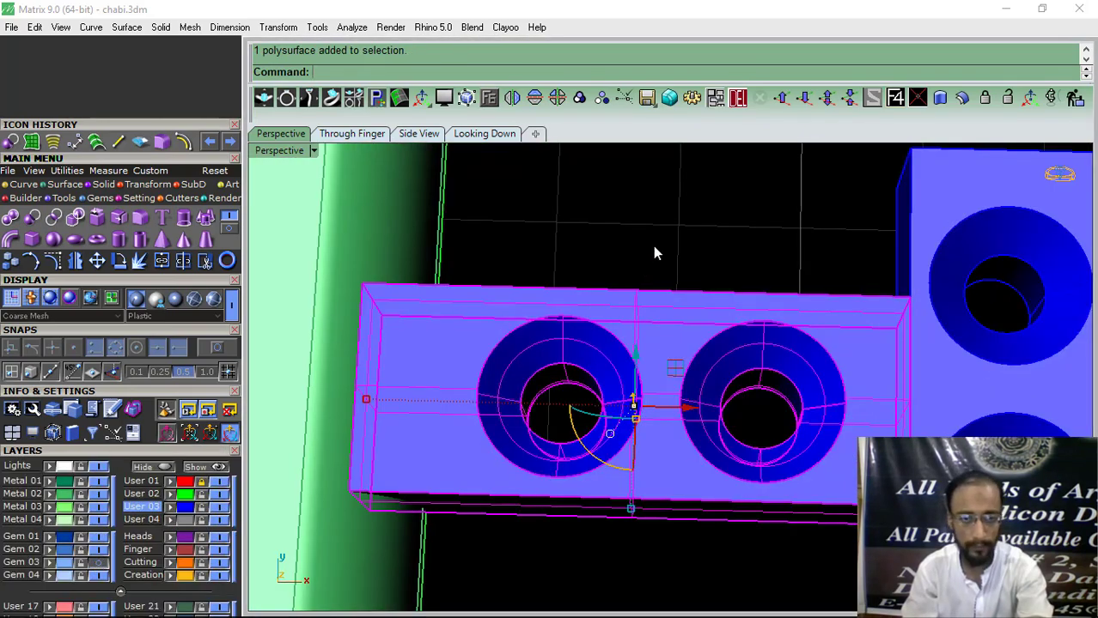
left_click(656, 243)
scroll(636, 291, "down", 5)
mouse_move(647, 443)
right_mouse_down()
mouse_move(634, 378)
mouse_move(637, 439)
right_mouse_up()
left_click(98, 564)
scroll(682, 368, "up", 7)
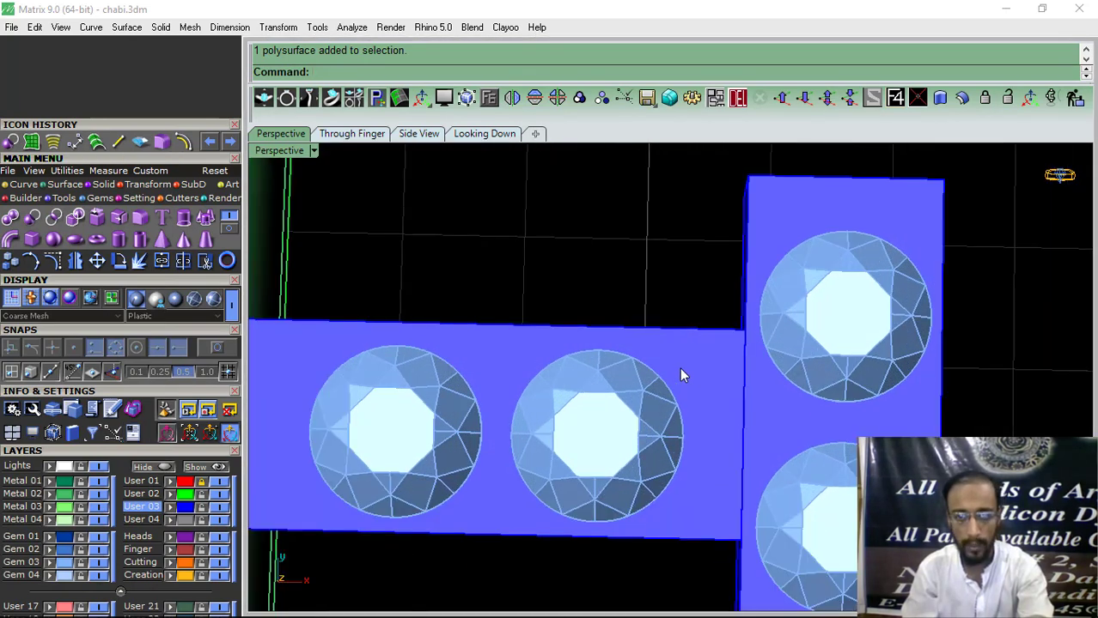
Use Prong on Surface with a 0.5 mm diameter to place two prongs between the horizontal block's gems and two beside the upright block.
left_click(688, 361)
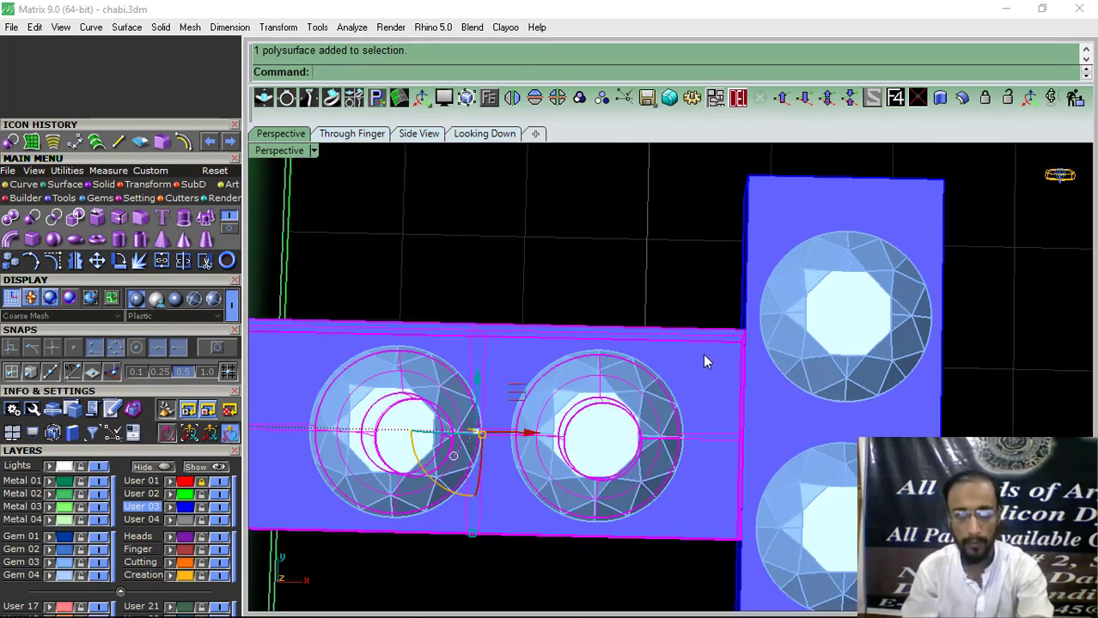
left_click(489, 98)
left_click(520, 151)
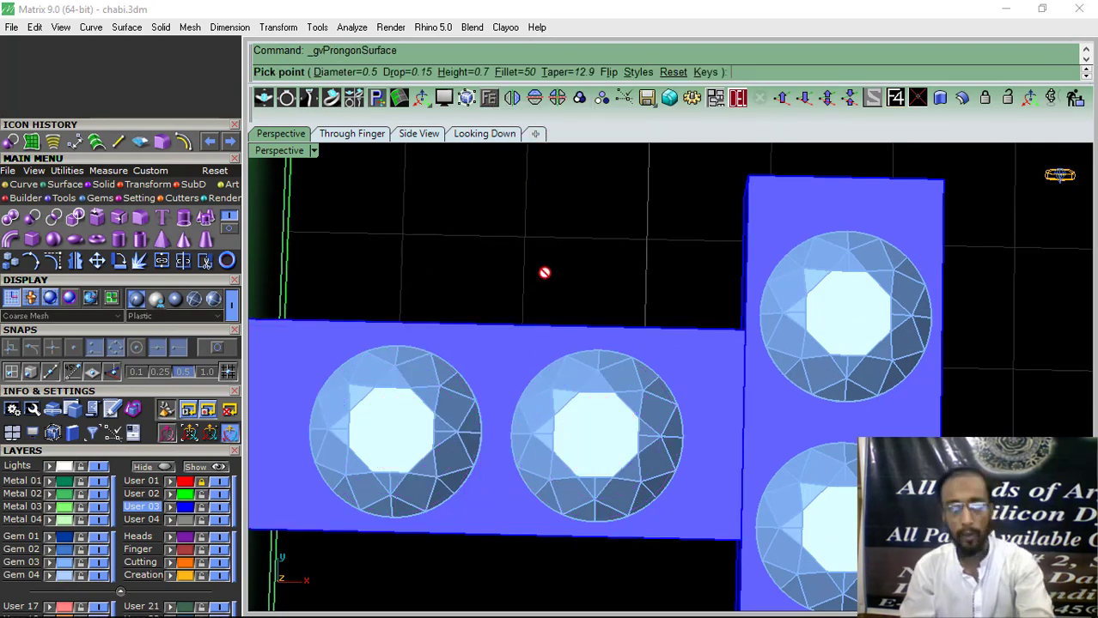
scroll(115, 328, "down", 5)
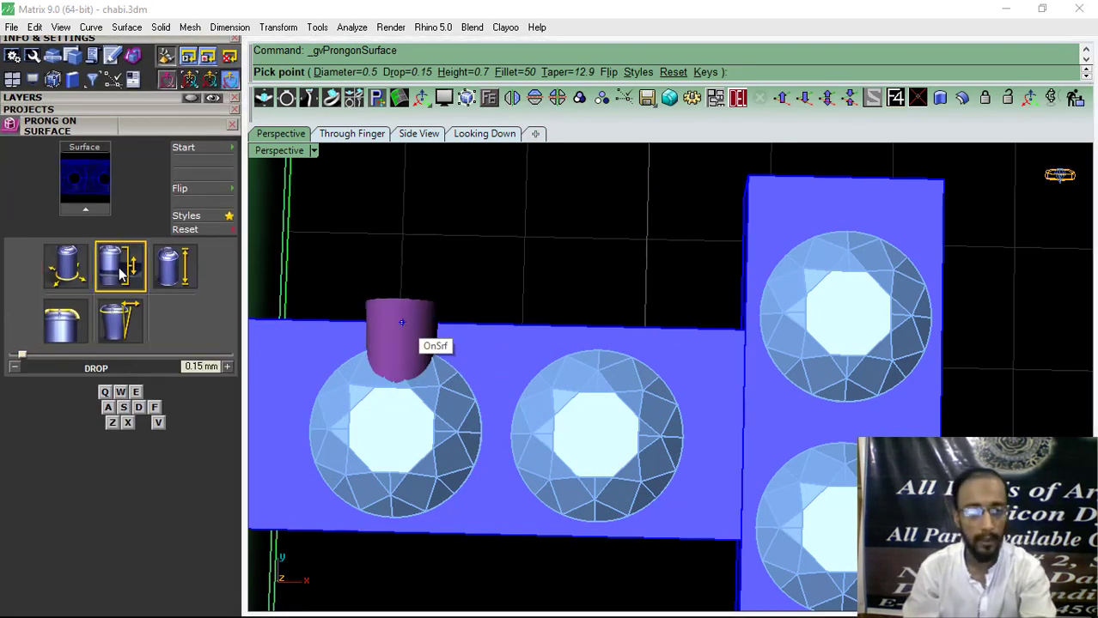
left_click(183, 273)
left_click(67, 266)
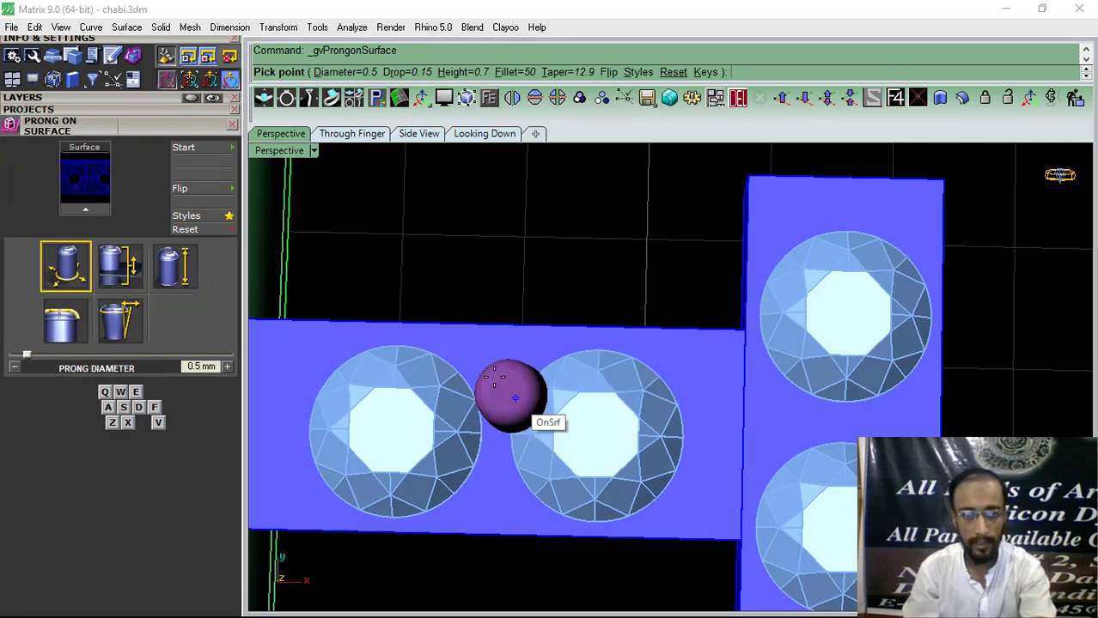
scroll(496, 383, "up", 2)
left_click(494, 362)
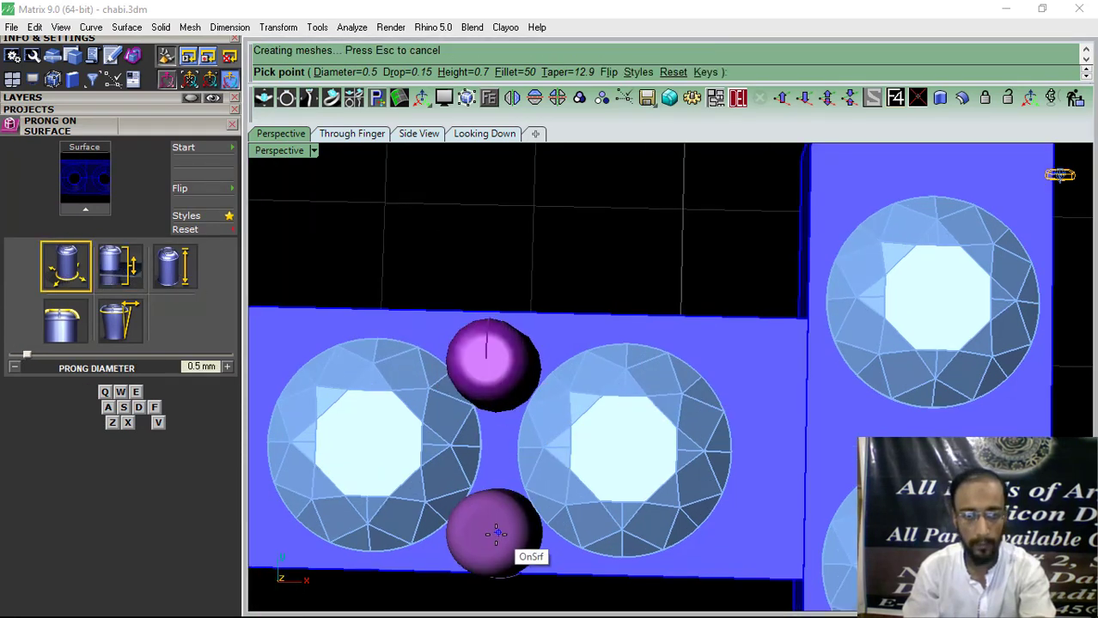
left_click(495, 524)
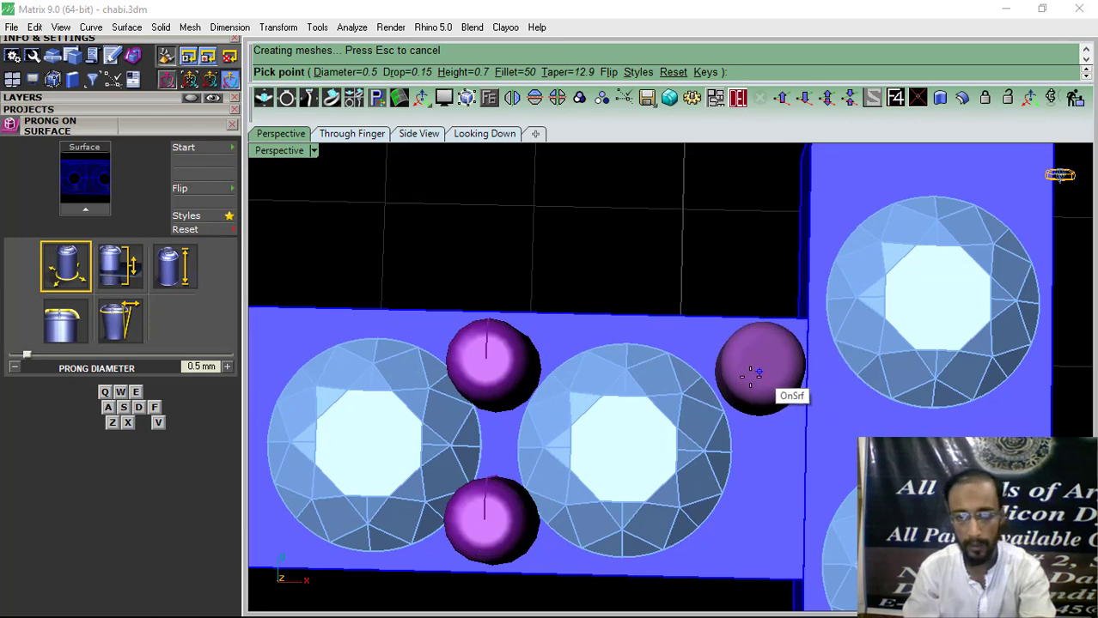
left_click(749, 379)
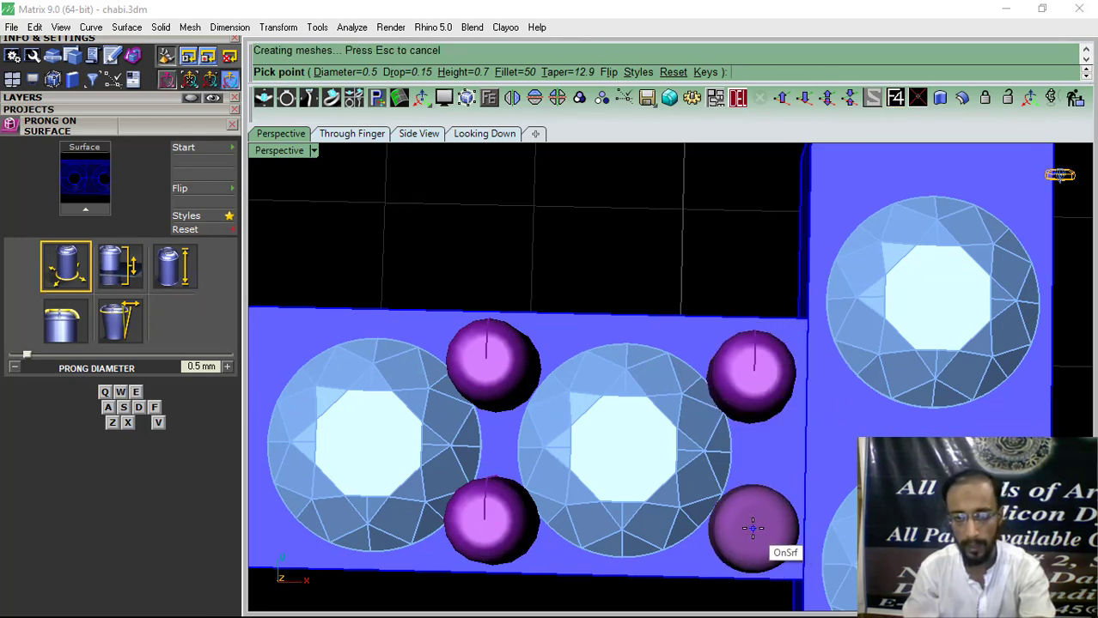
left_click(754, 524)
Place two more 0.5 mm prongs beside the gem nearest the shaft on the horizontal block and finish the set.
scroll(756, 481, "down", 4)
scroll(507, 378, "up", 2)
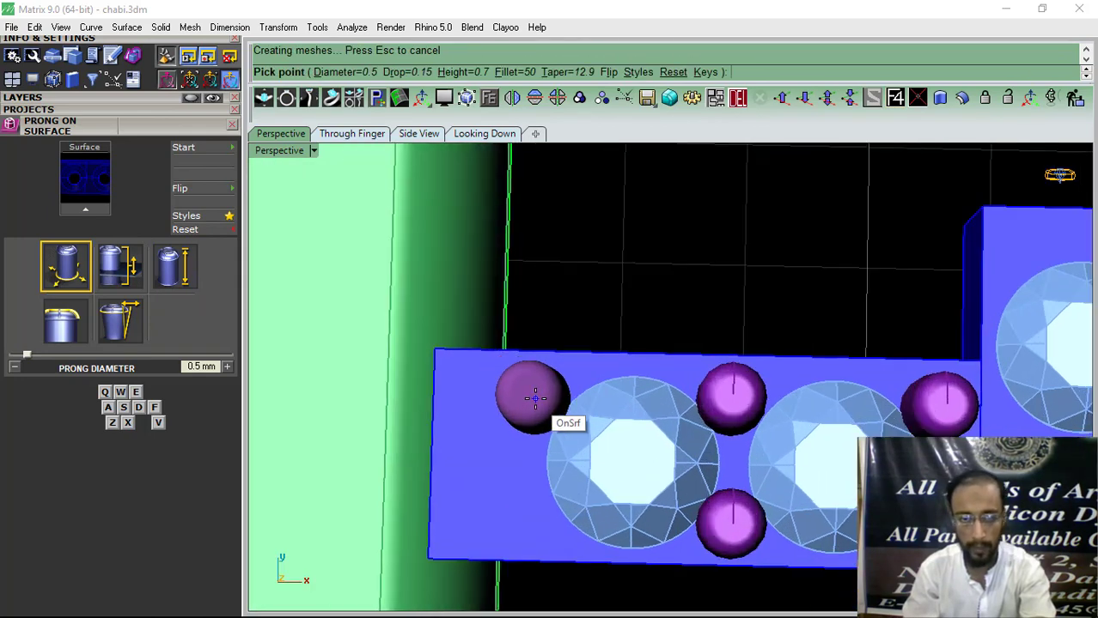
left_click(530, 391)
left_click(524, 519)
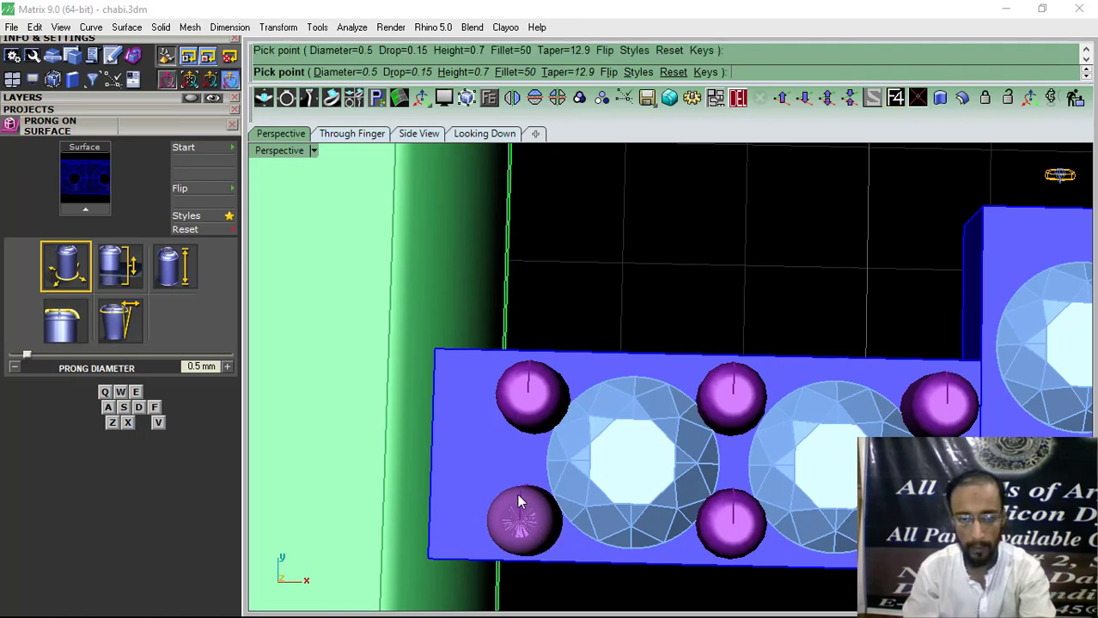
right_click(518, 495)
Start Prong on Surface on the upright block, flip the prong direction, and place two 0.5 mm prongs between its two gems.
scroll(517, 490, "down", 7)
right_click_drag(749, 481, 745, 451, "shift")
scroll(630, 420, "up", 5)
left_click(610, 417)
right_click(616, 416)
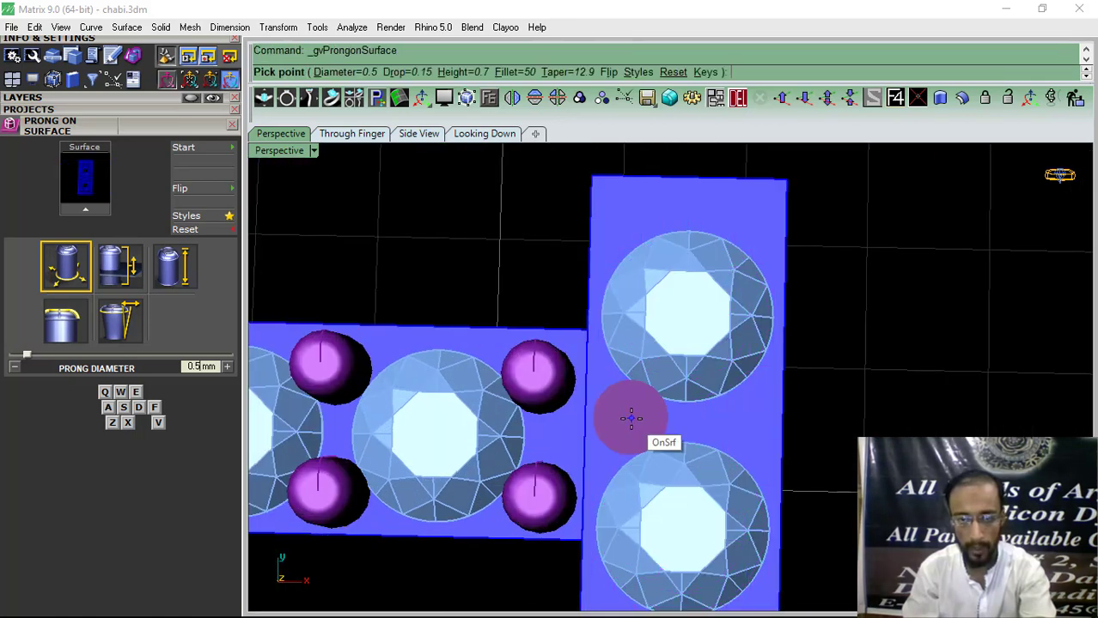
left_click(187, 191)
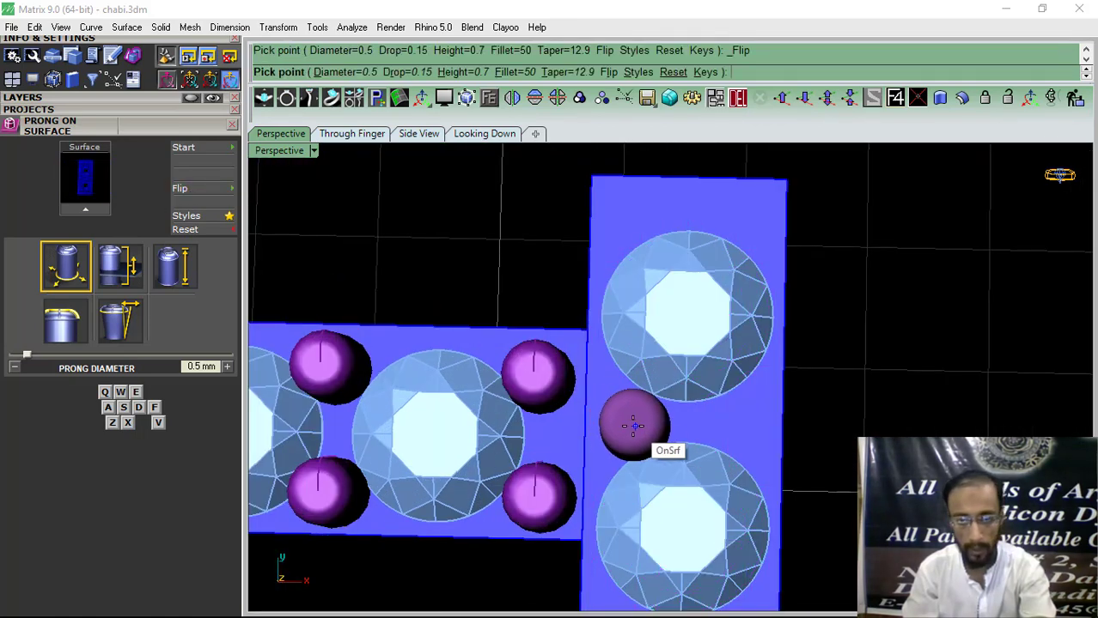
left_click(632, 420)
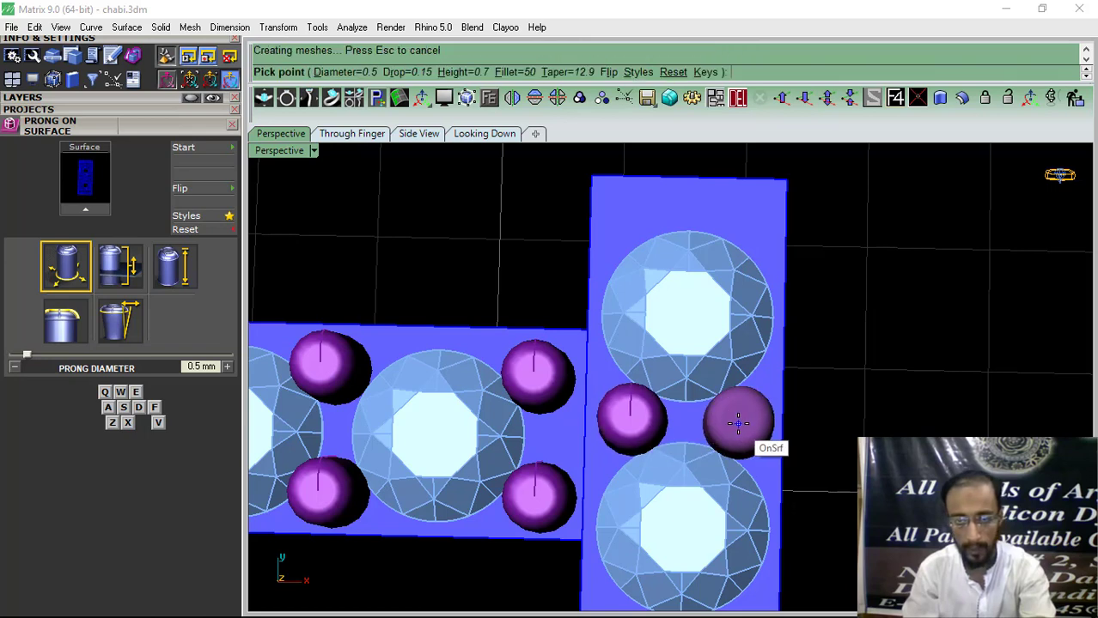
left_click(739, 421)
Place a pair of 0.5 mm prongs at each end of the upright block and finish the prong tool.
scroll(687, 411, "down", 3)
scroll(640, 284, "up", 4)
left_click(645, 297)
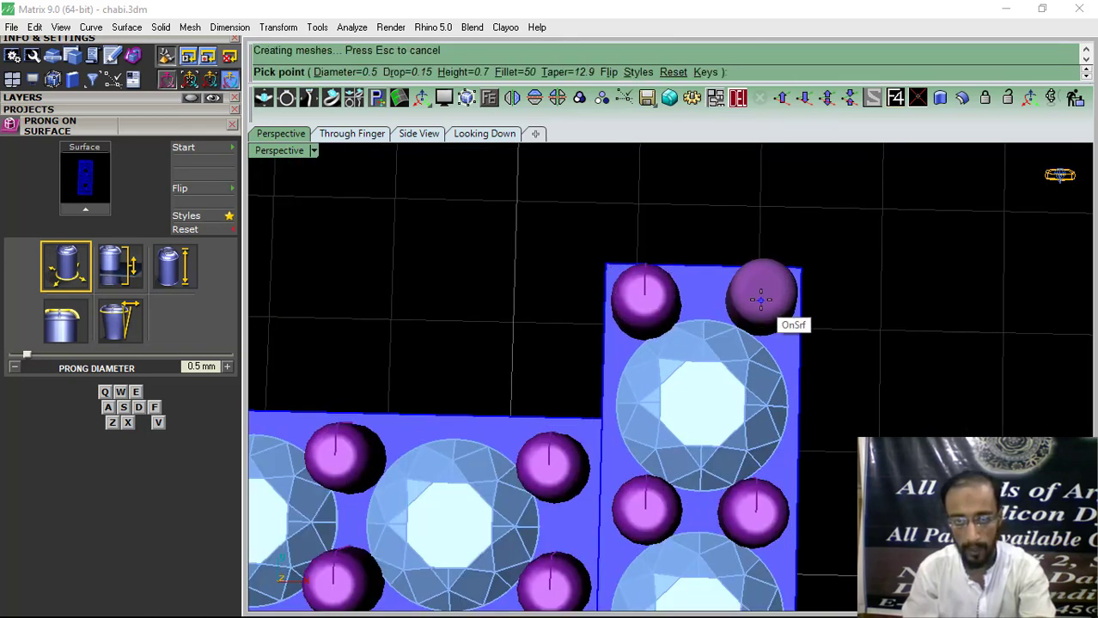
left_click(760, 300)
left_click(640, 286)
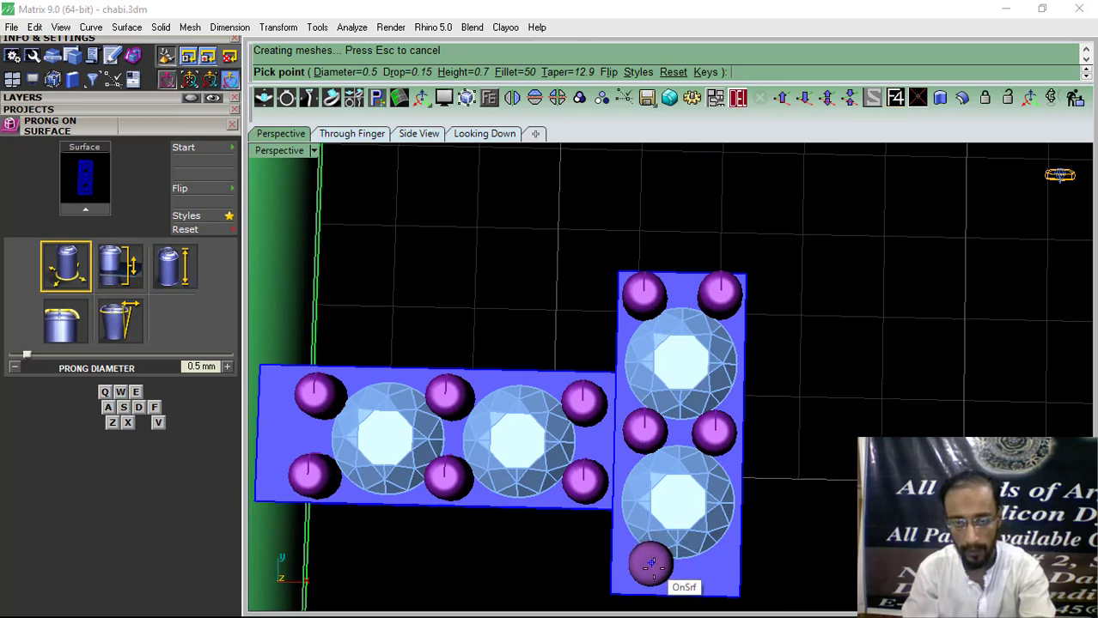
scroll(647, 594, "up", 3)
left_click(624, 567)
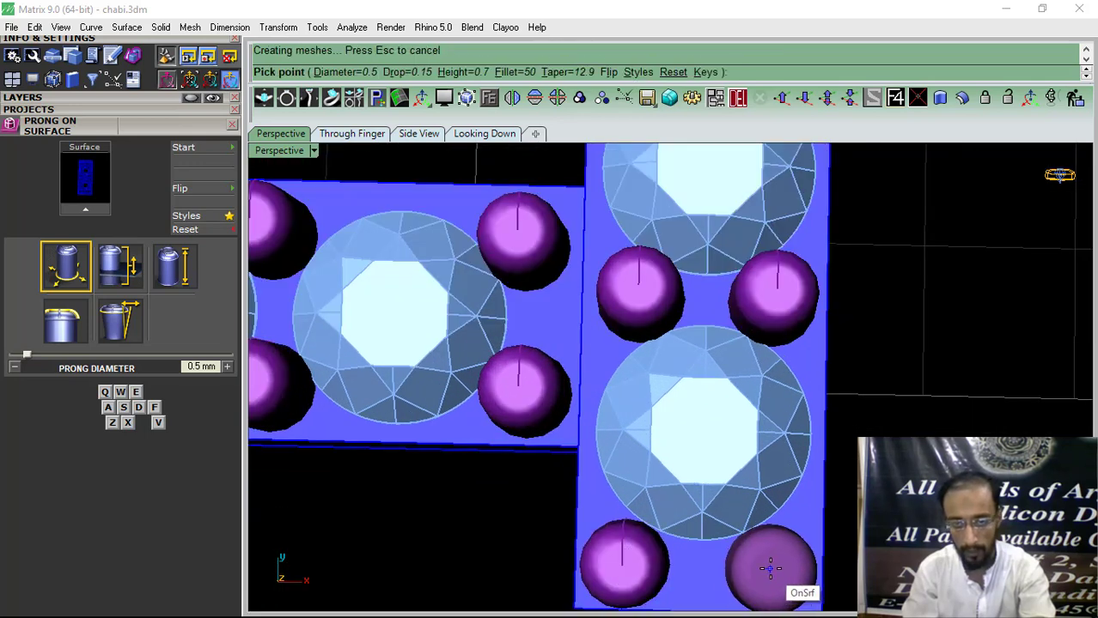
left_click(770, 567)
key("Return")
left_click(231, 127)
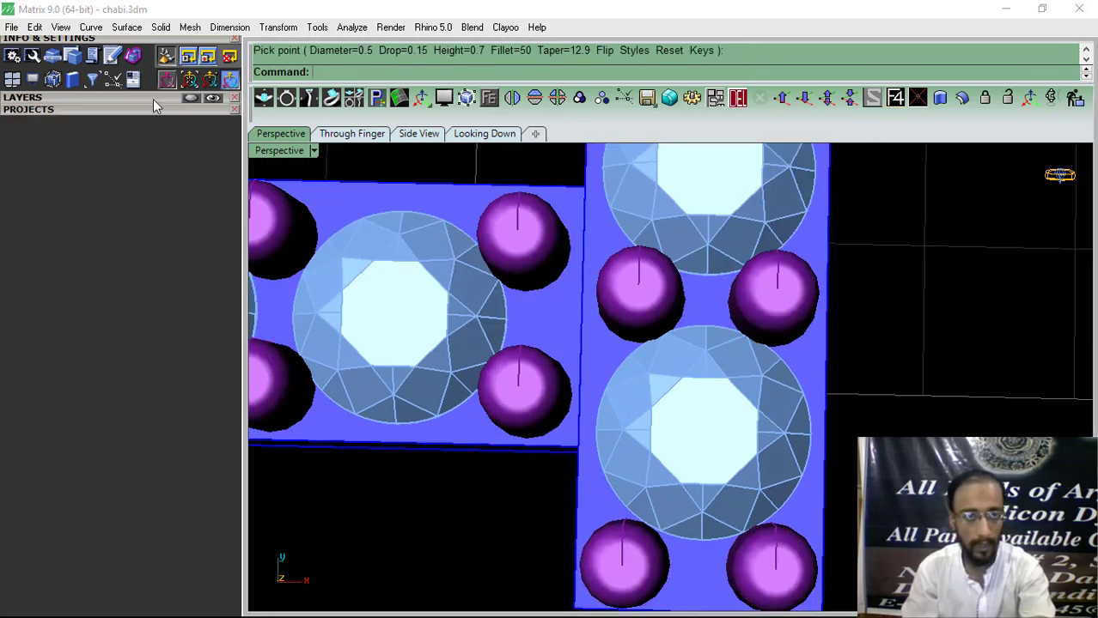
Group the twelve prongs and assign them together with both blocks to the Metal 01 layer.
left_click(159, 98)
key("ctrl+a")
scroll(598, 346, "down", 5)
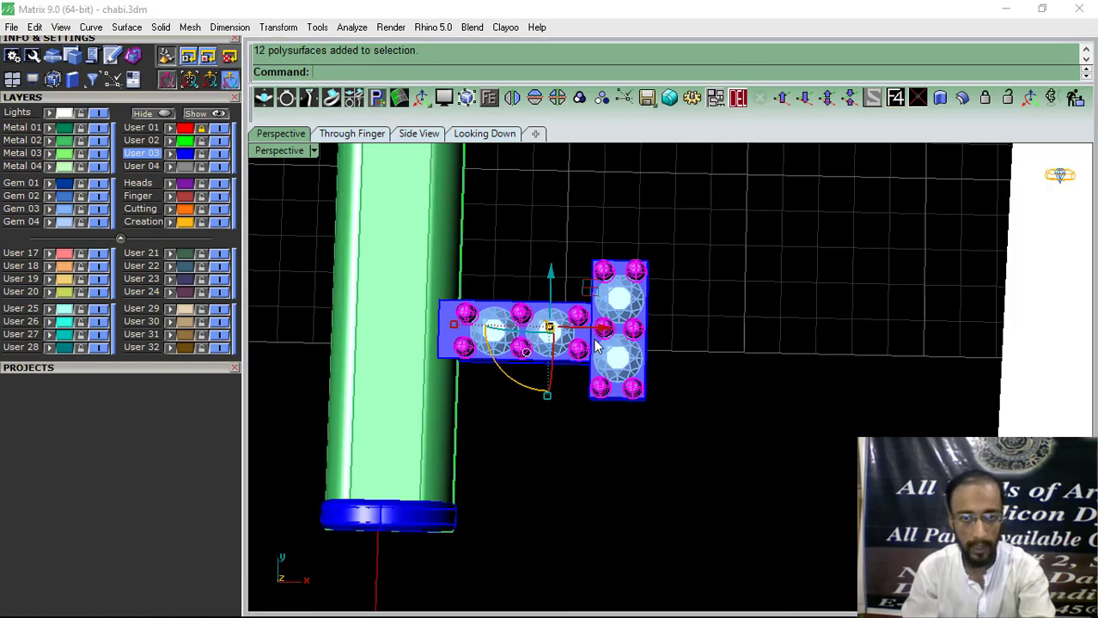
left_click(580, 98)
scroll(543, 232, "up", 3)
left_click(545, 238)
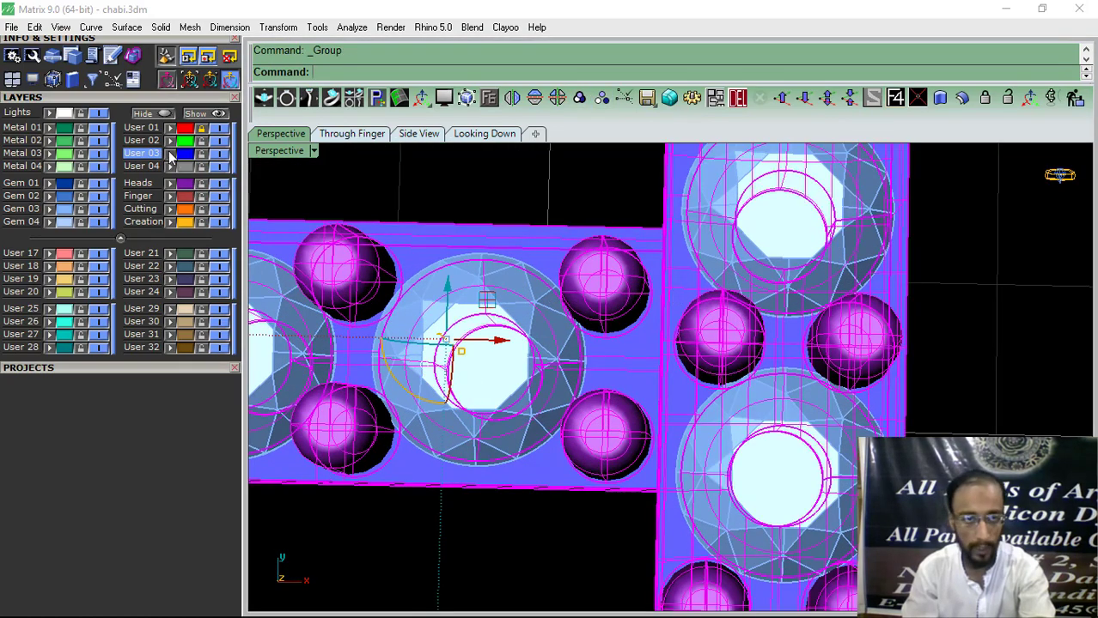
key("Escape")
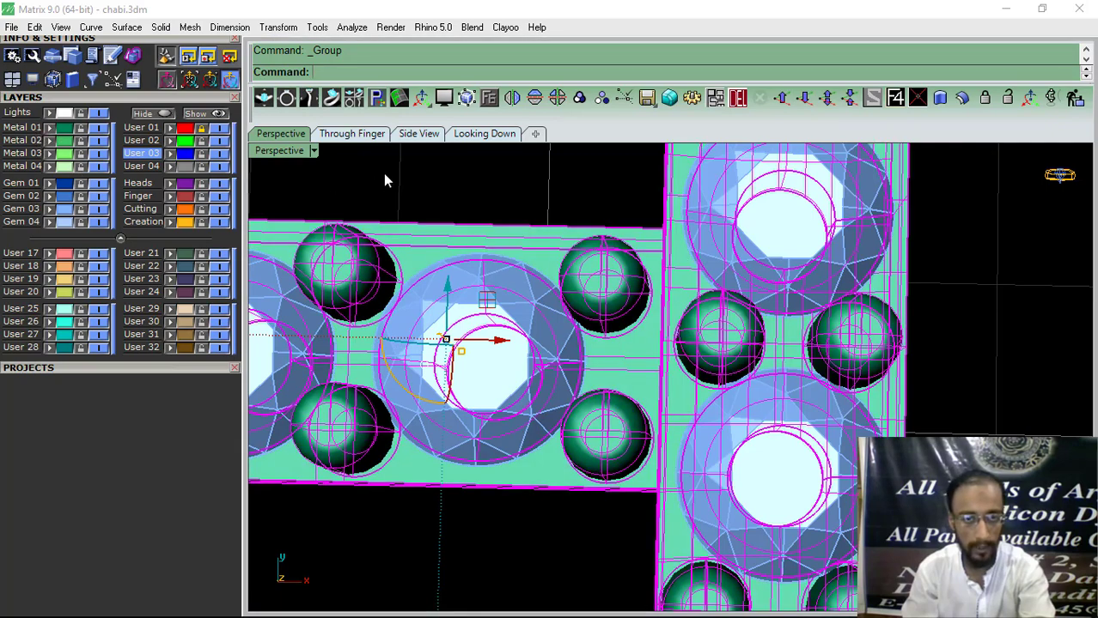
Select the four gems, blocks, prongs and curves of the T-shaped bit and group them together.
left_click(501, 392)
left_click(316, 334, "shift")
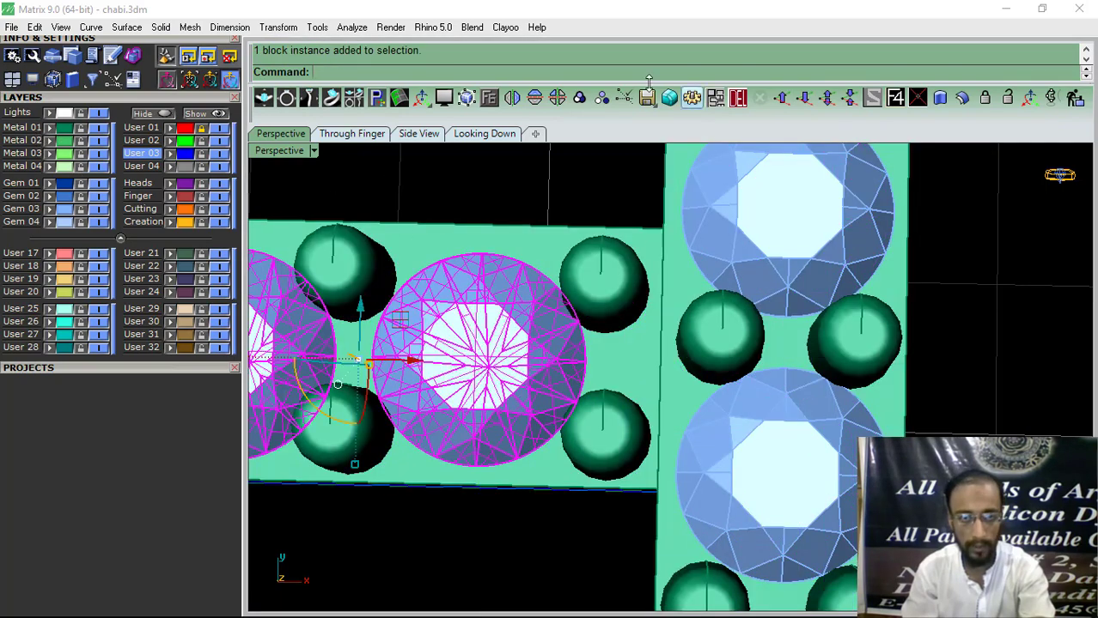
left_click(794, 245)
left_click(774, 461, "shift")
scroll(727, 298, "down", 4)
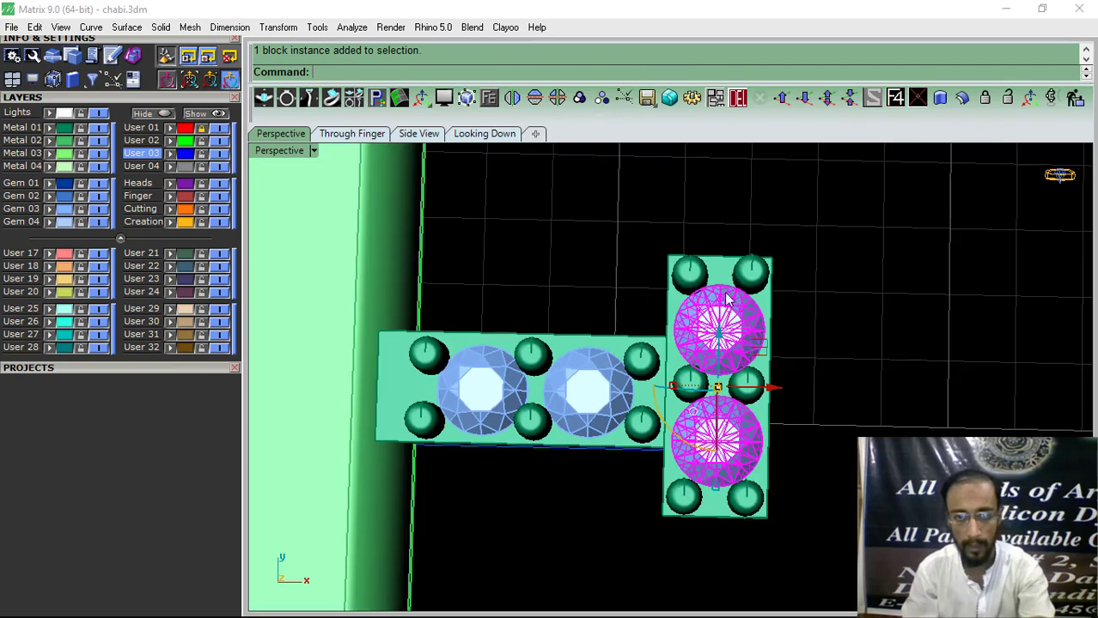
left_click(623, 97)
key("ctrl+a")
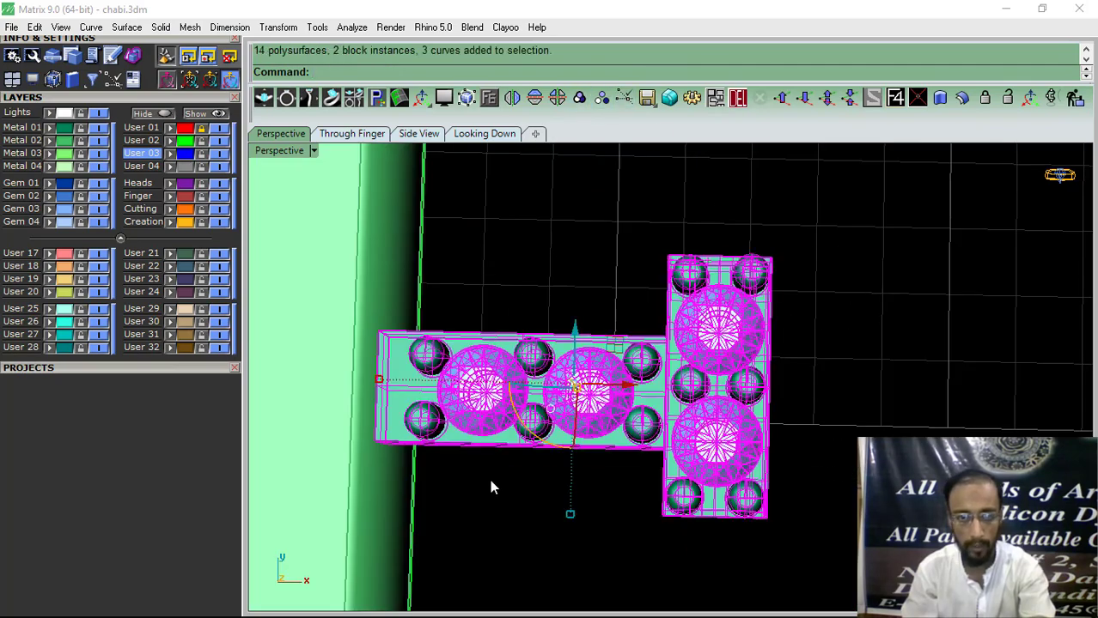
key("ctrl+g")
scroll(512, 552, "down", 6)
left_click(384, 611)
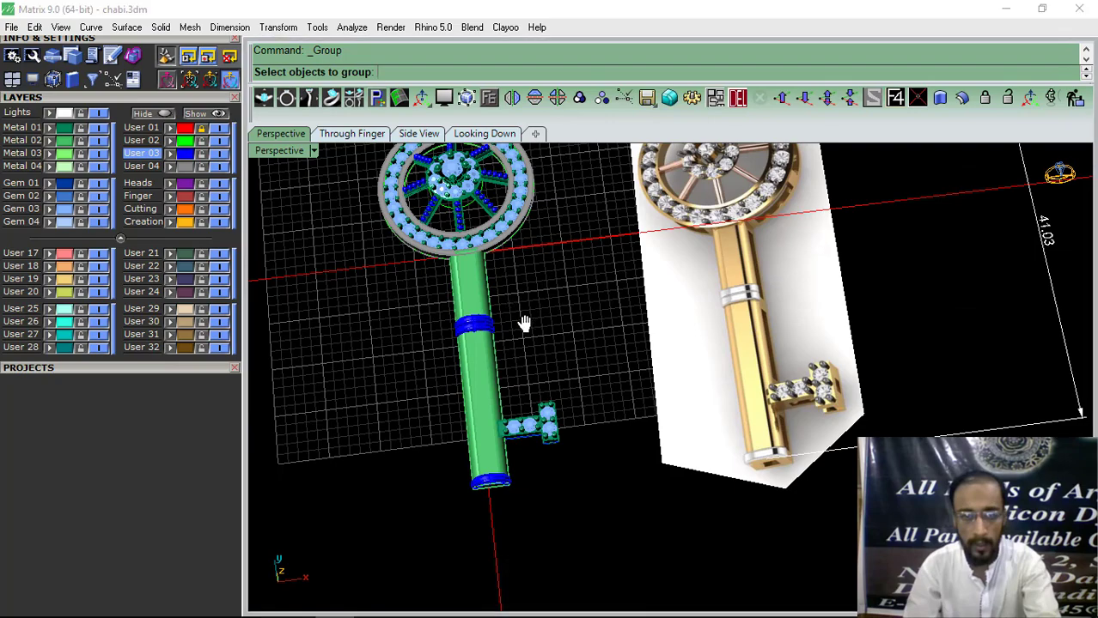
right_click_drag(522, 318, 534, 392)
scroll(534, 392, "up", 5)
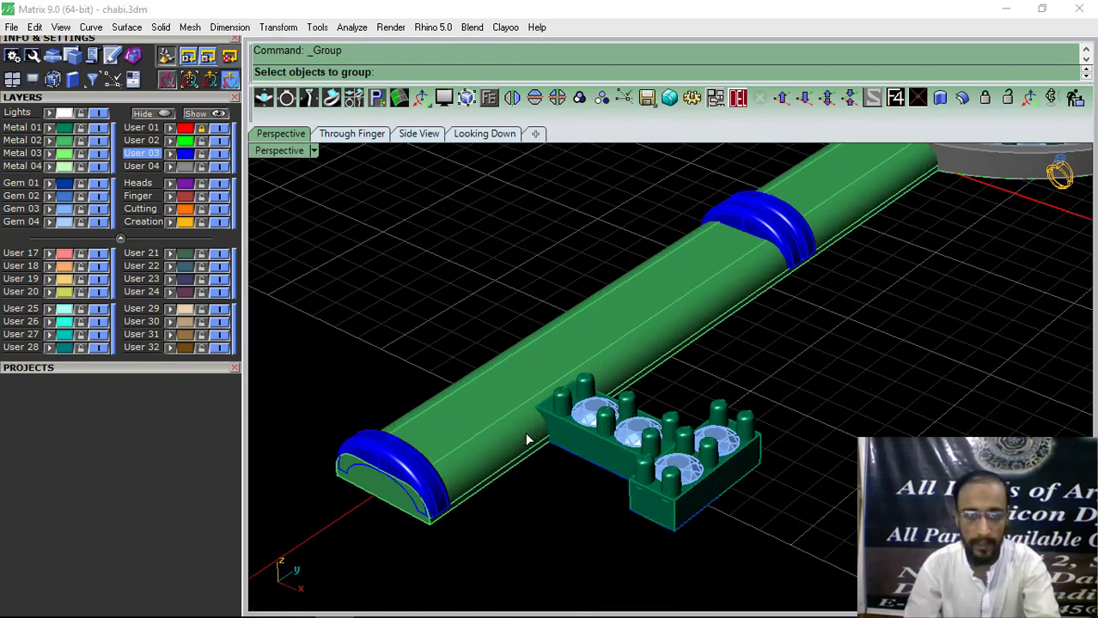
left_click(527, 436)
left_click(606, 469)
scroll(552, 517, "down", 3)
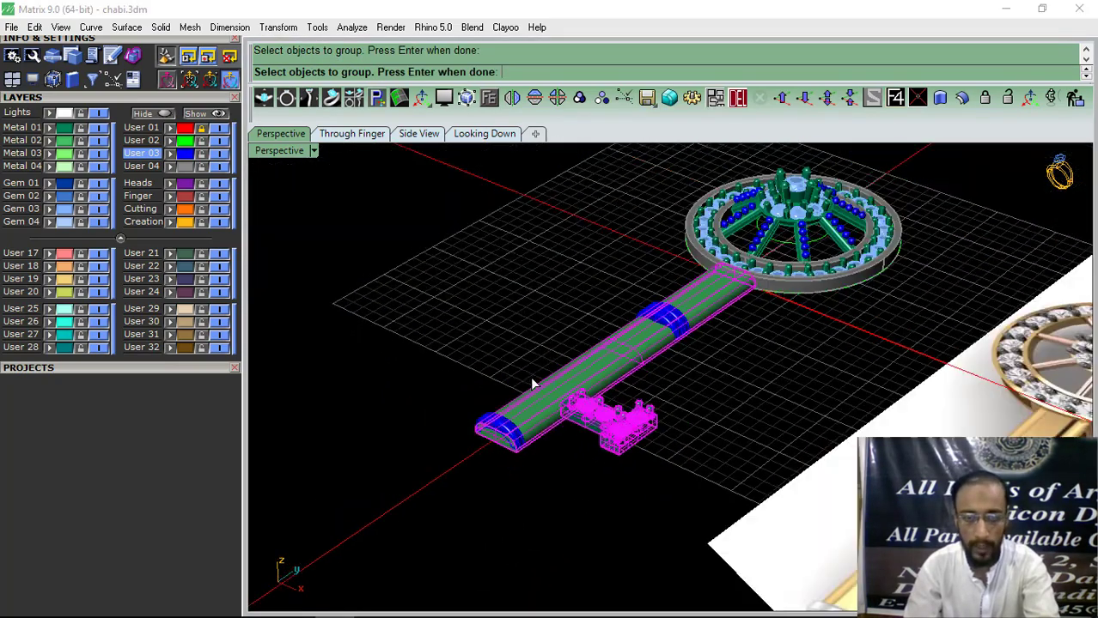
right_click_drag(534, 384, 624, 526)
key("Escape")
Check that the T-shaped bit selects as one group, and clear the selection.
scroll(615, 455, "up", 6)
left_click(610, 448)
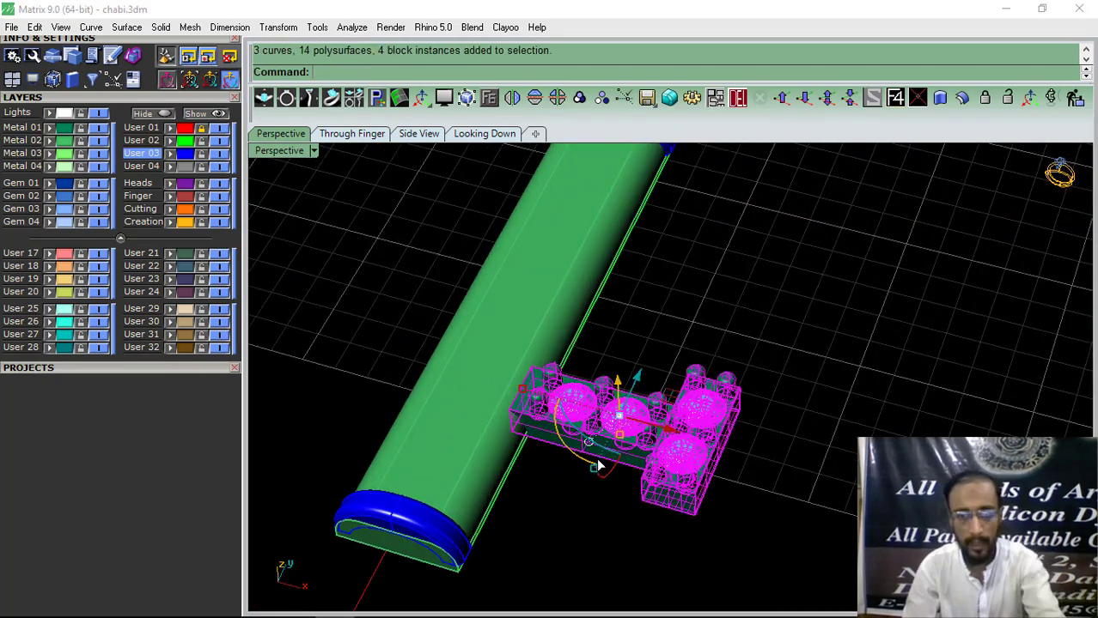
key("Escape")
Move the whole key model over the reference picture in the Looking Down view to compare proportions, and undo the move.
left_click(484, 134)
scroll(514, 335, "down", 5)
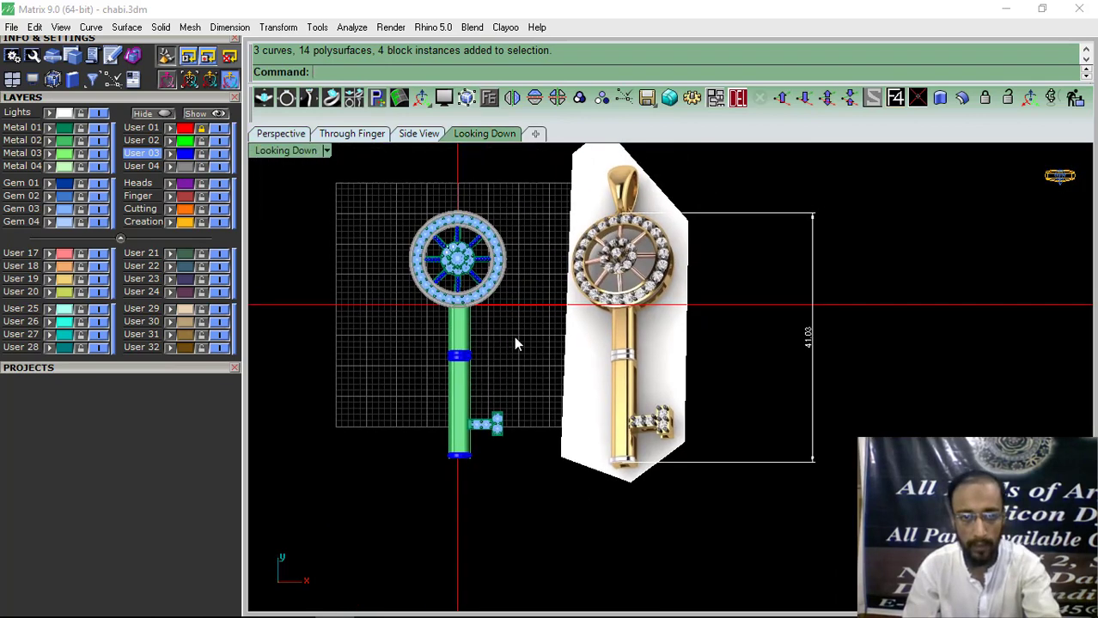
key("ctrl+a")
left_click_drag(512, 337, 682, 334)
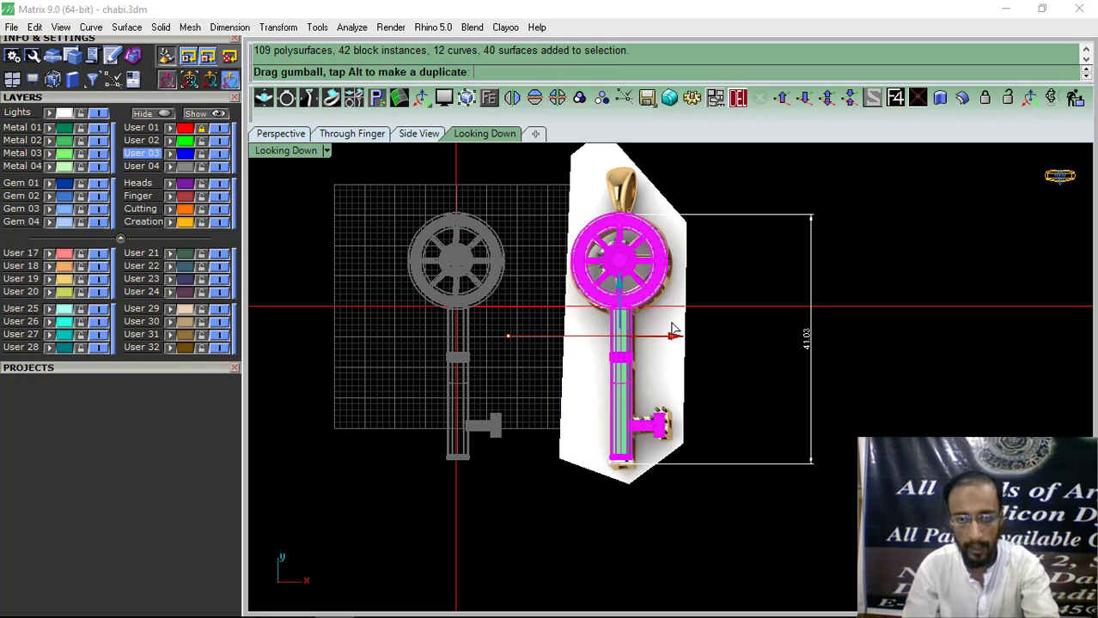
left_click(771, 396)
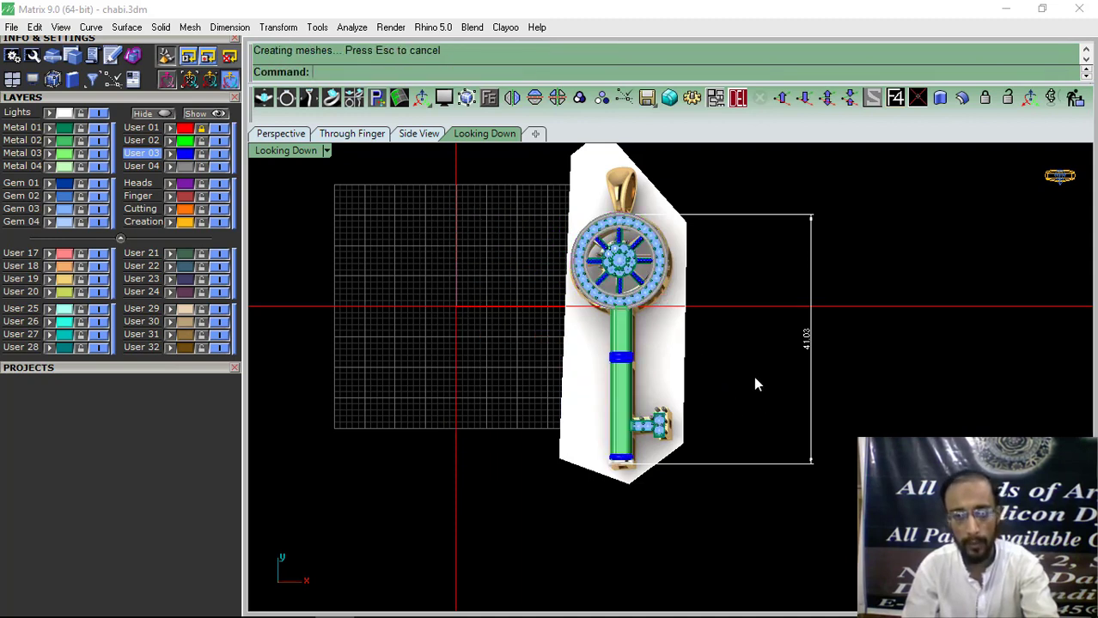
key("ctrl+z")
right_click_drag(543, 345, 556, 362)
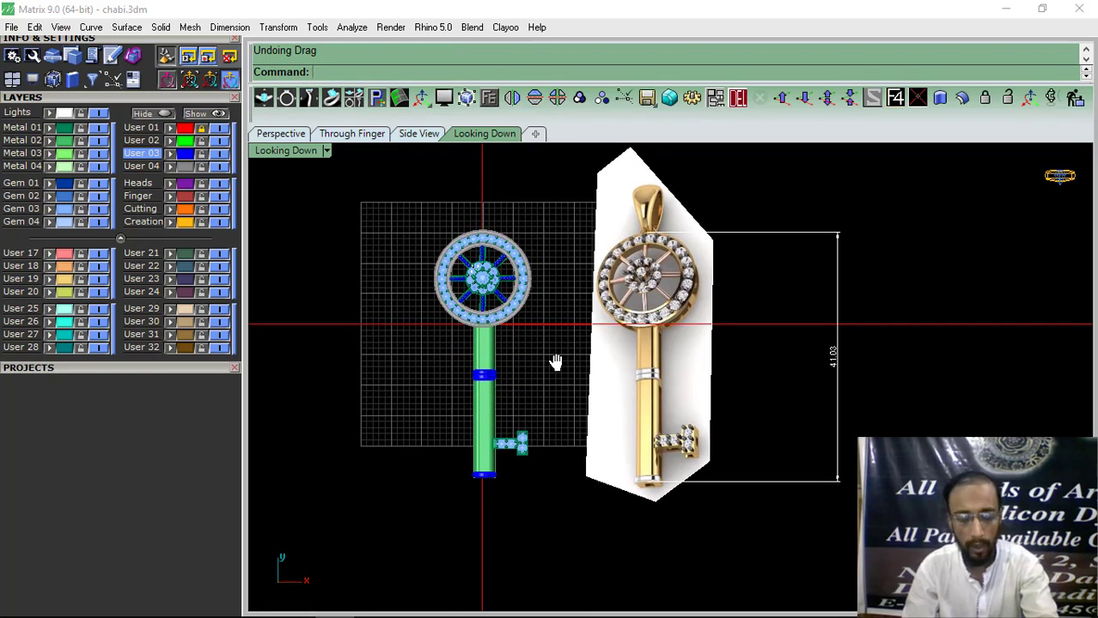
Select all curves on the User 02 layer in the Perspective view and move them straight down below the key.
left_click(270, 135)
left_click(170, 99)
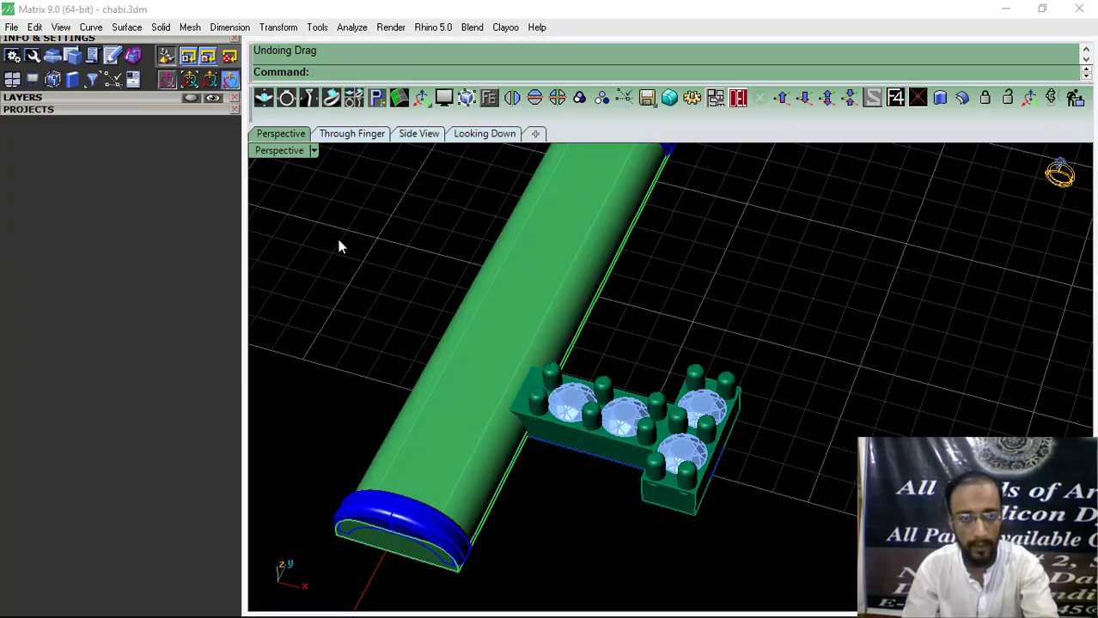
scroll(471, 372, "down", 6)
right_click_drag(471, 377, 614, 430)
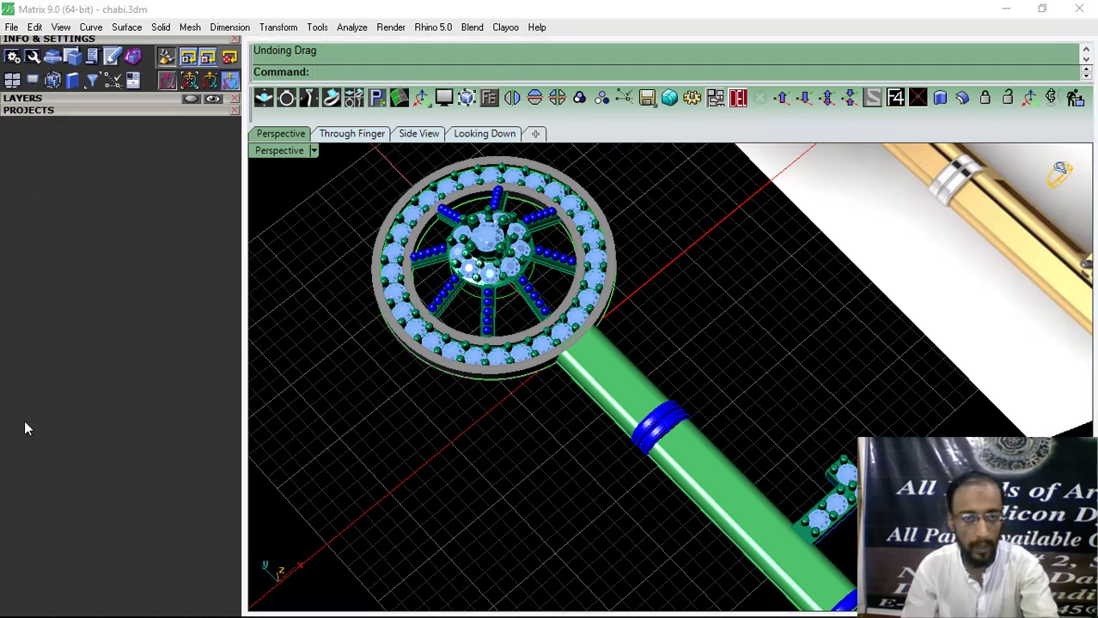
mouse_move(21, 497)
left_click(153, 417)
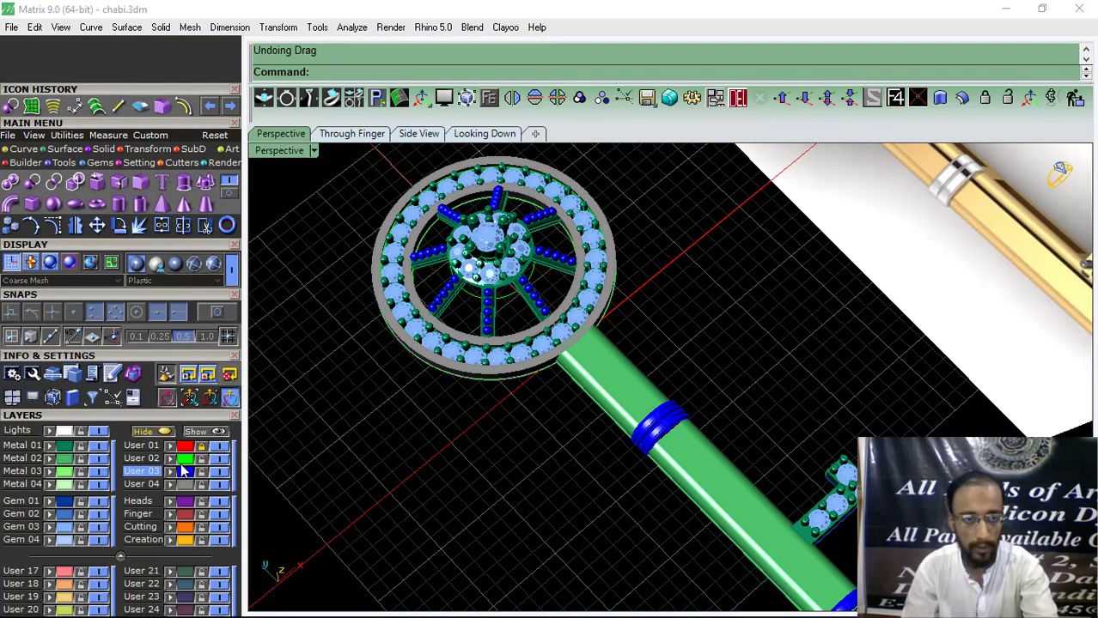
left_click(186, 460)
right_click_drag(471, 419, 510, 312)
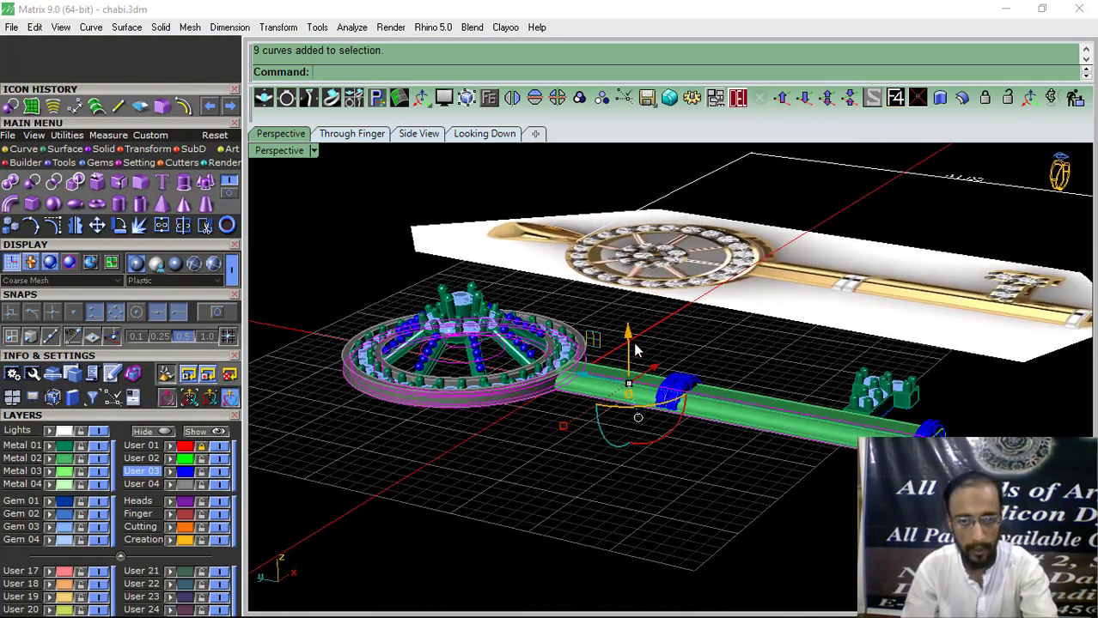
left_click_drag(632, 337, 630, 371)
left_click(532, 510)
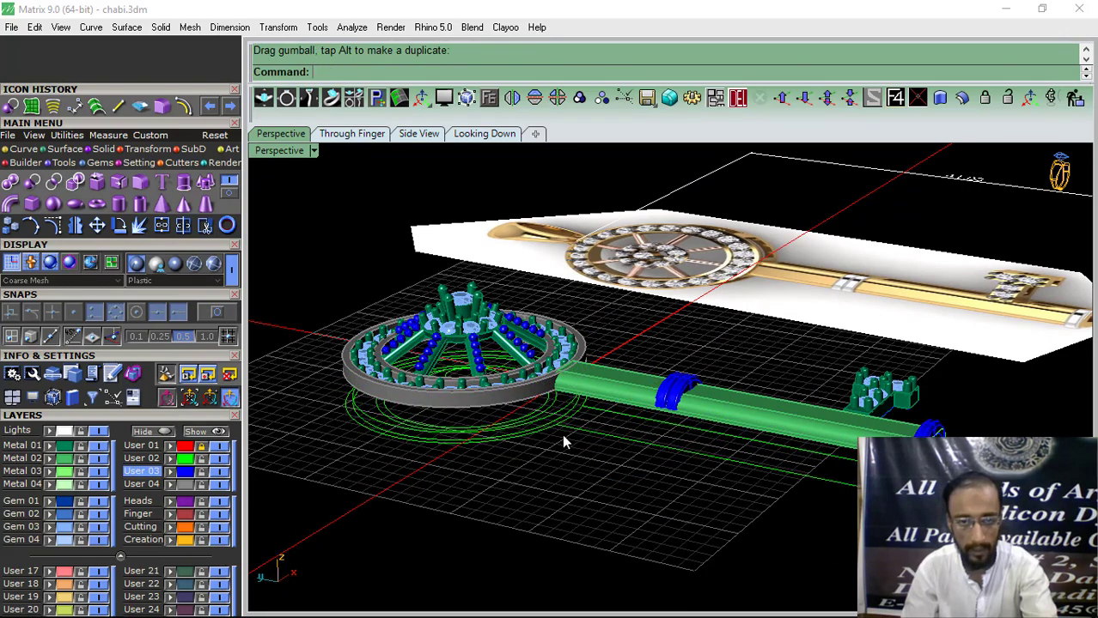
Select all curves on the User 02 layer and hide them.
scroll(567, 420, "up", 4)
left_click(183, 462)
scroll(553, 377, "down", 8)
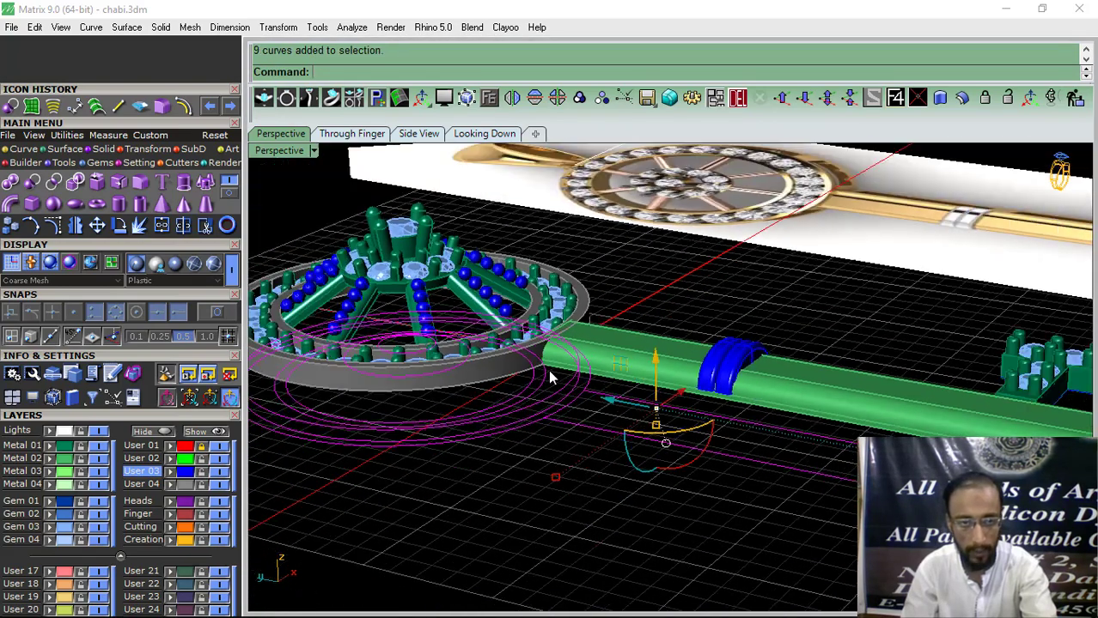
right_click_drag(569, 380, 563, 421)
left_click(148, 433)
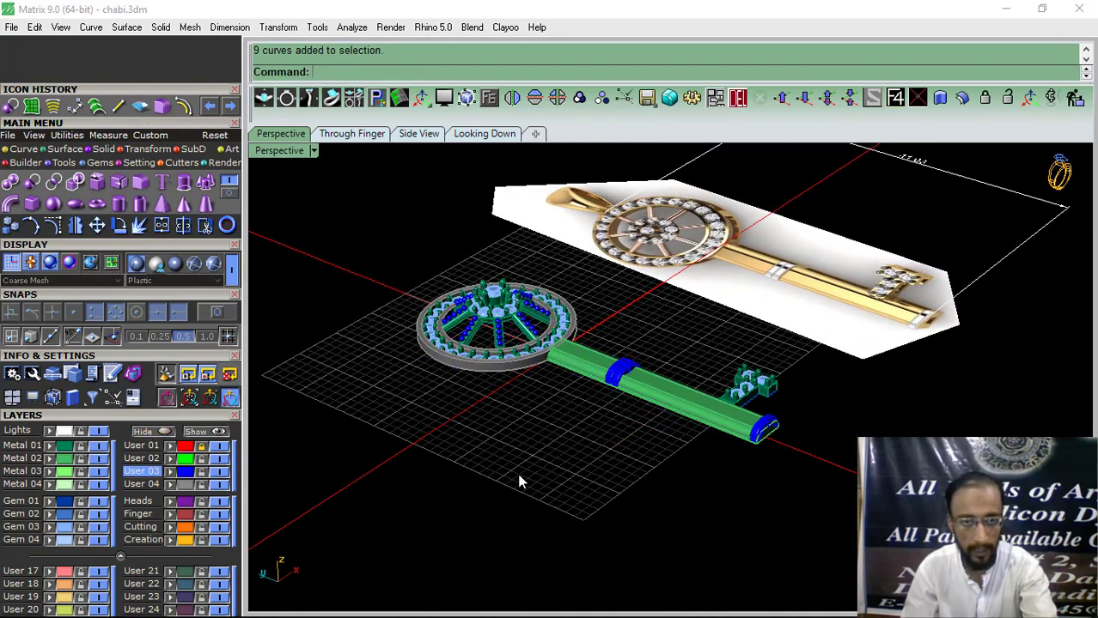
Duplicate the wheel's outer bottom edge, the near bottom edge of the shaft and the bottom edge of the shaft's end.
left_click(24, 149)
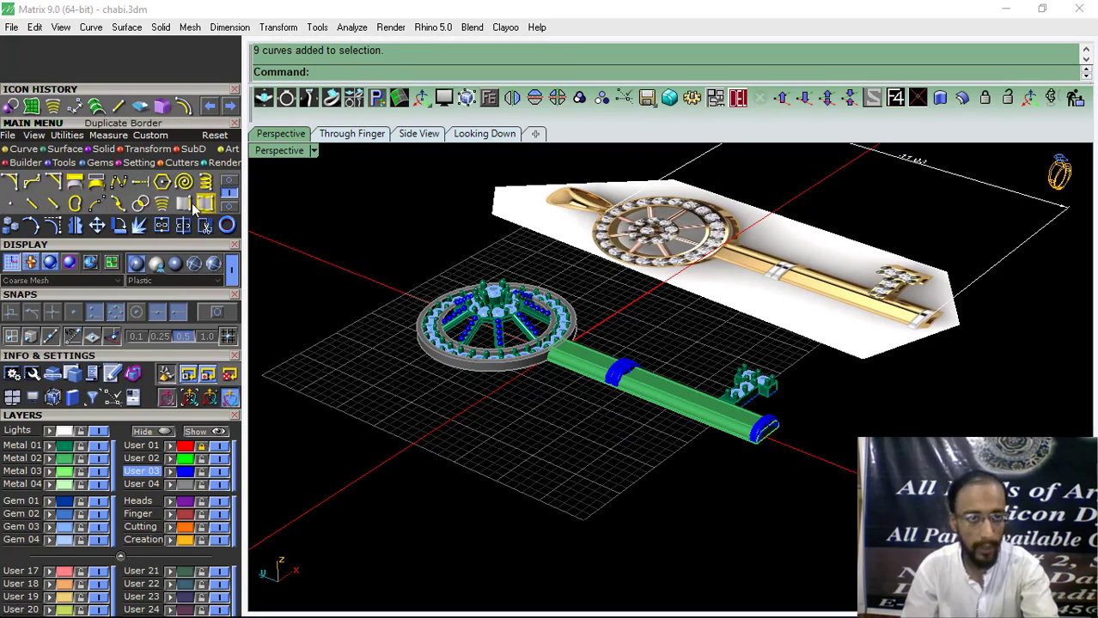
left_click(205, 203)
scroll(528, 371, "up", 6)
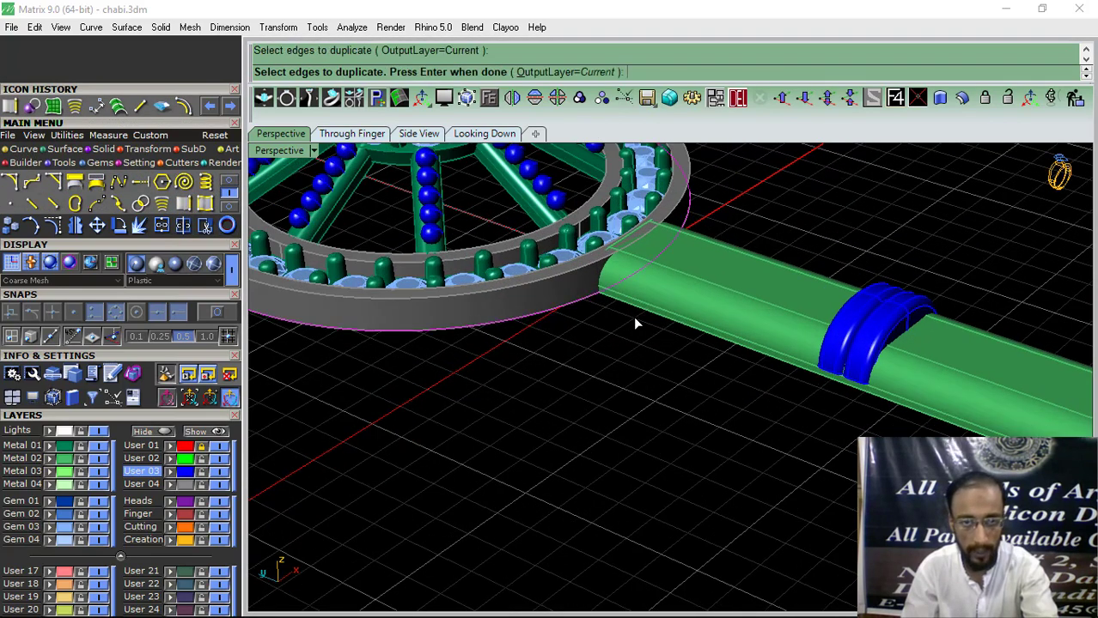
scroll(593, 313, "down", 5)
scroll(541, 318, "up", 5)
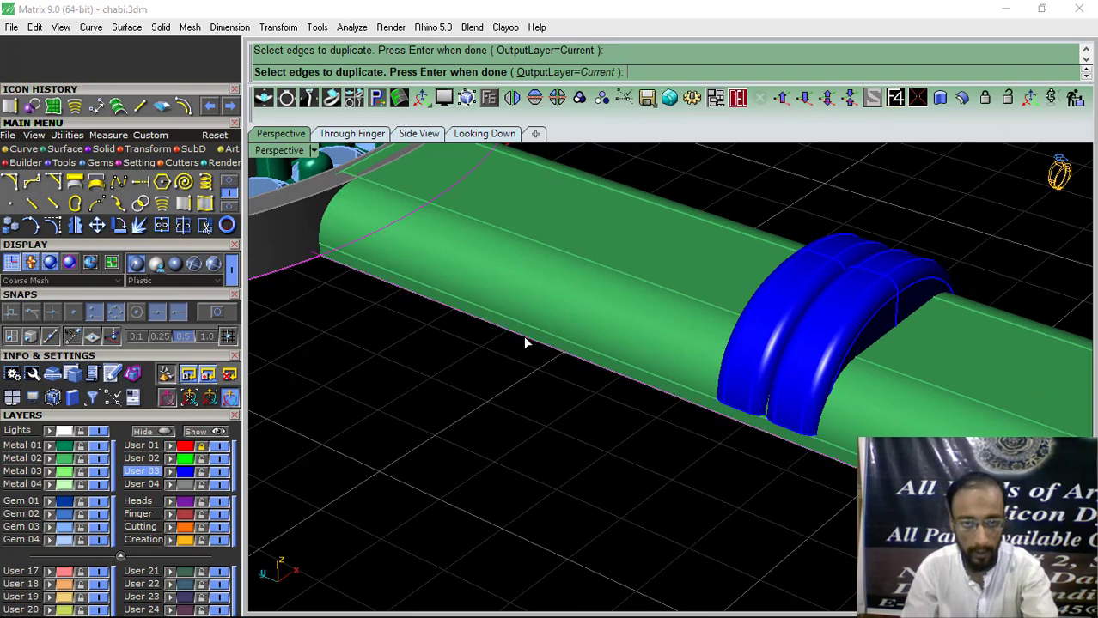
scroll(528, 325, "down", 5)
scroll(752, 388, "up", 4)
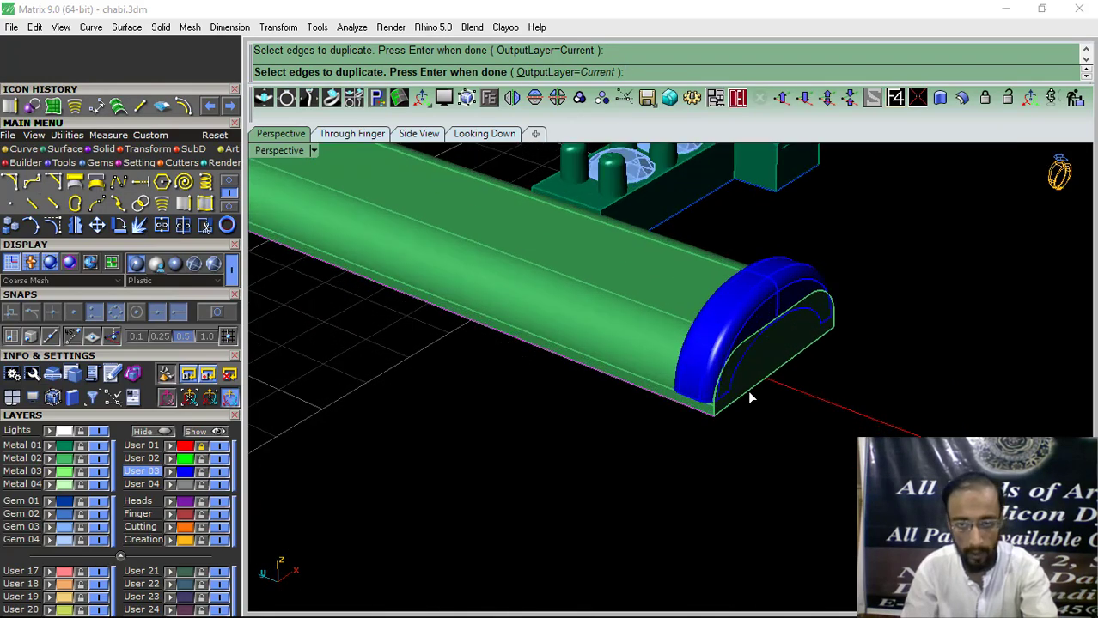
scroll(747, 393, "down", 4)
right_click_drag(923, 386, 487, 309)
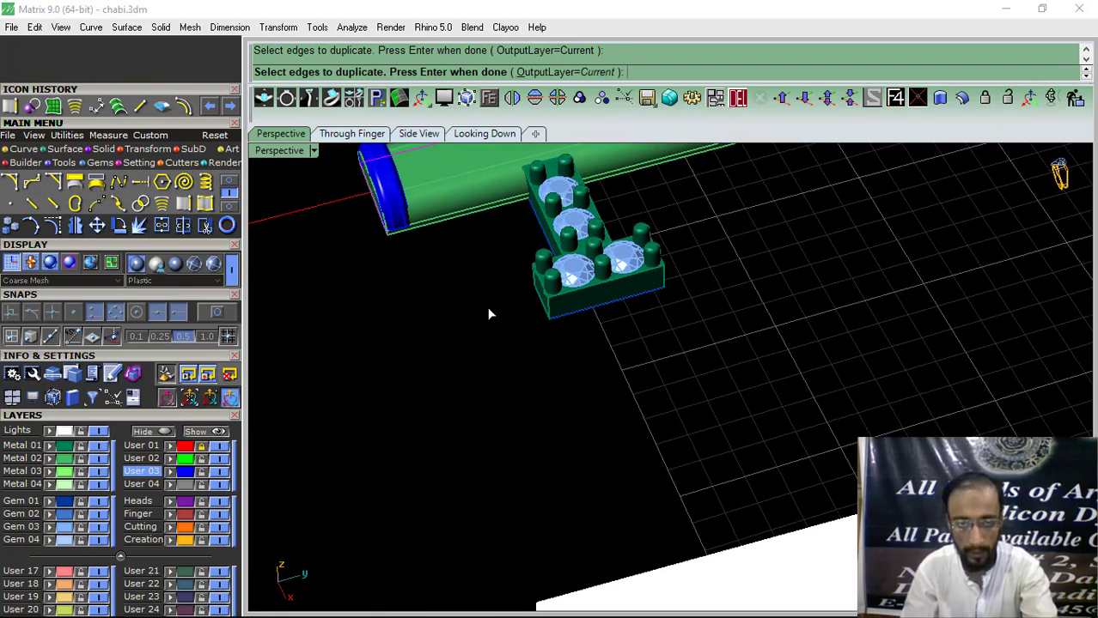
Duplicate the shaft's remaining long bottom edge and the outer bottom edges of the T-shaped bit as well.
scroll(387, 355, "down", 6)
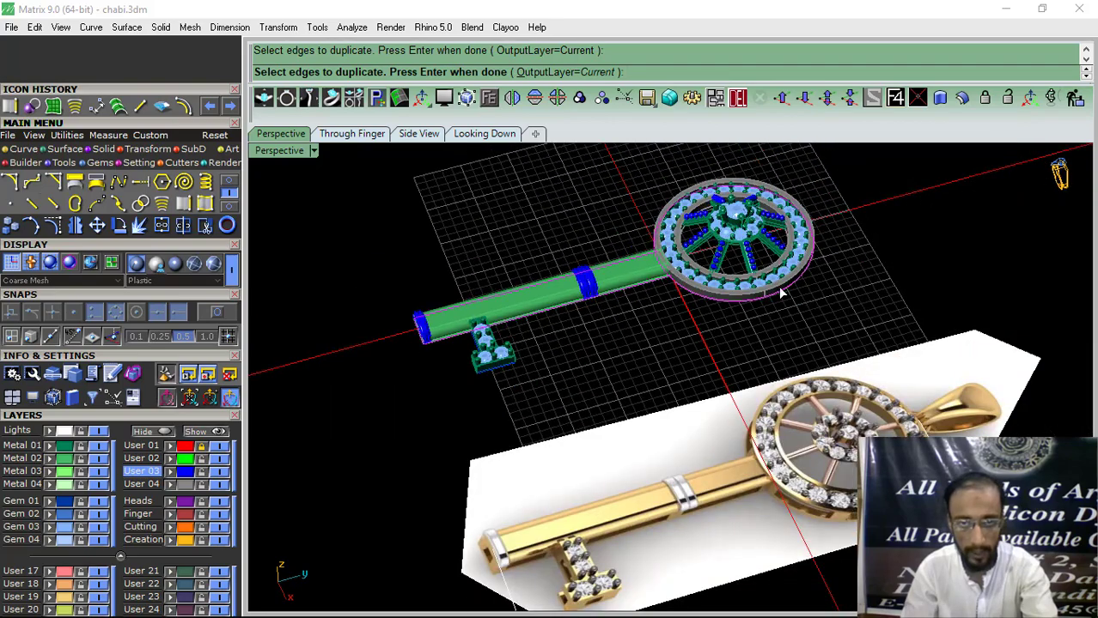
scroll(708, 307, "up", 5)
scroll(543, 384, "down", 4)
right_click_drag(542, 382, 584, 361)
scroll(469, 393, "up", 7)
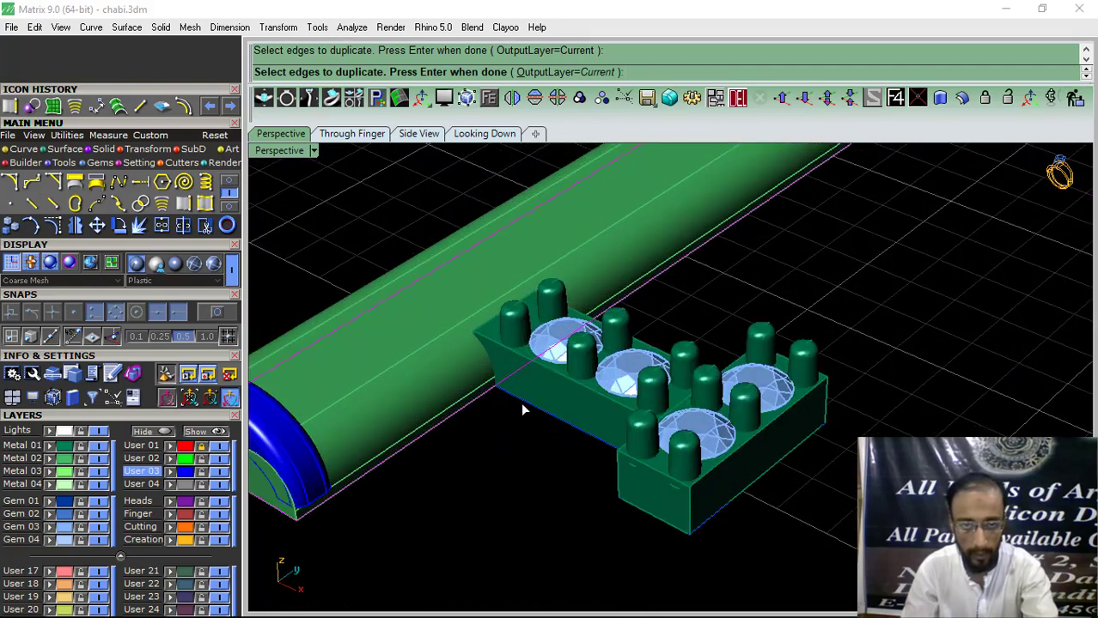
left_click(523, 403)
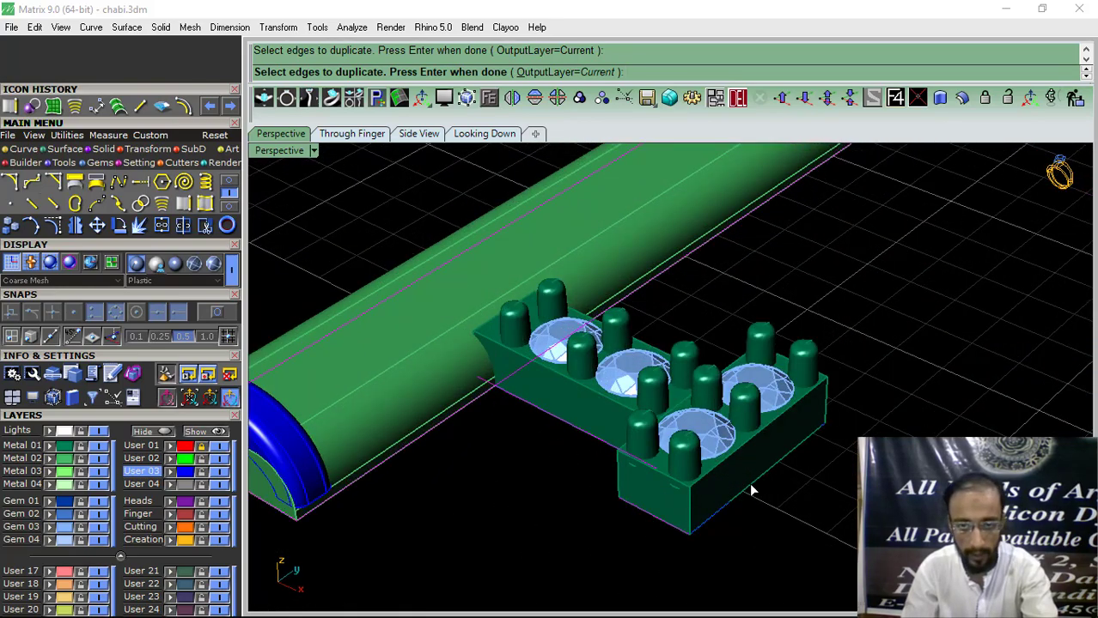
right_click_drag(778, 484, 505, 449)
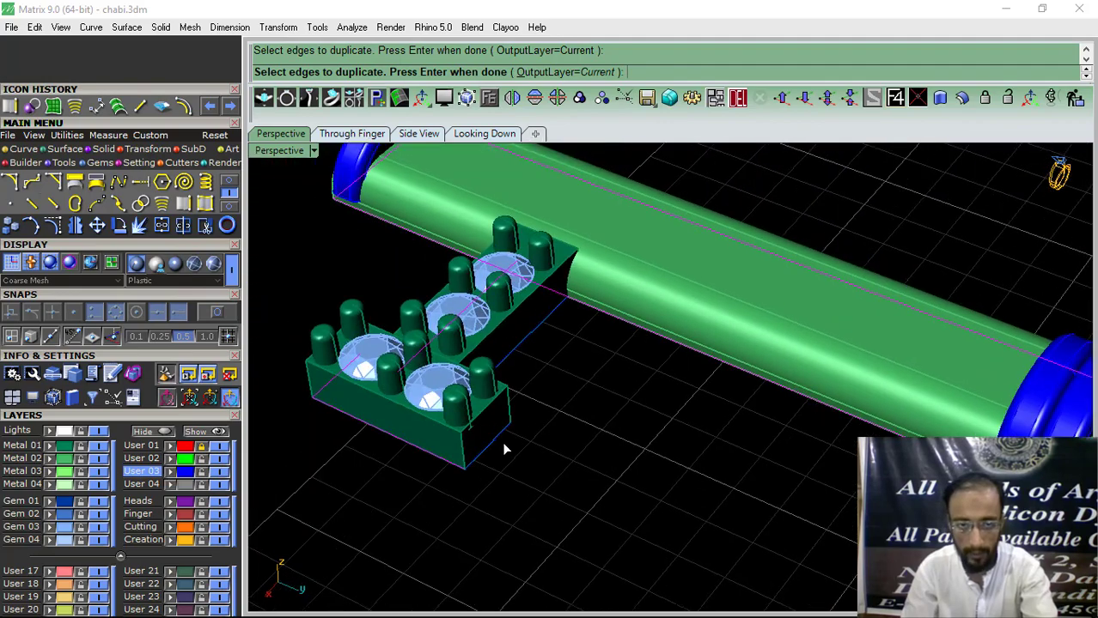
right_click_drag(719, 355, 554, 367)
scroll(553, 299, "up", 6)
left_click(494, 276)
scroll(495, 297, "down", 6)
right_click_drag(496, 335, 799, 385)
key("Return")
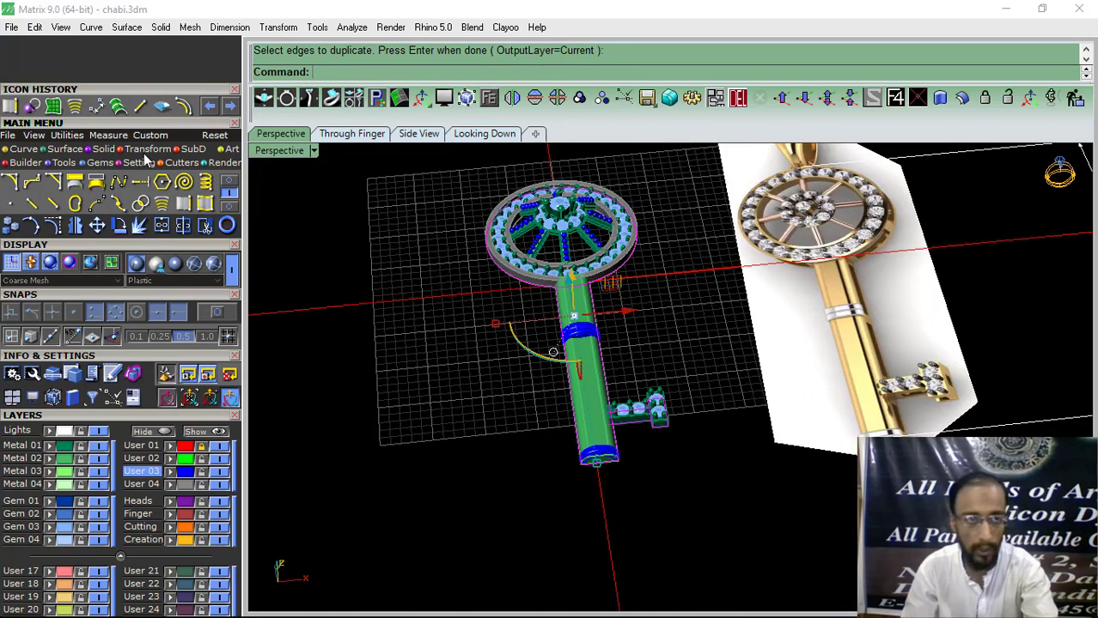
Flatten the duplicated edge curves onto the construction plane, deleting the input objects, and move them straight down below the key.
left_click(167, 163)
left_click(206, 183)
left_click(435, 72)
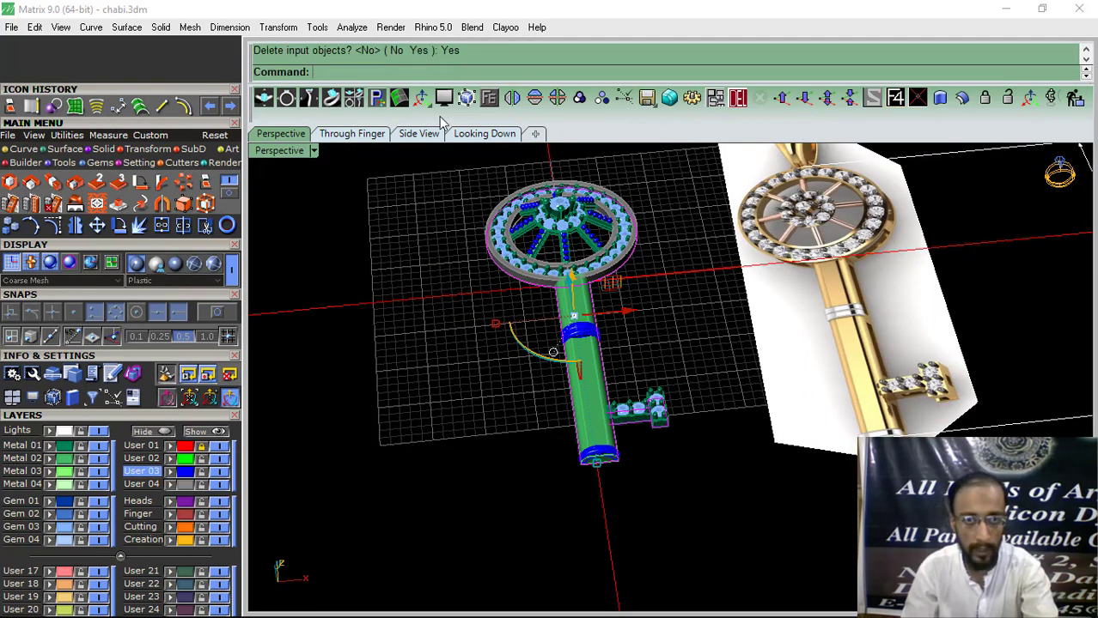
right_click_drag(464, 369, 558, 329)
left_click_drag(532, 334, 533, 384)
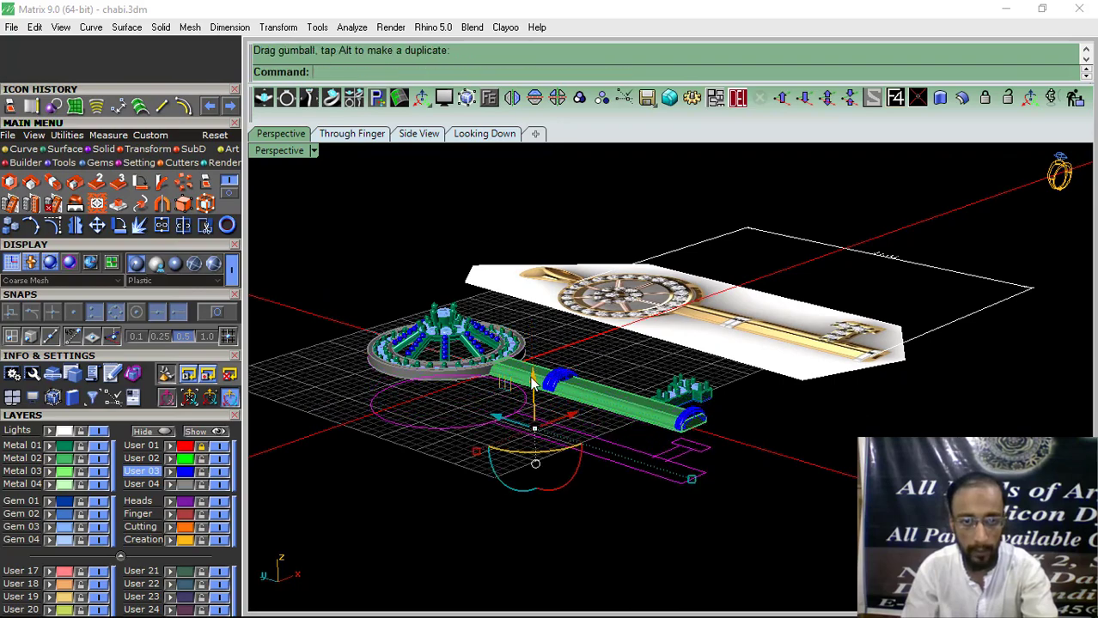
Trim the overlapping pieces of the wheel and shaft outline curves where the shaft meets the wheel.
left_click(205, 225)
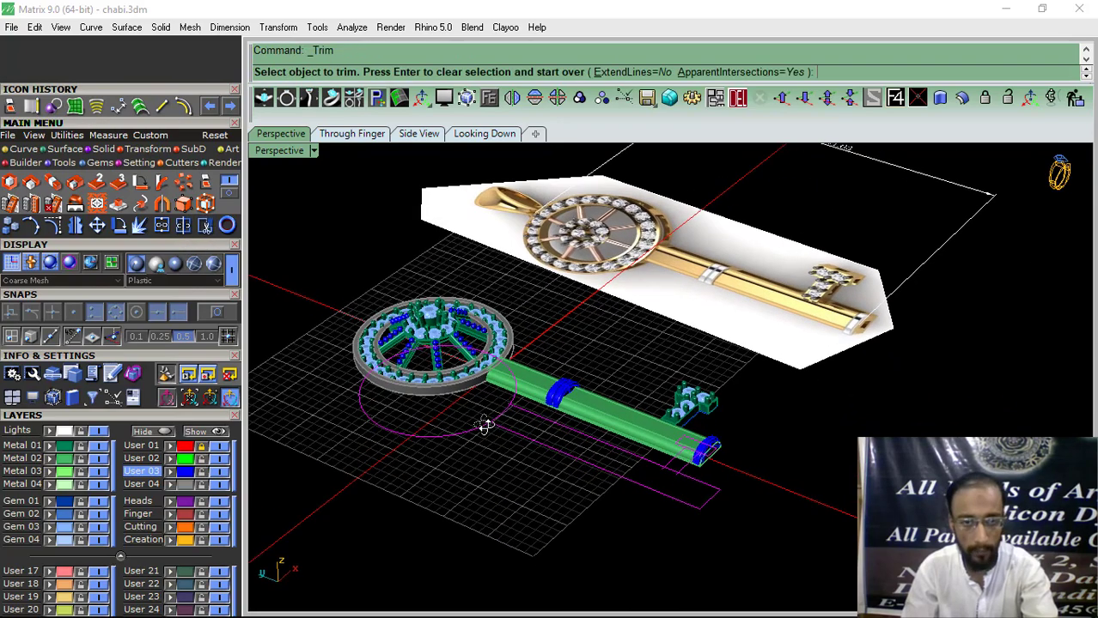
scroll(502, 421, "up", 5)
left_click(468, 468)
scroll(466, 462, "up", 5)
left_click(463, 458)
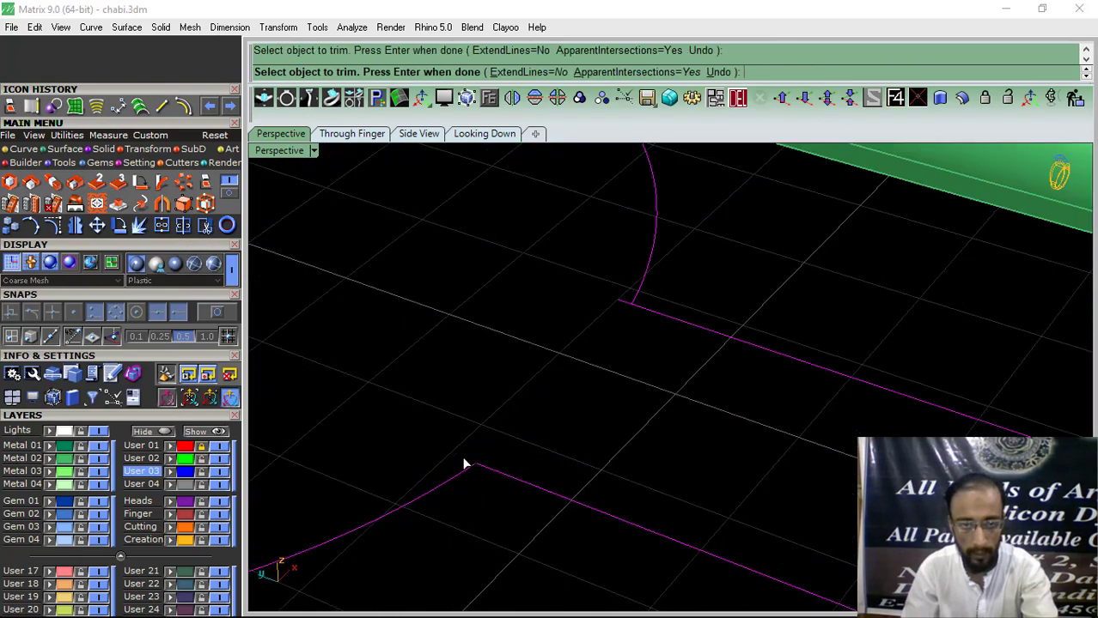
scroll(357, 344, "down", 5)
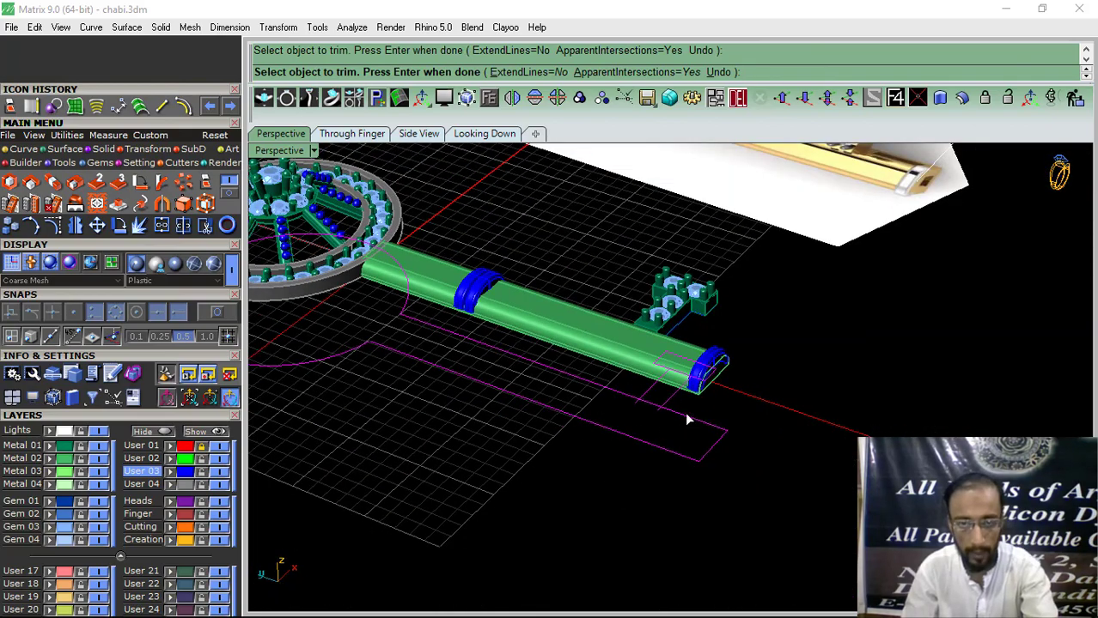
Trim the outline curves where the T-shaped bit's stem meets the shaft, and join all the outline curves.
scroll(687, 420, "up", 5)
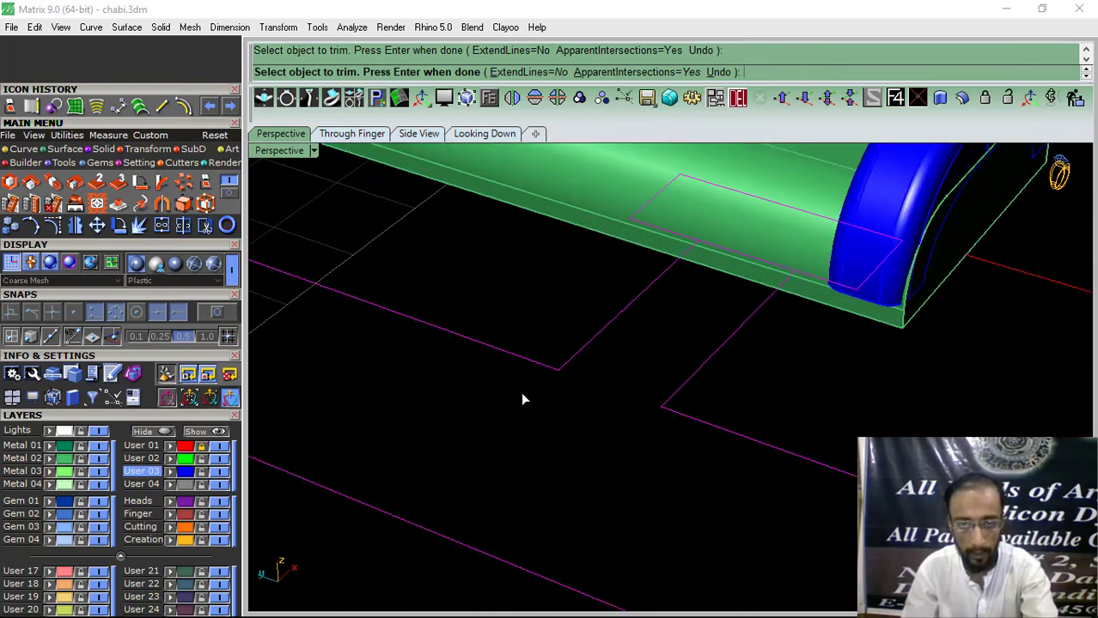
scroll(522, 398, "down", 8)
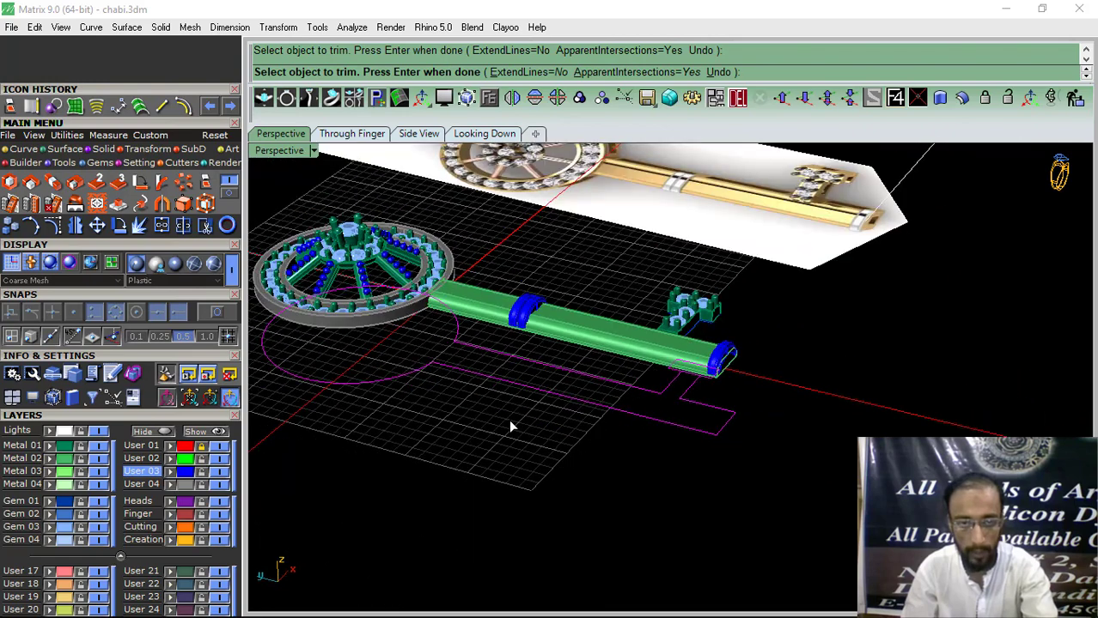
right_click(510, 421)
key("ctrl+j")
left_click(356, 432)
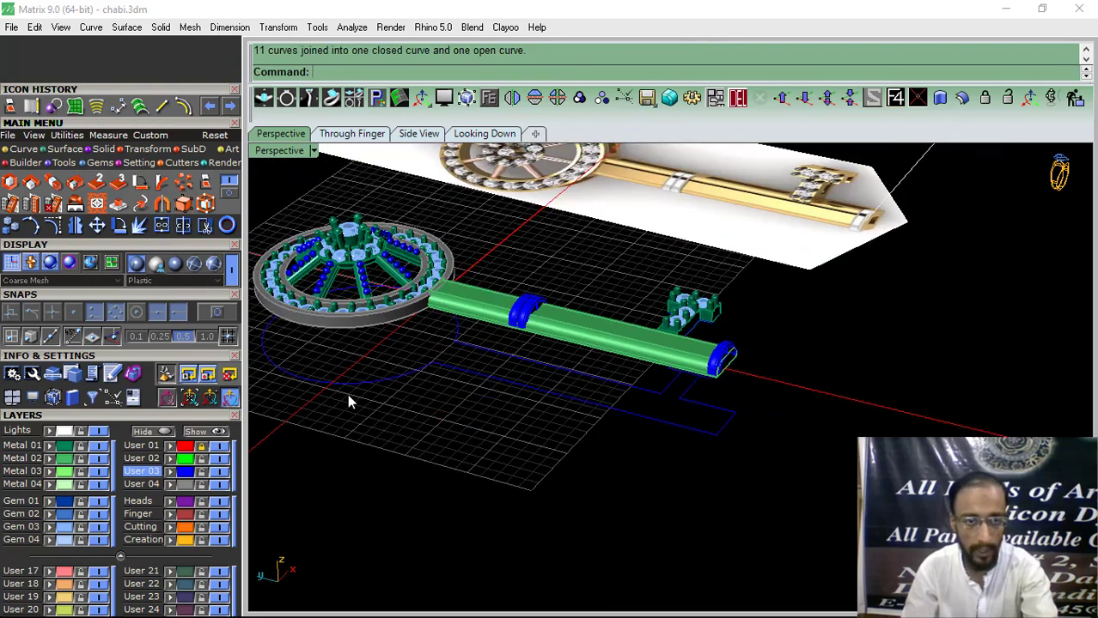
Offset the joined key outline inward by a distance of 0.65.
left_click(344, 391)
left_click(185, 107)
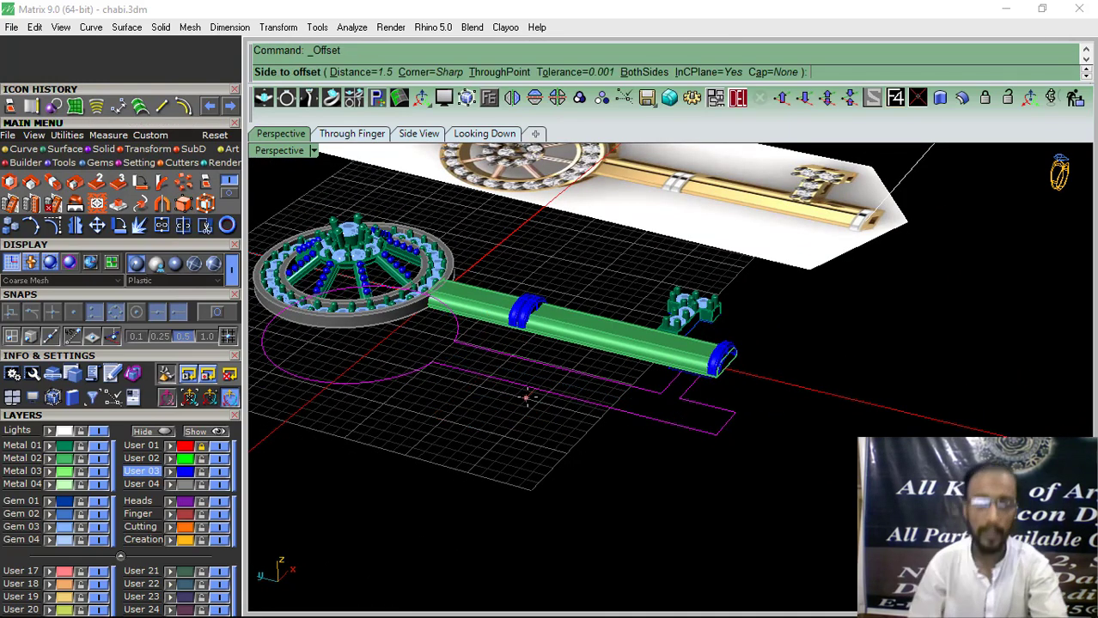
right_click_drag(478, 422, 460, 397, "shift")
scroll(460, 392, "up", 5)
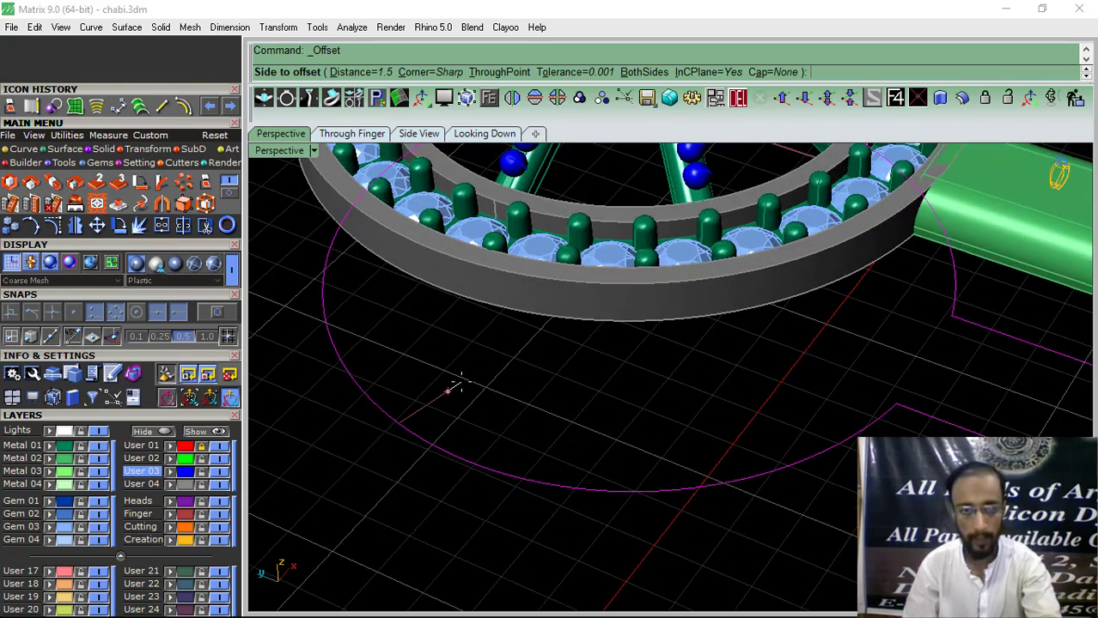
type(".65")
key("Return")
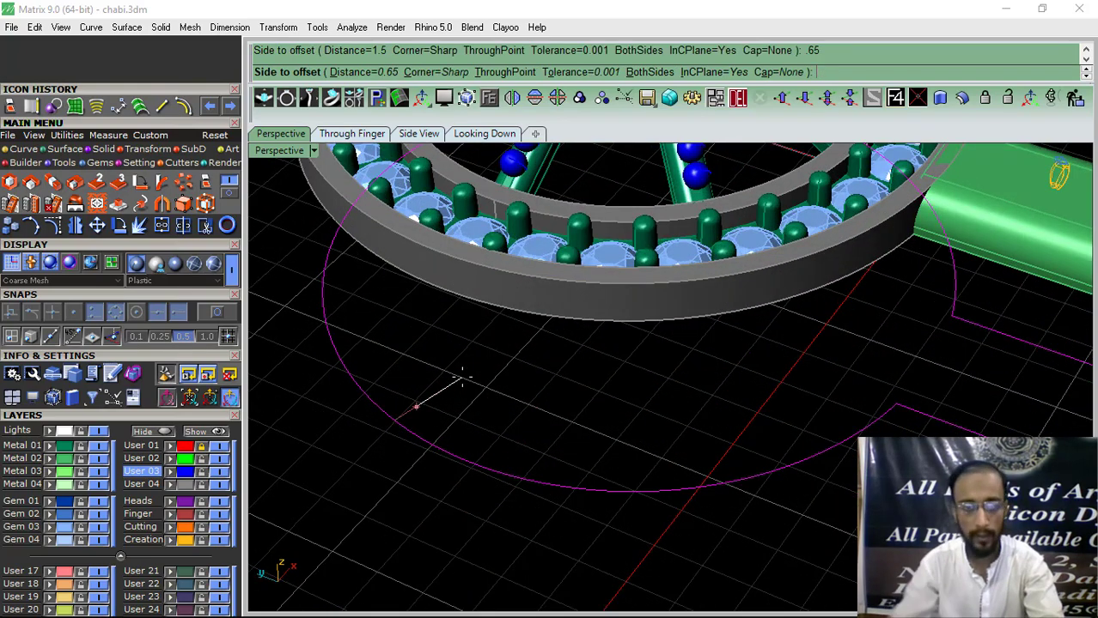
left_click(461, 378)
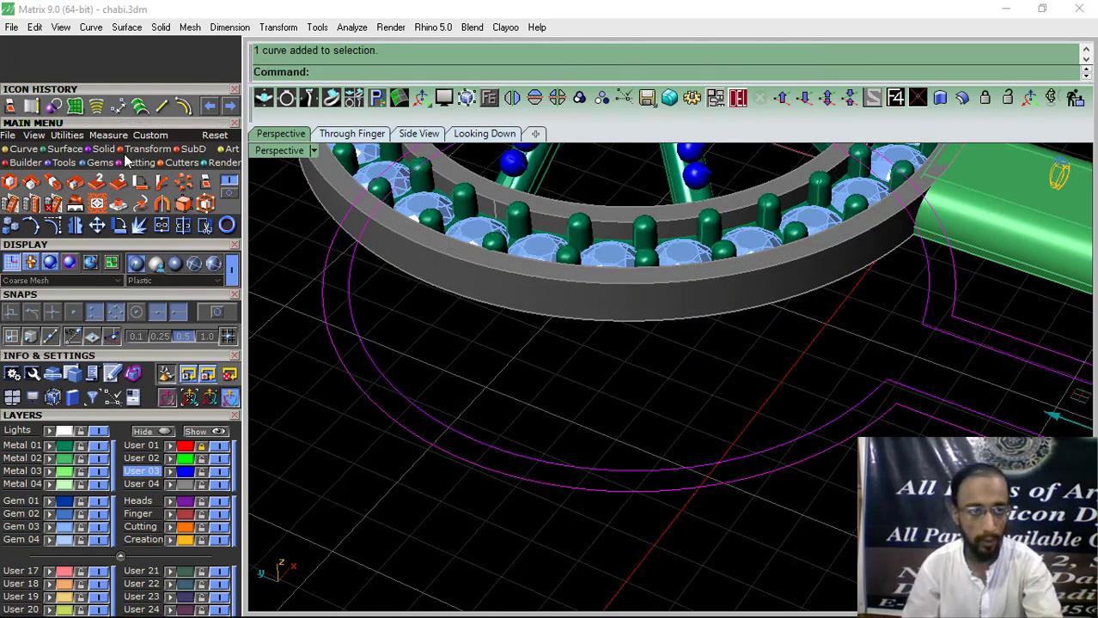
Try to create a surface across the two key outlines and trim it with them, and undo the surface.
left_click(76, 108)
key("Return")
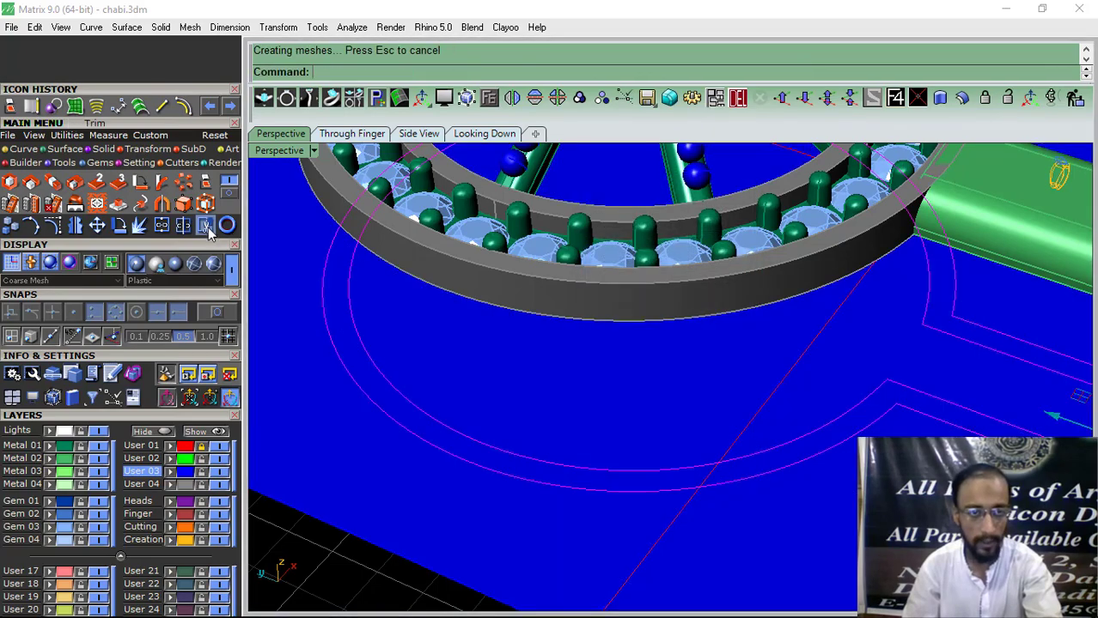
scroll(422, 365, "down", 5)
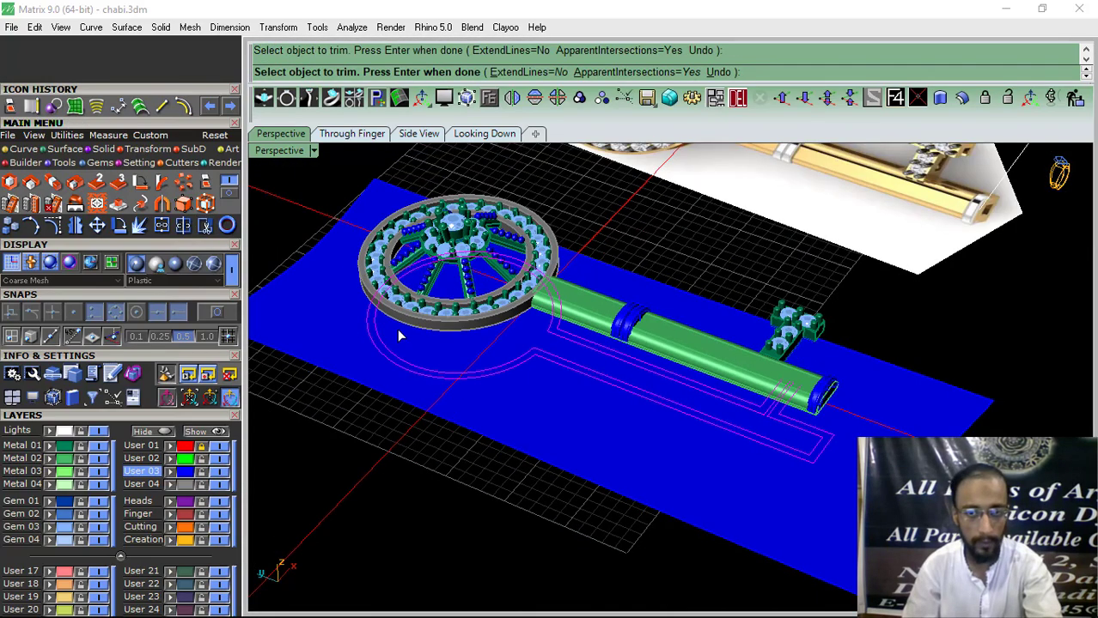
right_click_drag(576, 388, 551, 388)
key("Escape")
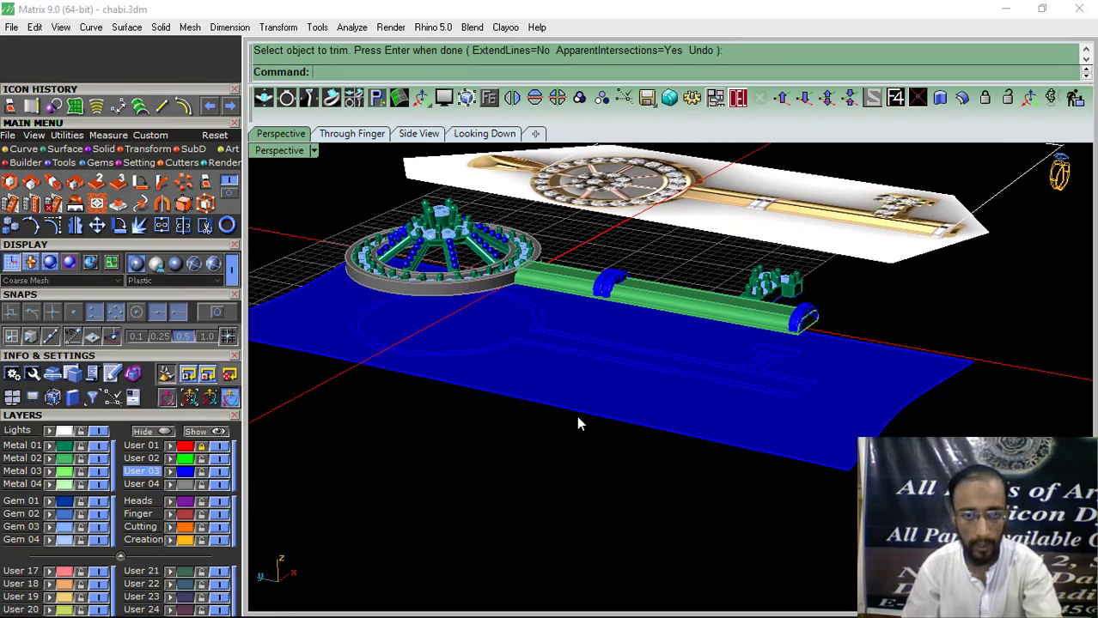
key("ctrl+z")
Examine the inner offset curve around the wheel, along the shaft and at the head of the T-shaped bit.
scroll(461, 349, "up", 7)
right_click_drag(463, 352, 664, 509)
scroll(524, 441, "up", 5)
left_click(526, 418)
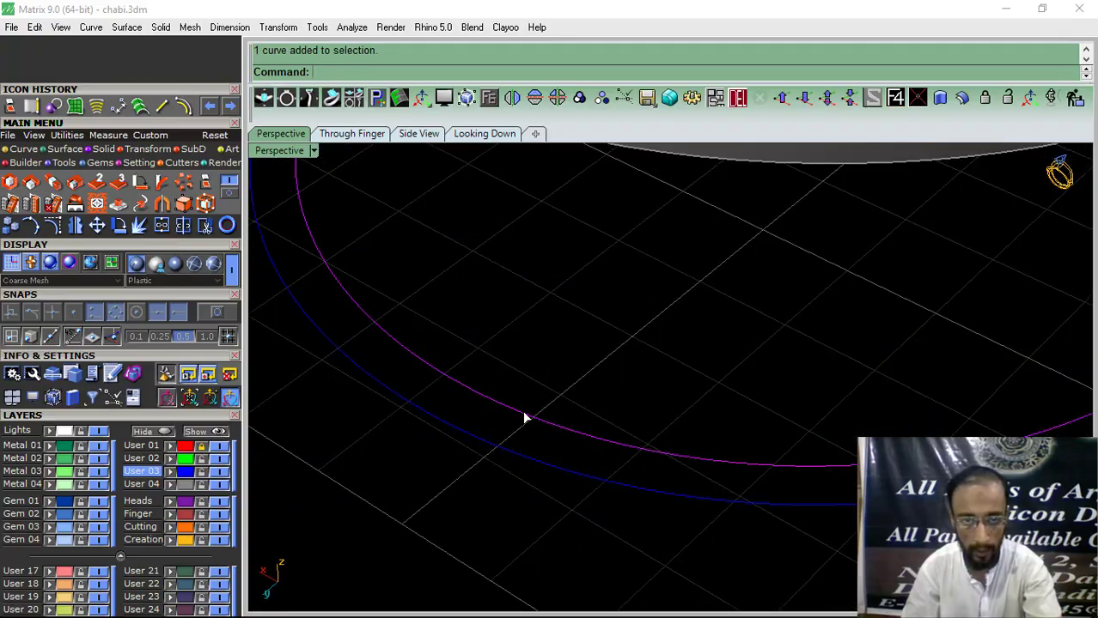
scroll(478, 463, "down", 5)
scroll(558, 429, "up", 4)
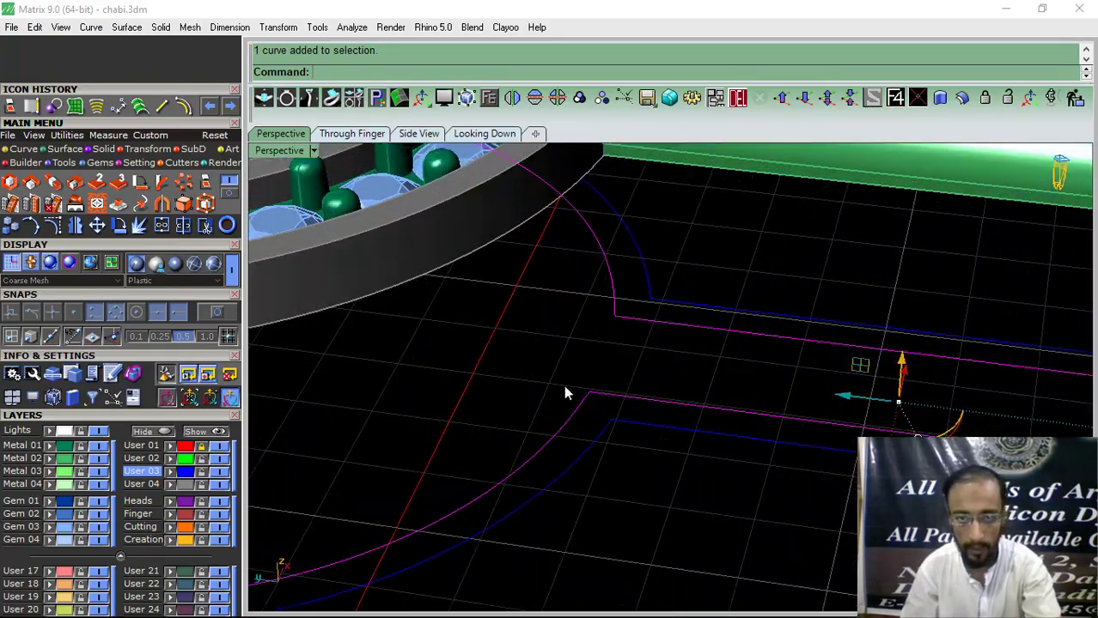
scroll(861, 404, "down", 3)
scroll(861, 404, "up", 6)
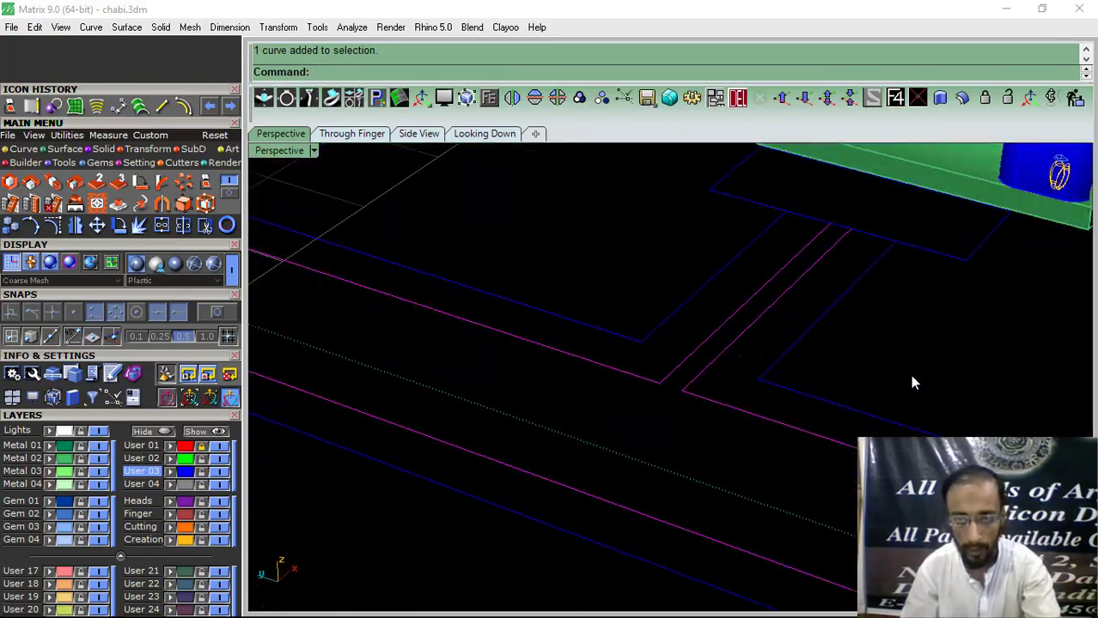
scroll(565, 372, "up", 2)
right_click_drag(567, 372, 675, 370)
scroll(675, 371, "down", 3)
scroll(634, 319, "up", 7)
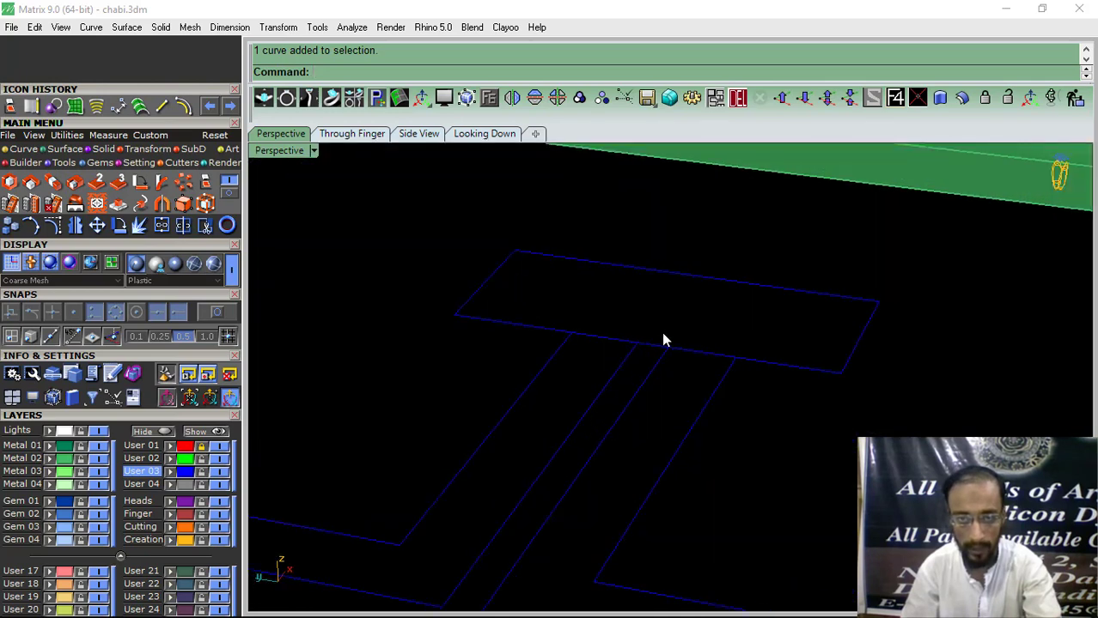
Undo the offset and trim away the segment between the T-shaped bit's stem and its crossbar.
key("ctrl+z")
left_click_drag(689, 332, 305, 238)
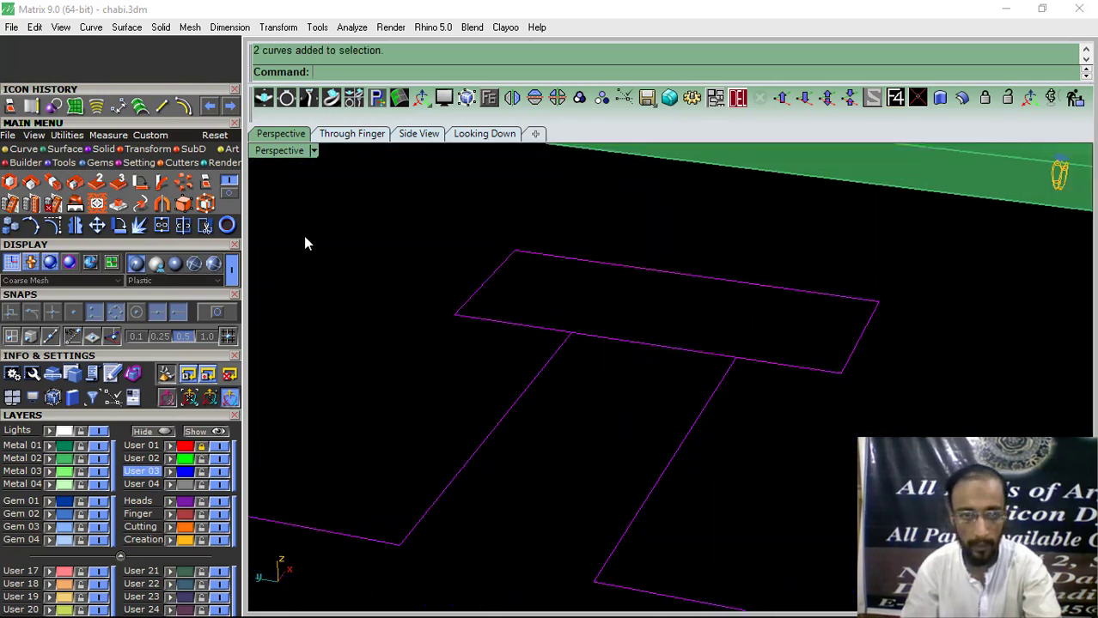
left_click(206, 225)
left_click(618, 341)
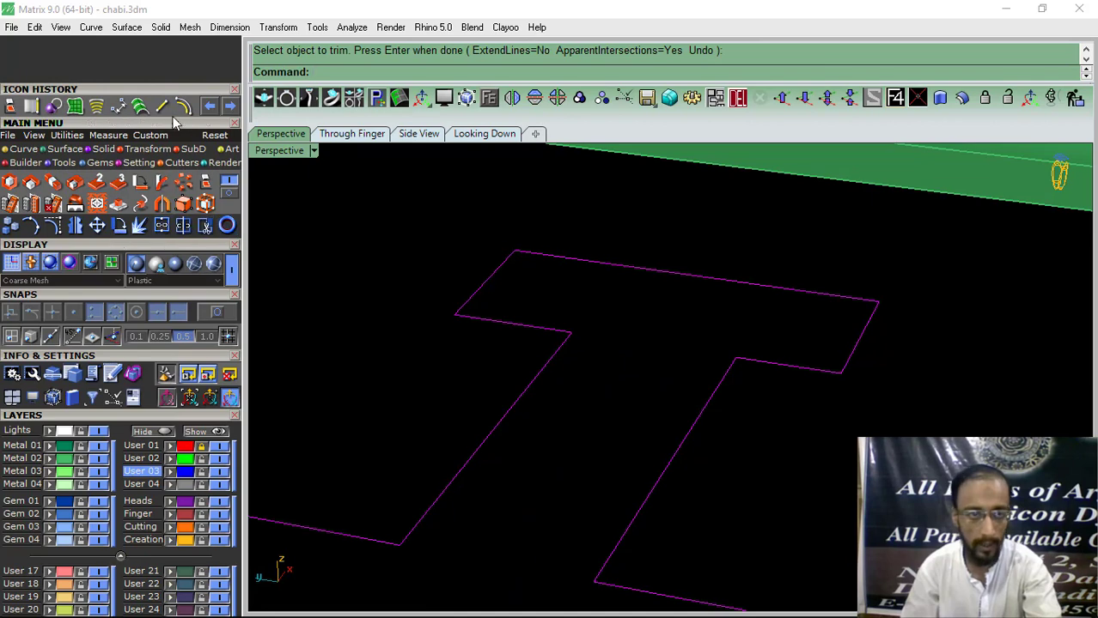
Join the two outline curves into one closed curve and offset it inward by 0.65.
left_click(161, 225)
left_click(408, 316)
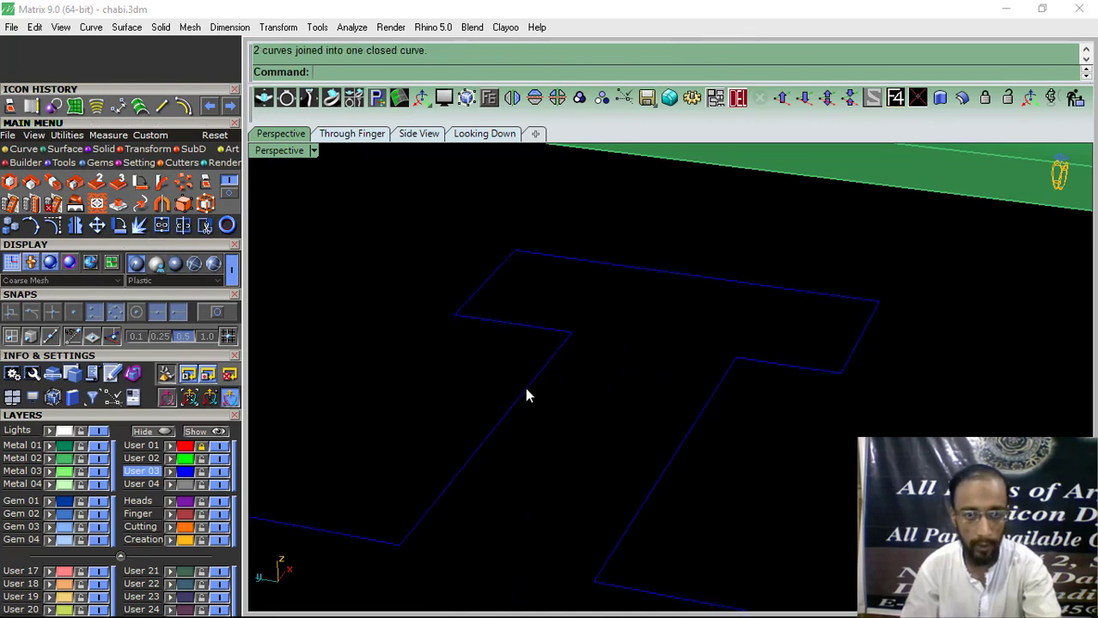
left_click(525, 388)
left_click(190, 113)
left_click(583, 451)
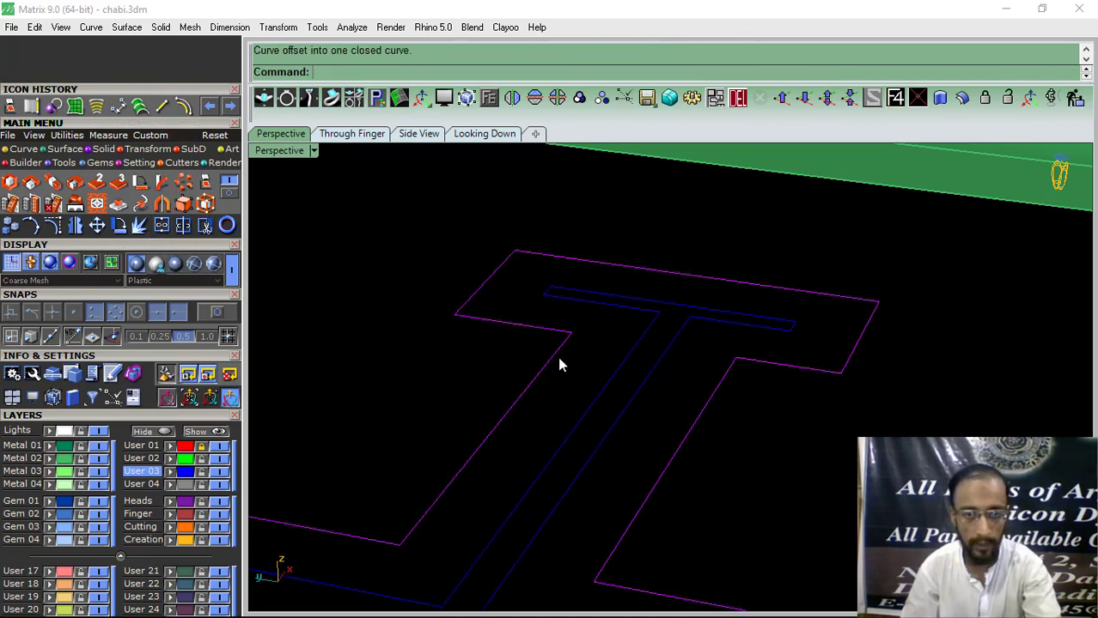
Create a planar surface from the two key outline curves and trim away the area inside the inner outline.
scroll(558, 357, "down", 8)
left_click_drag(714, 378, 574, 468)
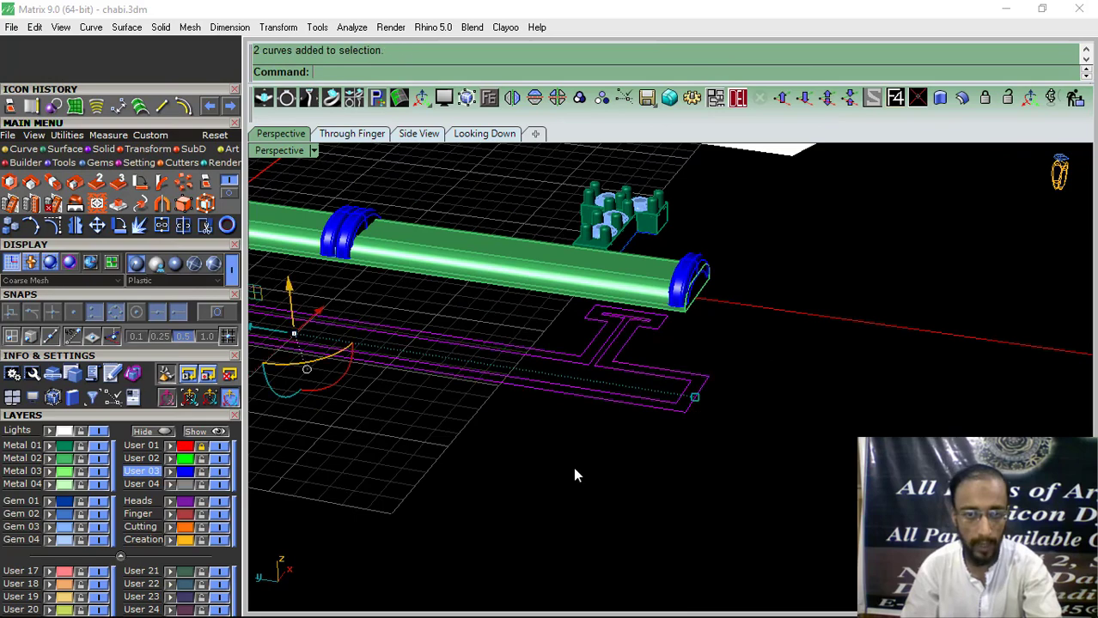
left_click(77, 112)
key("Return")
left_click(204, 225)
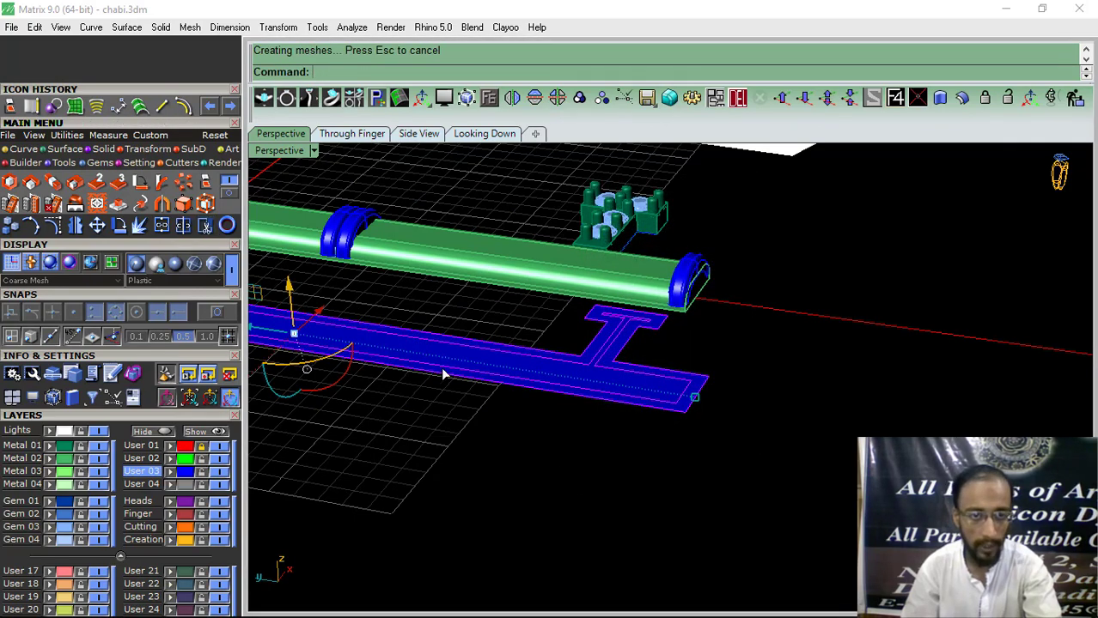
scroll(434, 356, "up", 5)
scroll(665, 310, "down", 8)
right_click_drag(672, 330, 765, 330, "shift")
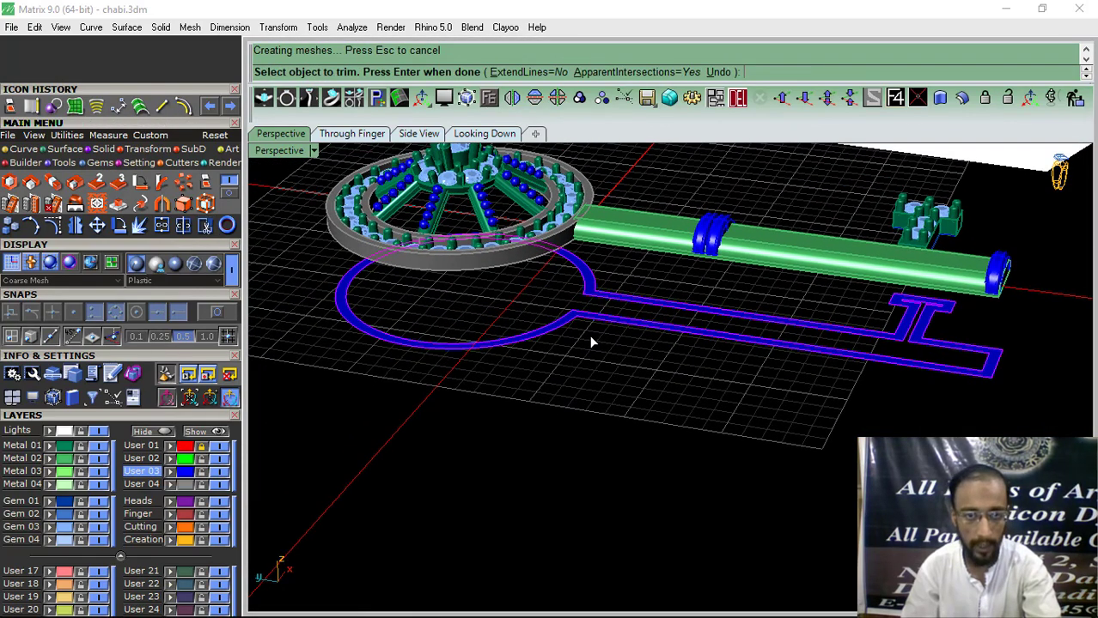
right_click(591, 340)
Offset the key-shaped outline surface upward by 0.8 as a solid.
left_click(739, 97)
left_click(550, 328)
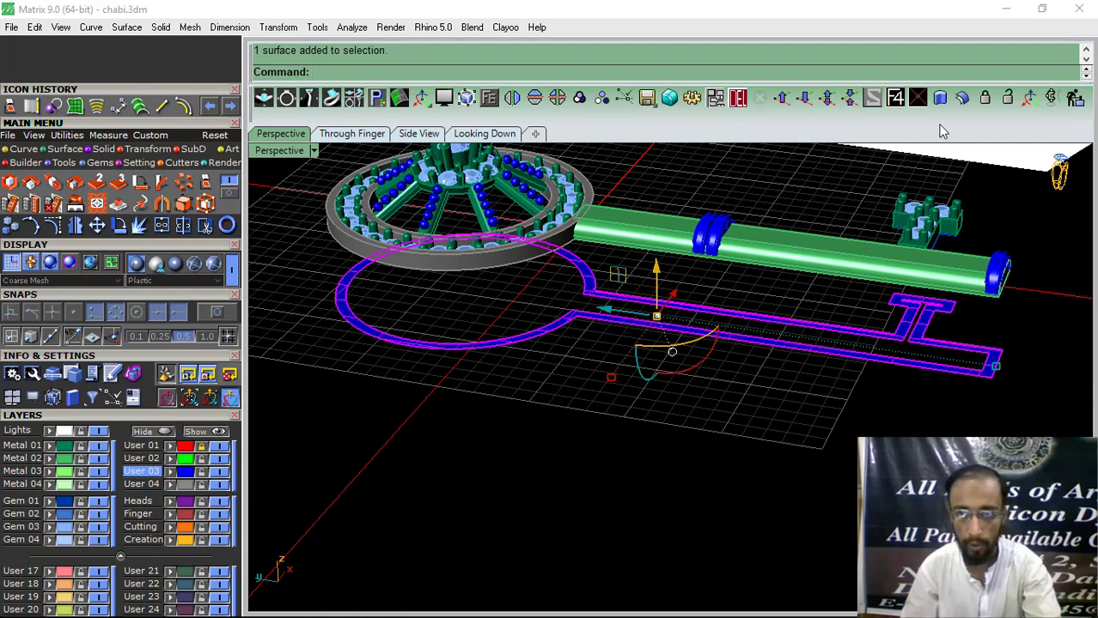
left_click(961, 98)
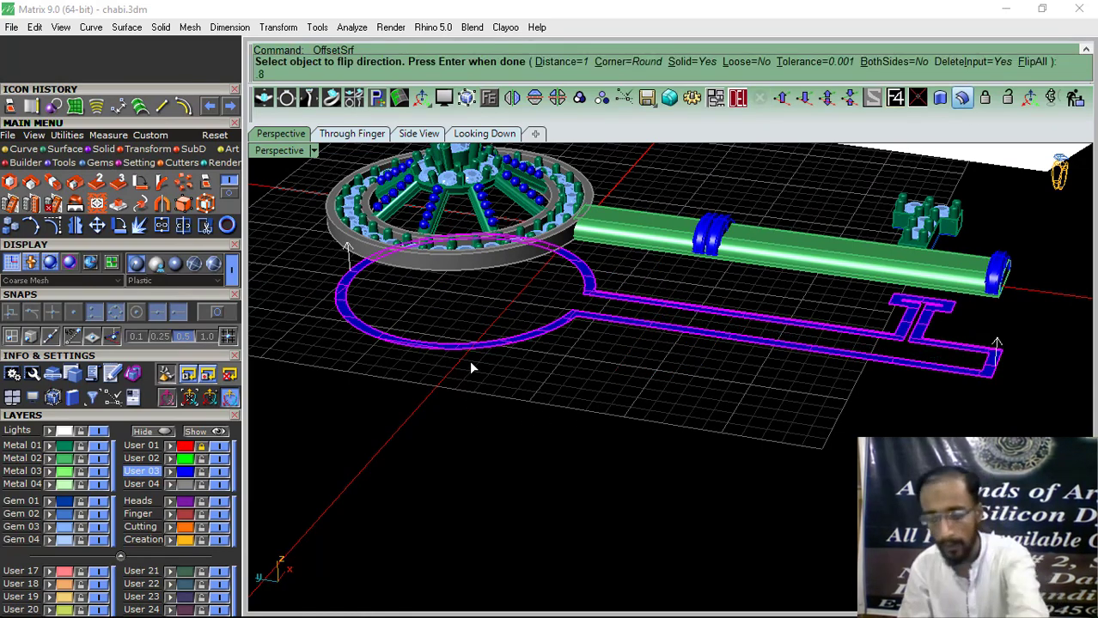
right_click(470, 365)
right_click_drag(534, 461, 377, 197)
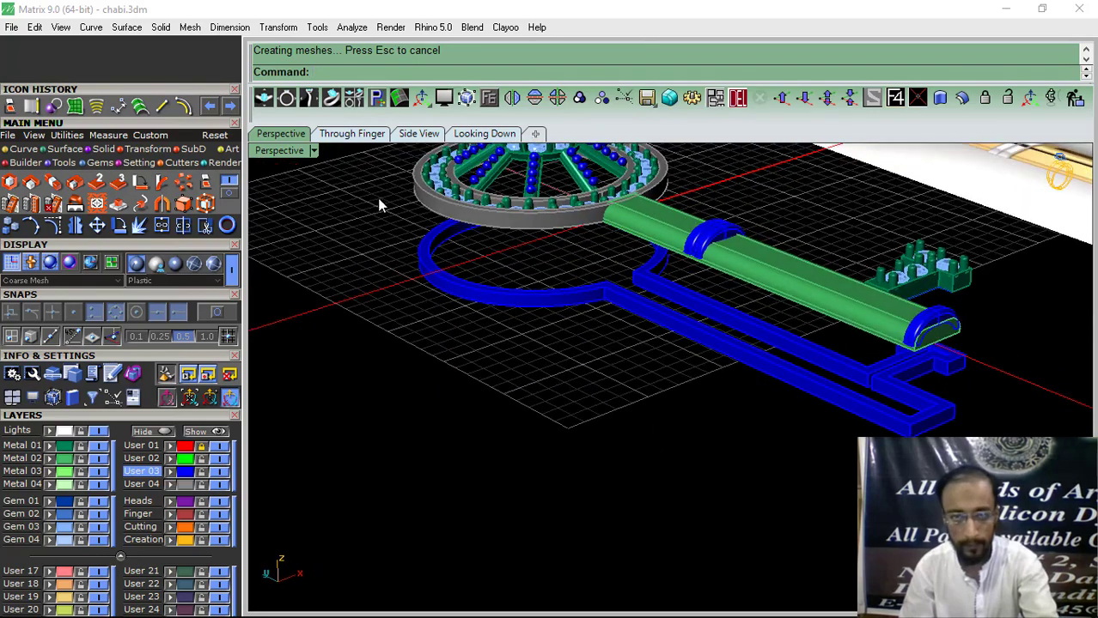
Raise the solid key frame vertically in the side view so it lies just below the wheel and shaft.
left_click(357, 134)
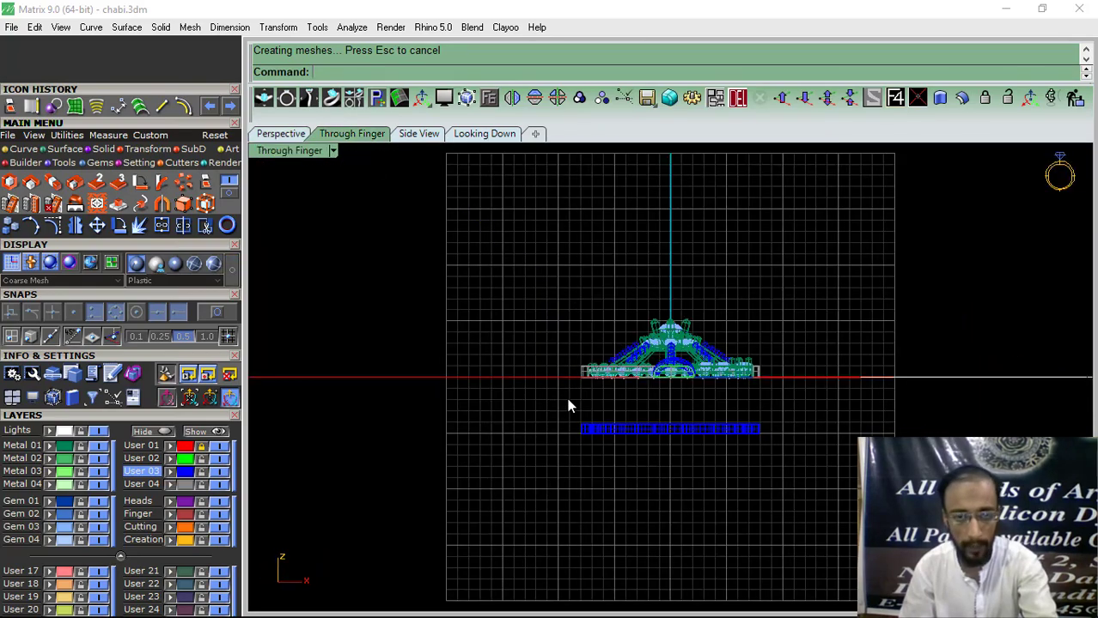
left_click(420, 134)
scroll(546, 373, "down", 3)
left_click(519, 414)
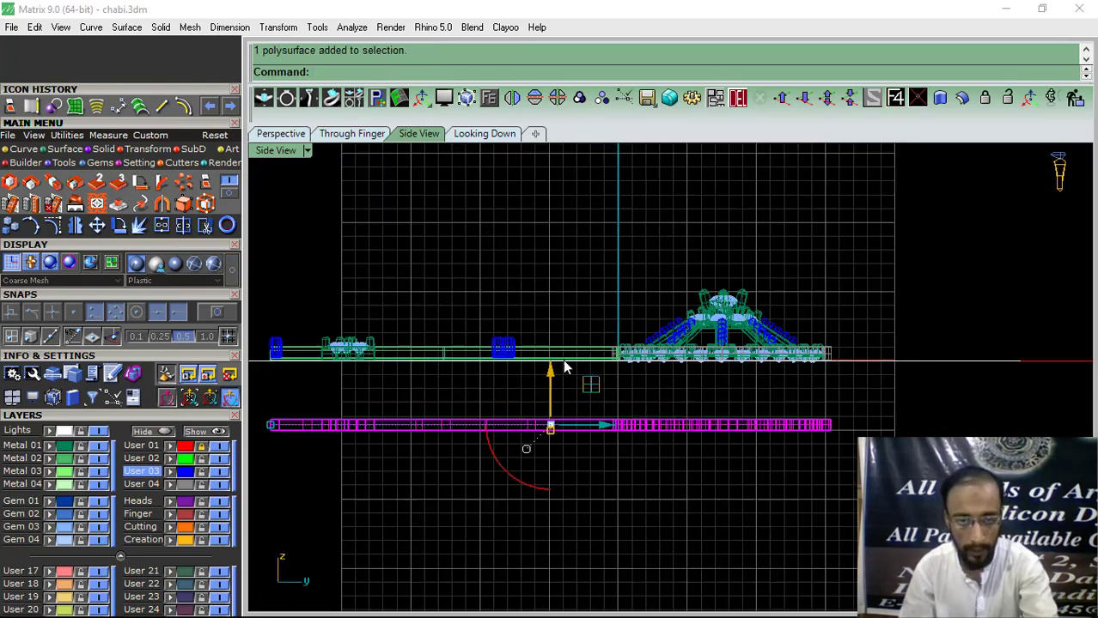
scroll(564, 367, "up", 2)
left_click_drag(548, 400, 553, 345)
Assign the solid base frame under the key to the Heads layer.
left_click(277, 135)
left_click(515, 386)
mouse_move(532, 393)
right_mouse_down()
mouse_move(561, 357)
mouse_move(498, 341)
mouse_move(569, 365)
right_mouse_up()
scroll(569, 369, "up", 2)
left_click(653, 346)
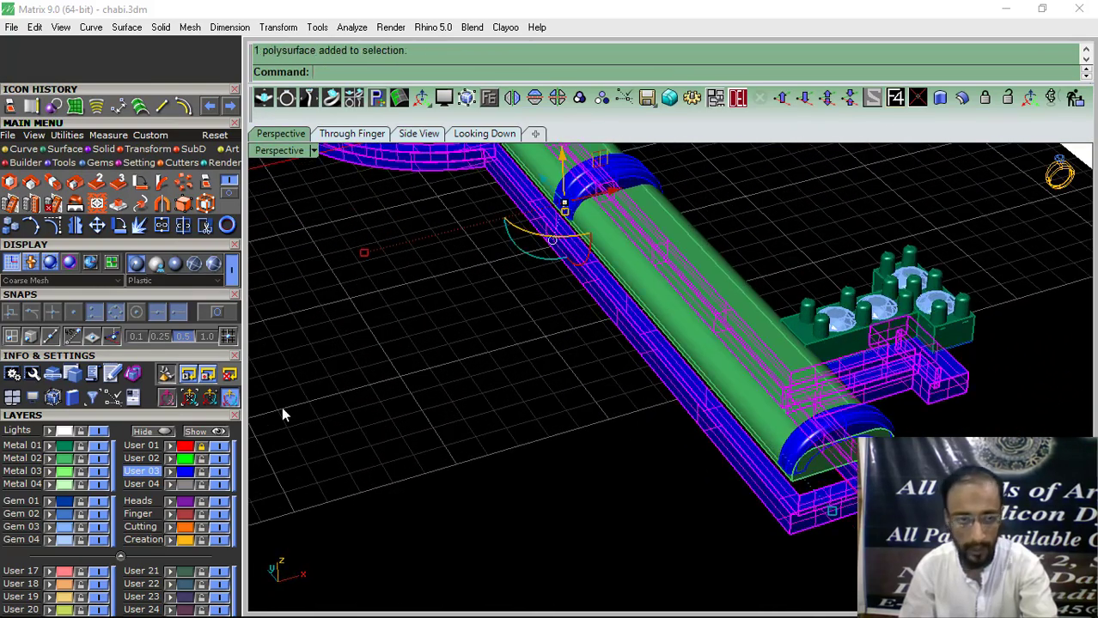
left_click(169, 503)
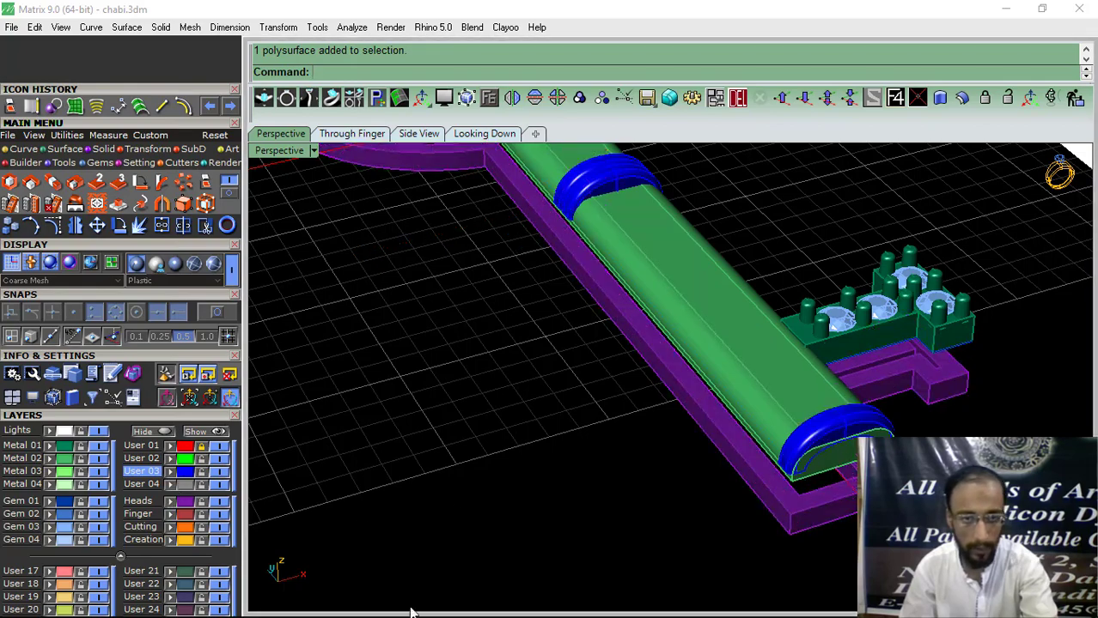
left_click(374, 606)
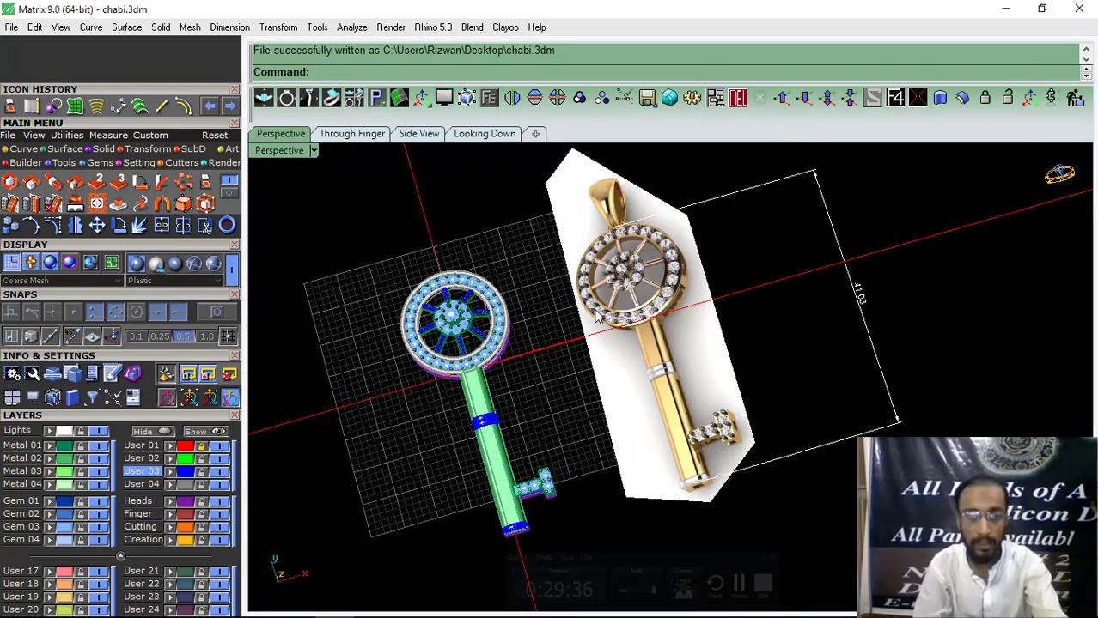
Examine the gap between the base frame and the key at the shaft end, the T-shaped bit and the wheel.
right_click_drag(601, 378, 575, 418)
scroll(576, 388, "up", 2)
scroll(574, 388, "up", 5)
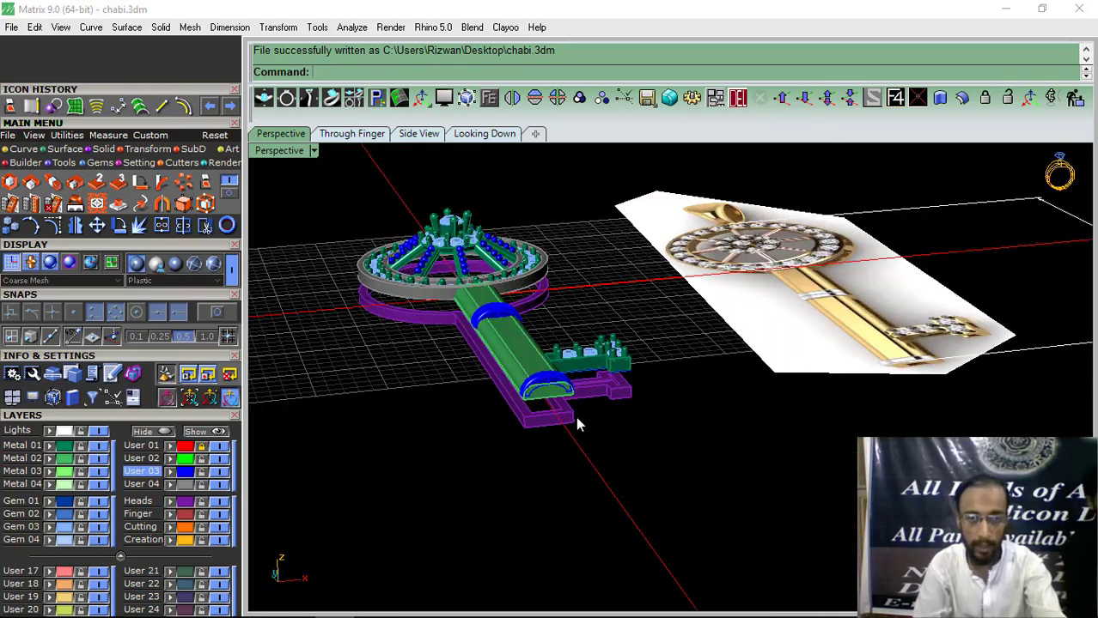
scroll(567, 417, "up", 4)
left_click(701, 348)
left_click(711, 440)
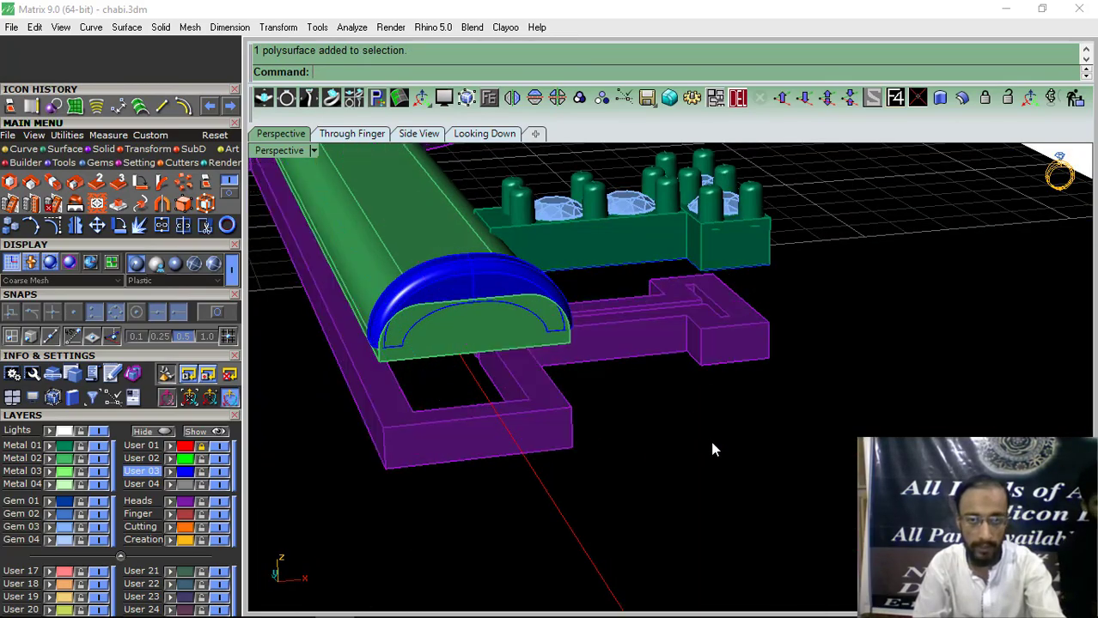
scroll(711, 439, "down", 6)
right_click_drag(711, 438, 735, 428)
left_click(348, 135)
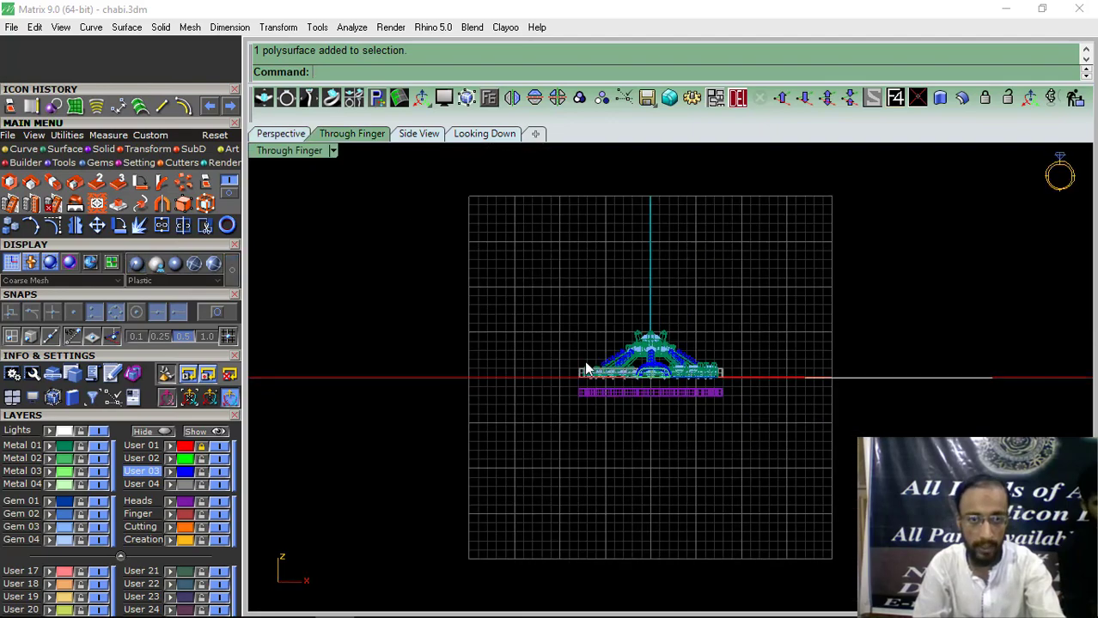
left_click(280, 135)
right_click_drag(471, 448, 588, 398)
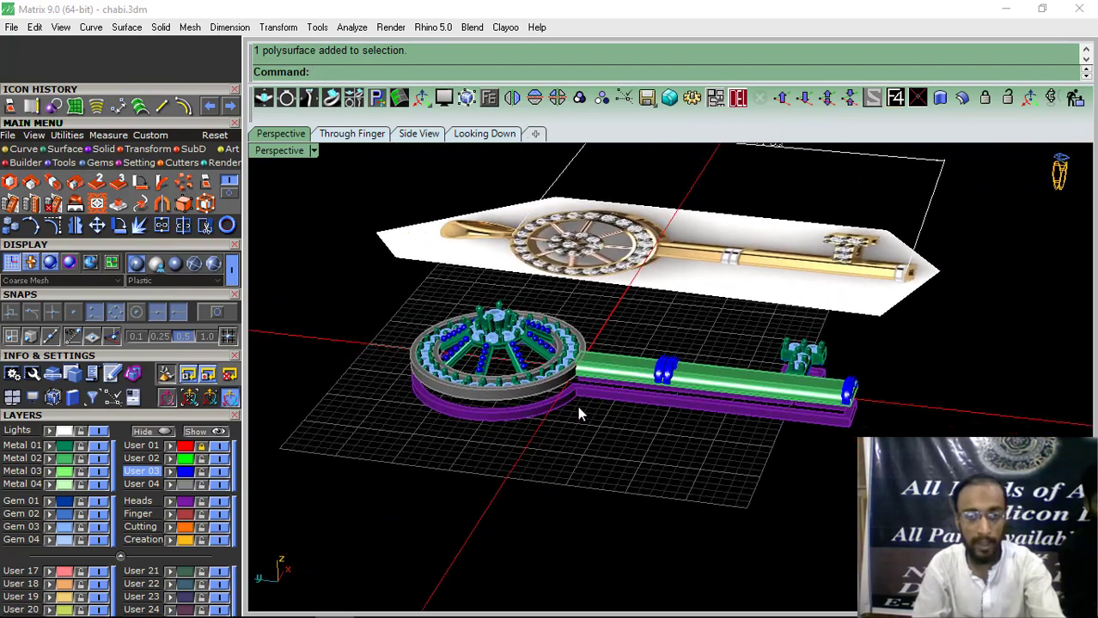
Turn off the User 01 layer and duplicate the lower outer edge of the wheel's rim.
left_click(217, 448)
right_click_drag(730, 378, 597, 393)
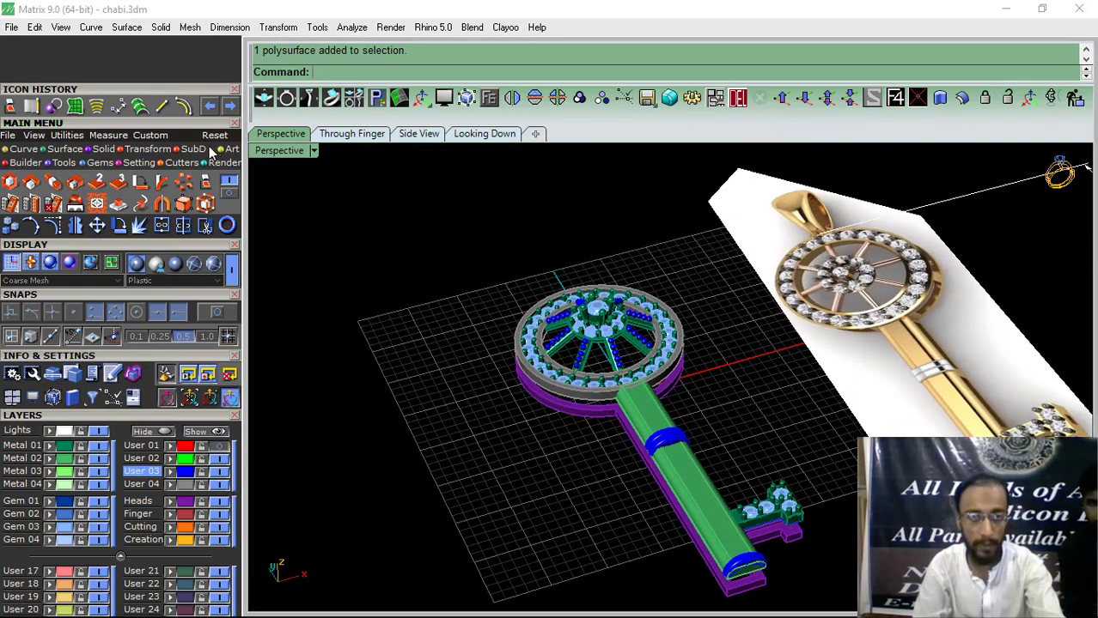
left_click(33, 109)
right_click_drag(466, 409, 527, 477)
scroll(605, 465, "up", 8)
scroll(512, 407, "up", 5)
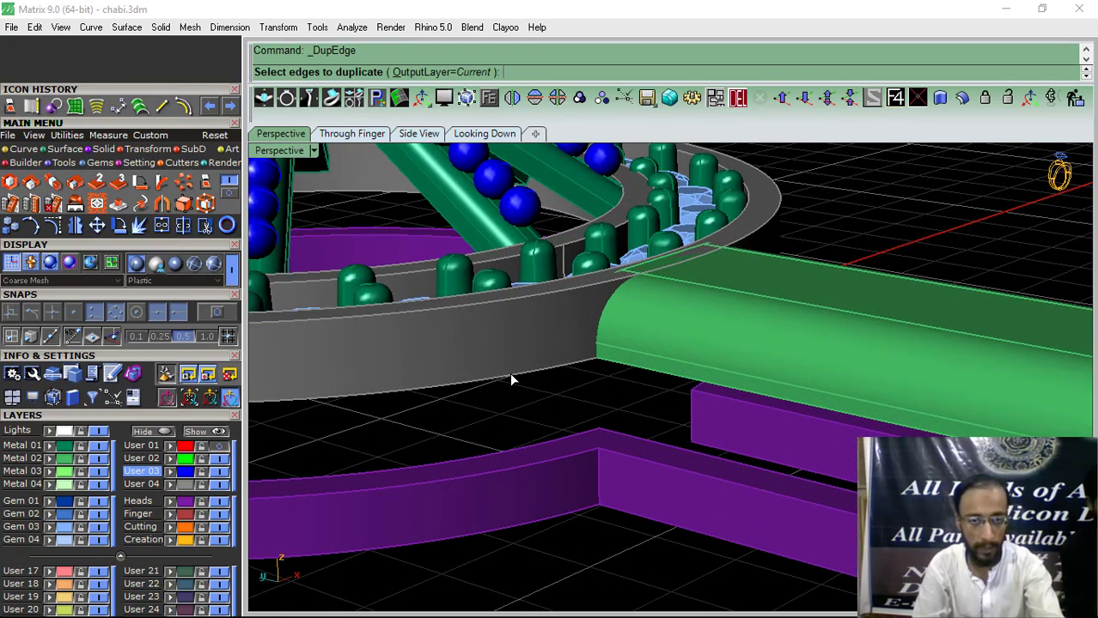
left_click(510, 375)
scroll(602, 386, "down", 5)
key("Return")
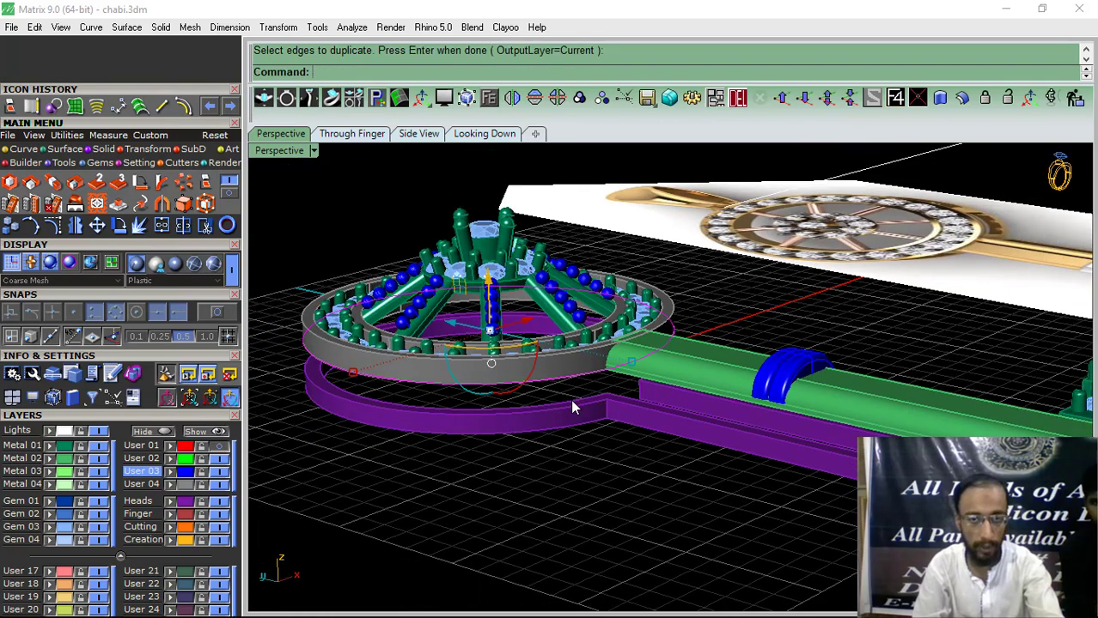
Extrude the duplicated rim edge in one direction only, down to the lower edge of the base frame.
left_click(96, 202)
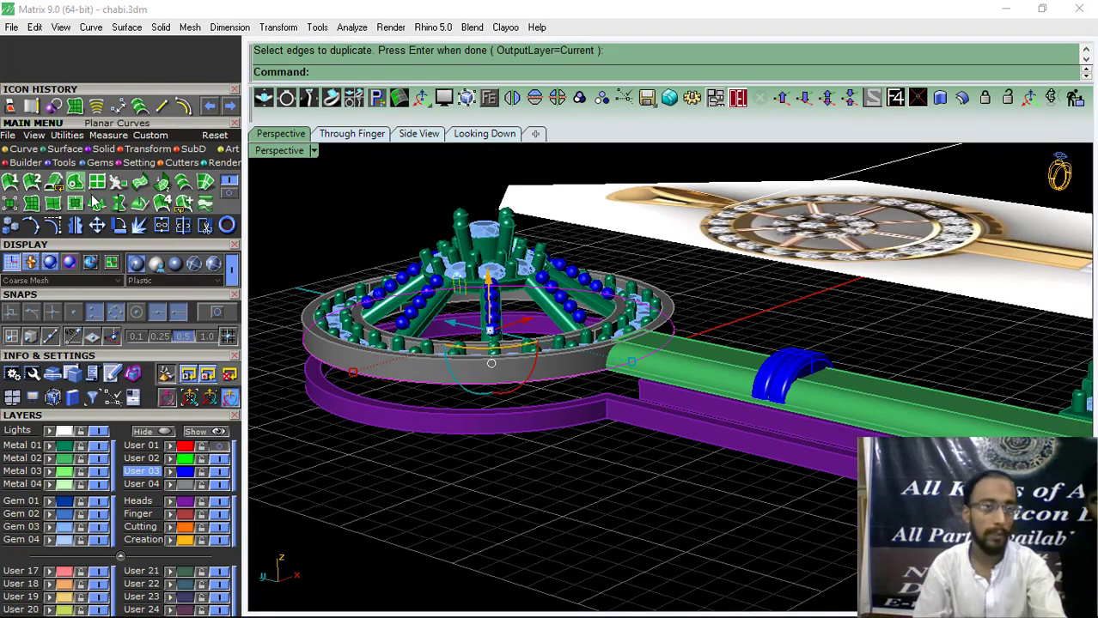
left_click(98, 206)
left_click(438, 75)
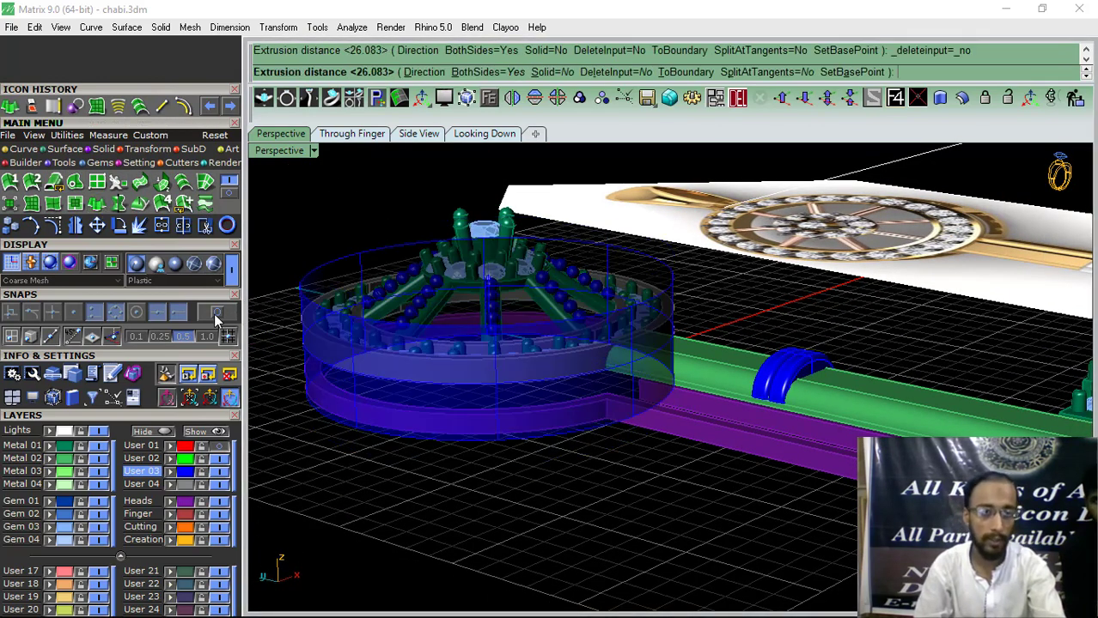
left_click(481, 75)
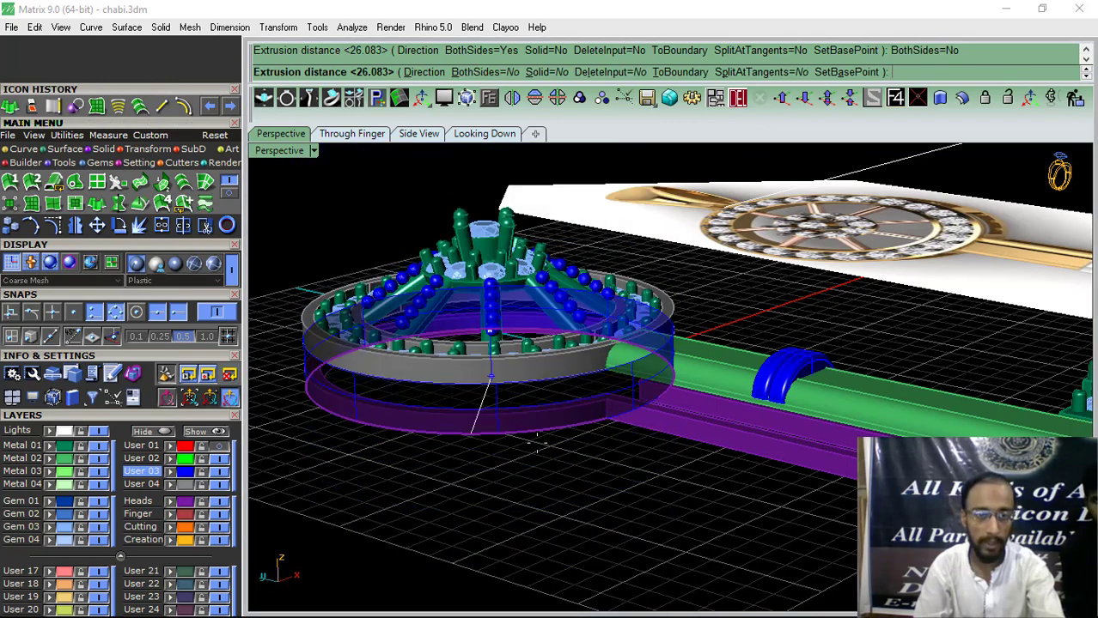
scroll(523, 441, "up", 1)
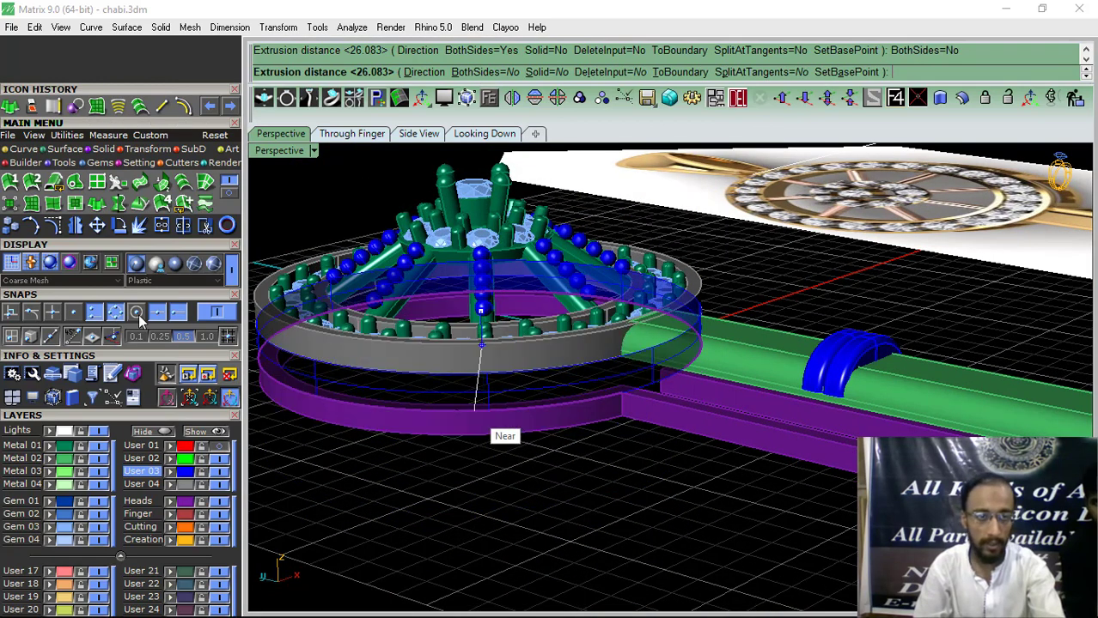
scroll(494, 434, "up", 2)
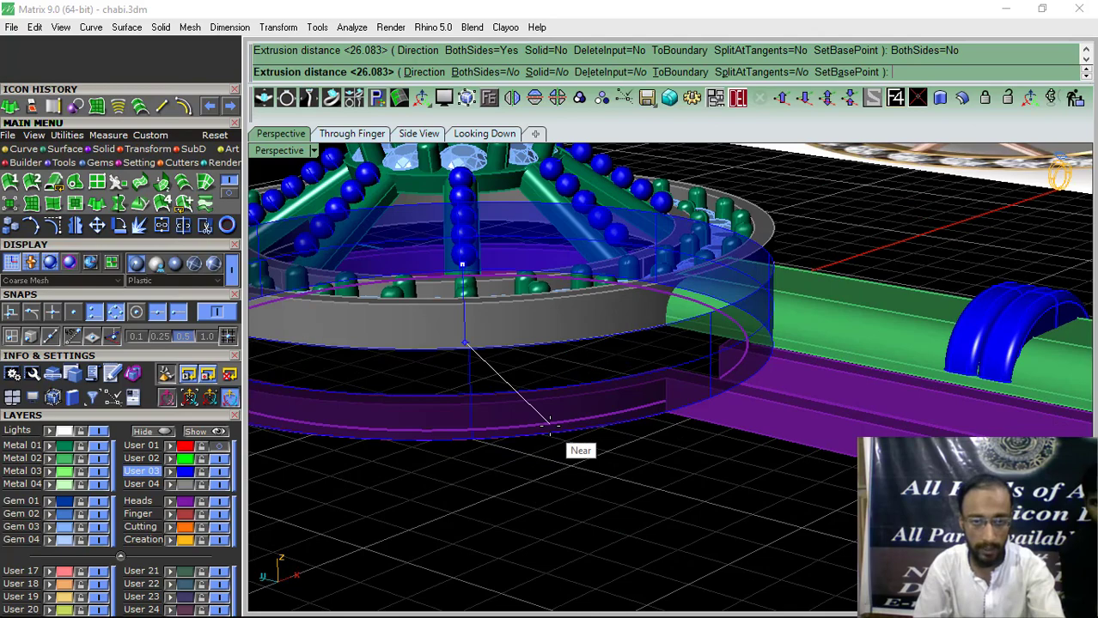
left_click(549, 425)
With User 02 as the current layer, split the extruded surface along two vertical isocurves beside the shaft and delete the larger piece.
scroll(601, 429, "down", 3)
scroll(623, 393, "up", 5)
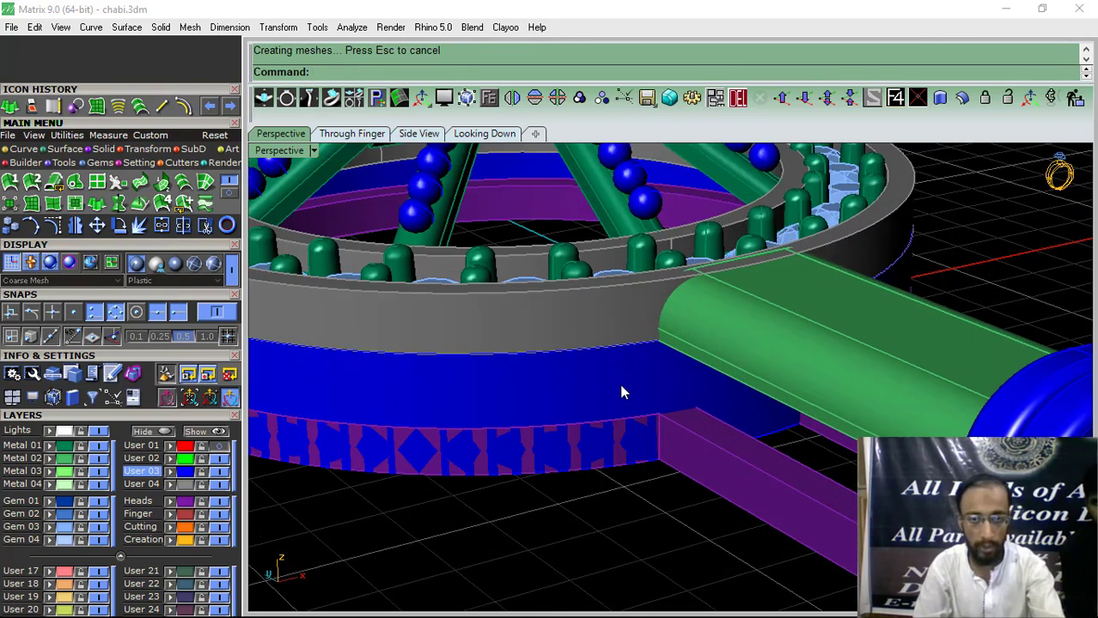
left_click(623, 392)
left_click(184, 225)
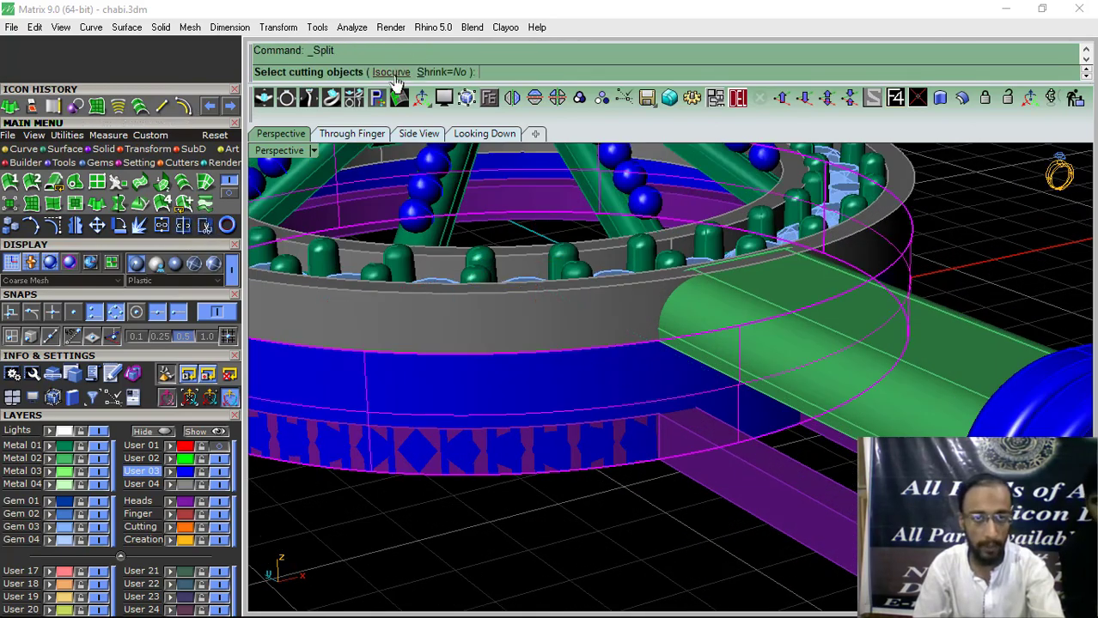
left_click(391, 72)
left_click(150, 461)
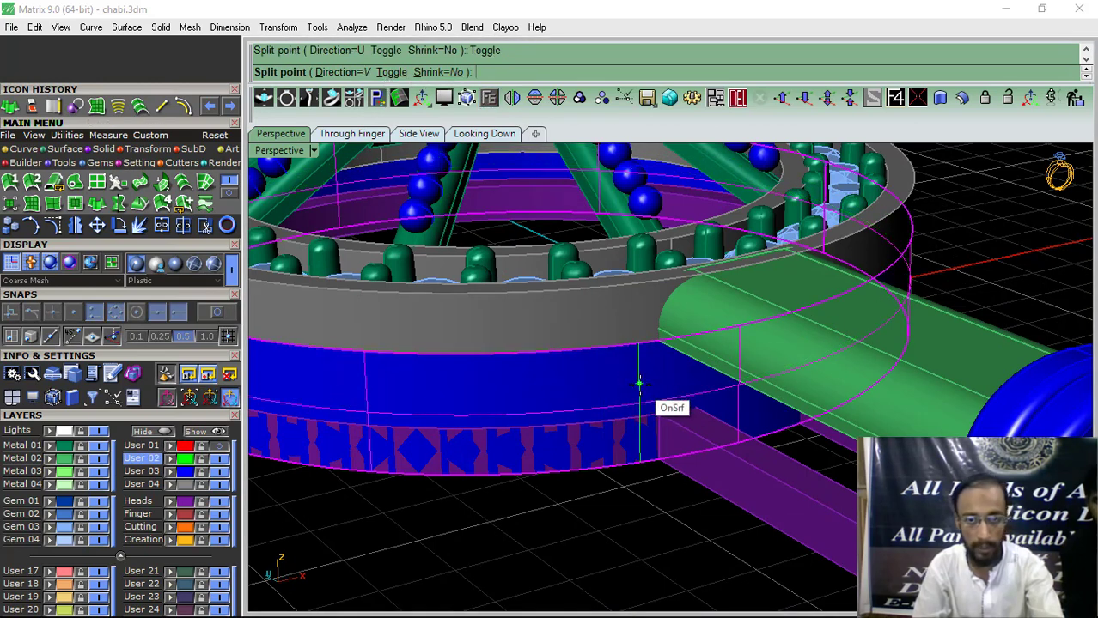
scroll(654, 404, "up", 3)
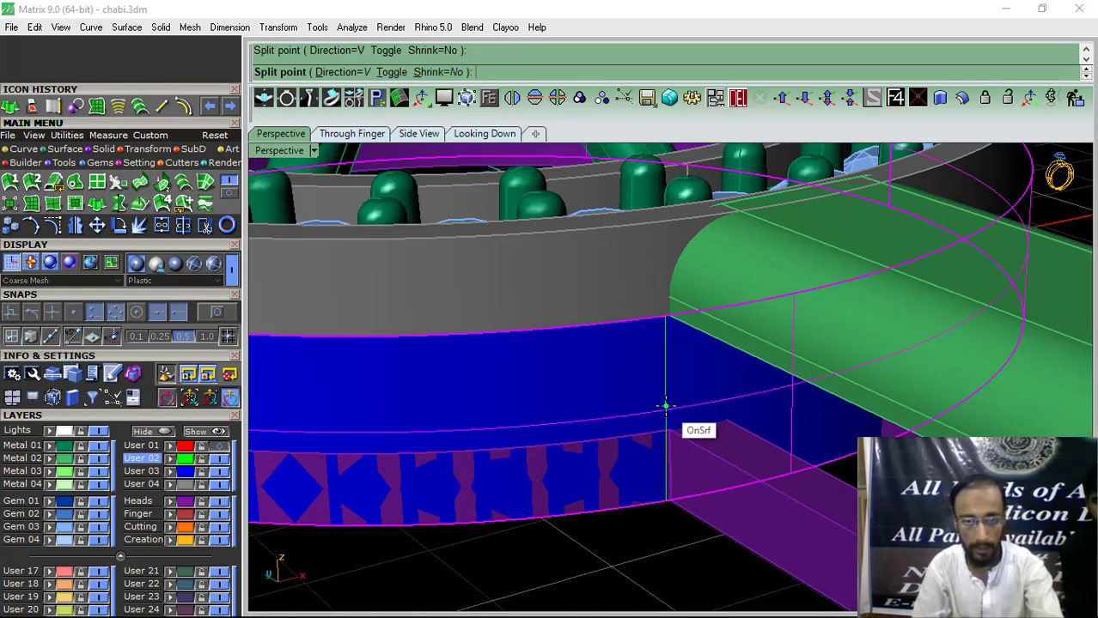
left_click(583, 410)
left_click(748, 403)
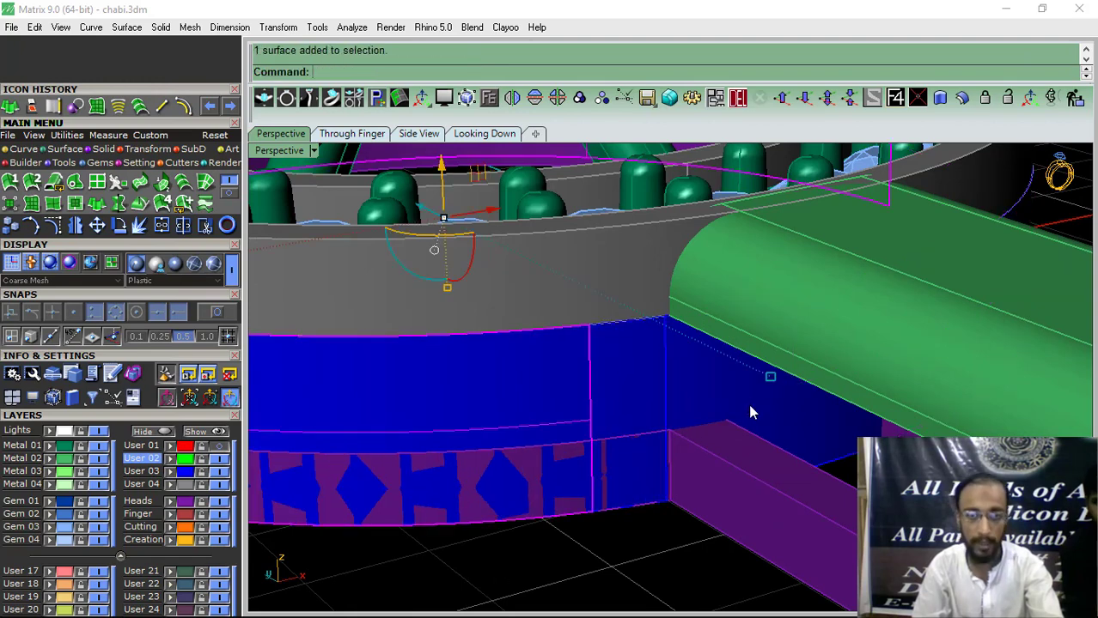
left_click(739, 104)
Move the remaining narrow strip slightly upward and offset it inward into a solid post.
scroll(510, 399, "down", 5)
right_click_drag(509, 399, 581, 371)
scroll(573, 422, "up", 3)
left_click(576, 422)
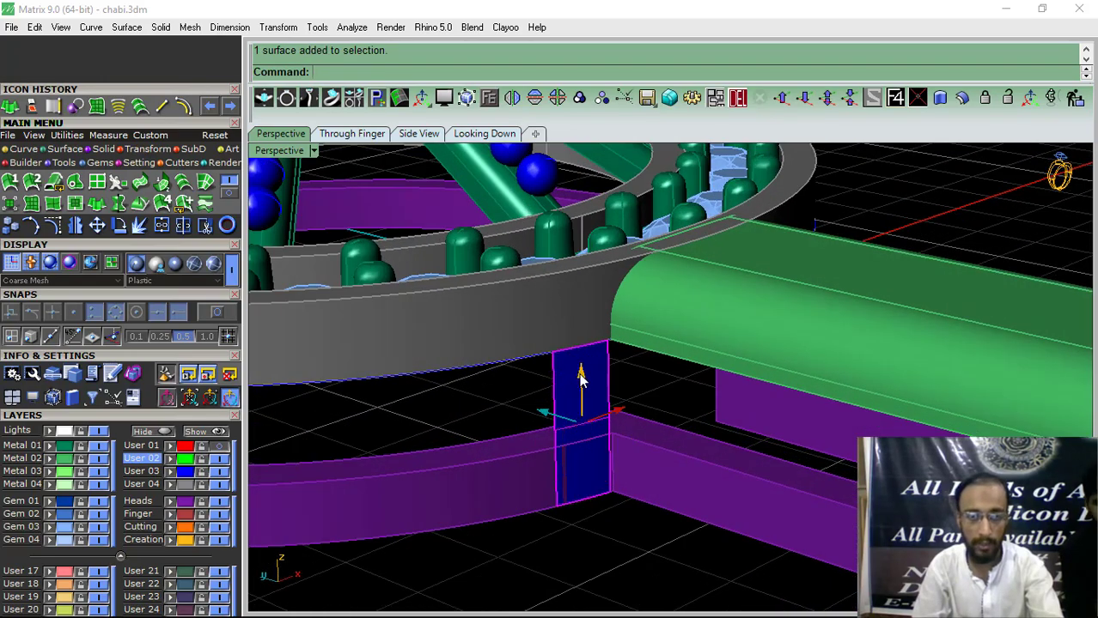
left_click(581, 378)
left_click(961, 97)
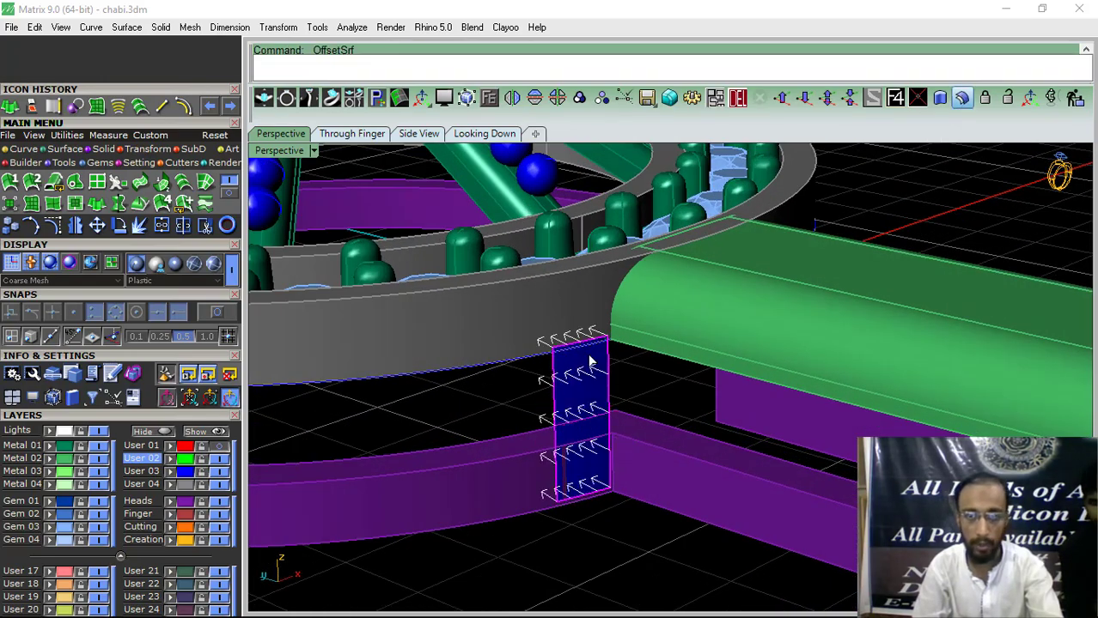
key("Return")
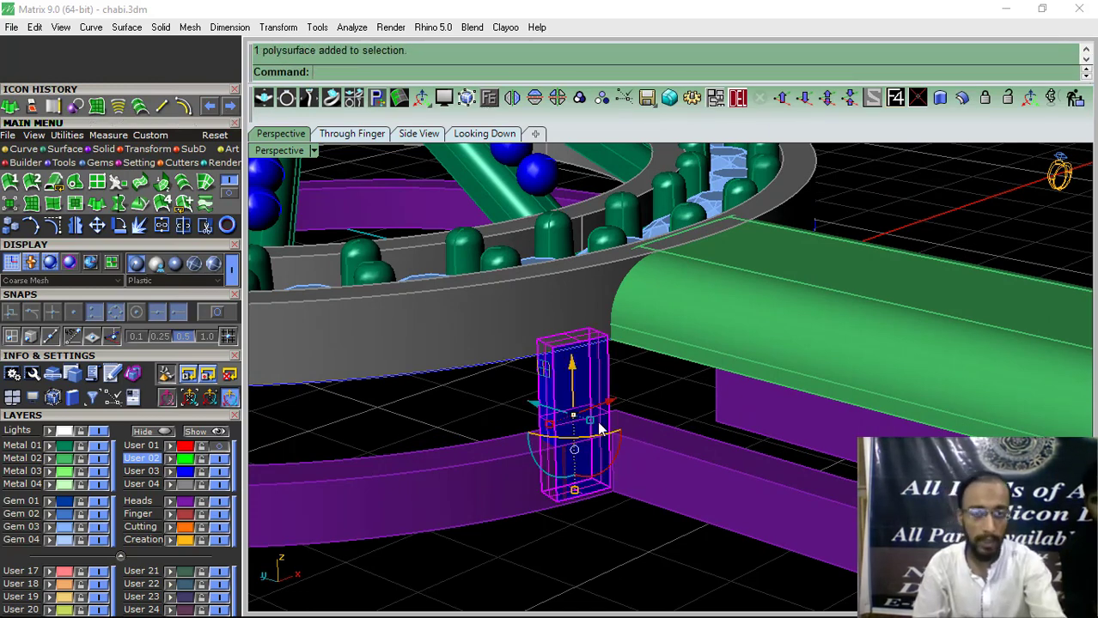
Set up a polar array of the post about the wheel's centre over a full 360 degrees.
left_click(148, 148)
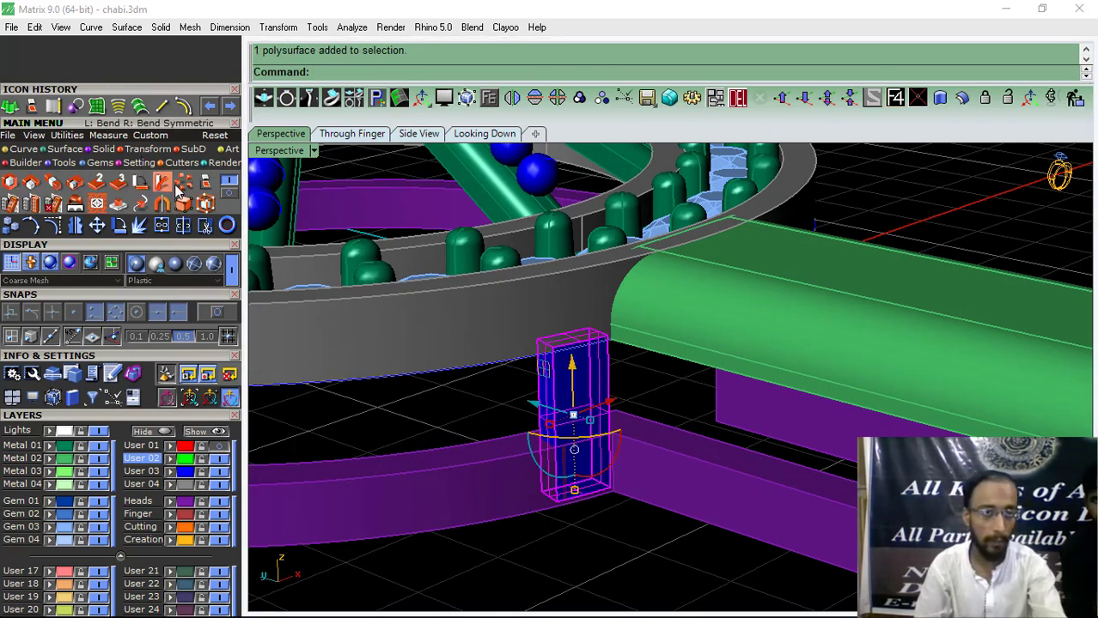
left_click(183, 185)
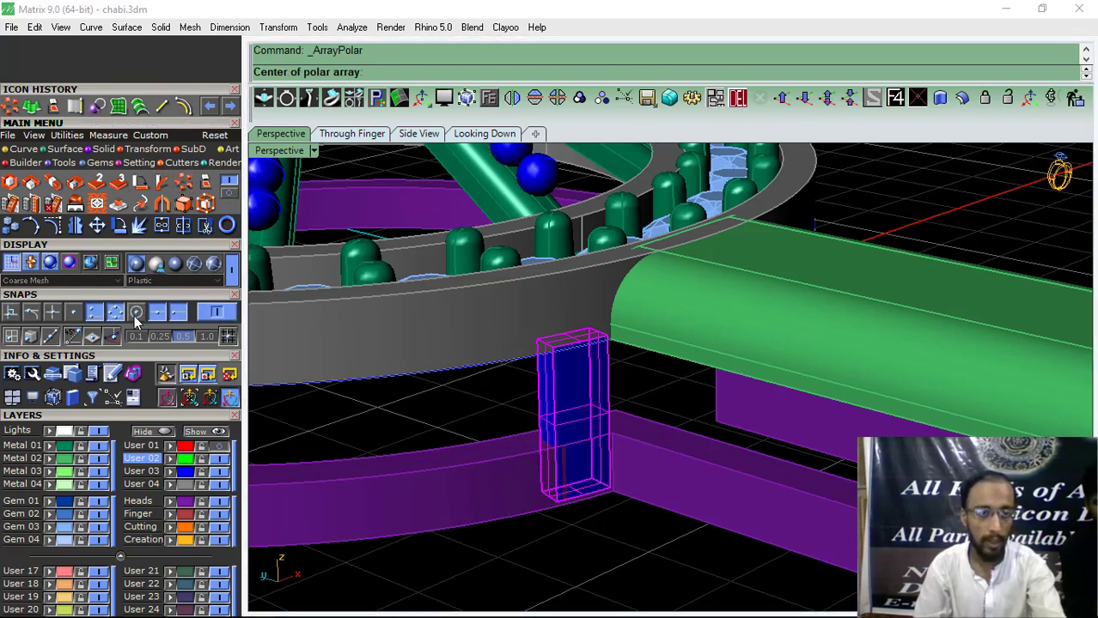
left_click(136, 318)
scroll(573, 345, "down", 5)
right_click_drag(454, 331, 471, 353)
scroll(386, 431, "down", 3)
scroll(378, 432, "up", 2)
left_click(404, 390)
key("Return")
key("Return")
Set the number of items in the post array to 10 and accept the array.
scroll(669, 397, "down", 5)
right_click_drag(665, 397, 528, 408)
left_click(470, 73)
type("1")
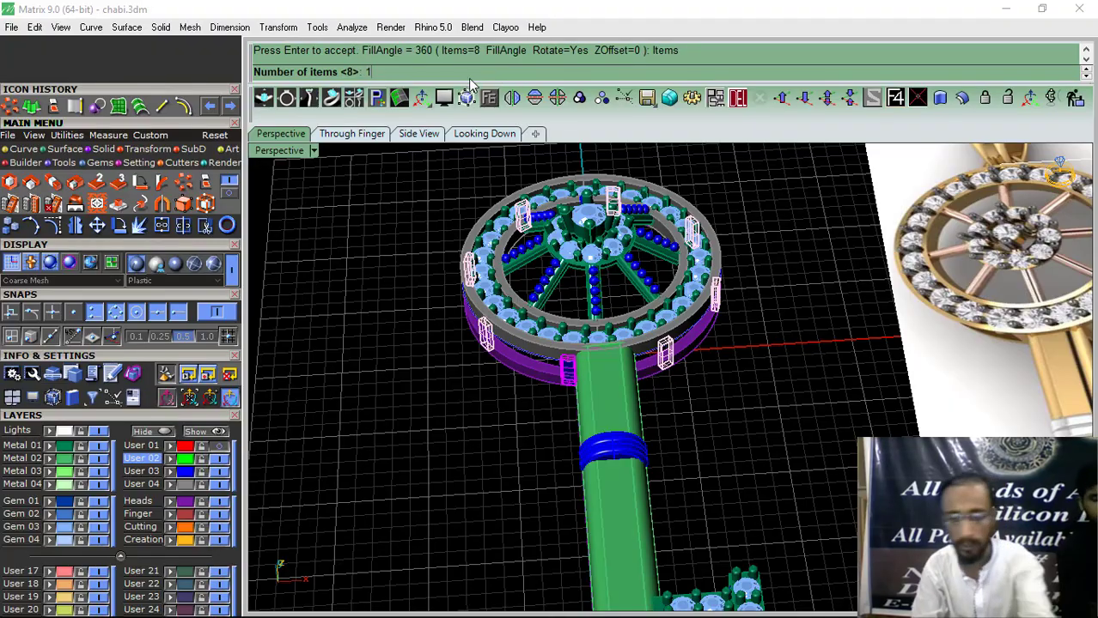
type("0")
key("Return")
right_click_drag(533, 347, 629, 272)
right_click(557, 475)
left_click(556, 475)
right_click_drag(556, 472, 650, 426)
mouse_move(412, 606)
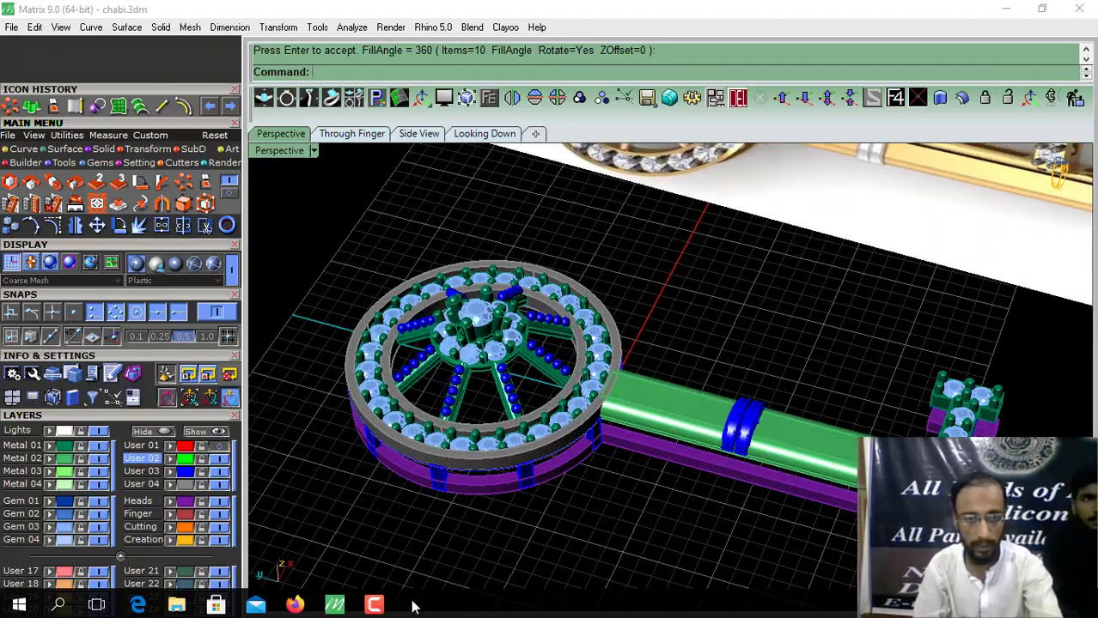
left_click(375, 603)
left_click(375, 603)
scroll(474, 386, "down", 2)
right_click_drag(474, 387, 552, 418, "shift")
scroll(498, 411, "up", 7)
scroll(503, 415, "down", 4)
scroll(412, 393, "down", 4)
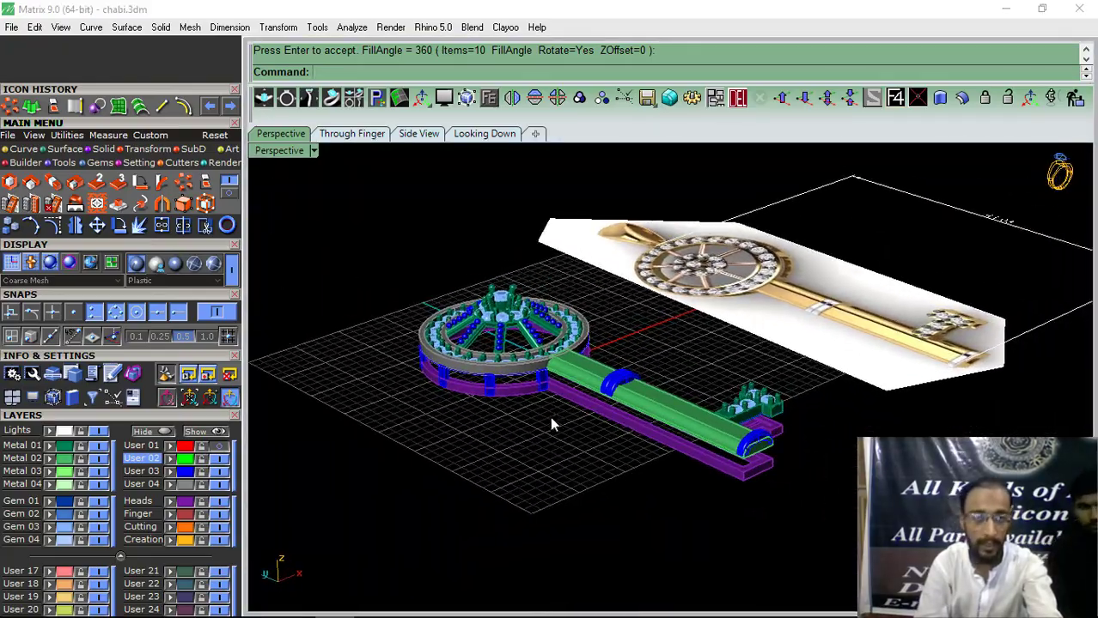
Duplicate the lower edge that runs along the side of the half-round shaft.
left_click(76, 106)
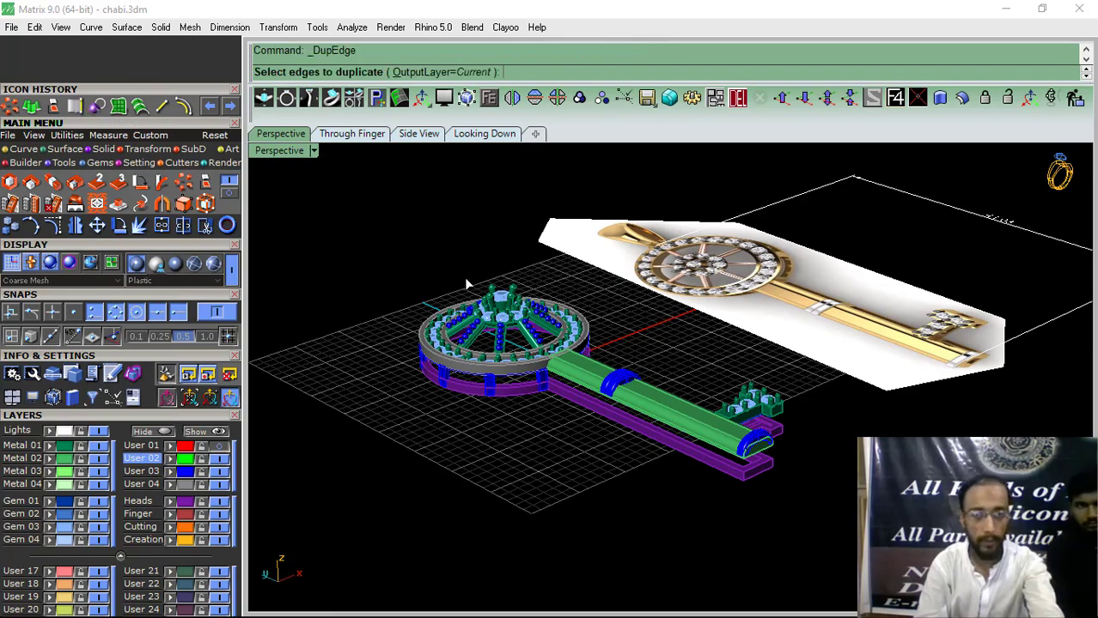
scroll(634, 438, "up", 5)
left_click(632, 418)
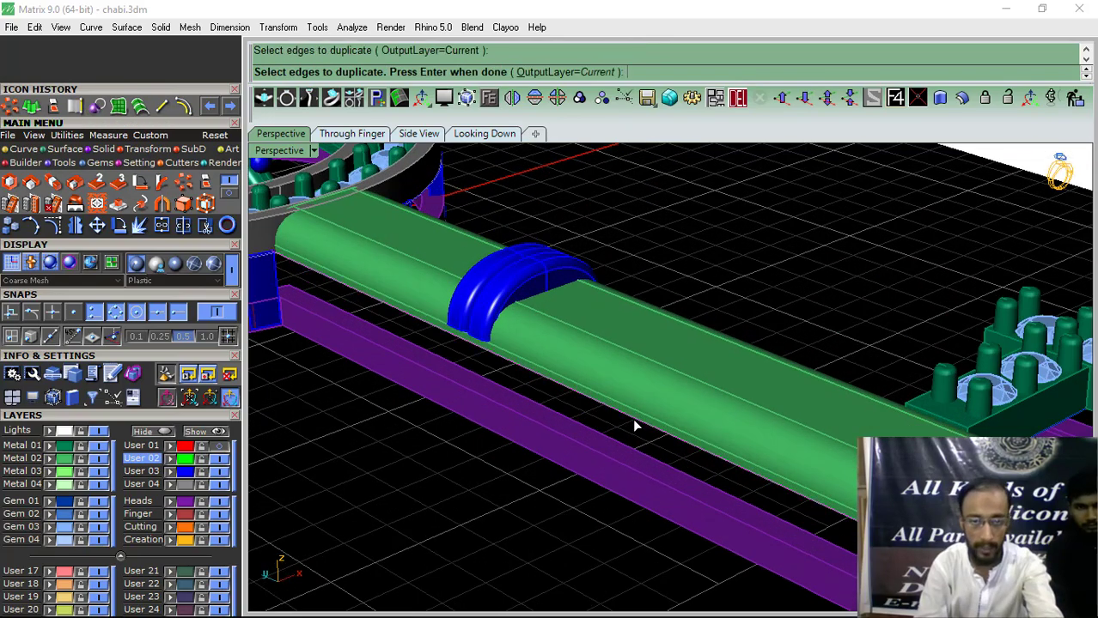
scroll(698, 349, "down", 2)
scroll(700, 355, "down", 3)
right_click_drag(700, 355, 816, 369)
scroll(807, 419, "up", 5)
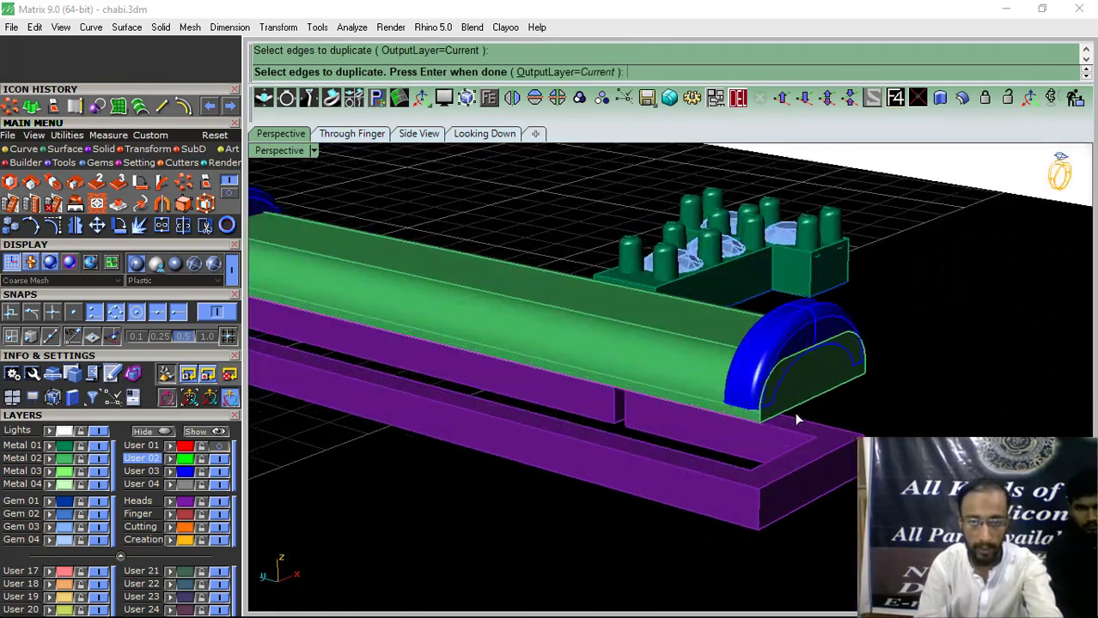
left_click(796, 416)
scroll(618, 409, "down", 5)
right_click_drag(576, 413, 547, 439)
key("Return")
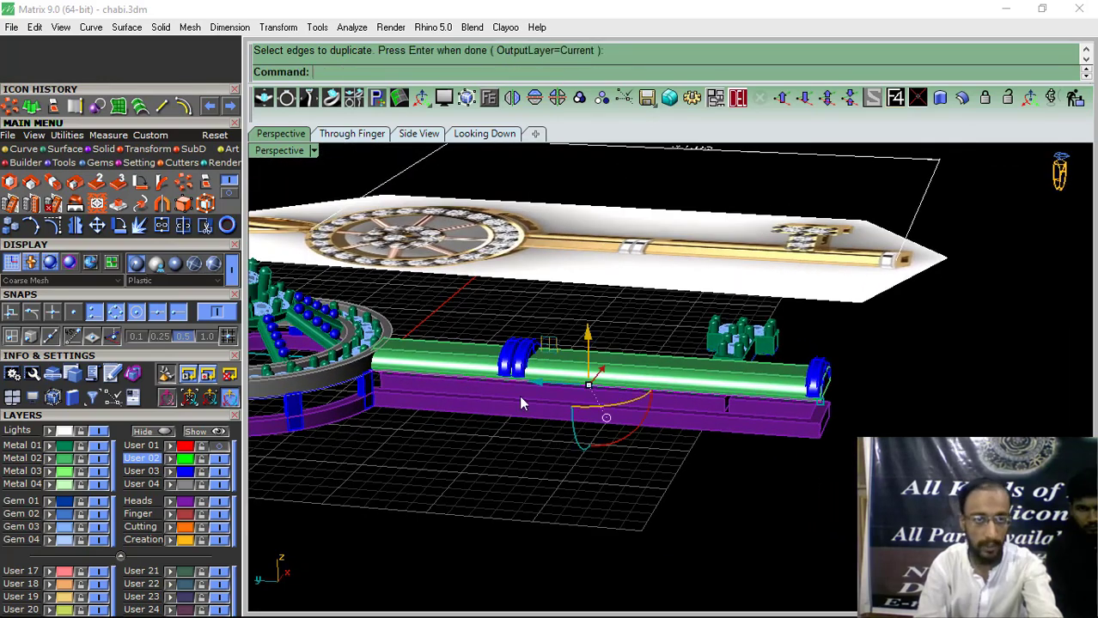
Extrude the duplicated shaft edge straight down to the base frame and delete the leftover curve.
left_click(31, 106)
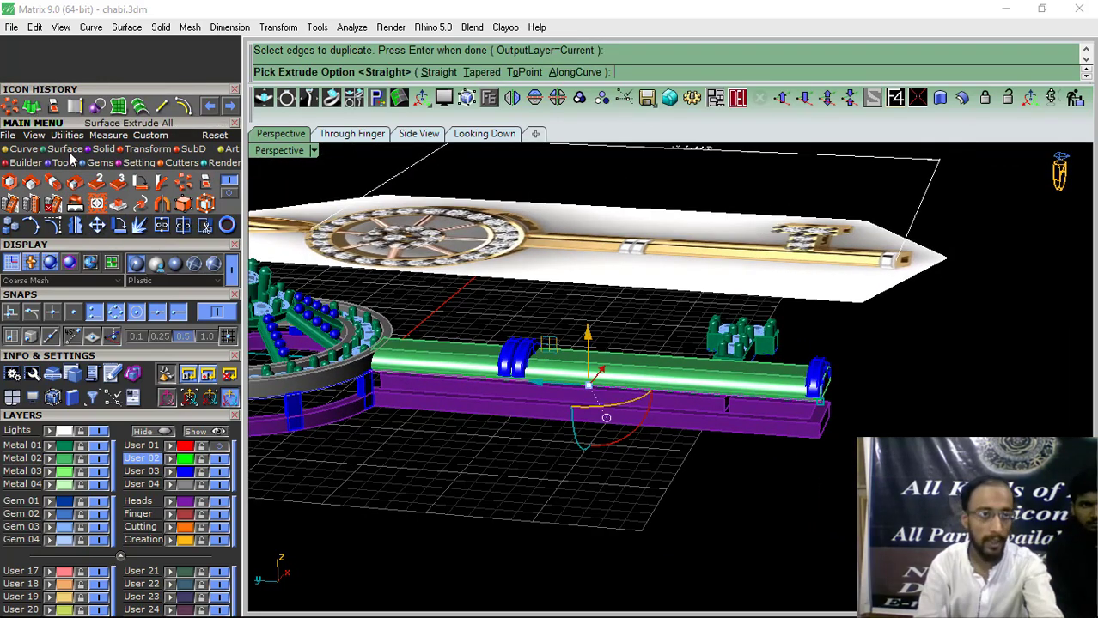
left_click(438, 72)
scroll(481, 404, "up", 5)
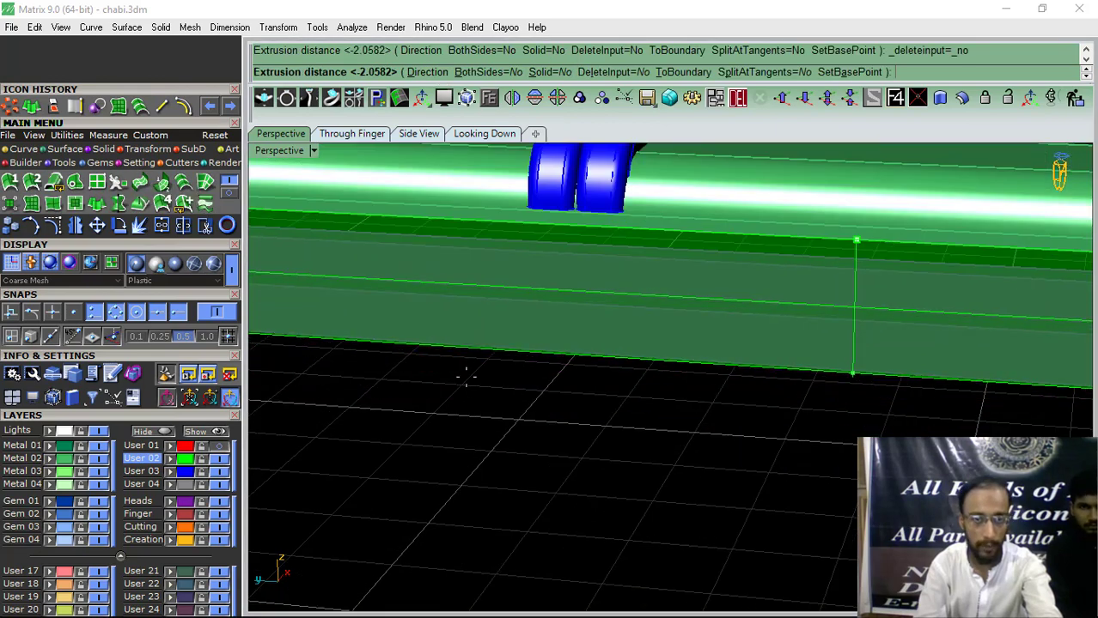
left_click(429, 331)
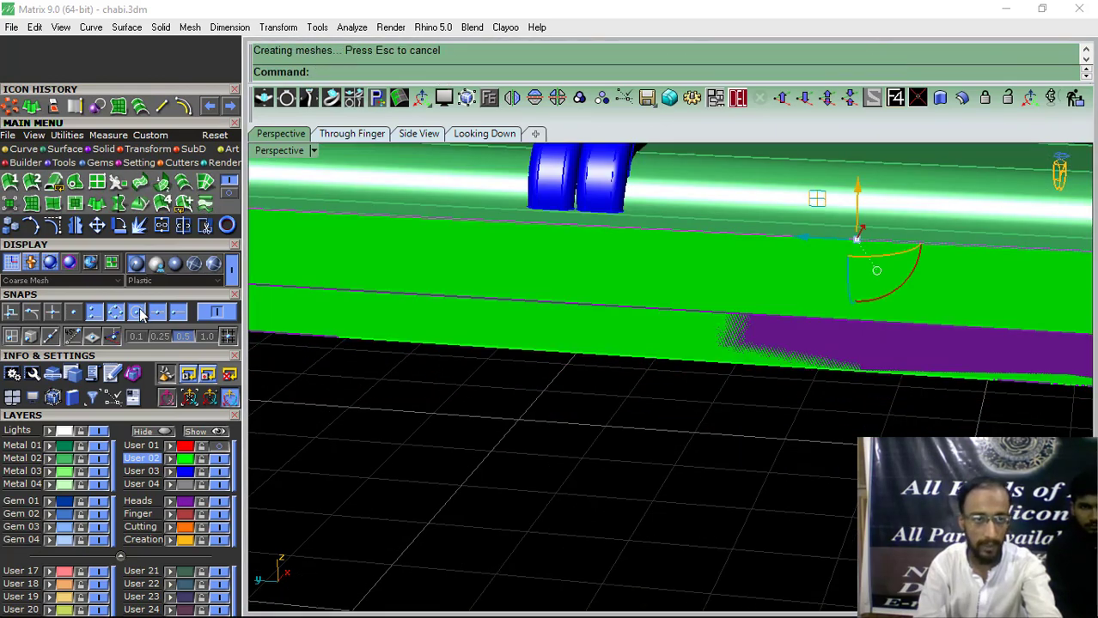
scroll(559, 399, "down", 5)
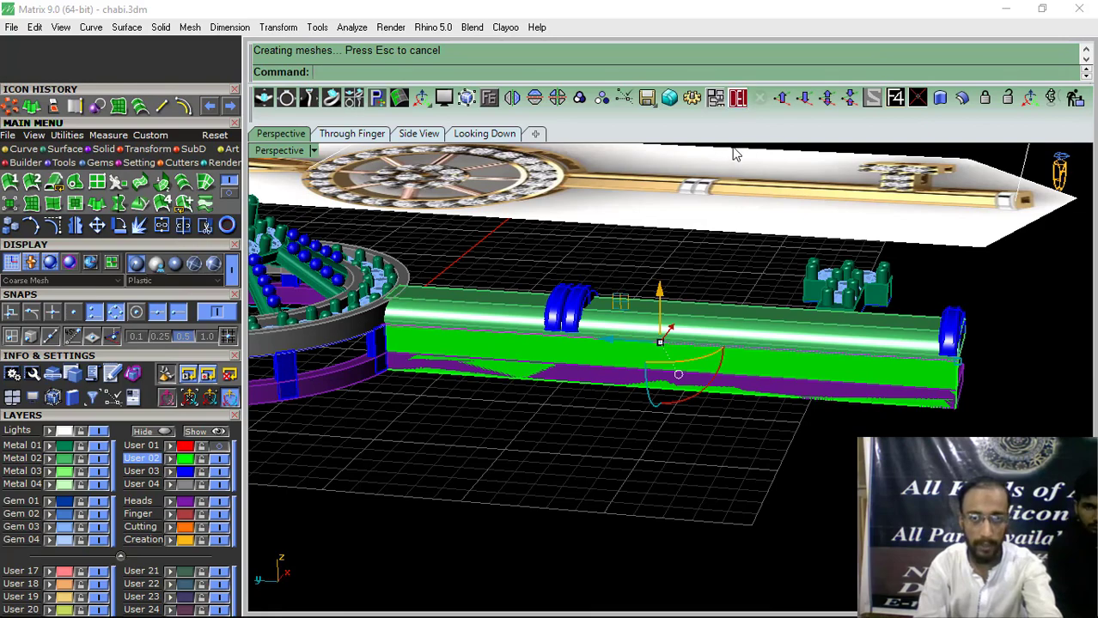
left_click(744, 99)
Select the extruded surface along the shaft and move it to the User 04 layer.
scroll(534, 336, "up", 3)
left_click(468, 372)
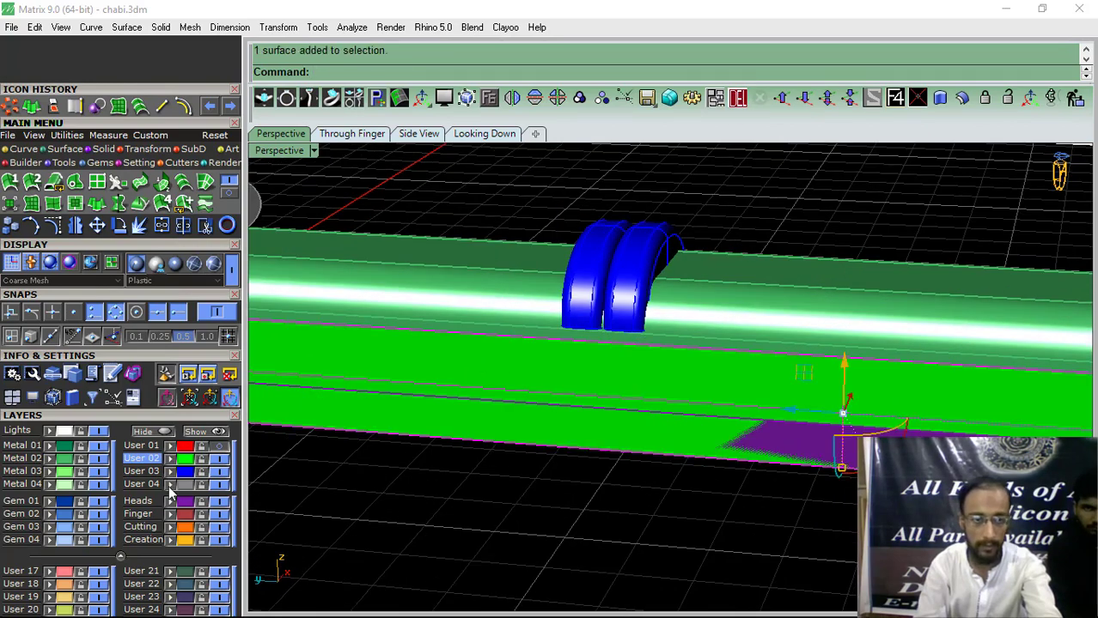
scroll(687, 408, "down", 6)
scroll(582, 411, "up", 6)
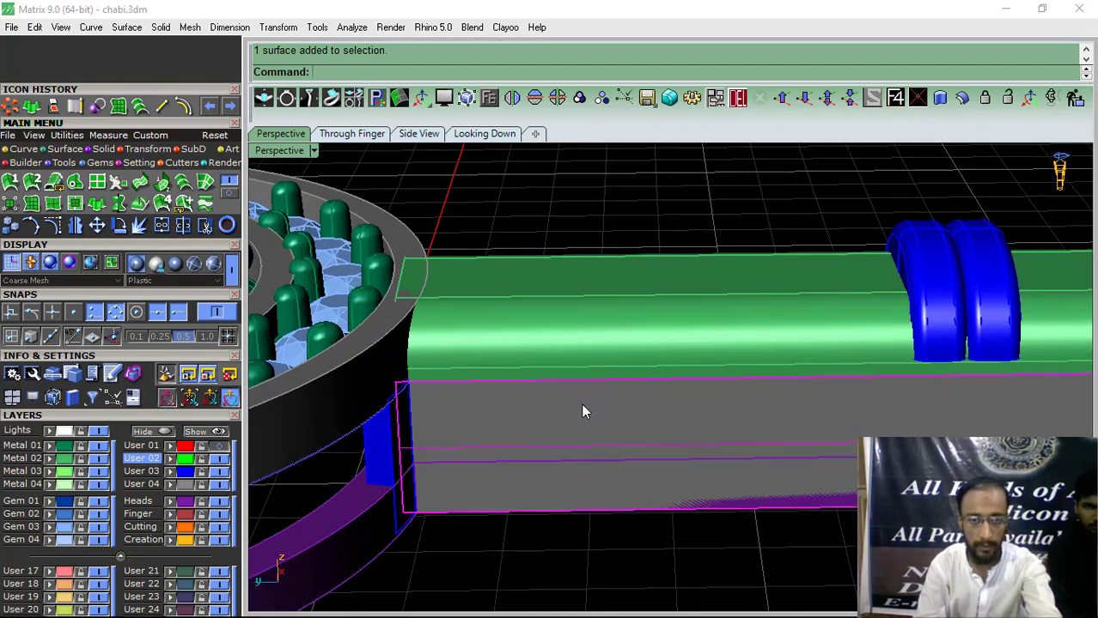
Split the side surface by isocurves in the V direction, placing two split points close to the wheel.
left_click(182, 227)
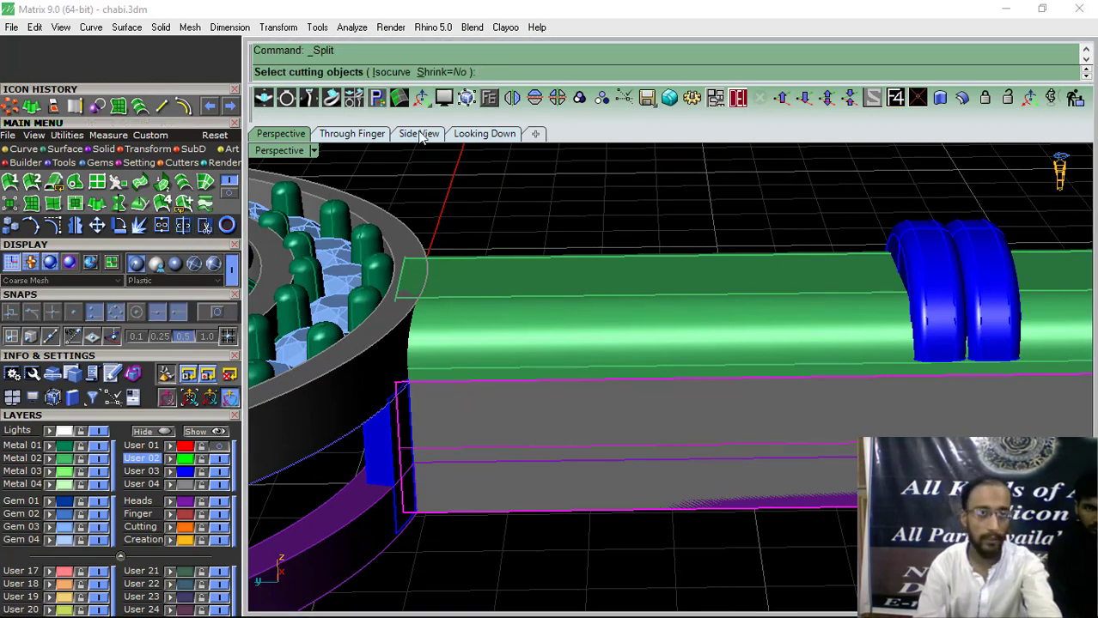
left_click(390, 73)
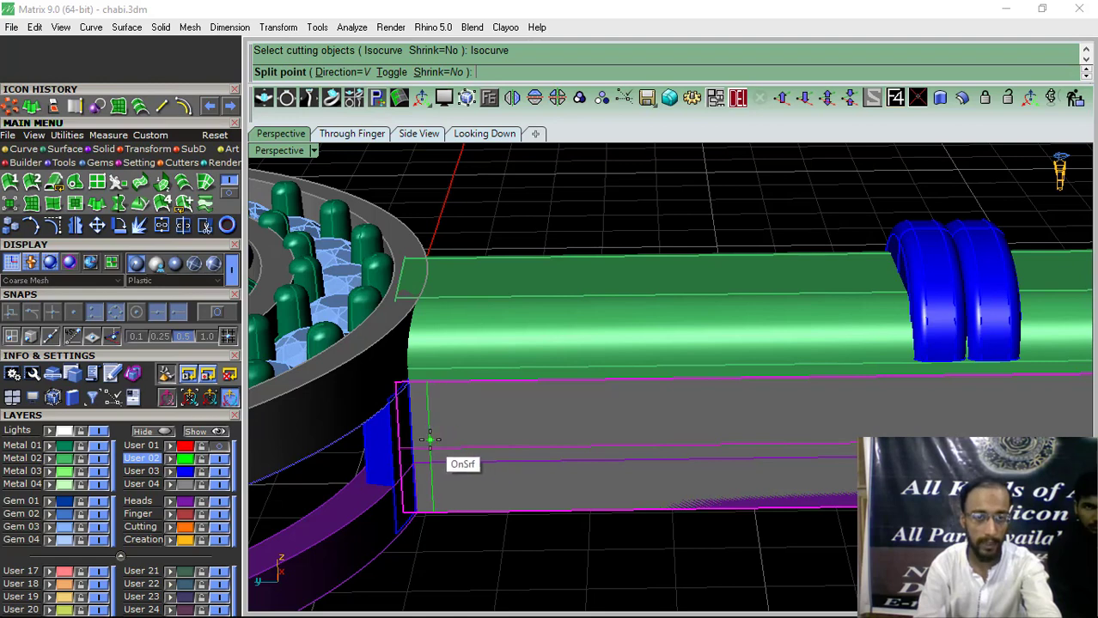
scroll(447, 455, "up", 2)
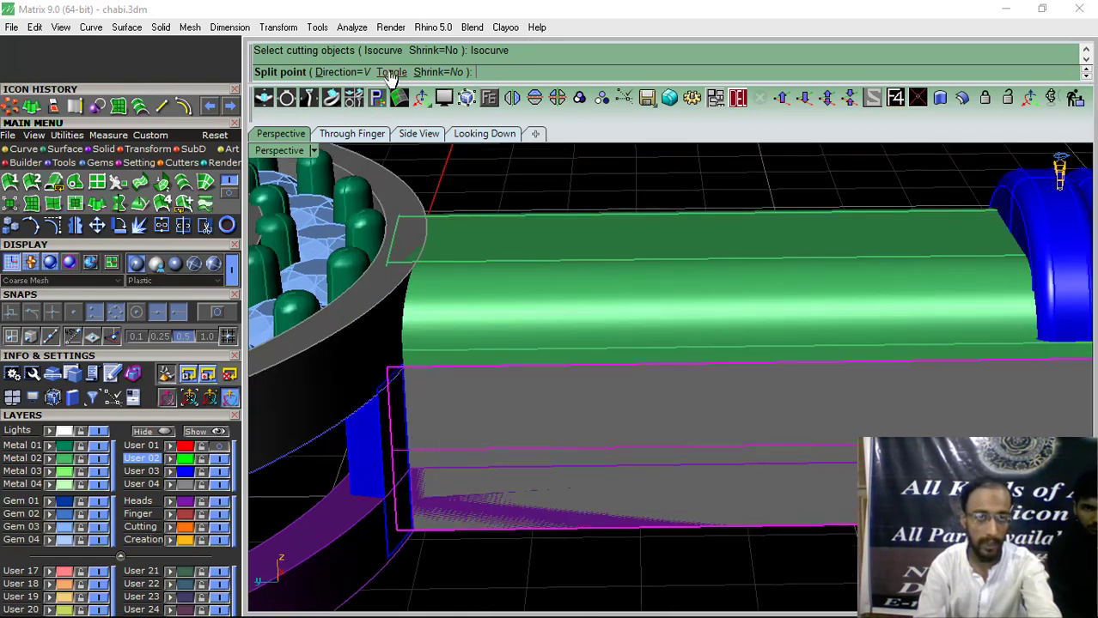
left_click(391, 72)
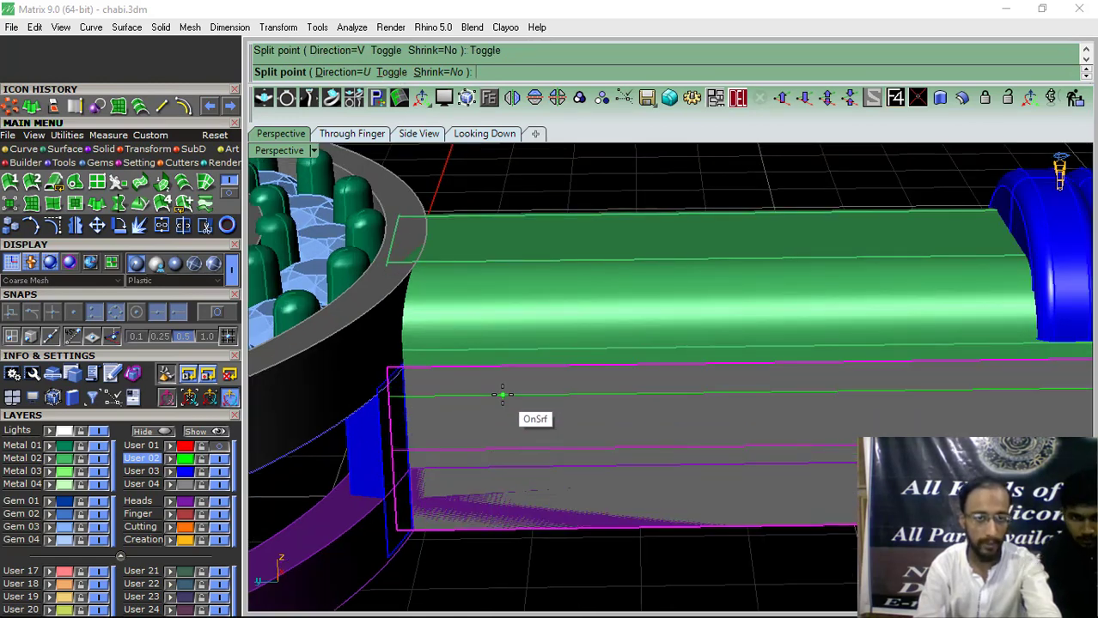
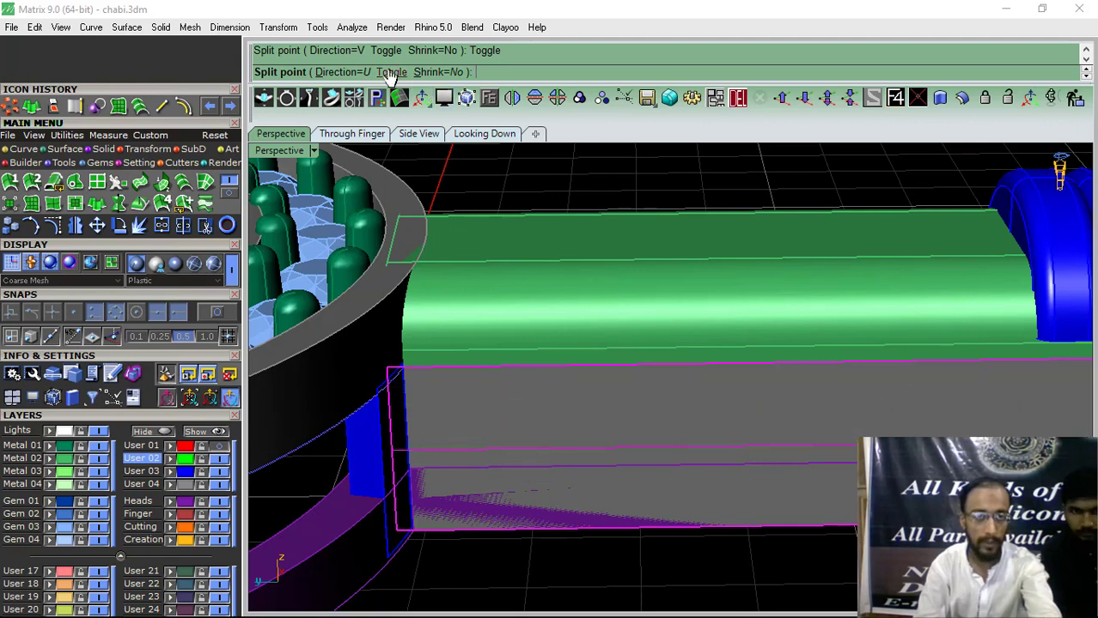
left_click(461, 452)
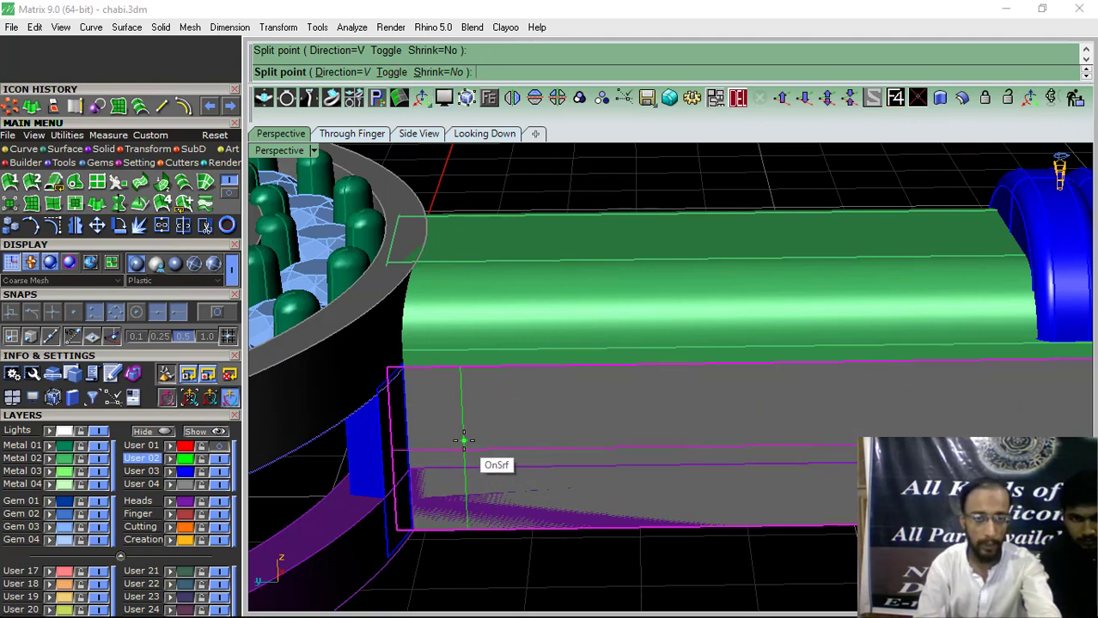
left_click(542, 456)
Place further vertical split points under the double band, partway along the outer shaft and near the end band, and finish the split.
scroll(329, 387, "down", 5)
scroll(633, 422, "up", 2)
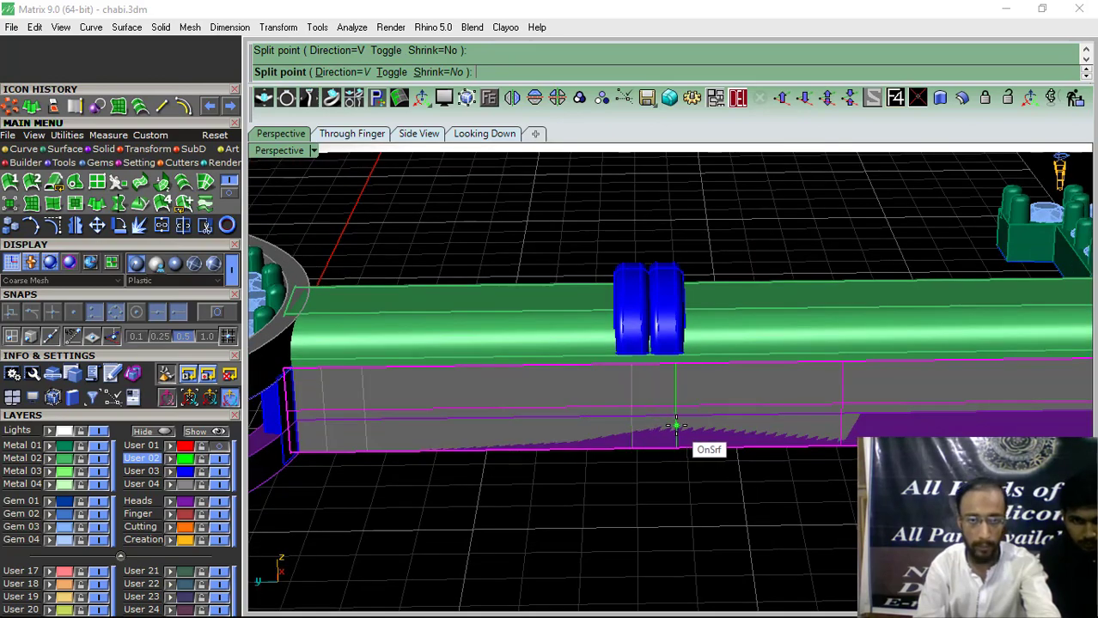
scroll(675, 425, "down", 4)
scroll(730, 412, "up", 2)
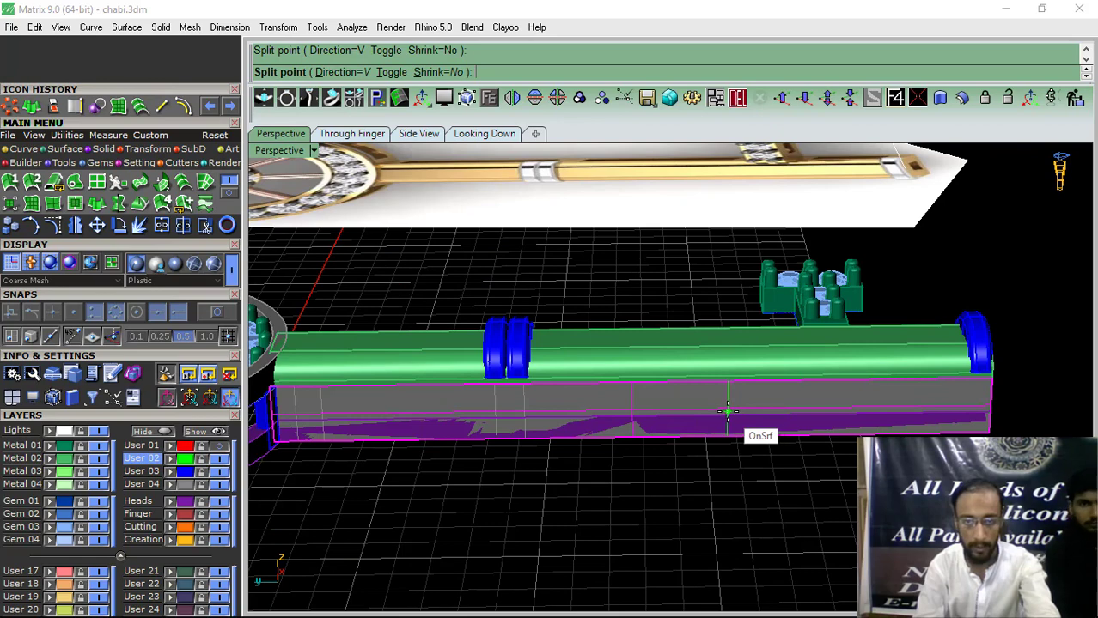
left_click(727, 413)
scroll(771, 430, "up", 2)
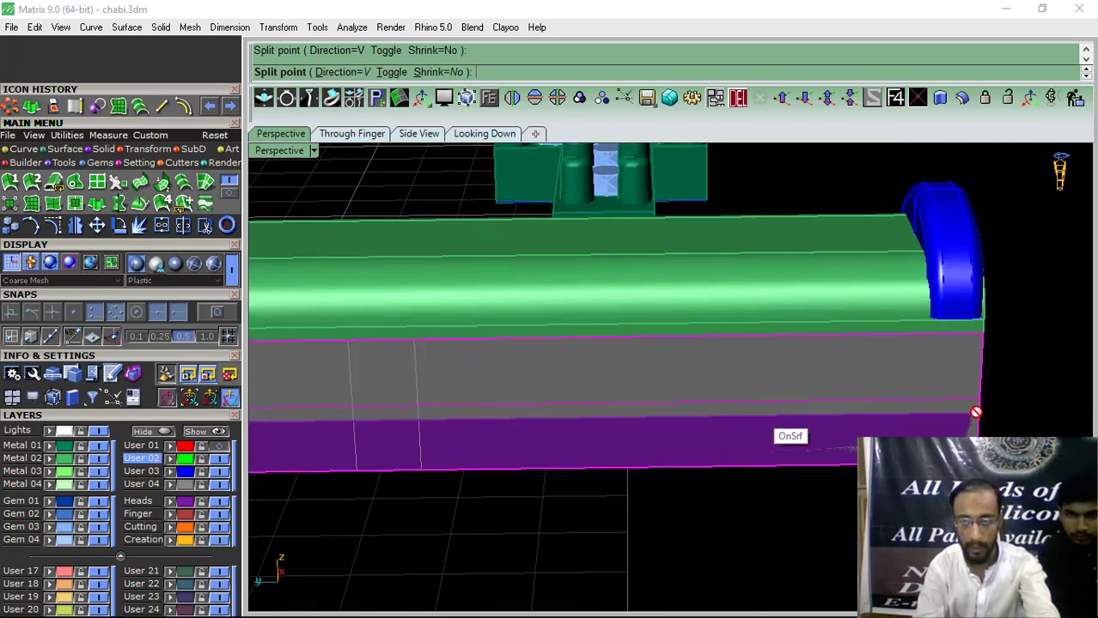
left_click(925, 407)
right_click(925, 407)
key("Escape")
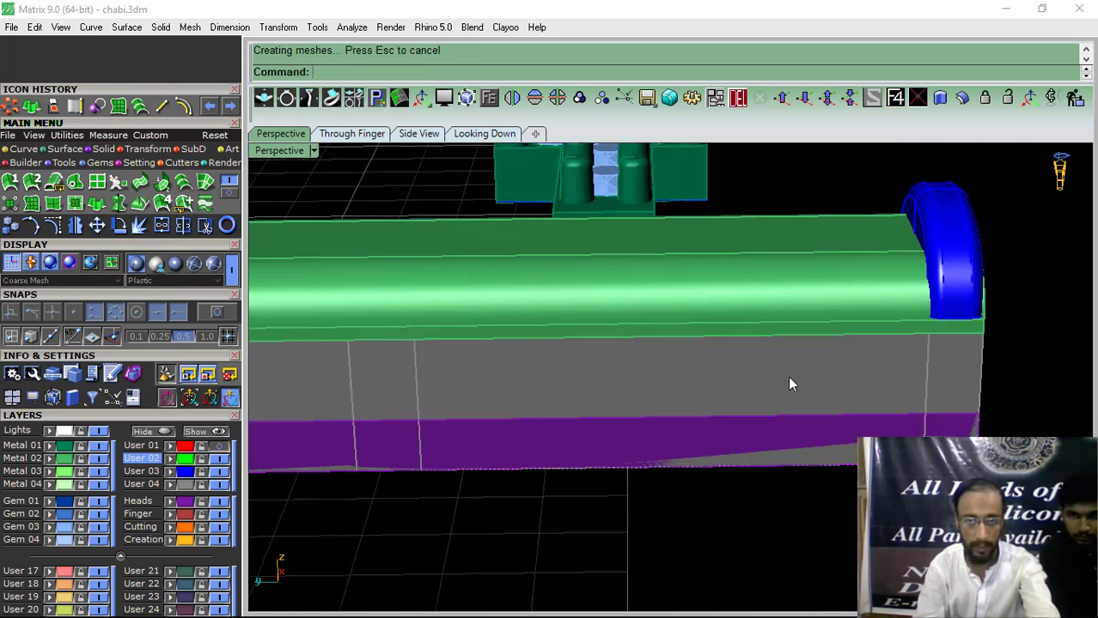
Select the wide surface pieces between the narrow strips along the shaft and delete them.
left_click(789, 378)
scroll(755, 395, "down", 5)
right_click_drag(635, 437, 795, 485, "shift")
scroll(661, 431, "up", 1)
left_click(662, 432, "shift")
left_click(419, 448, "shift")
right_click_drag(480, 475, 717, 478, "shift")
scroll(458, 447, "up", 10)
scroll(416, 414, "down", 6)
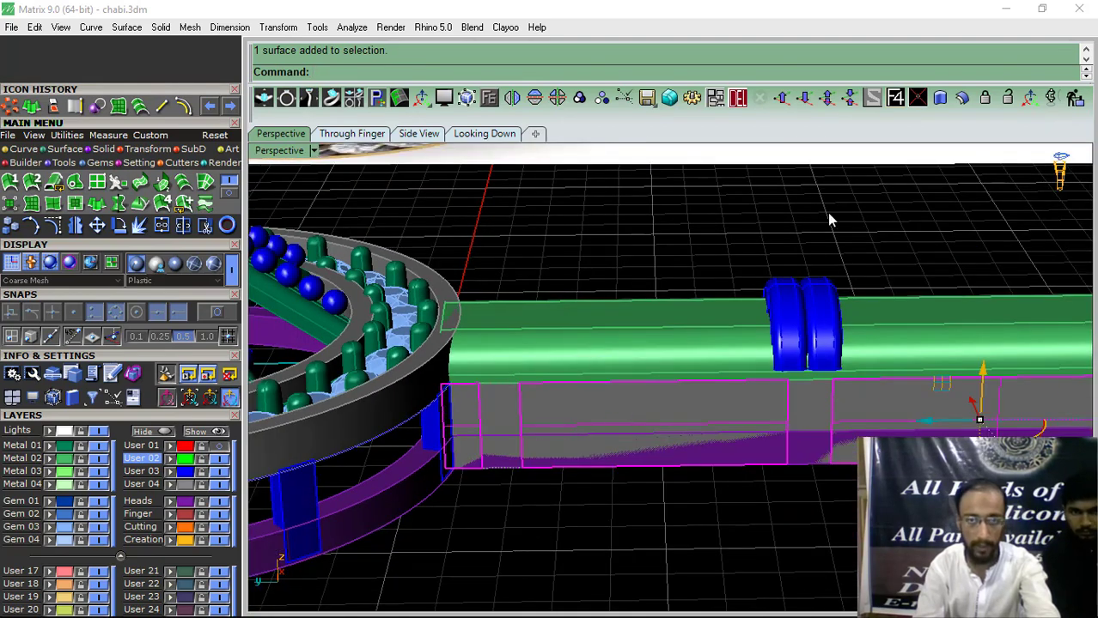
left_click(737, 98)
Select the four remaining narrow strips along the shaft and move them slightly upward.
left_click(801, 416)
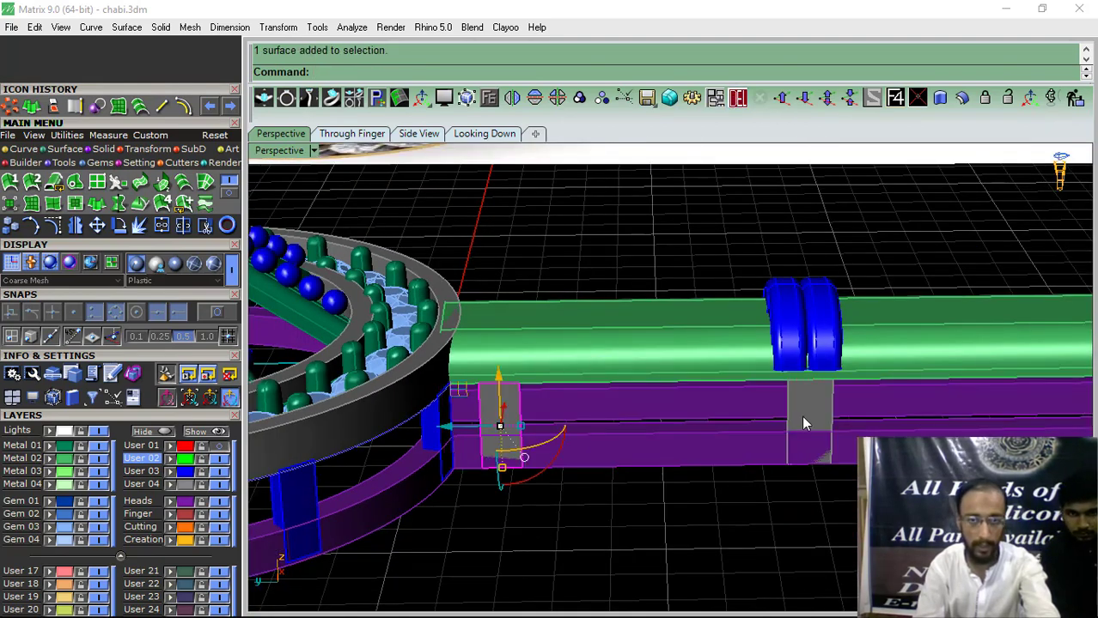
scroll(761, 488, "down", 3)
right_click_drag(762, 488, 631, 498, "shift")
scroll(736, 443, "up", 6)
left_click(738, 443, "shift")
scroll(610, 461, "down", 2)
right_click_drag(610, 462, 370, 477, "shift")
scroll(793, 469, "up", 4)
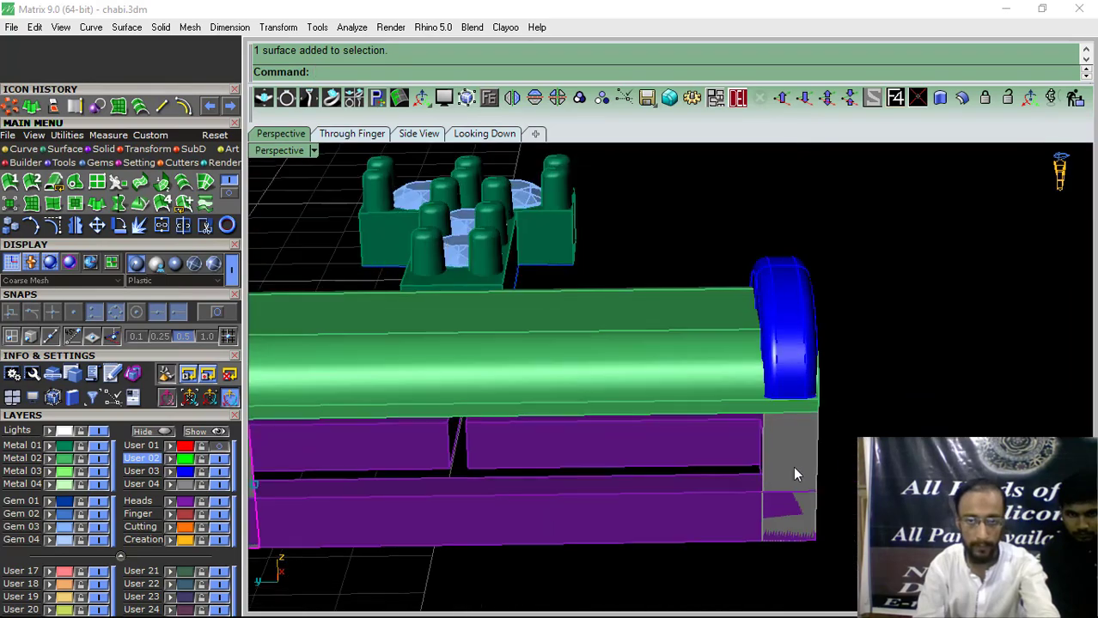
scroll(834, 468, "down", 8)
scroll(689, 475, "up", 5)
right_click_drag(688, 502, 620, 445)
scroll(617, 438, "up", 6)
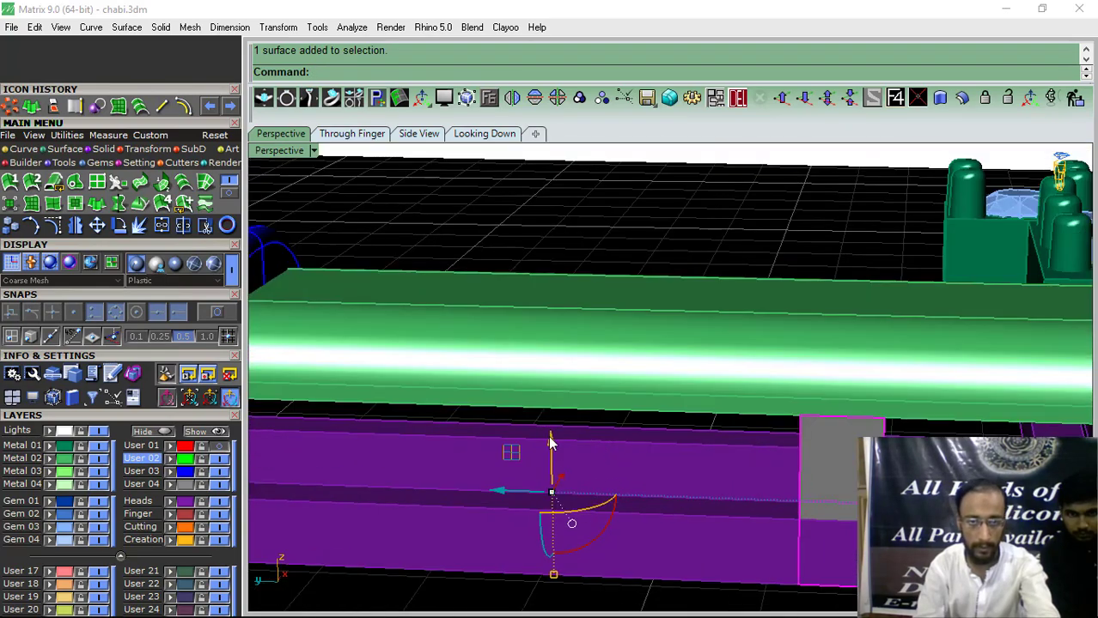
left_click_drag(553, 440, 557, 434)
Try offsetting the four strips into solids at distance 0.4 with all directions flipped, and undo the offset.
scroll(620, 387, "down", 8)
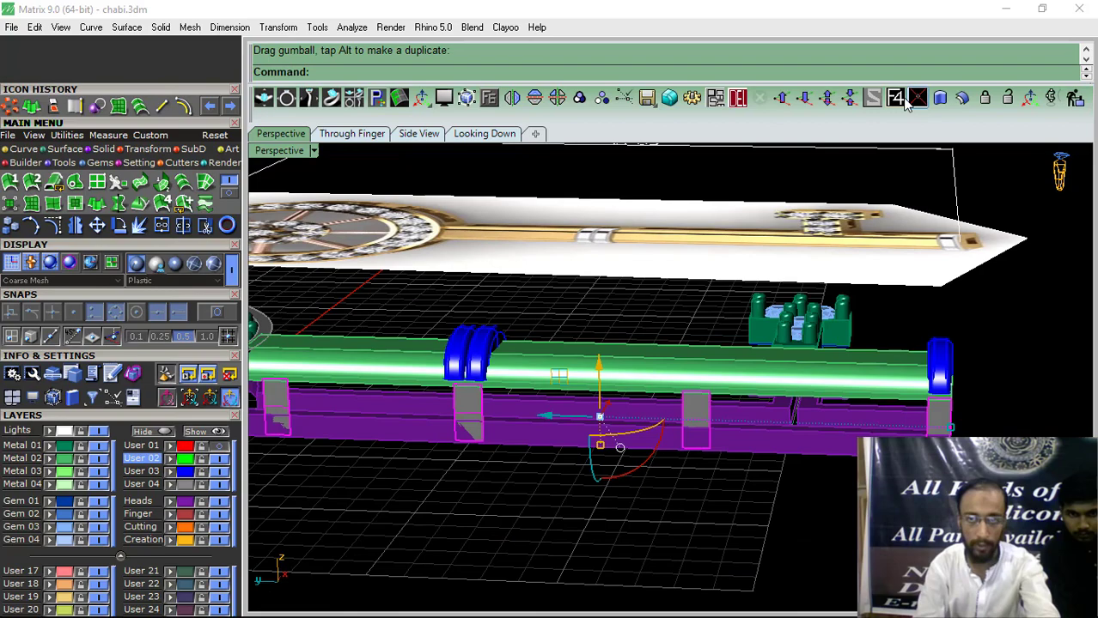
left_click(964, 96)
right_click_drag(775, 319, 660, 349)
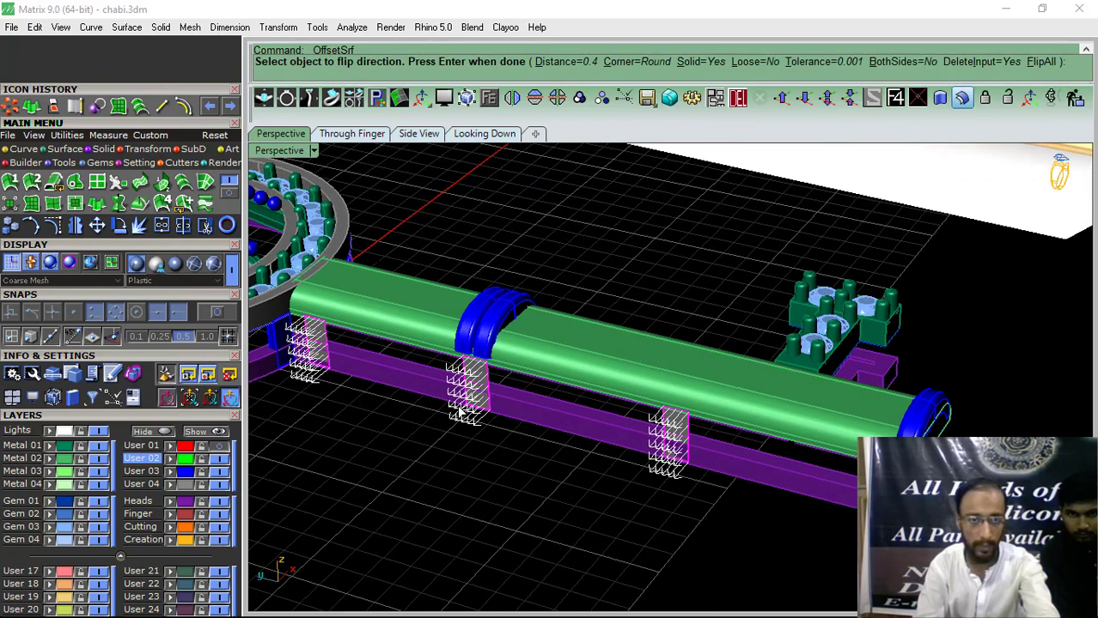
left_click(1039, 62)
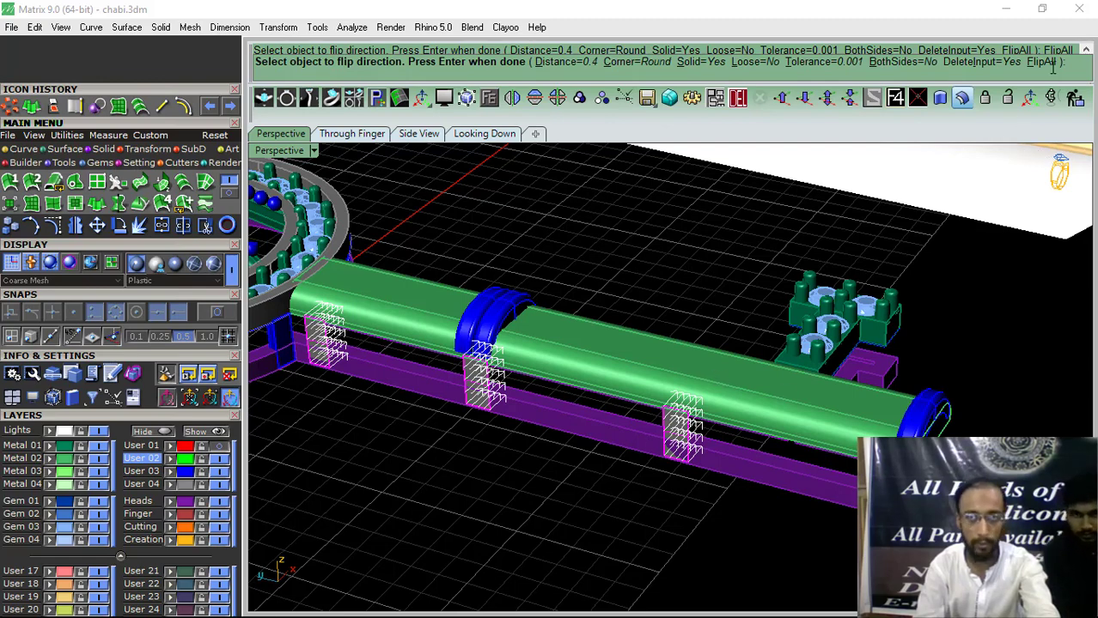
key("Return")
right_click_drag(720, 294, 608, 408)
key("ctrl+z")
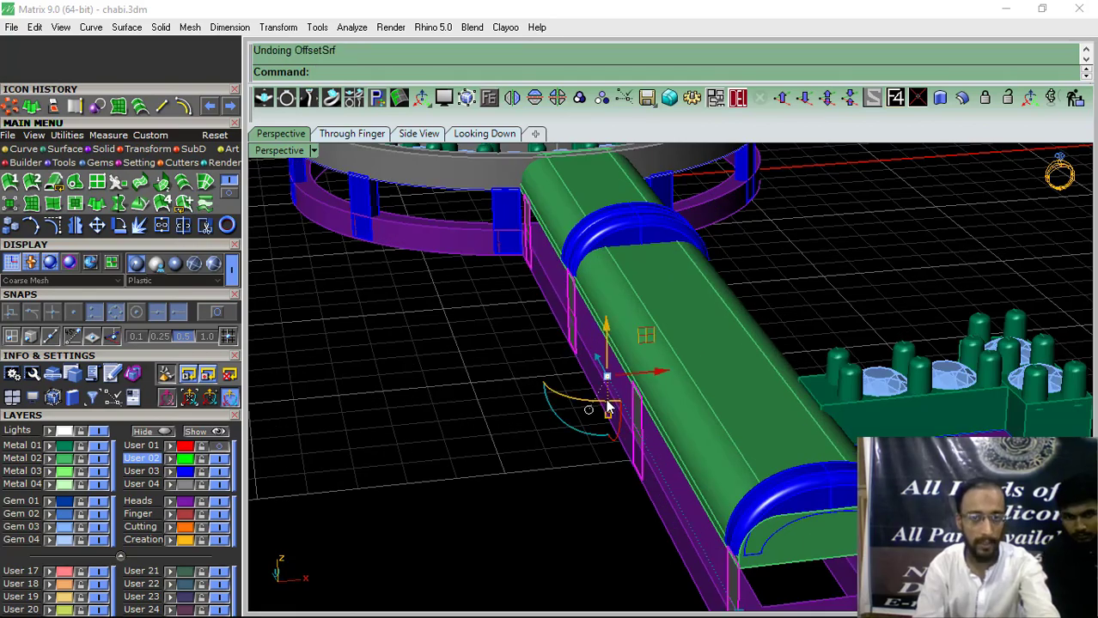
Offset the four strips into solid posts with all directions flipped and group the posts.
right_click(608, 407)
scroll(512, 403, "down", 3)
right_click_drag(512, 403, 612, 431)
left_click(1040, 63)
right_click(580, 268)
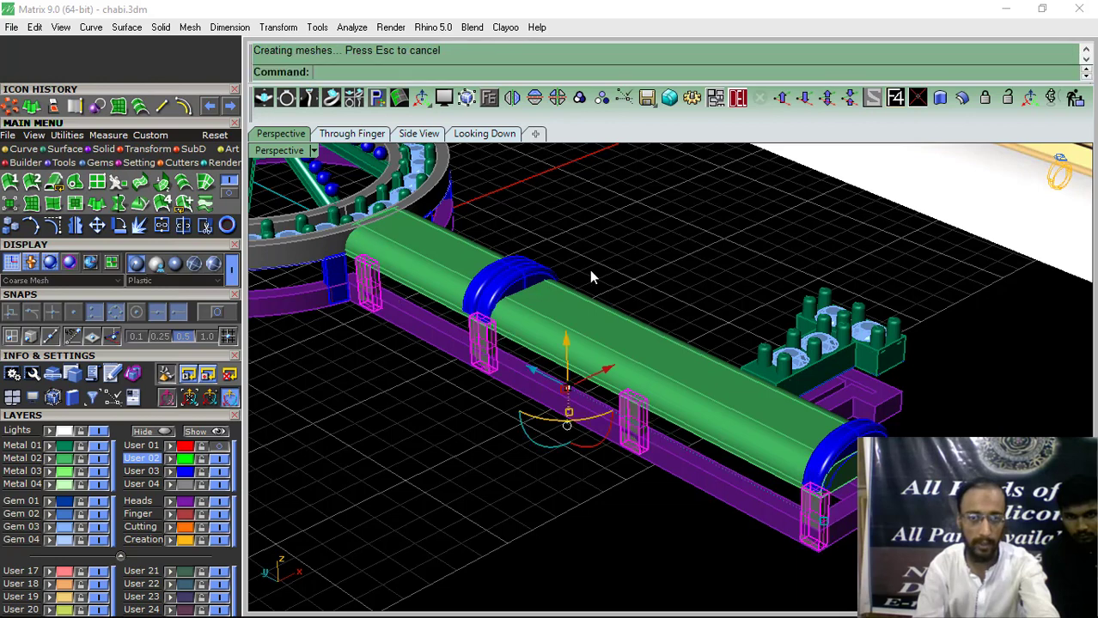
left_click(580, 99)
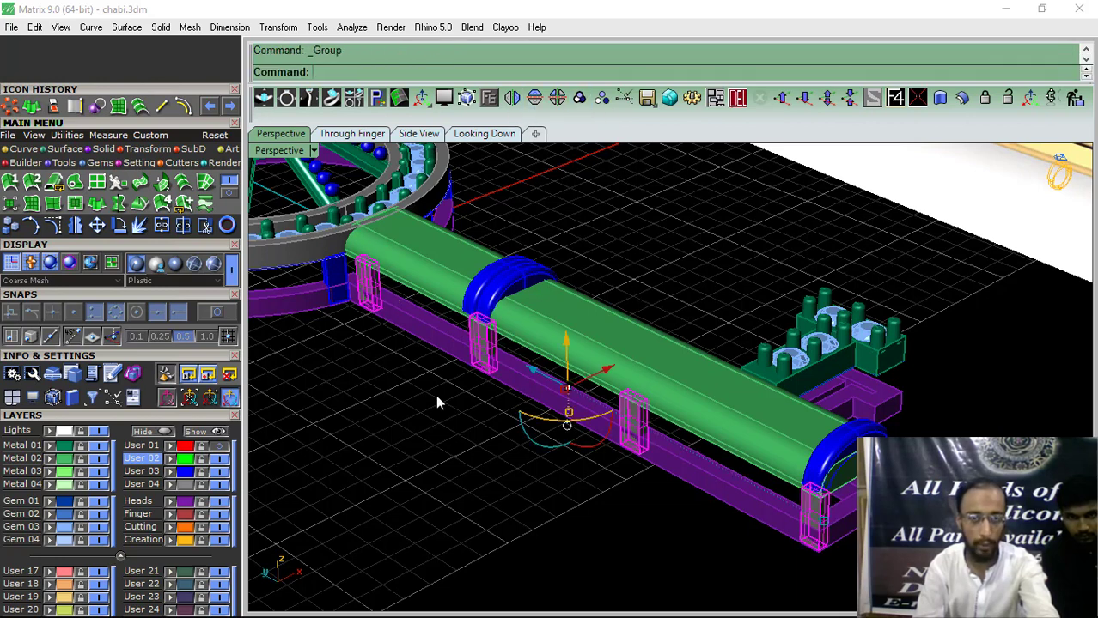
Mirror the four grouped posts to the opposite side of the shaft, using the shaft's lengthwise centre line through the end bar's midpoint.
left_click(625, 427)
right_click_drag(625, 427, 747, 438)
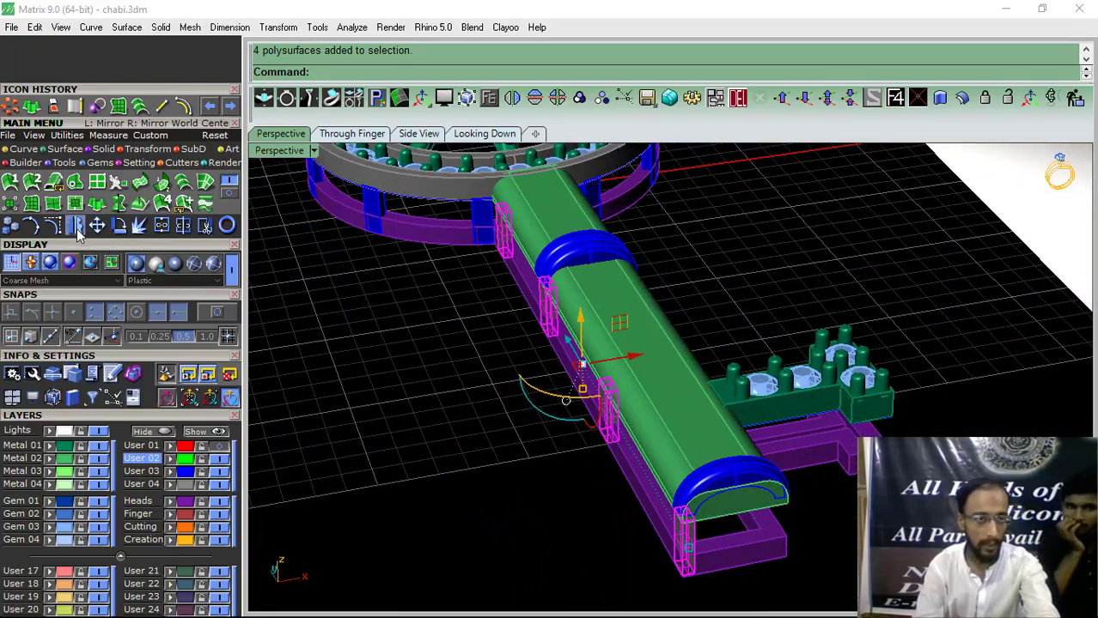
left_click(218, 314)
scroll(495, 312, "down", 2)
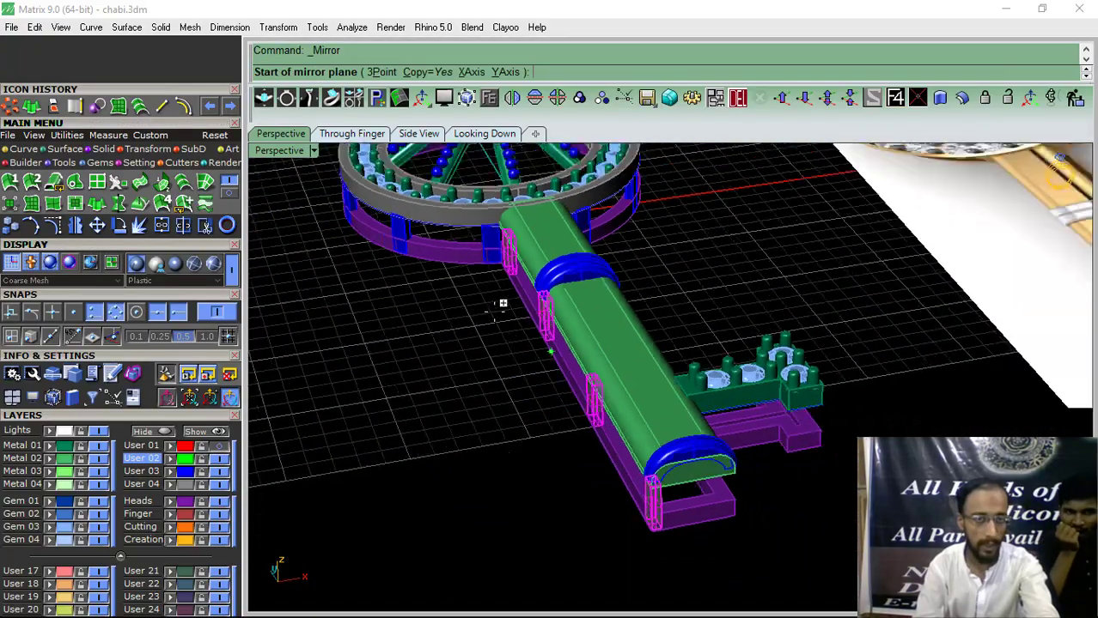
right_click_drag(636, 464, 357, 429, "shift")
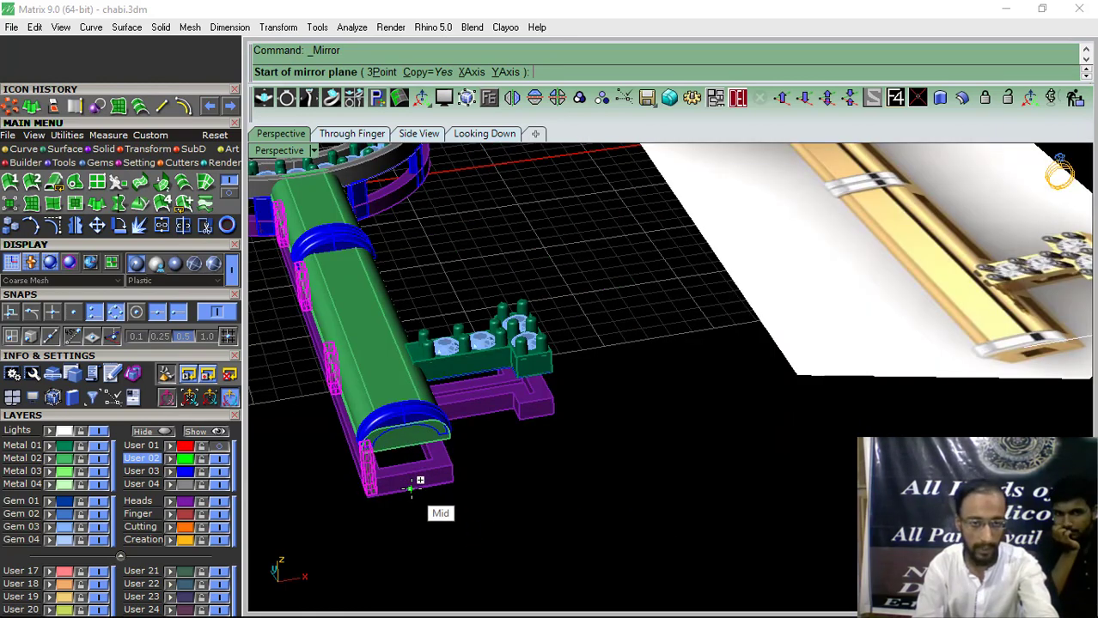
right_click_drag(448, 469, 464, 515)
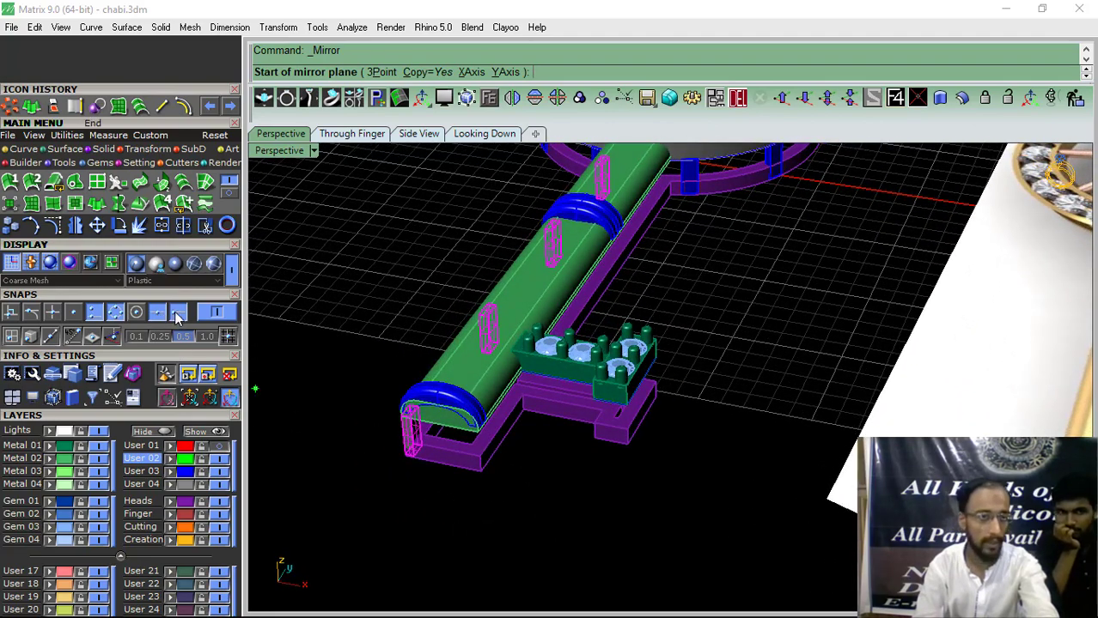
right_click_drag(428, 475, 569, 568)
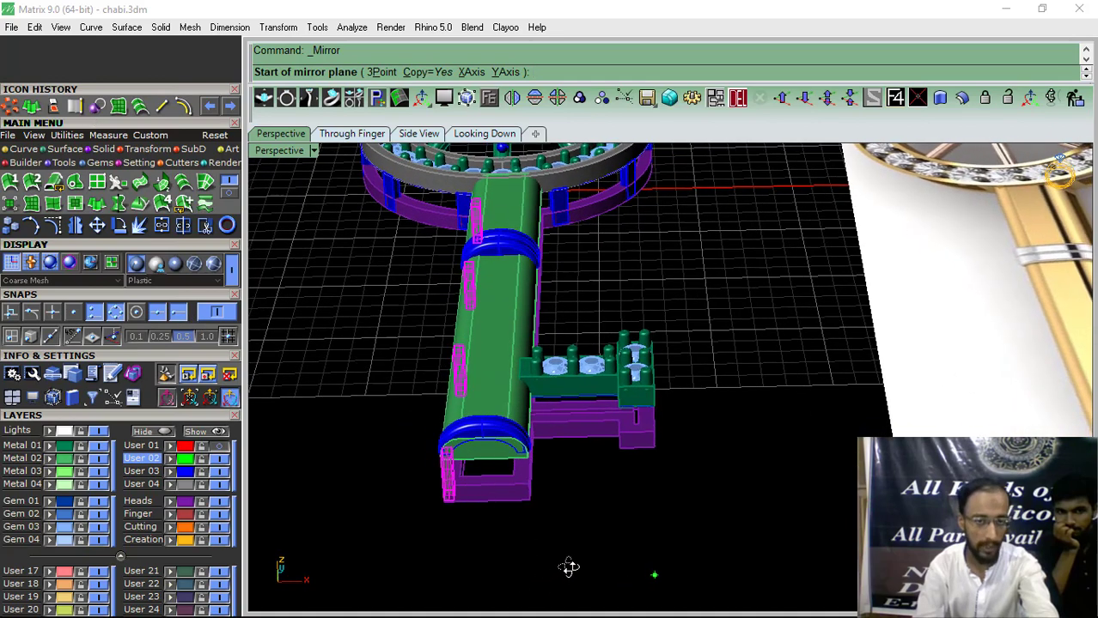
left_click(157, 313)
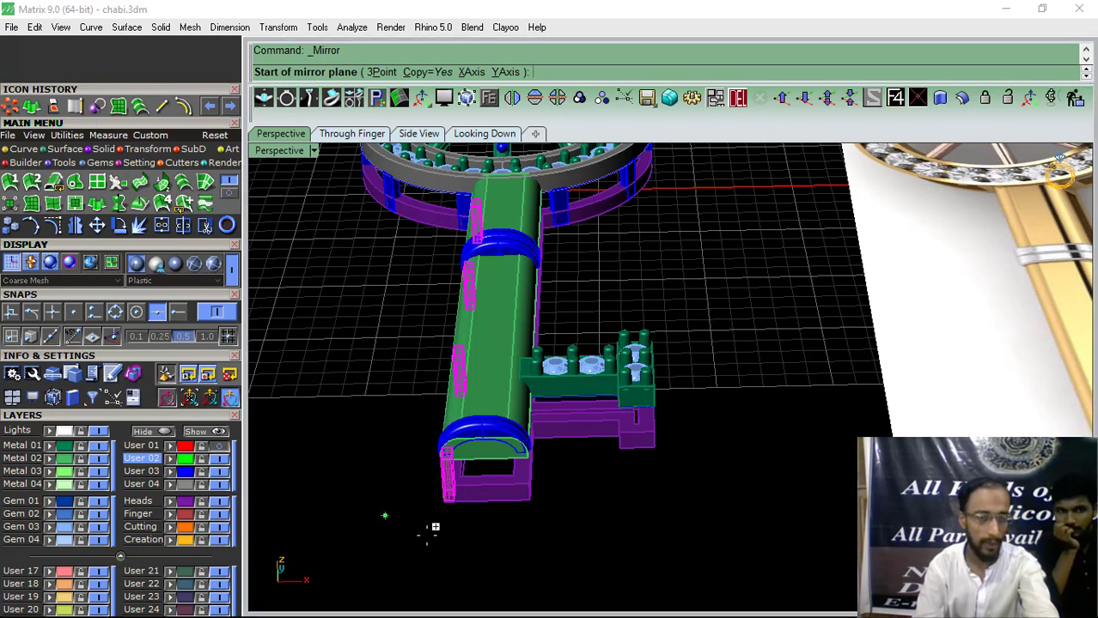
left_click(487, 500)
left_click(485, 545)
Duplicate the bottom edges around the gem-set key bit, on both its long sides and its end block.
right_click_drag(484, 545, 641, 416)
scroll(593, 410, "up", 5)
scroll(592, 410, "down", 5)
scroll(636, 447, "up", 3)
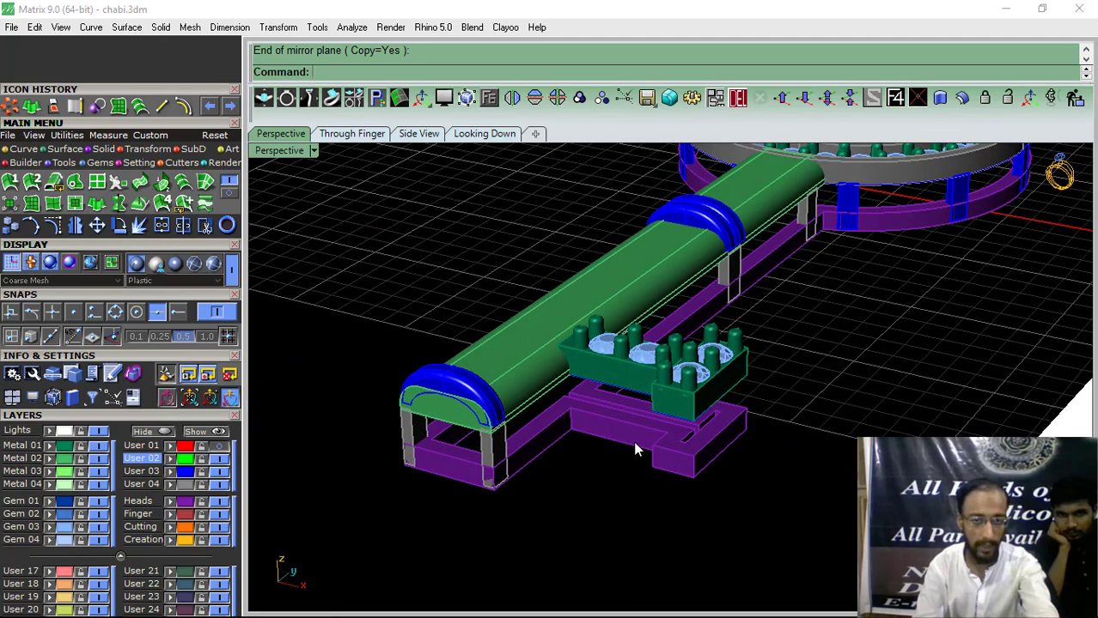
left_click(74, 112)
scroll(670, 396, "up", 5)
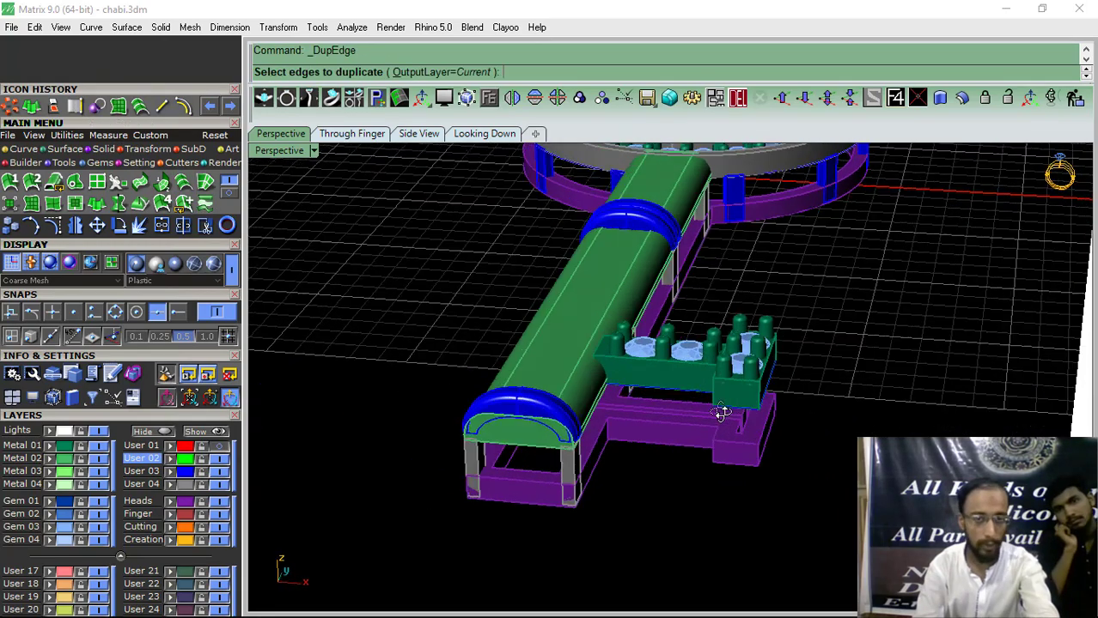
left_click(671, 396)
left_click(817, 446)
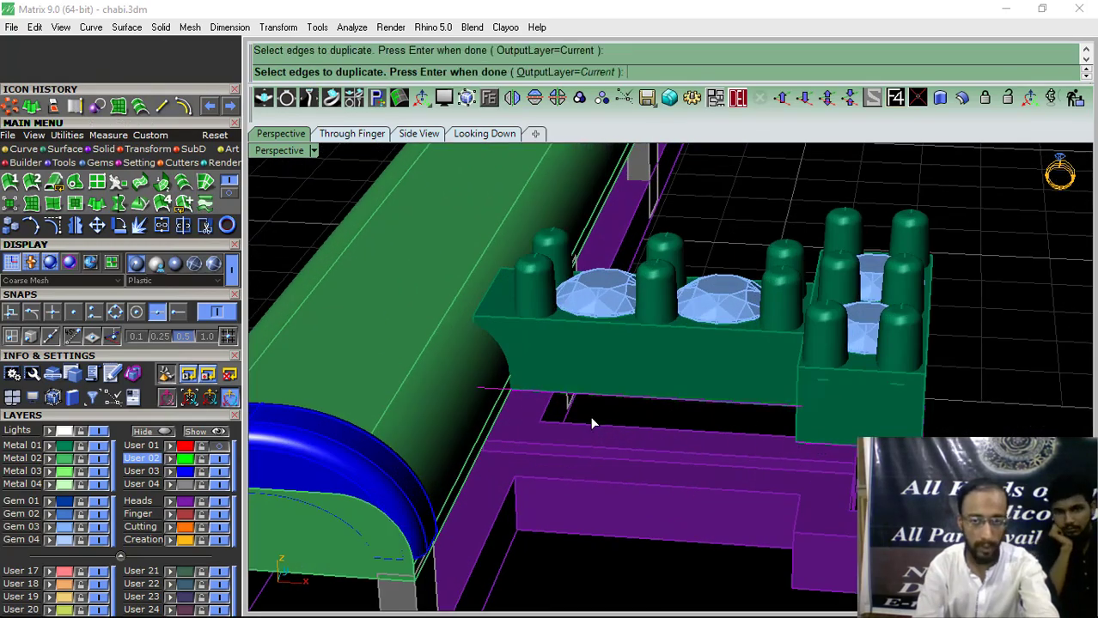
scroll(589, 415, "down", 5)
right_click_drag(589, 416, 640, 396)
scroll(523, 381, "up", 4)
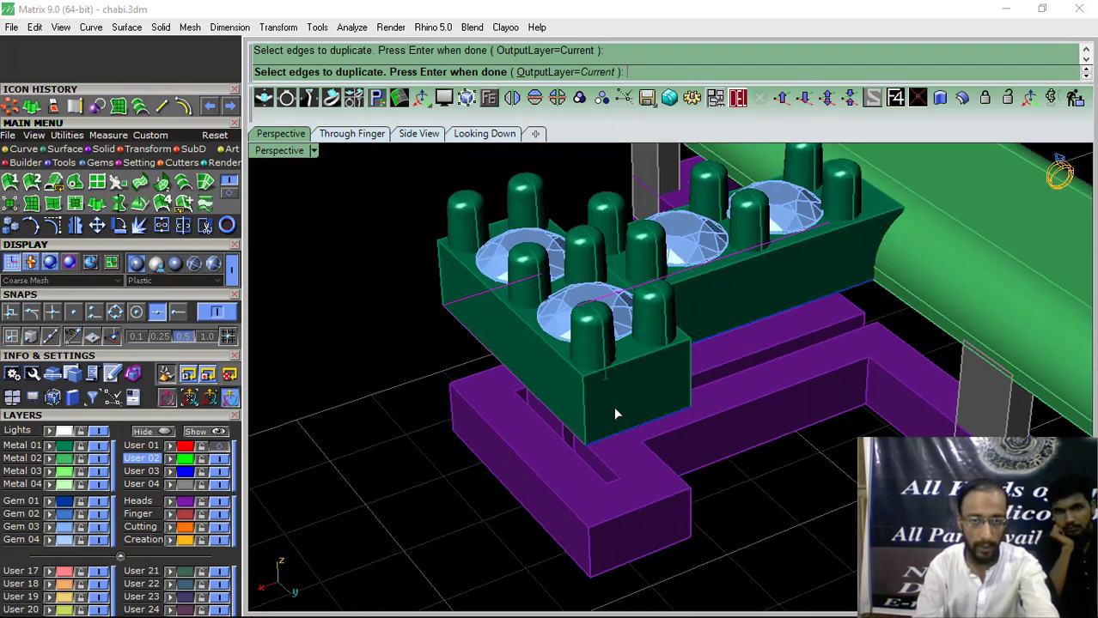
left_click(721, 338)
scroll(567, 369, "down", 6)
right_click_drag(485, 410, 834, 376)
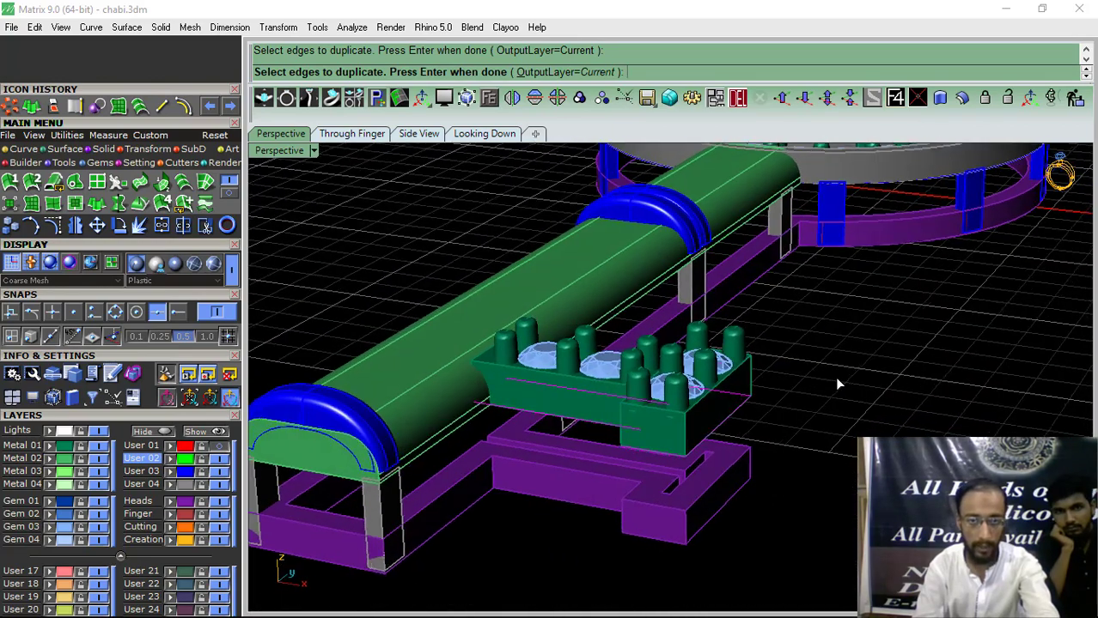
right_click(518, 354)
Extrude the duplicated key bit edges straight down to the bottom of the base frame and delete the source curves.
left_click(54, 110)
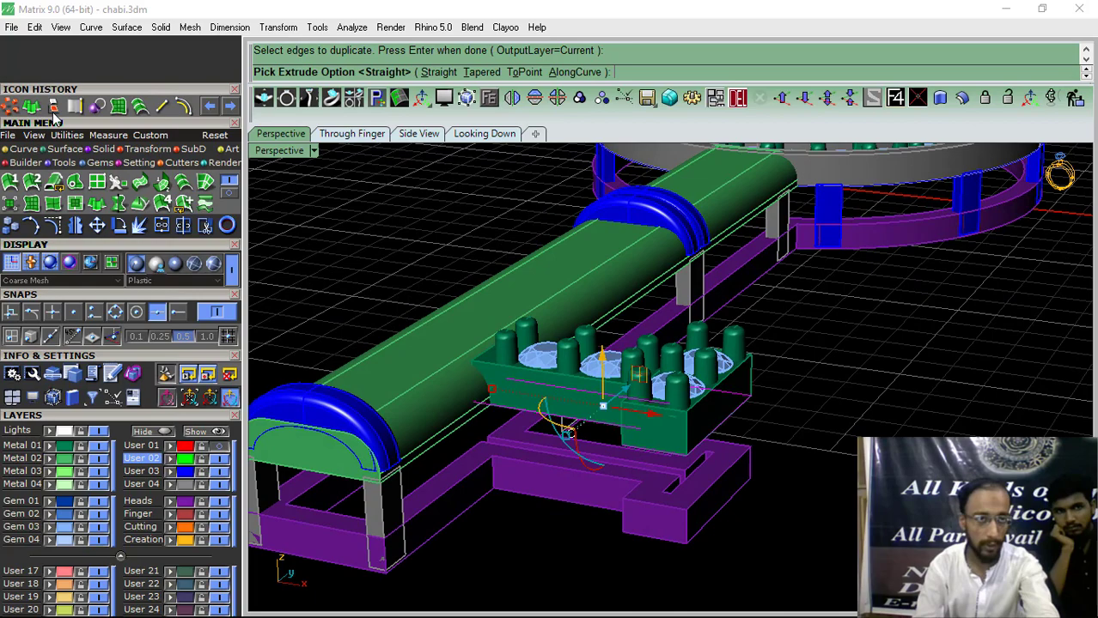
left_click(444, 72)
left_click(569, 508)
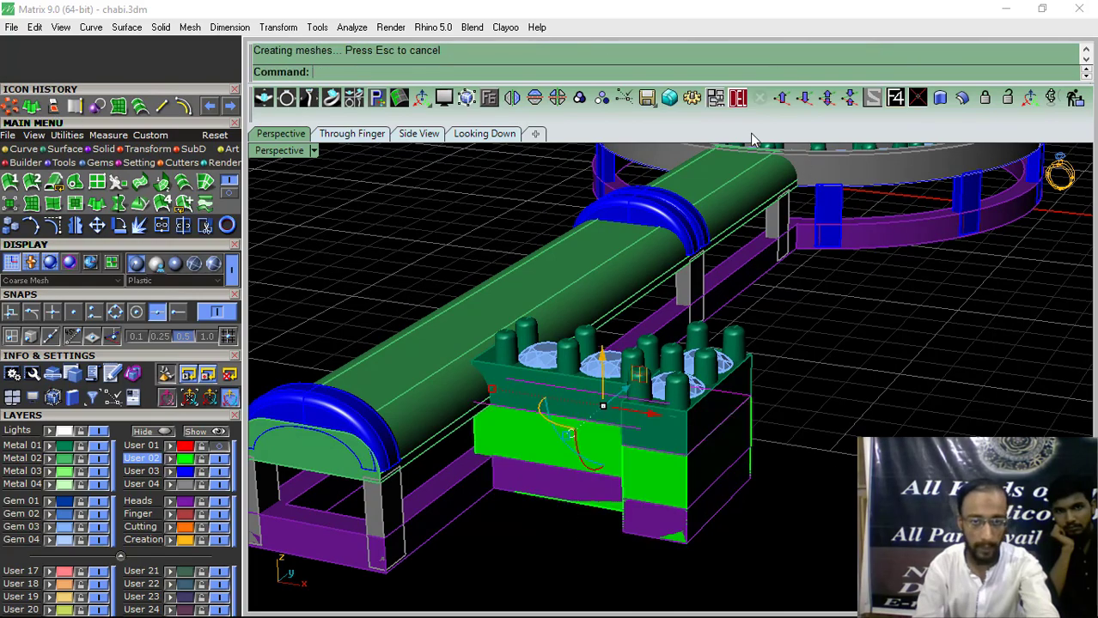
key("Delete")
Split the long front surface under the key bit along isocurves and delete the surplus pieces, keeping two narrow upright strips.
right_click_drag(601, 378, 536, 426)
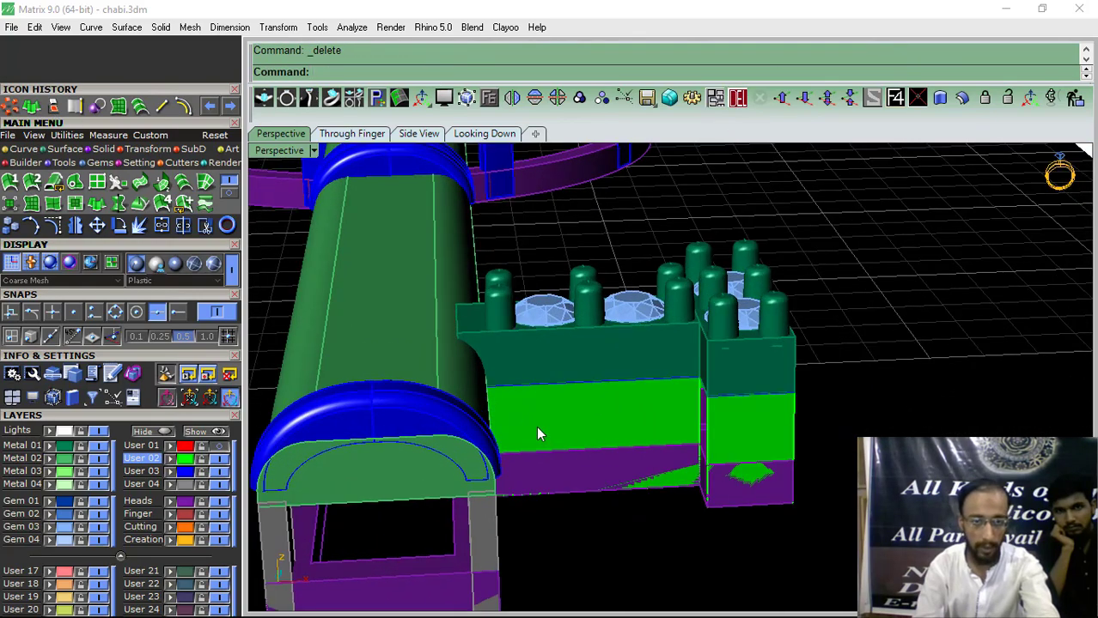
left_click(538, 428)
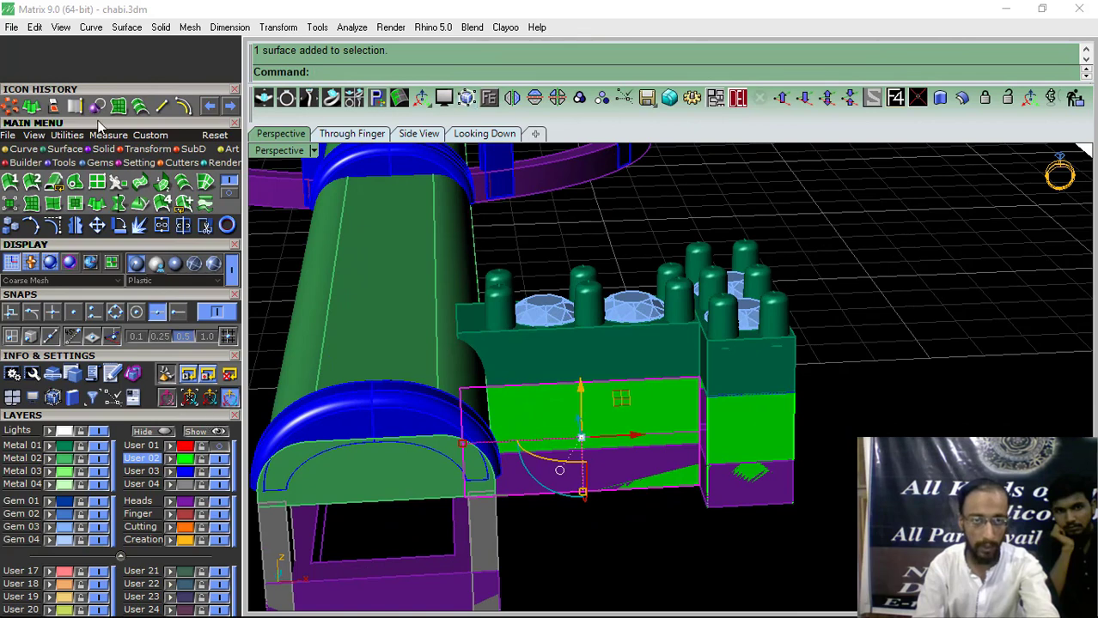
left_click(185, 229)
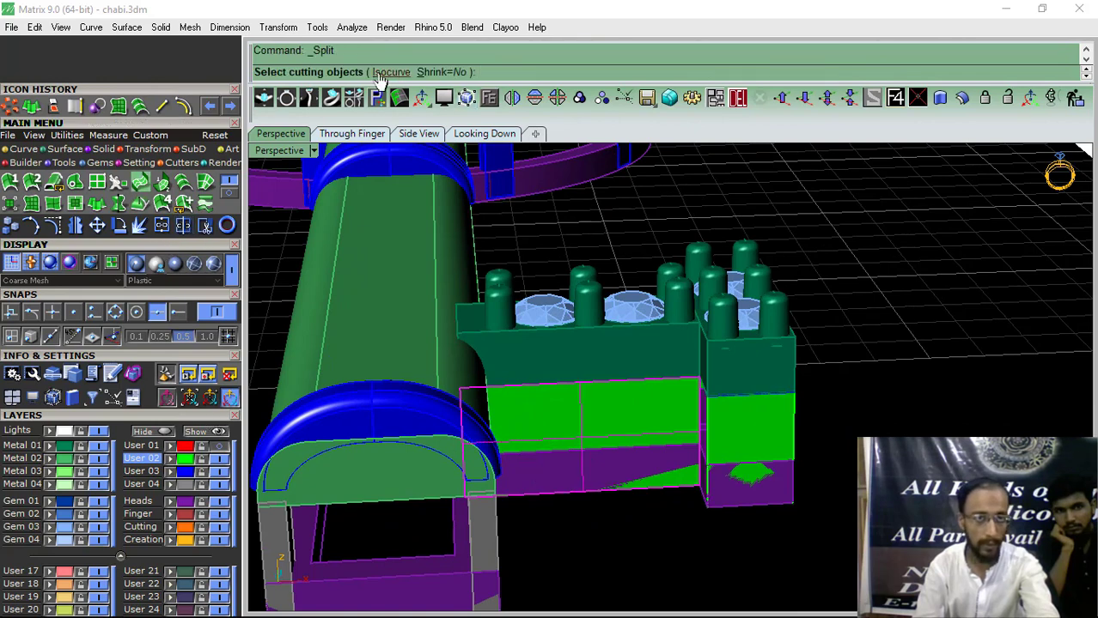
left_click(391, 72)
scroll(678, 426, "up", 5)
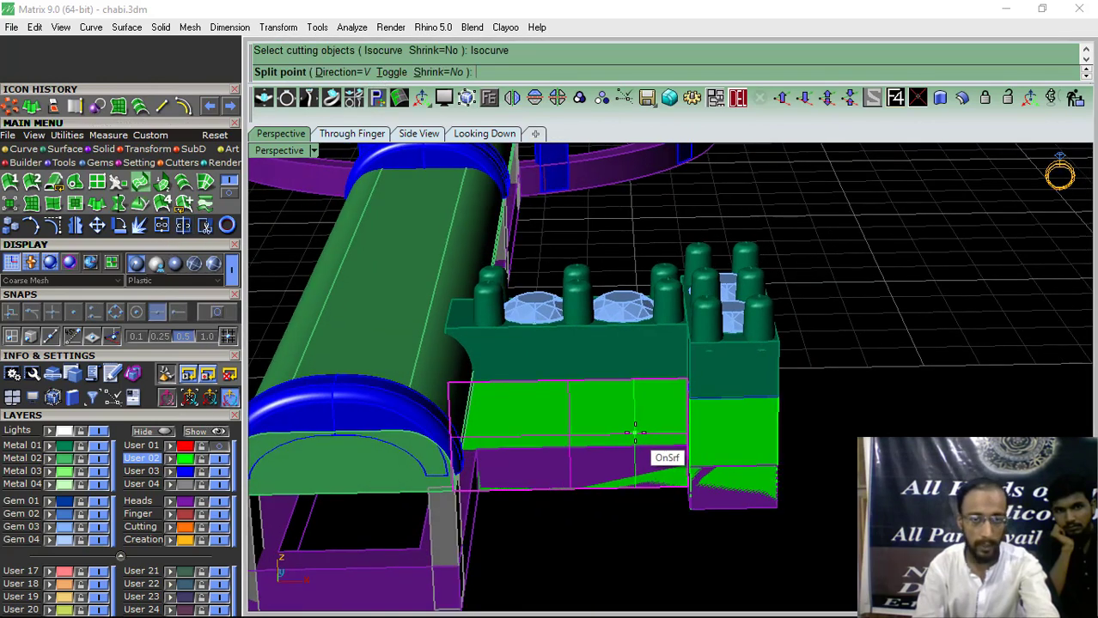
left_click(480, 449)
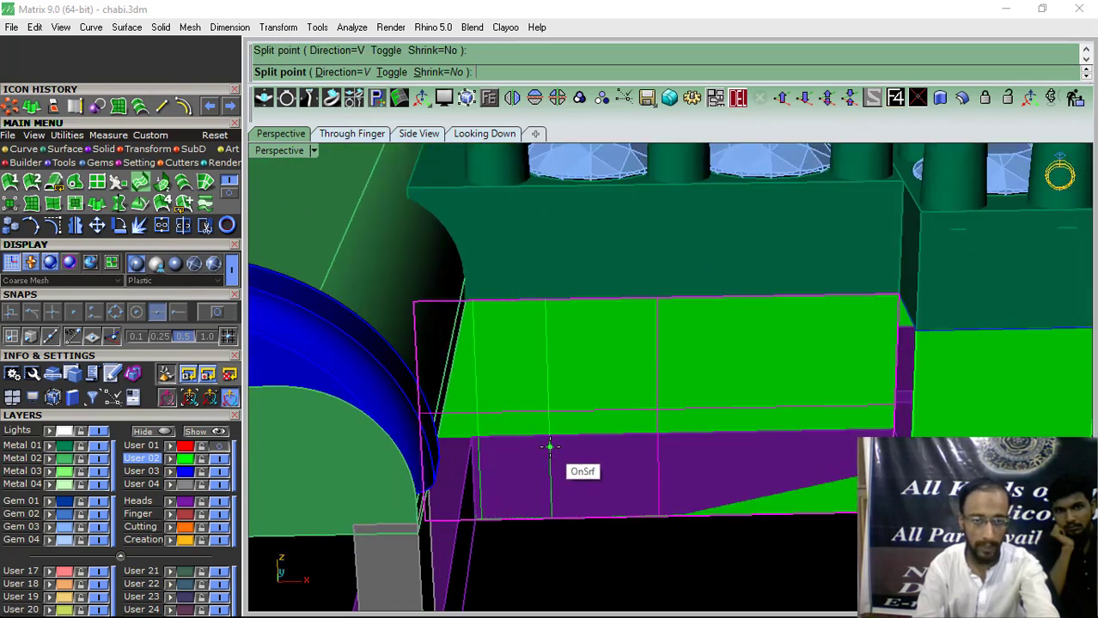
left_click(557, 445)
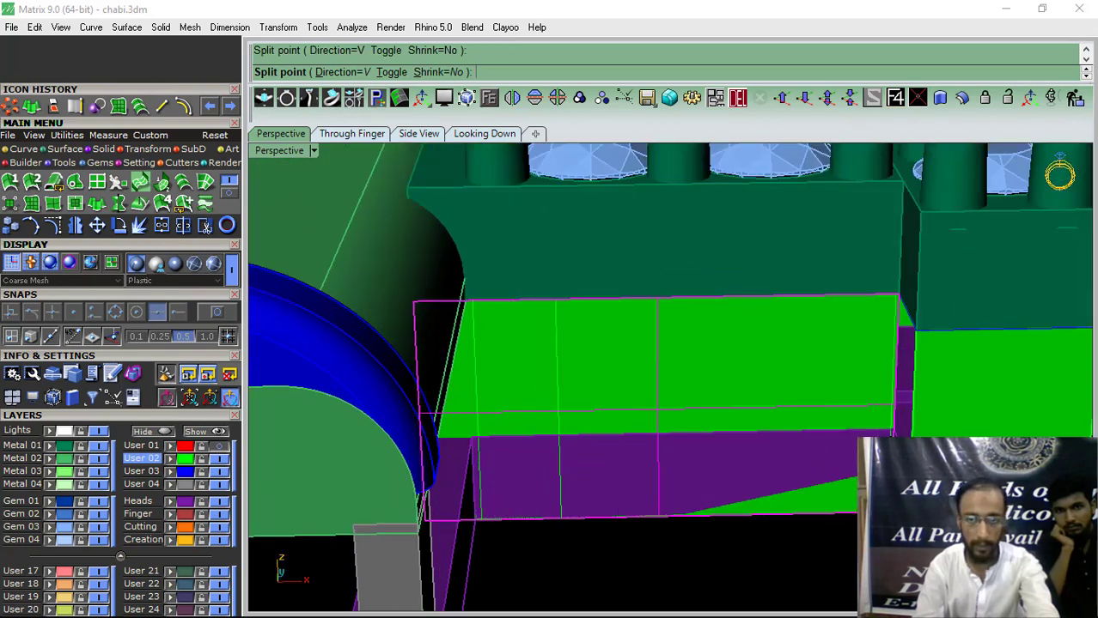
left_click(820, 454)
key("Return")
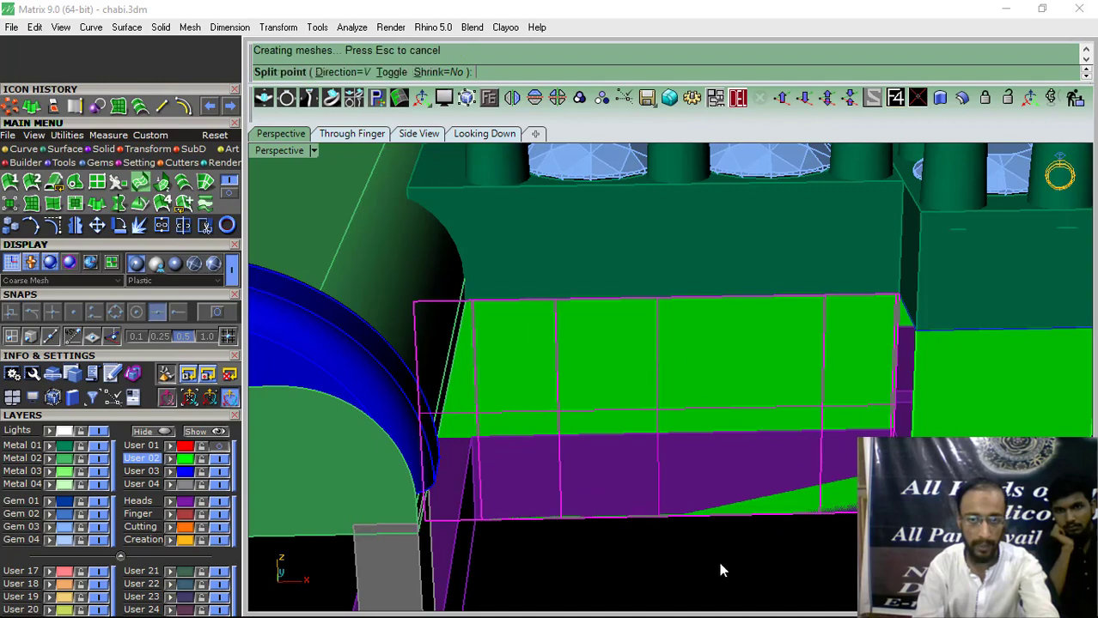
left_click(690, 372)
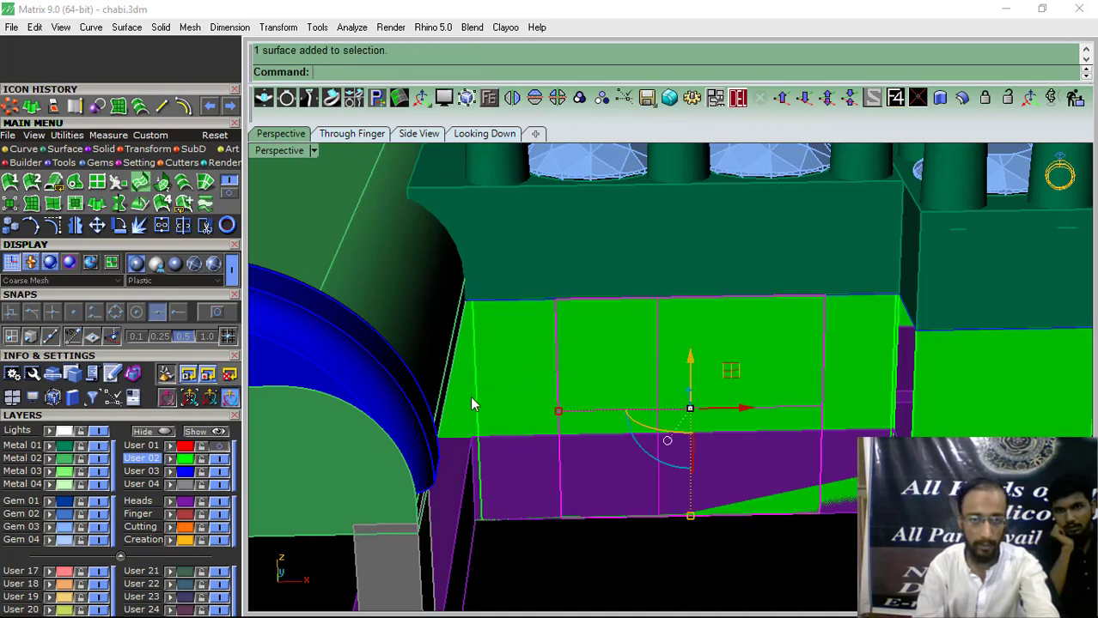
left_click(738, 101)
Delete the thin sliver surface at the inner corner where the long front surface meets the bit's end block.
scroll(532, 255, "down", 4)
right_click_drag(532, 255, 733, 347)
scroll(710, 313, "up", 6)
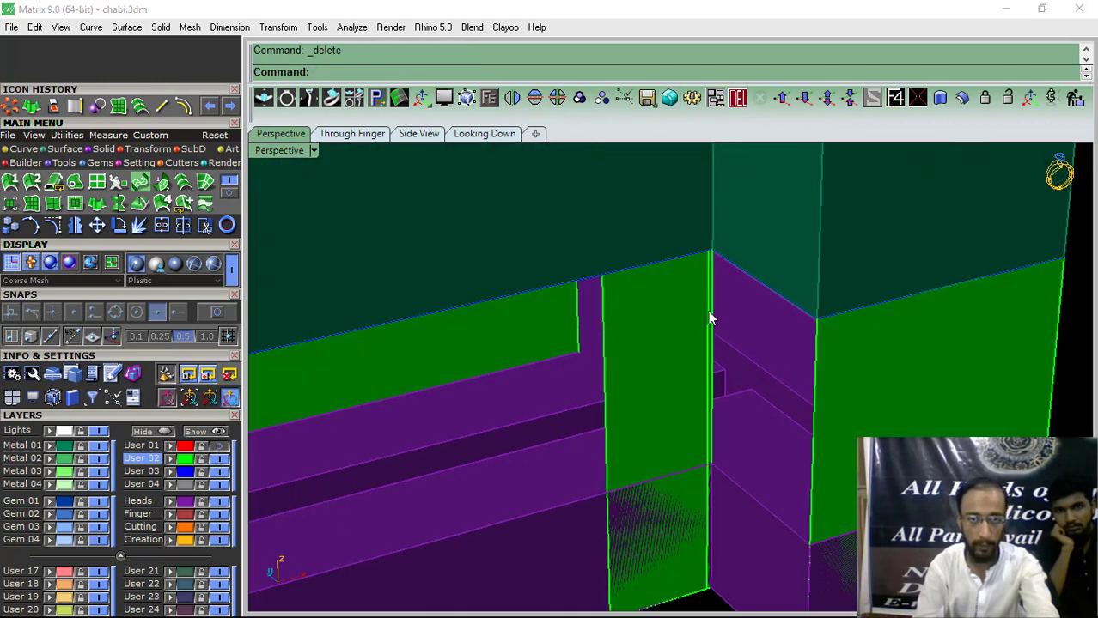
scroll(711, 315, "up", 4)
left_click(711, 315)
left_click(755, 358)
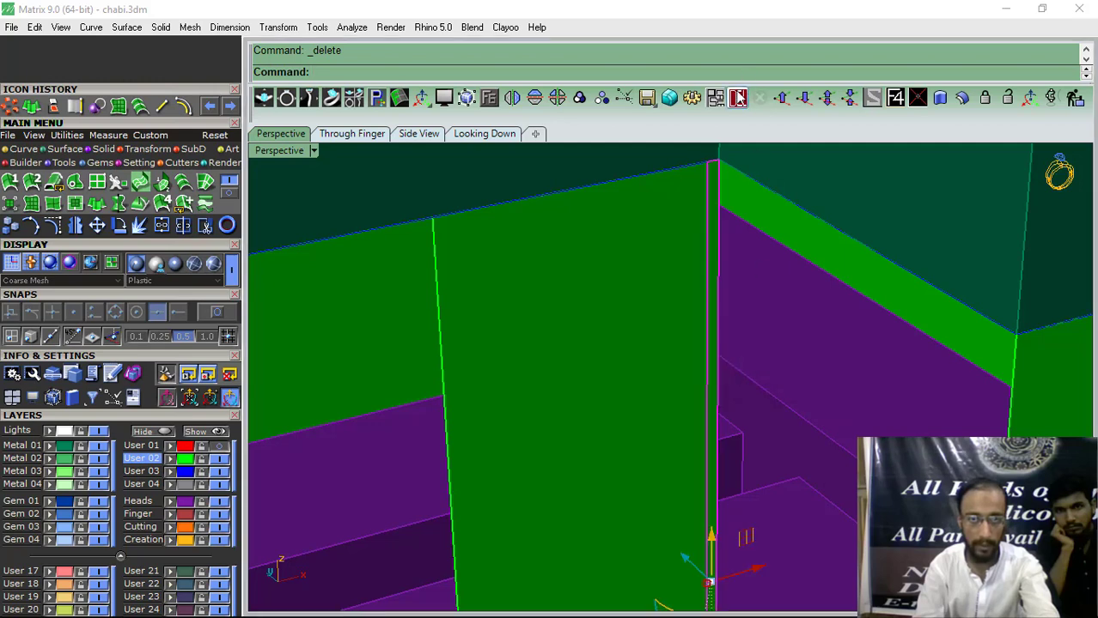
left_click(740, 97)
Split the surface under the end block's front face at two isocurves and delete both outer pieces, keeping the centre strip.
scroll(613, 322, "down", 10)
right_click_drag(614, 323, 611, 375)
left_click(613, 378)
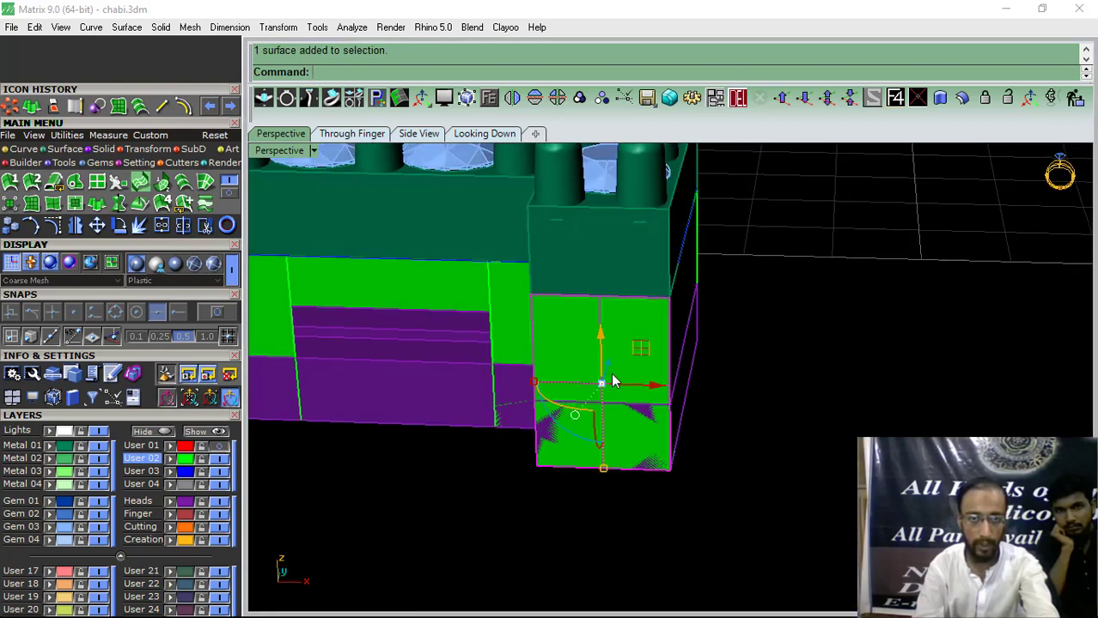
key("ctrl+shift+s")
left_click(384, 74)
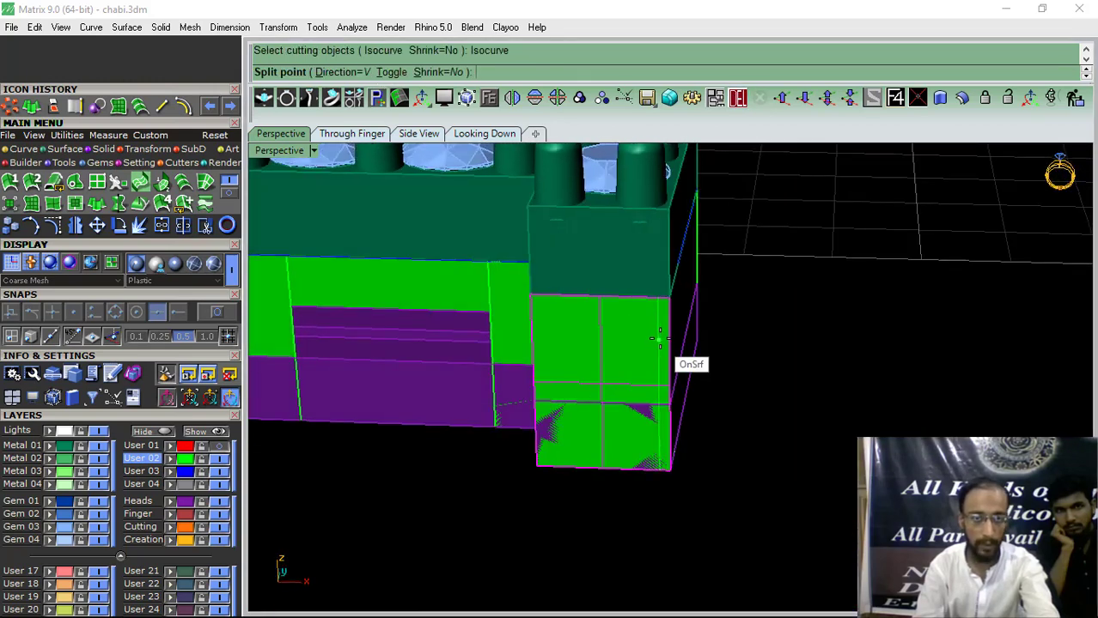
right_click_drag(659, 338, 678, 340)
scroll(593, 309, "up", 3)
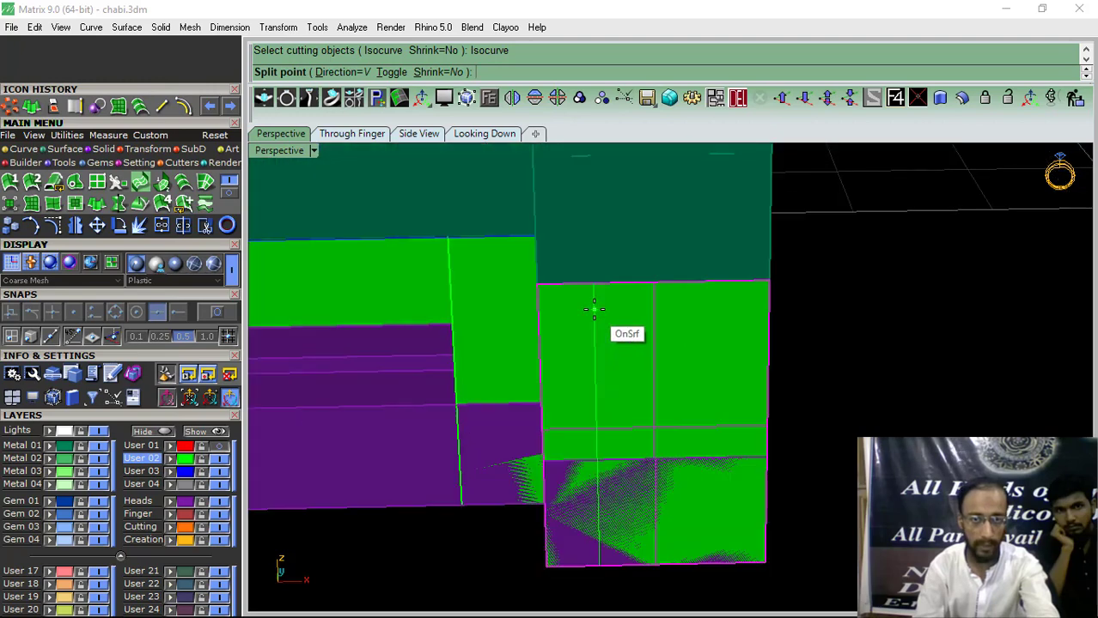
left_click(719, 330)
left_click(762, 343)
left_click(554, 345)
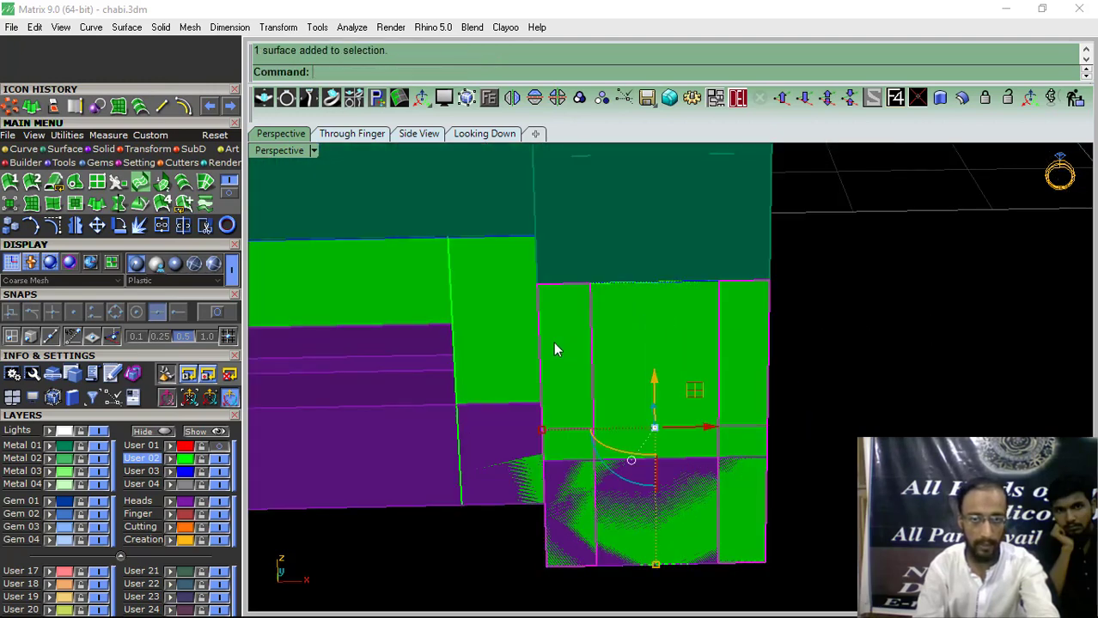
left_click(739, 99)
Split the wide surface under the end block's outer face at two isocurves and delete both side pieces, keeping the centre strip.
right_click_drag(658, 366, 524, 343)
scroll(578, 372, "up", 4)
left_click(577, 364)
key("ctrl+shift+s")
left_click(391, 74)
left_click(544, 353)
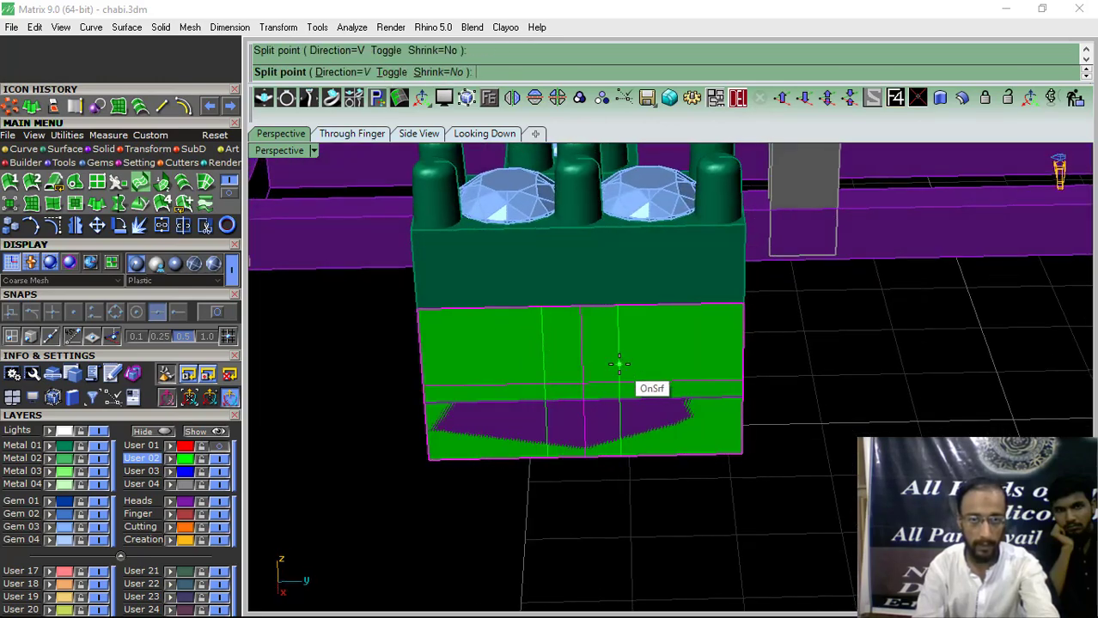
left_click(618, 364)
right_click(618, 366)
left_click(502, 374)
left_click(703, 346, "shift")
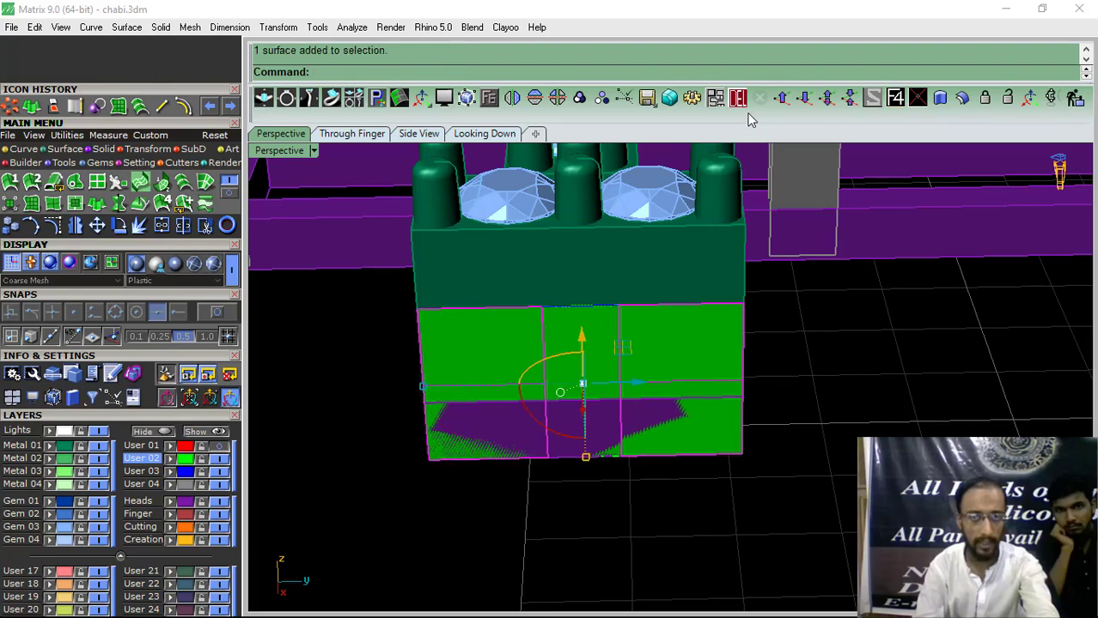
key("Delete")
Split the surface under the end block's rear face at two isocurves and delete both side pieces, keeping the centre strip.
mouse_move(561, 363)
right_mouse_down()
mouse_move(655, 388)
mouse_move(529, 411)
mouse_move(522, 368)
mouse_move(557, 376)
right_mouse_up()
left_click(560, 378)
left_click(353, 97)
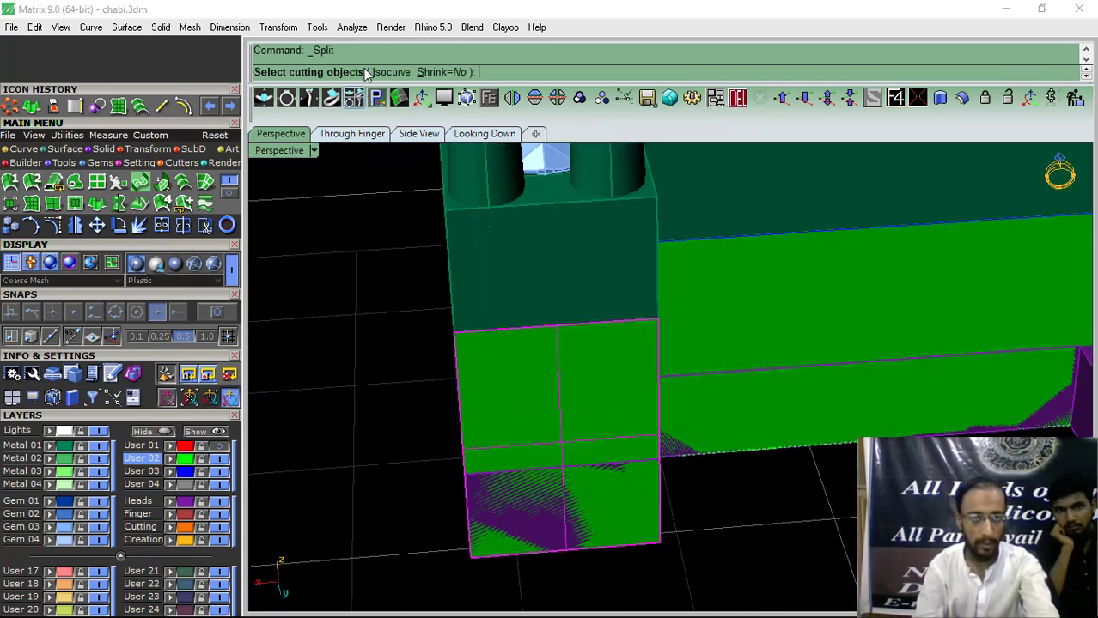
left_click(378, 73)
left_click(505, 446)
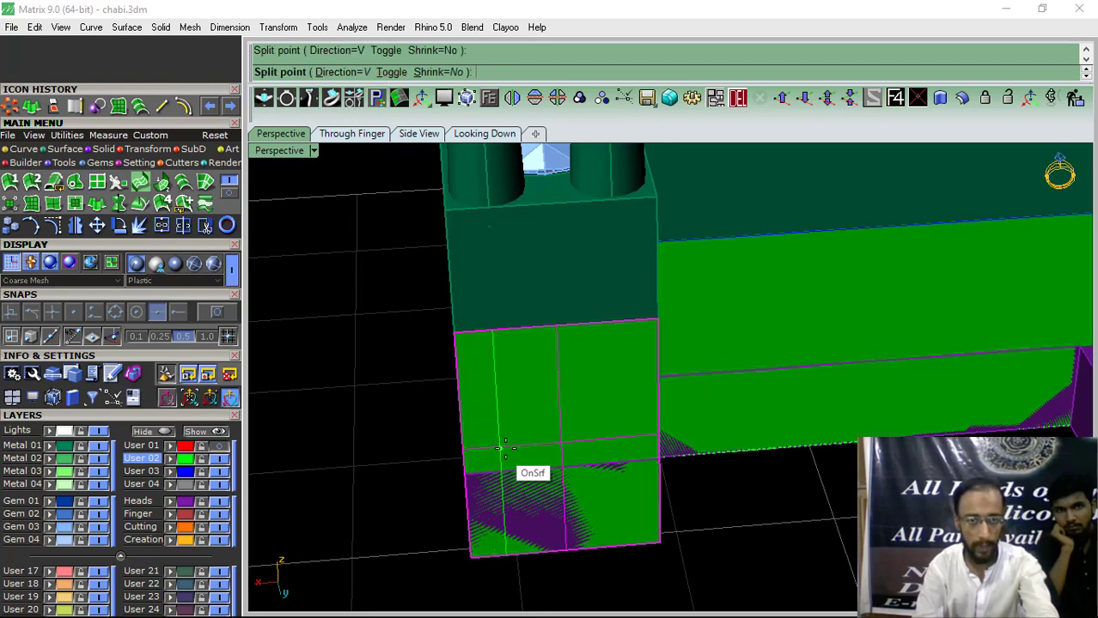
left_click(603, 441)
key("Return")
left_click(618, 404)
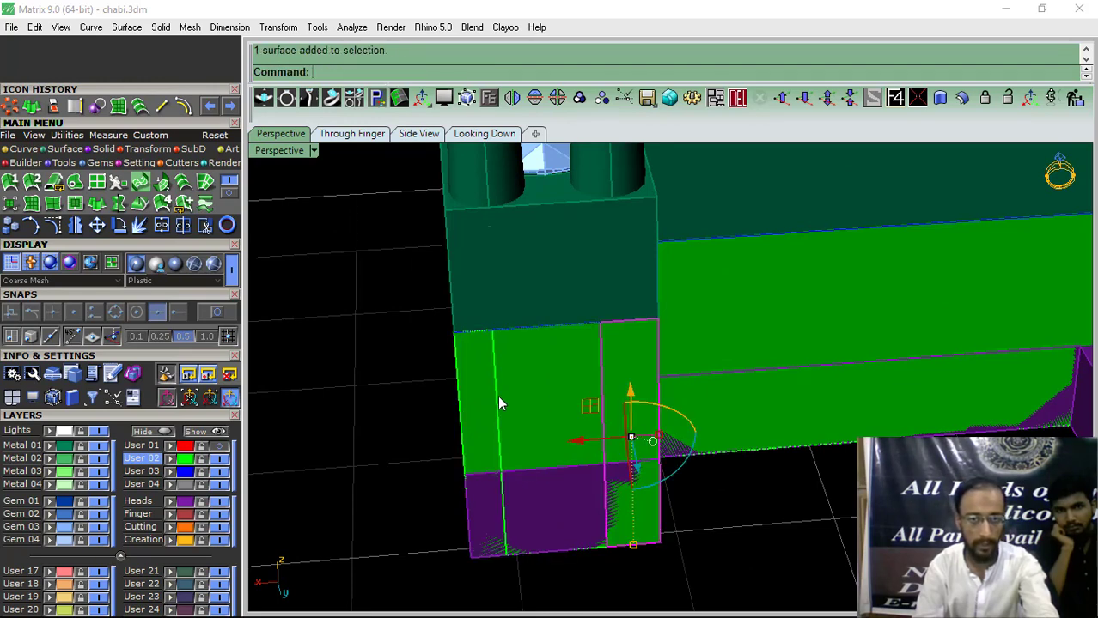
left_click(478, 404, "shift")
left_click(738, 99)
Split the long front surface under the bit at two isocurves and delete its middle piece plus the adjoining end surface beside the shank.
scroll(563, 395, "down", 4)
right_click_drag(563, 392, 571, 333)
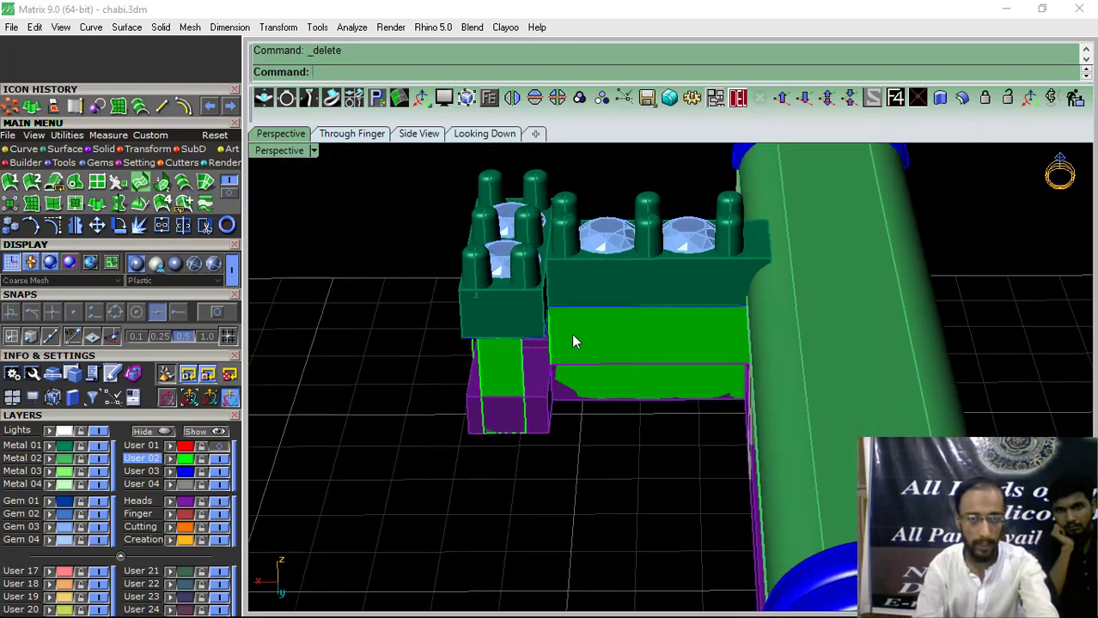
scroll(572, 337, "up", 5)
left_click(572, 340)
key("ctrl+shift+s")
left_click(383, 76)
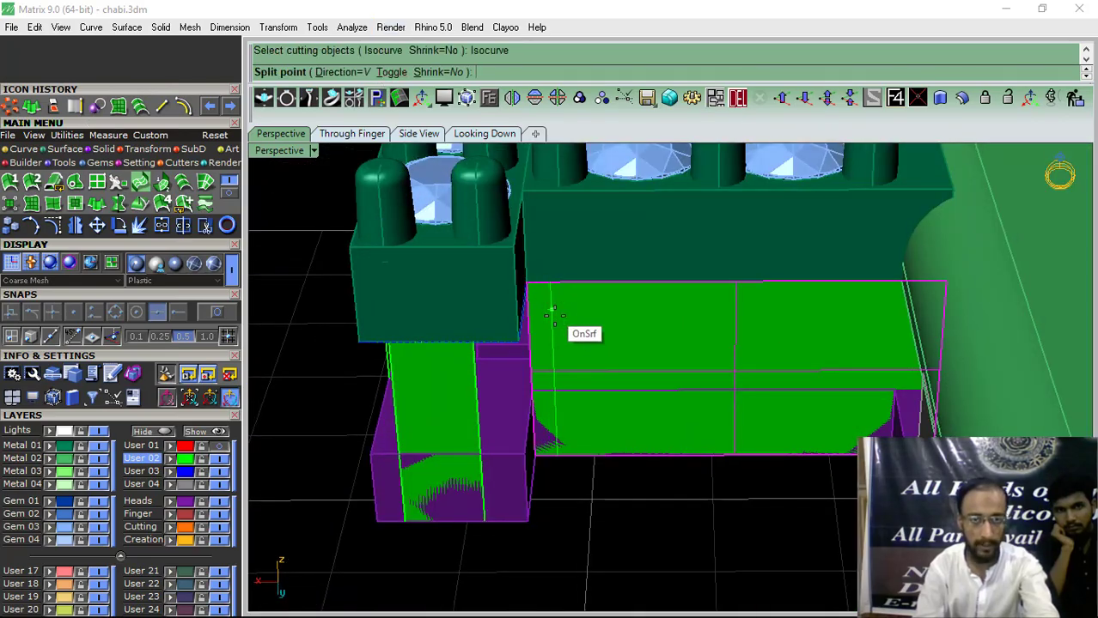
left_click(594, 353)
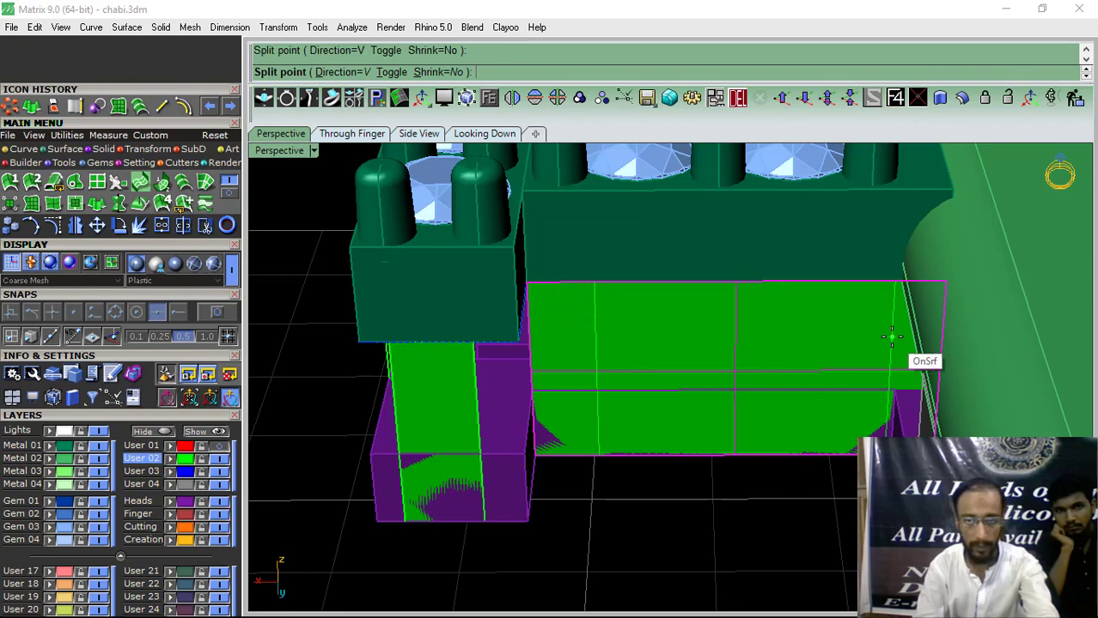
left_click(841, 345)
right_click(832, 347)
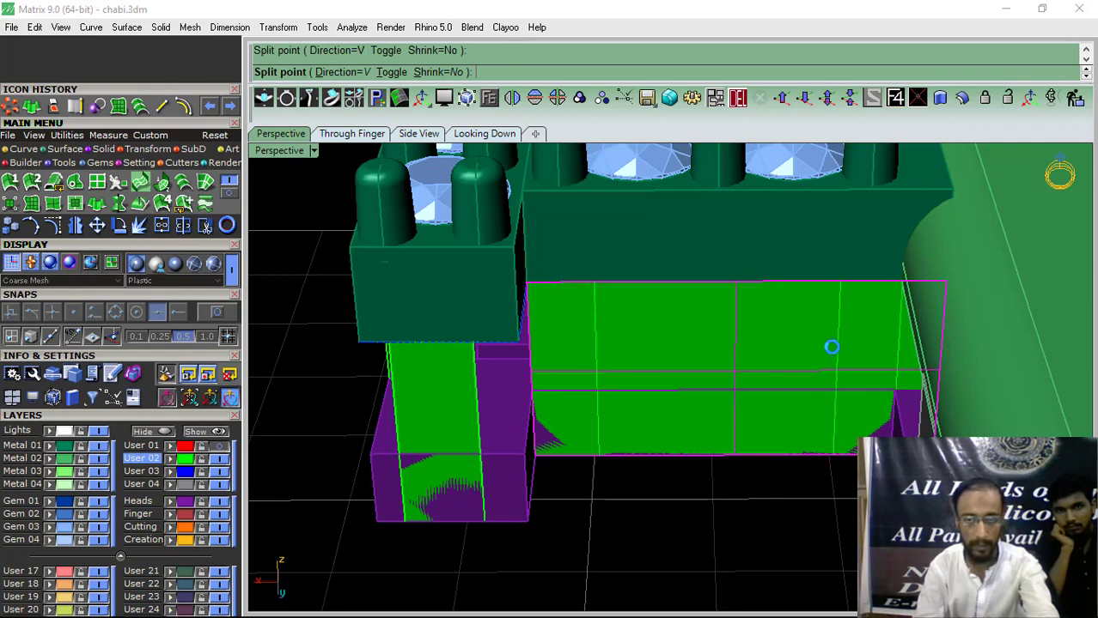
left_click(702, 379)
right_click_drag(697, 399, 895, 336)
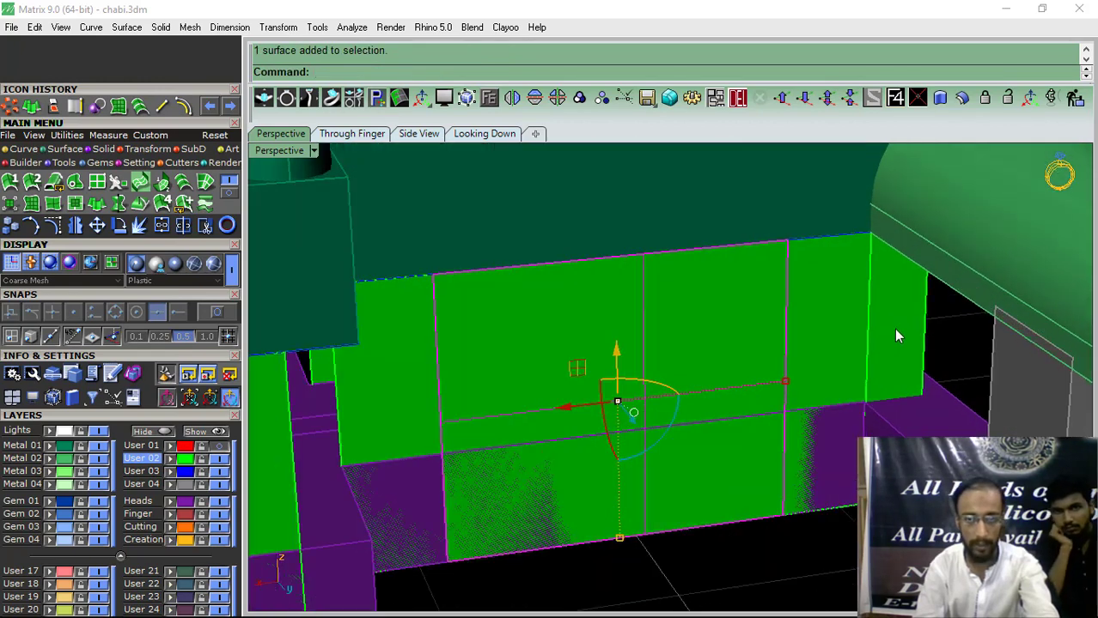
left_click(893, 330, "shift")
left_click(737, 99)
Select all the remaining post strips under the bit and move them slightly upward.
left_click(812, 343)
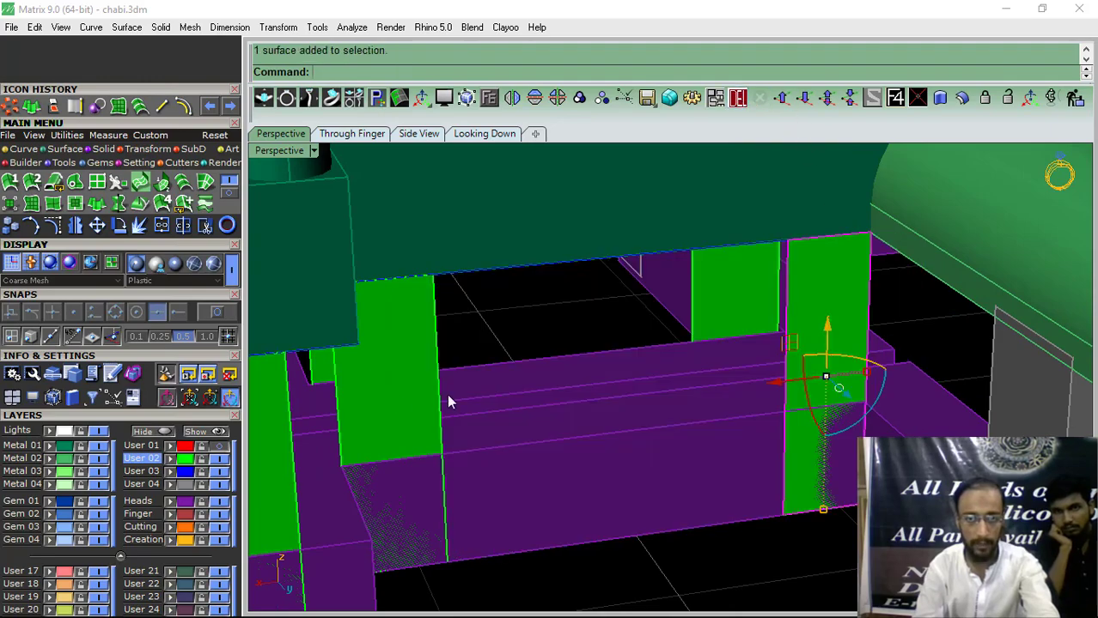
left_click(408, 392, "shift")
scroll(763, 329, "down", 7)
right_click_drag(577, 378, 694, 406)
right_click_drag(642, 434, 737, 464)
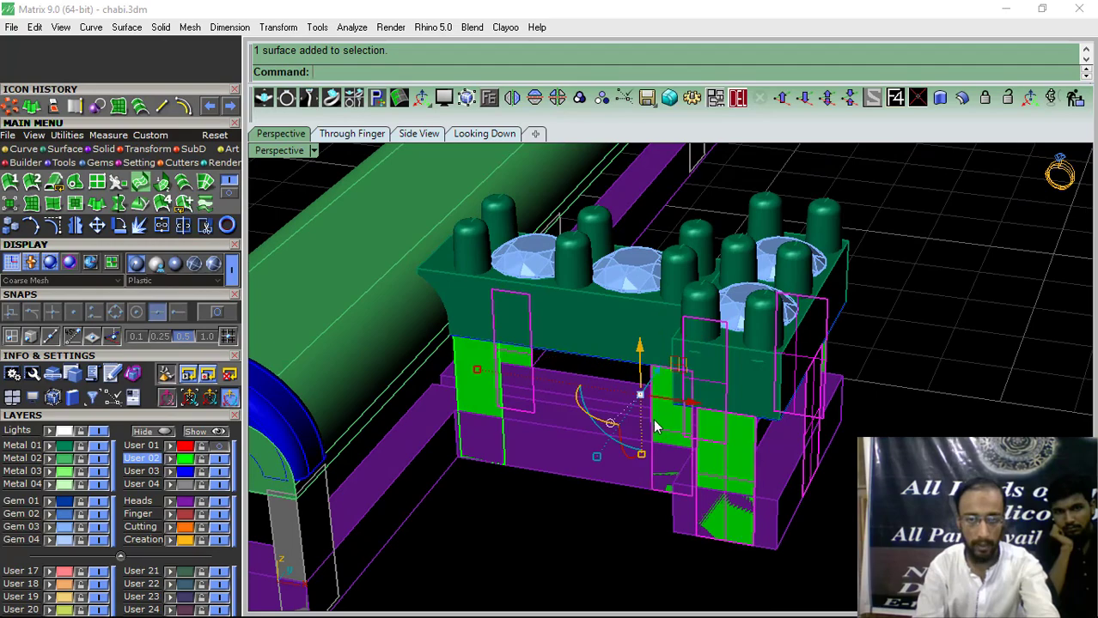
scroll(651, 381, "up", 5)
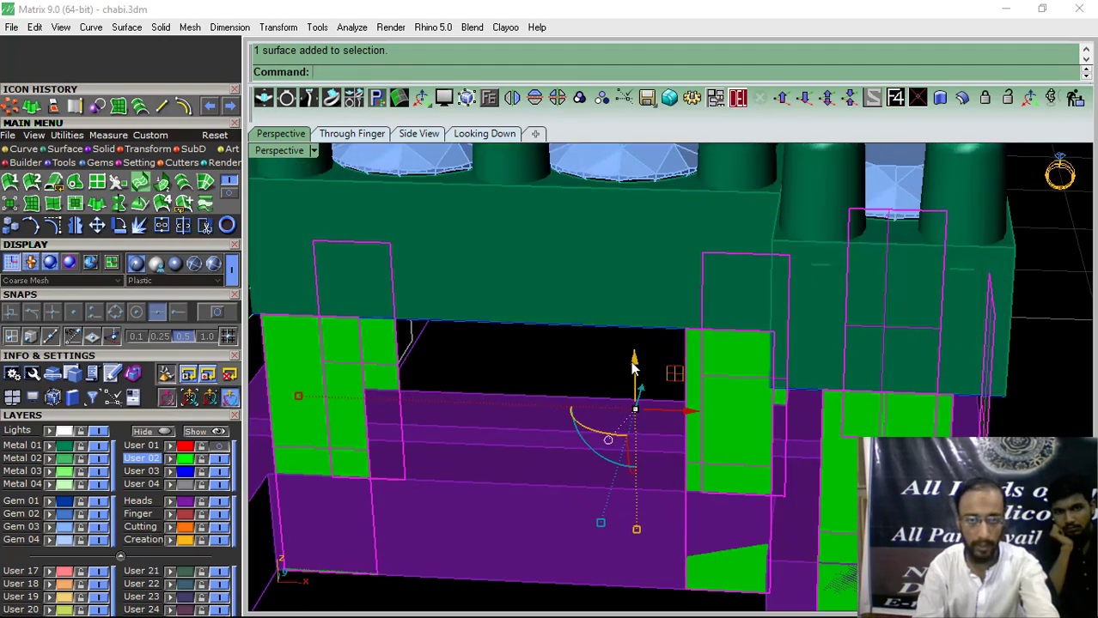
left_click_drag(634, 367, 647, 357)
Start a solid surface offset of the strips with distance 0.4 and input deletion, flipping the front strip nearest the shank inward.
scroll(532, 353, "down", 8)
right_click_drag(596, 385, 598, 418)
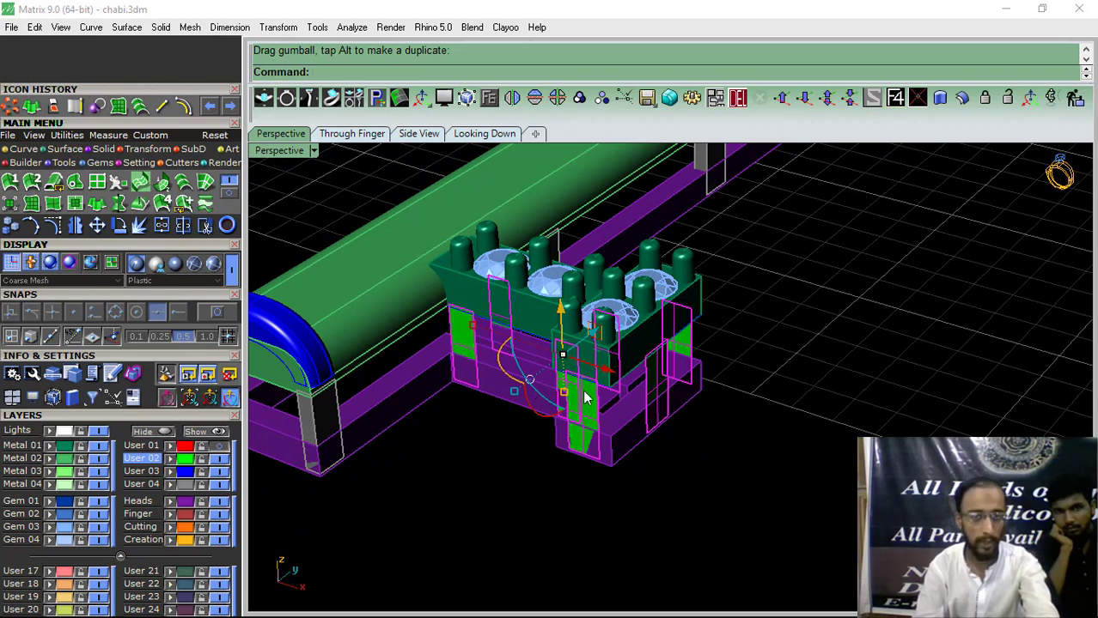
right_click_drag(585, 396, 589, 445)
left_click(962, 97)
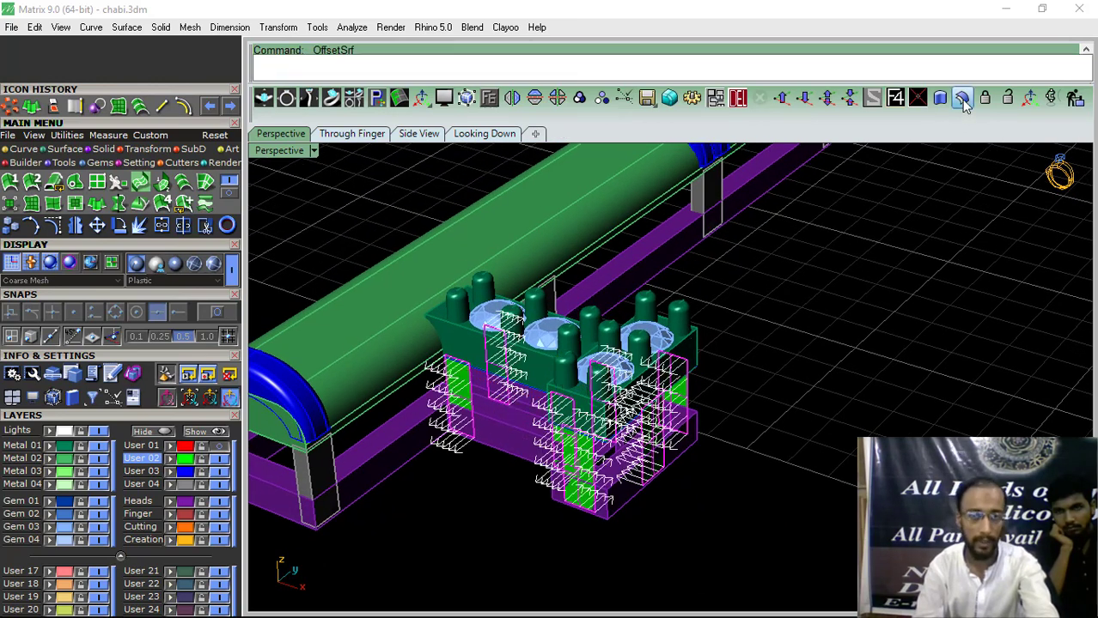
right_click_drag(821, 272, 726, 403)
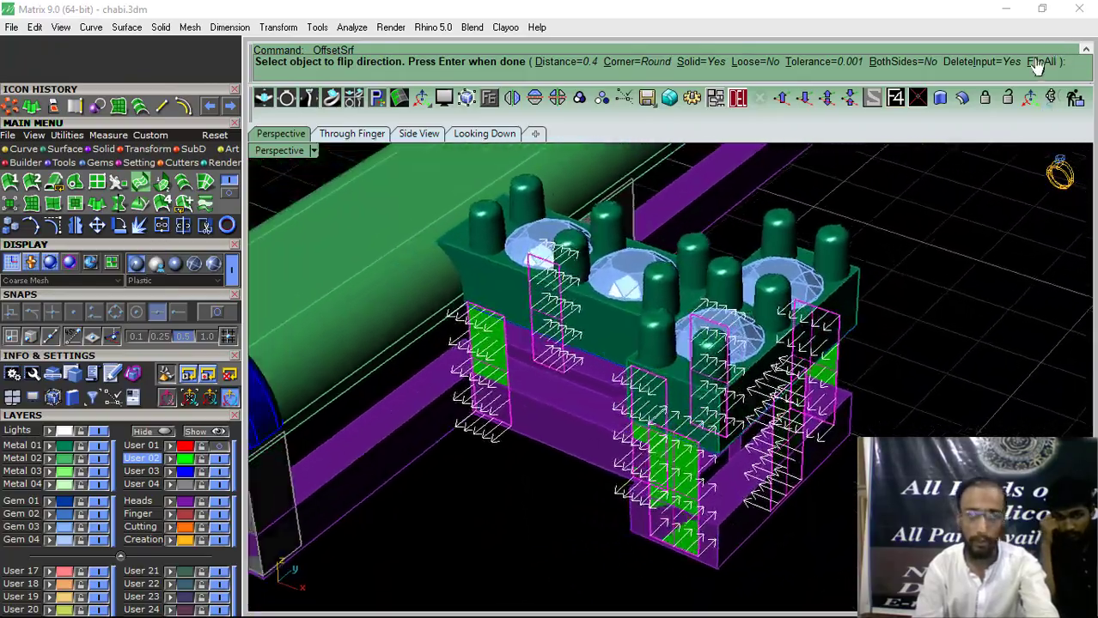
left_click(1041, 62)
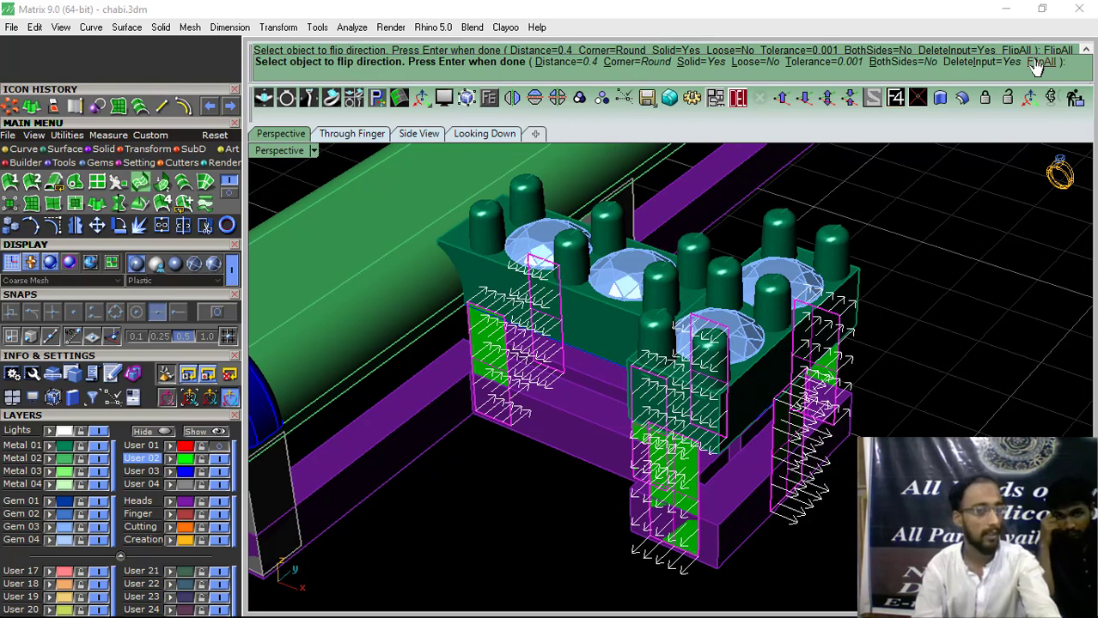
left_click(1040, 62)
right_click_drag(859, 249, 820, 251, "shift")
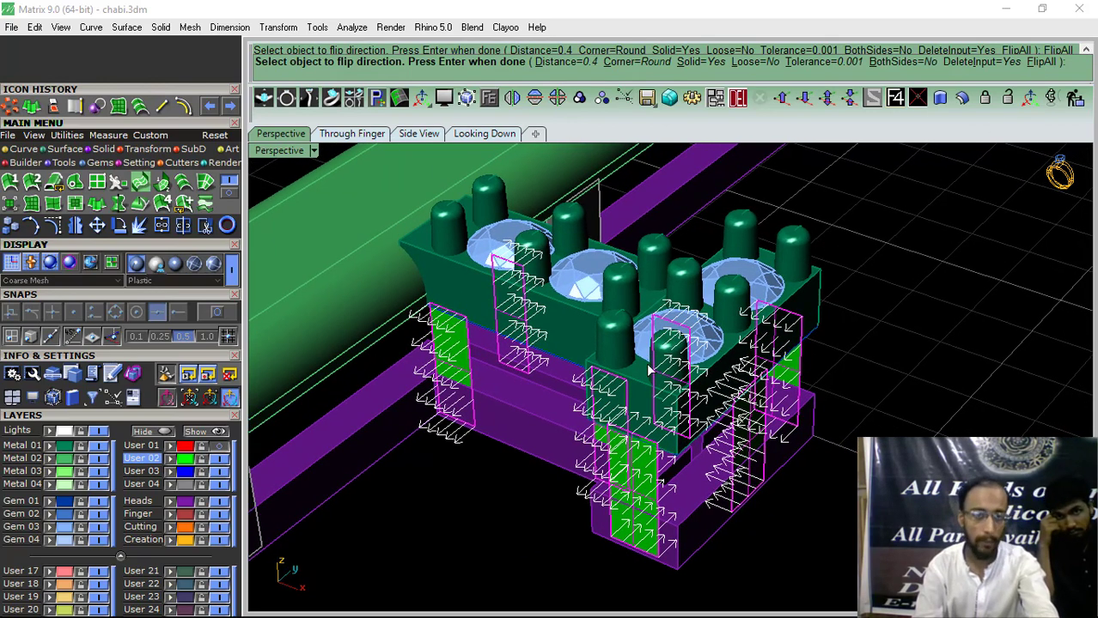
left_click(457, 346)
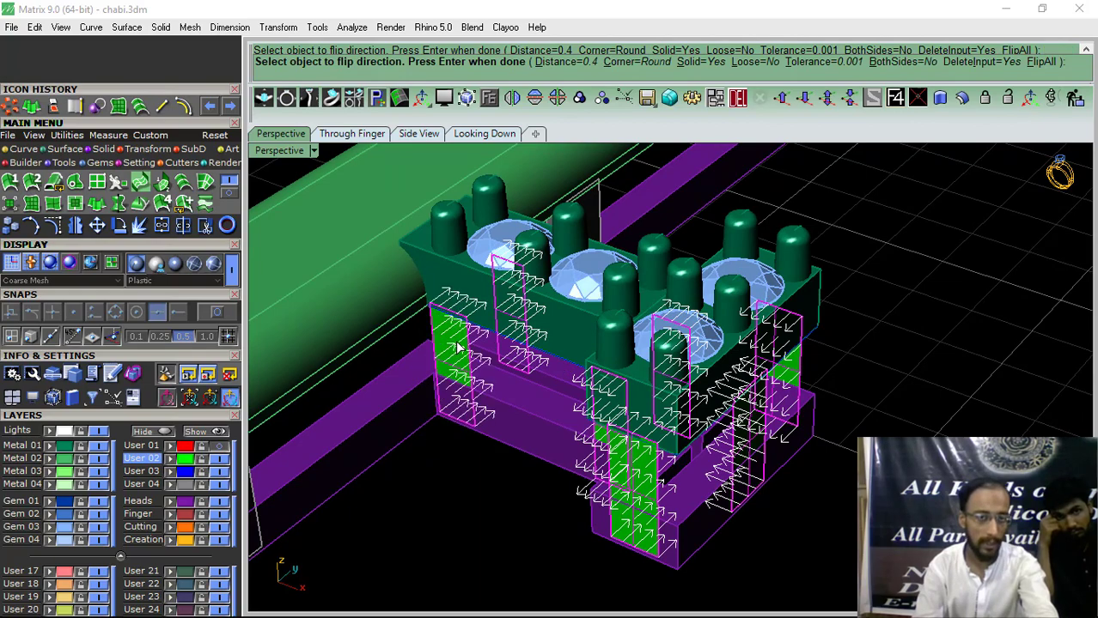
Flip the offset direction of the two strips along the bit's opposite long side inward and create the solid posts.
scroll(658, 477, "up", 6)
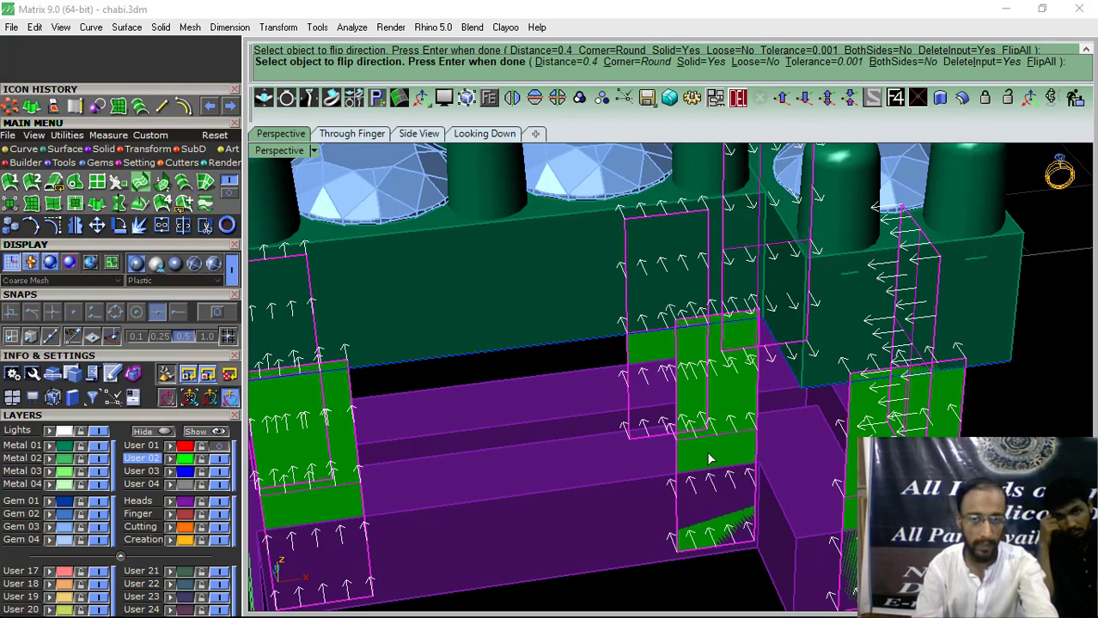
scroll(664, 454, "down", 7)
right_click_drag(663, 453, 399, 445)
scroll(666, 396, "up", 6)
right_click_drag(666, 396, 687, 387)
left_click(687, 386)
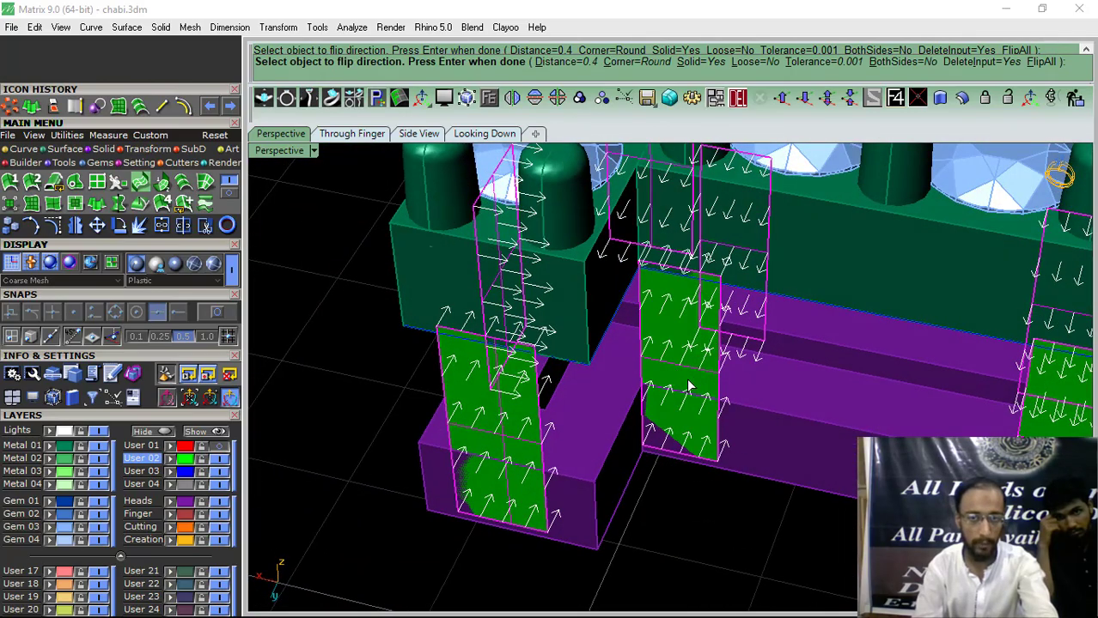
left_click(1058, 379)
right_click_drag(543, 457, 841, 294)
scroll(655, 446, "down", 6)
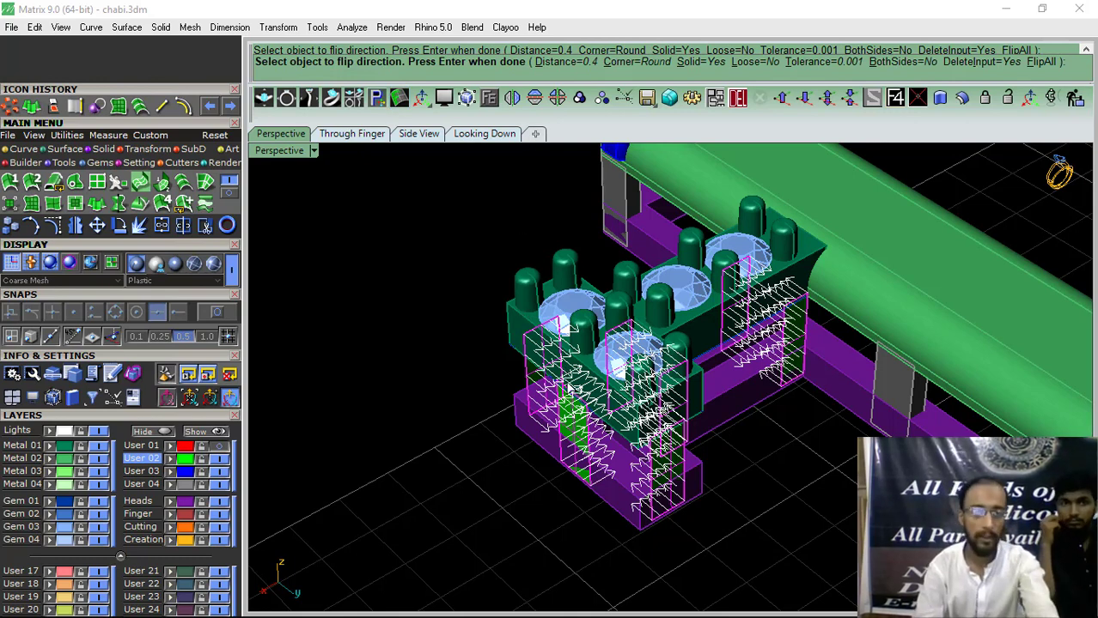
key("Return")
Group the new bit posts and assign them to the User 04 layer.
key("ctrl+g")
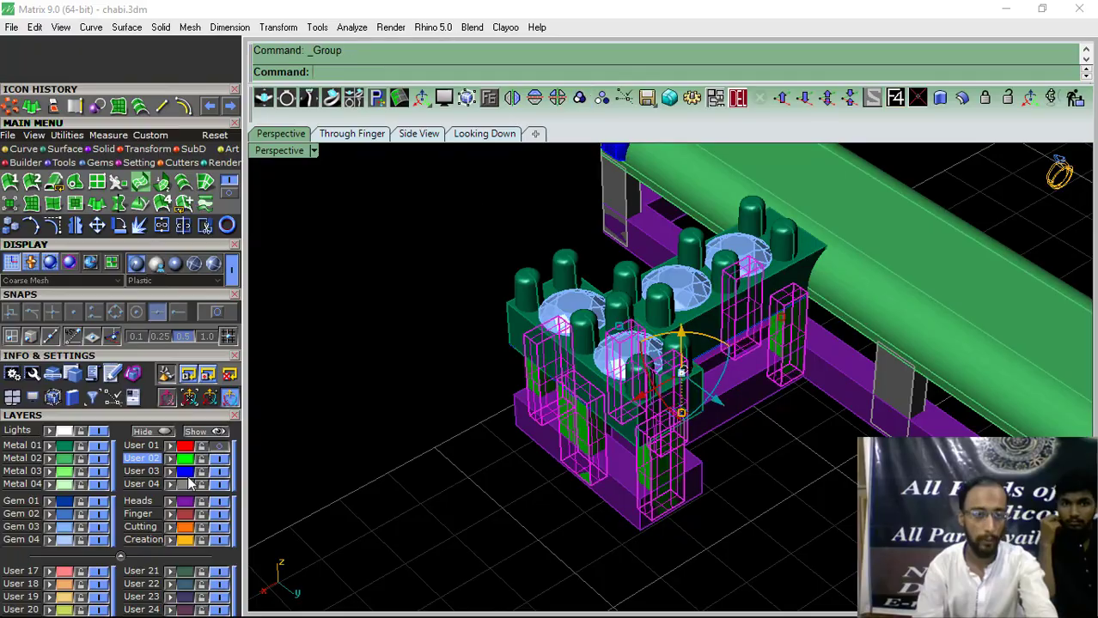
left_click(170, 485)
left_click(456, 481)
Select the entire key model in the Looking Down view and group it.
scroll(537, 491, "down", 5)
right_click_drag(538, 493, 691, 440)
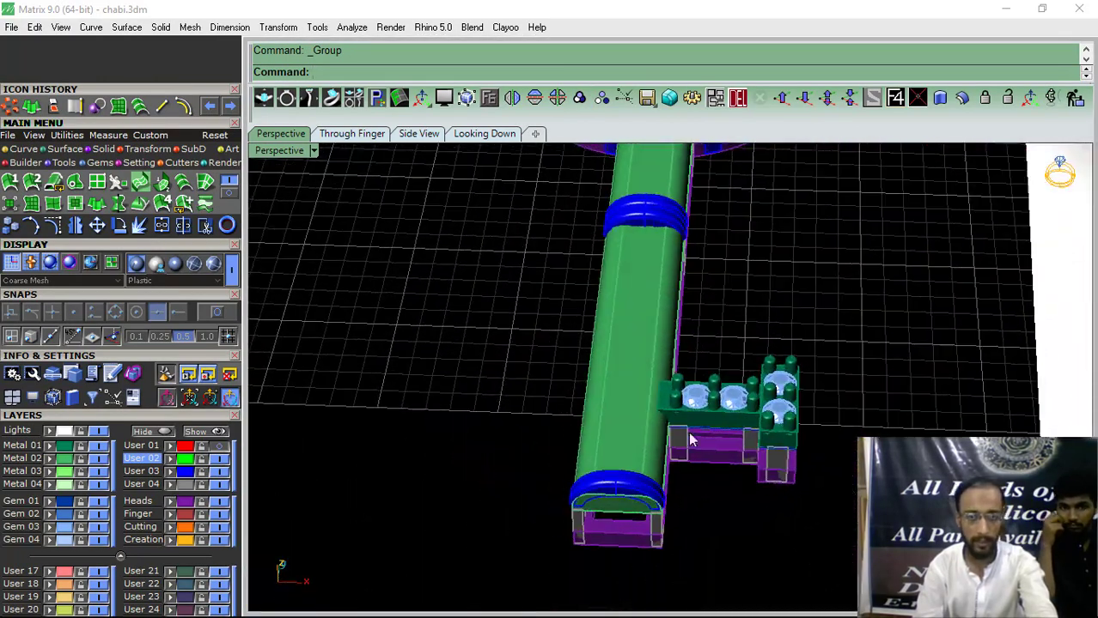
scroll(522, 355, "down", 7)
right_click_drag(522, 356, 540, 427)
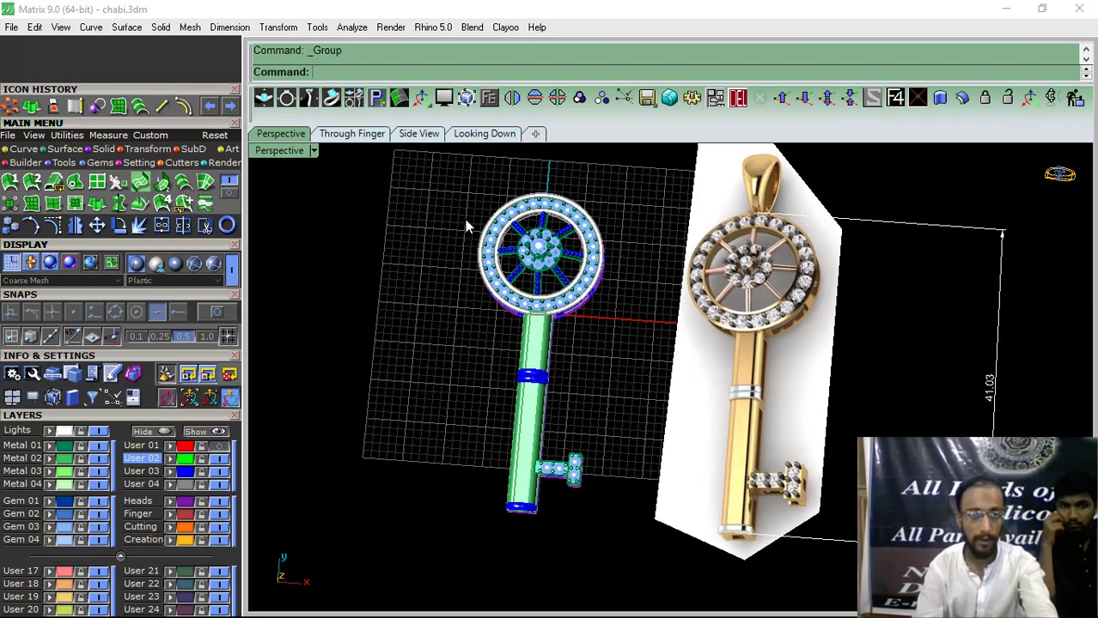
left_click(484, 134)
left_click_drag(575, 222, 346, 535)
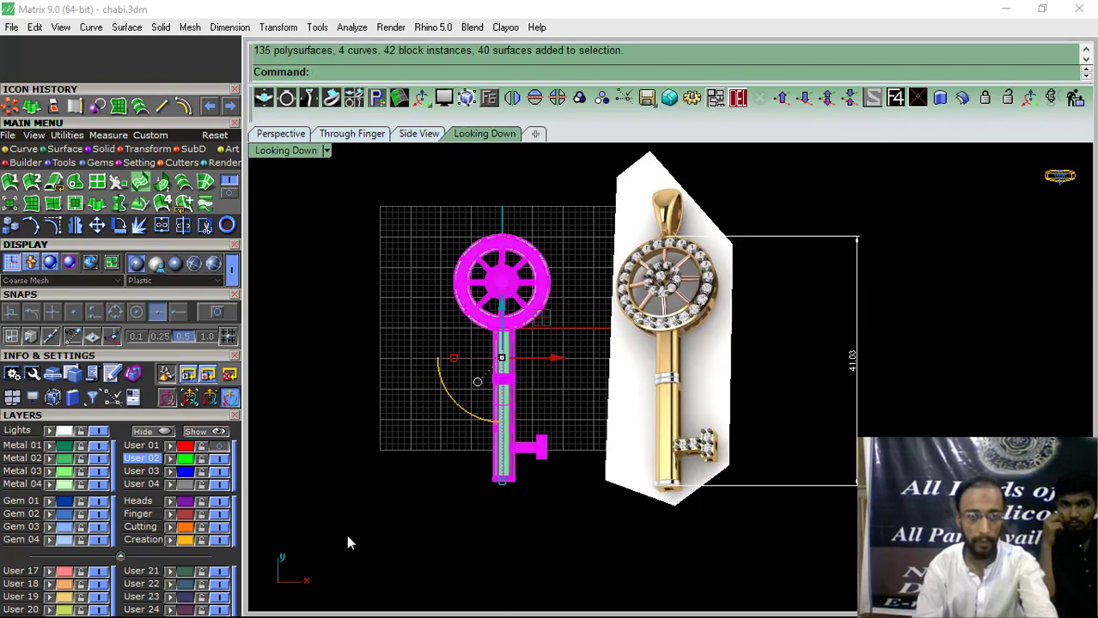
left_click(579, 98)
right_click_drag(606, 287, 554, 280)
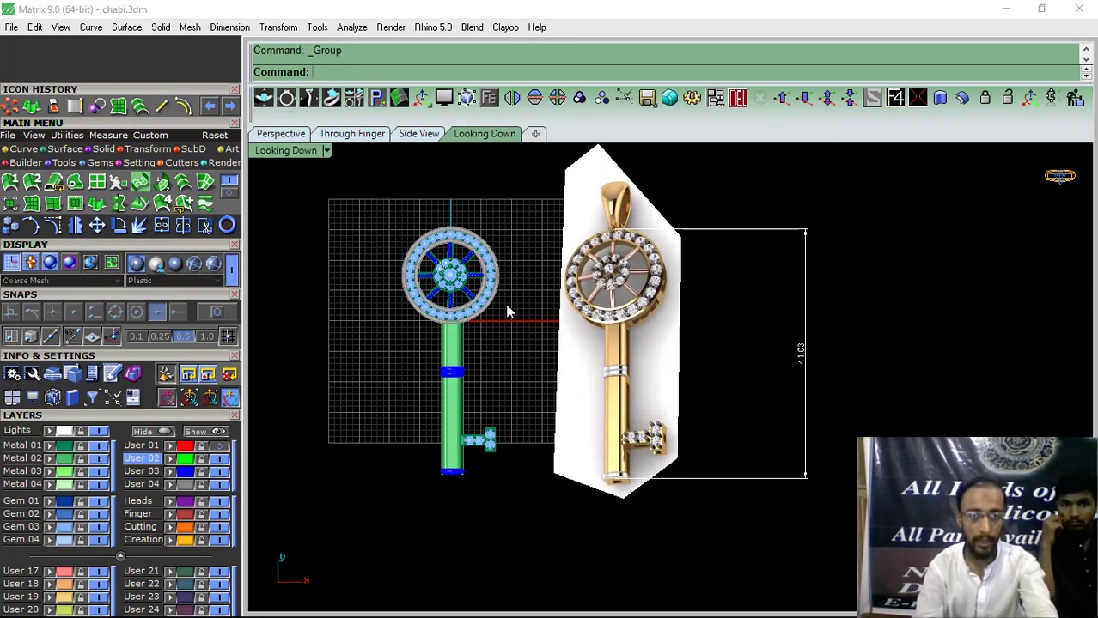
Move the grouped key sideways onto the reference picture to compare their shapes, and undo the move.
left_click(501, 314)
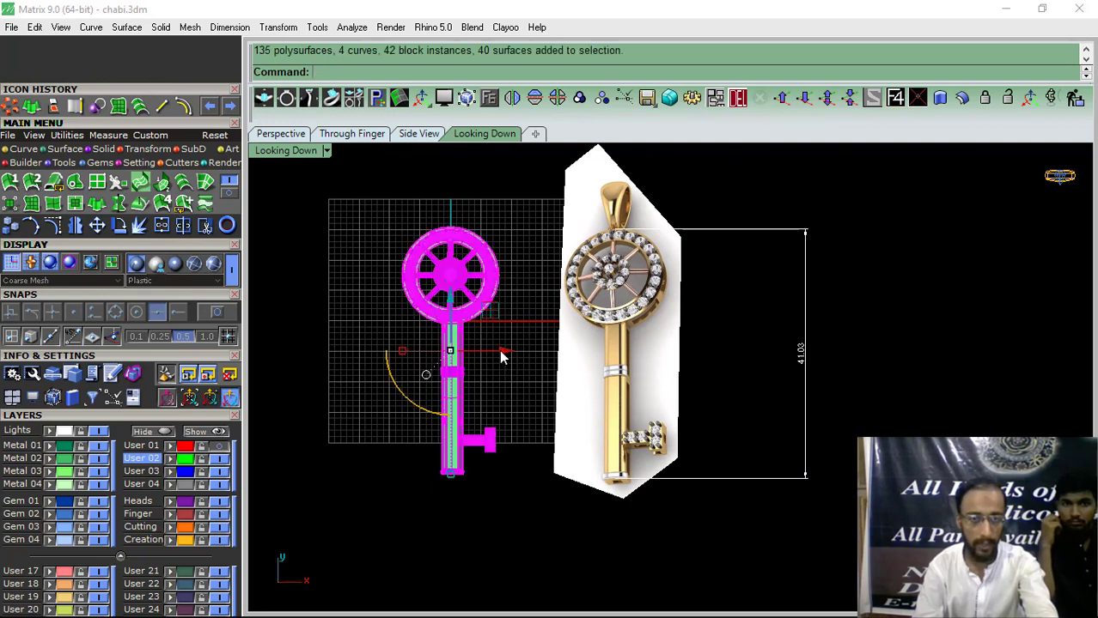
left_click_drag(503, 354, 668, 354)
left_click(738, 368)
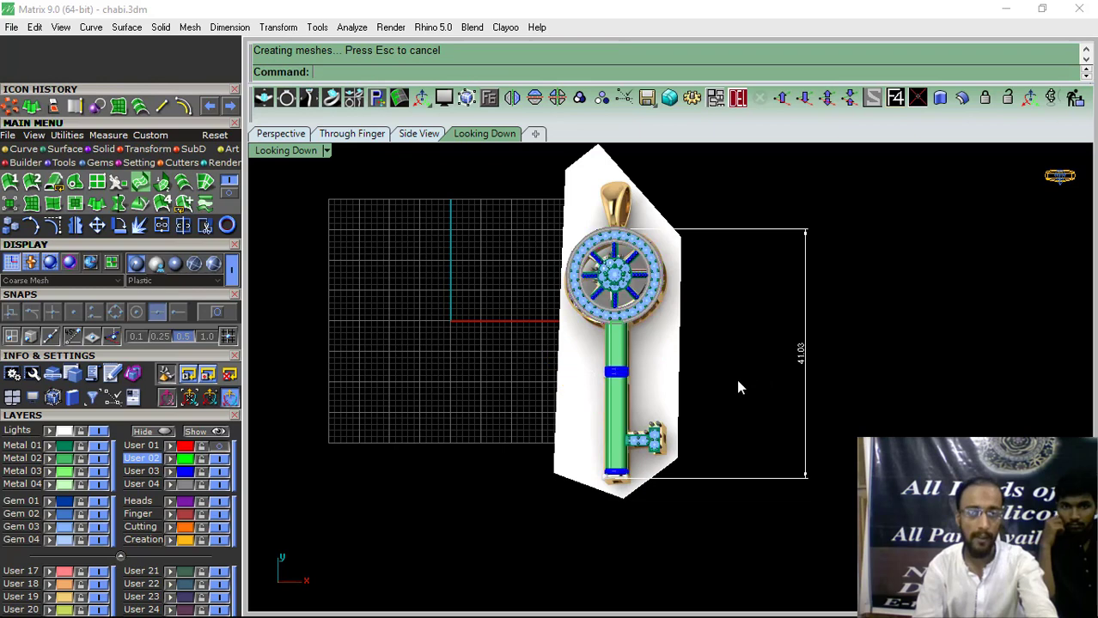
scroll(684, 327, "up", 3)
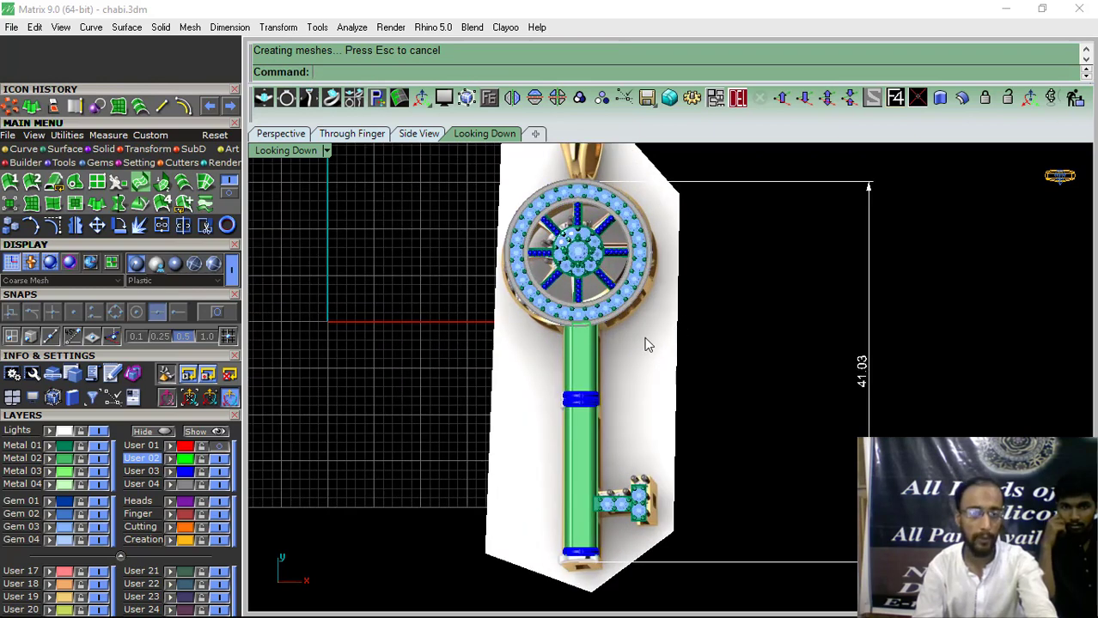
right_click_drag(648, 344, 678, 344)
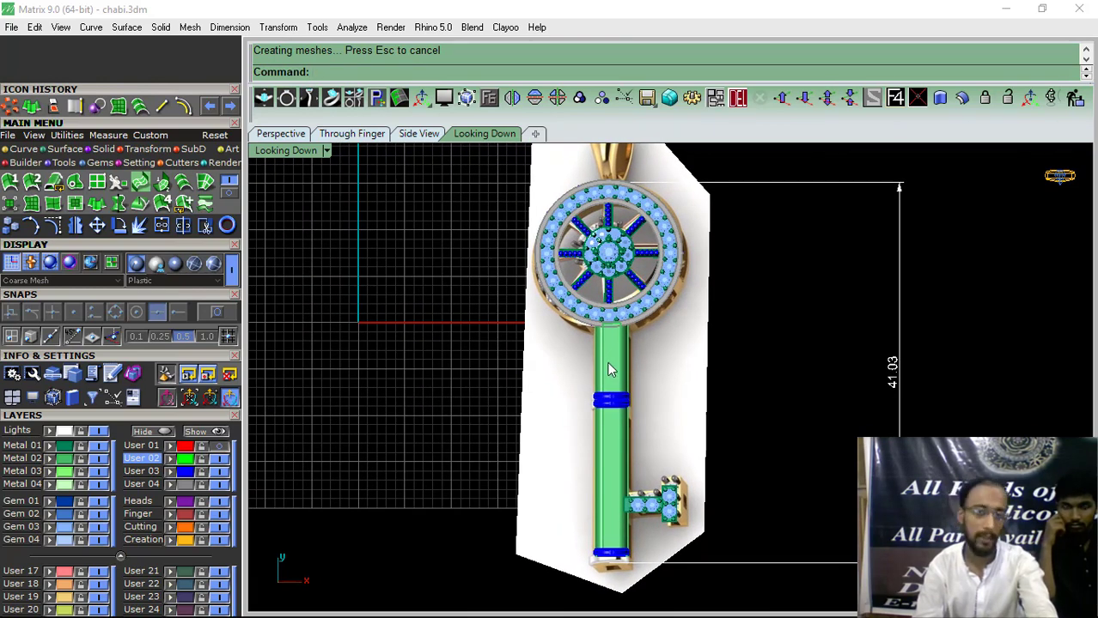
scroll(632, 362, "down", 1)
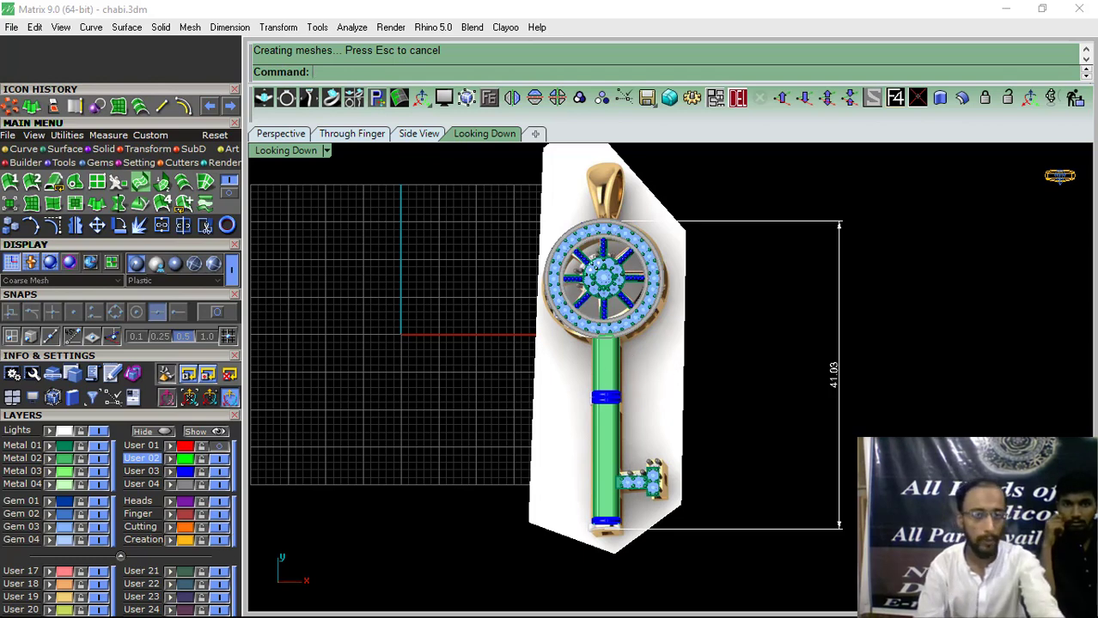
right_click_drag(517, 378, 541, 388)
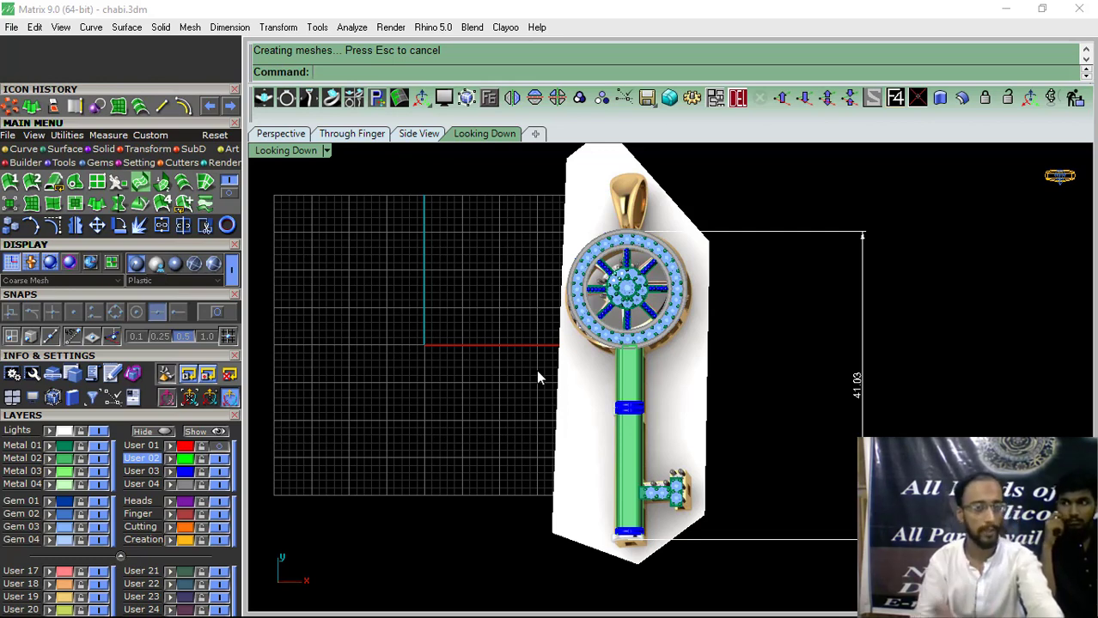
key("ctrl+z")
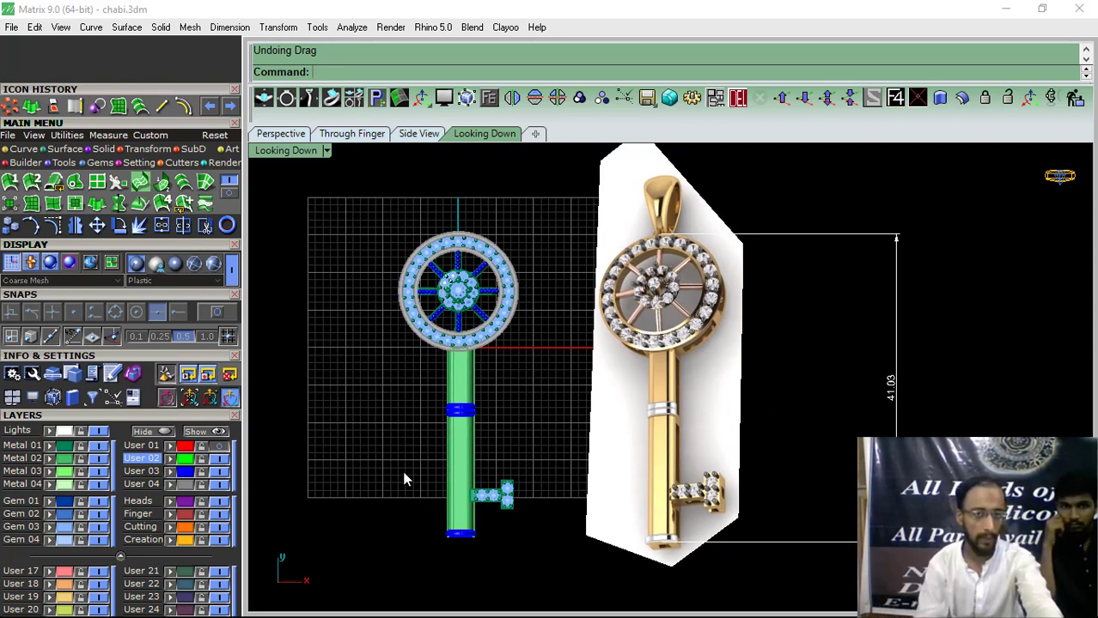
Switch the display material to Machine in both the Looking Down and Perspective views.
left_click(177, 265)
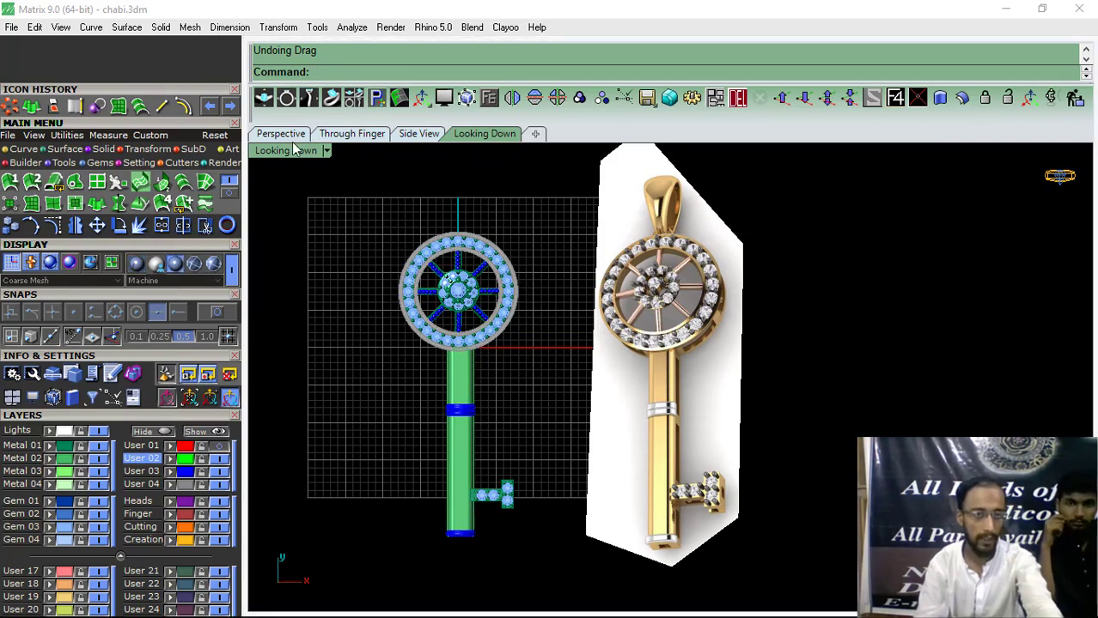
left_click(280, 134)
left_click(176, 266)
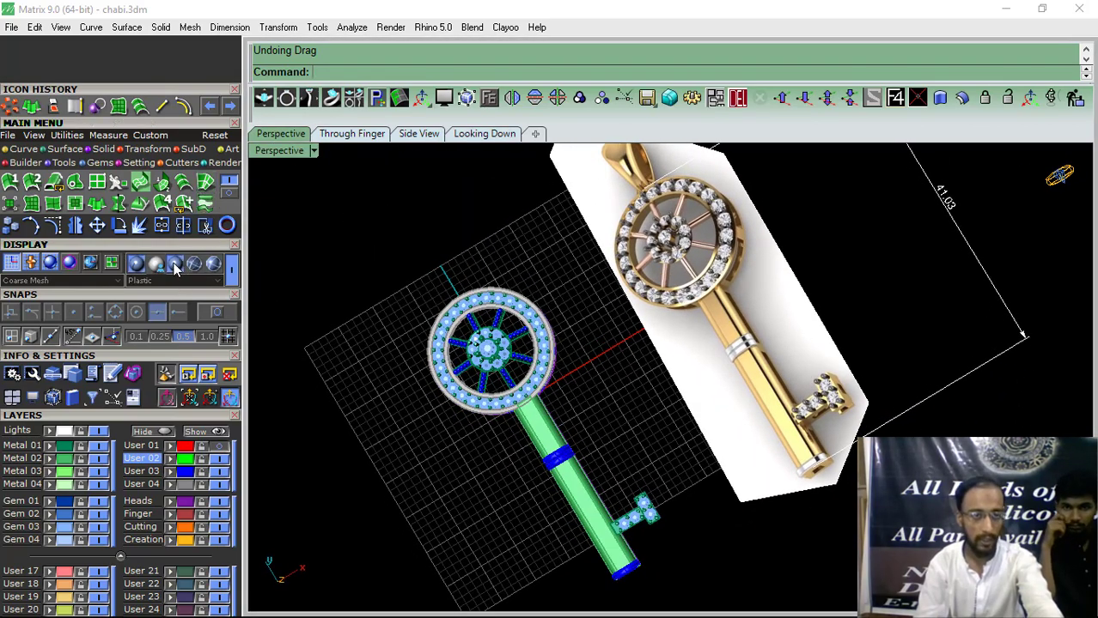
left_click(175, 266)
Select all the ring rims and posts on the User 04 layer and reassign them to a green metal layer.
right_click_drag(612, 397, 555, 354)
left_click(183, 486)
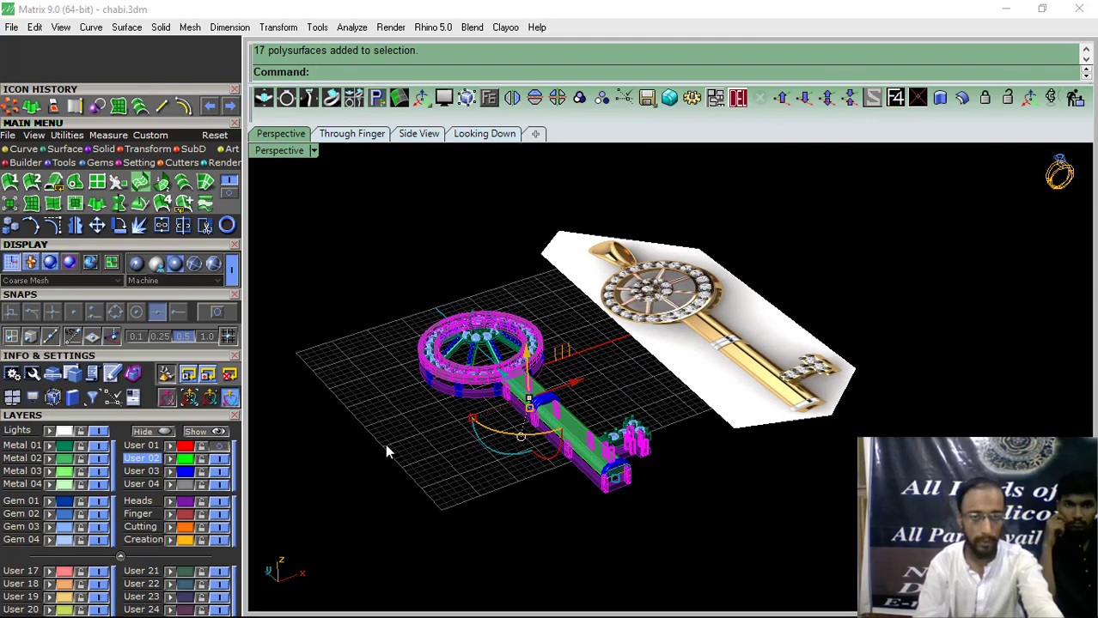
left_click(301, 480)
Inspect the key's gem ring, shank and bit against the reference picture.
right_click_drag(581, 402, 576, 440)
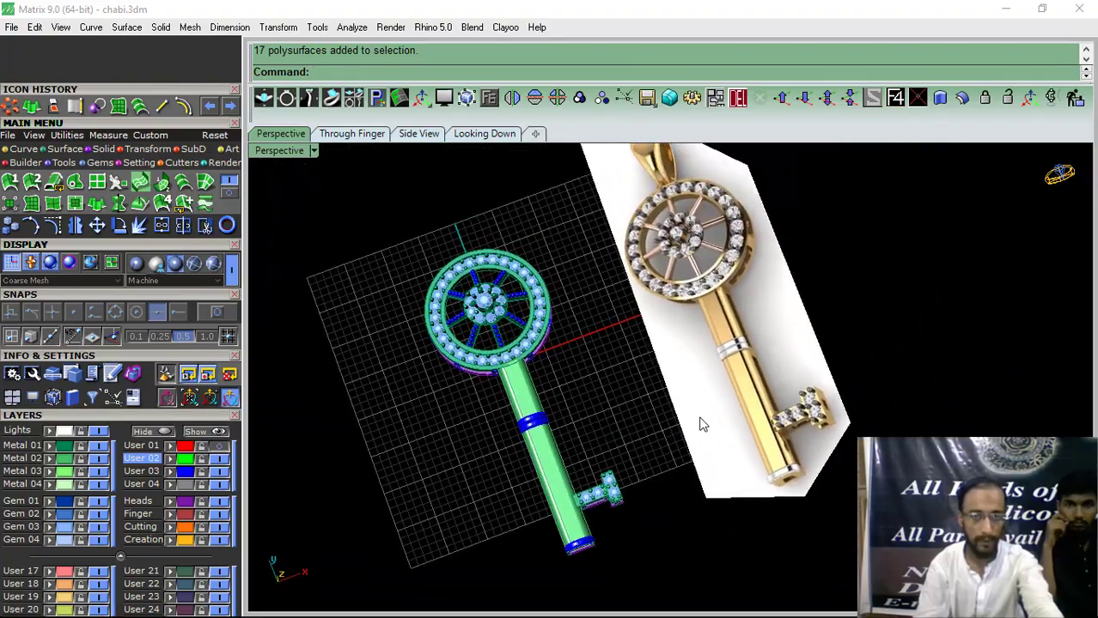
right_click_drag(700, 424, 639, 432)
mouse_move(539, 468)
right_mouse_down()
mouse_move(567, 478)
mouse_move(544, 448)
mouse_move(554, 490)
mouse_move(541, 453)
right_mouse_up()
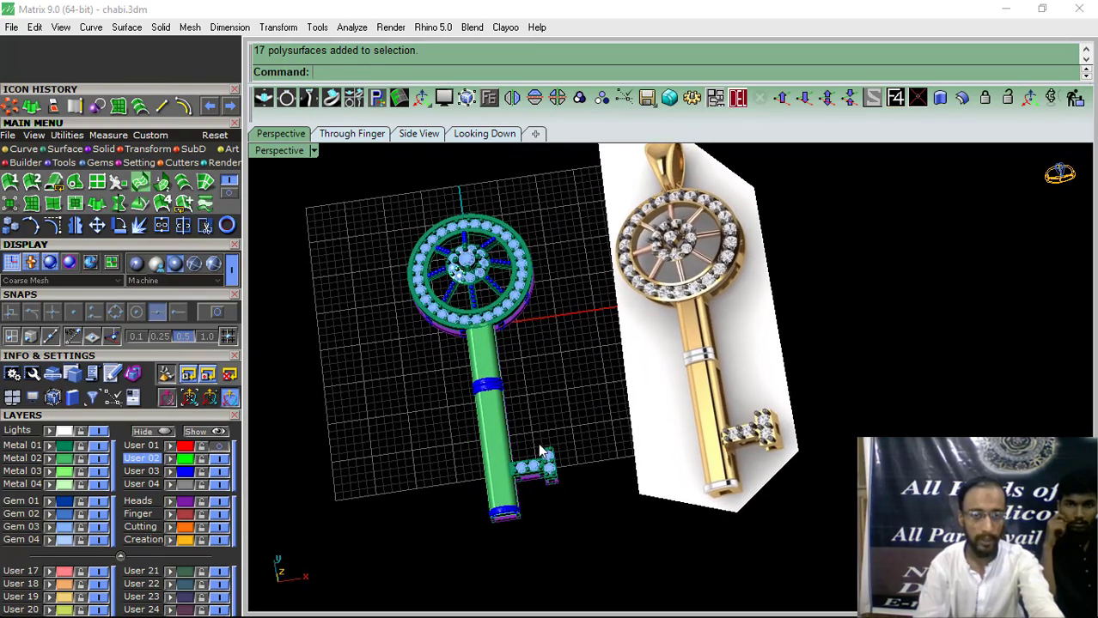
right_click_drag(507, 521, 661, 290)
scroll(661, 292, "up", 5)
scroll(638, 262, "down", 5)
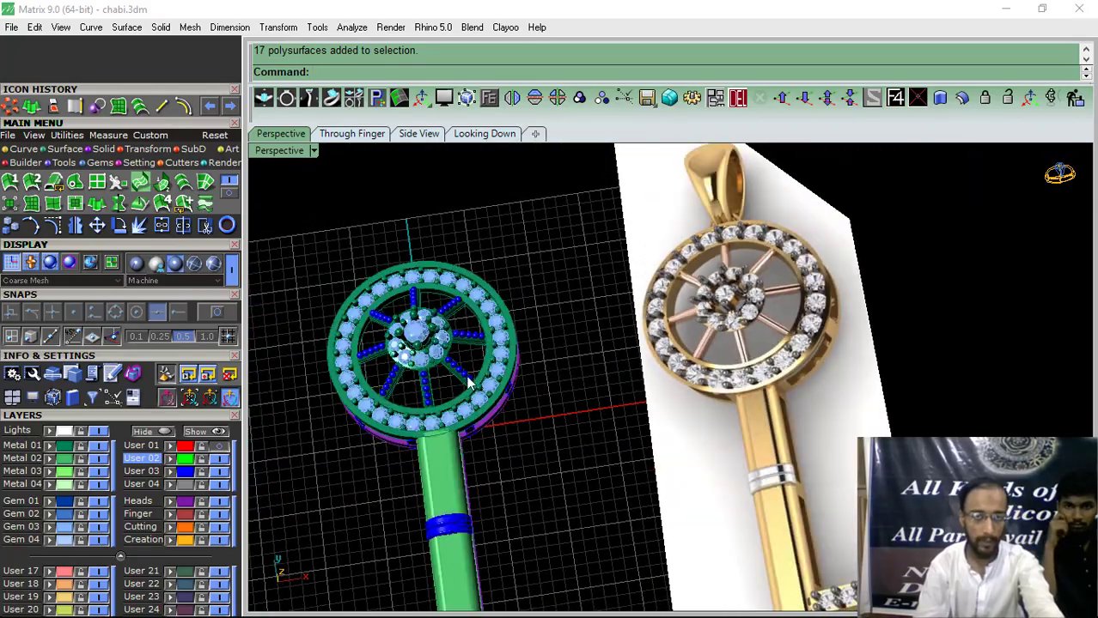
Examine the round key head's gem ring, beaded spokes and central gem cluster up close in the Perspective view.
right_click_drag(471, 380, 549, 389, "shift")
scroll(456, 344, "up", 7)
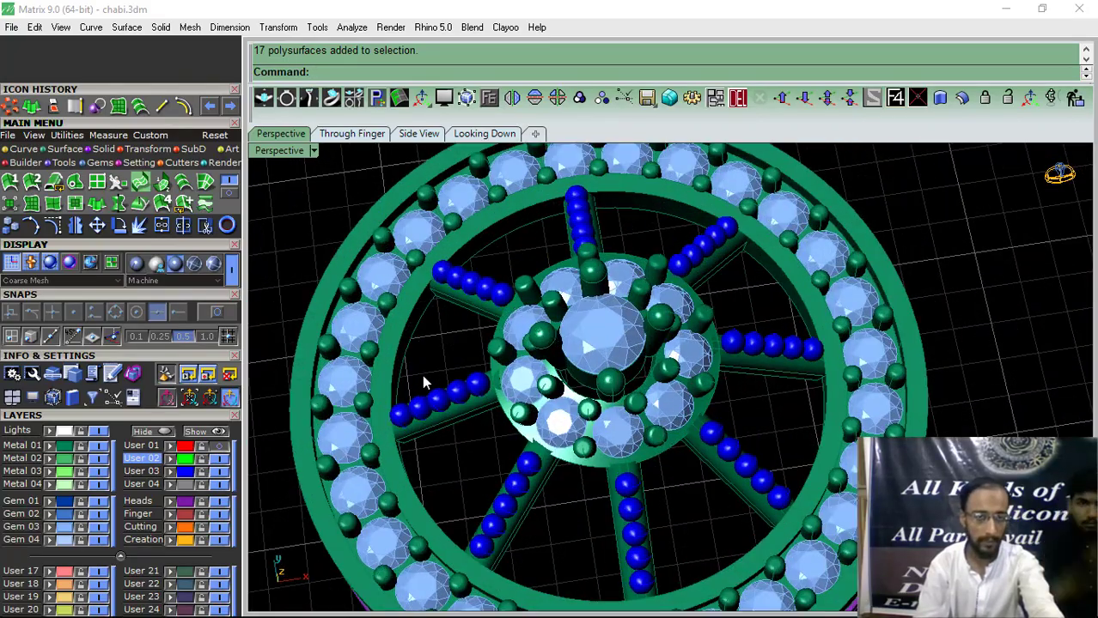
scroll(425, 380, "down", 5)
right_click_drag(469, 428, 482, 388)
scroll(453, 447, "up", 6)
scroll(519, 378, "down", 6)
scroll(481, 386, "down", 3)
right_click_drag(578, 428, 612, 465)
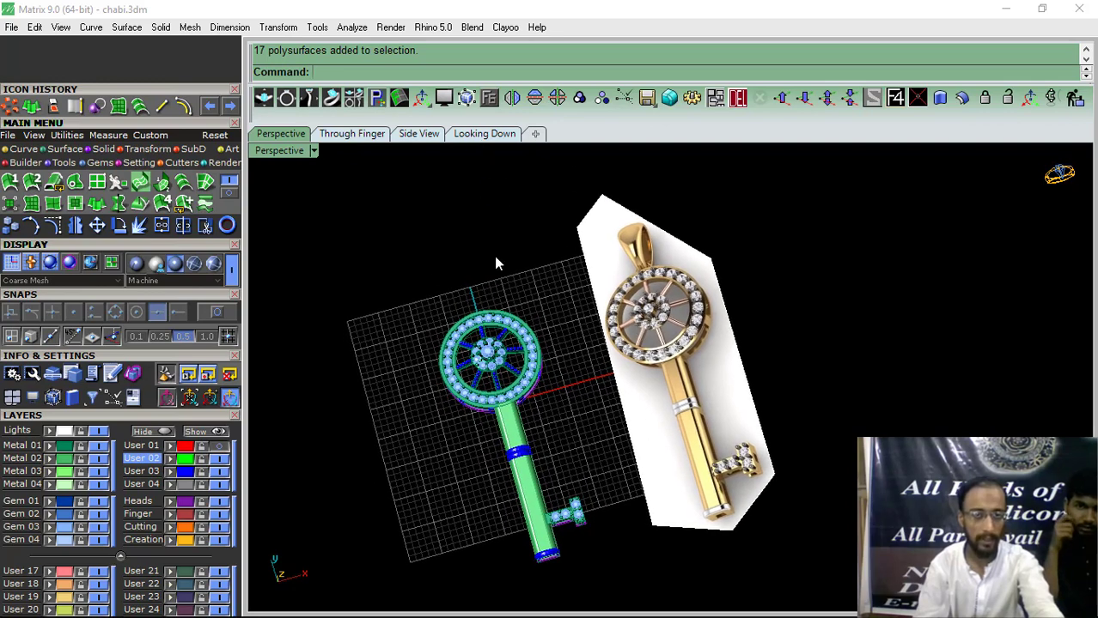
mouse_move(521, 373)
right_mouse_down()
mouse_move(517, 361)
mouse_move(516, 388)
right_mouse_up()
mouse_move(604, 398)
right_mouse_down()
mouse_move(585, 417)
mouse_move(602, 407)
right_mouse_up()
scroll(601, 407, "up", 2)
scroll(661, 284, "up", 5)
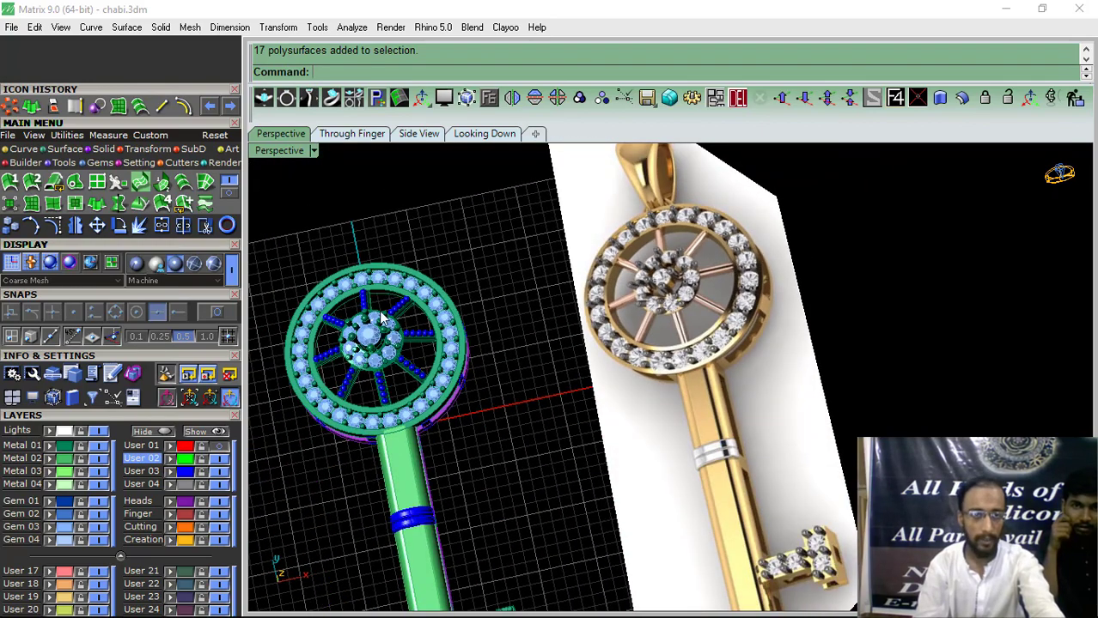
scroll(458, 341, "up", 5)
scroll(469, 347, "down", 10)
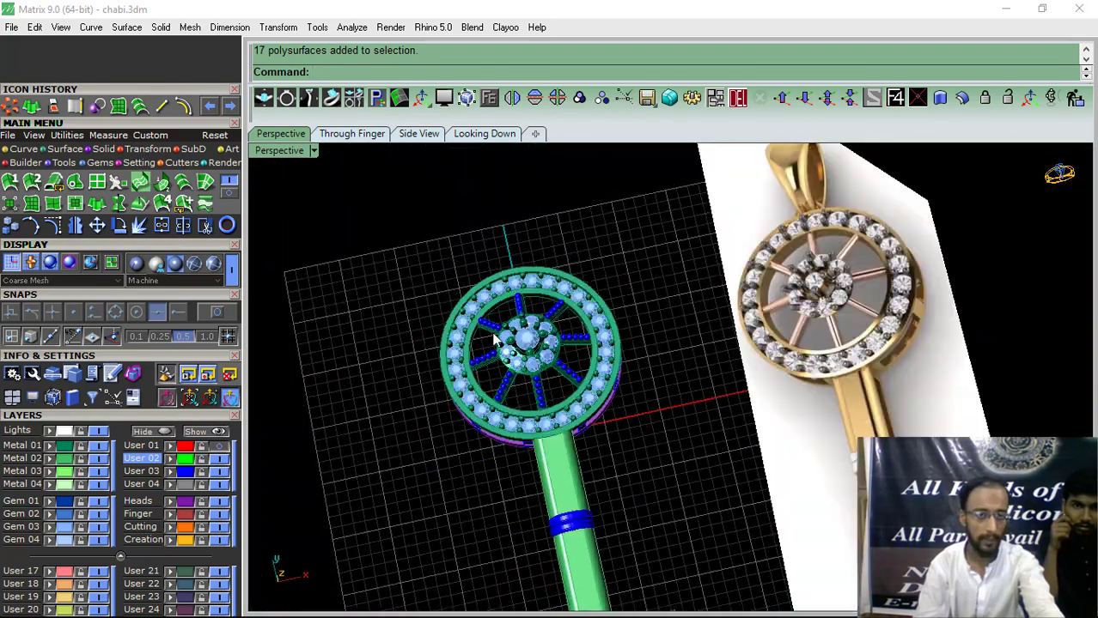
Compare the whole key with the reference picture from several Perspective angles and in the Looking Down view.
right_click_drag(507, 399, 528, 378)
scroll(483, 377, "up", 2)
scroll(483, 376, "down", 4)
right_click_drag(608, 350, 550, 425)
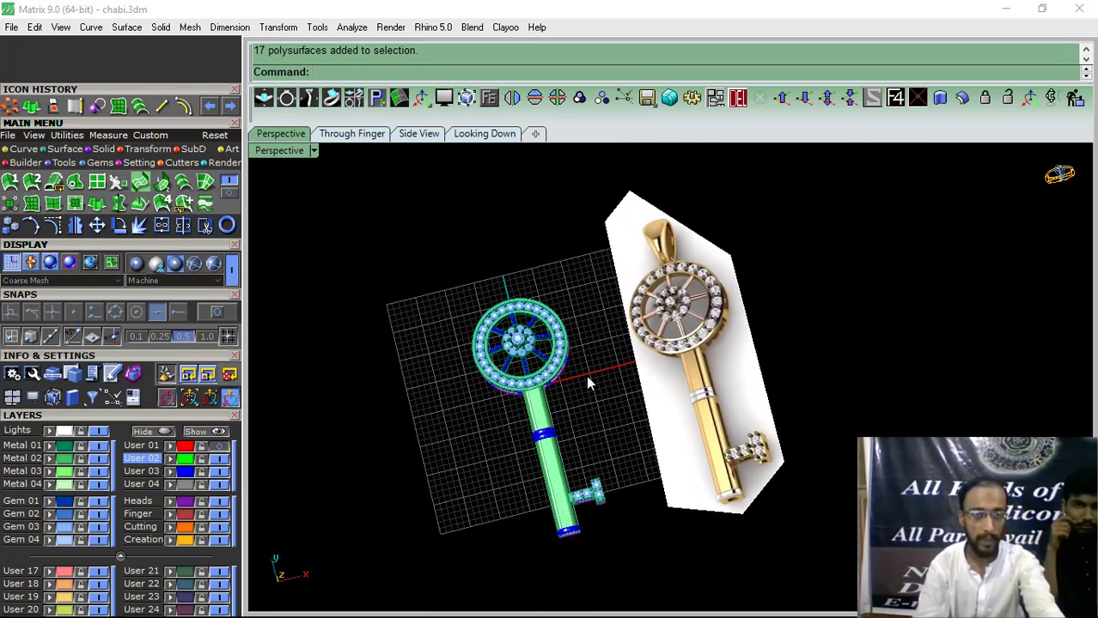
scroll(586, 376, "up", 2)
right_click_drag(586, 376, 540, 409)
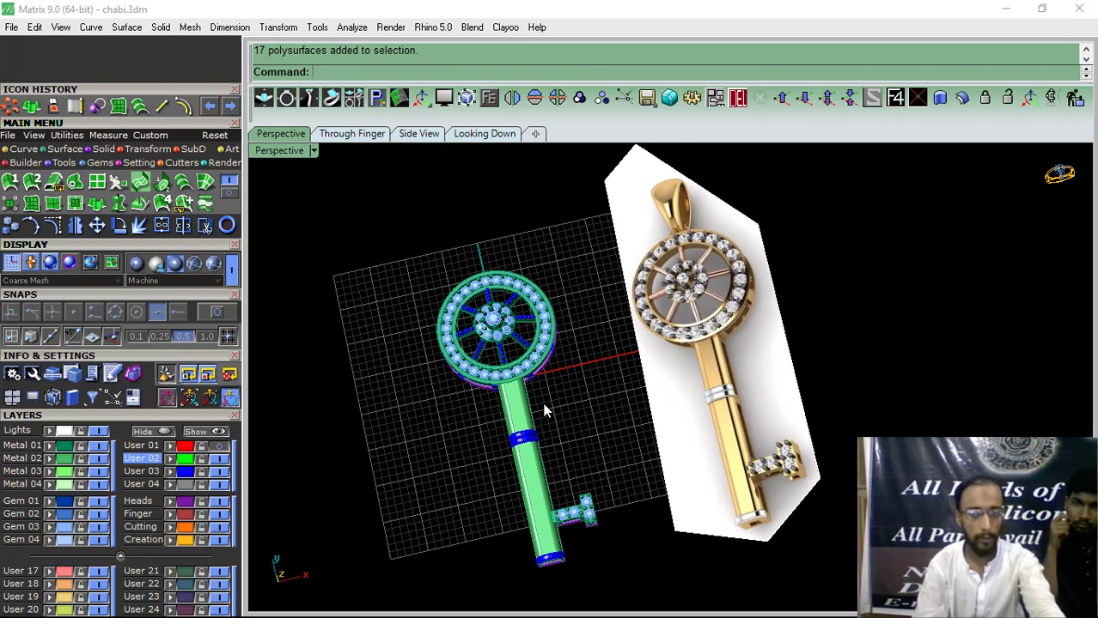
right_click_drag(522, 464, 541, 409)
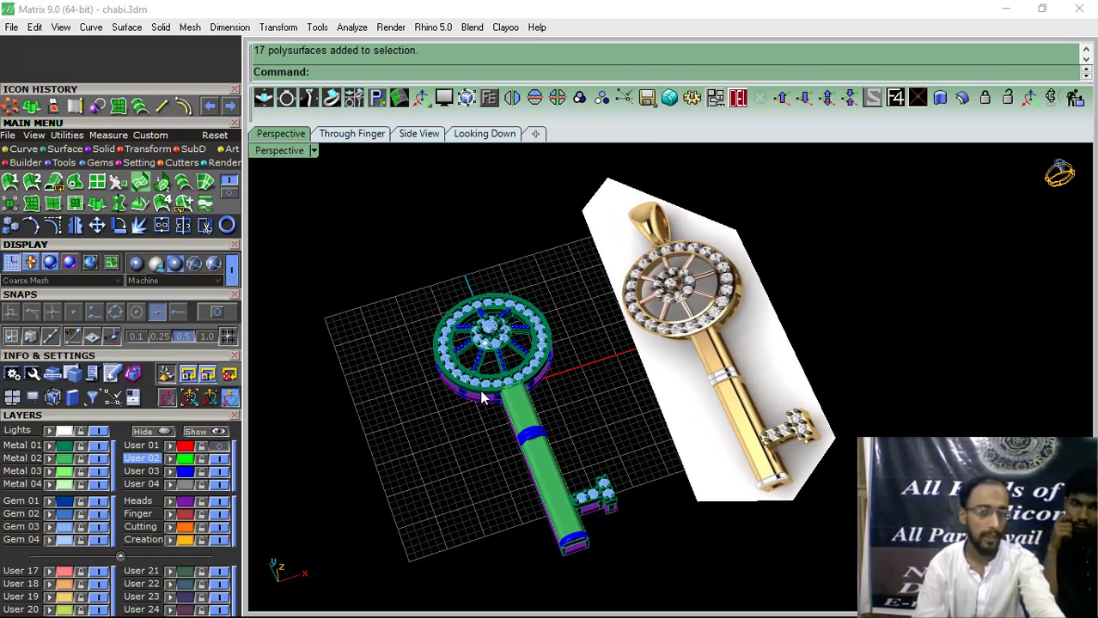
right_click_drag(505, 418, 544, 427)
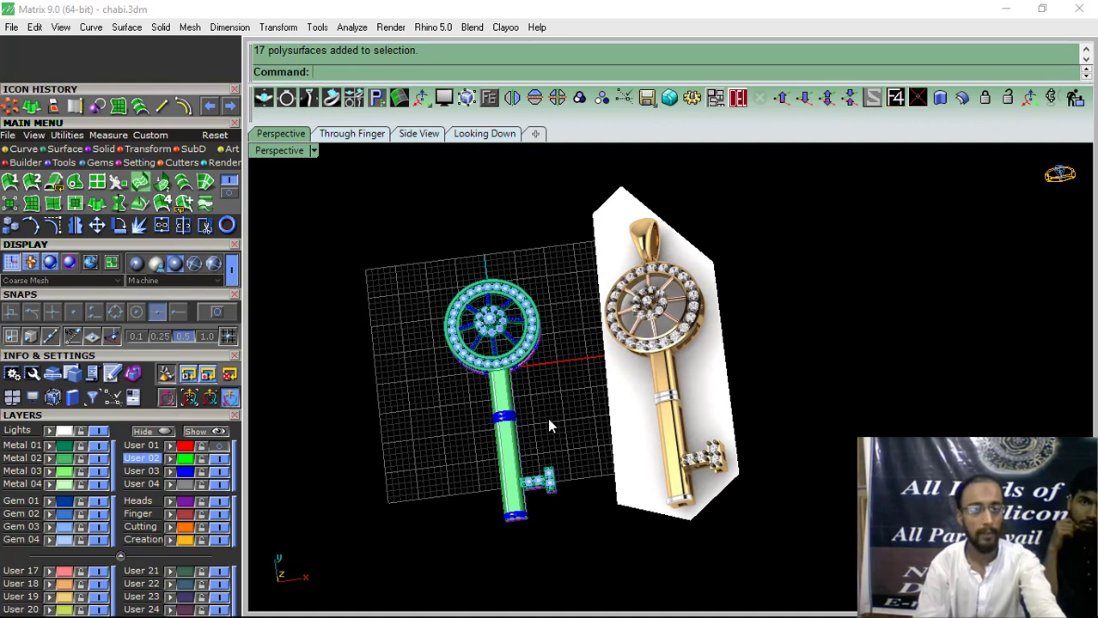
left_click(481, 133)
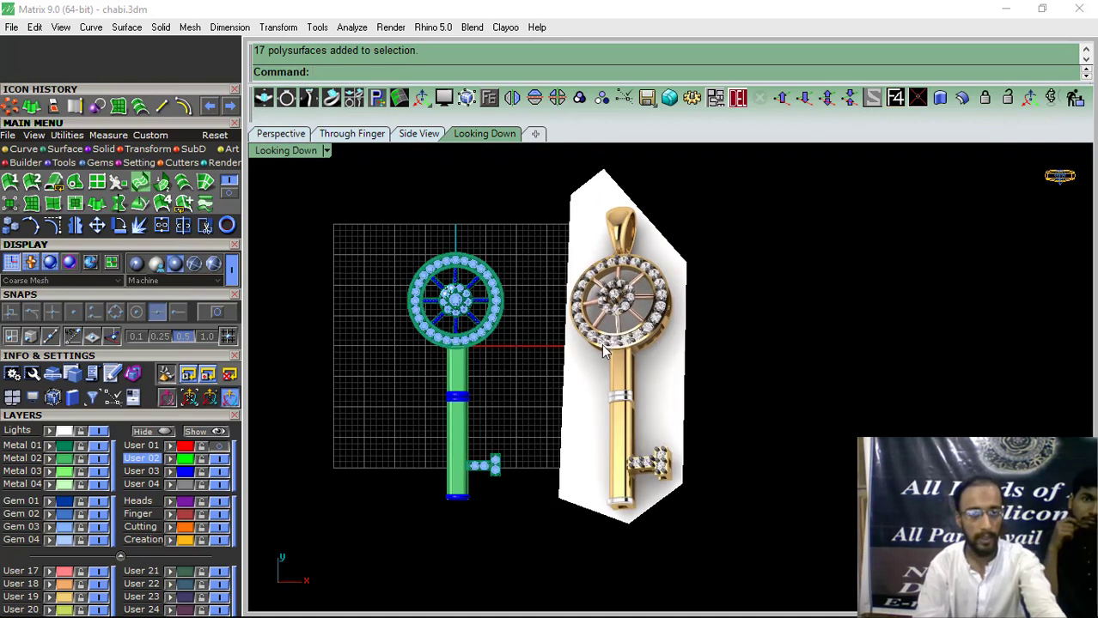
right_click_drag(602, 345, 581, 357)
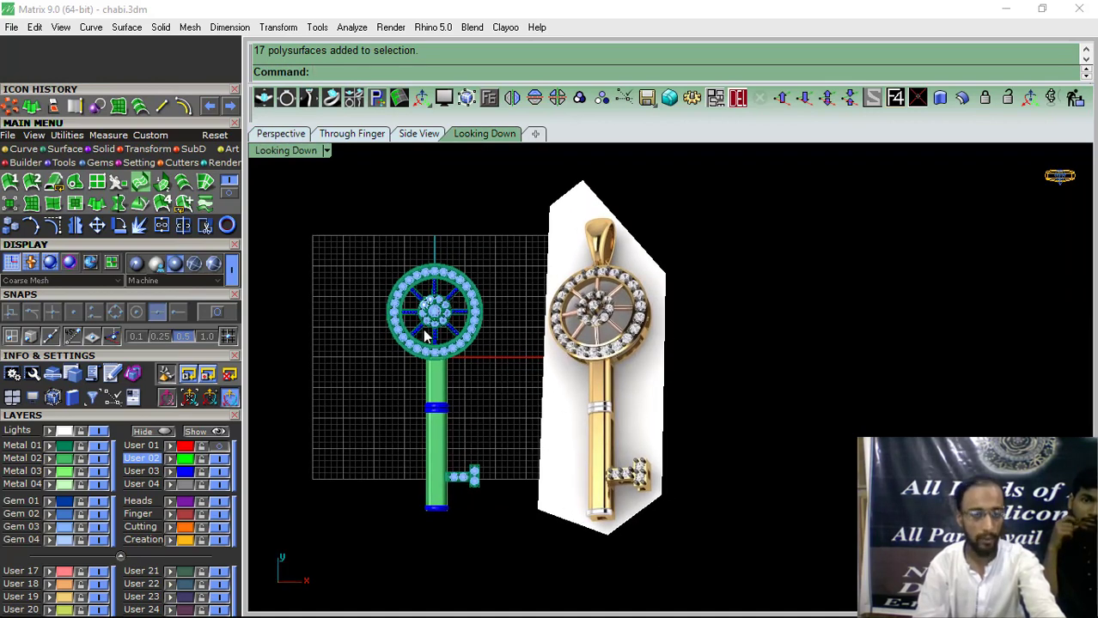
right_click_drag(440, 389, 461, 399)
right_click_drag(450, 440, 467, 436)
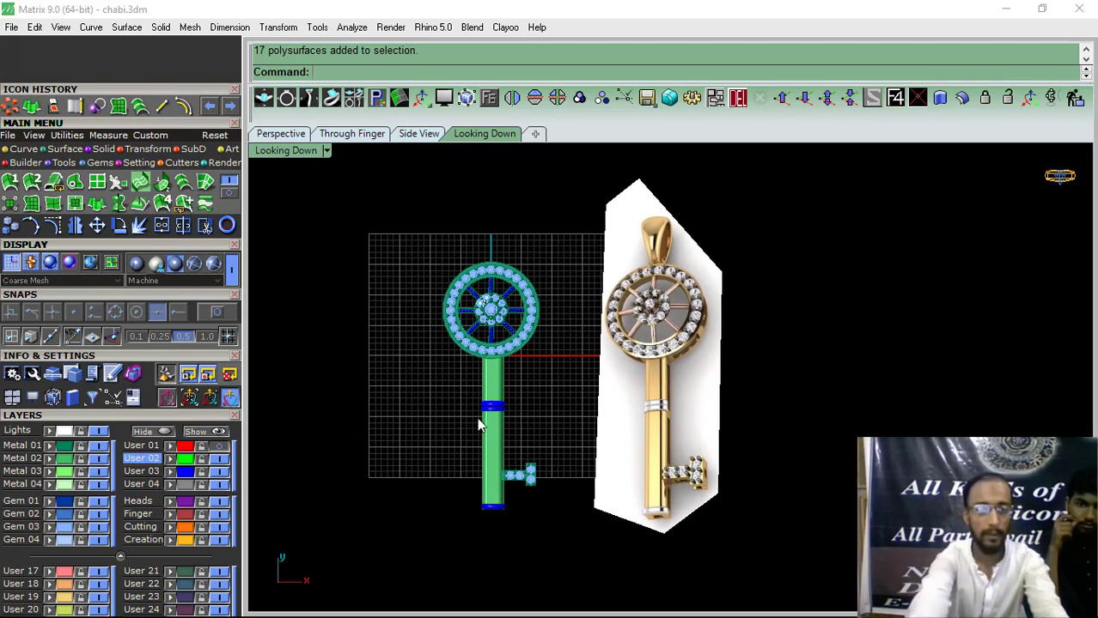